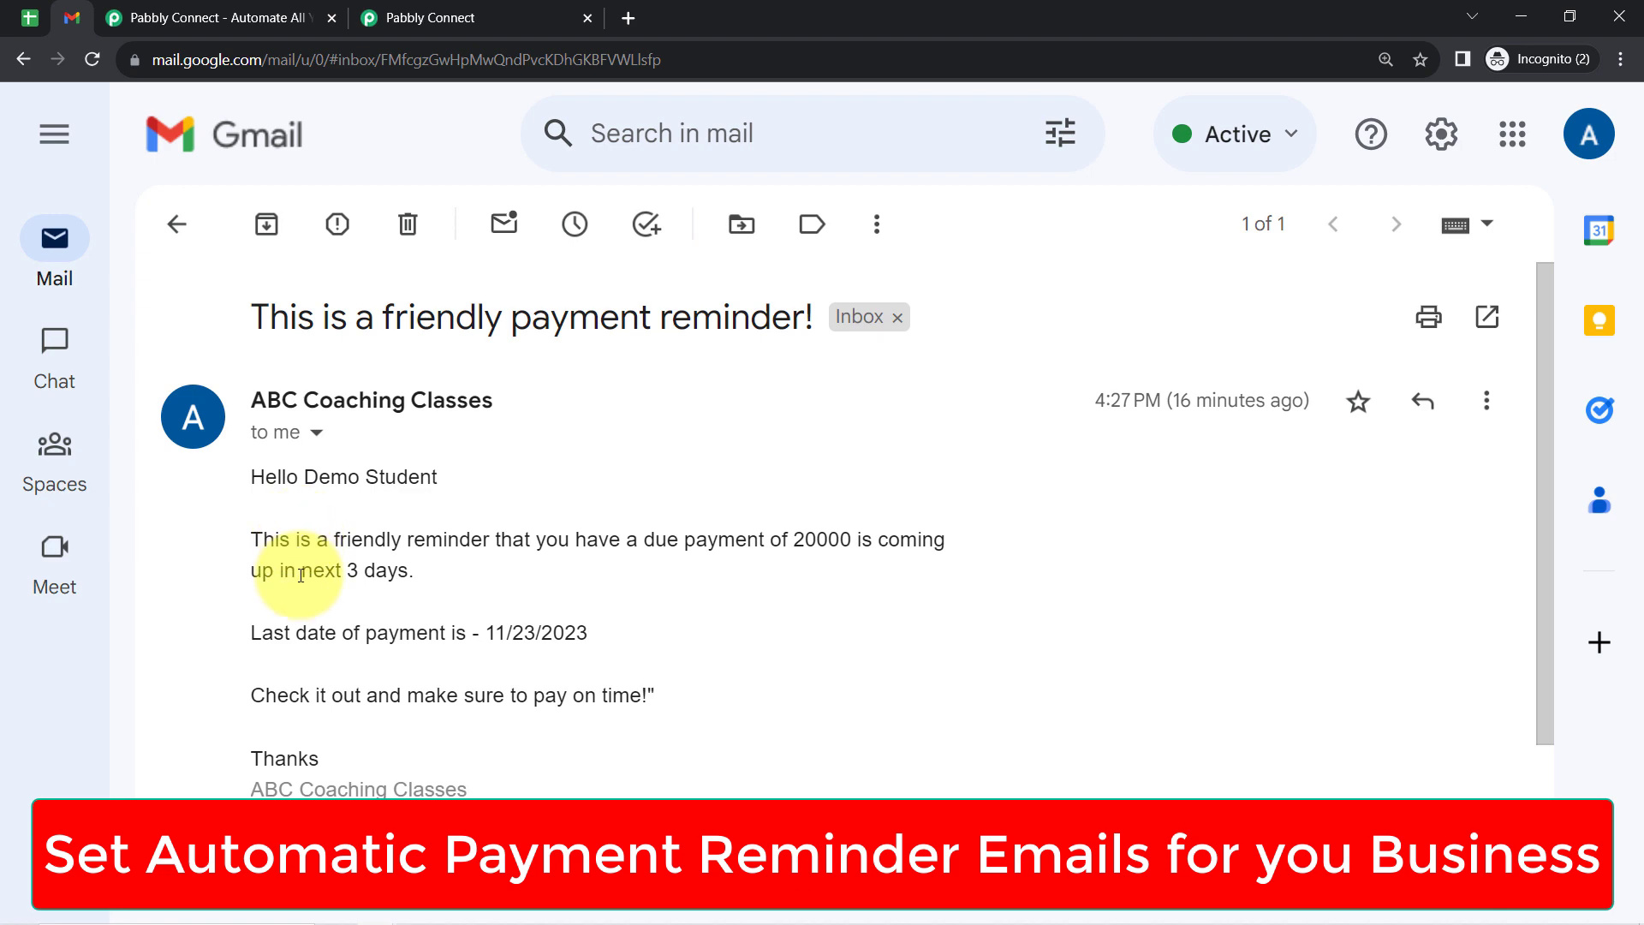
- Switch to the Billing Details of All Students spreadsheet and review its title, student columns and payment dates
left_click(31, 17)
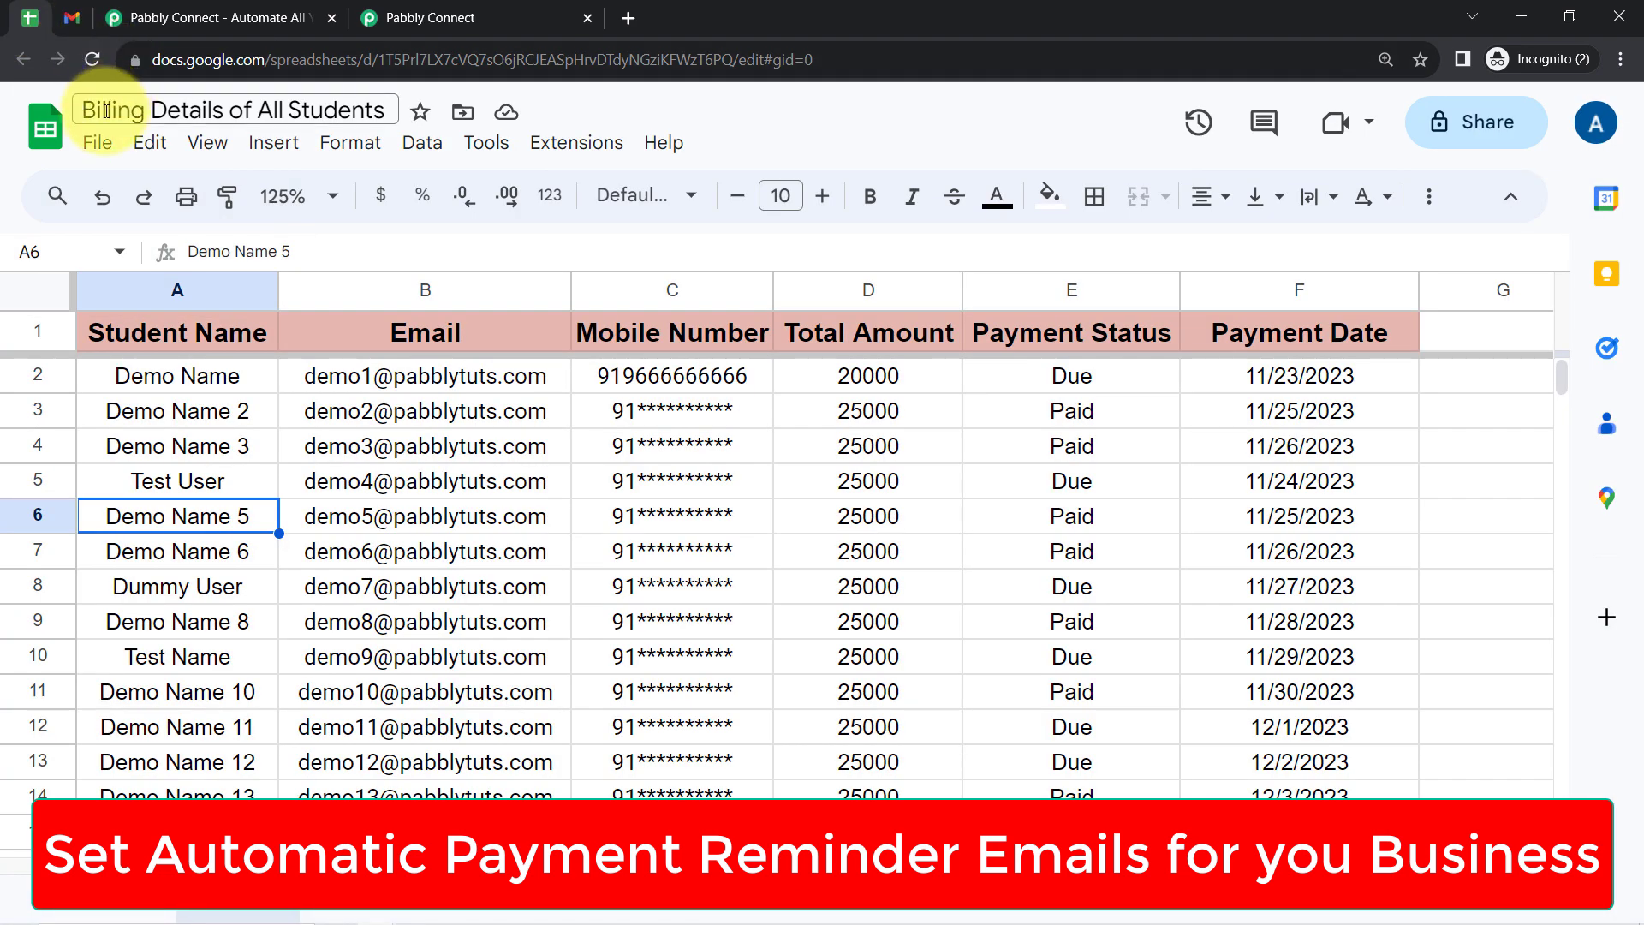
left_click_drag(107, 109, 384, 109)
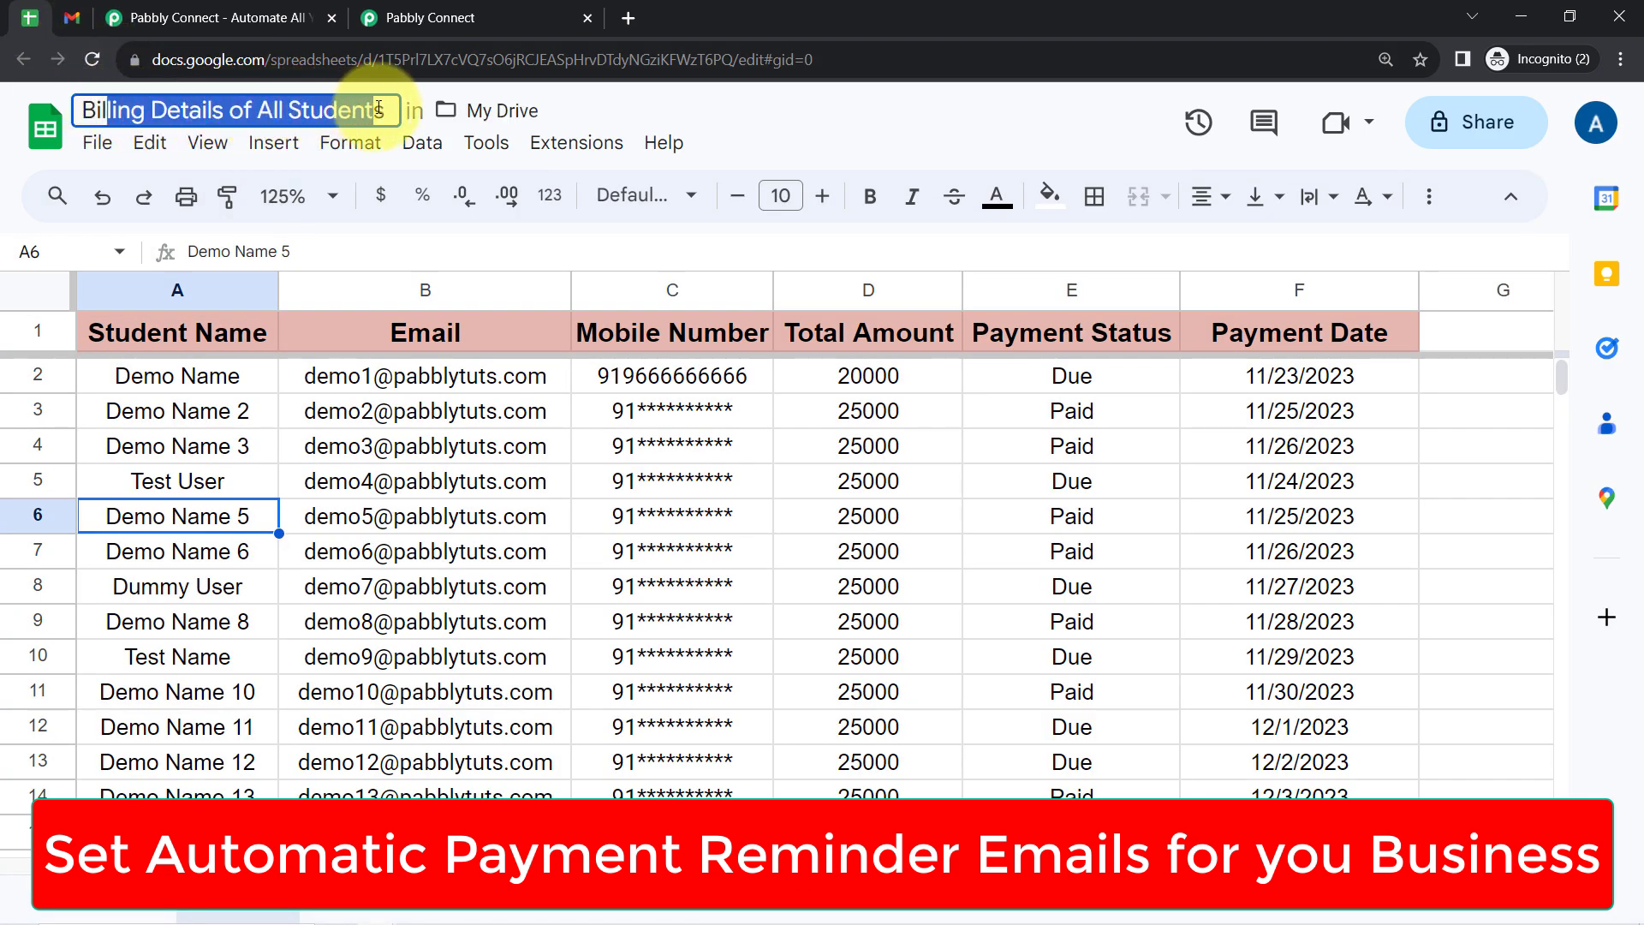
left_click(120, 329)
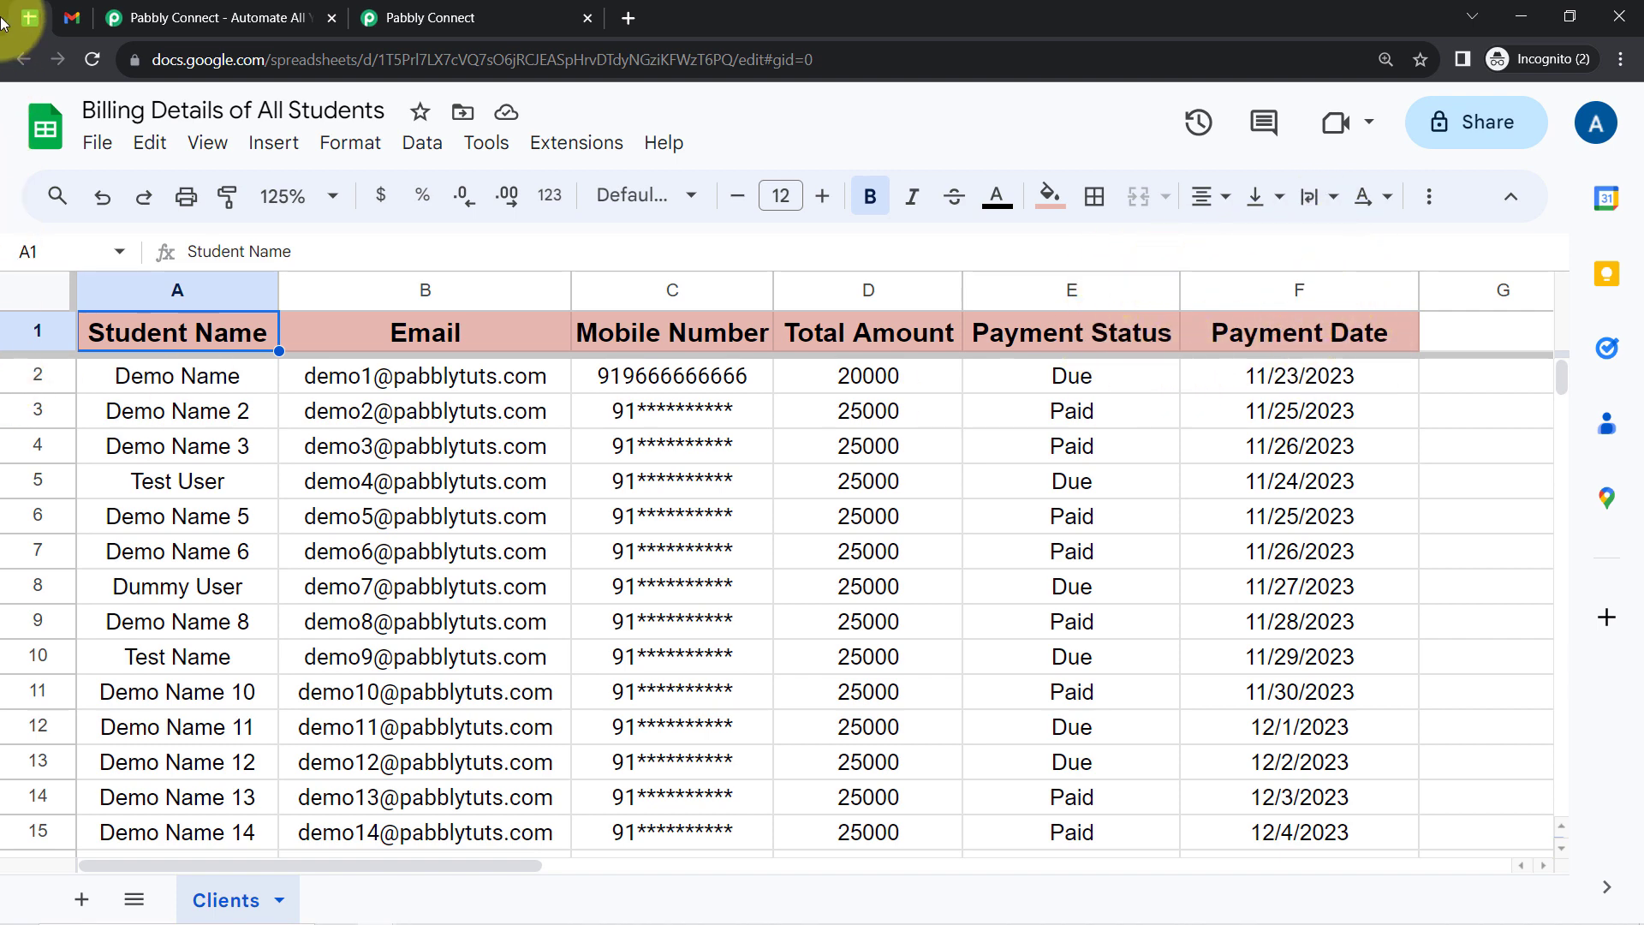
left_click(63, 15)
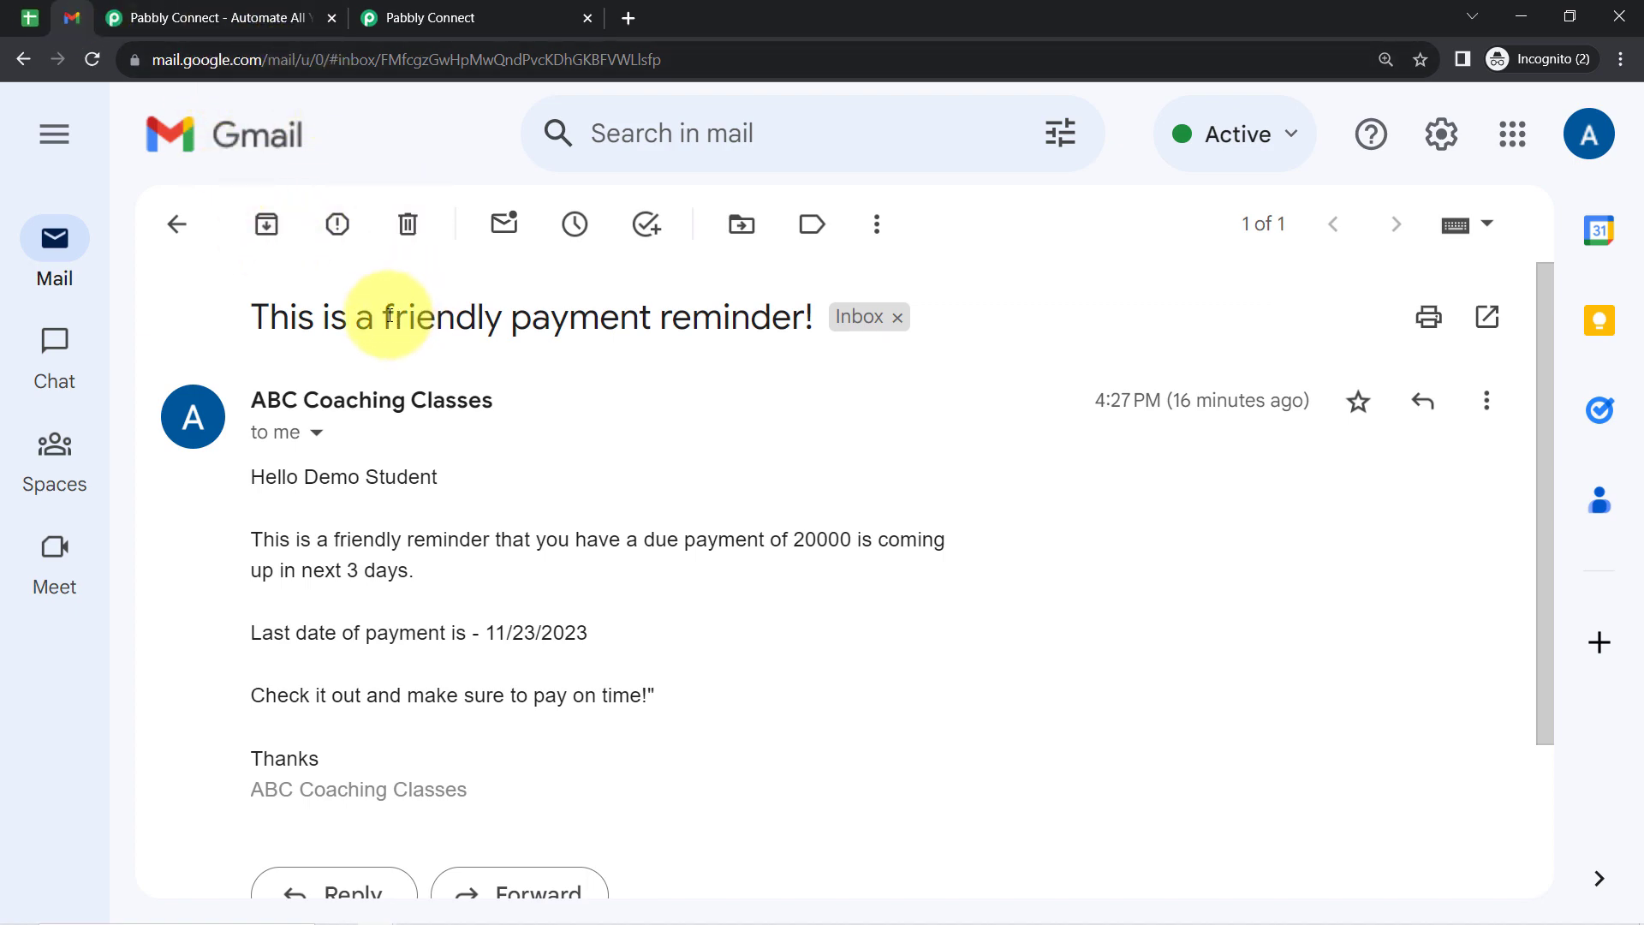
left_click(34, 17)
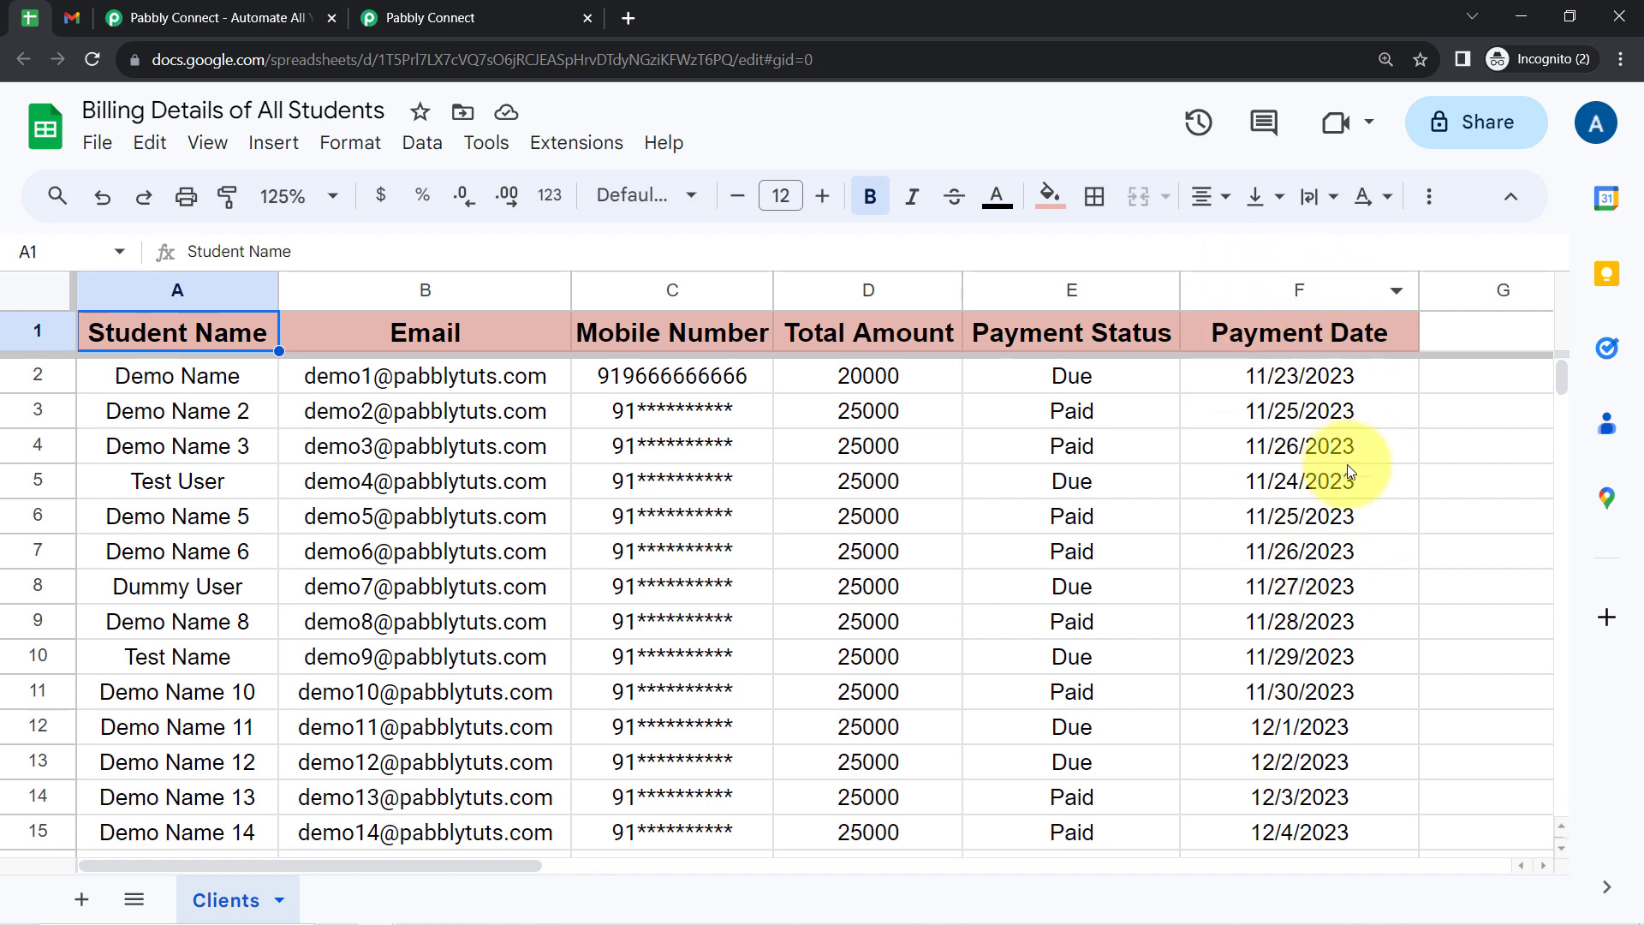
- Read the payment reminder email in Gmail, checking the student name, time remaining, payment date and closing request
left_click(72, 17)
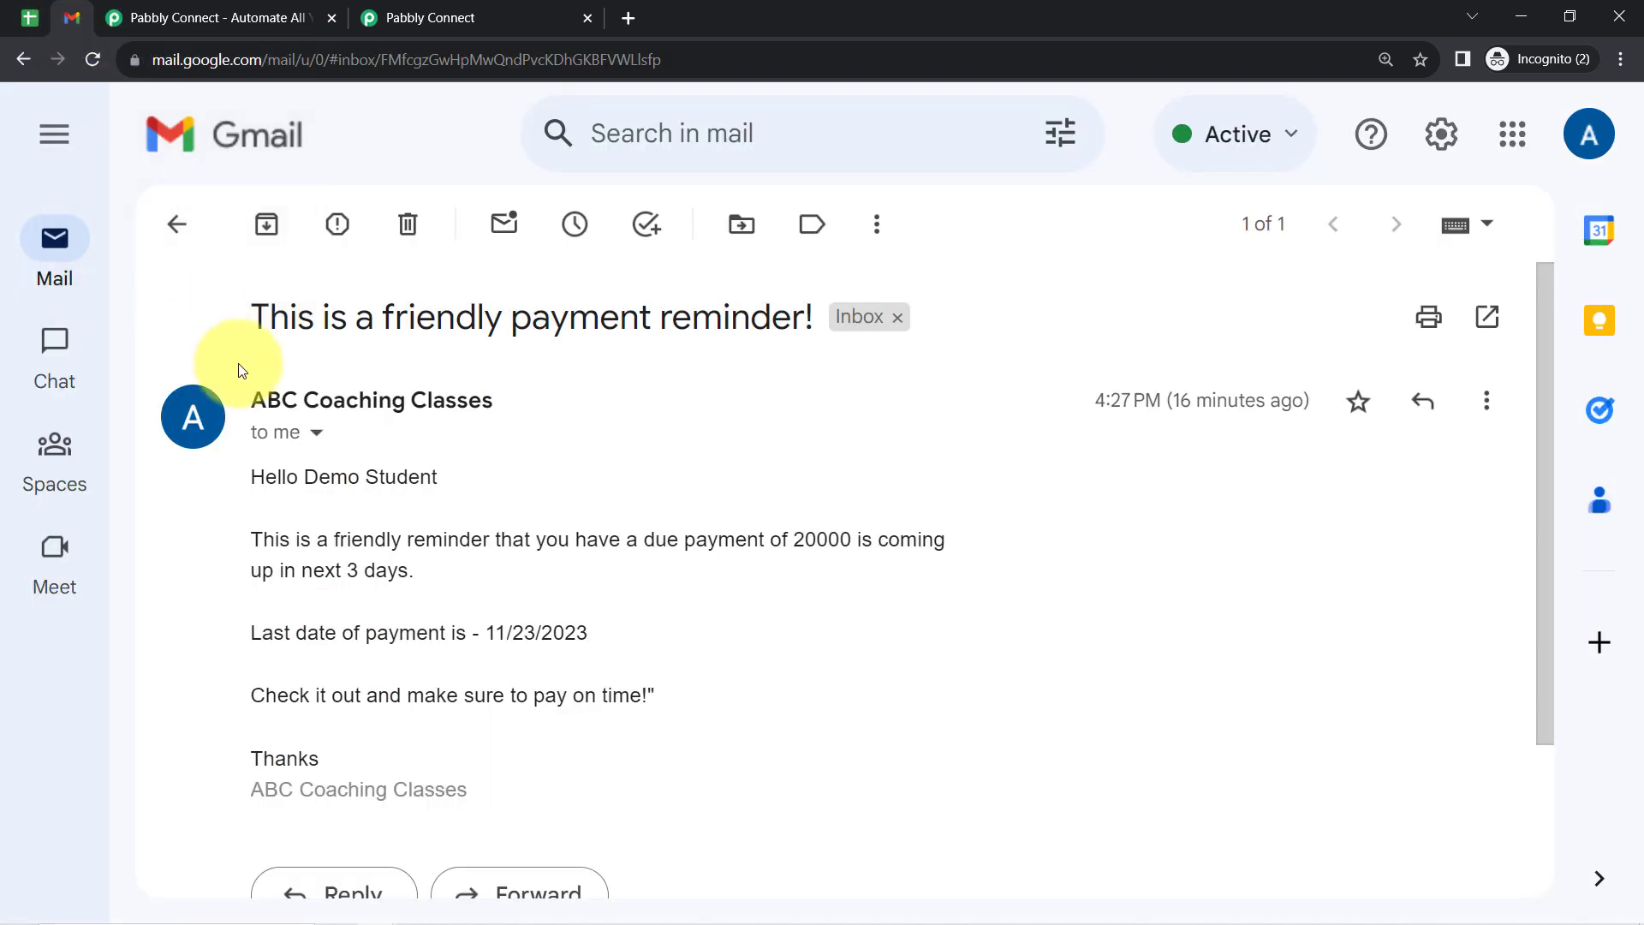
left_click_drag(257, 476, 320, 759)
left_click(336, 625)
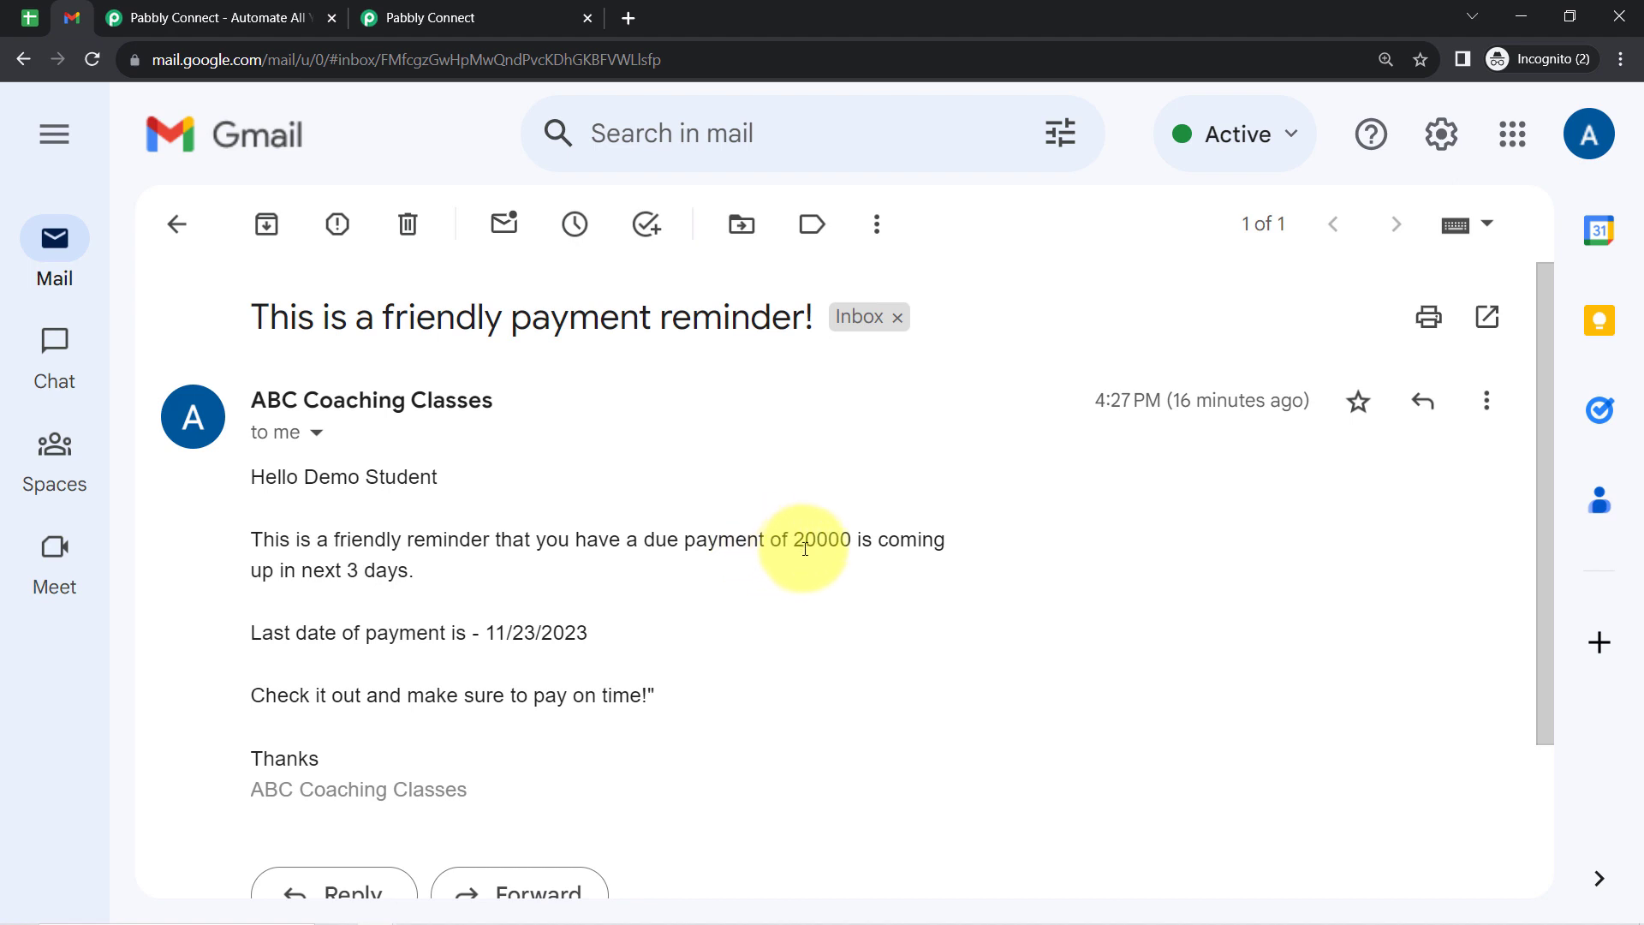
left_click_drag(263, 570, 443, 569)
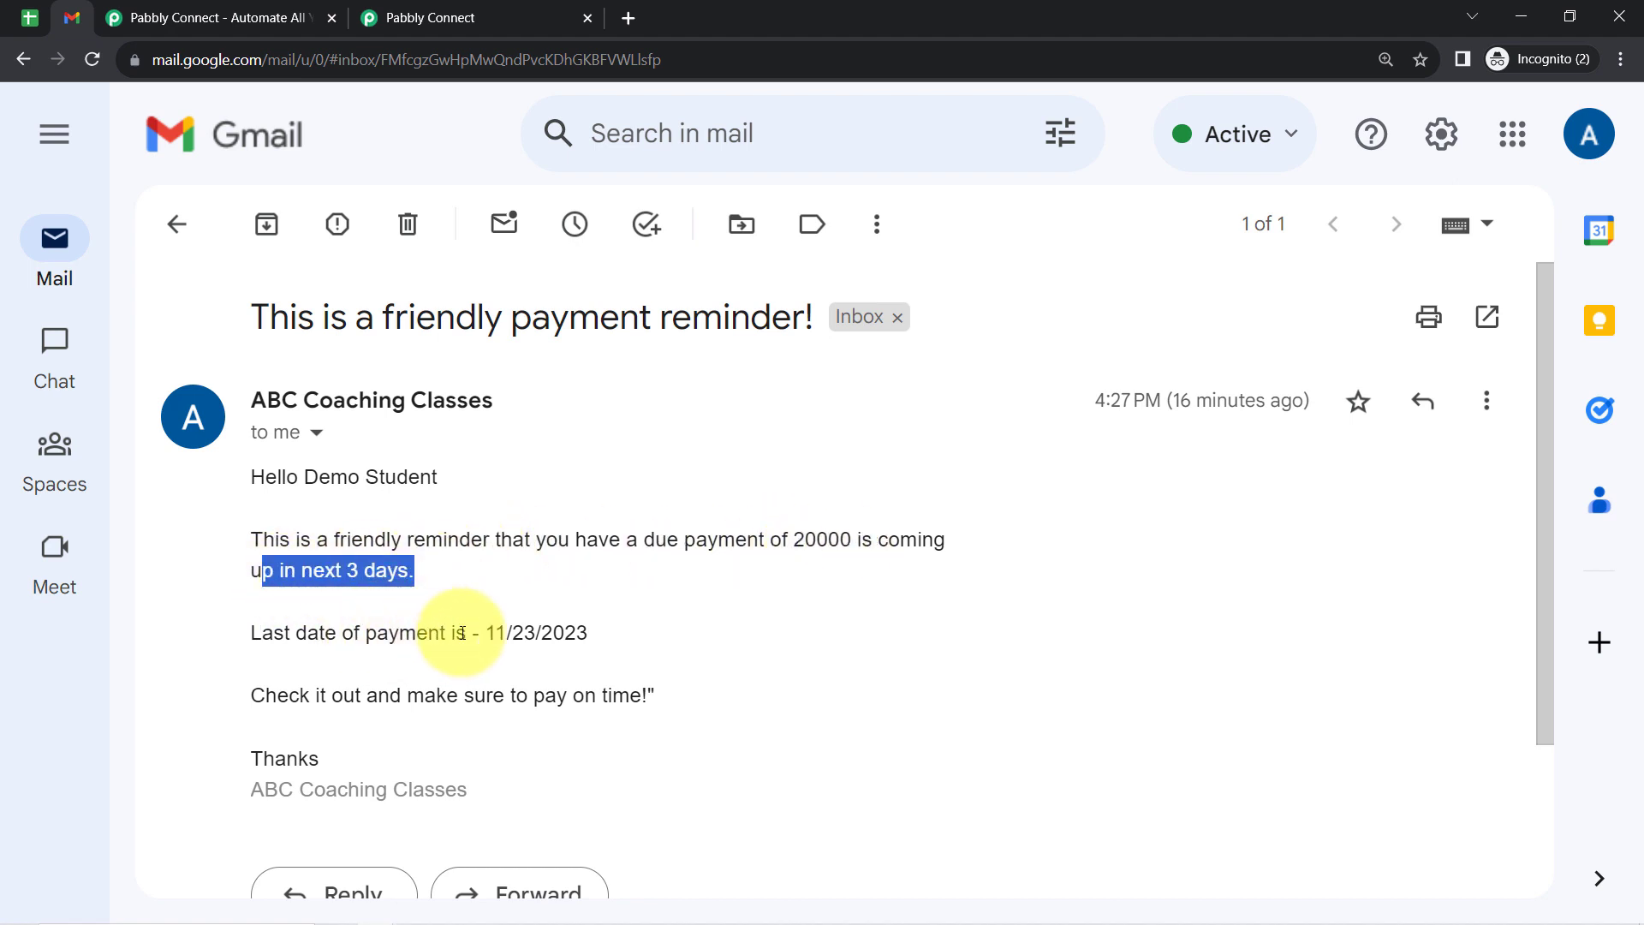
left_click_drag(506, 633, 552, 634)
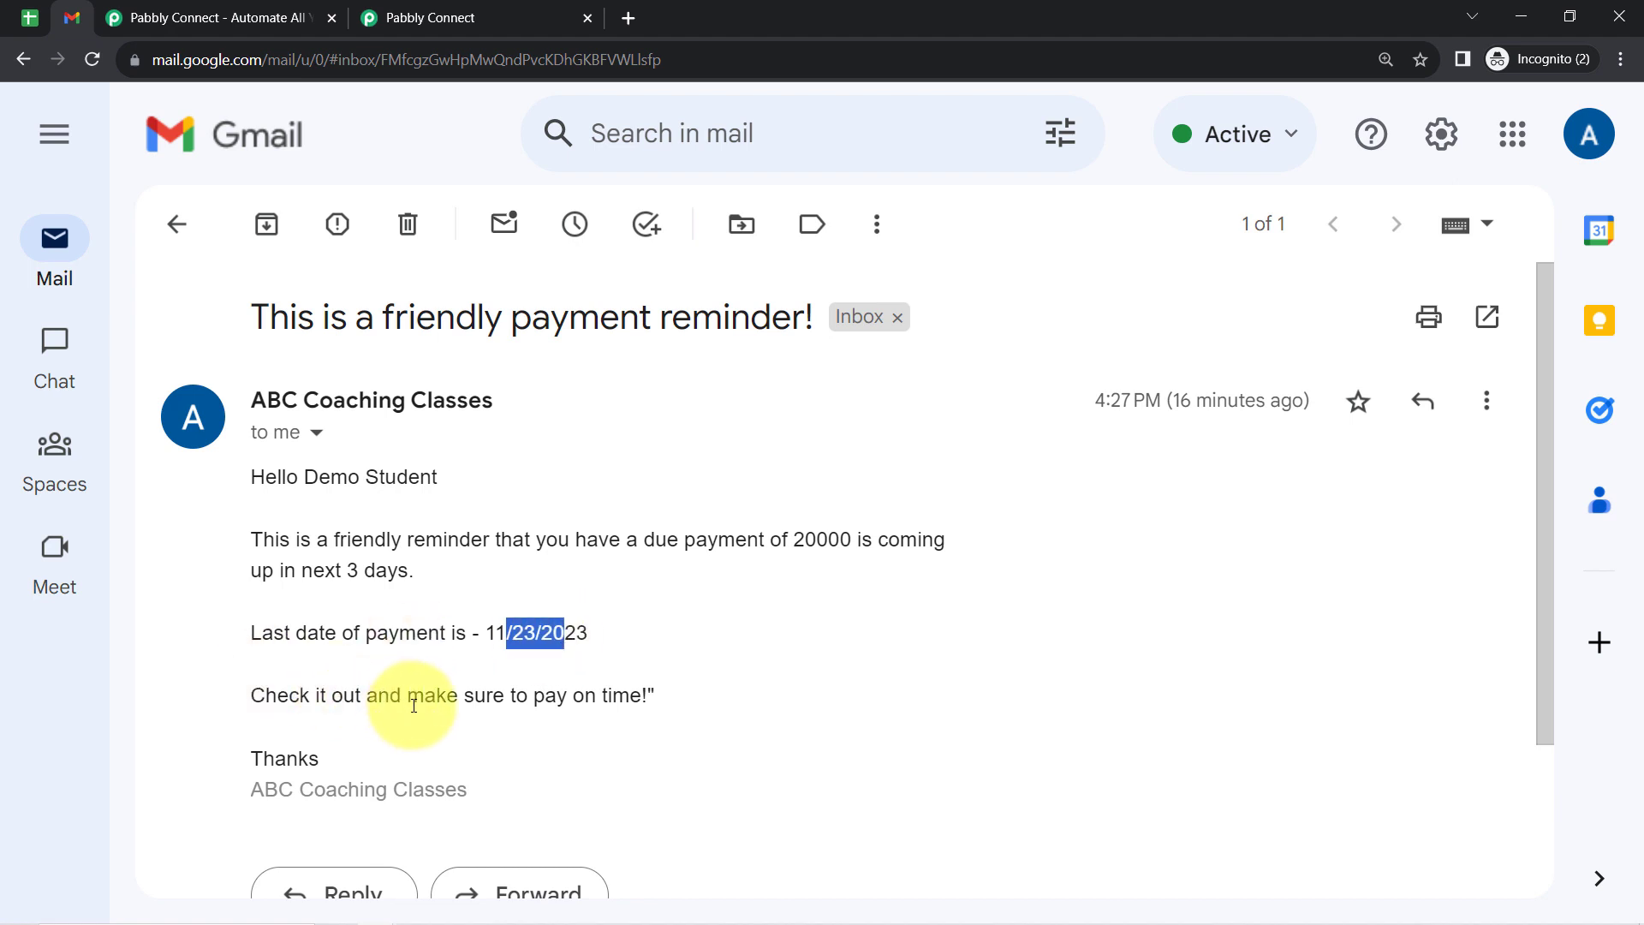
left_click_drag(407, 696, 601, 695)
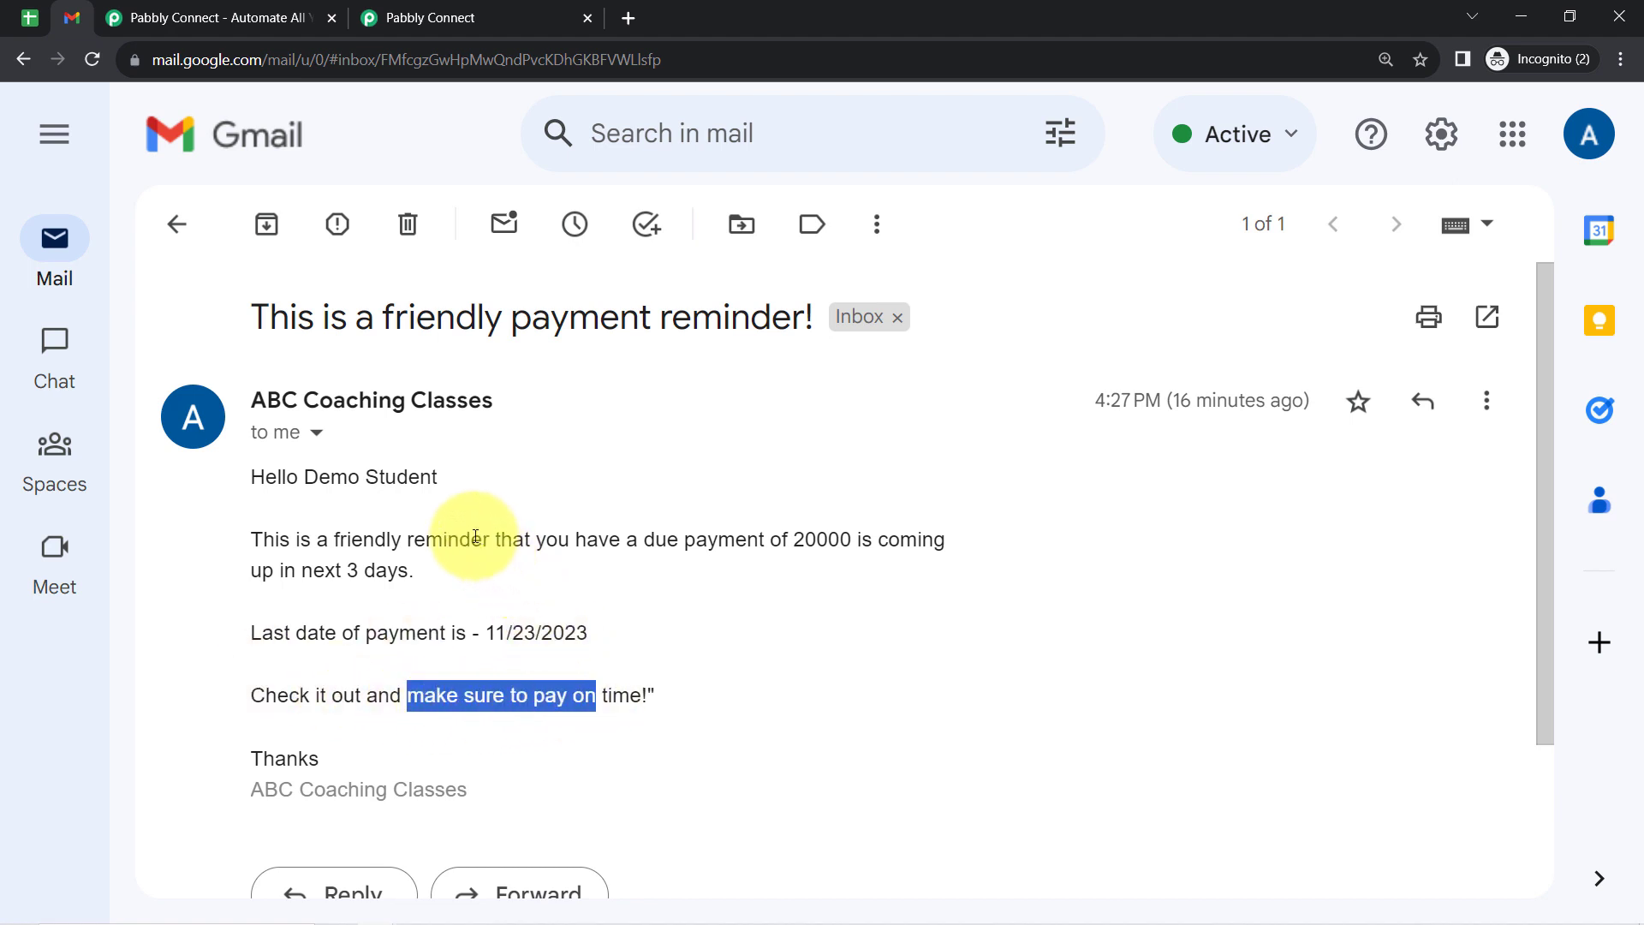
left_click_drag(347, 477, 411, 489)
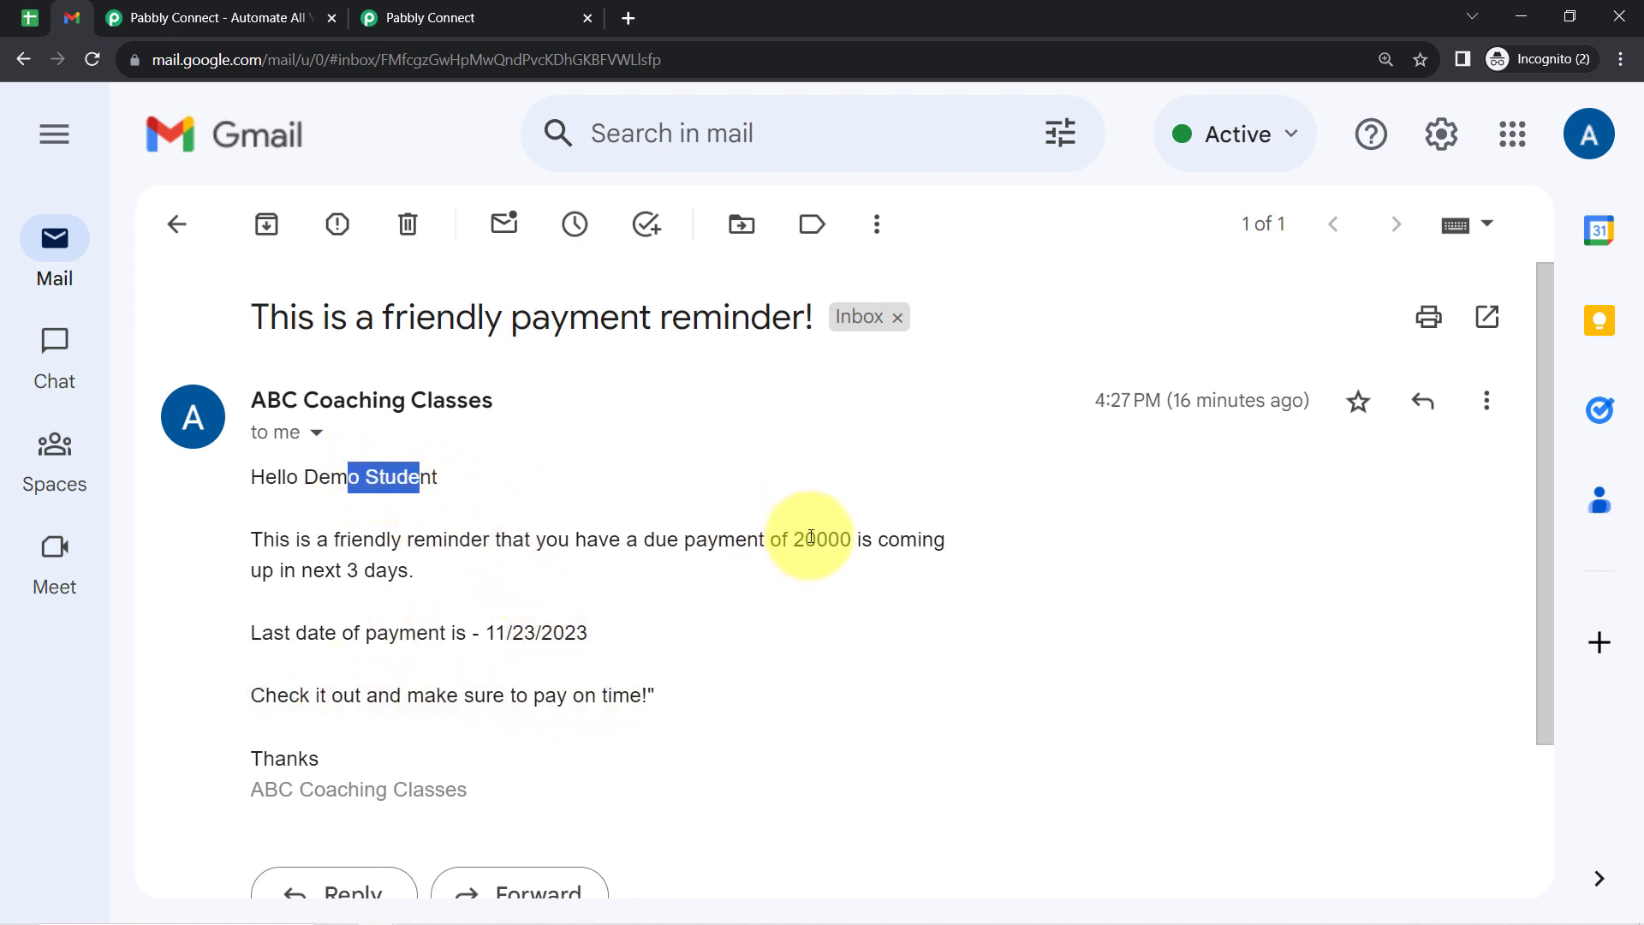
left_click_drag(486, 633, 591, 634)
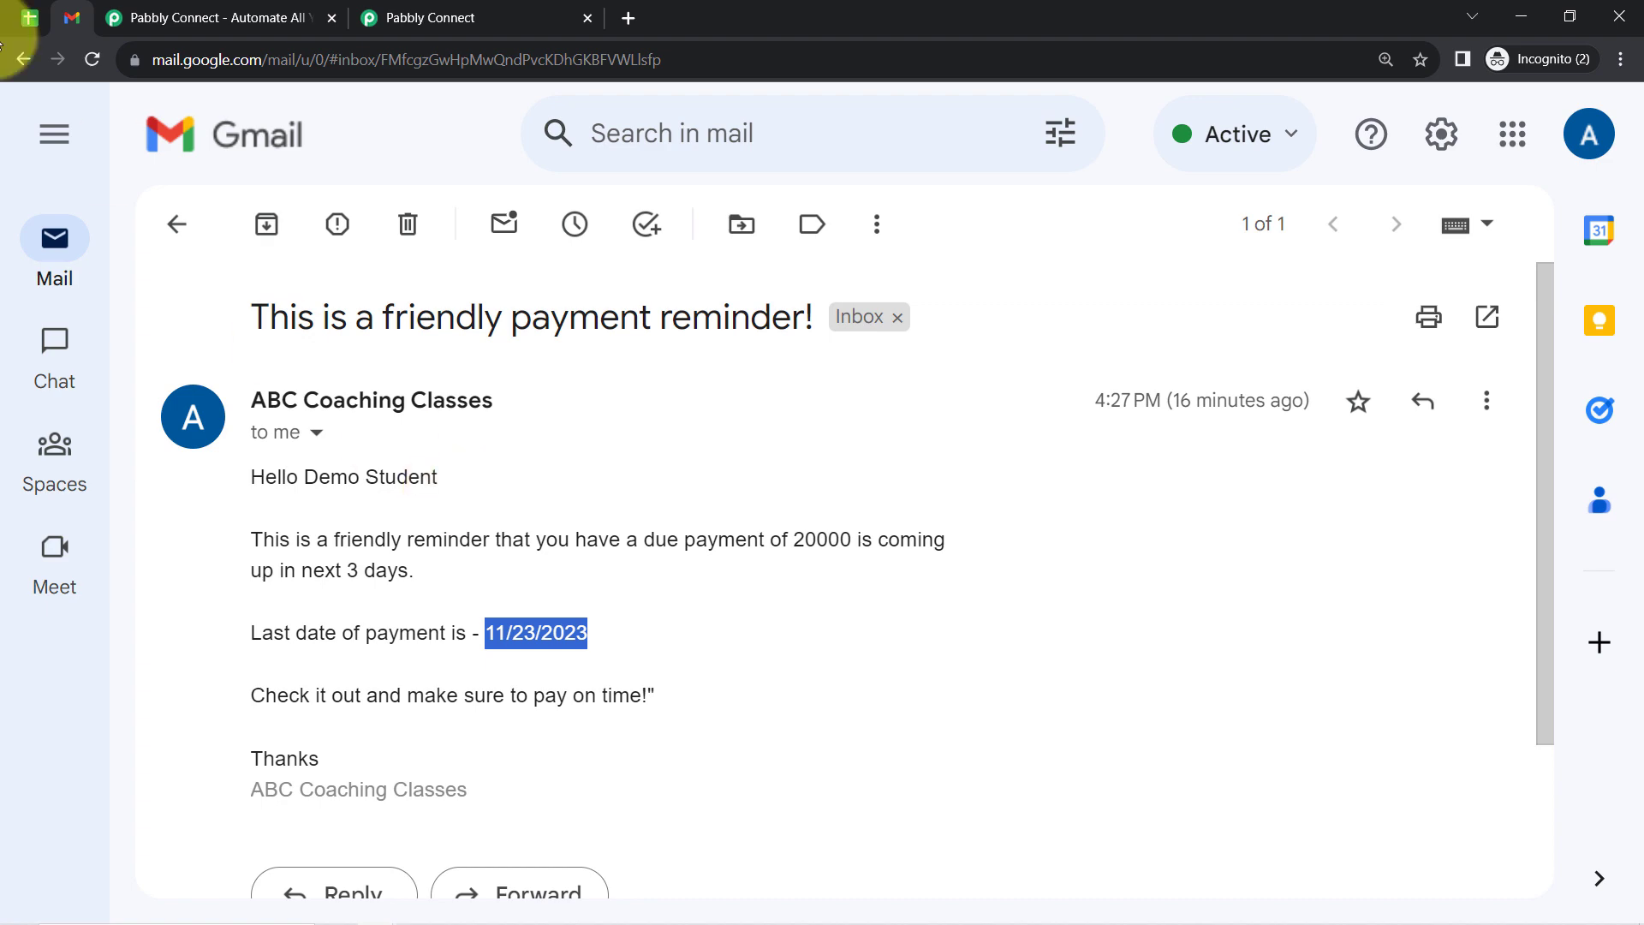
left_click(29, 17)
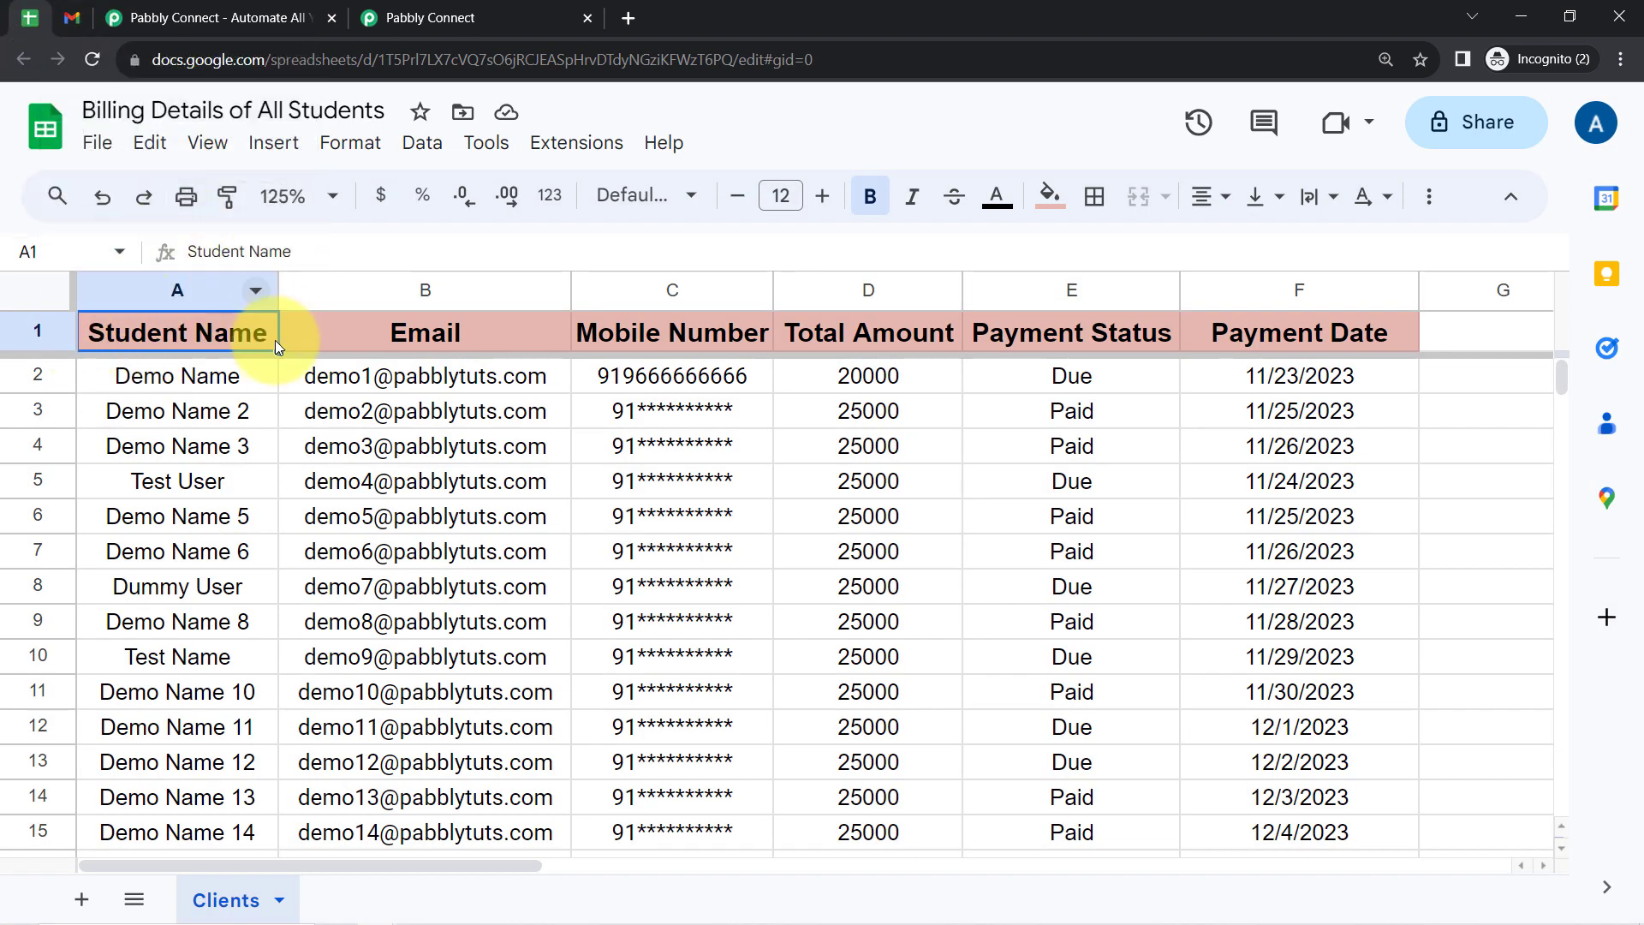
- Switch to the Pabbly Connect landing page and examine its address and headline about connecting applications and automating tasks
left_click(181, 26)
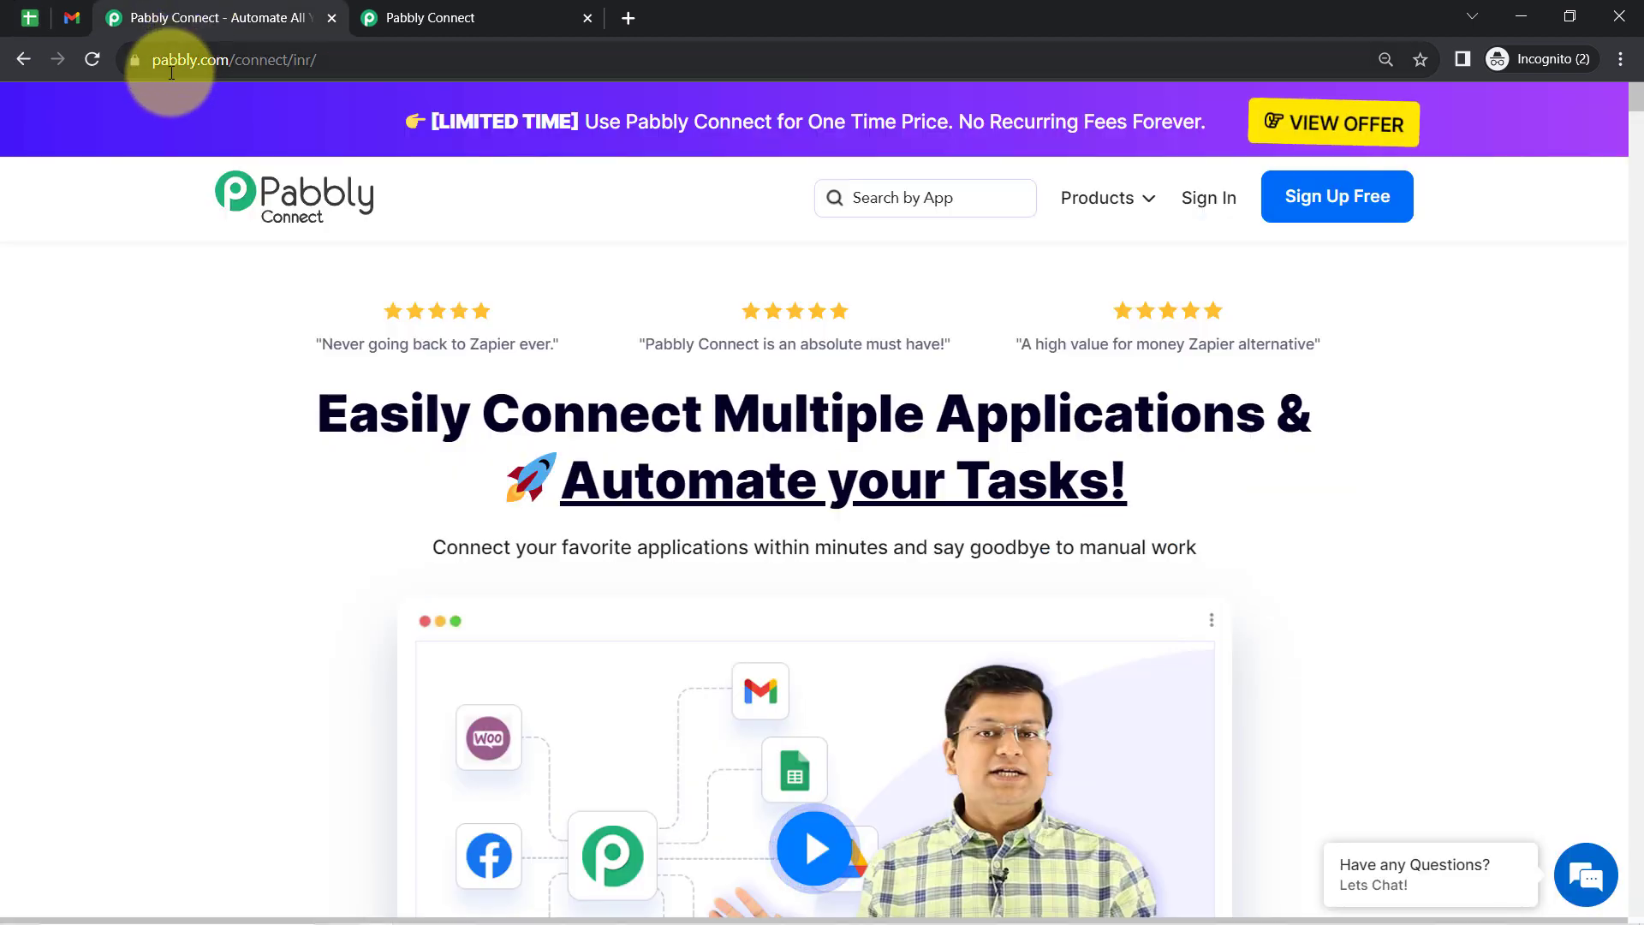
left_click_drag(166, 59, 324, 58)
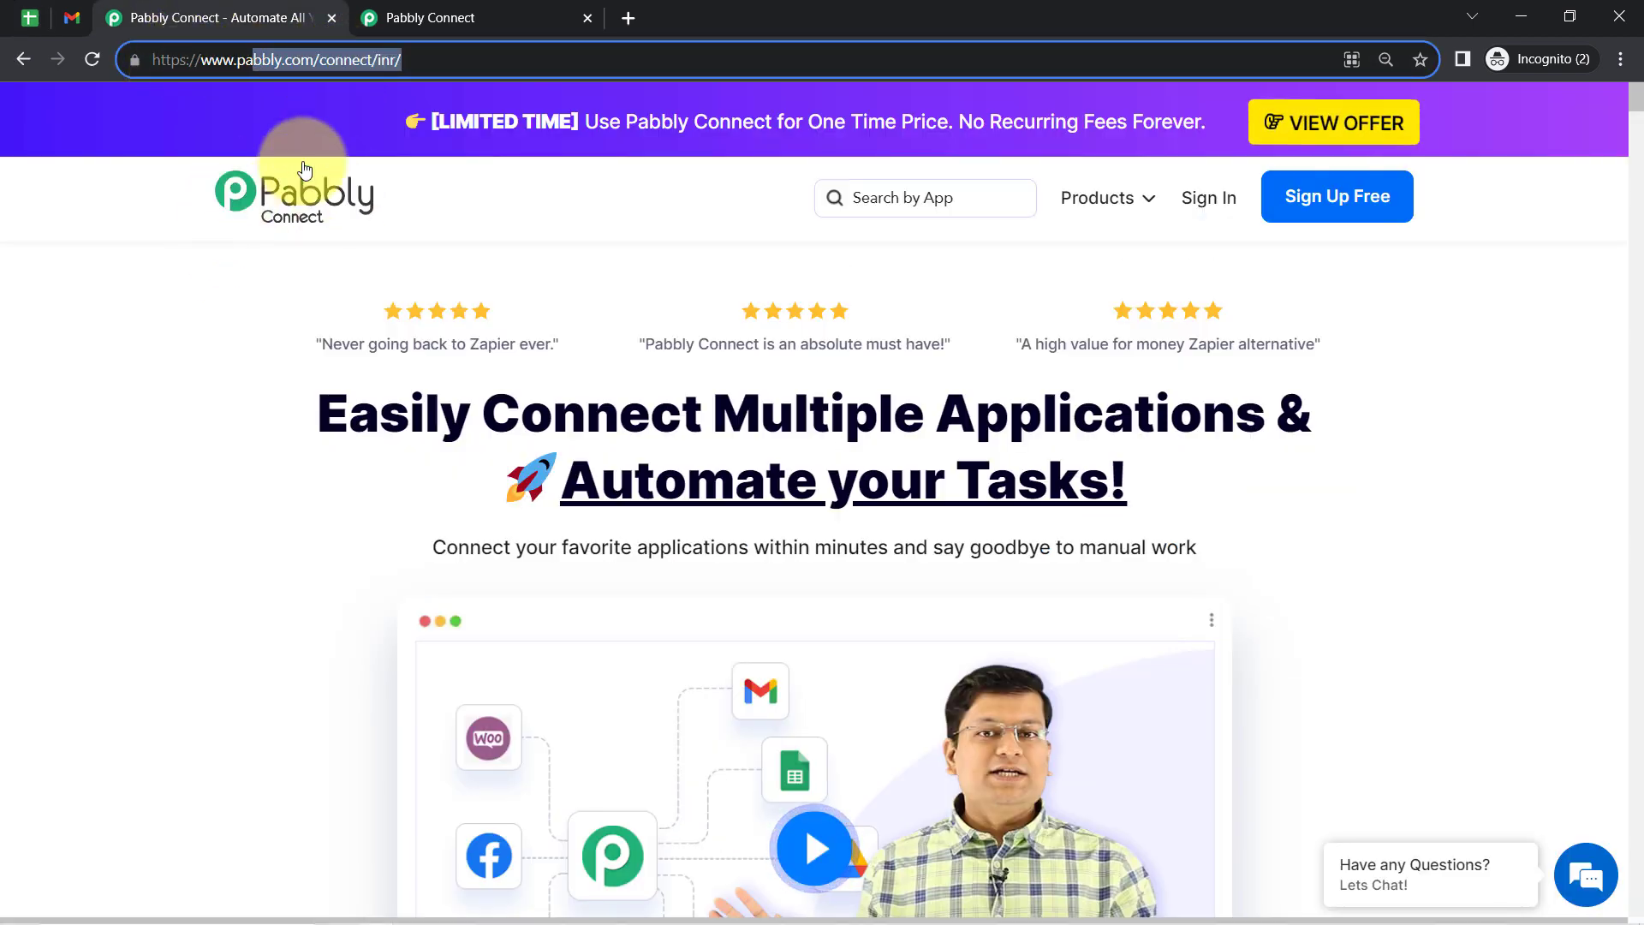
left_click_drag(348, 412, 992, 539)
left_click(863, 446)
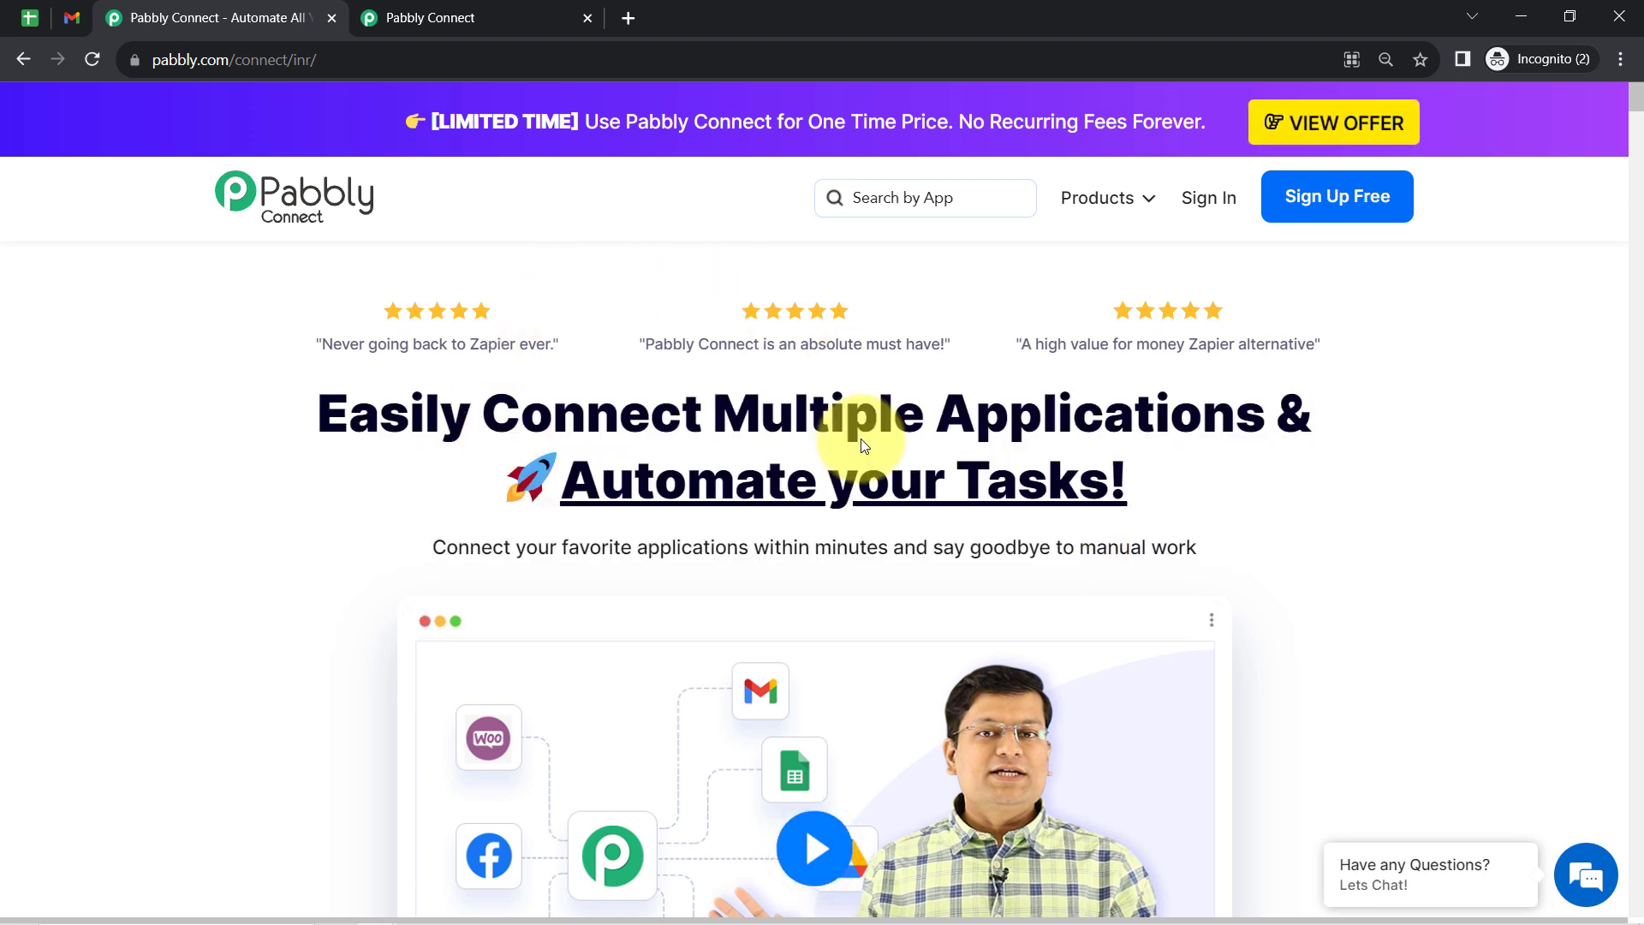
double_click(552, 413)
left_click(1050, 440)
double_click(1050, 440)
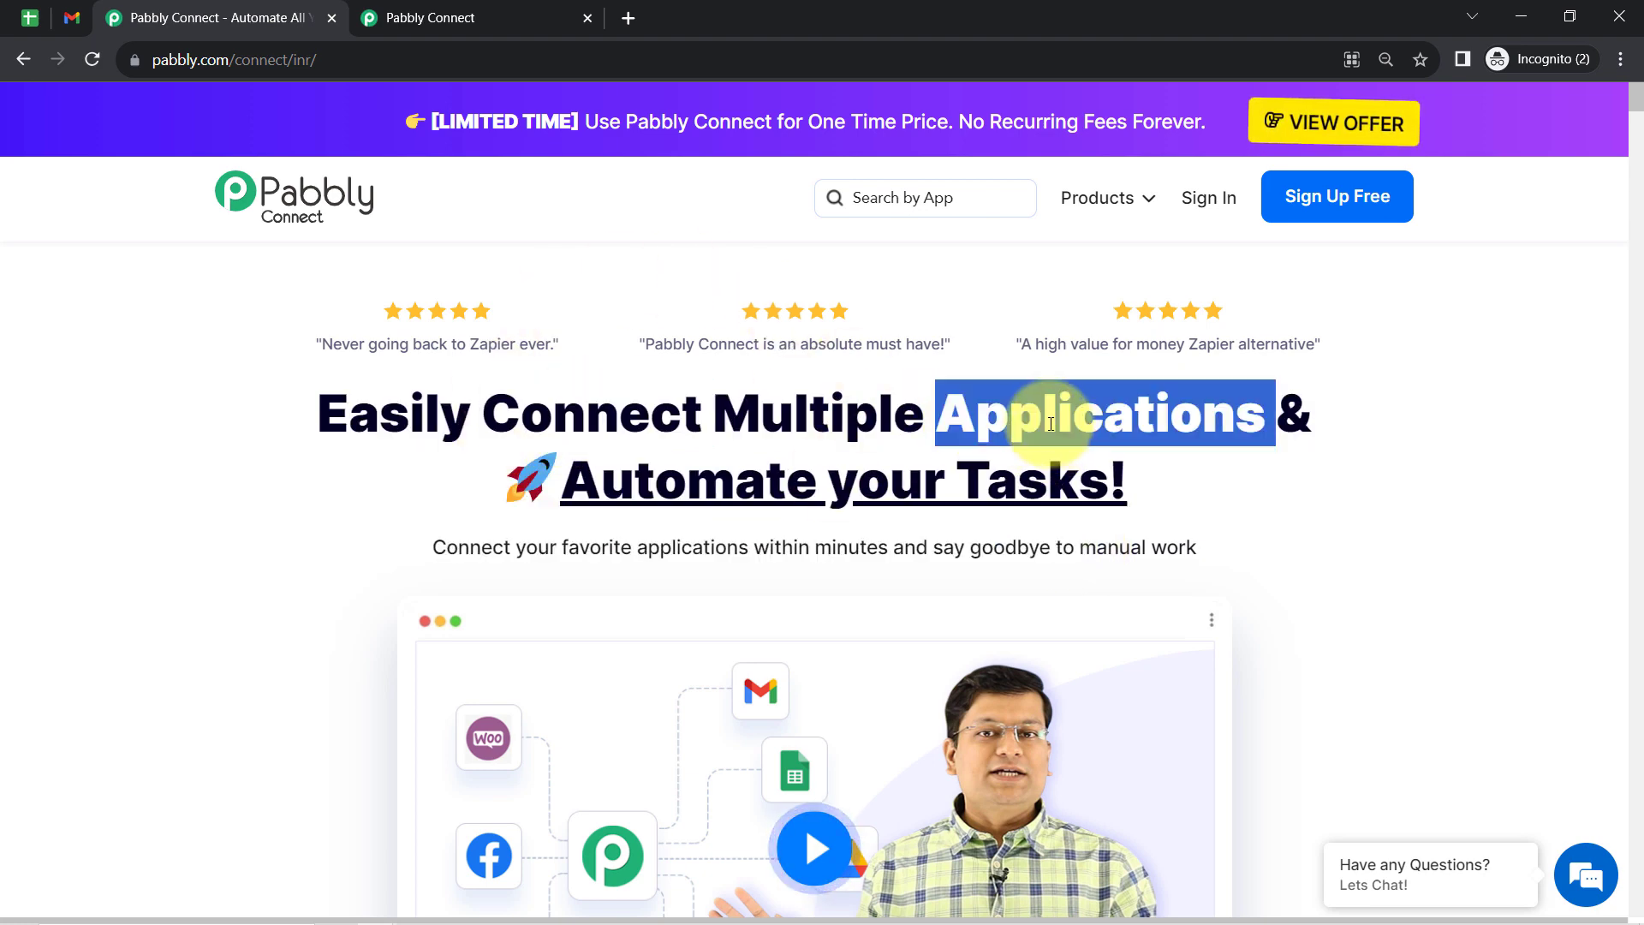
double_click(672, 480)
left_click(969, 479)
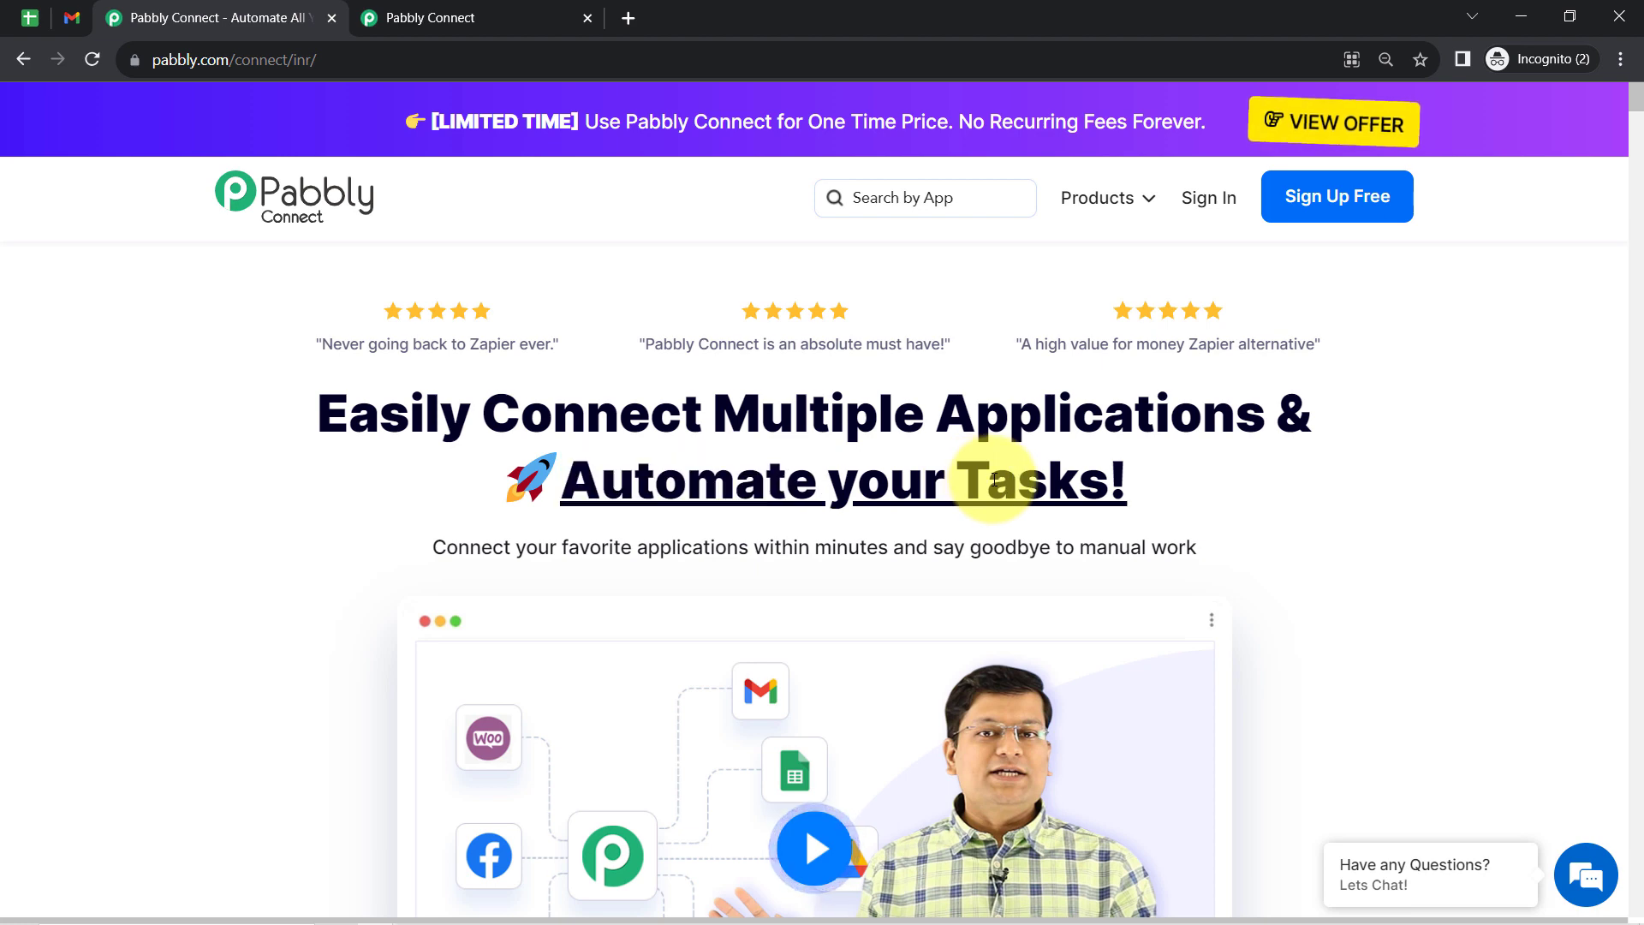
double_click(970, 479)
left_click(414, 10)
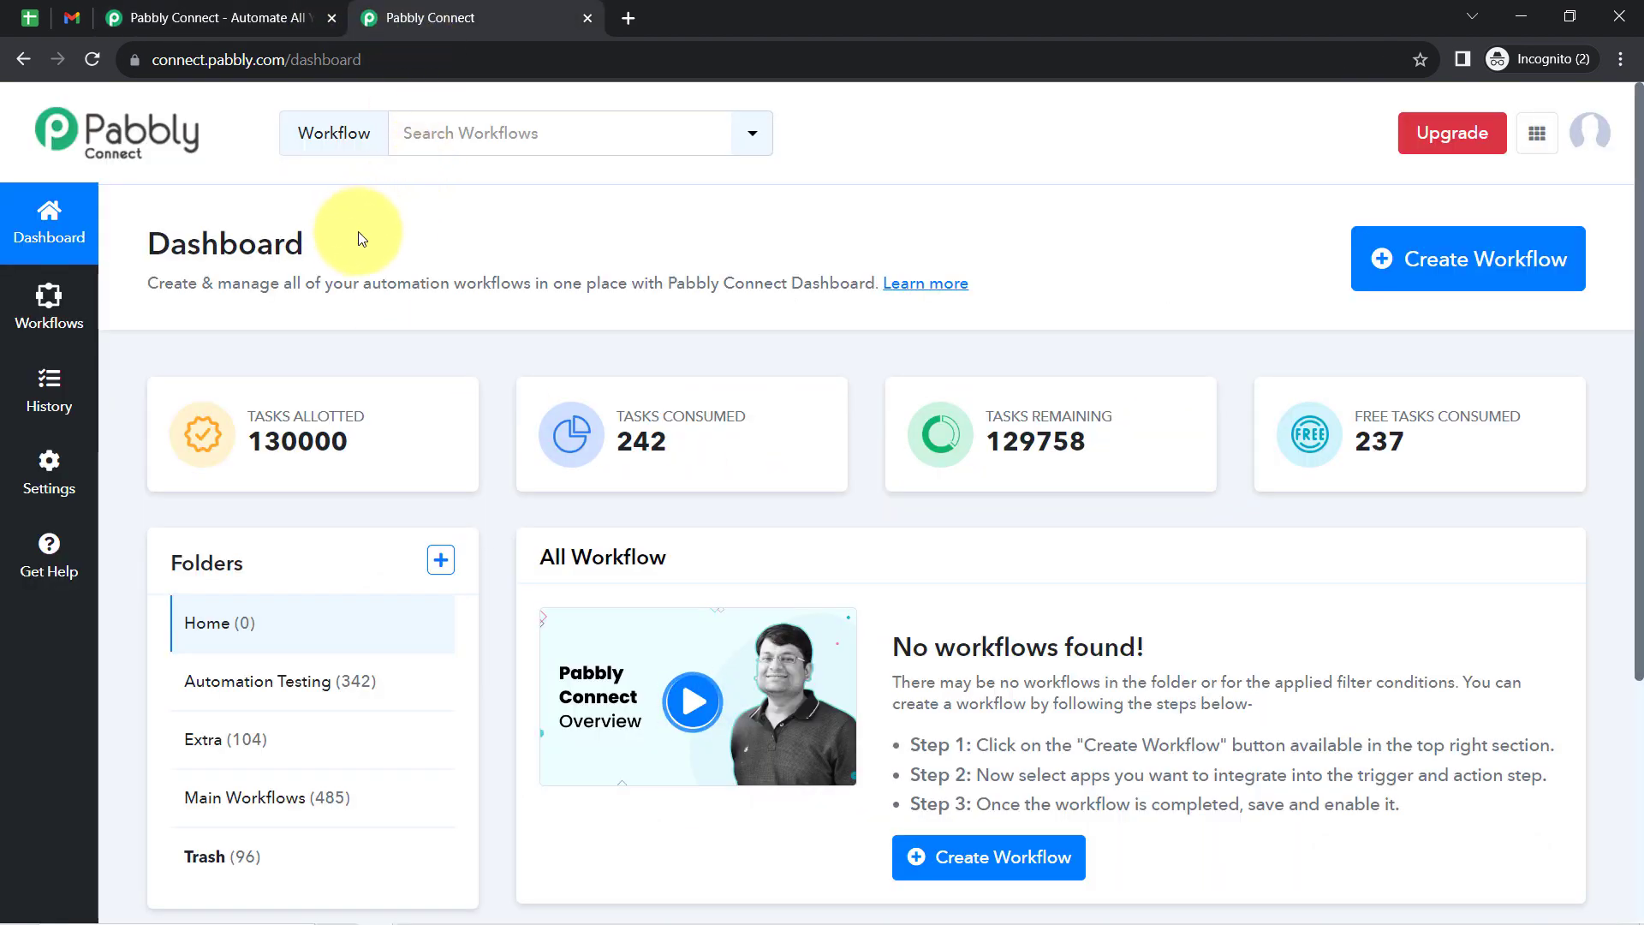
left_click(240, 15)
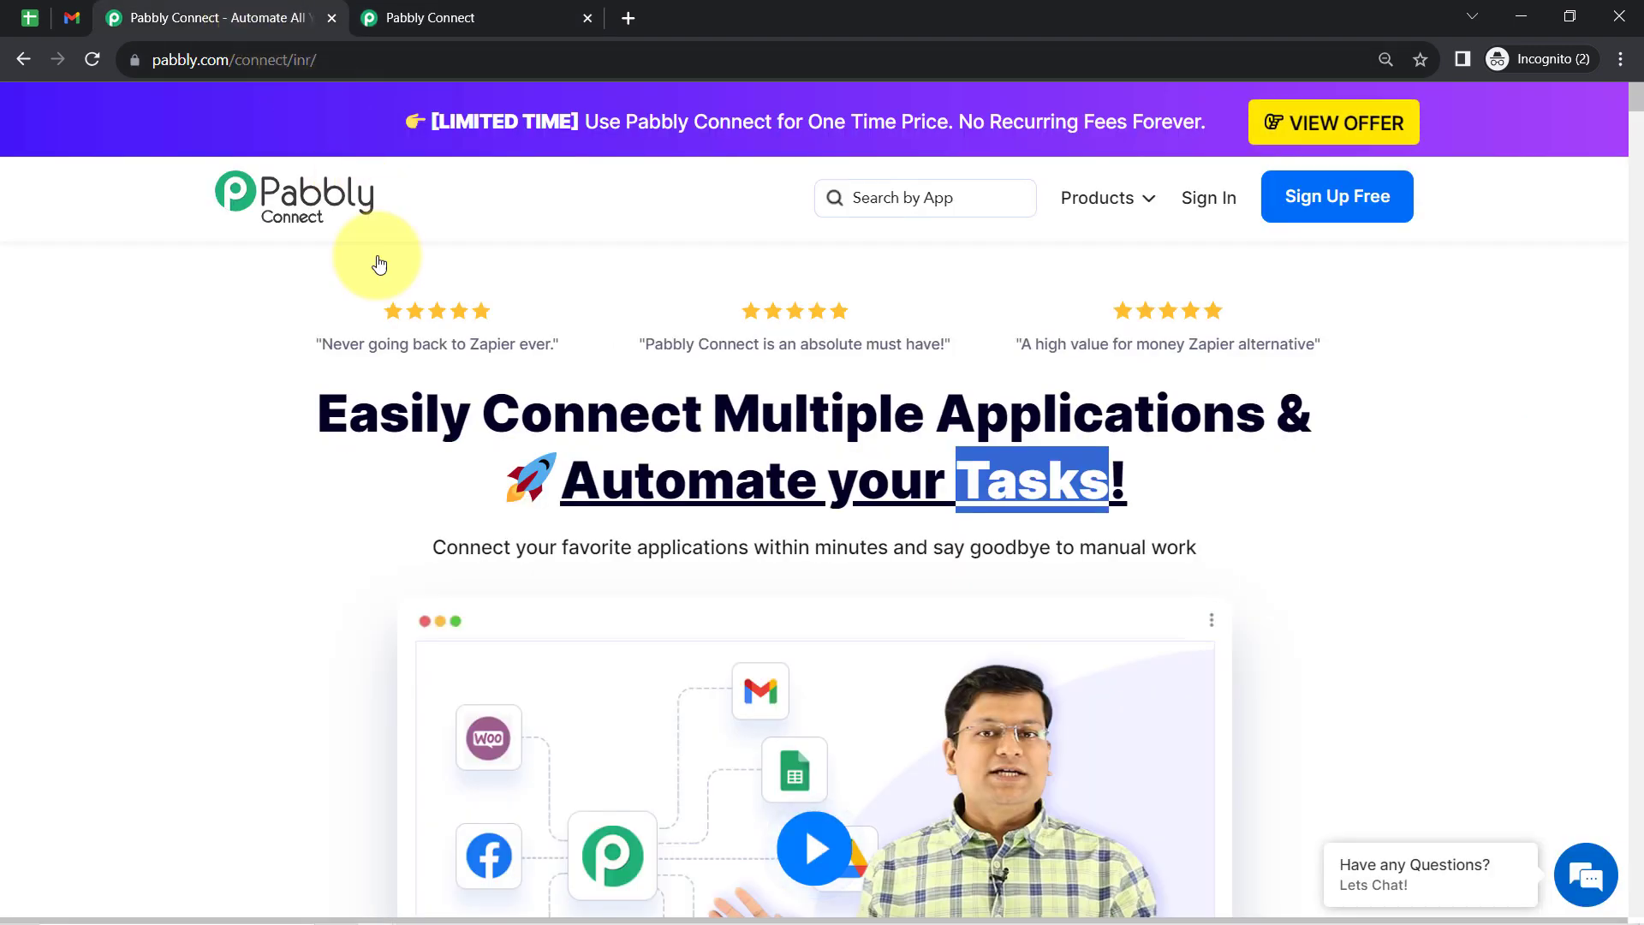
left_click(416, 417)
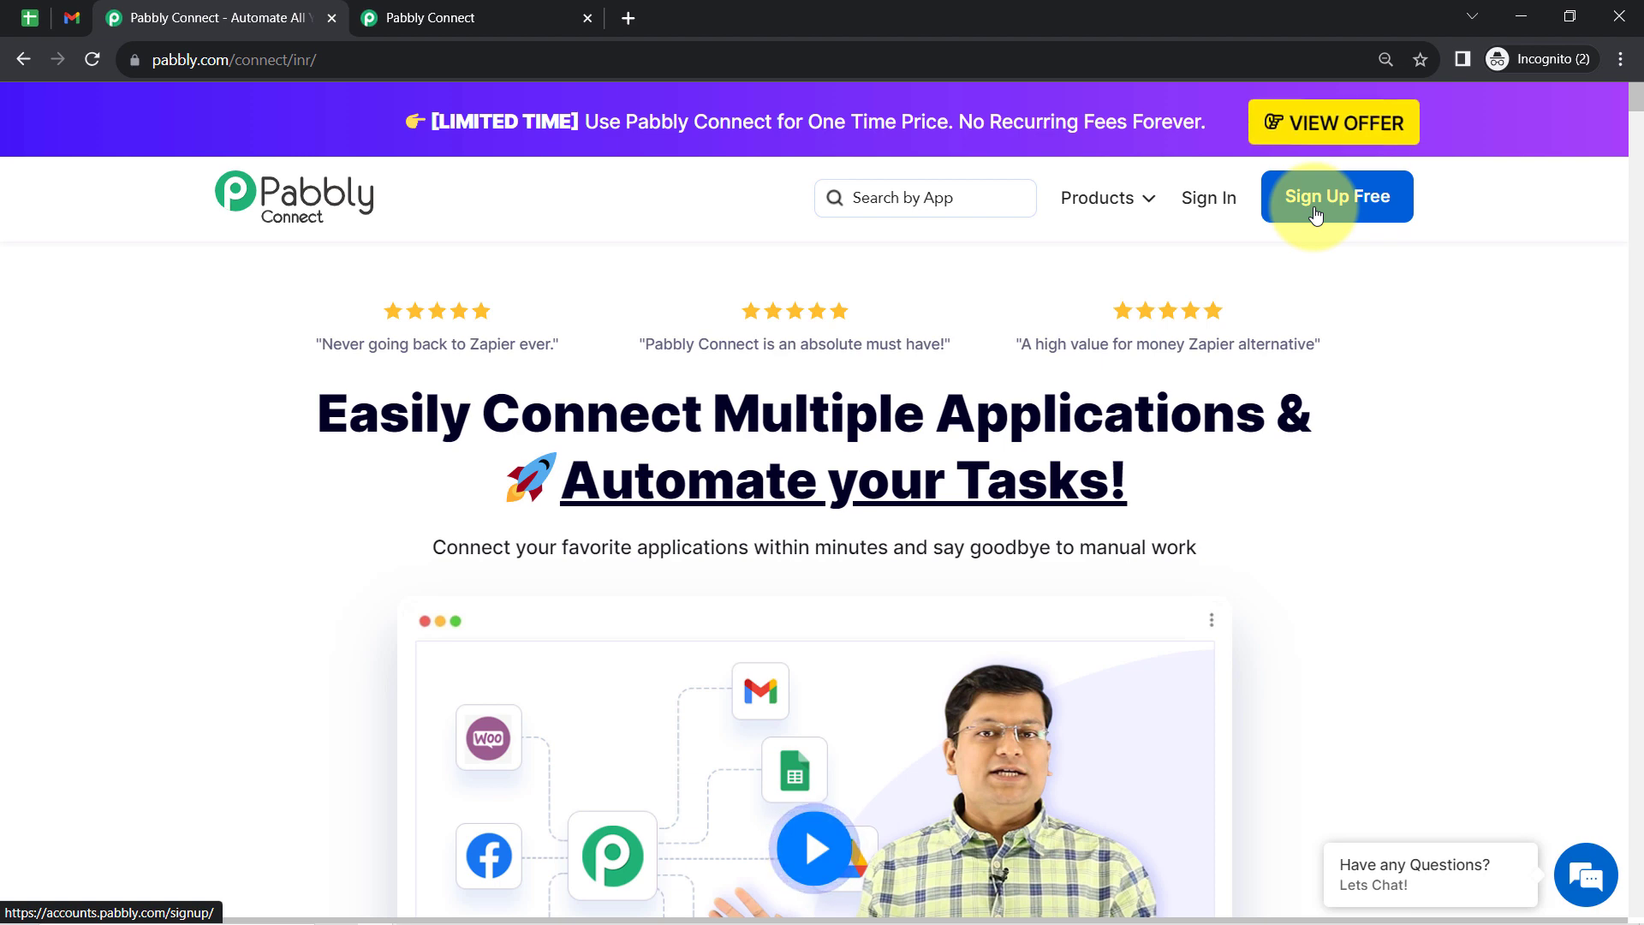
- From the Pabbly Connect dashboard, create a workflow named "Set Automatic Payment Reminder Emails from Google Sheets" in the Main Workflows folder
left_click(457, 9)
double_click(219, 243)
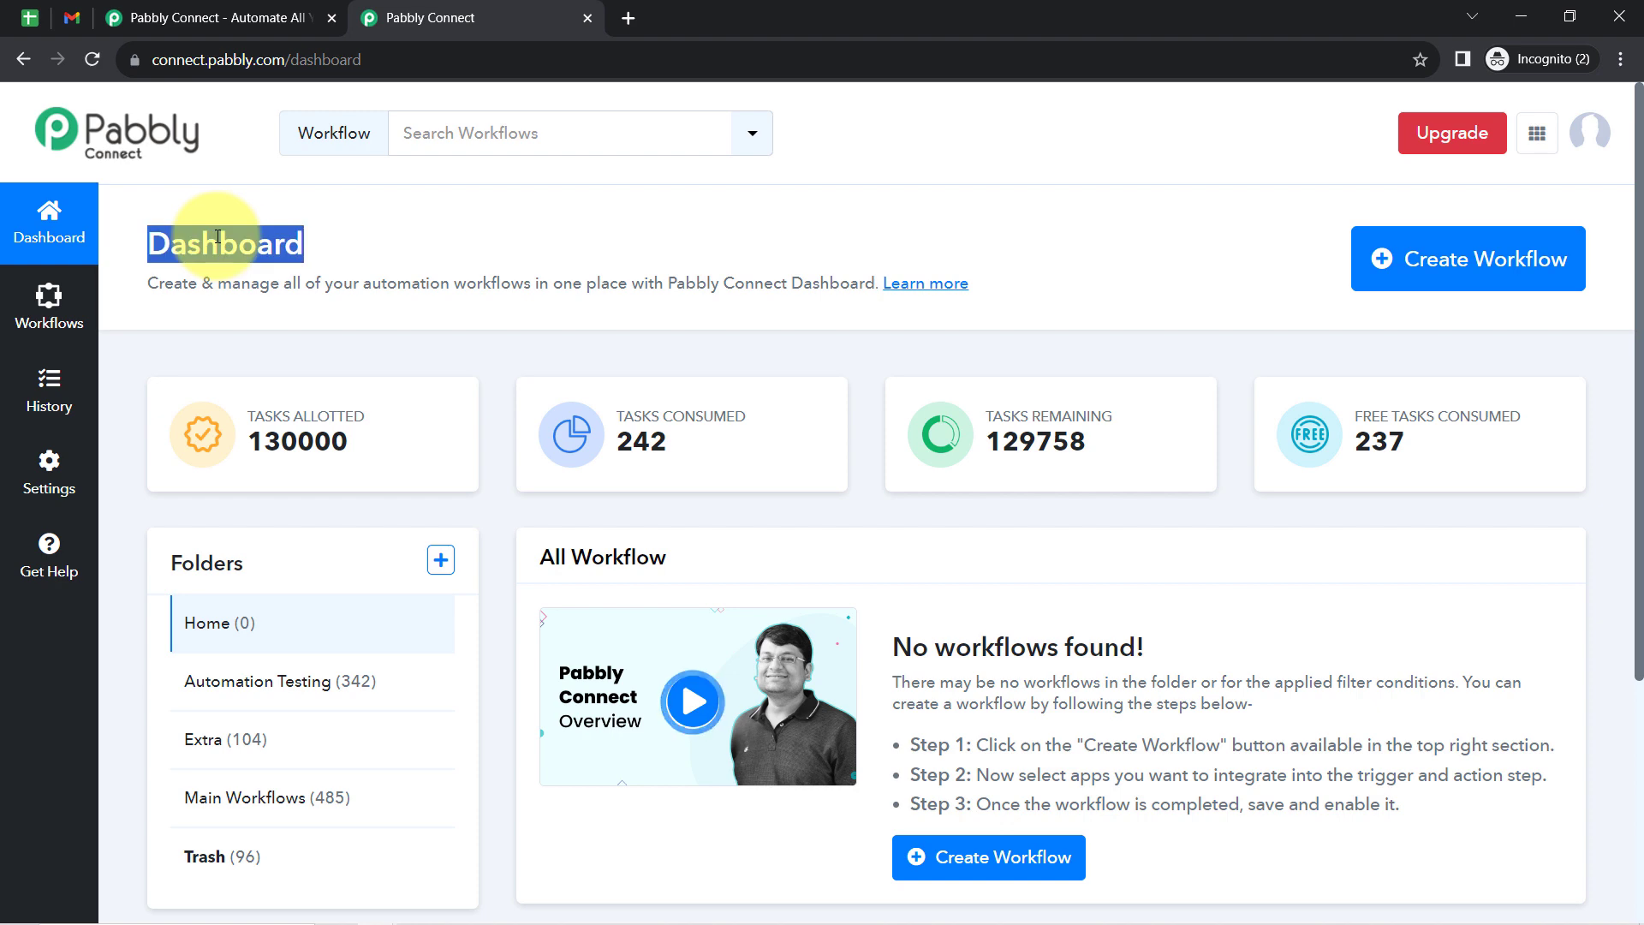
left_click(1467, 256)
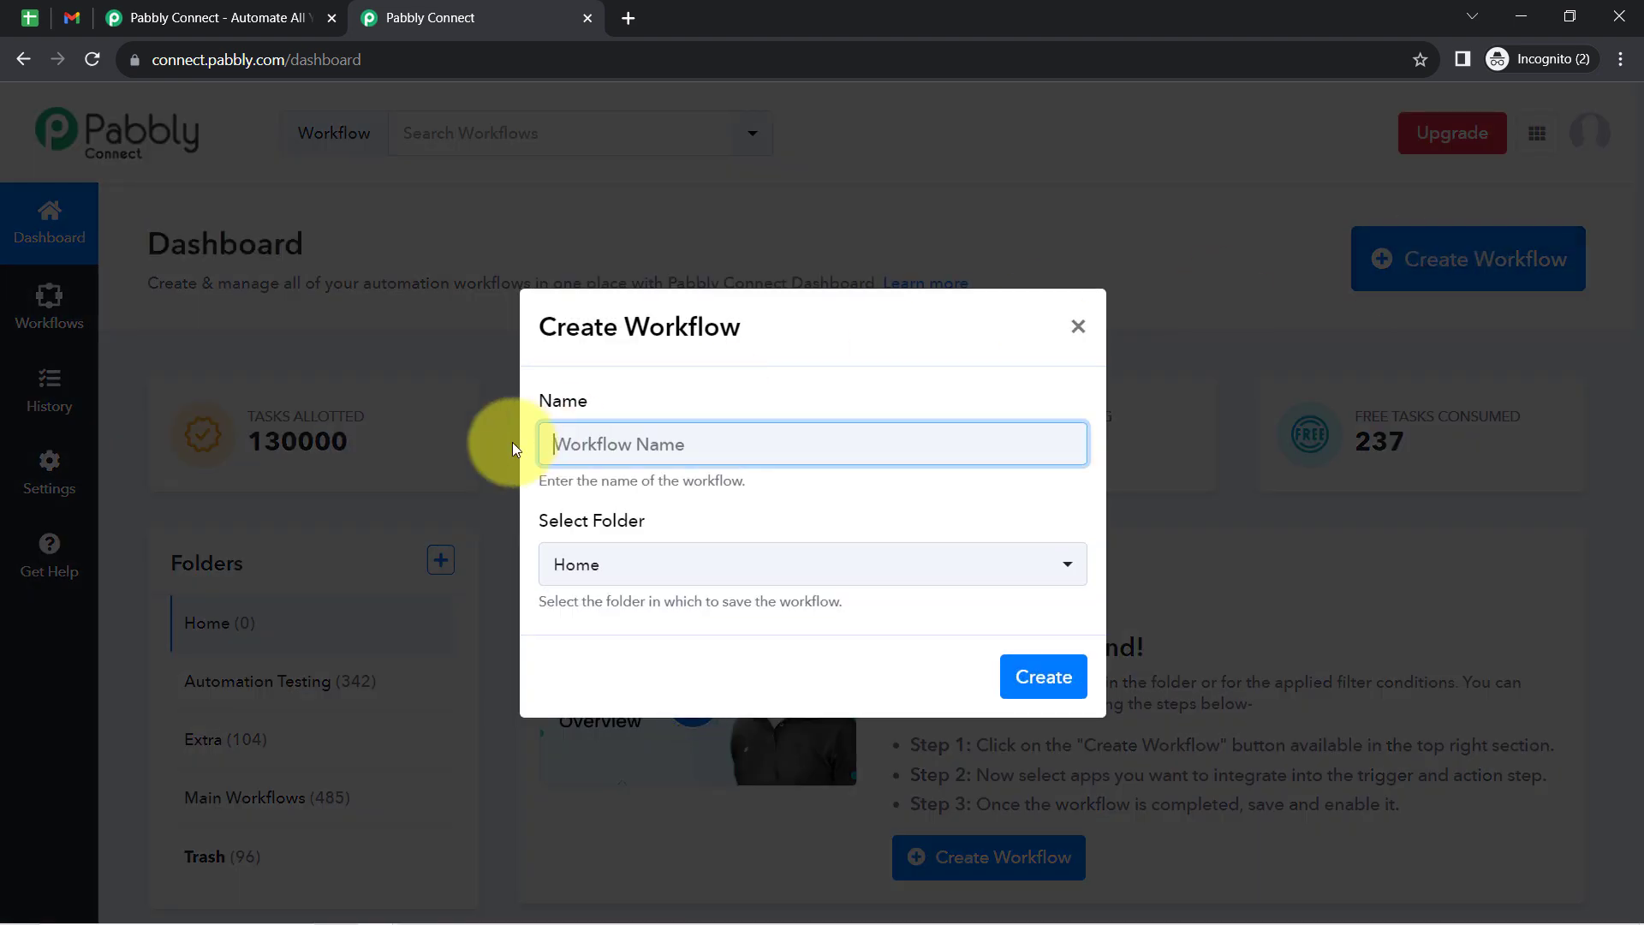
type("Set Automatic Payment Reminder Emails from Google Sheets")
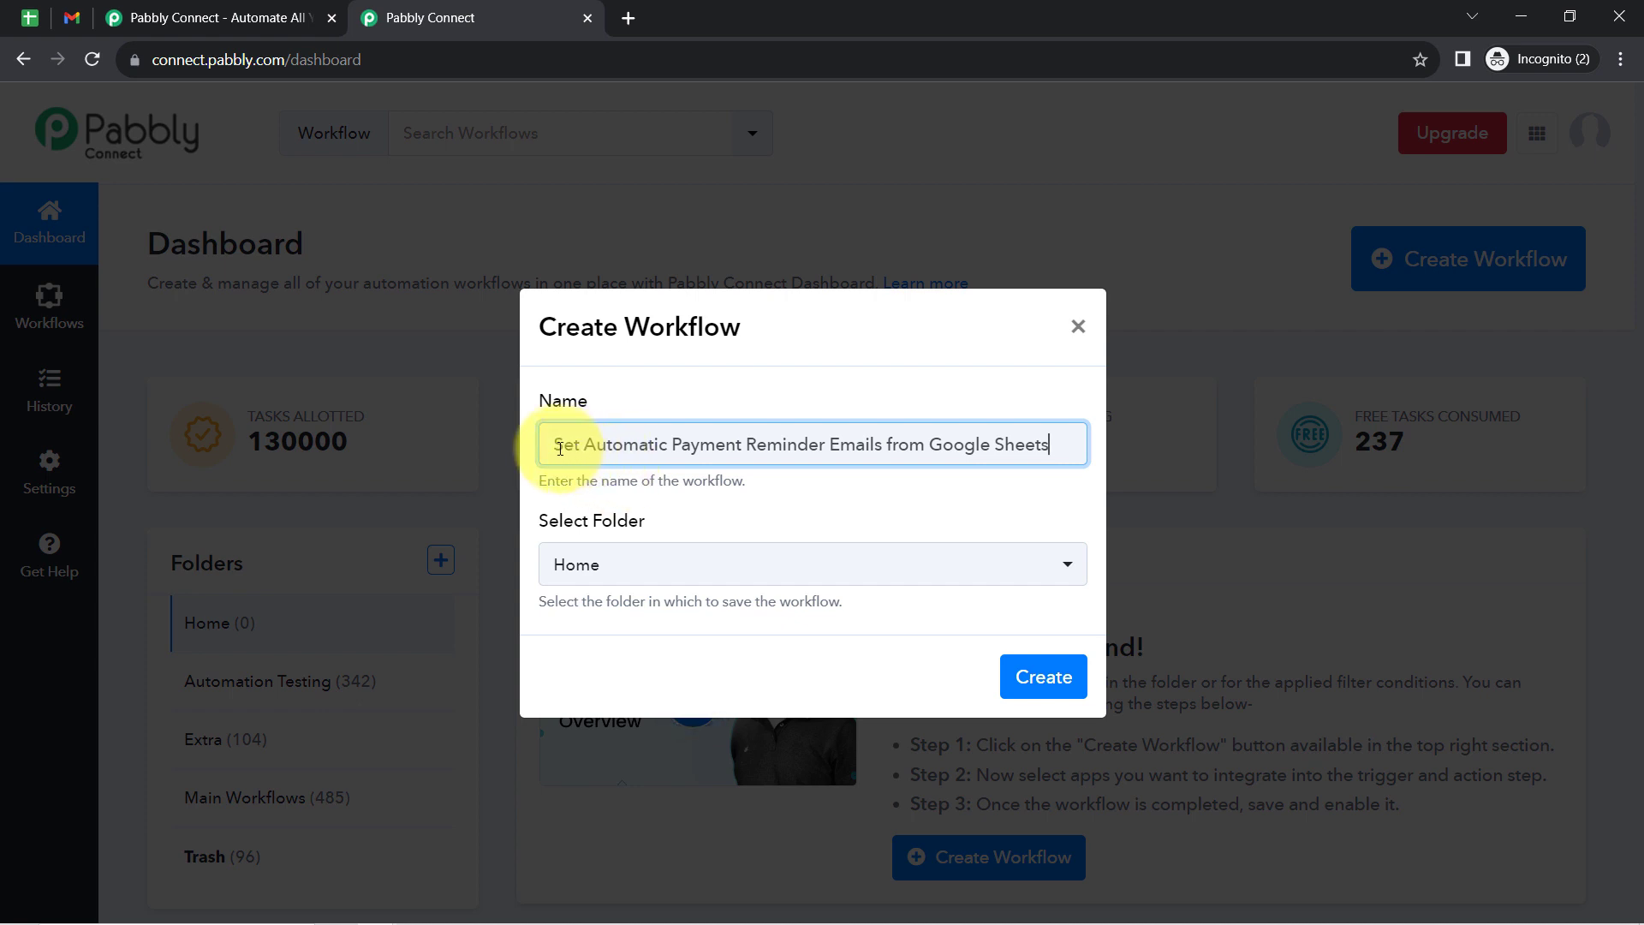
left_click_drag(585, 448, 886, 442)
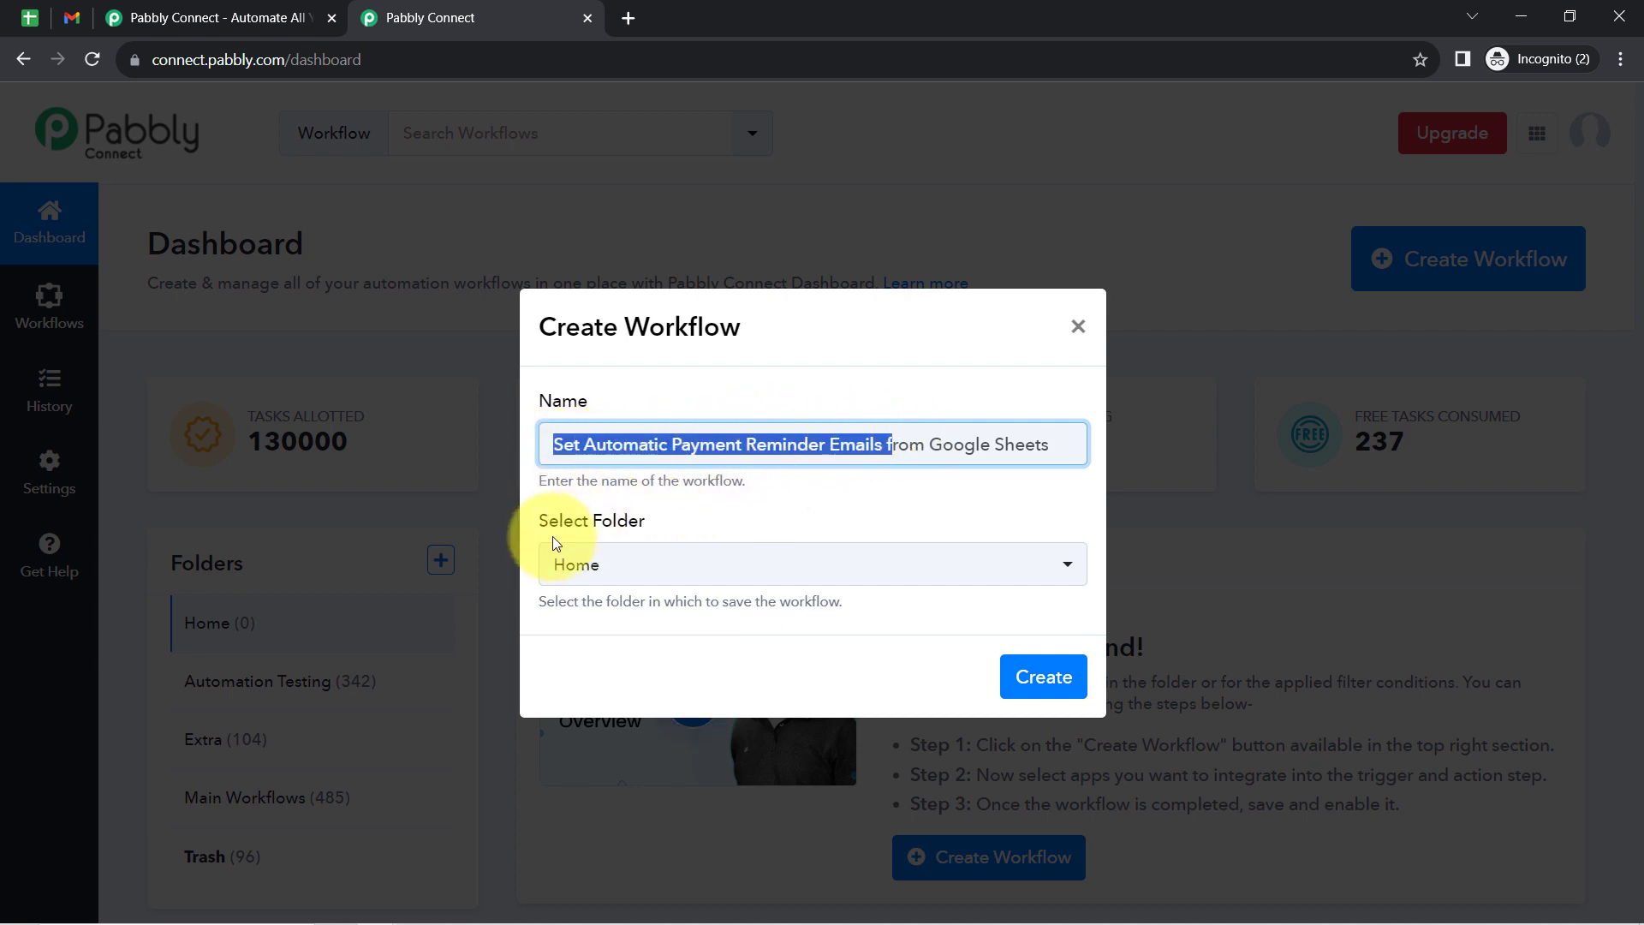
left_click(632, 574)
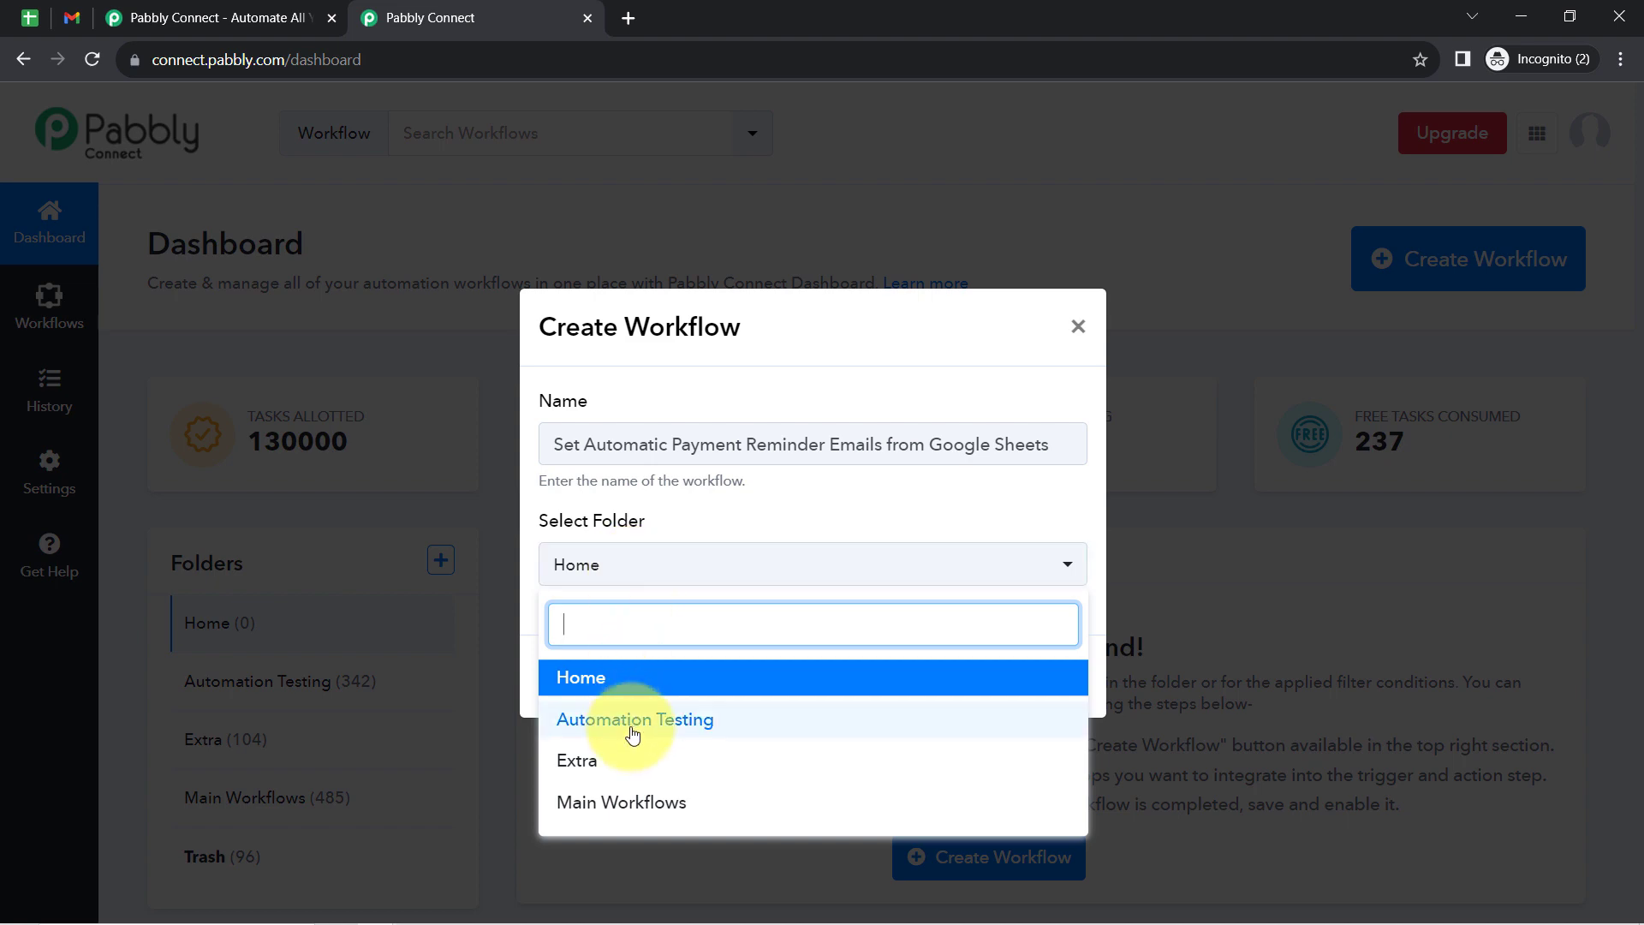
left_click(624, 803)
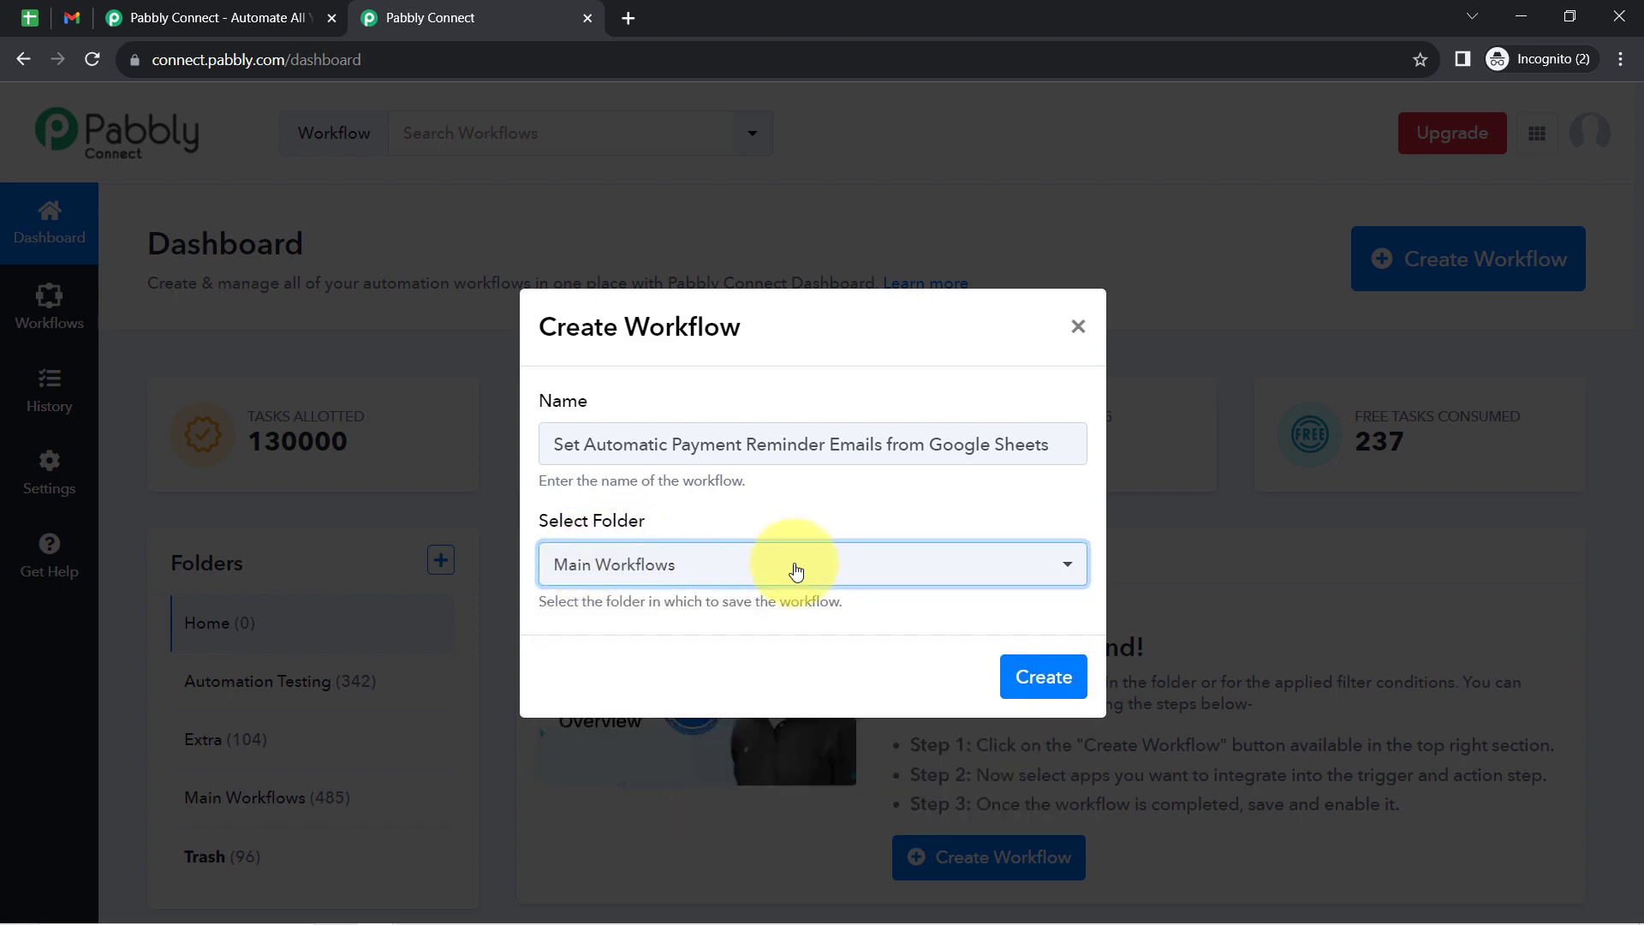
left_click(1049, 675)
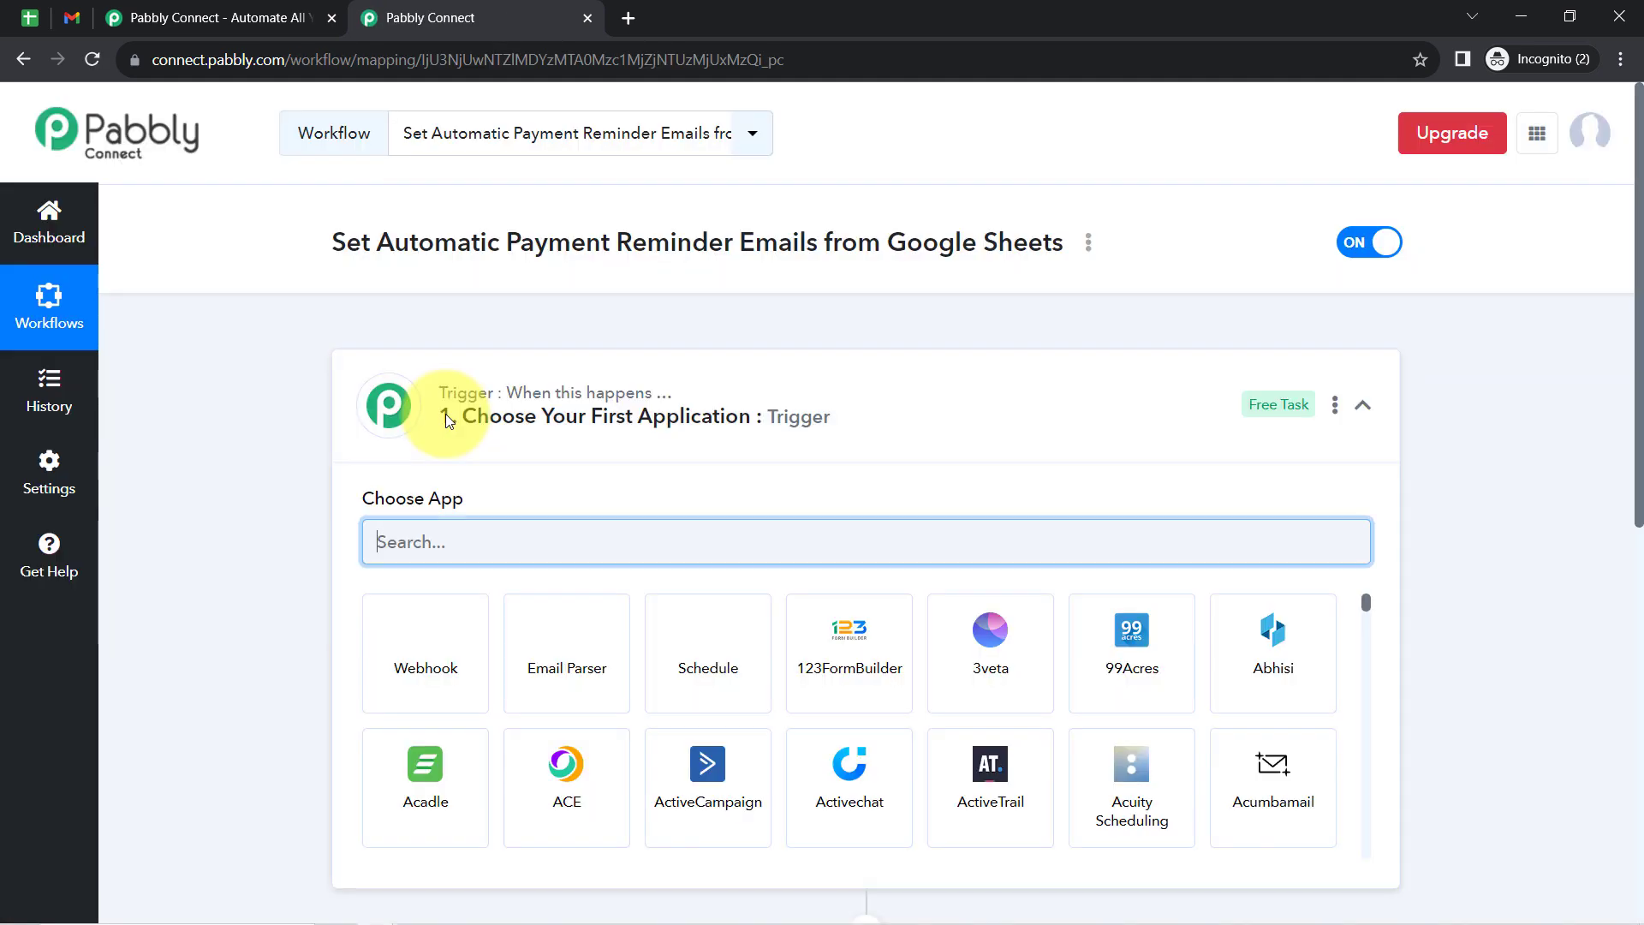
- Open the app search in the new workflow's trigger step
left_click(446, 415)
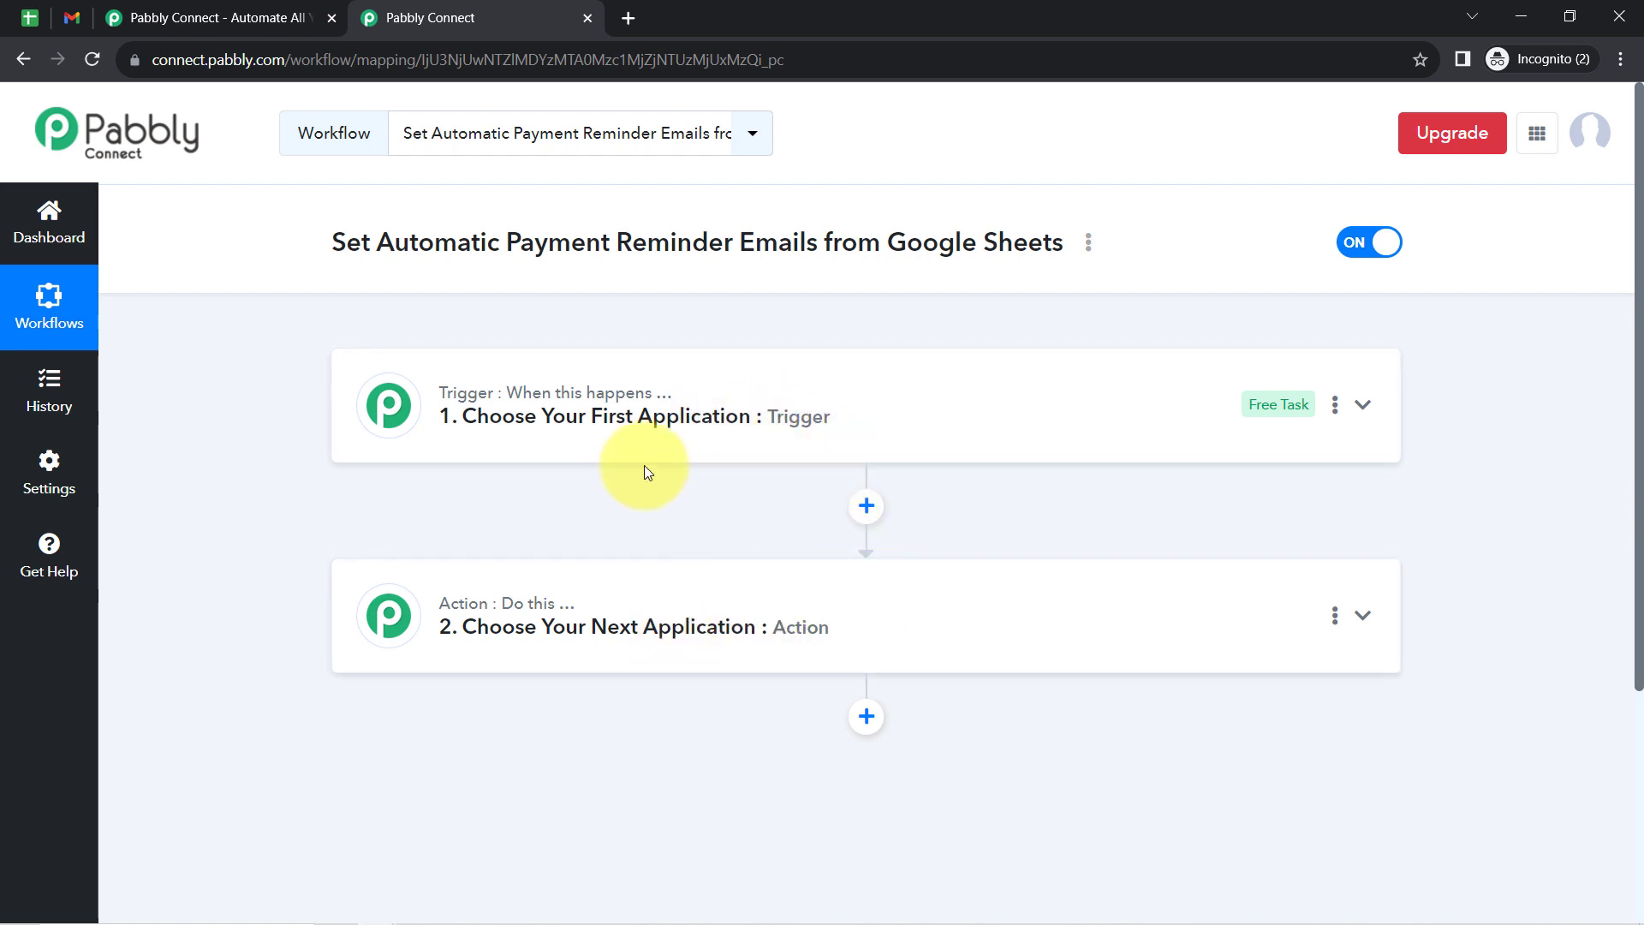
left_click(633, 422)
left_click_drag(395, 242, 1002, 233)
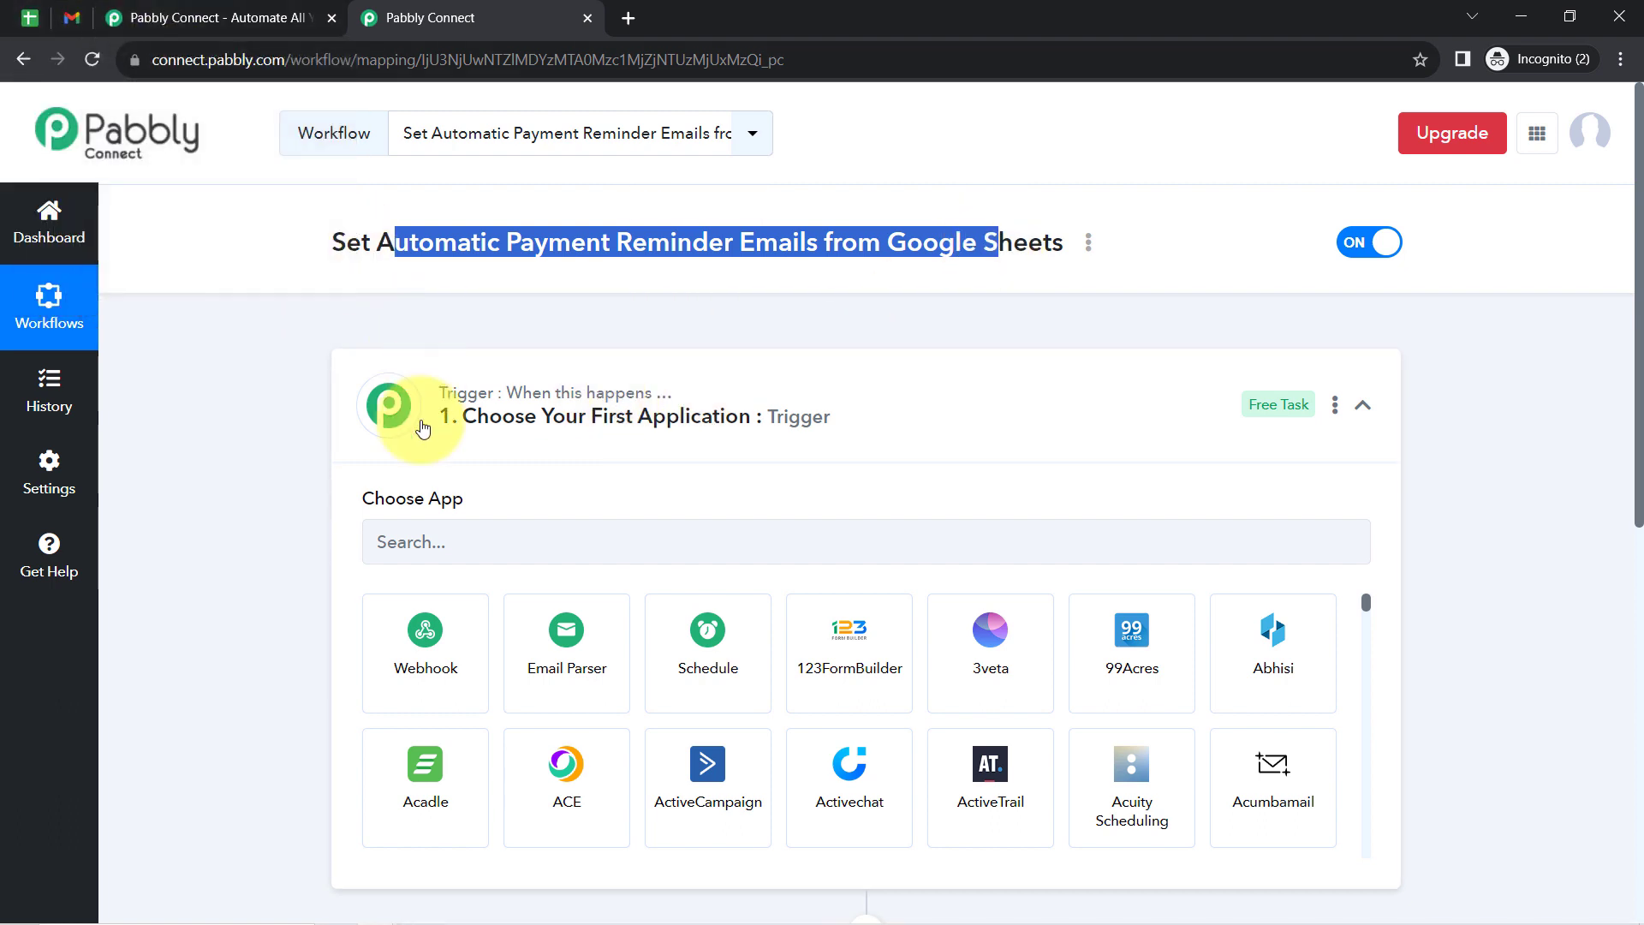
left_click(433, 539)
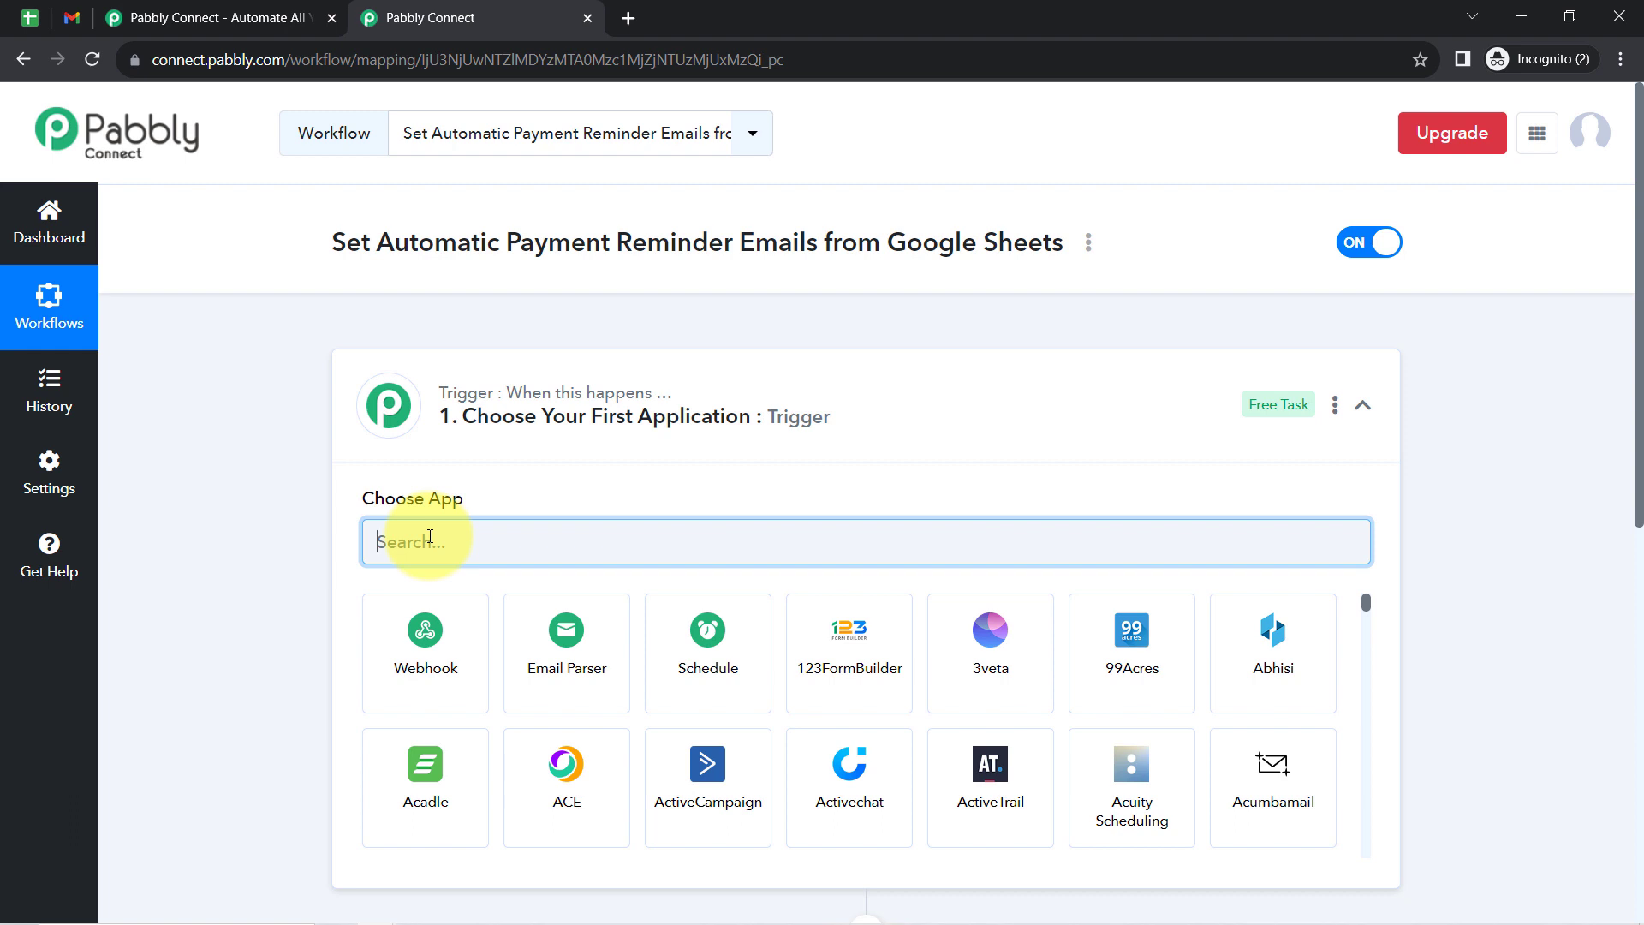
type("shee")
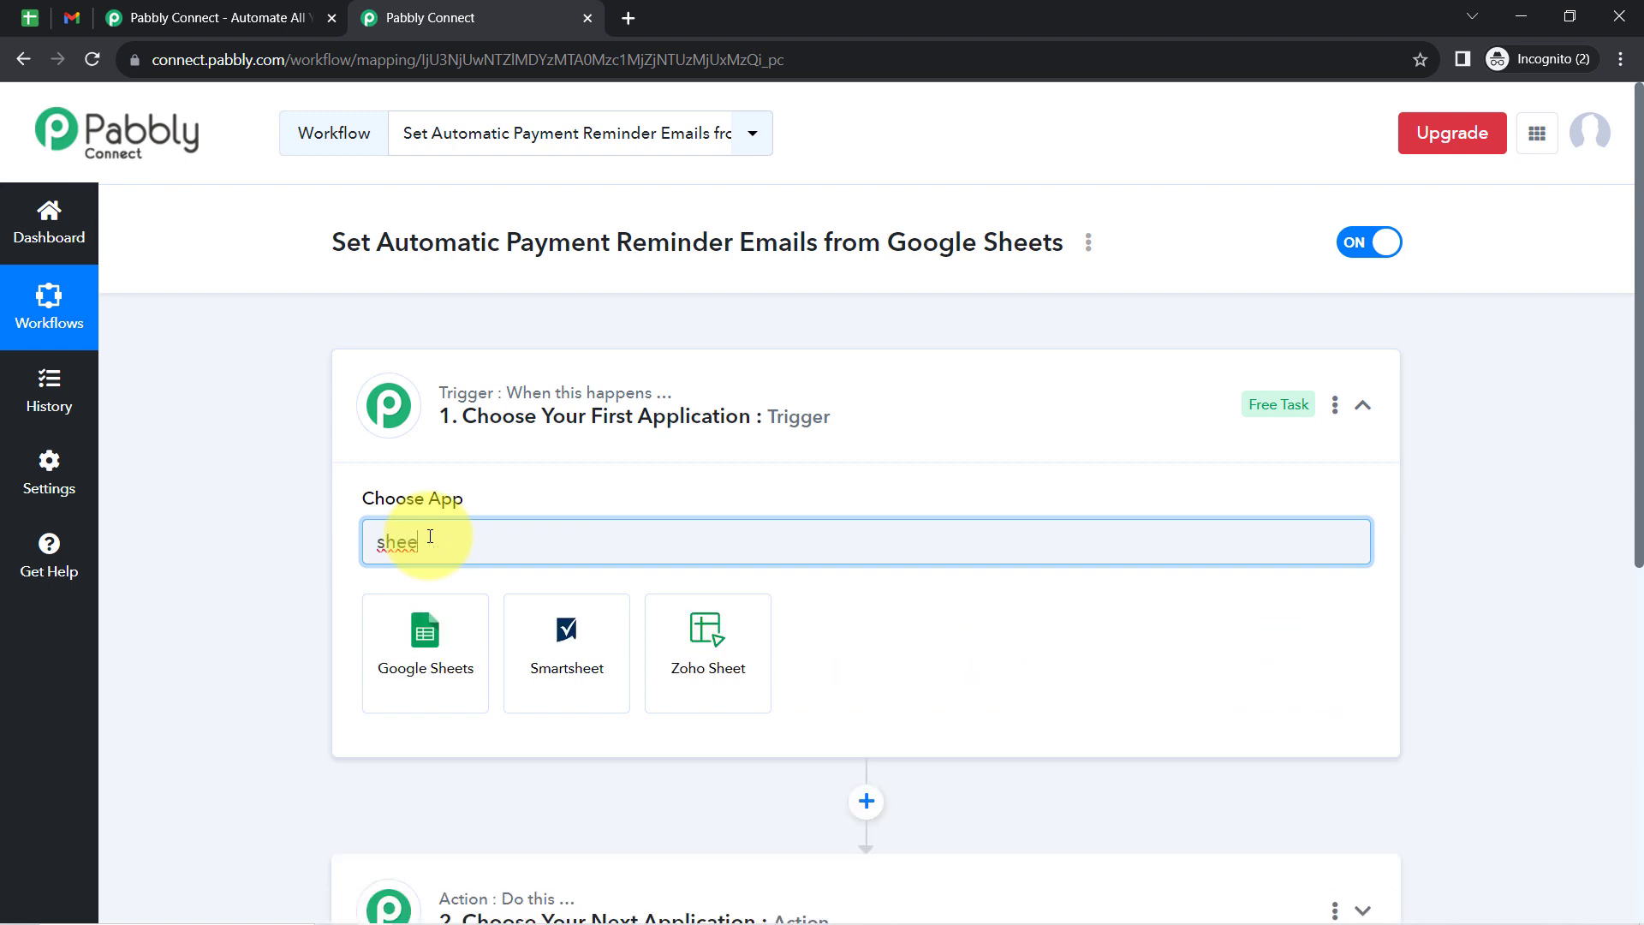
key("BackSpace")
key("BackSpace")
key("BackSpace")
key("BackSpace")
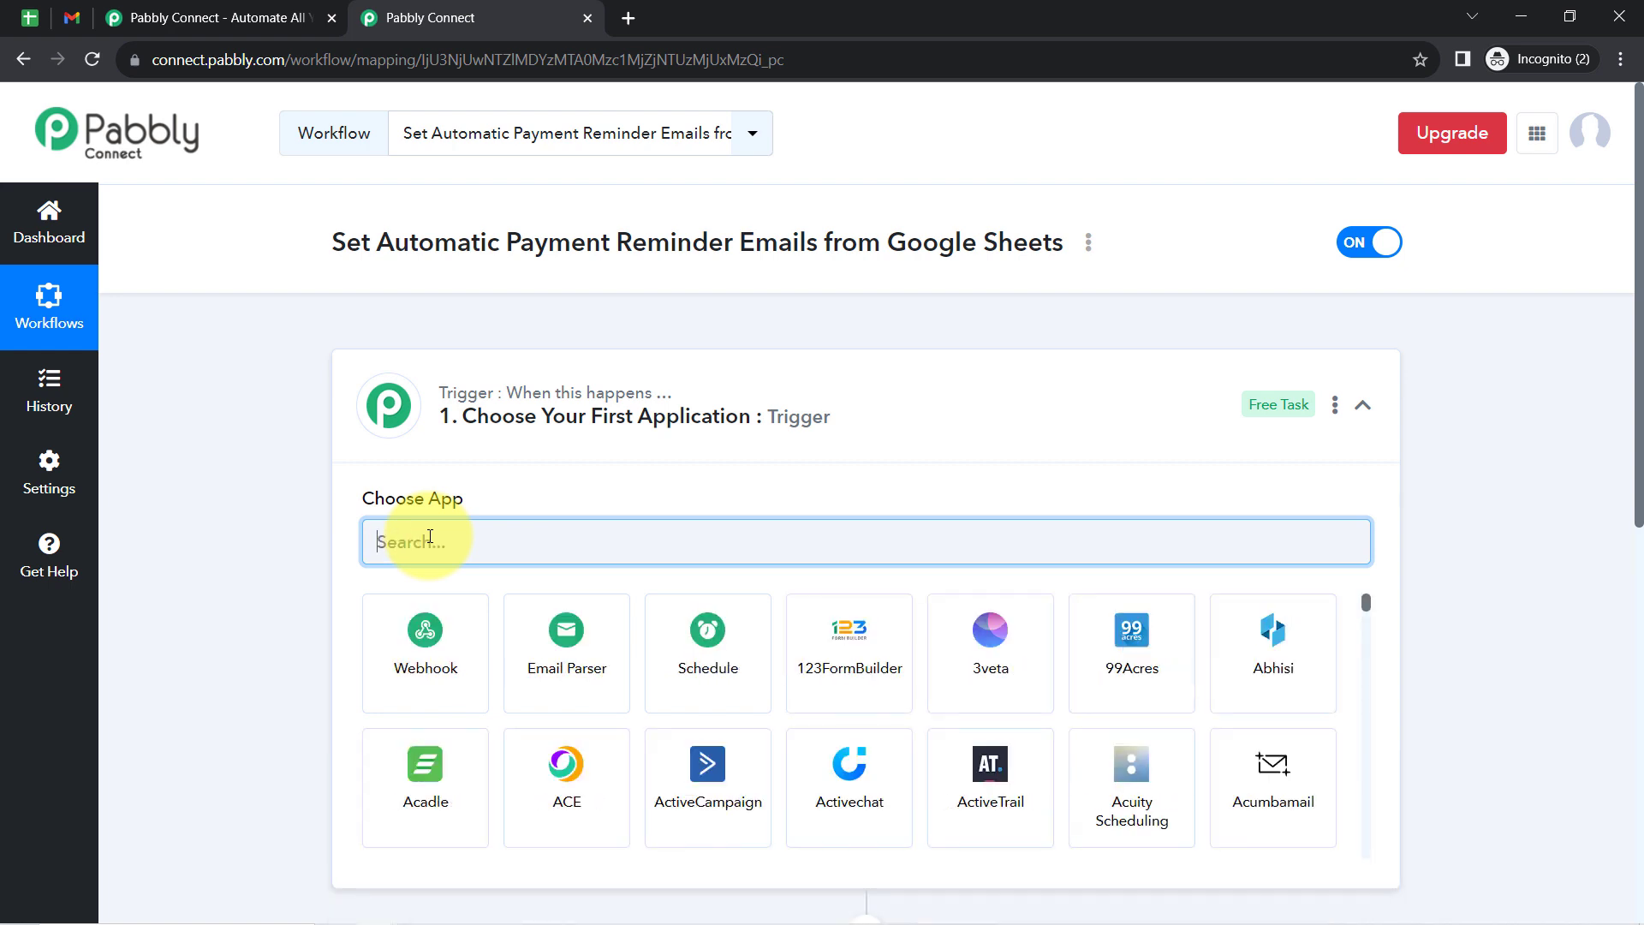
- Search the trigger apps for "sch" and choose Schedule by Pabbly as the workflow's trigger application
type("sch")
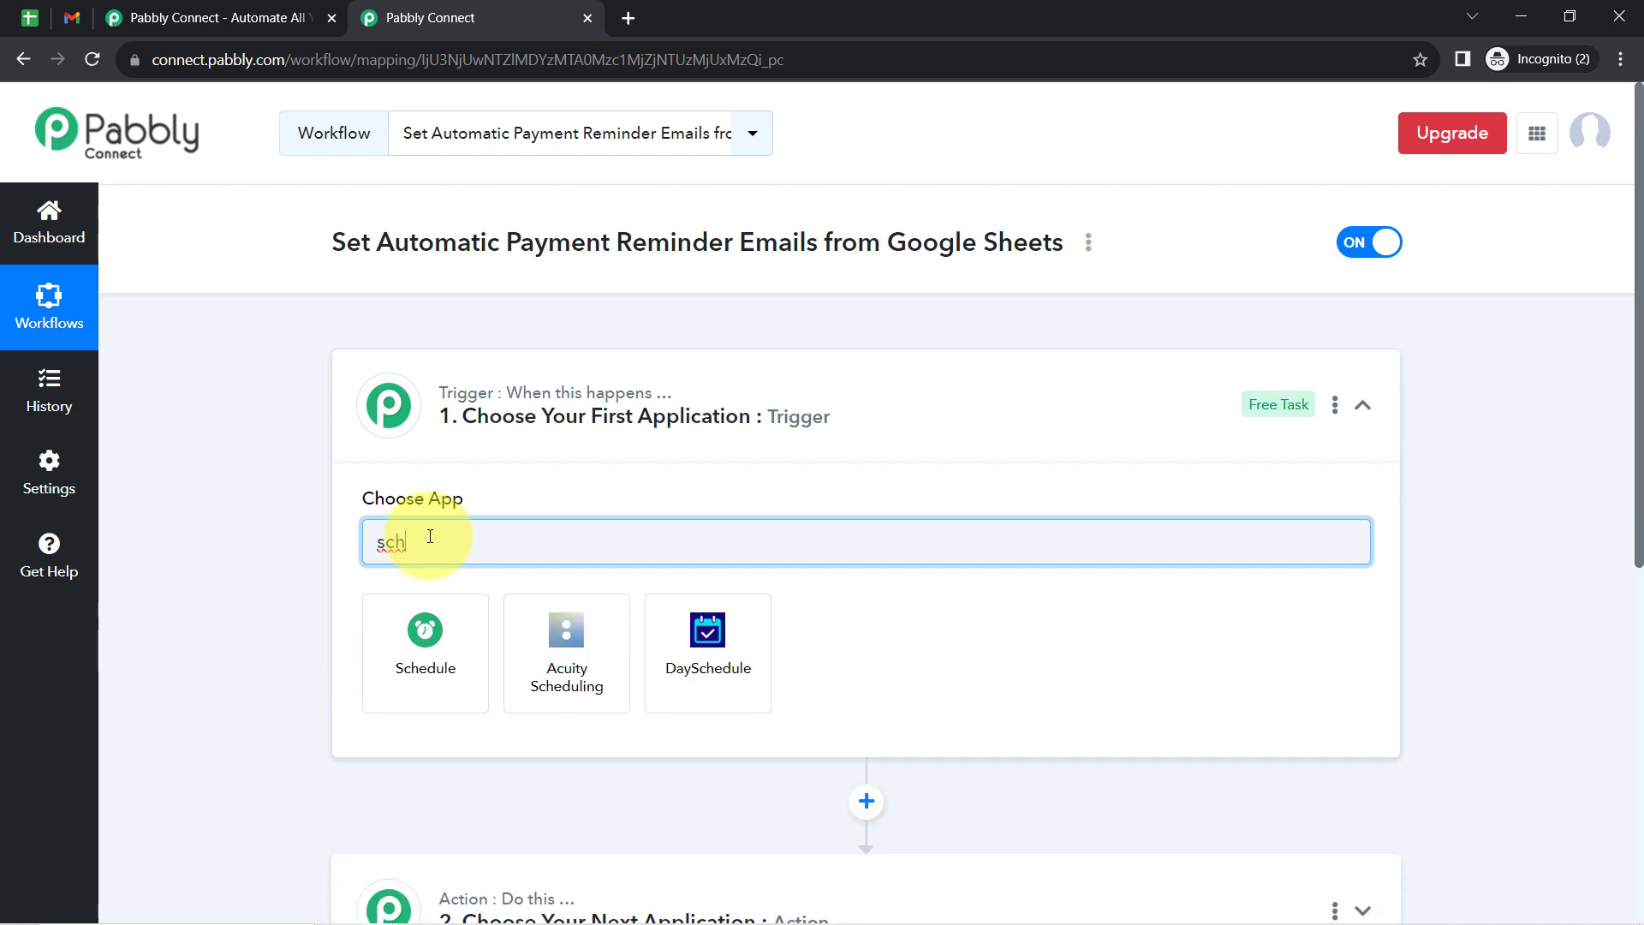
left_click(428, 655)
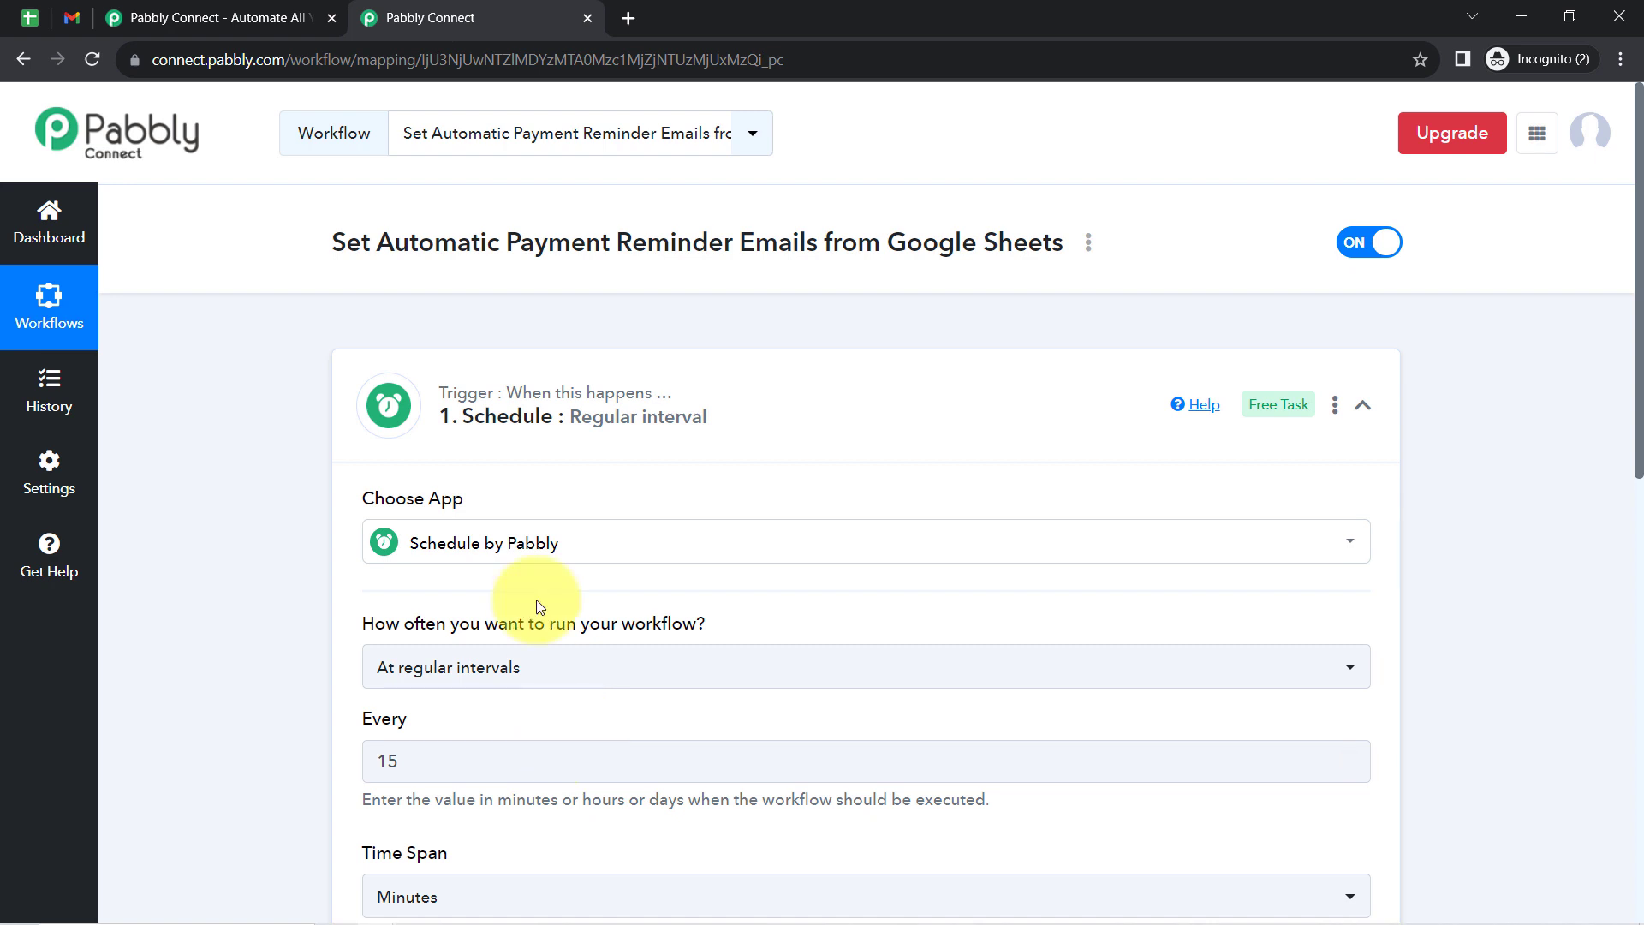
- Review the payment statuses and dates in the Google Sheets billing spreadsheet and the reminder email in Gmail, and return to the Pabbly Connect workflow
mouse_move(516, 437)
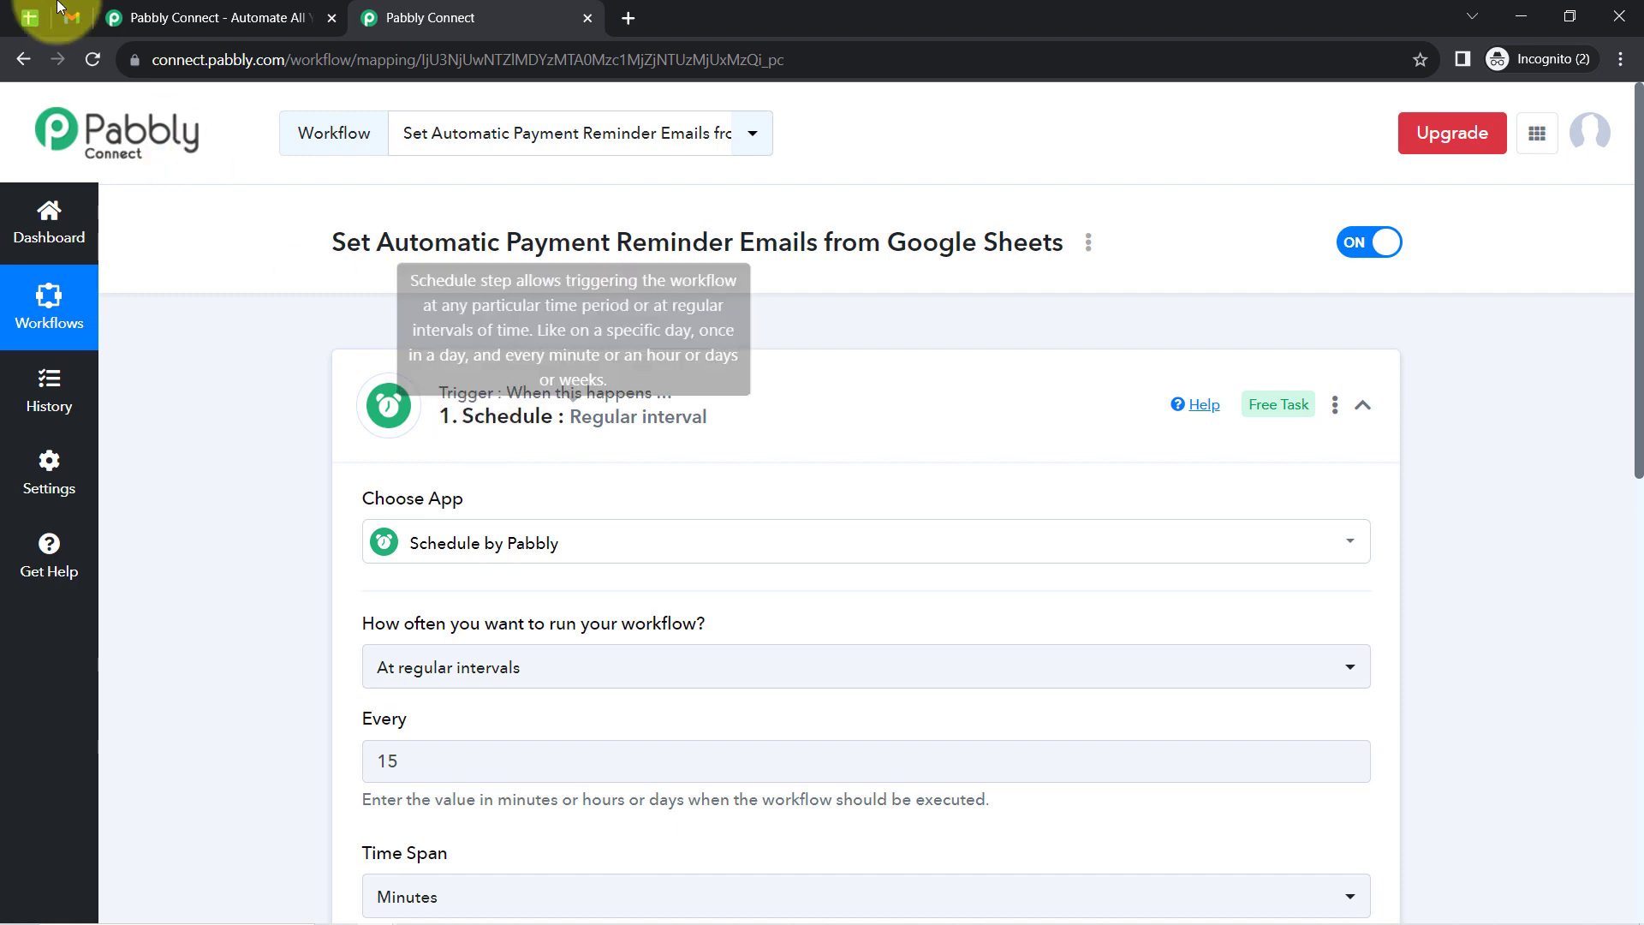
left_click(34, 17)
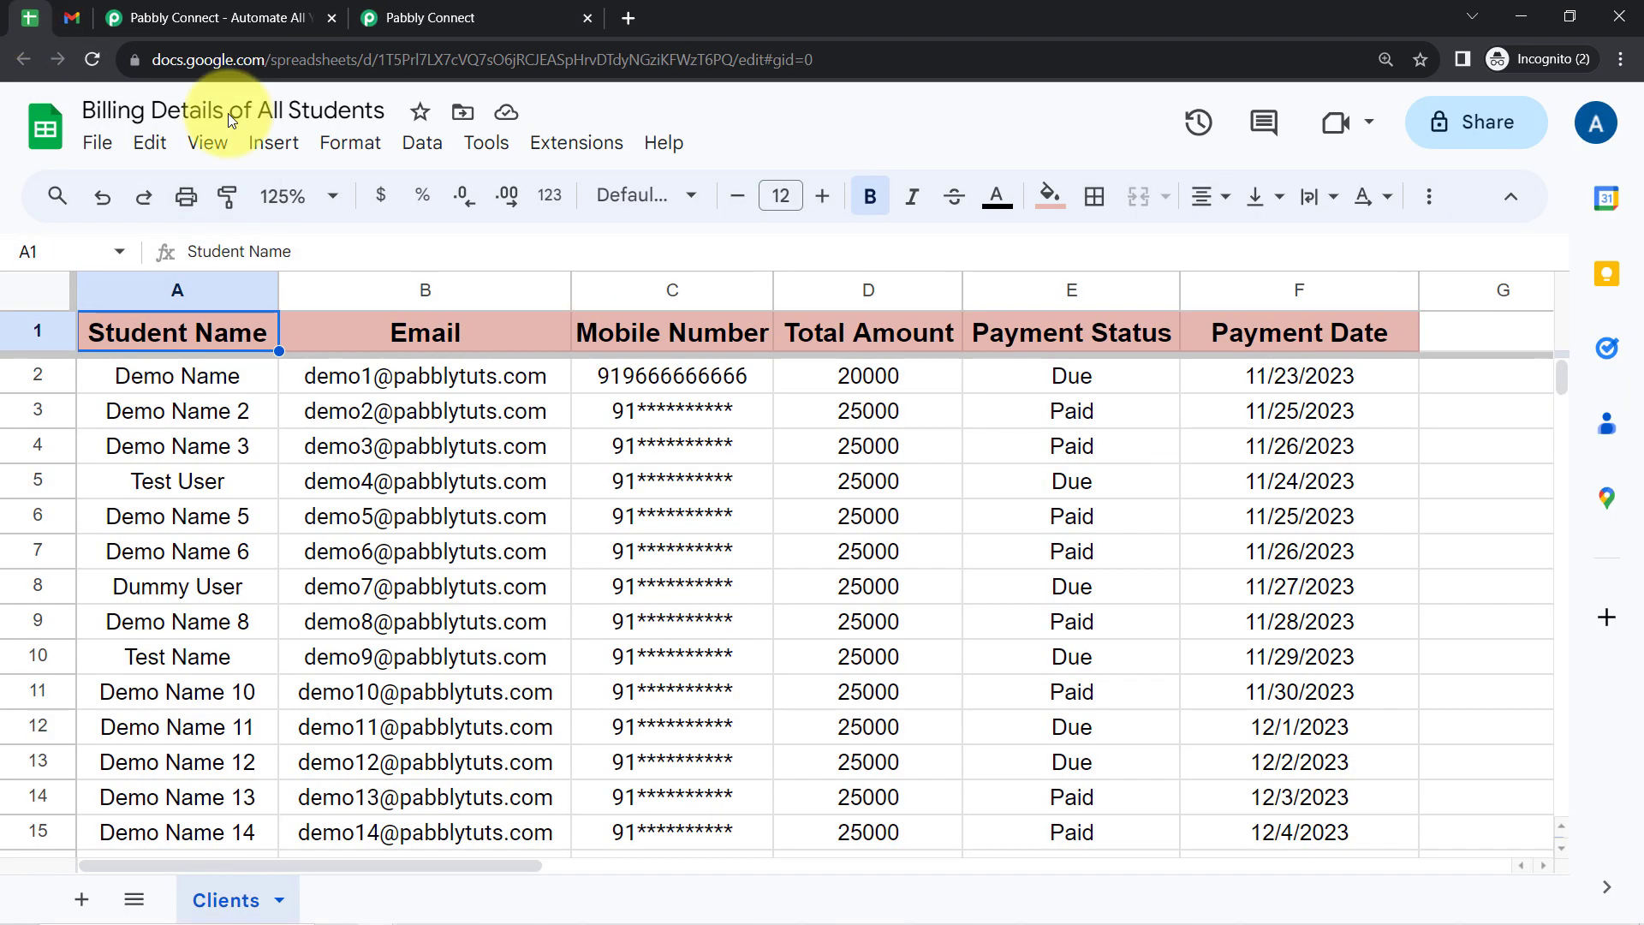
left_click(1040, 376)
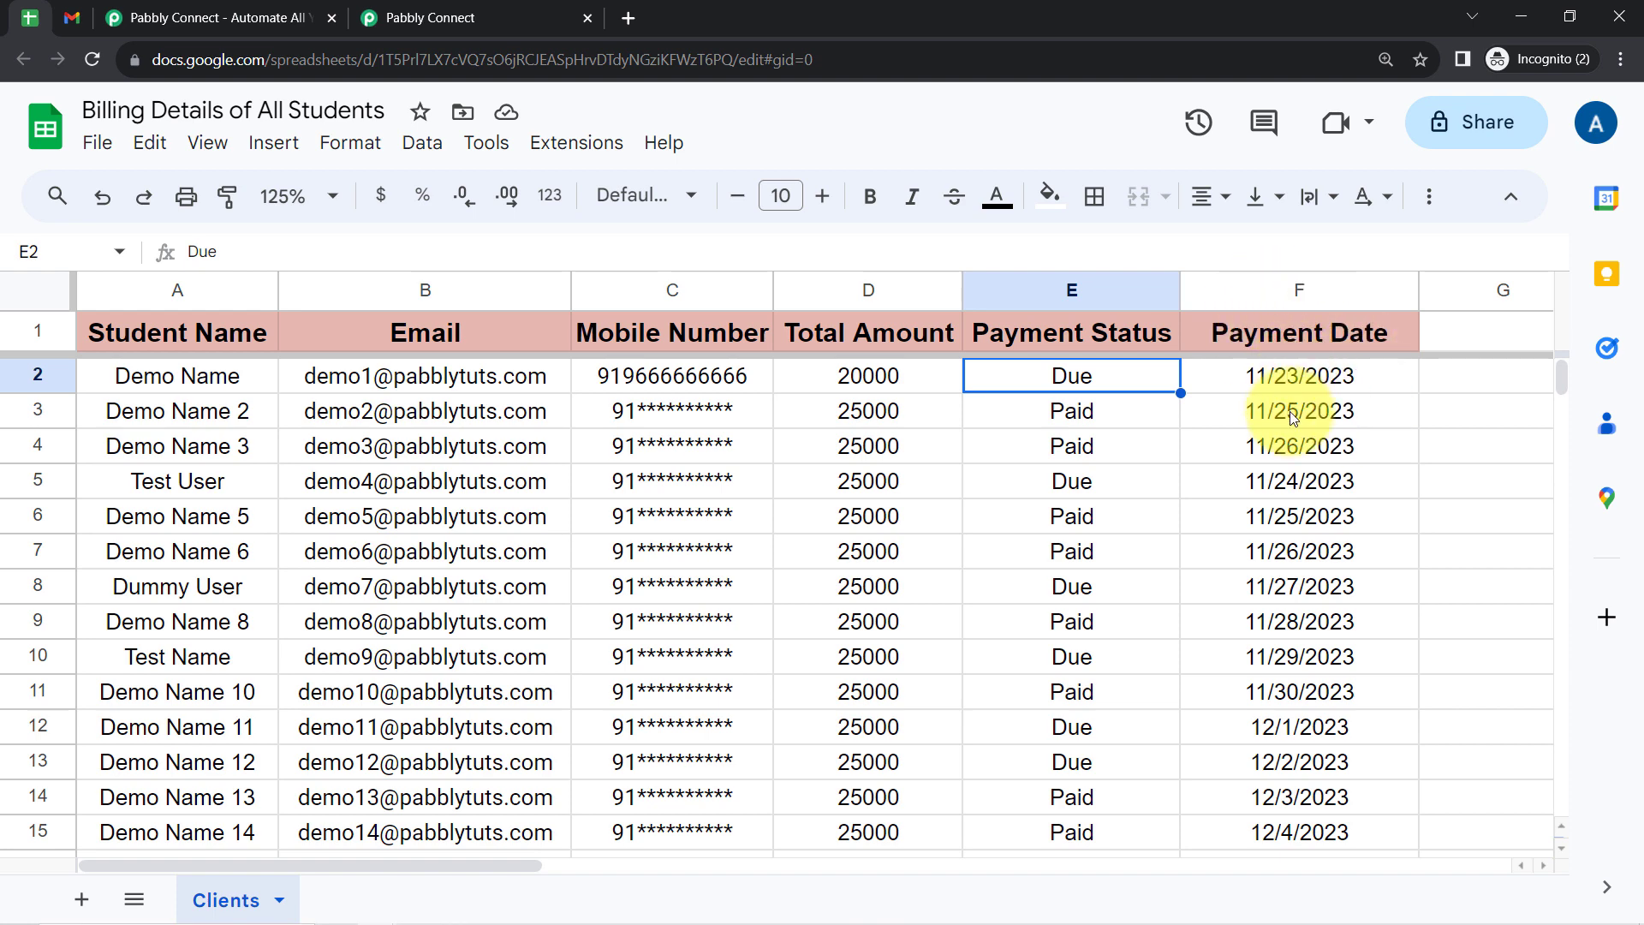
left_click(72, 17)
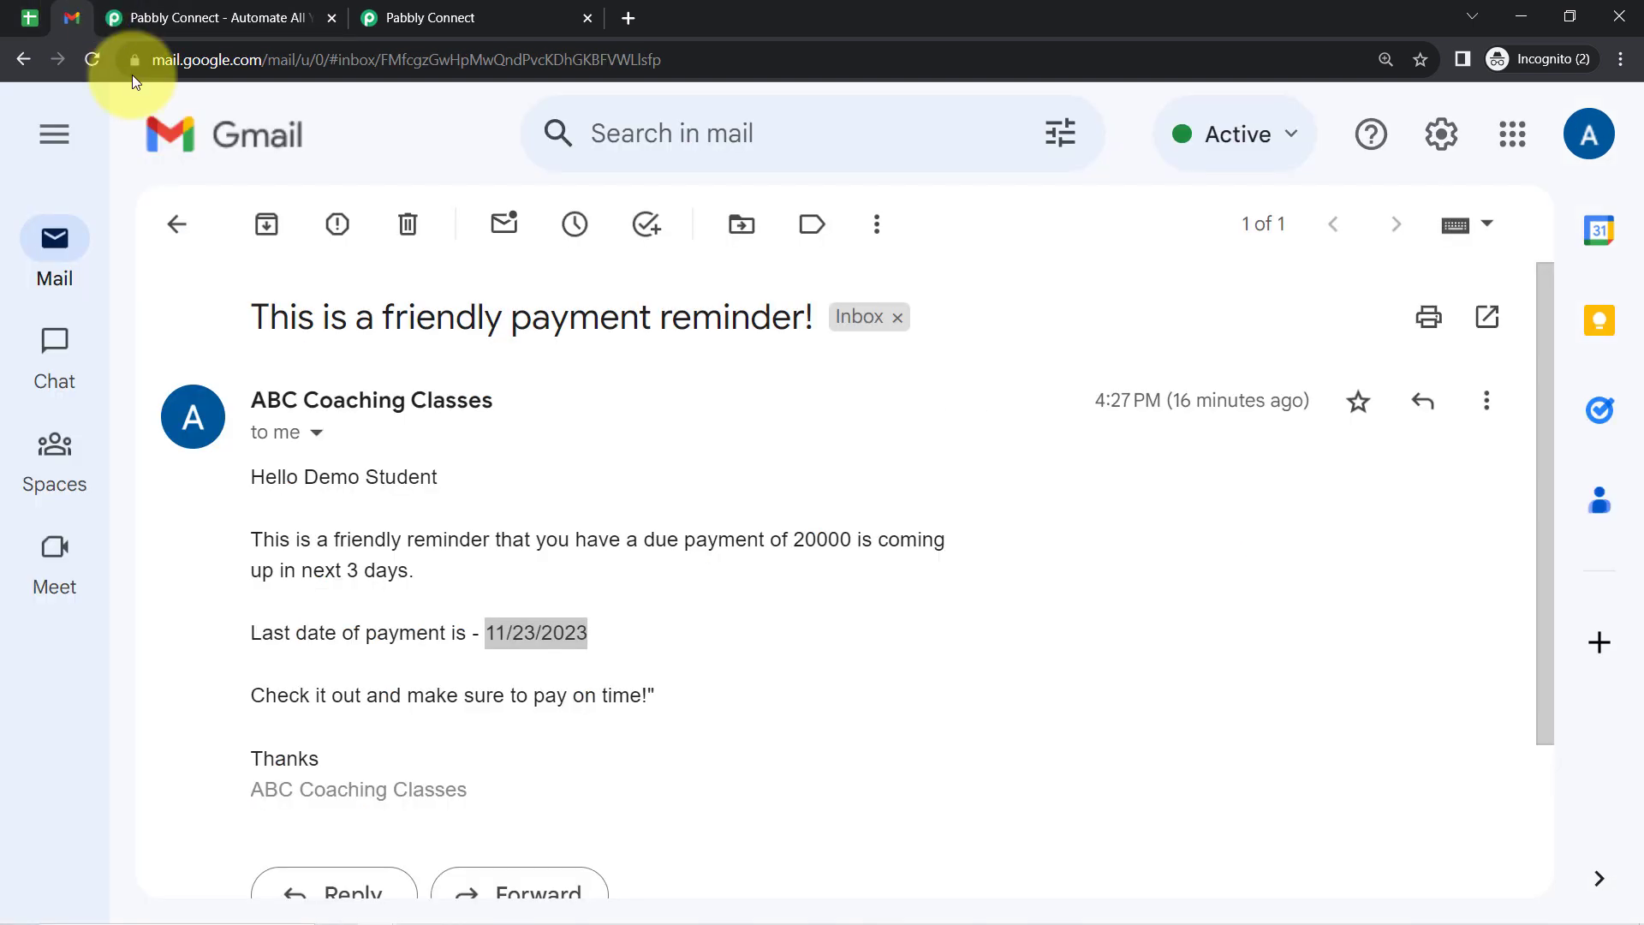
left_click(387, 10)
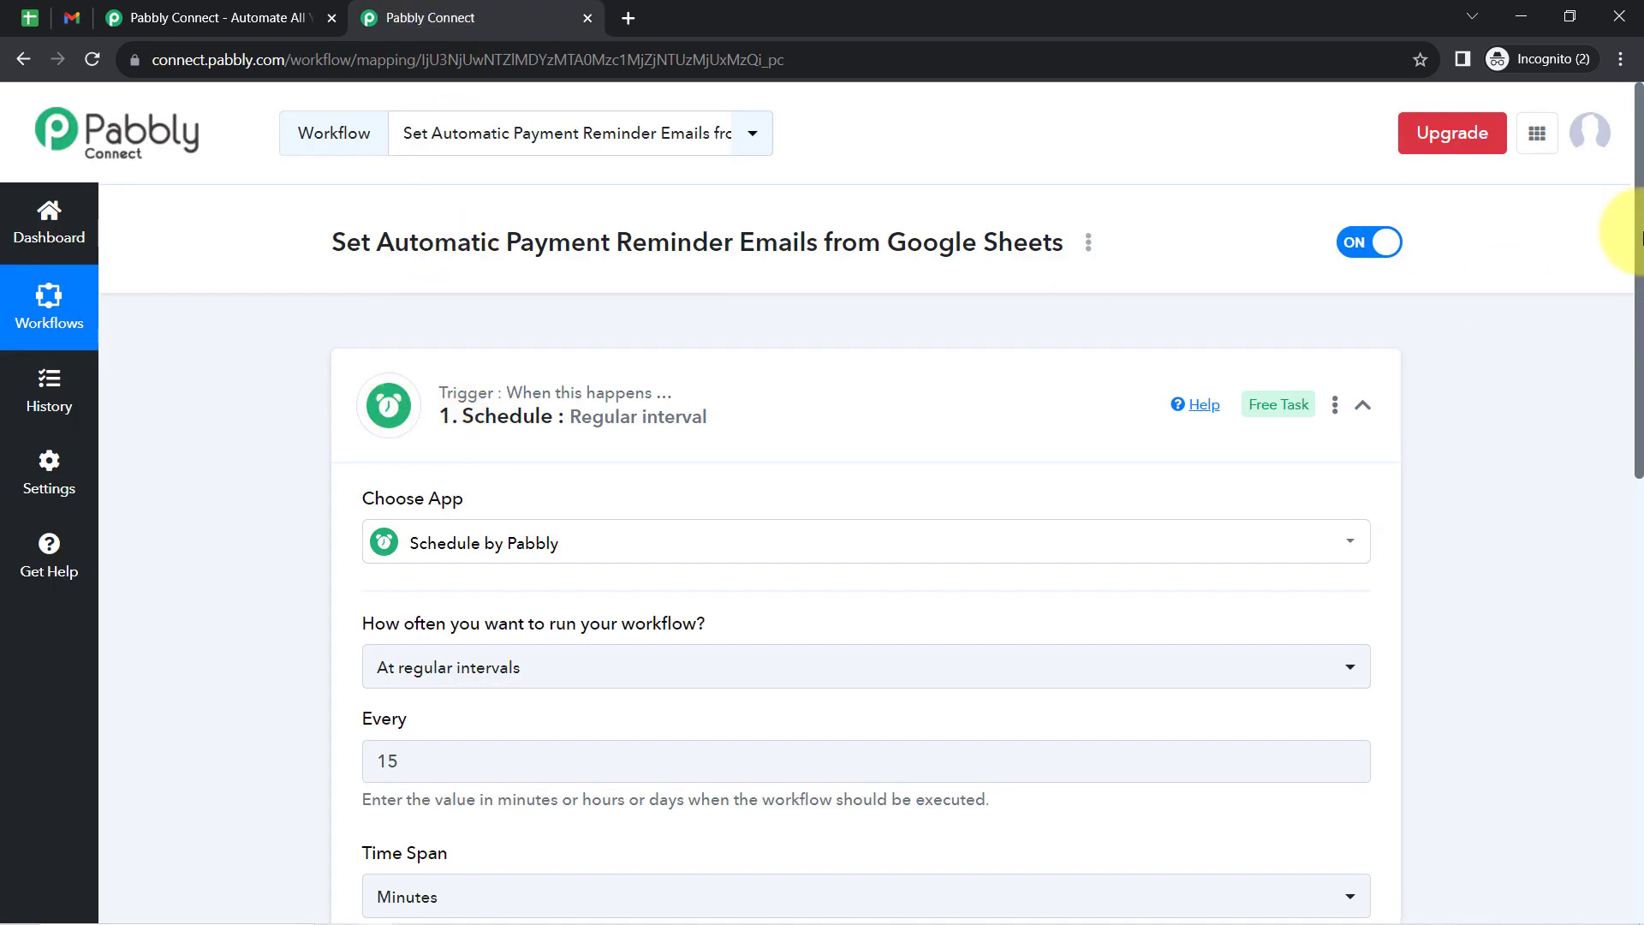
- Set the Schedule trigger to run the workflow every day
left_click_drag(1640, 238, 1625, 387)
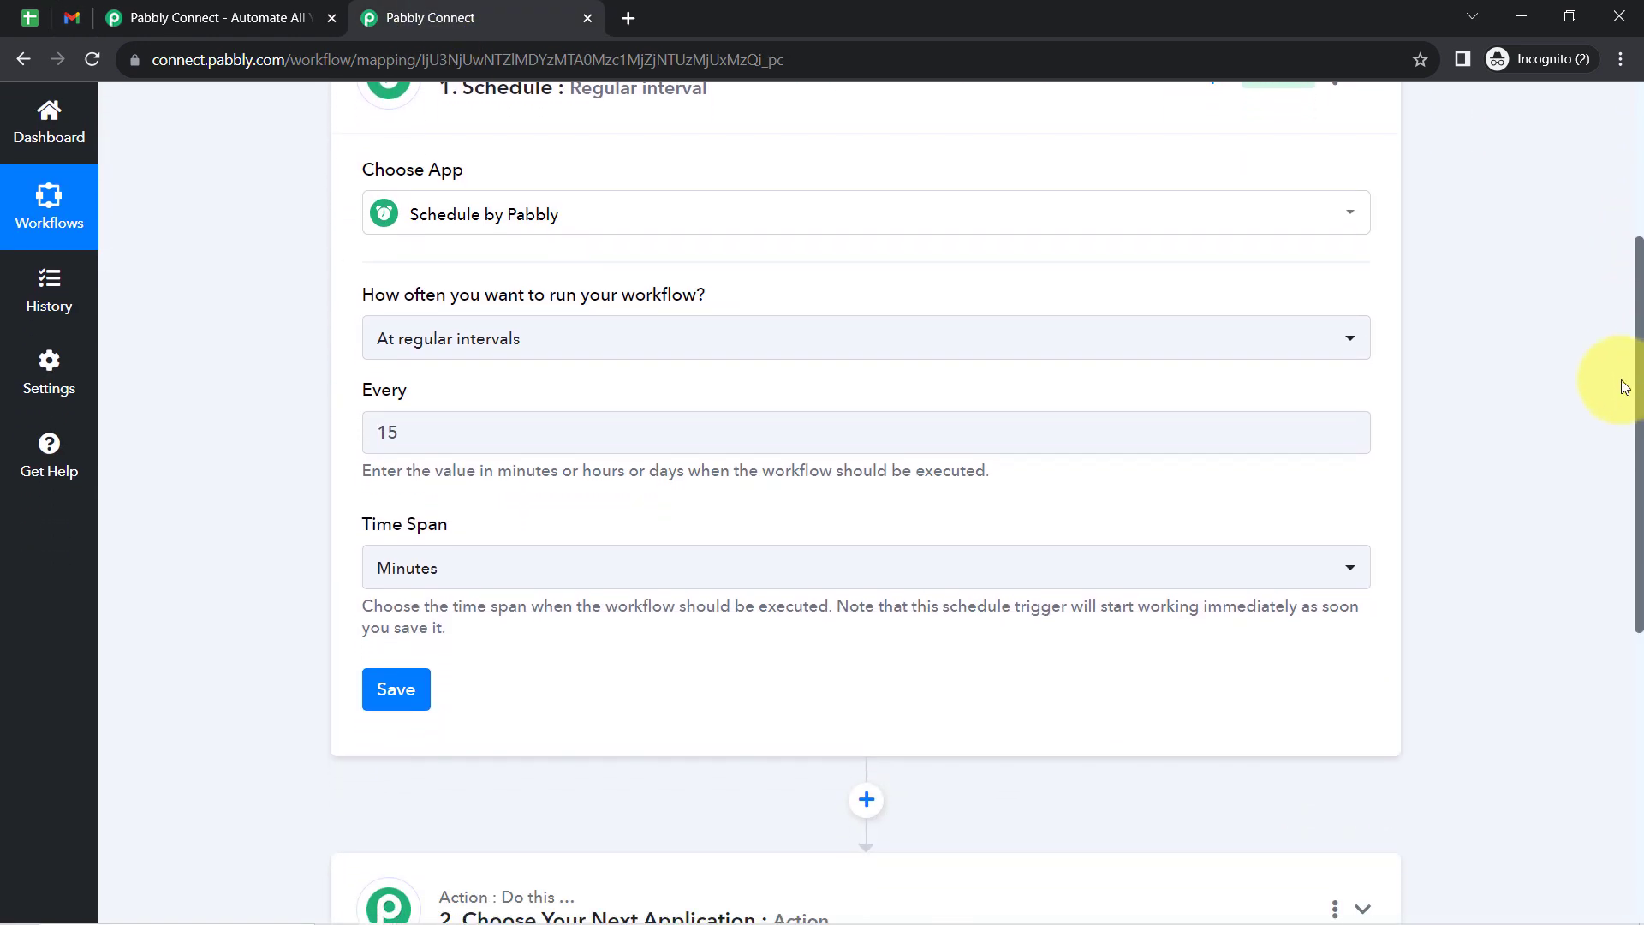
left_click_drag(393, 301, 675, 308)
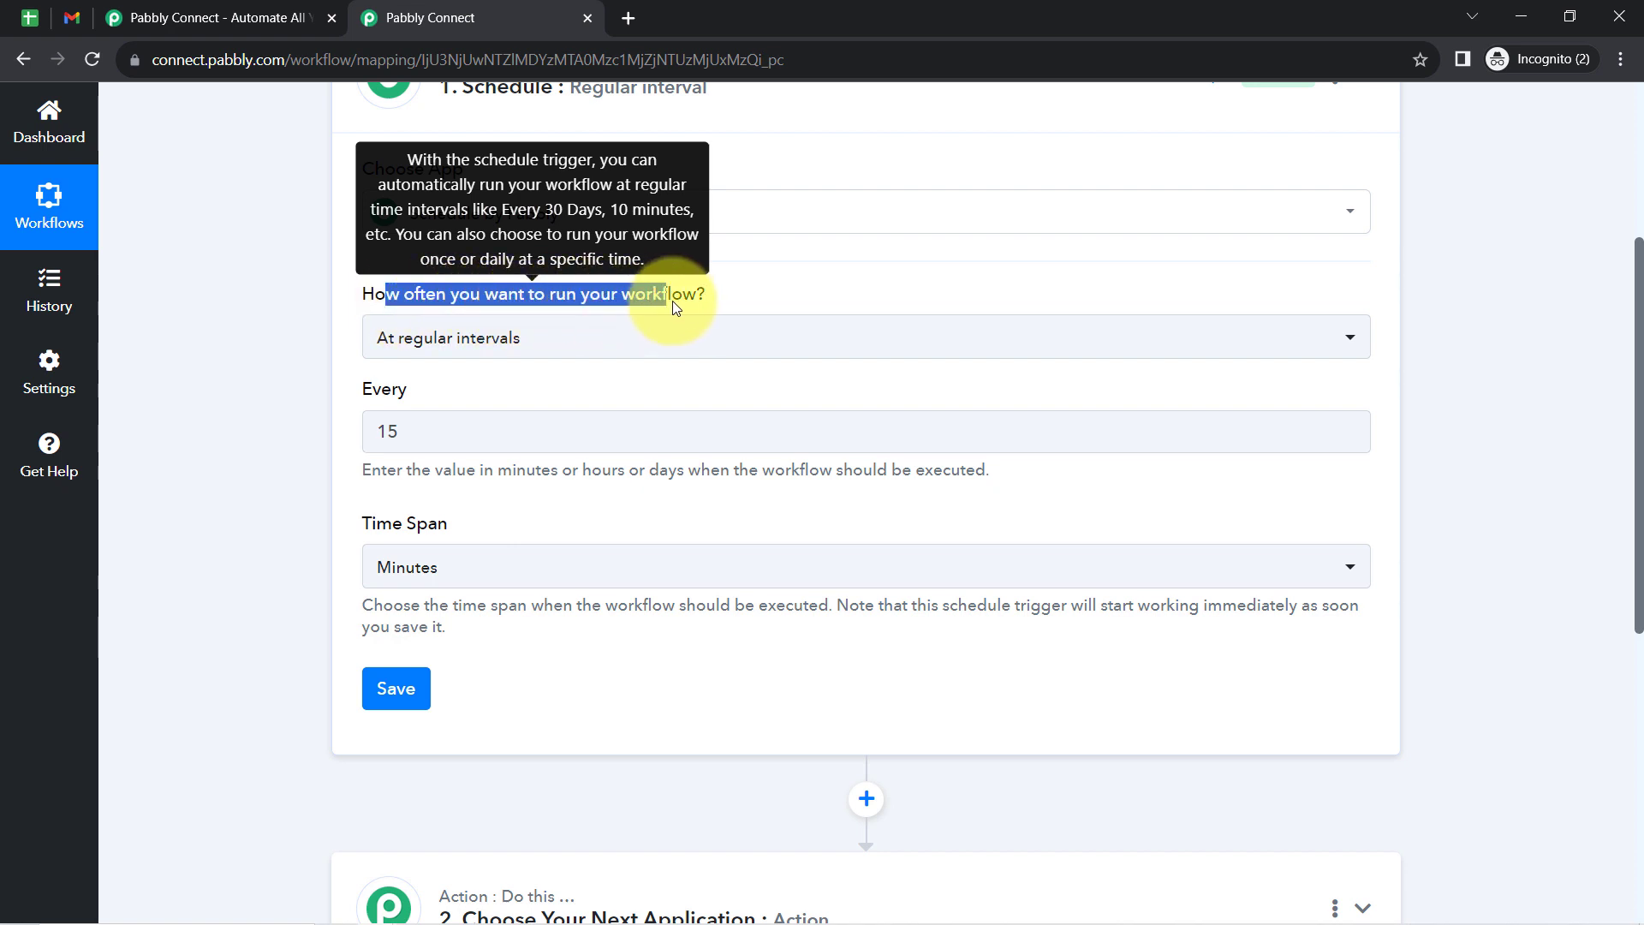
left_click(489, 344)
left_click(399, 533)
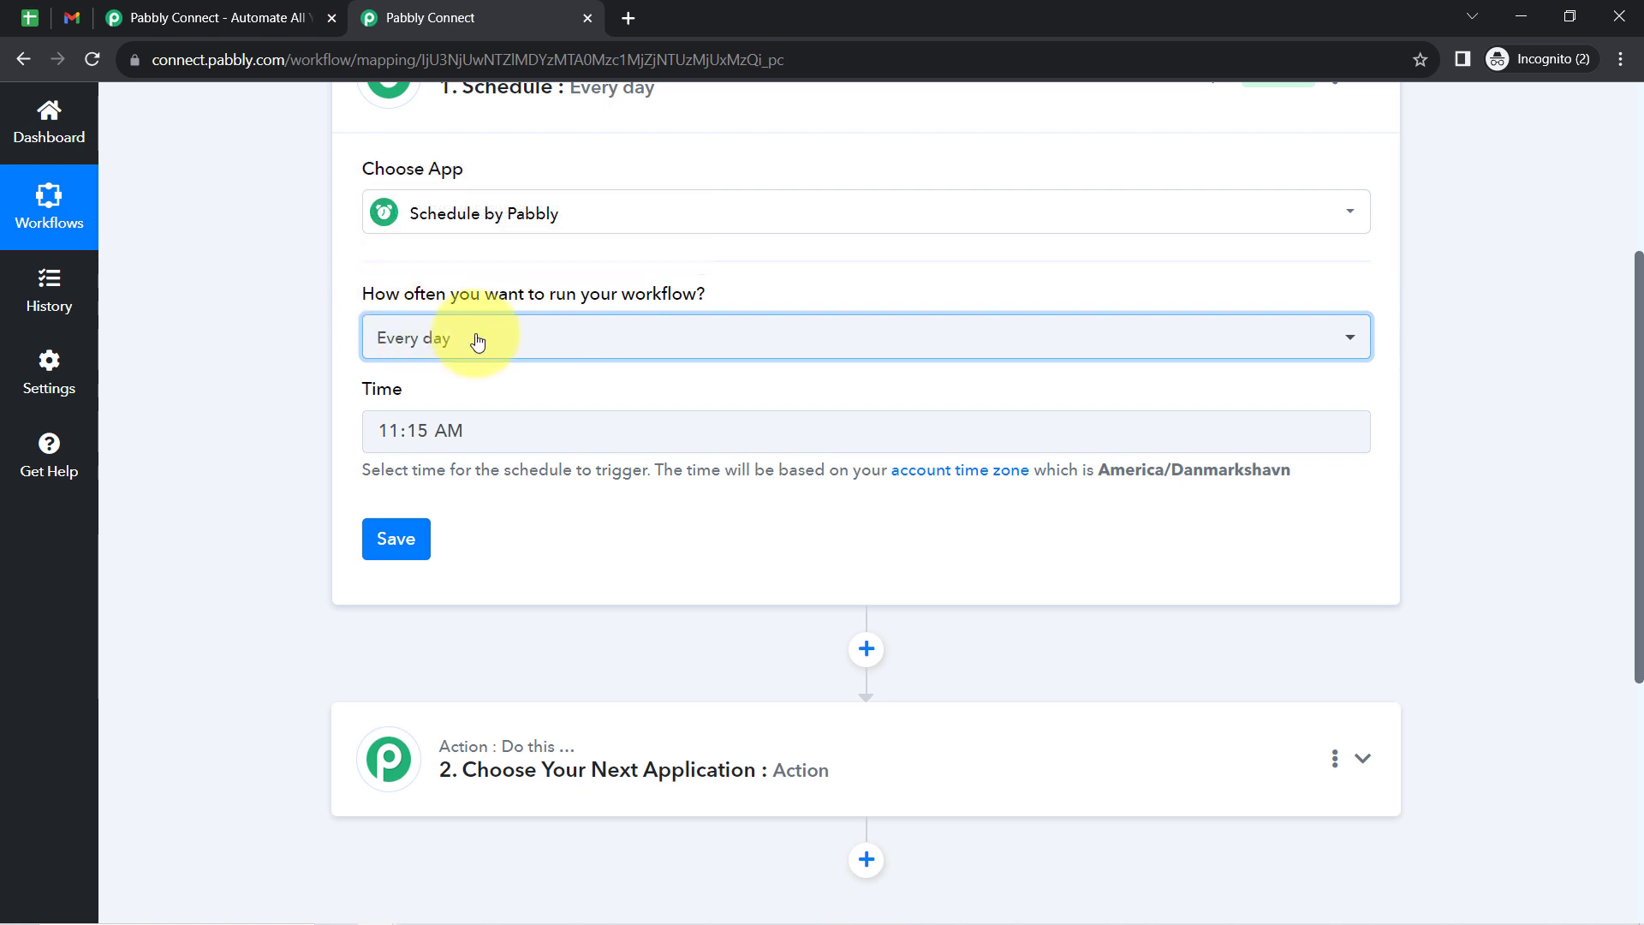
- Set the daily schedule's trigger time to 11:00 AM and save the trigger
left_click(399, 439)
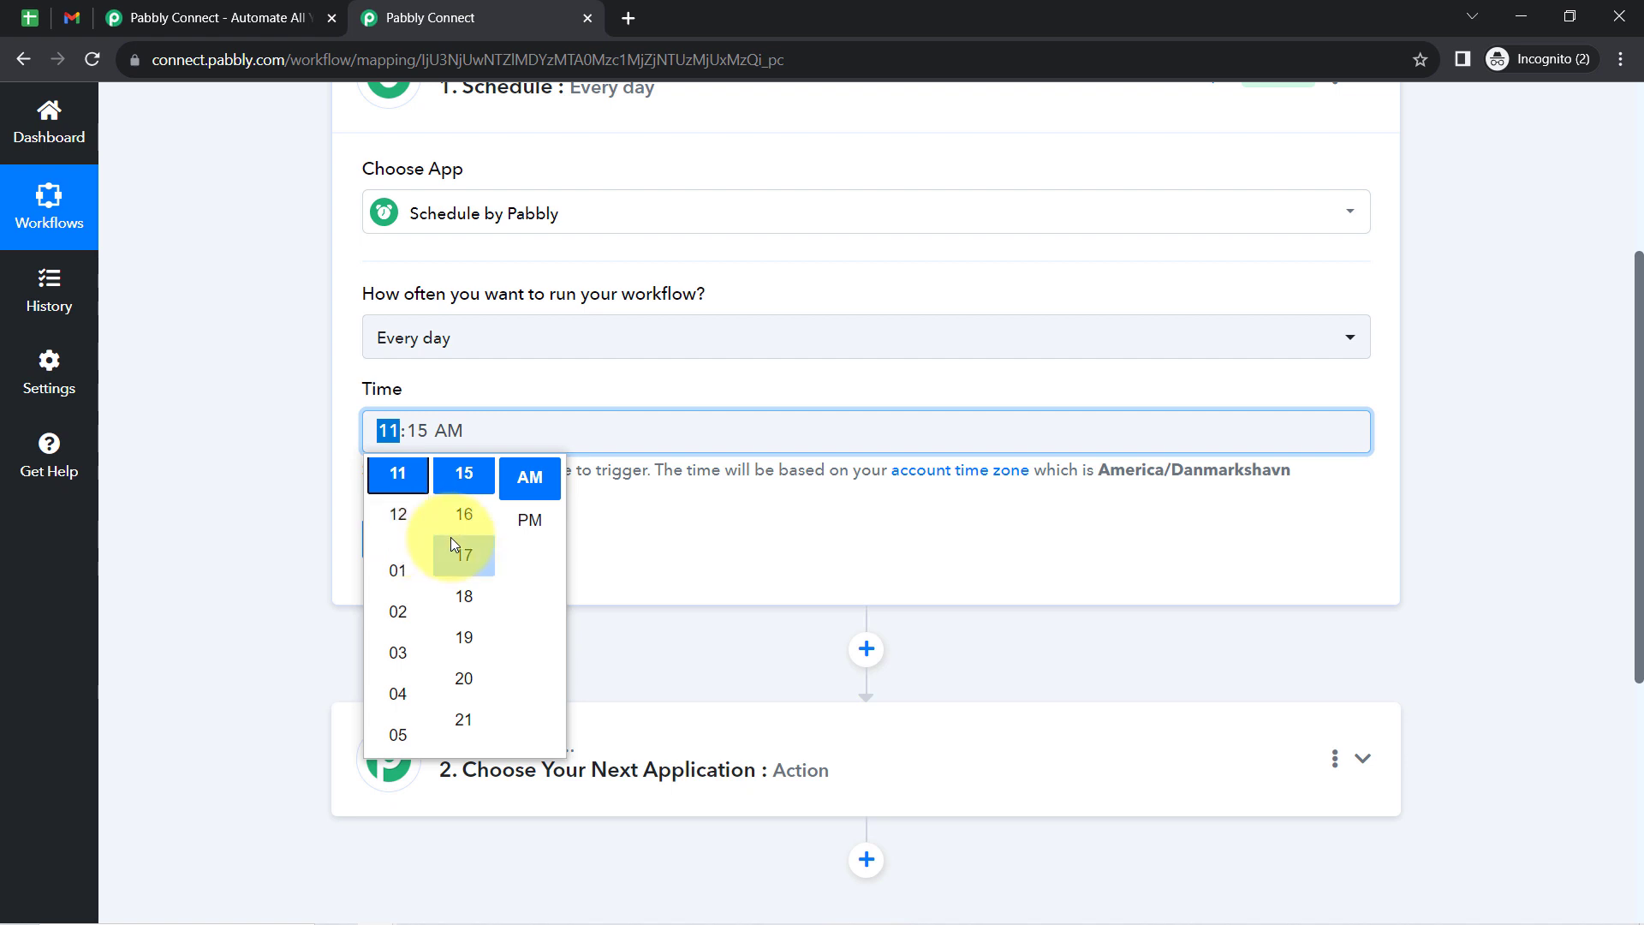
scroll(451, 537, "up", 5)
scroll(470, 561, "up", 5)
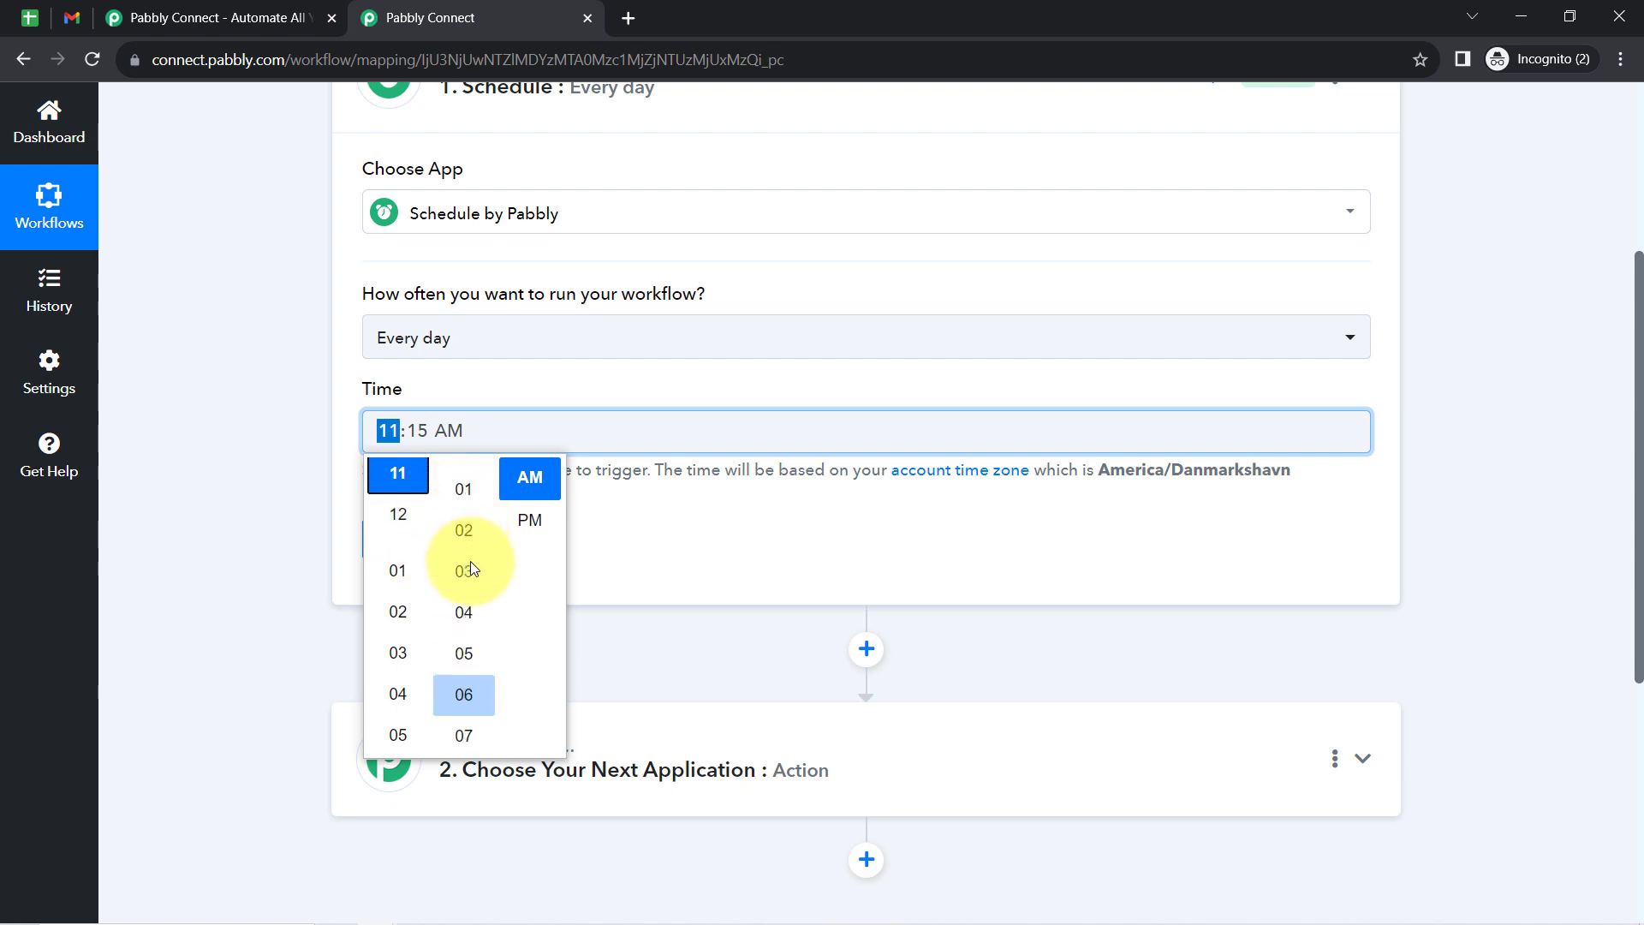
scroll(470, 562, "up", 3)
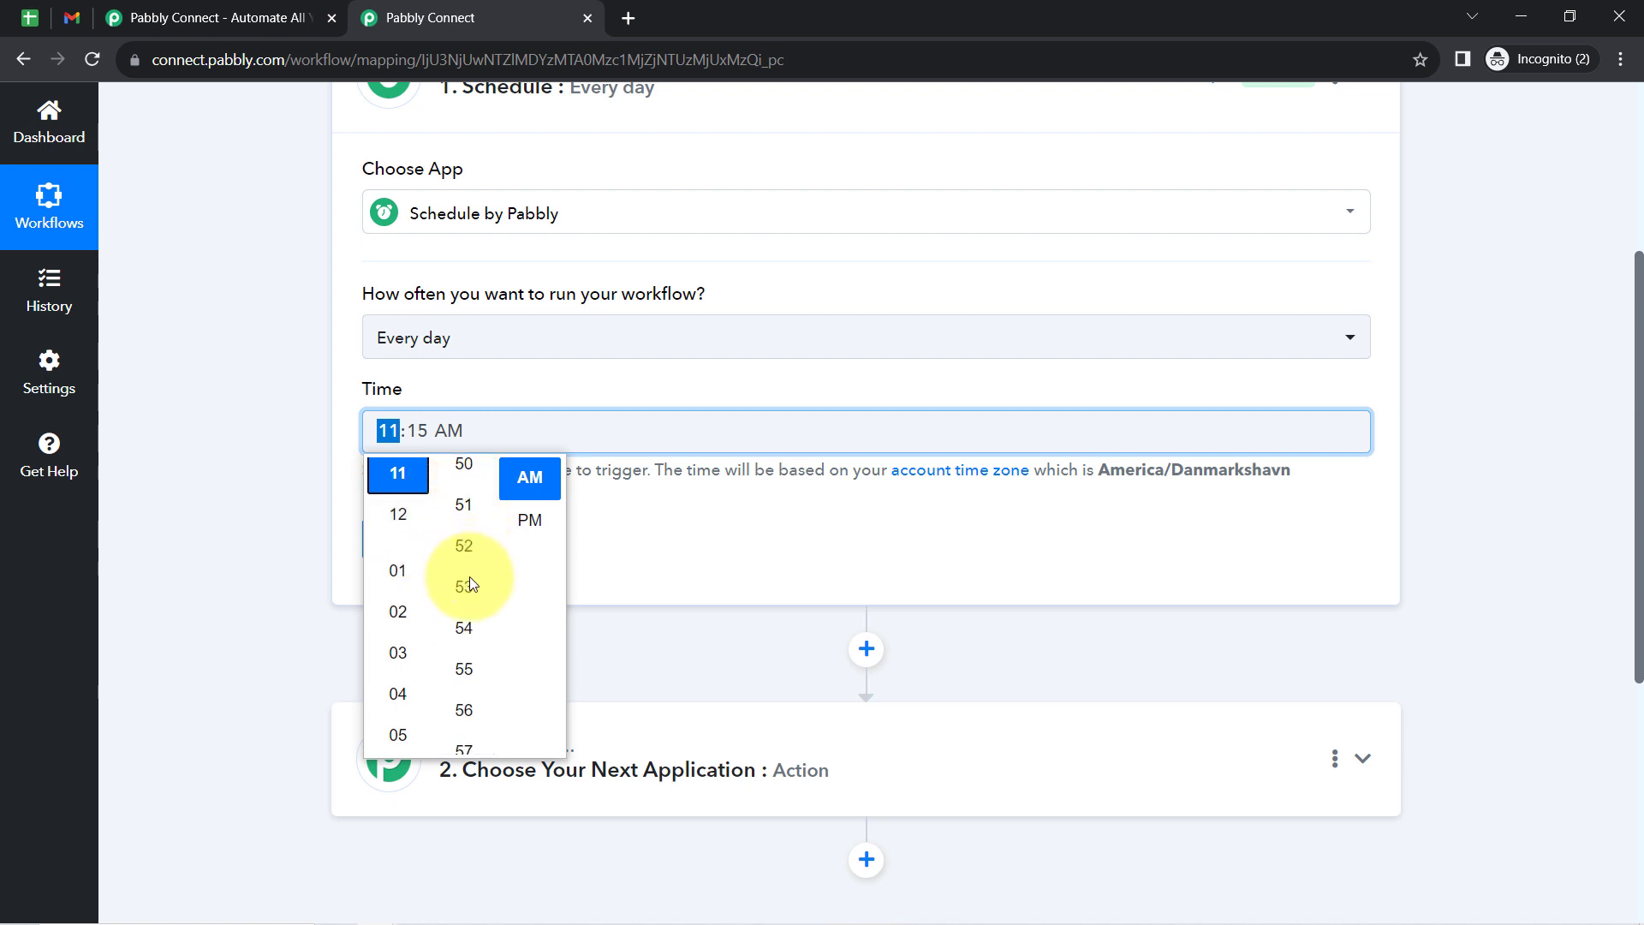
left_click(469, 625)
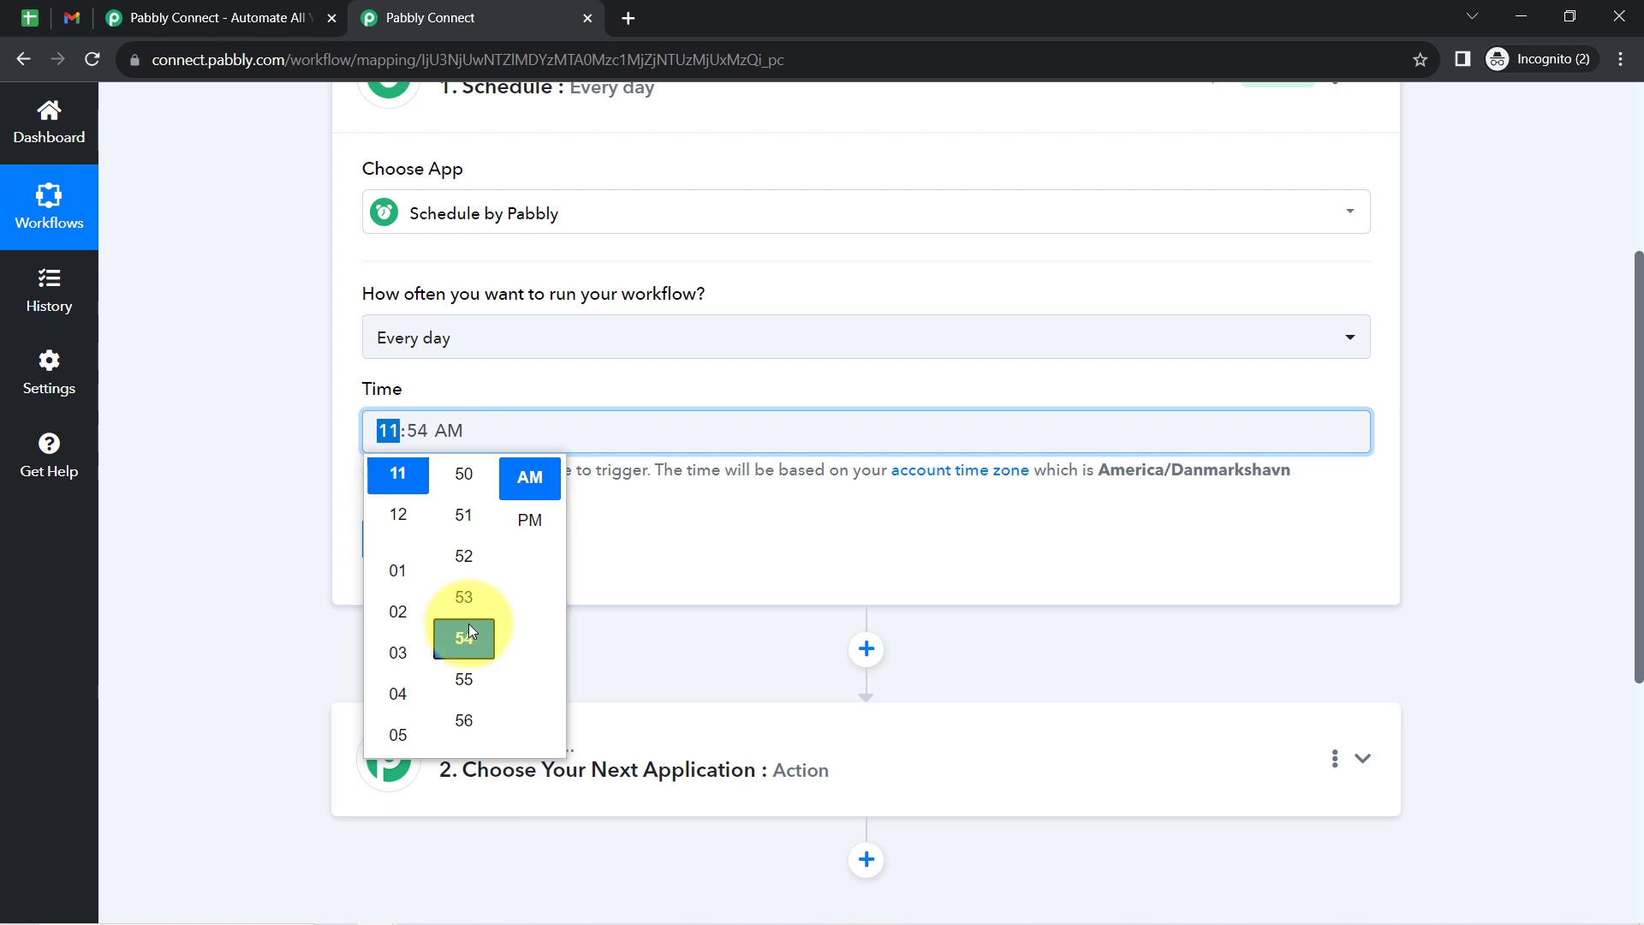
key("Down")
key("Down")
key("Down")
key("Down")
key("Down")
key("Down")
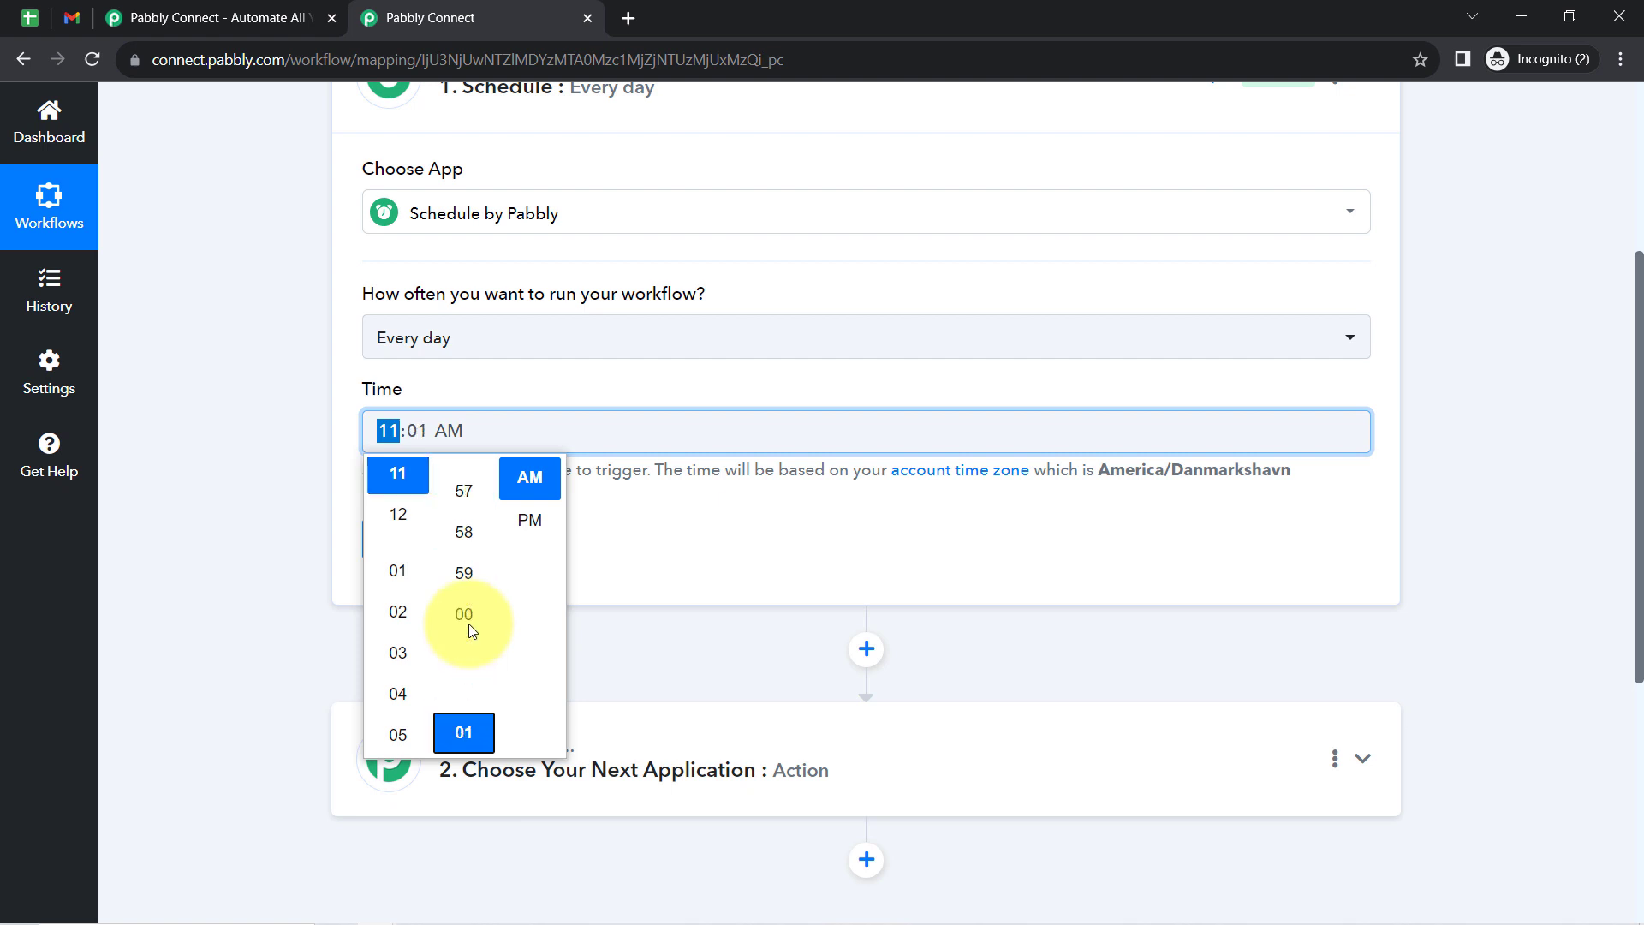
left_click(392, 539)
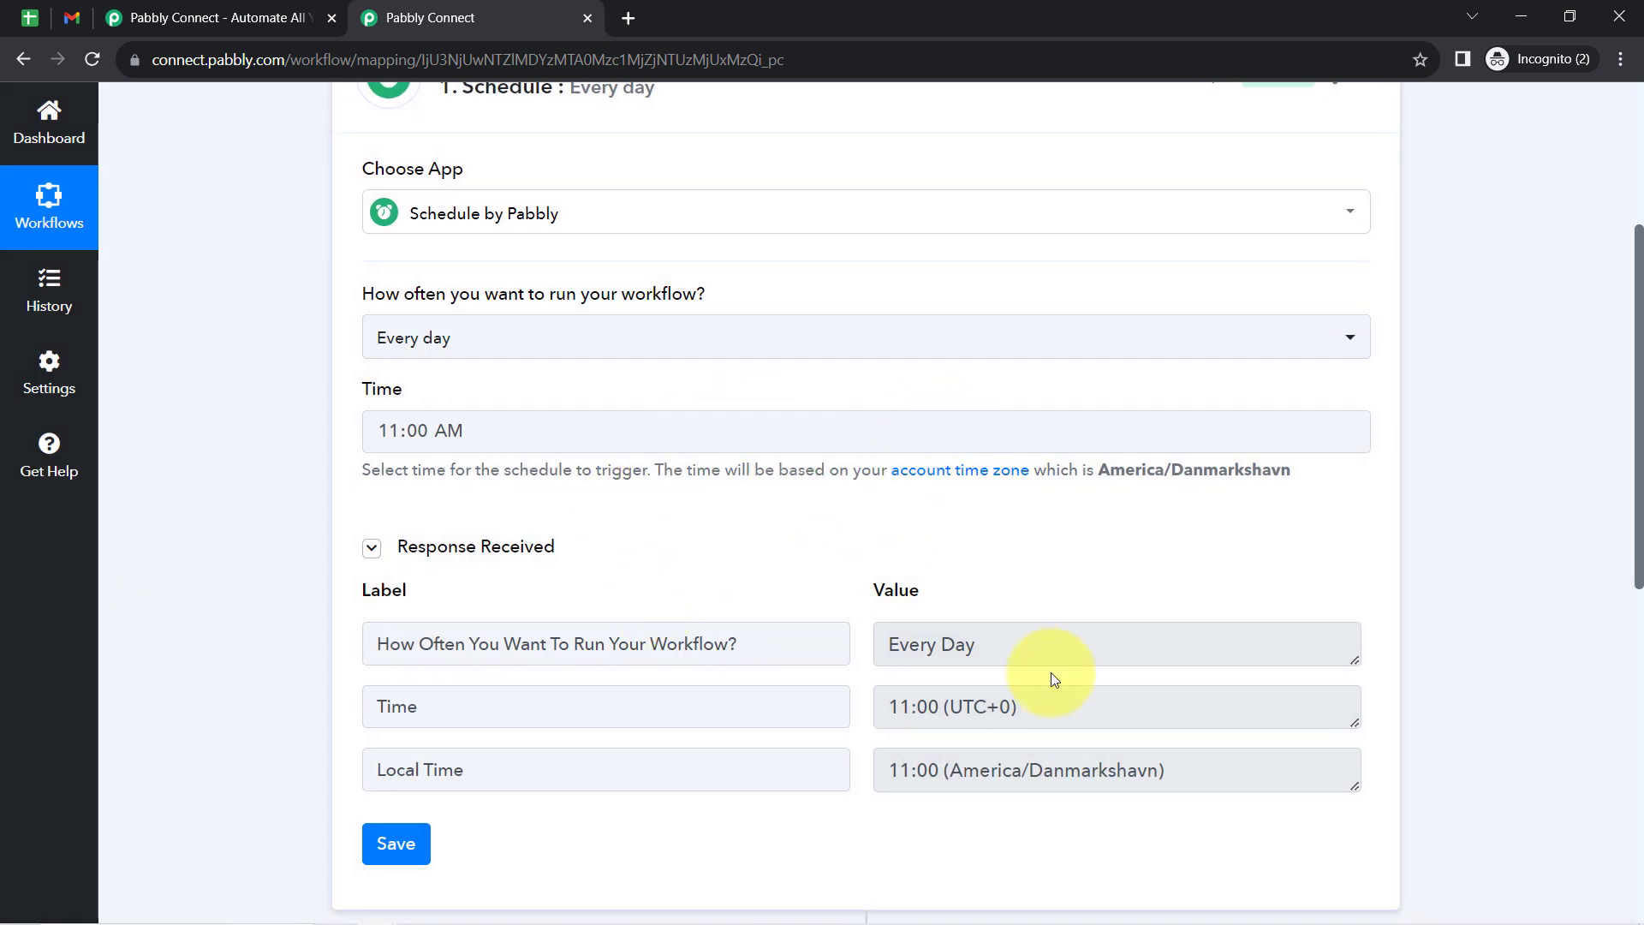
- Check the frequency and time values in the trigger's received response, and collapse the Schedule step
left_click_drag(910, 646, 1016, 653)
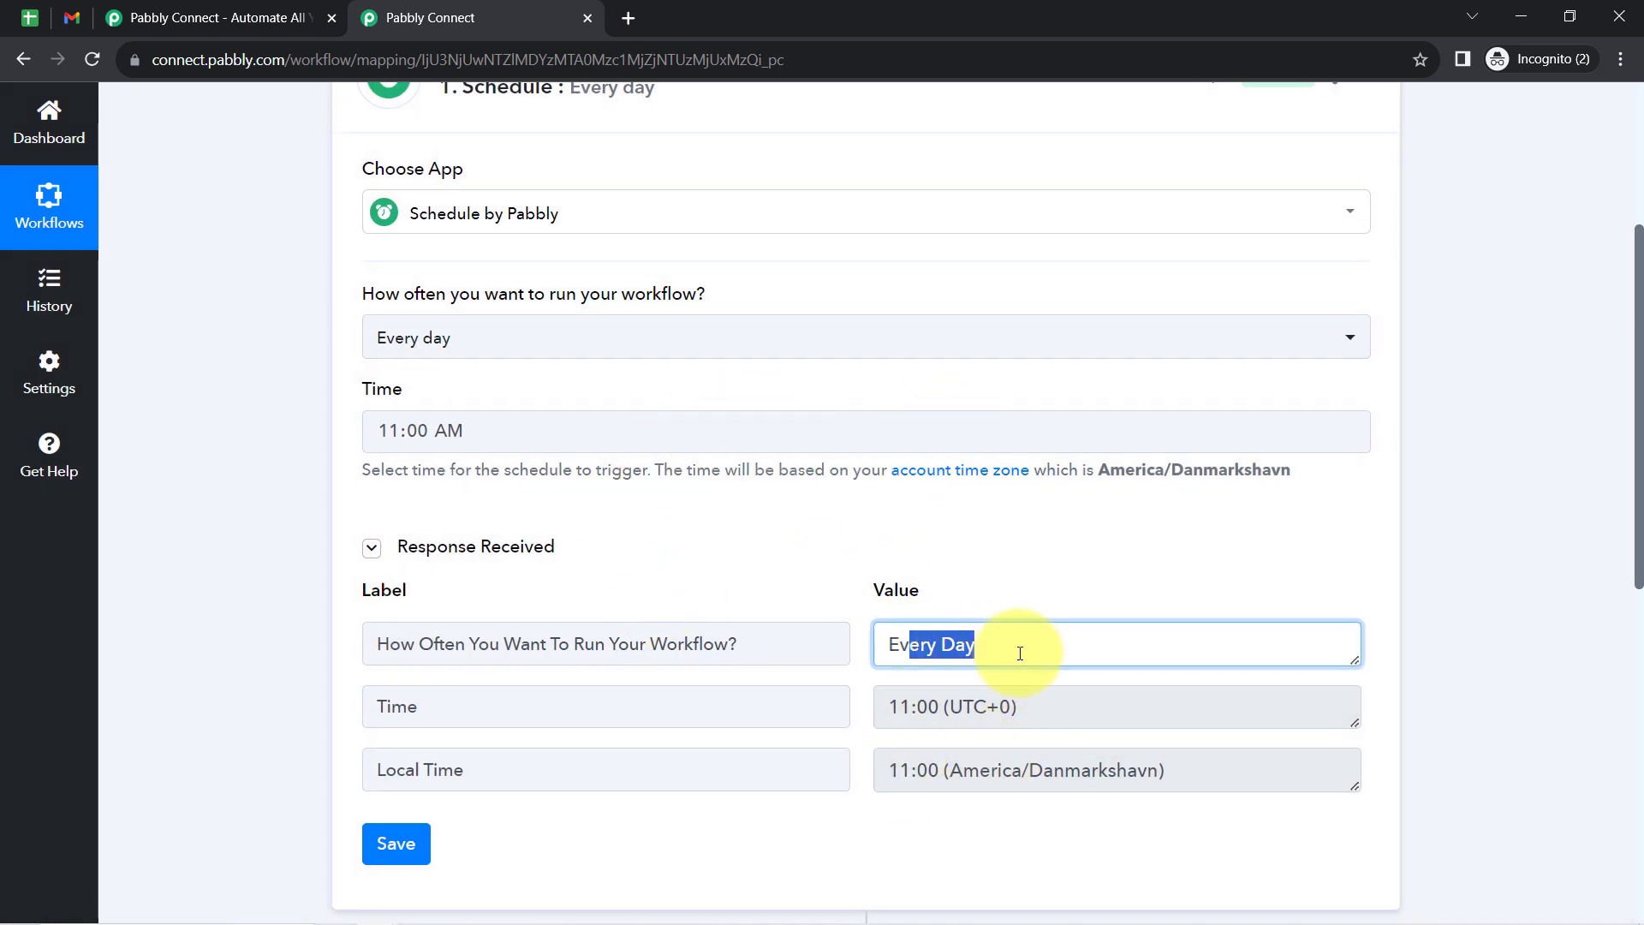
left_click_drag(971, 707, 862, 719)
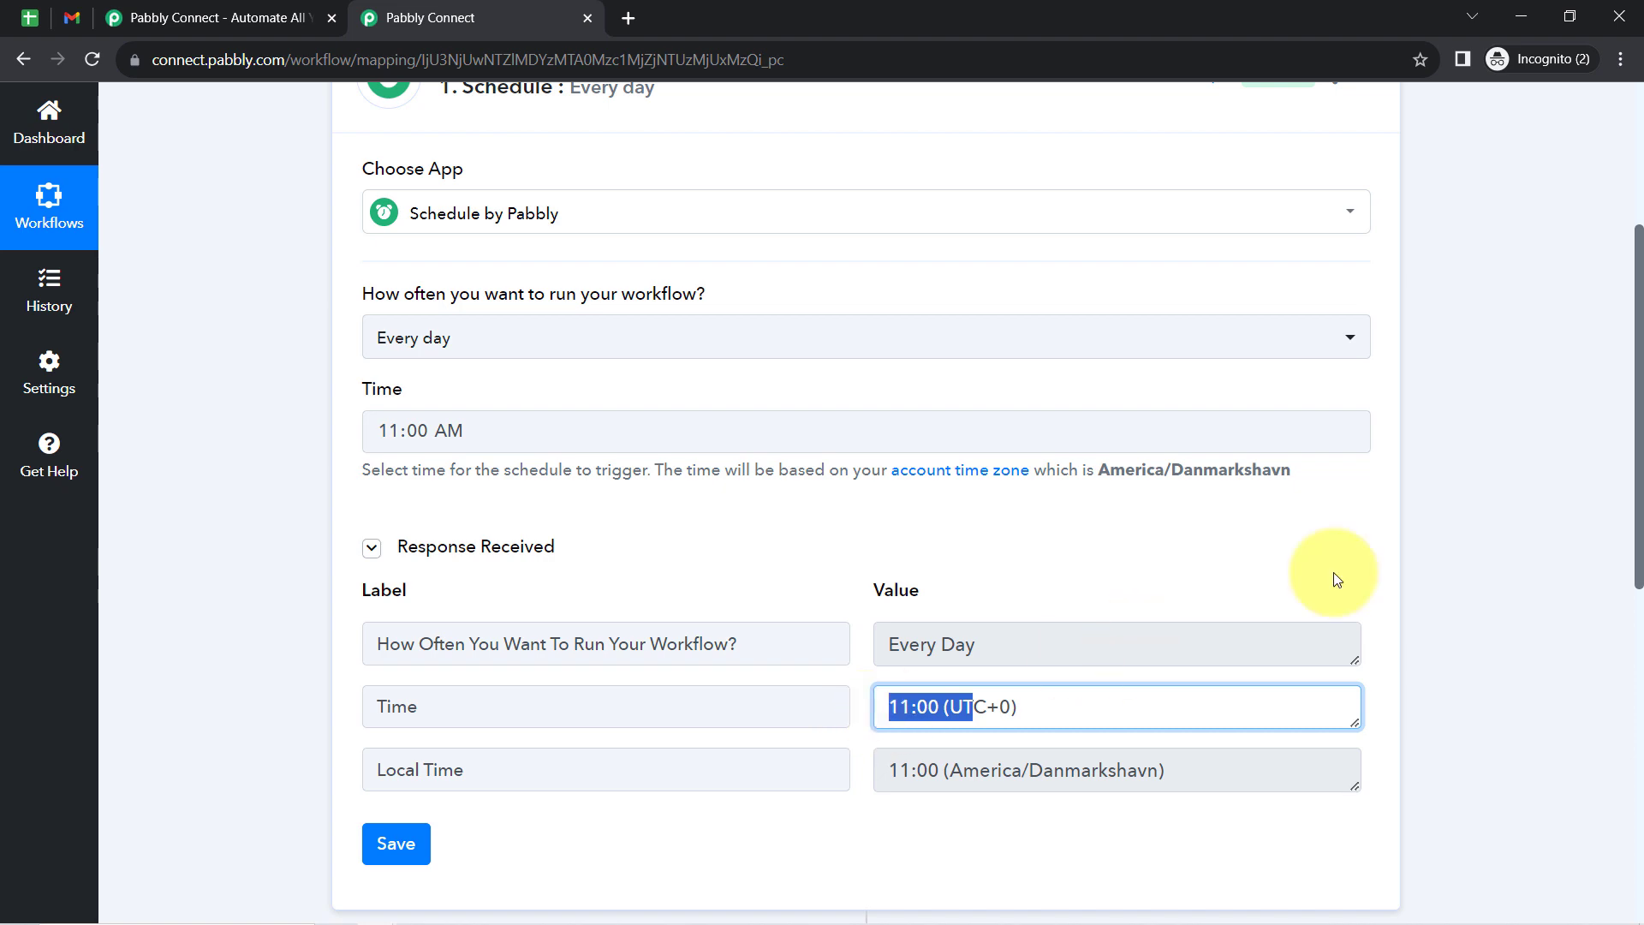
scroll(1639, 467, "up", 4)
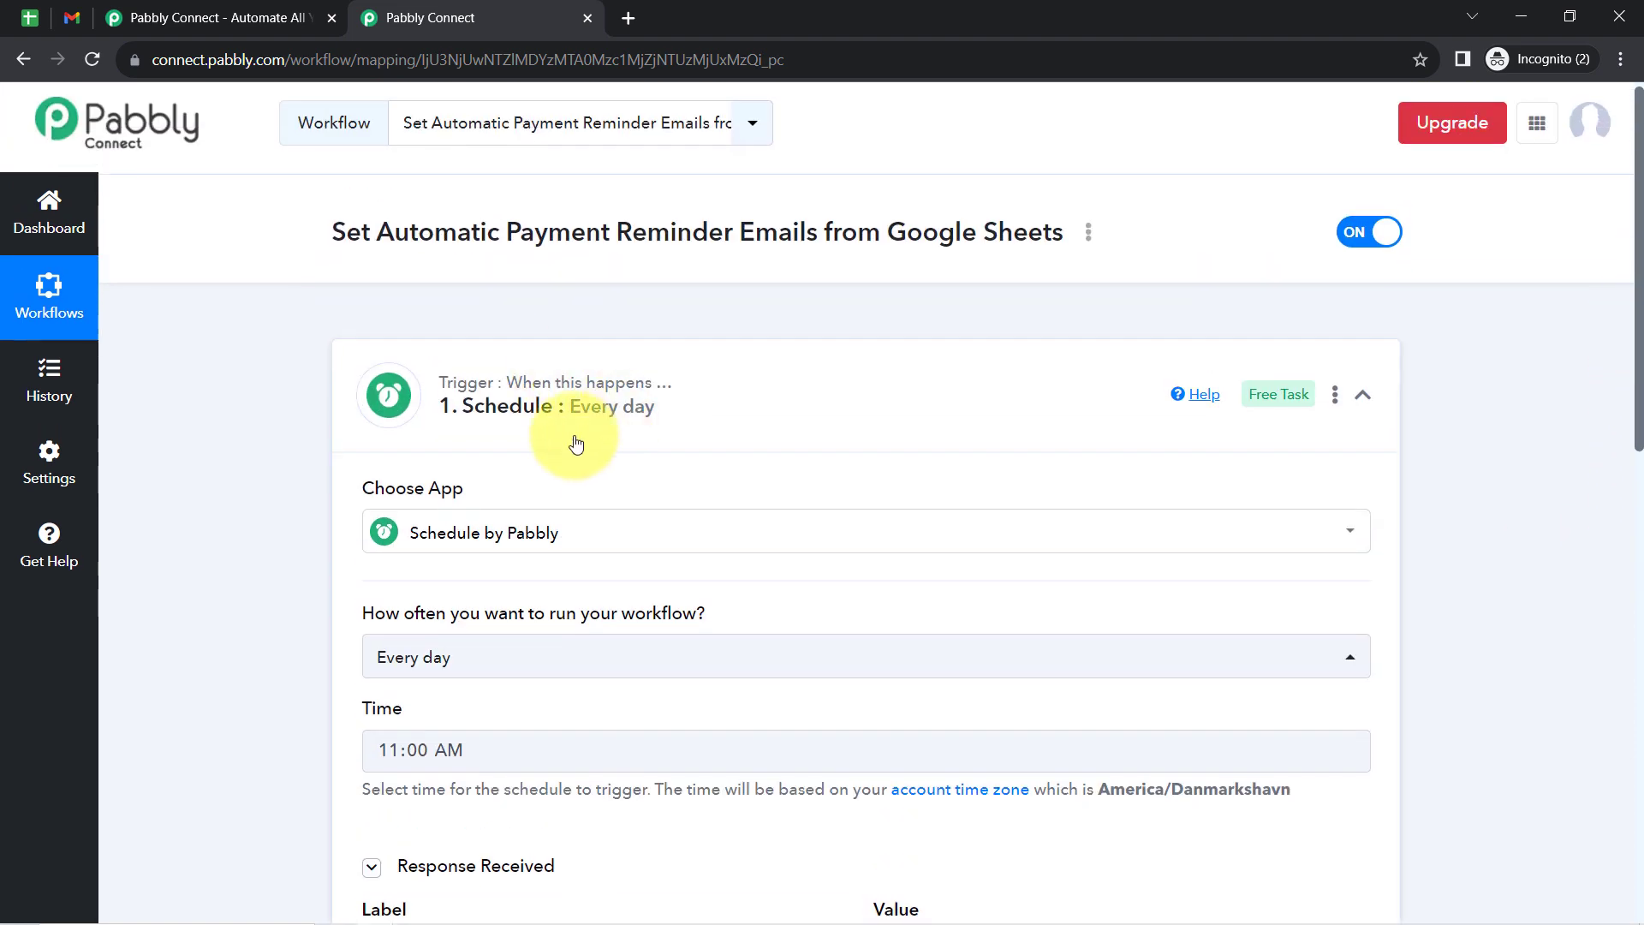
left_click(1362, 394)
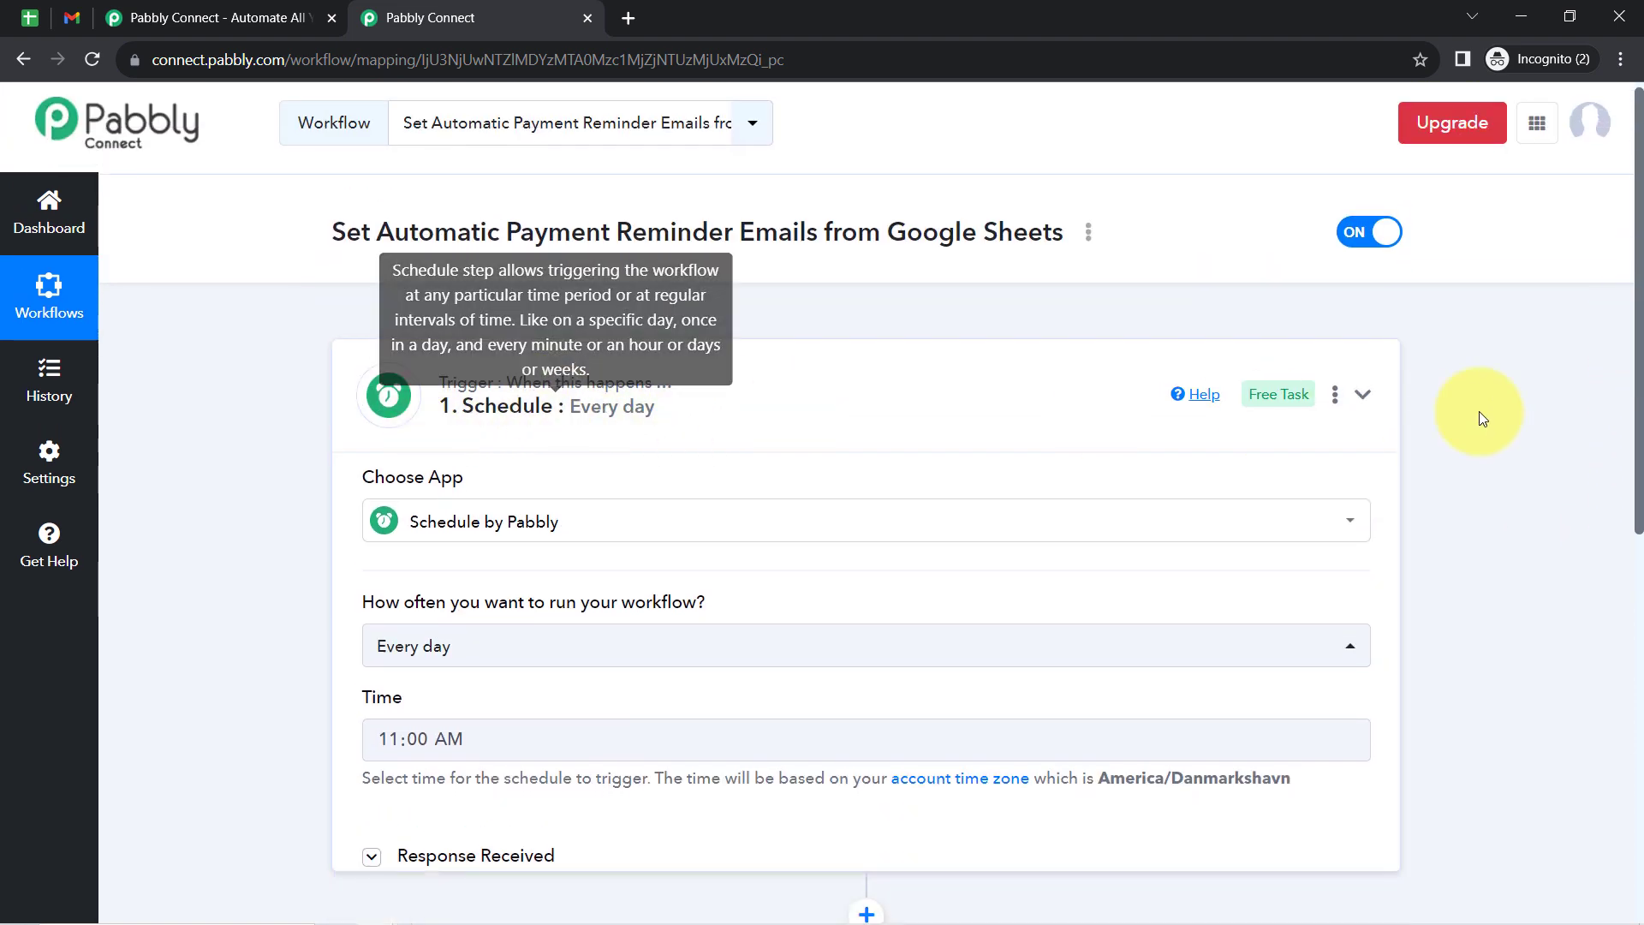
- Expand the workflow's second step and open its action app search
scroll(1627, 385, "down", 2)
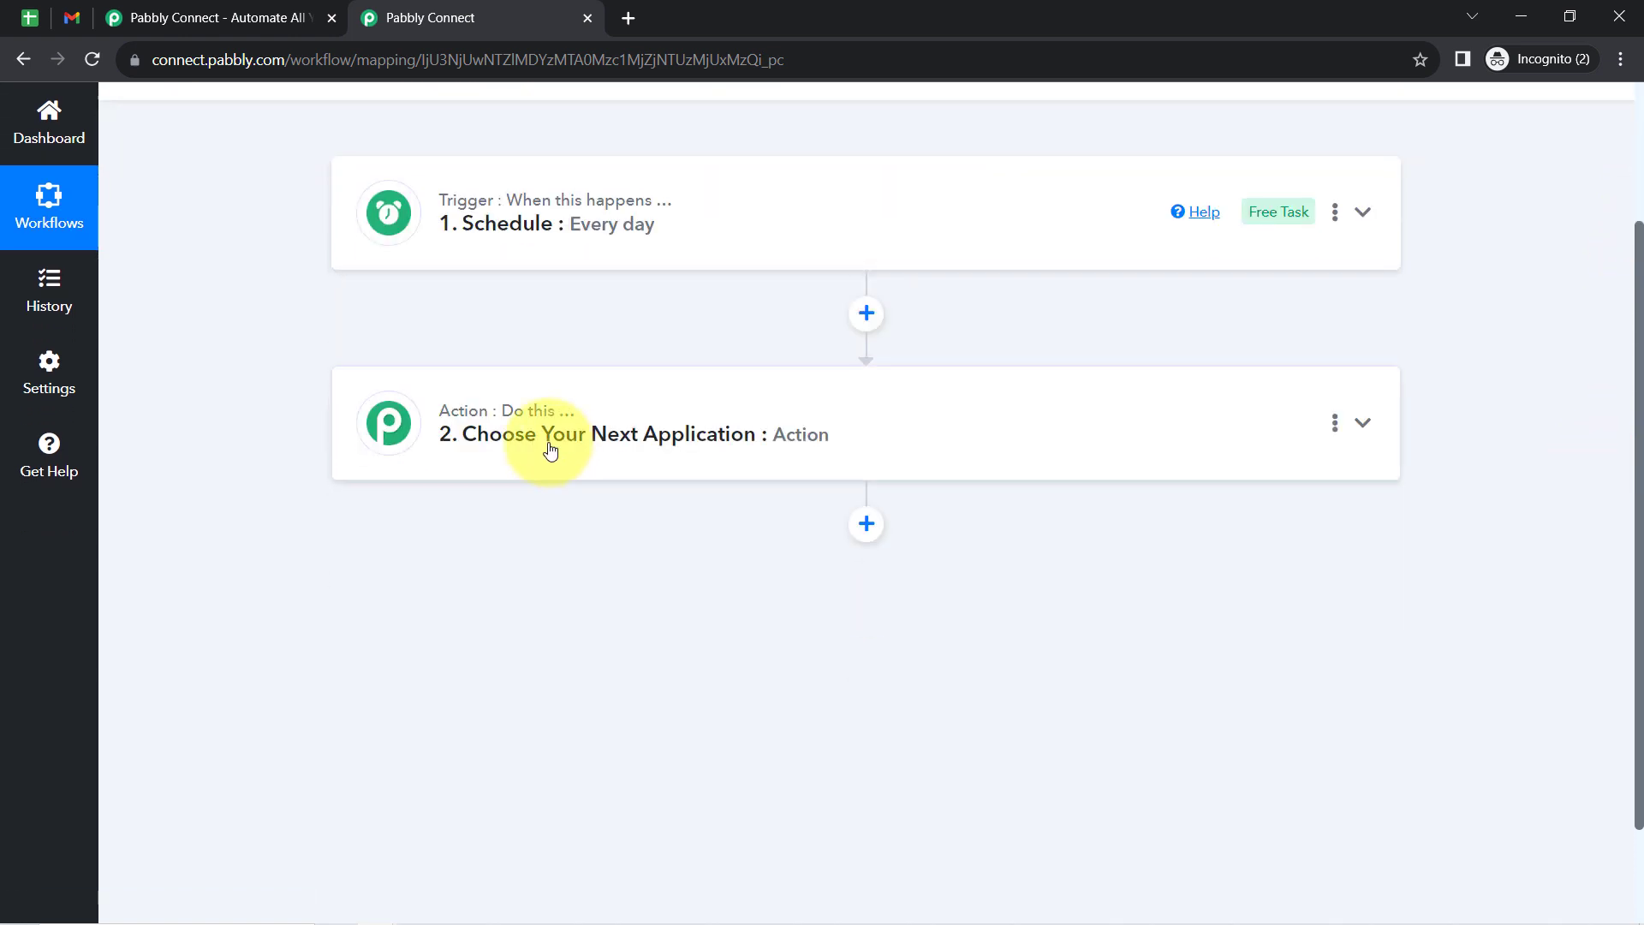
left_click(551, 447)
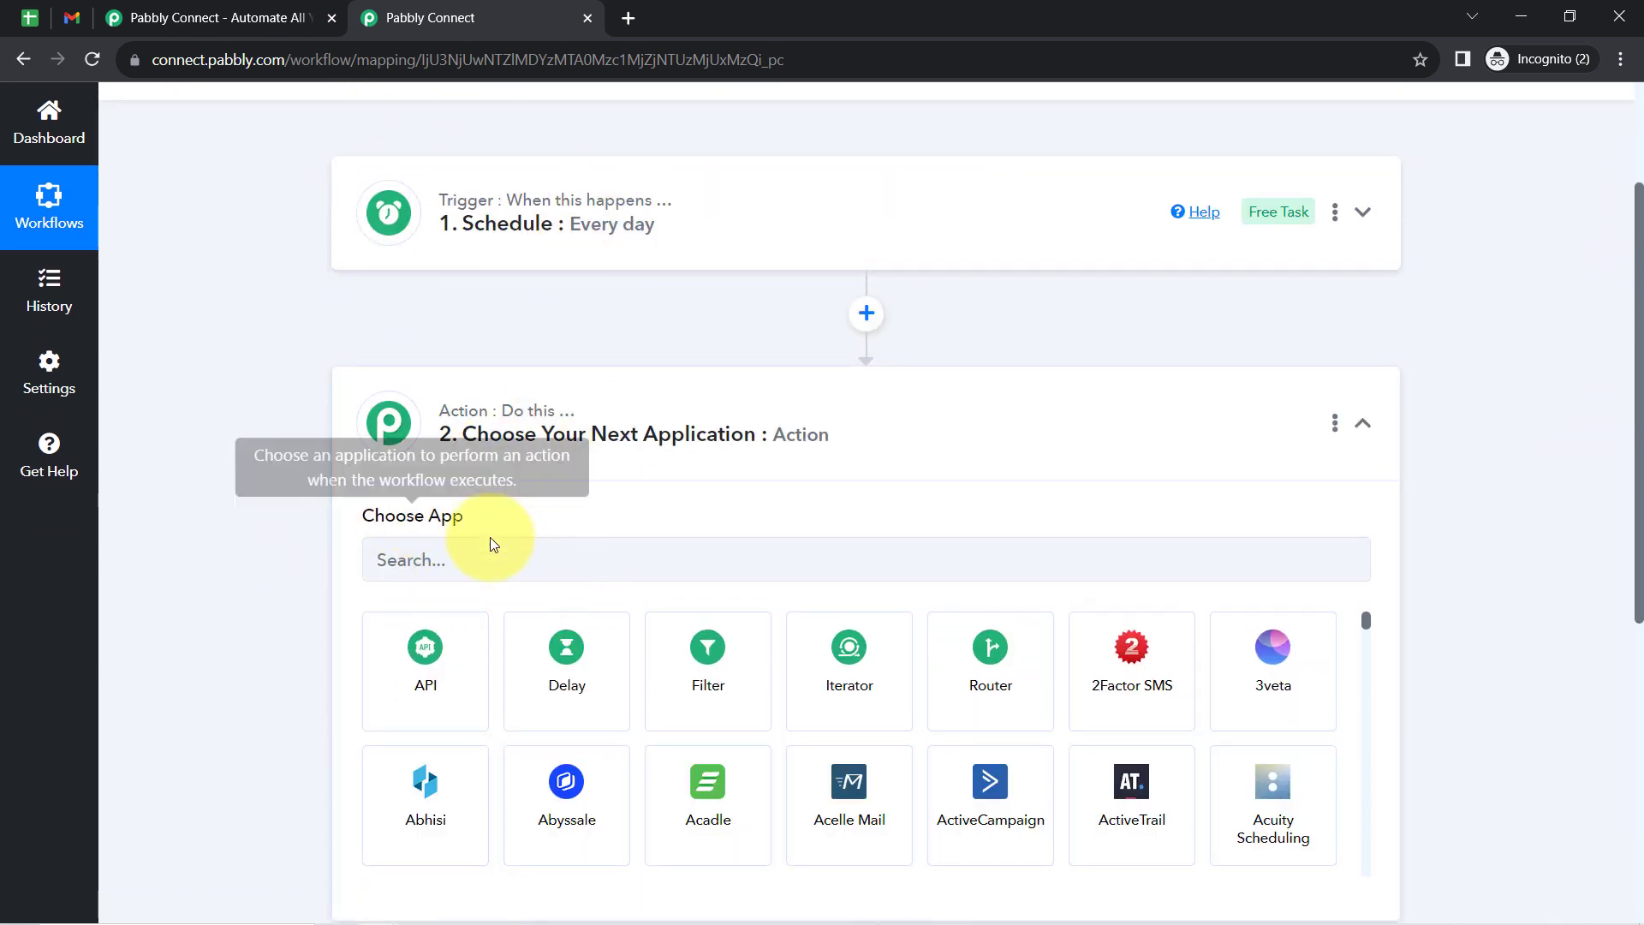
left_click(415, 560)
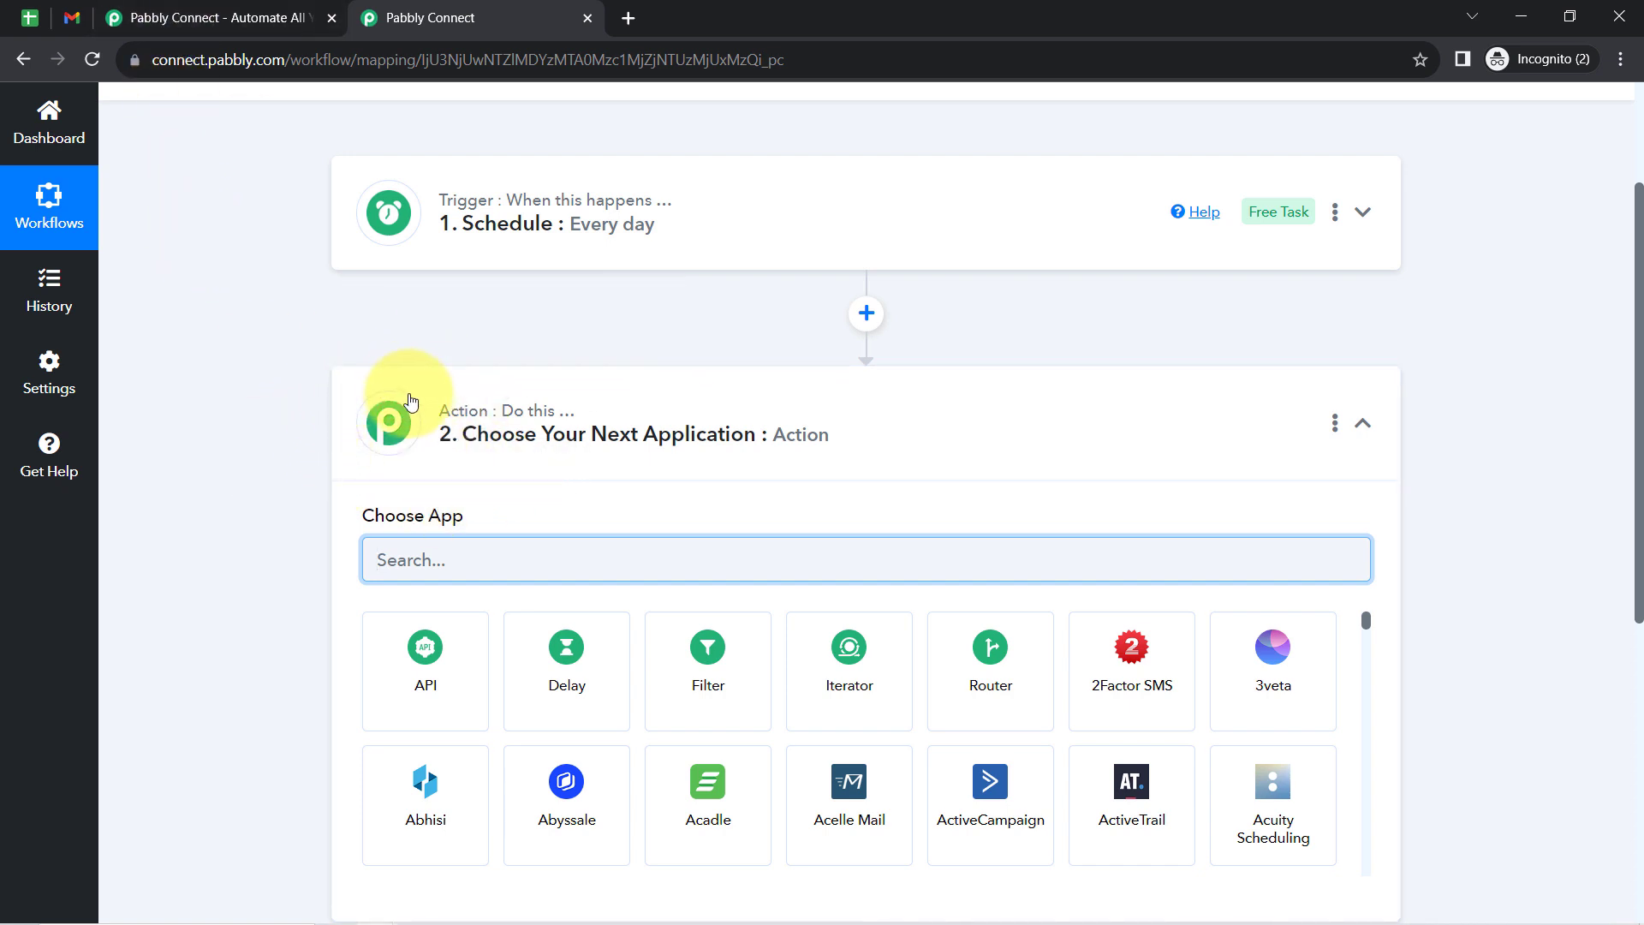
- Switch to the Billing Details of All Students spreadsheet, examine the students' payment statuses and dates, and return to the Pabbly Connect workflow
mouse_move(456, 414)
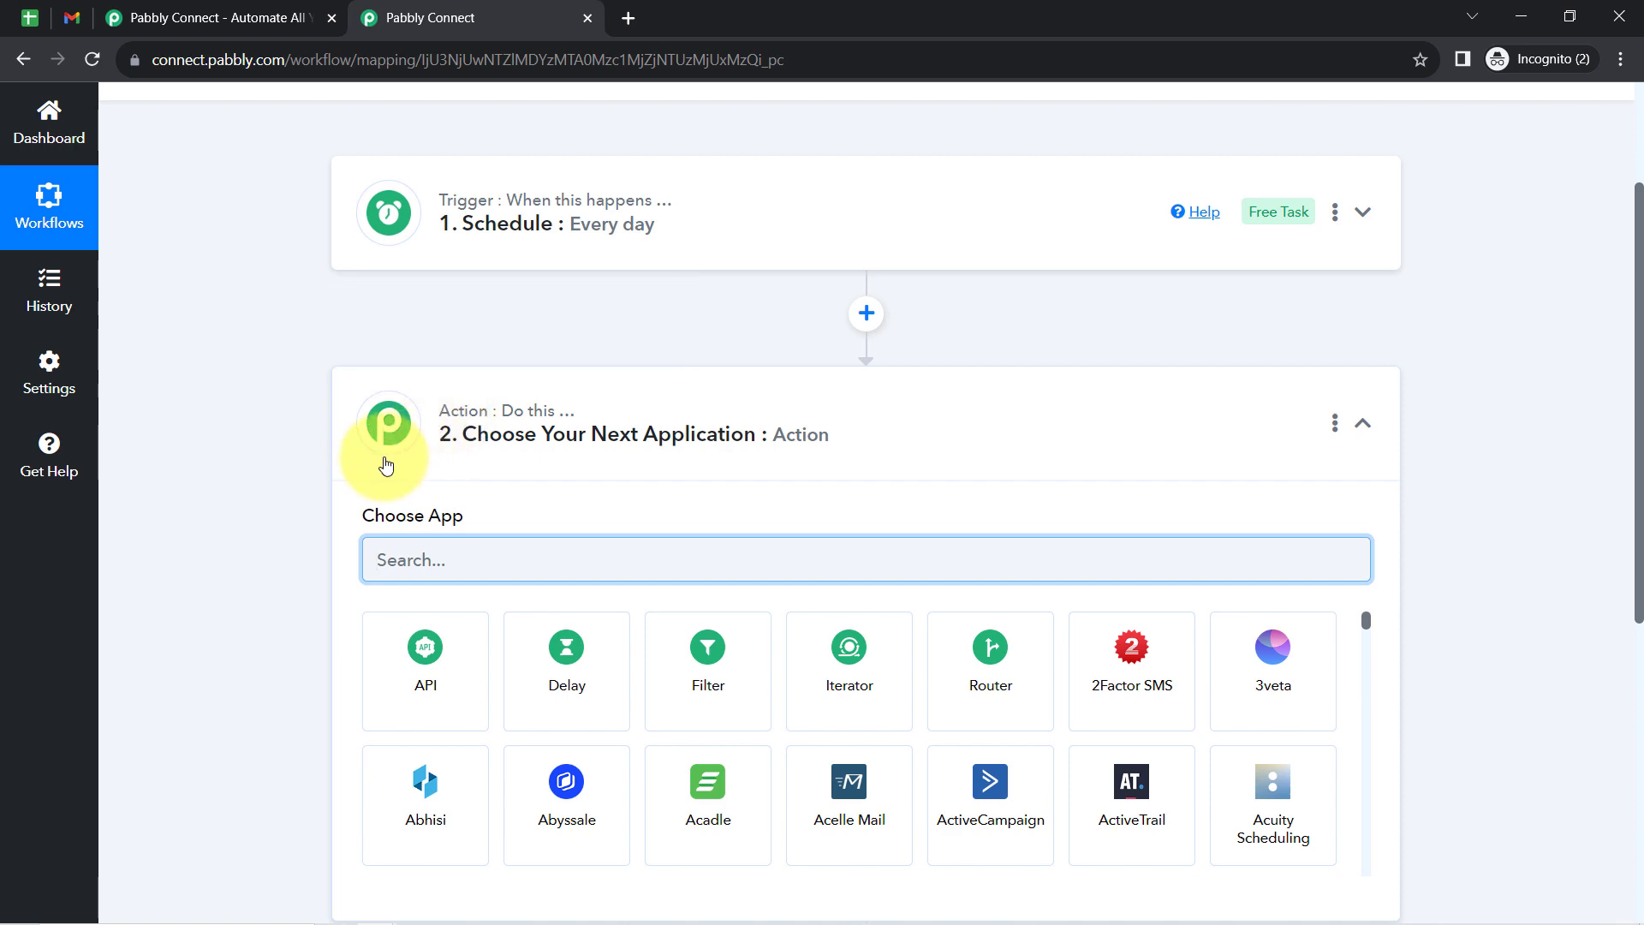
left_click(29, 17)
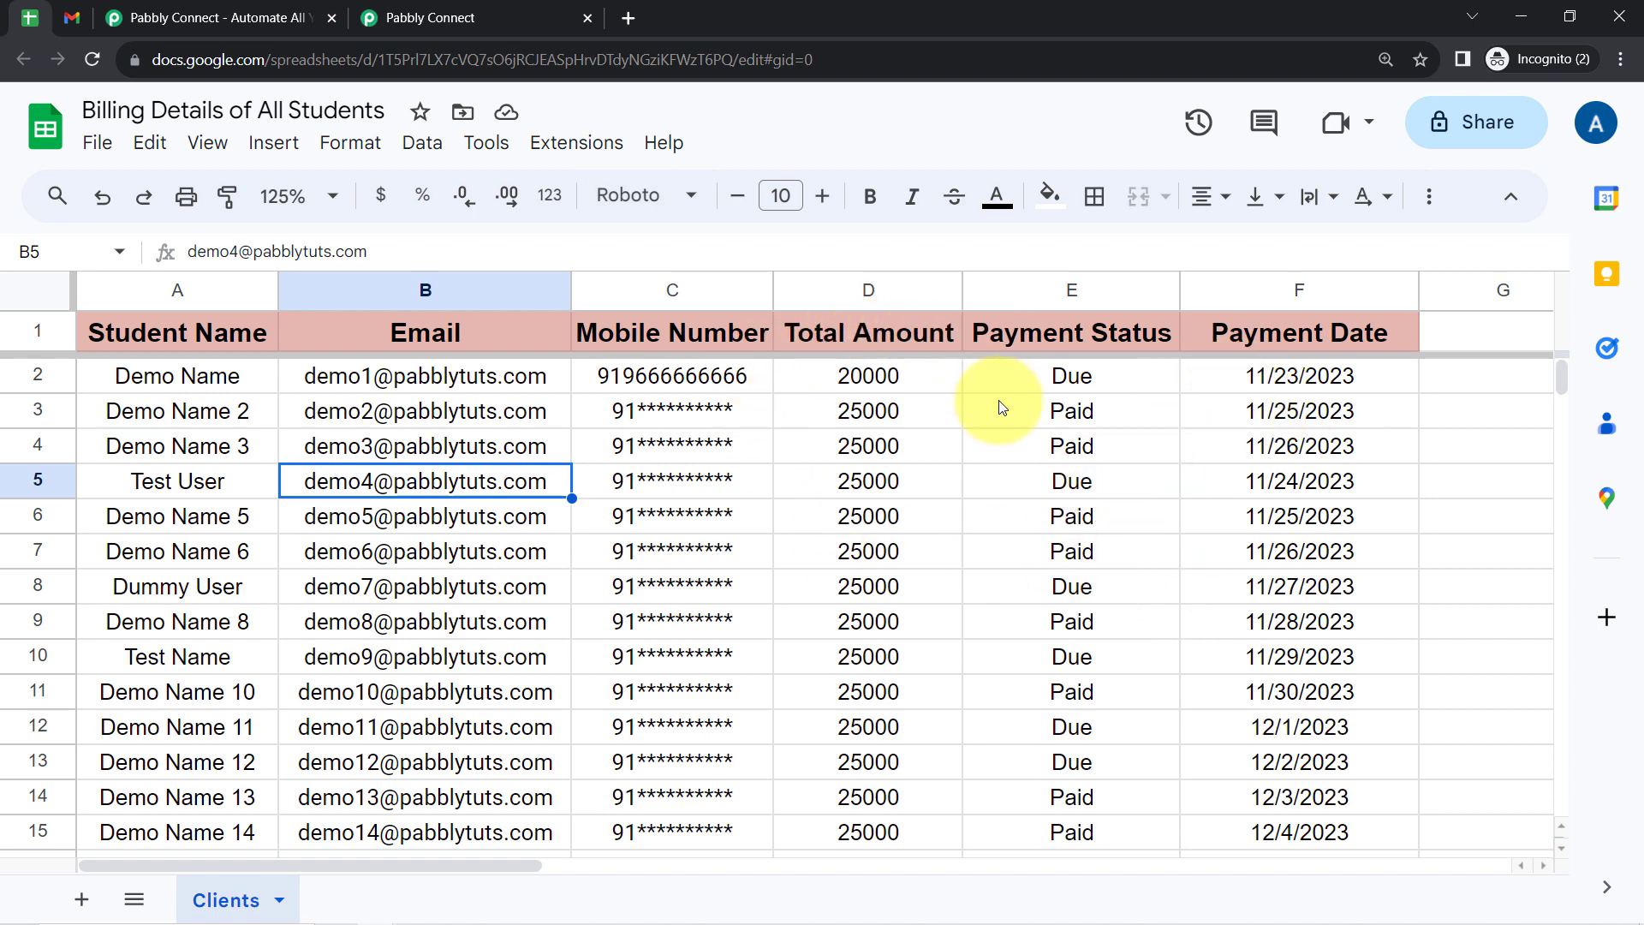
left_click(403, 19)
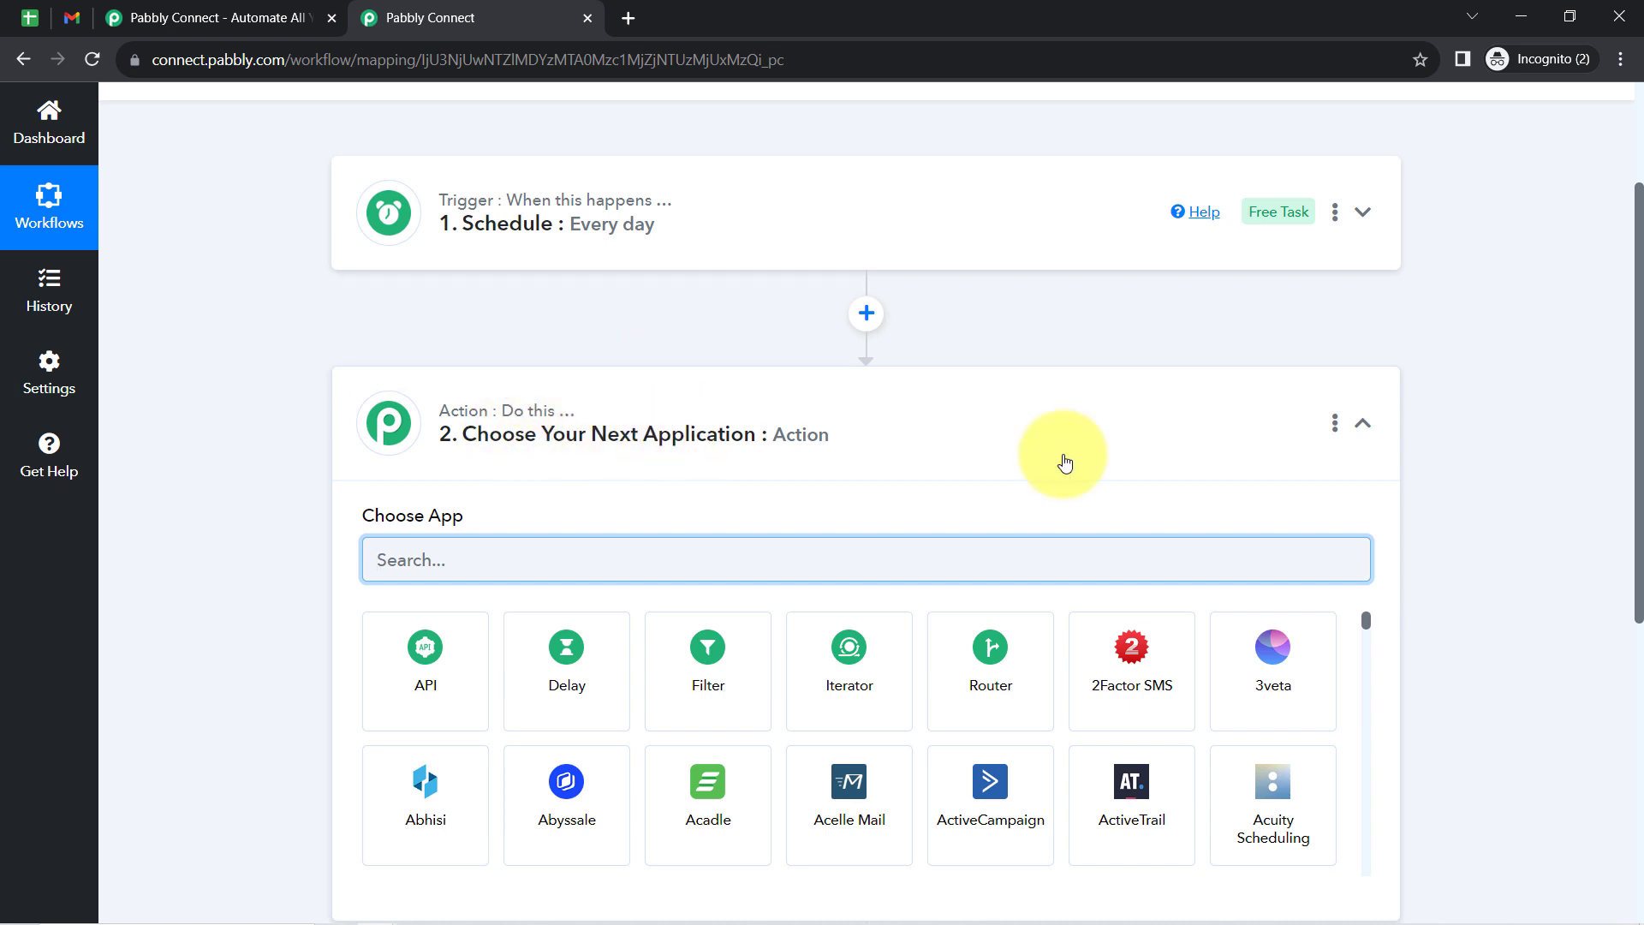
- Search the action apps for "date" and choose Date/Time Formatter for the second step
scroll(1640, 390, "down", 2)
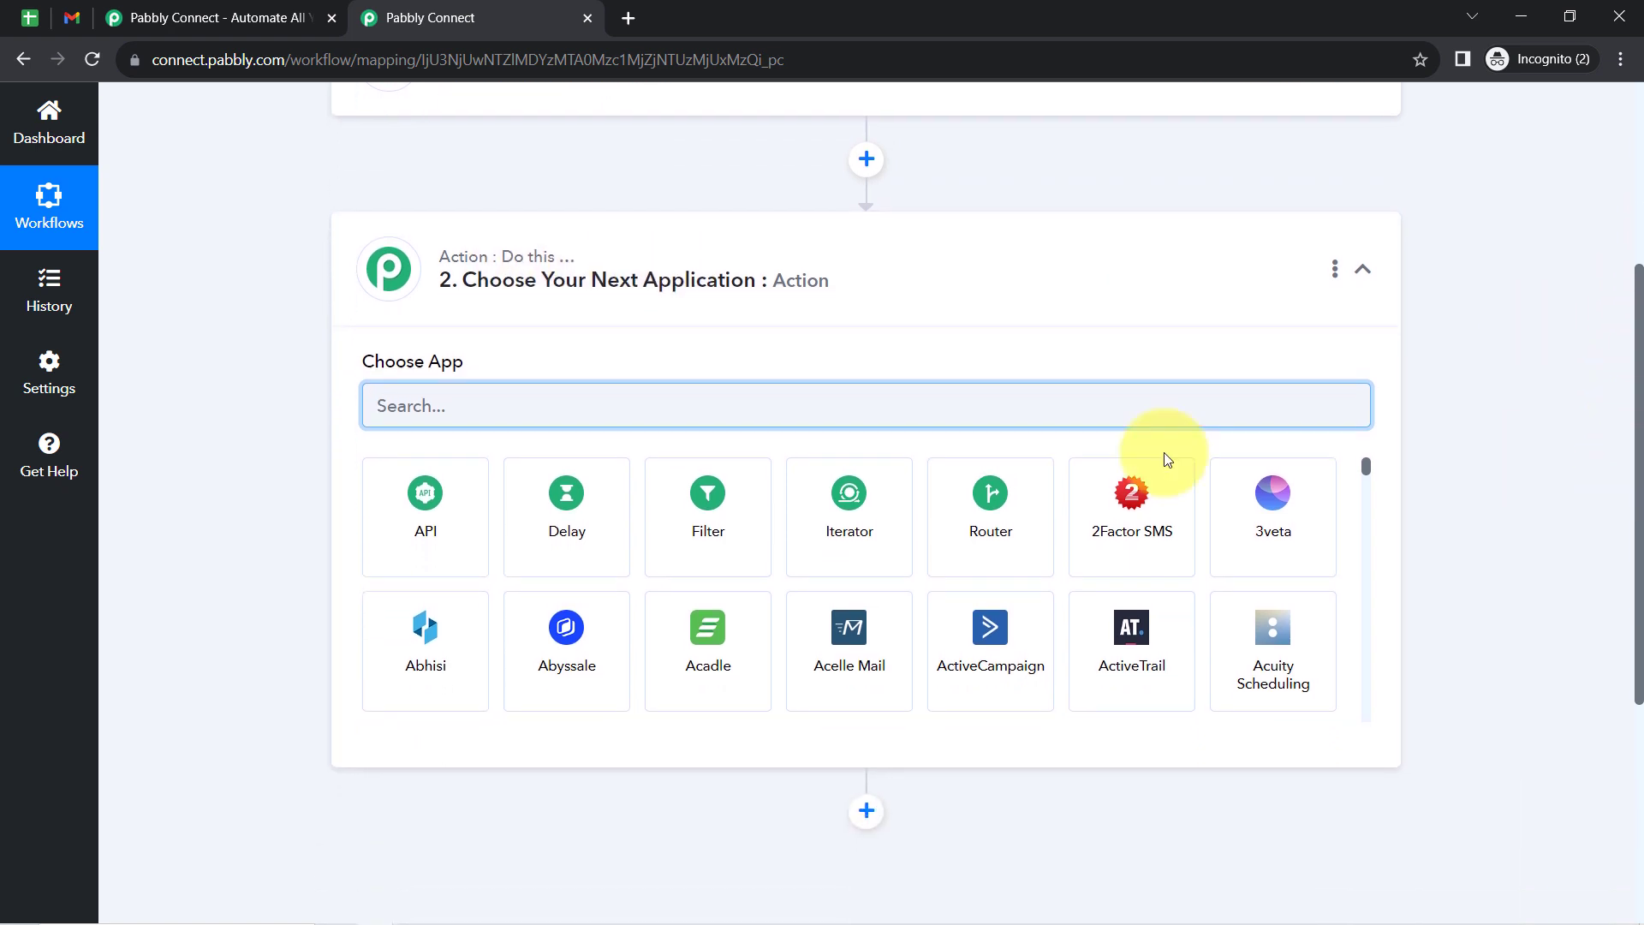
left_click(508, 380)
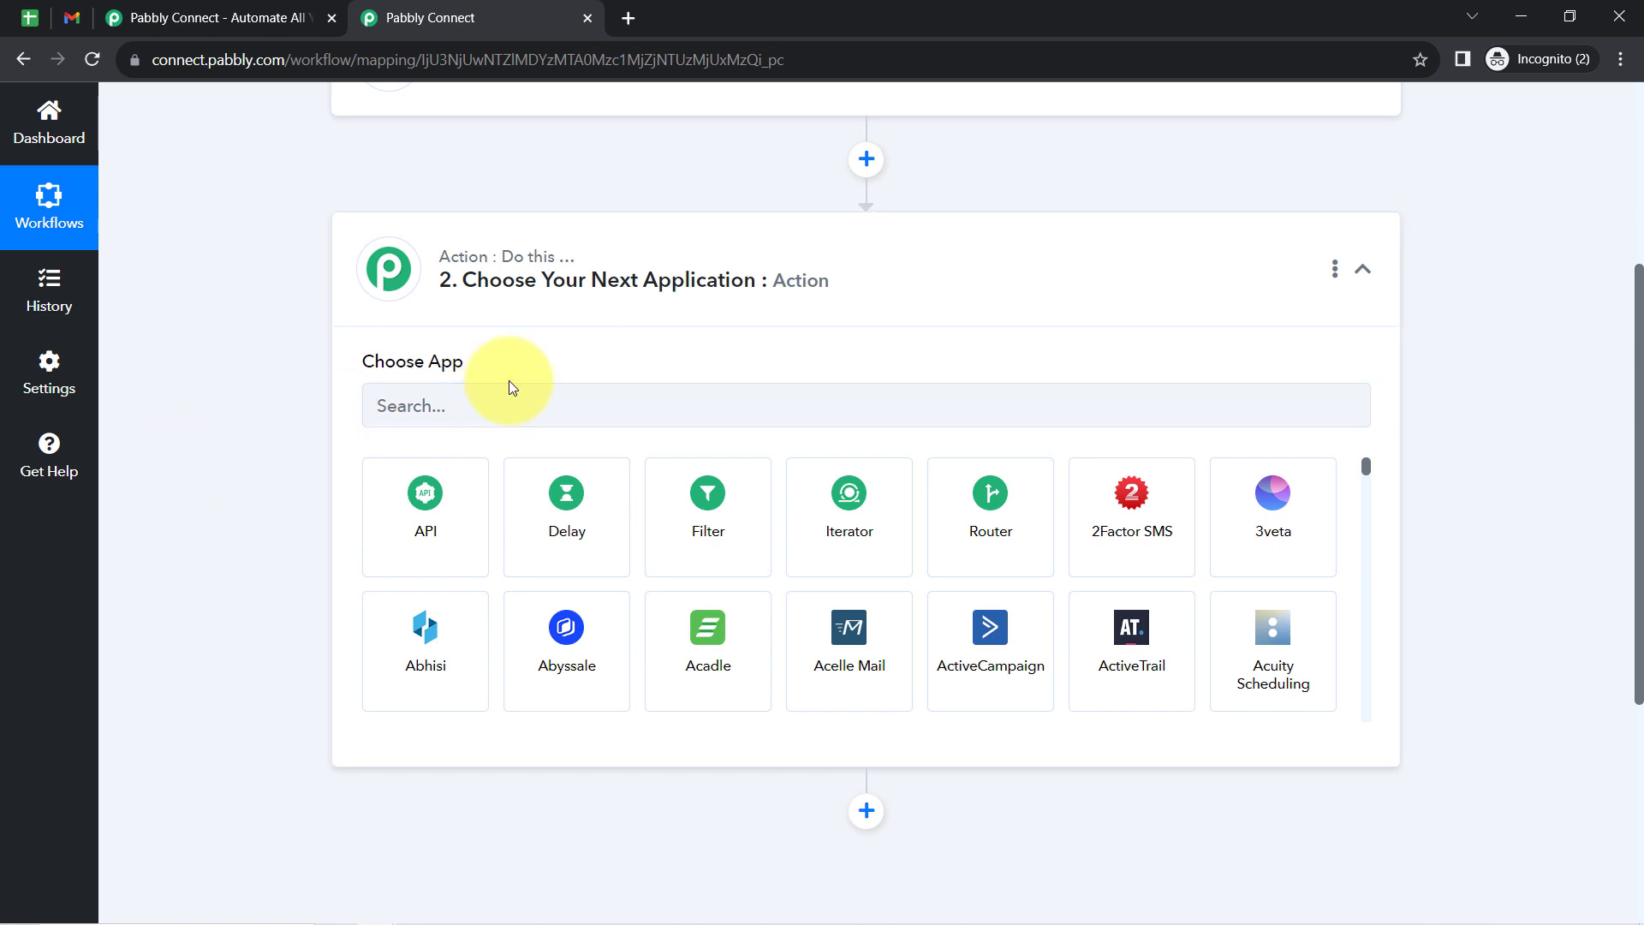
left_click(537, 414)
type("date")
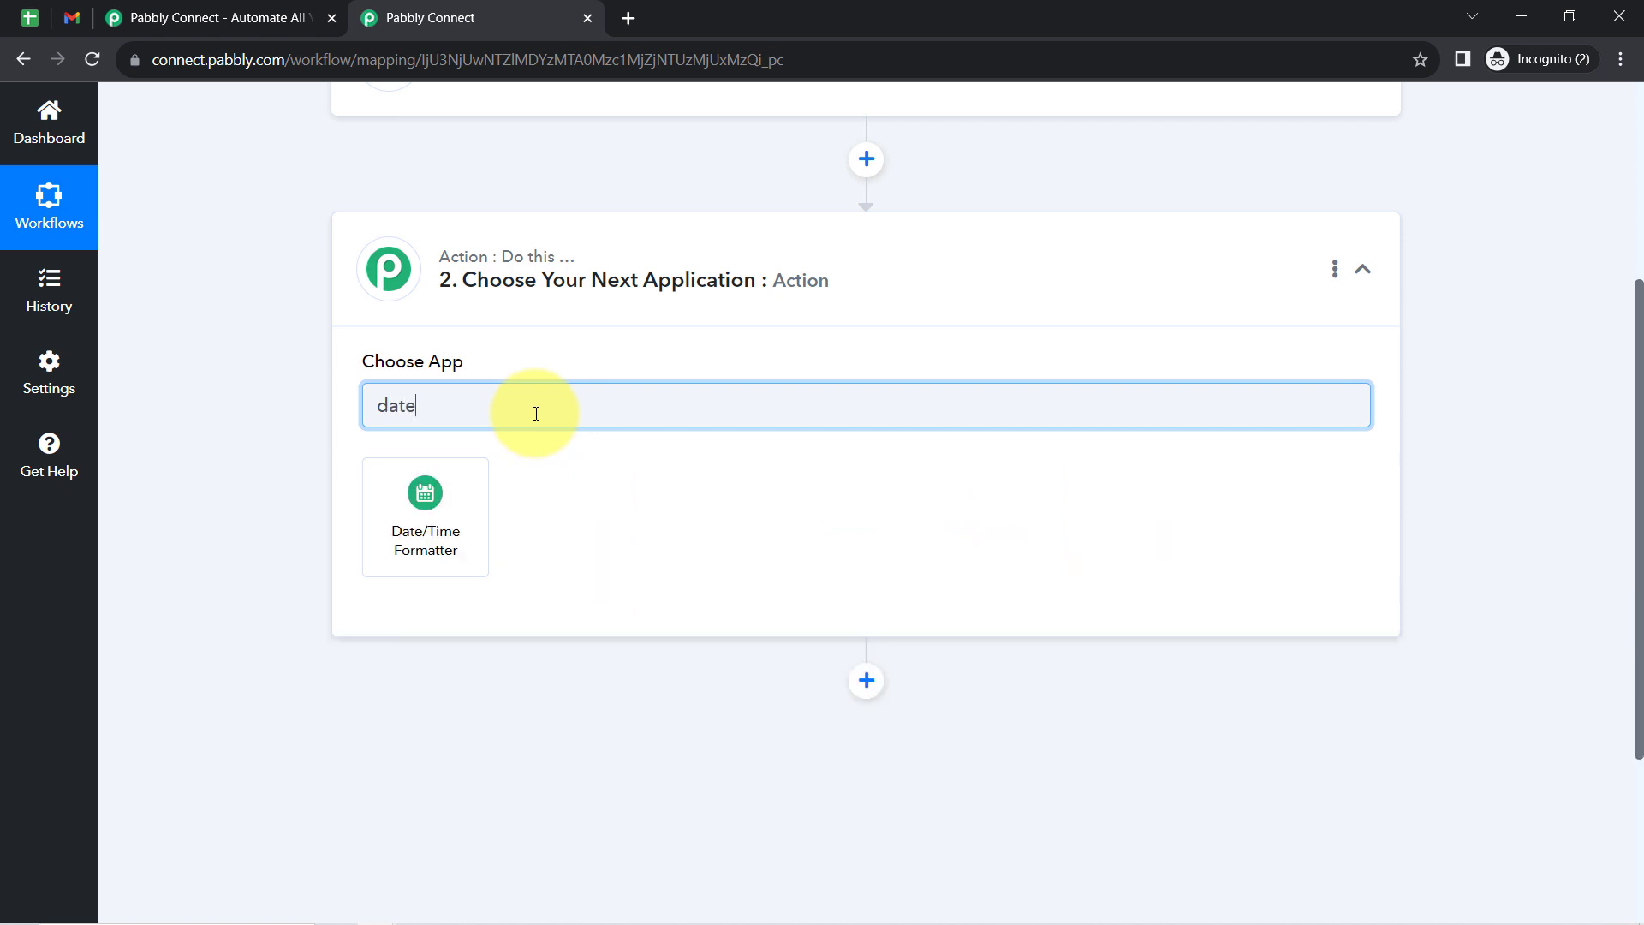
left_click(423, 493)
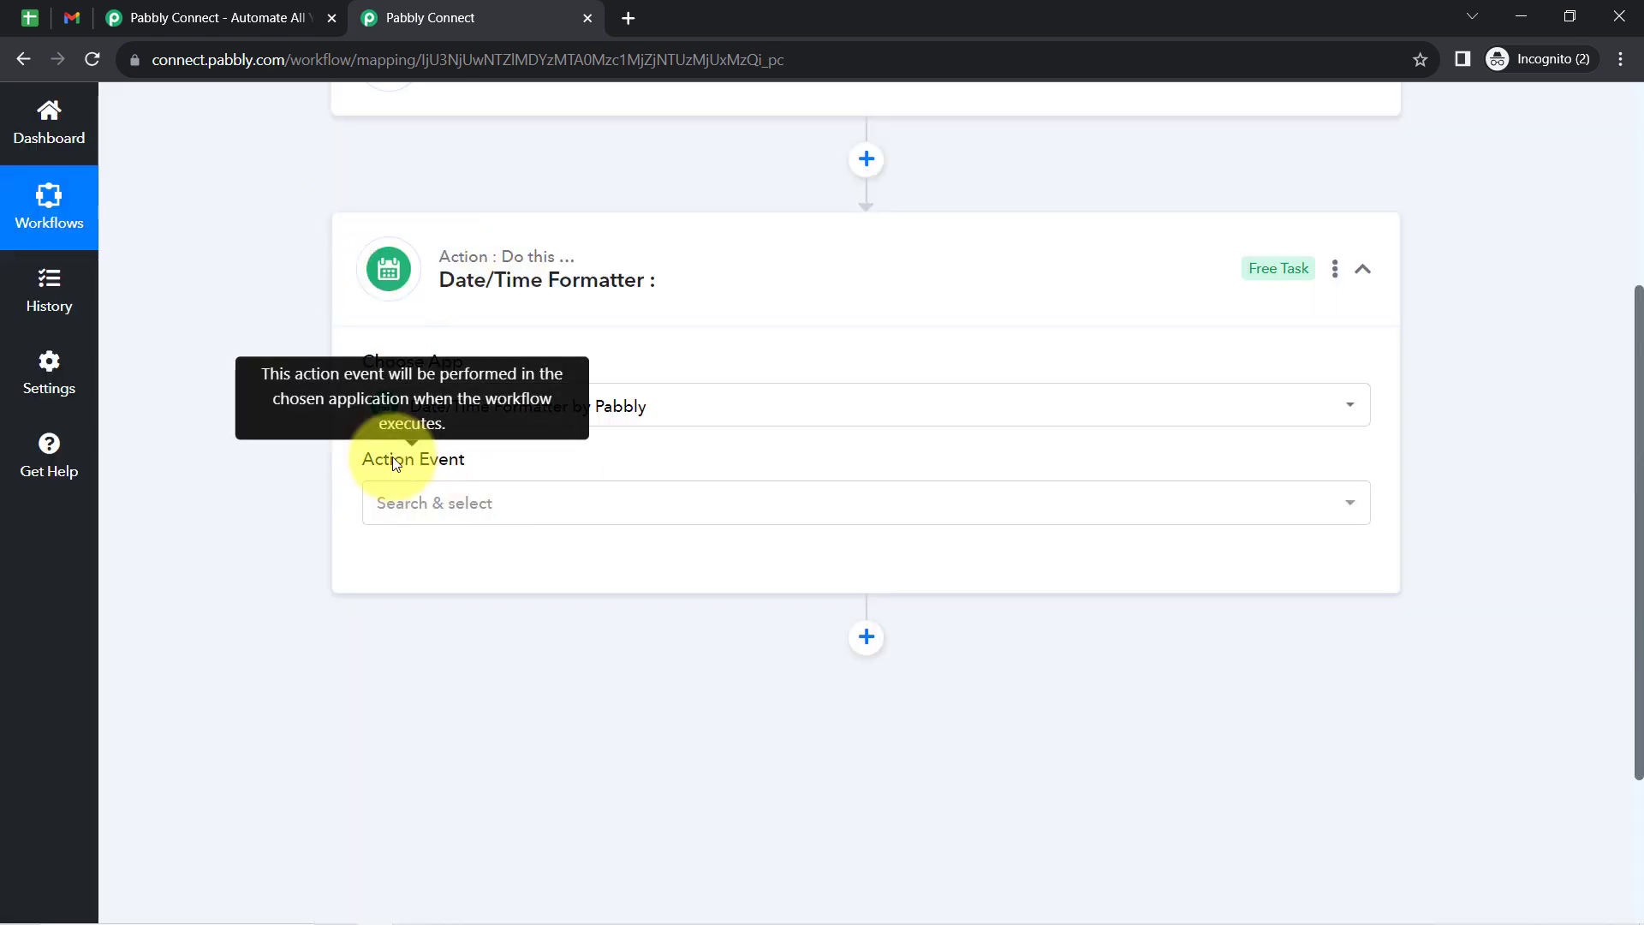
- Search the Date/Time Formatter's action events for "mod", choose Modify Current Date, and connect the step
left_click(400, 507)
left_click(400, 507)
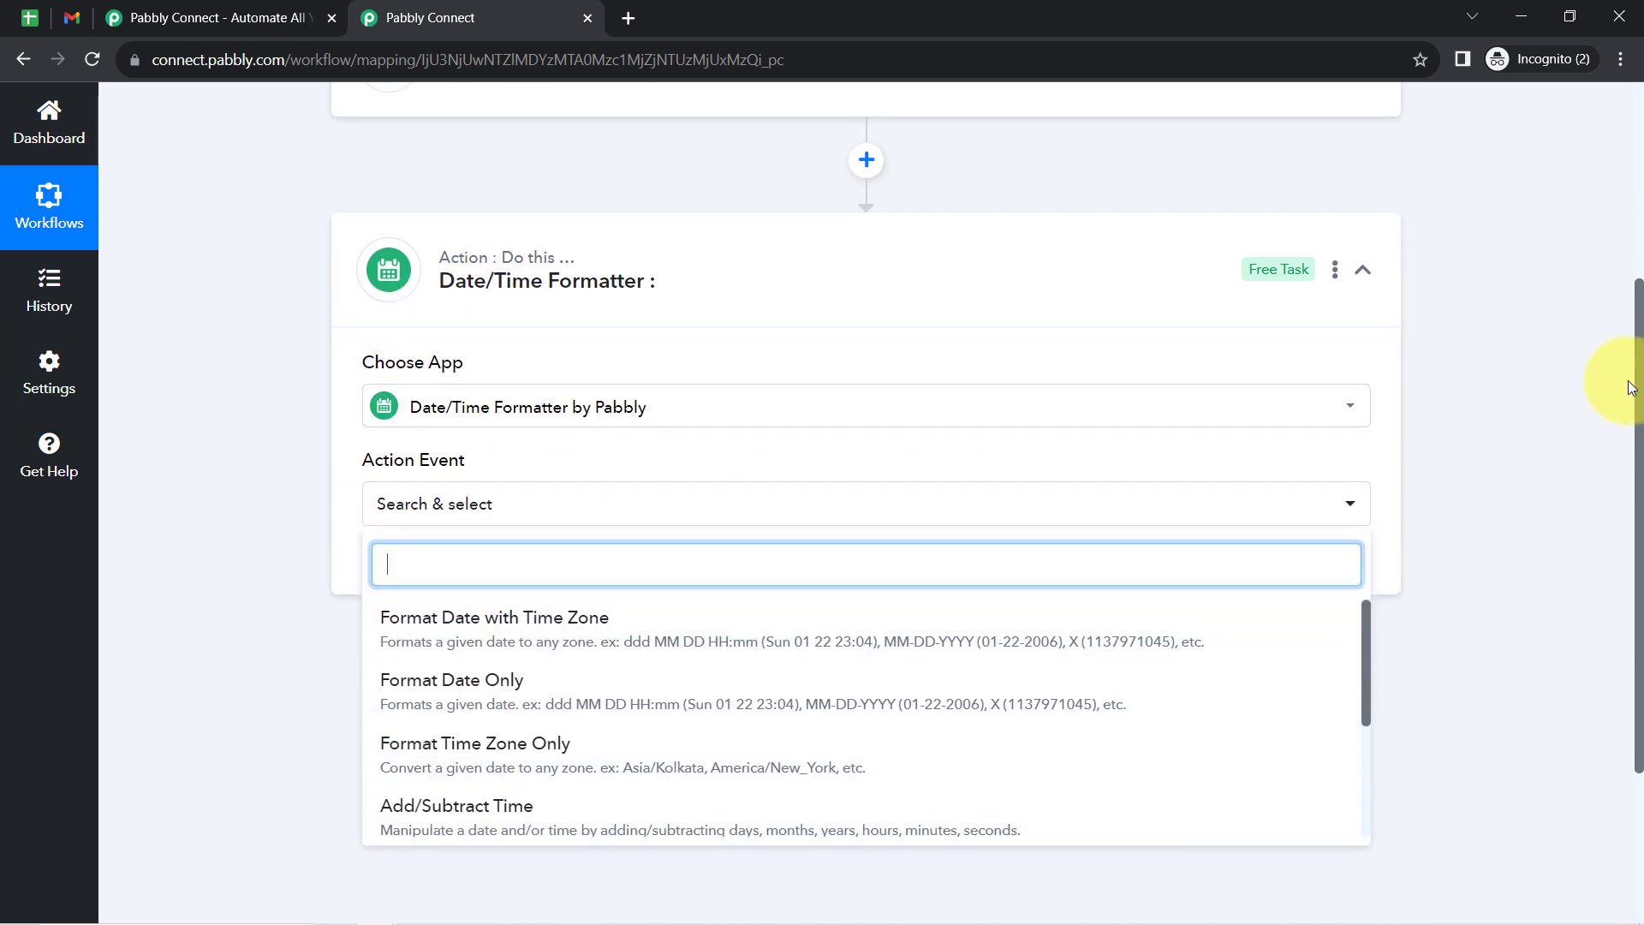
left_click_drag(1626, 378, 1627, 491)
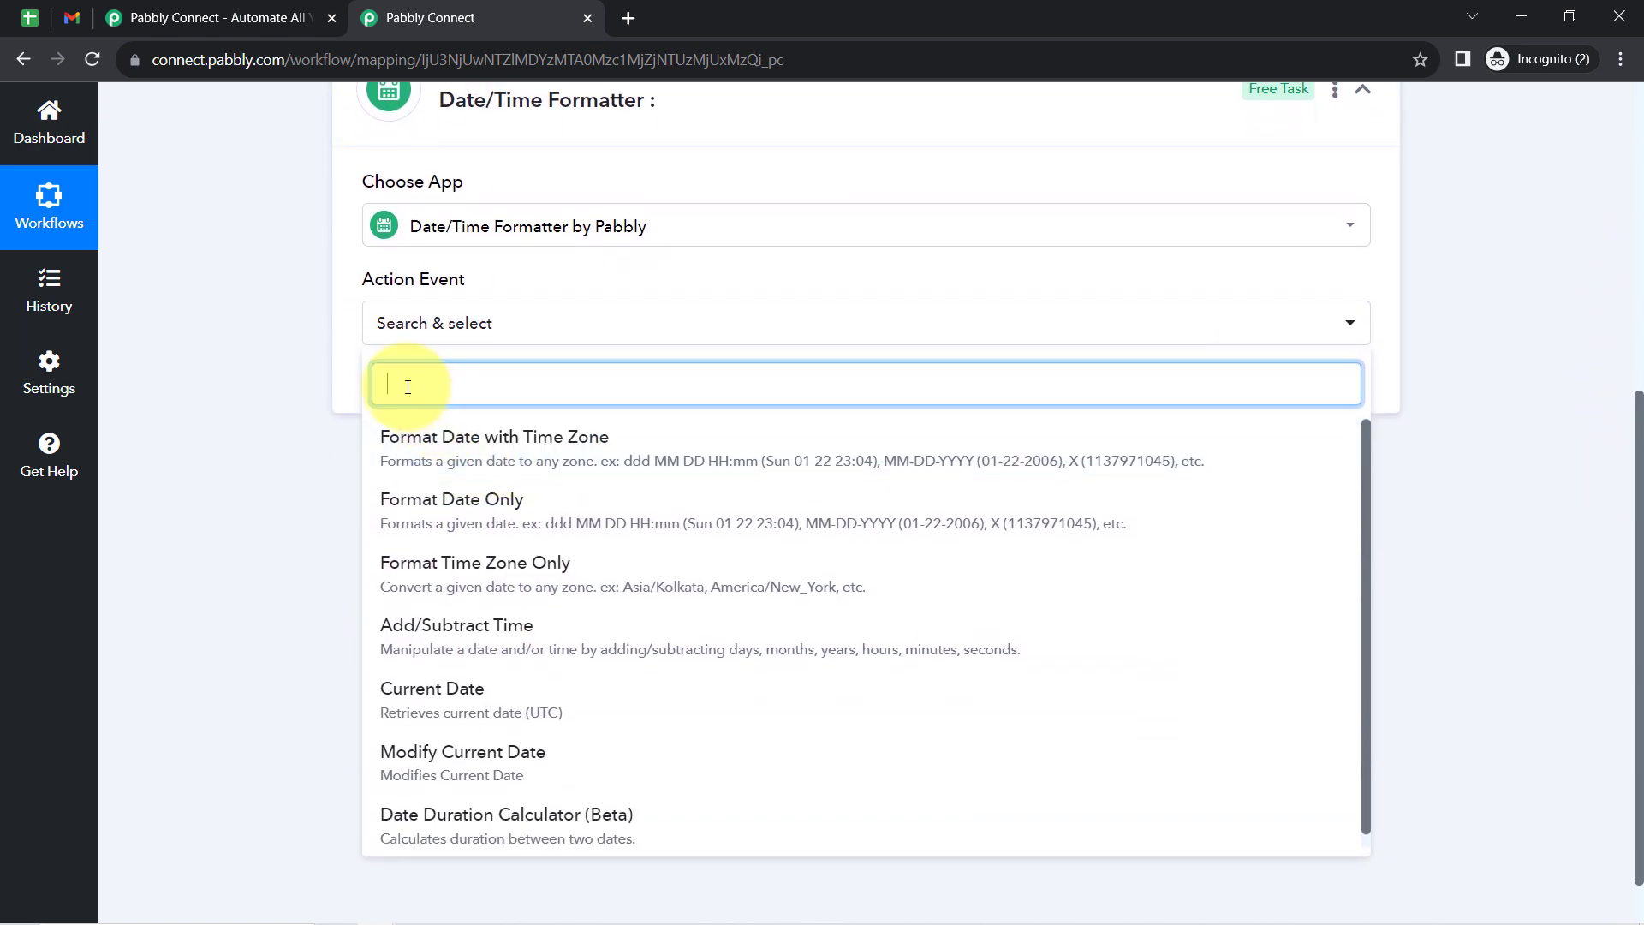
type("mod")
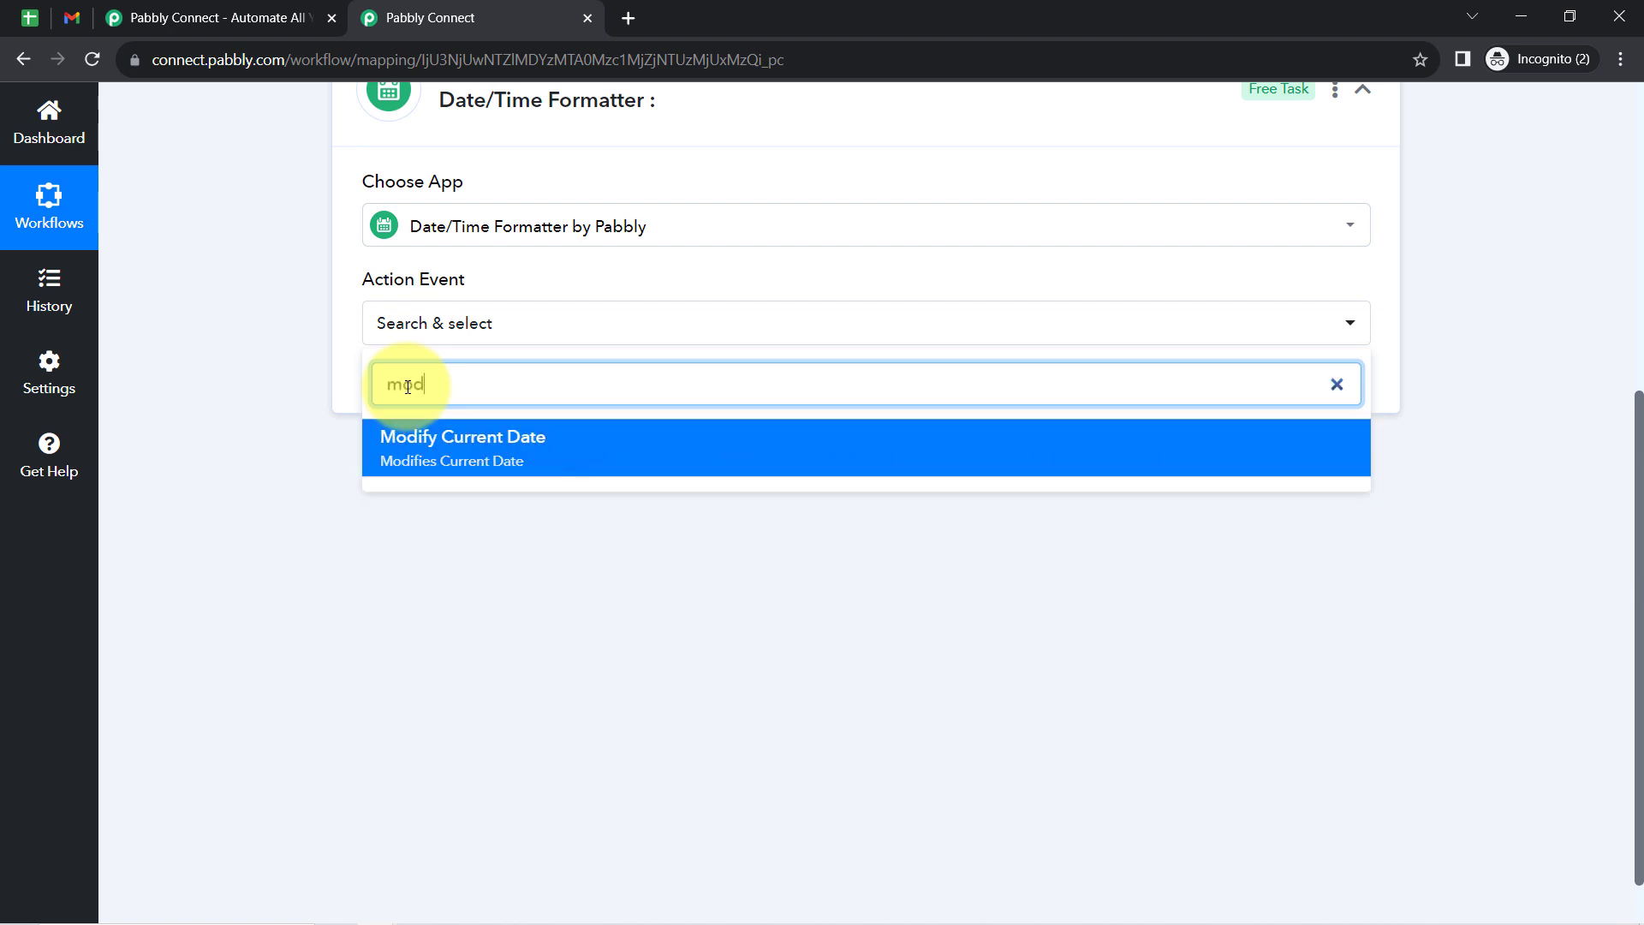
left_click(447, 461)
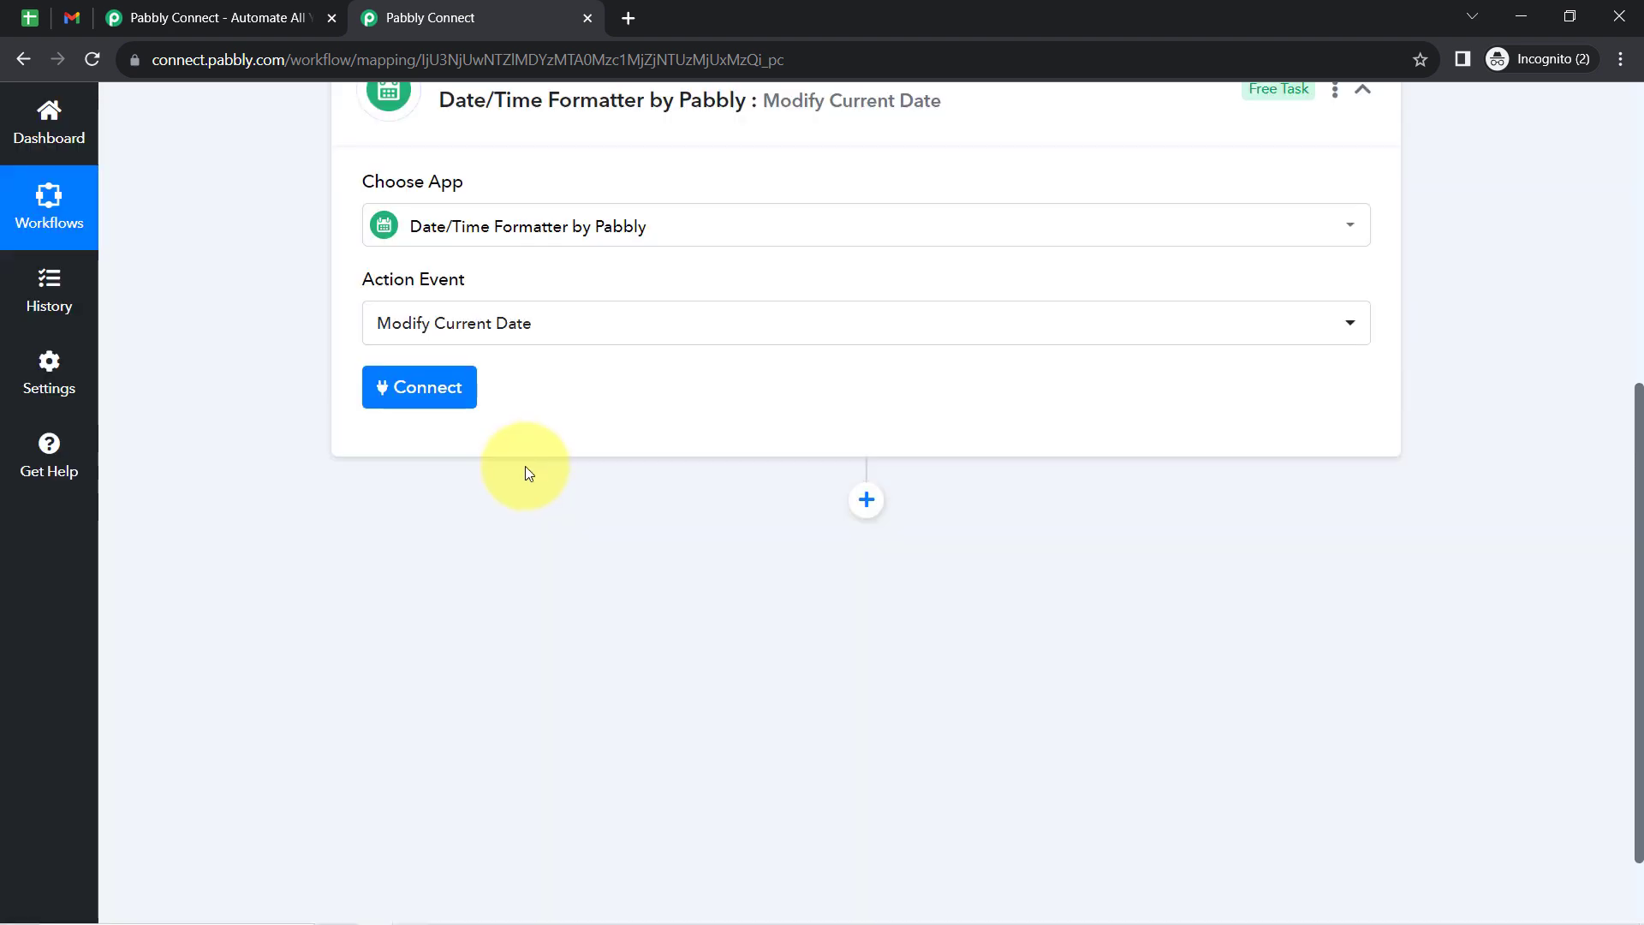
left_click(422, 392)
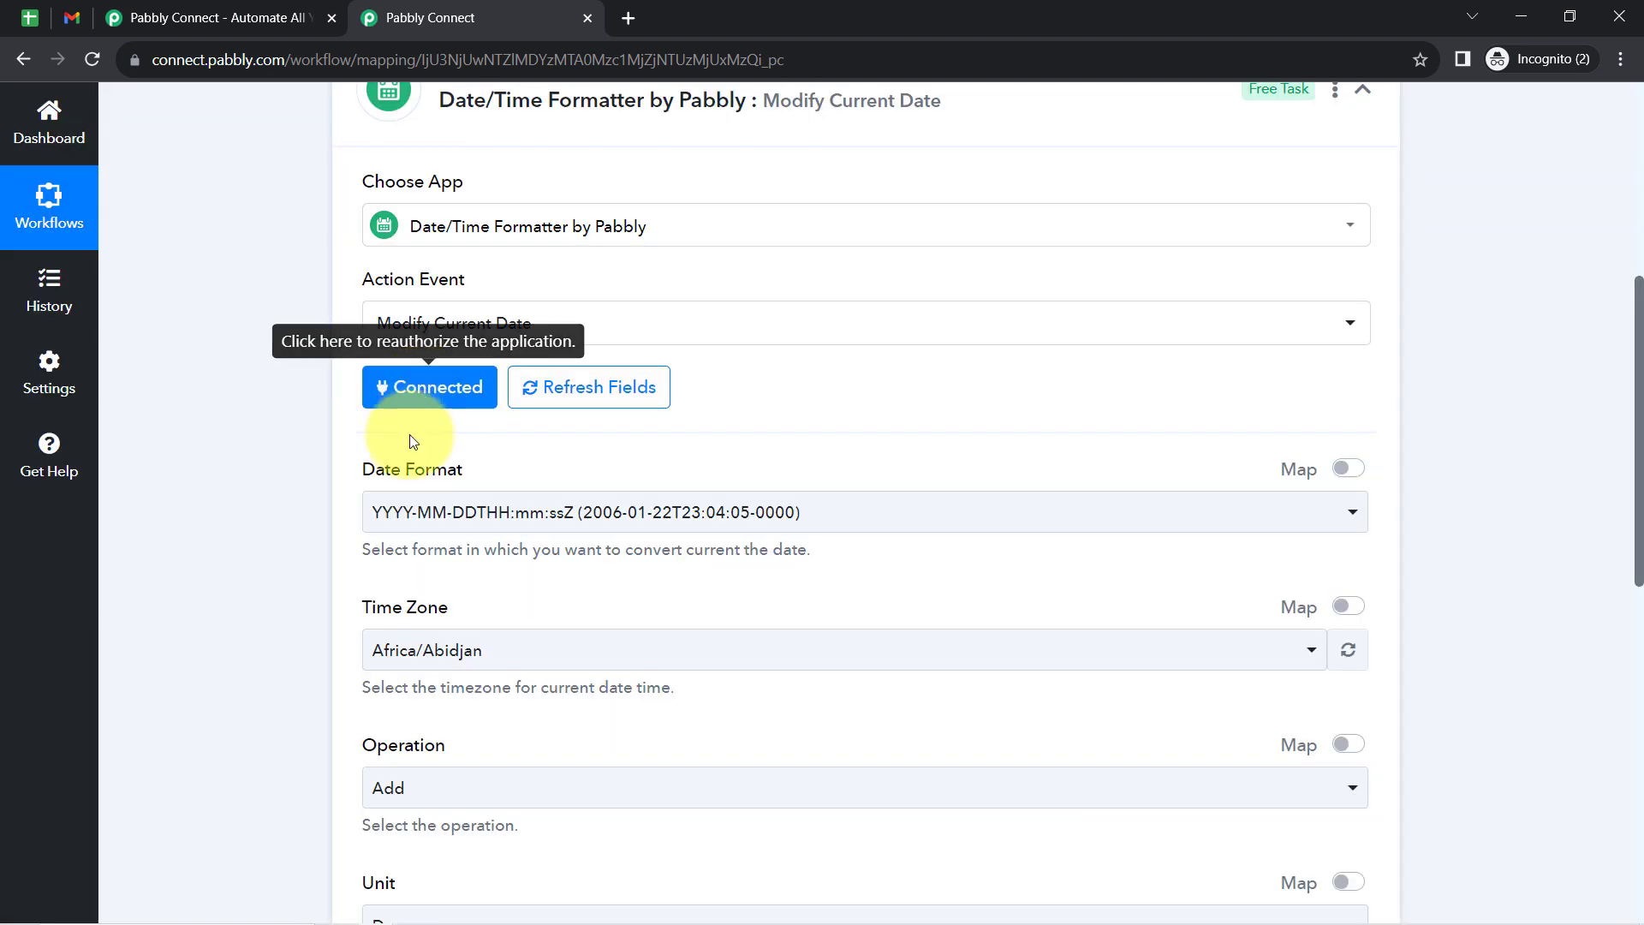
- Examine the Date Format setting and the dates in the spreadsheet's Payment Date column, and return to the Pabbly Connect workflow
left_click_drag(365, 473, 470, 482)
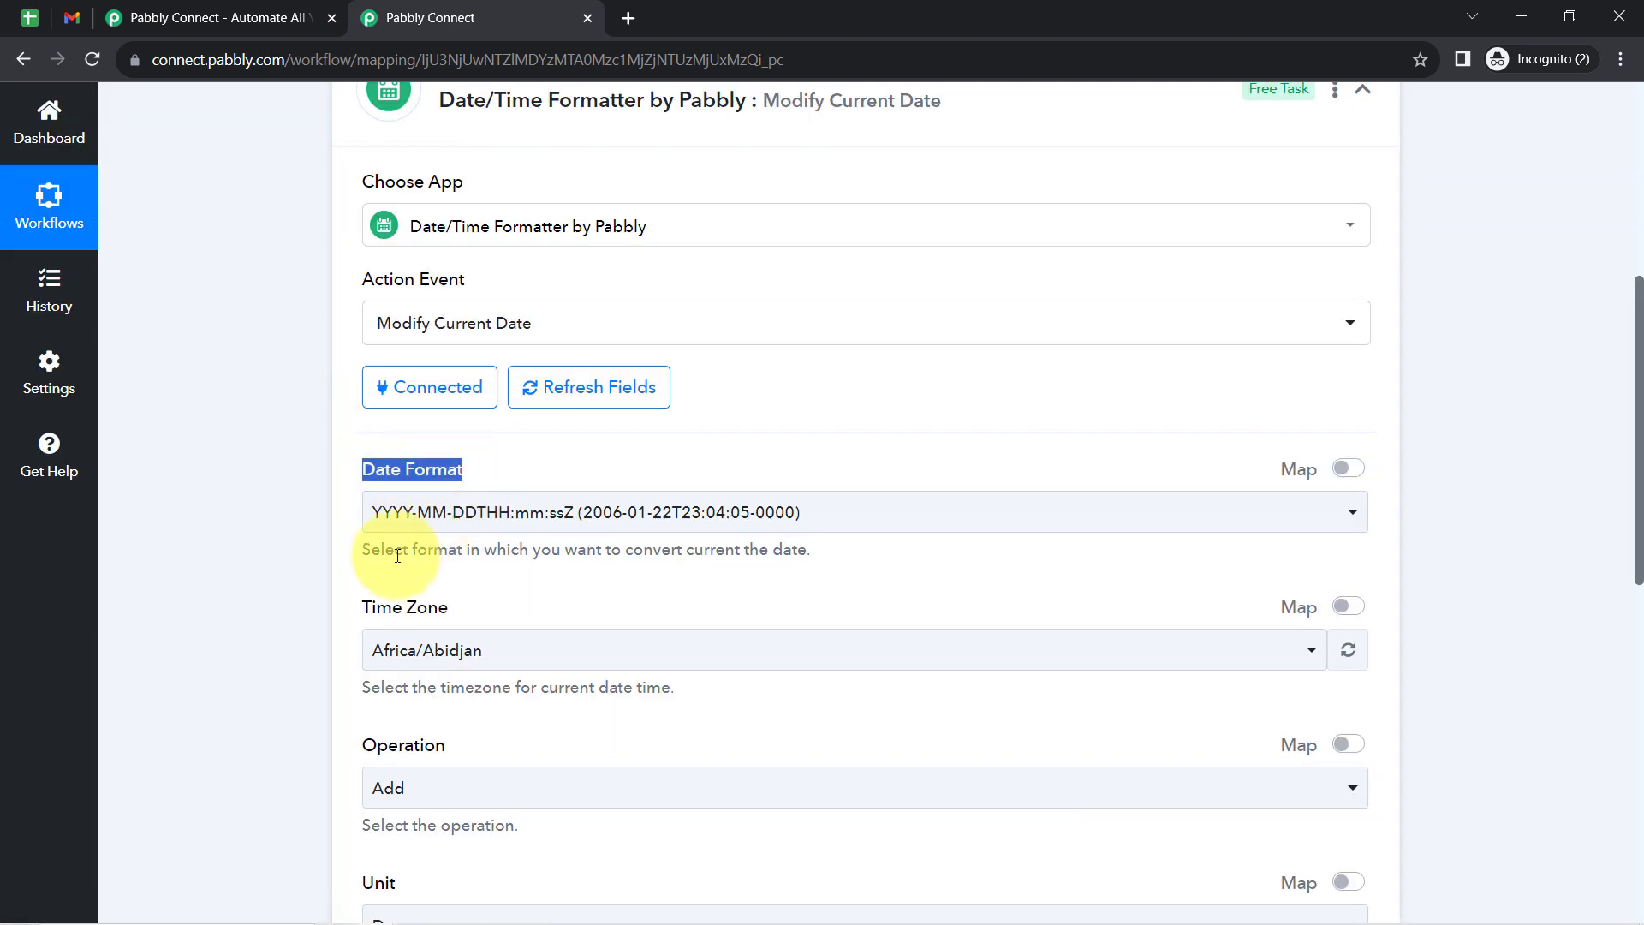
left_click_drag(385, 556, 783, 549)
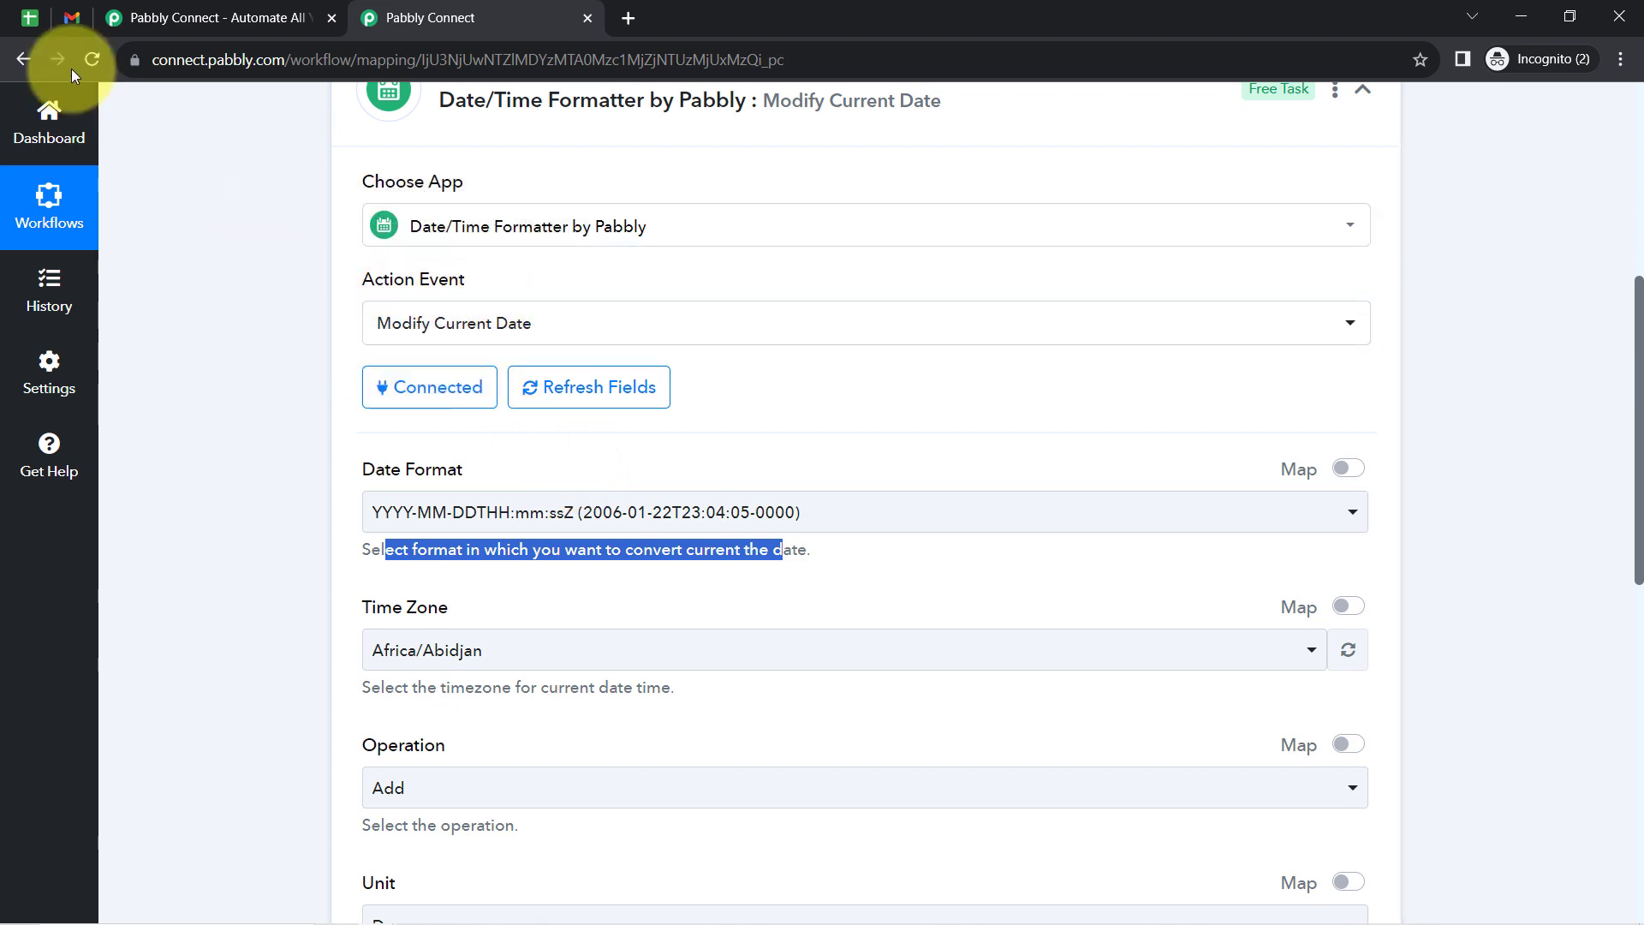
left_click(38, 24)
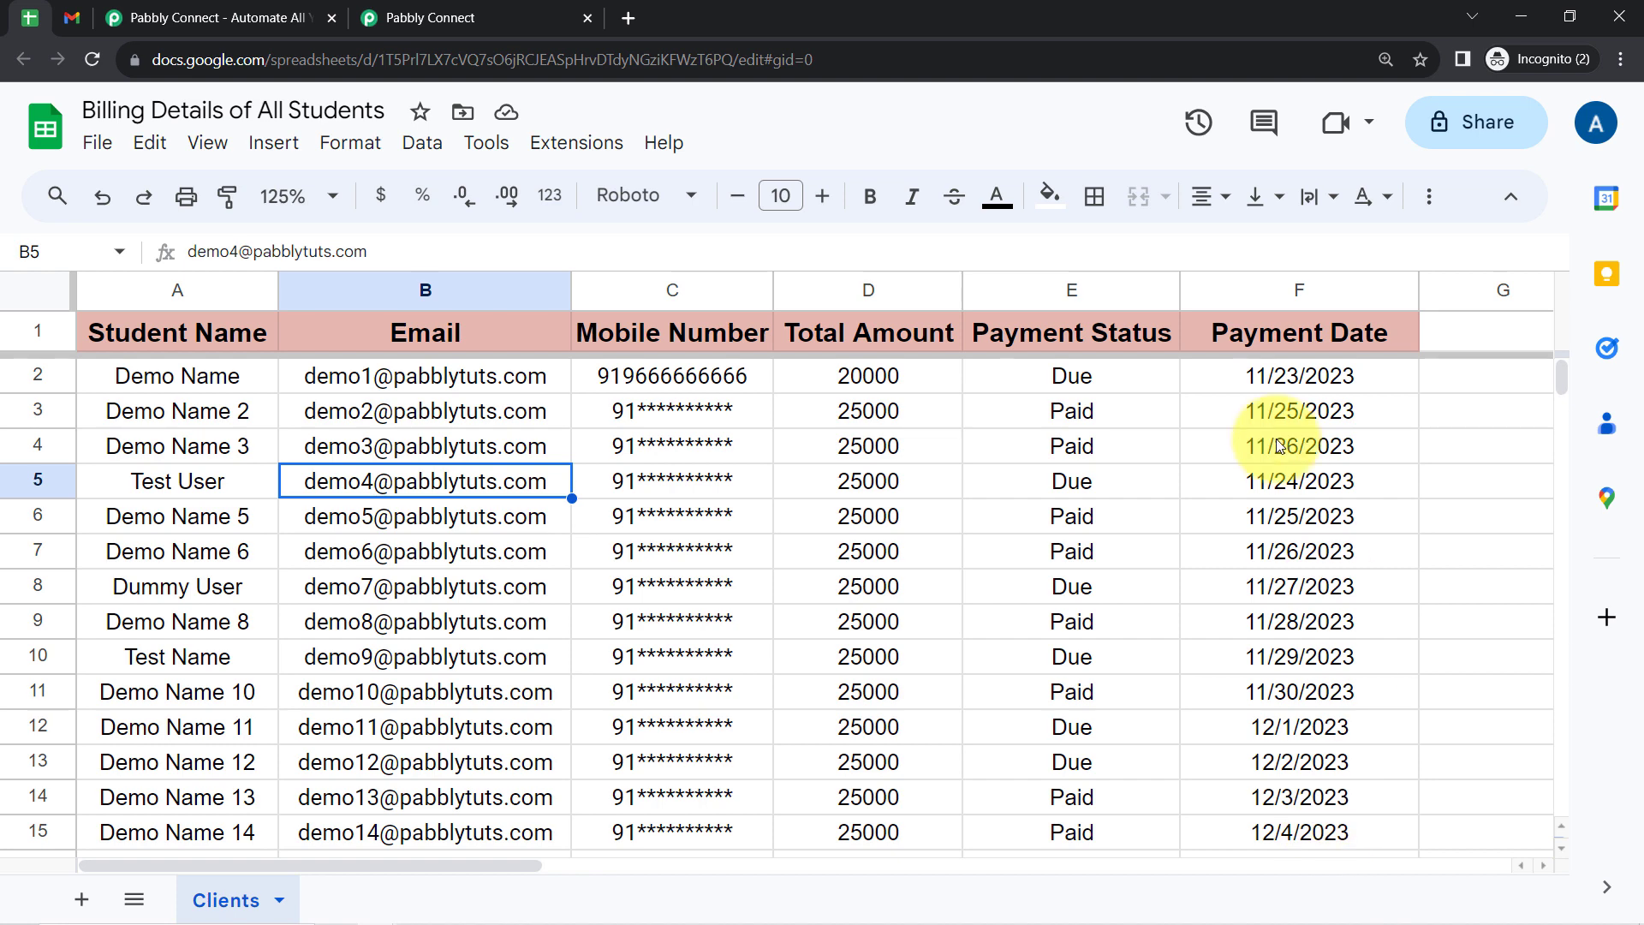
left_click(1254, 383)
left_click(514, 17)
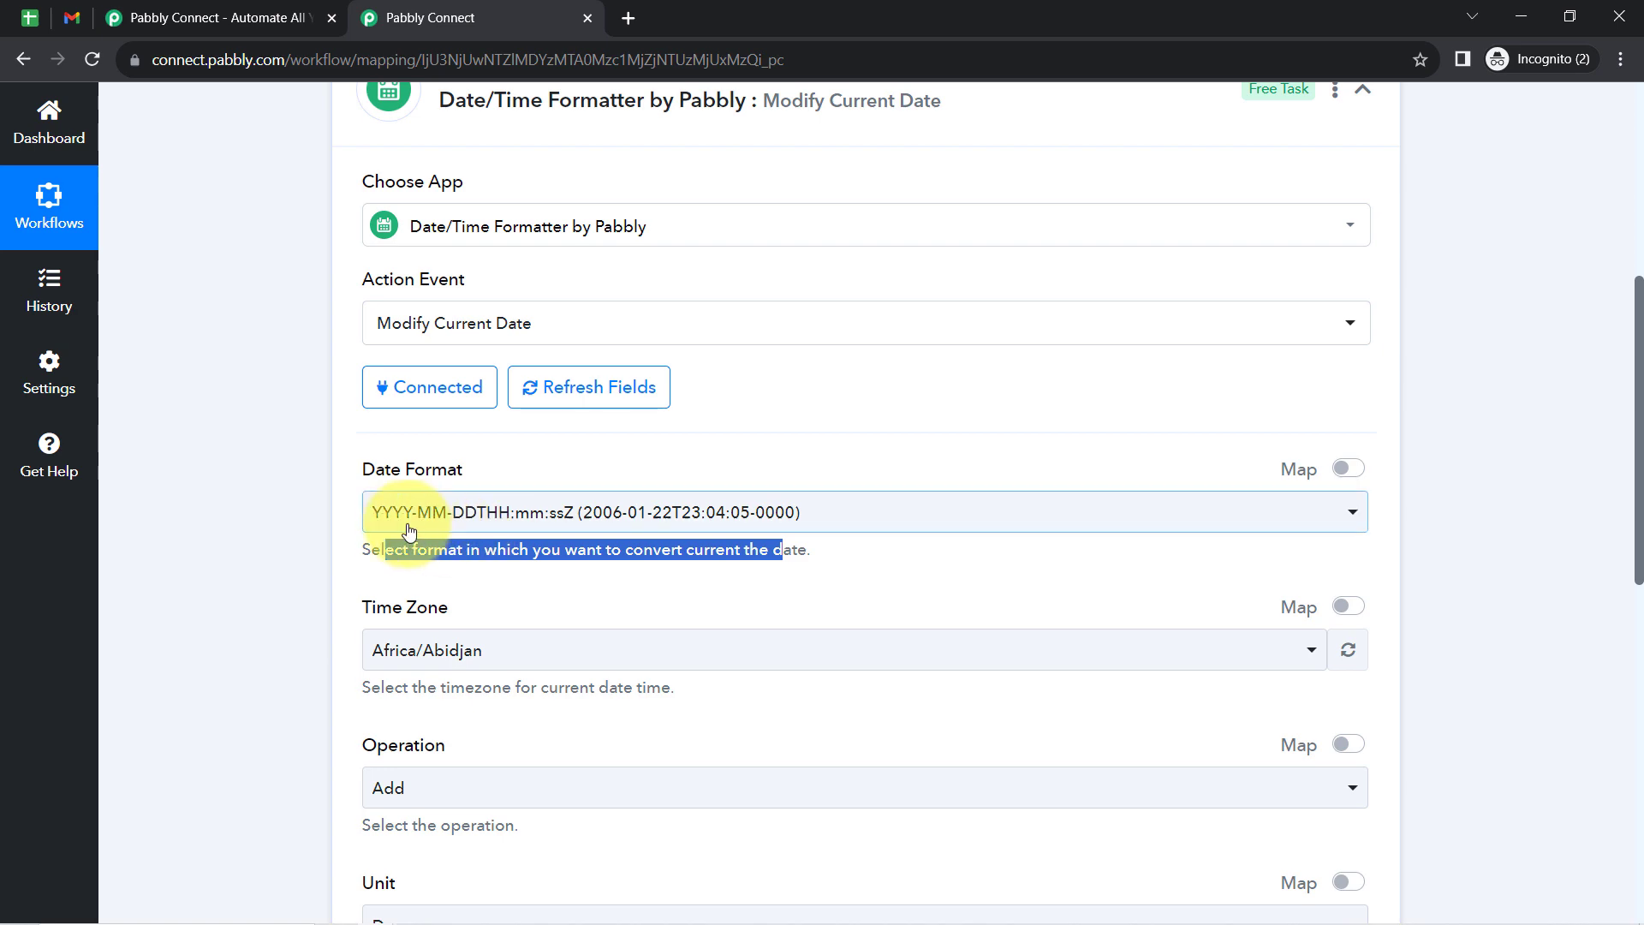
- Check the spreadsheet's Payment Date layout, search the date formats for "mm/dd/", and set the Date Format to MM/DD/YYYY (01/22/2006)
left_click(445, 514)
left_click(19, 19)
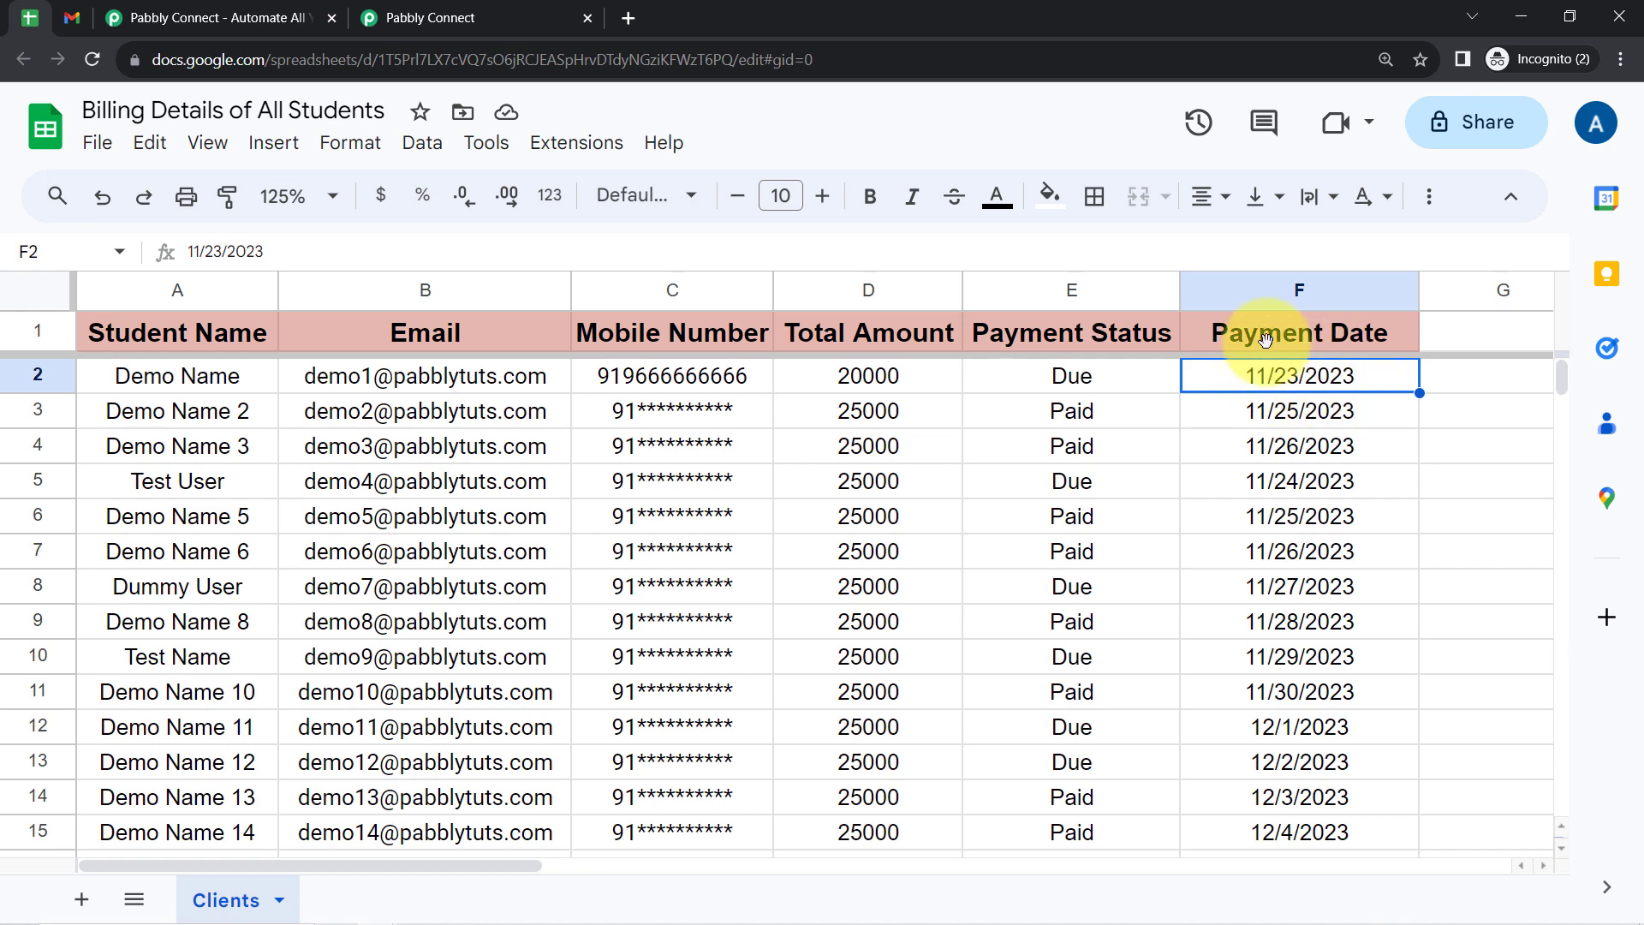
left_click(530, 17)
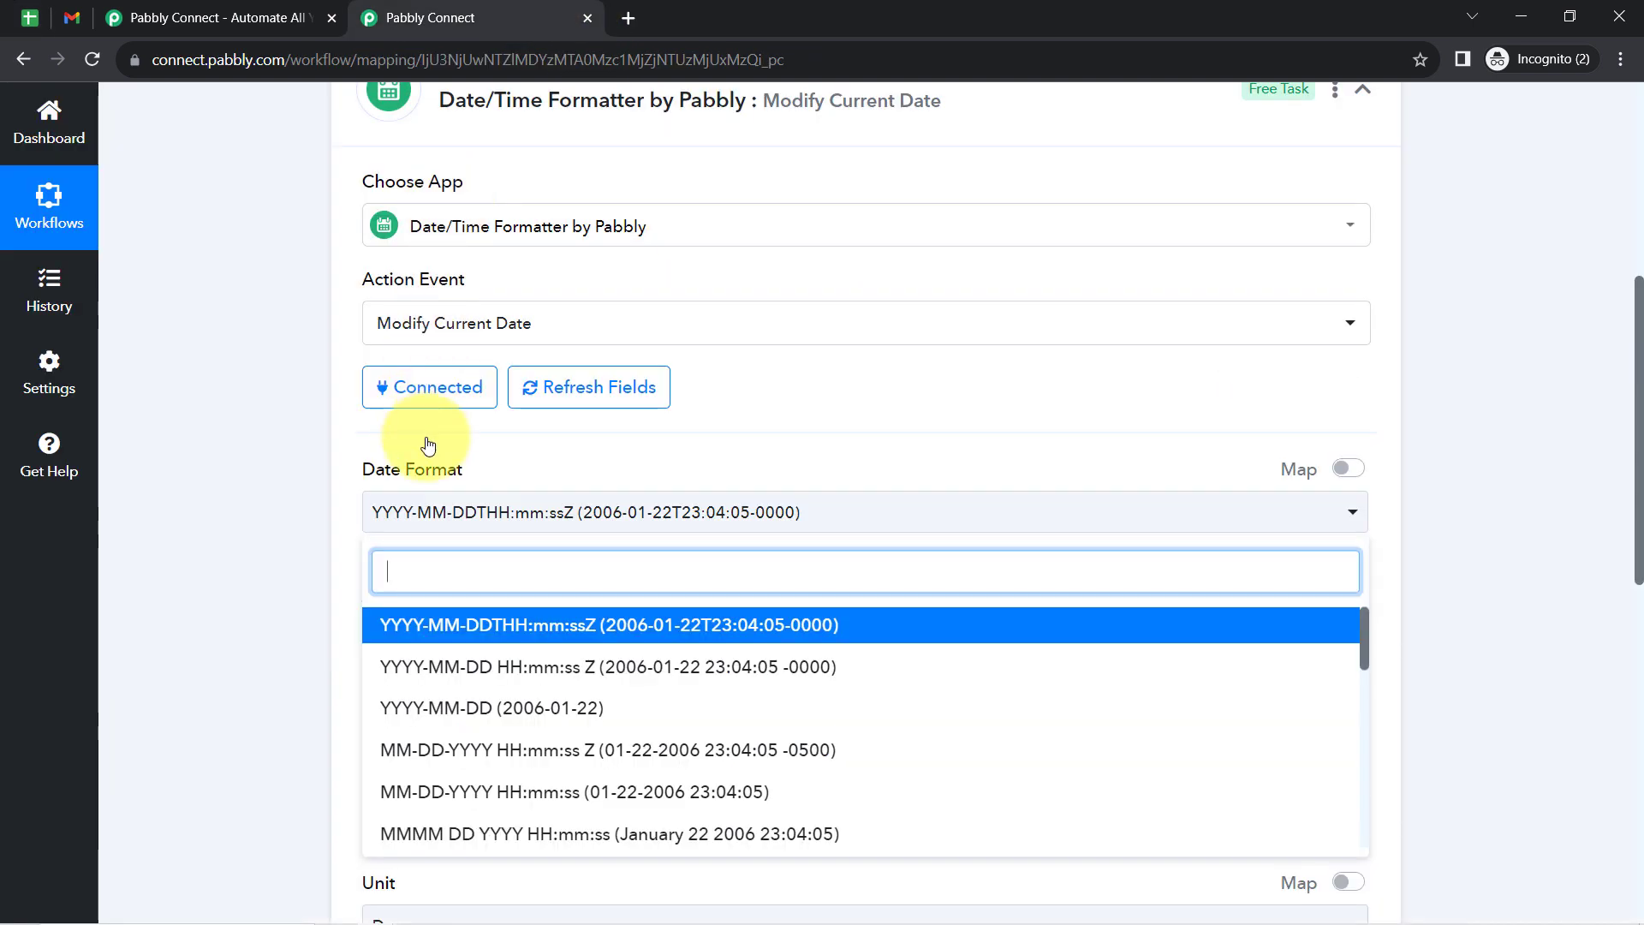
type("mm-")
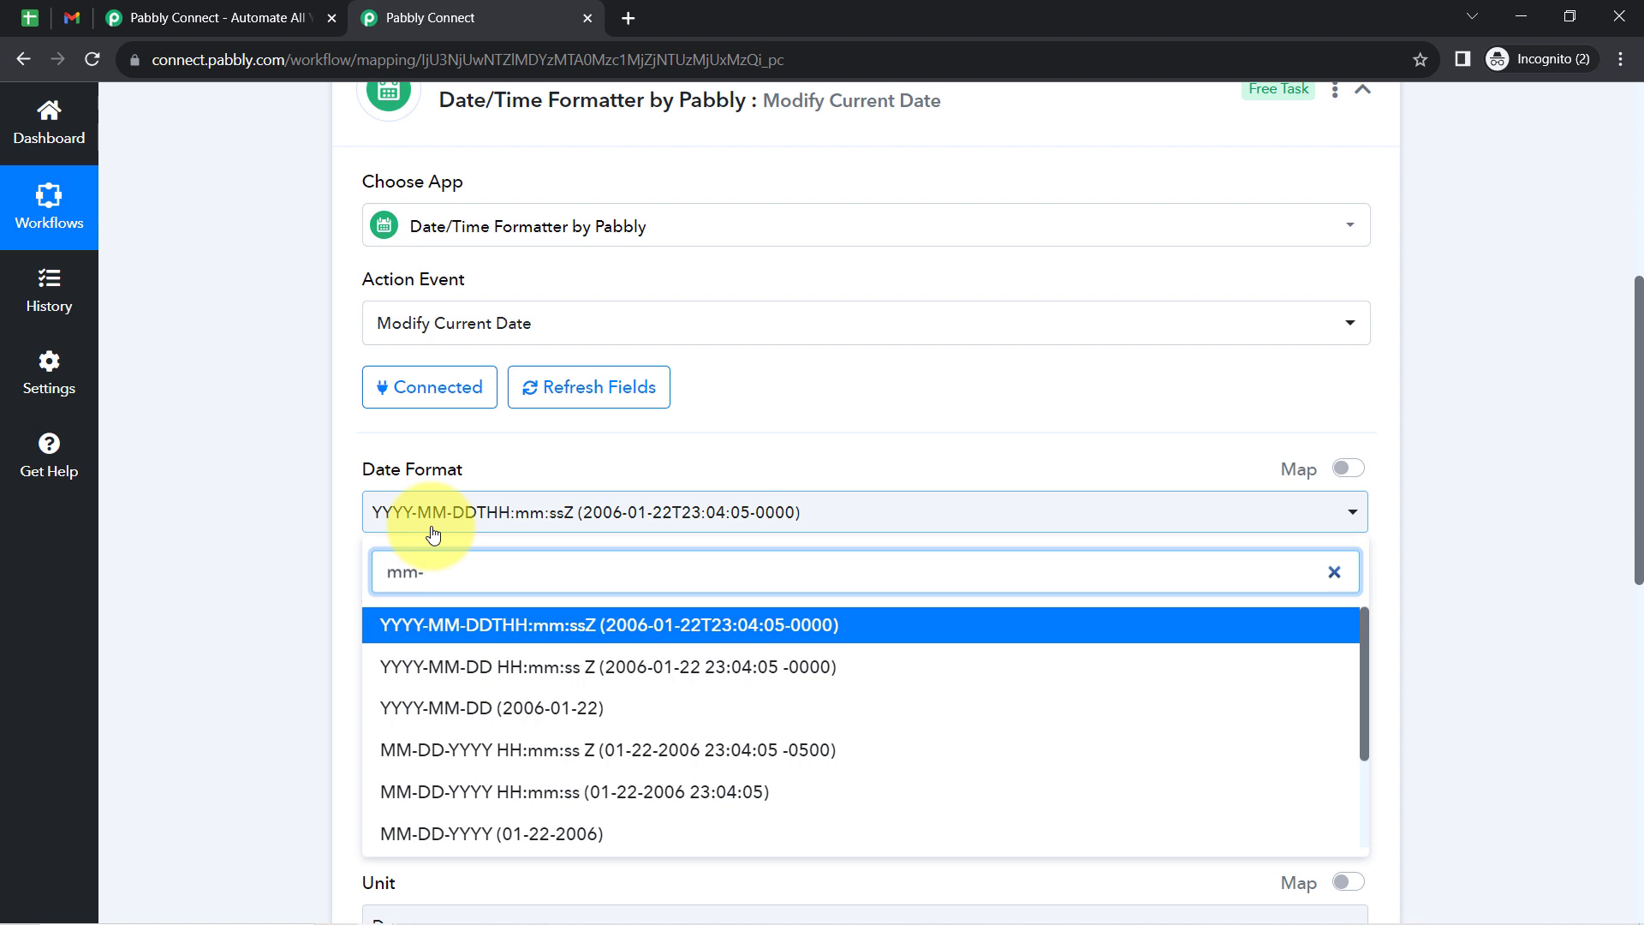
key("BackSpace")
type("/")
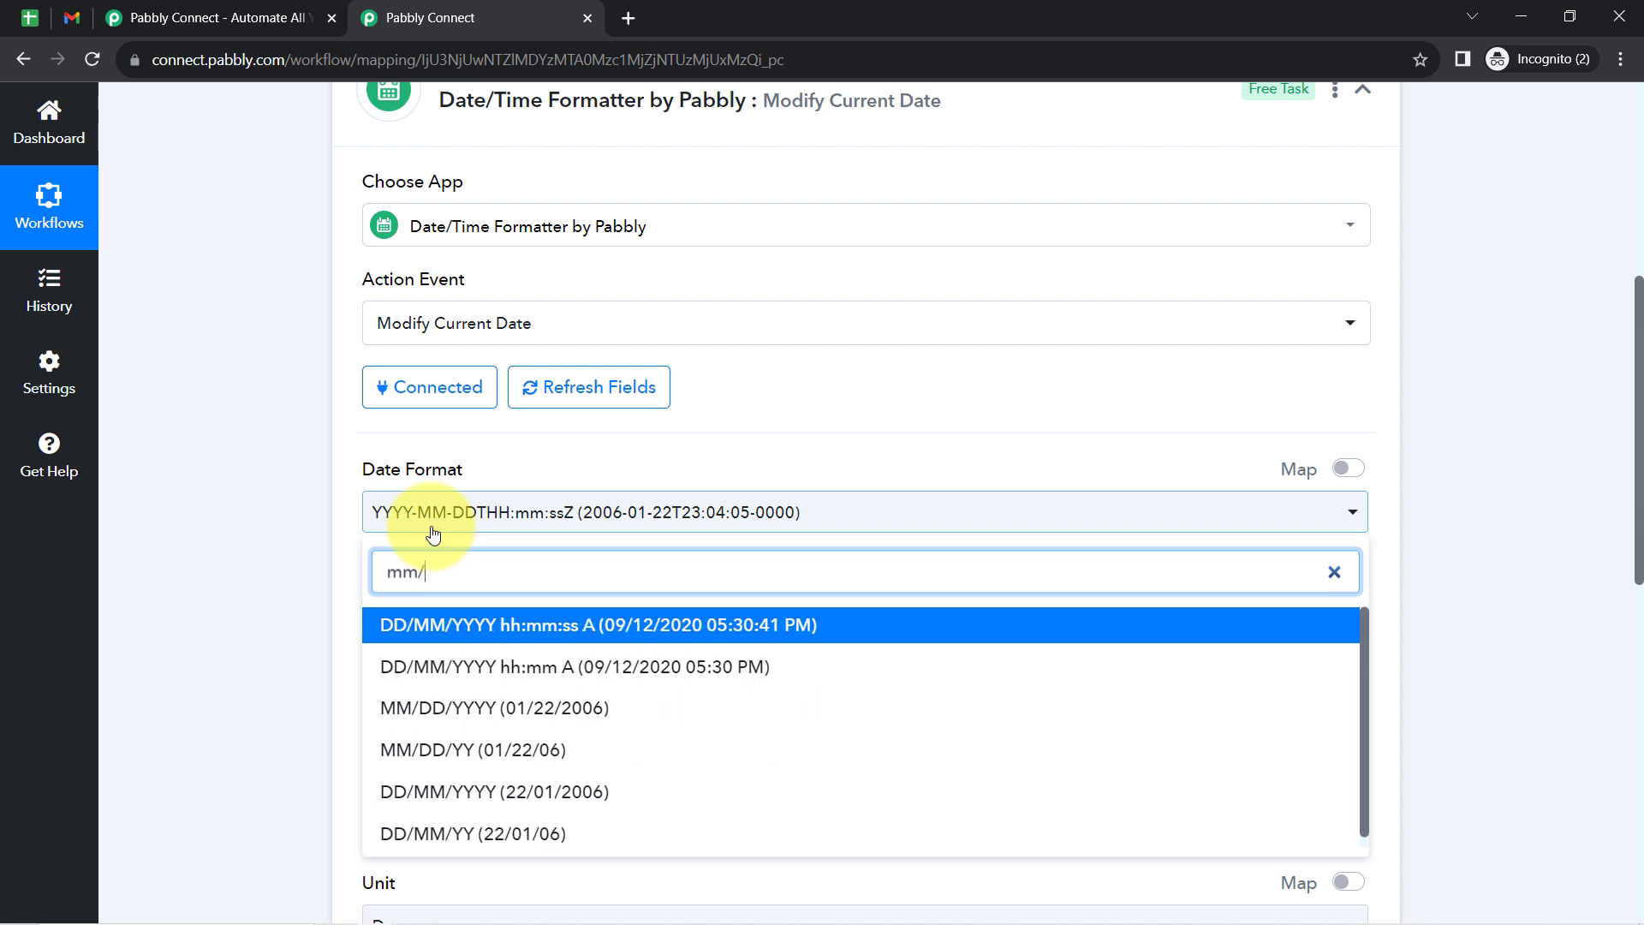
type("dd/")
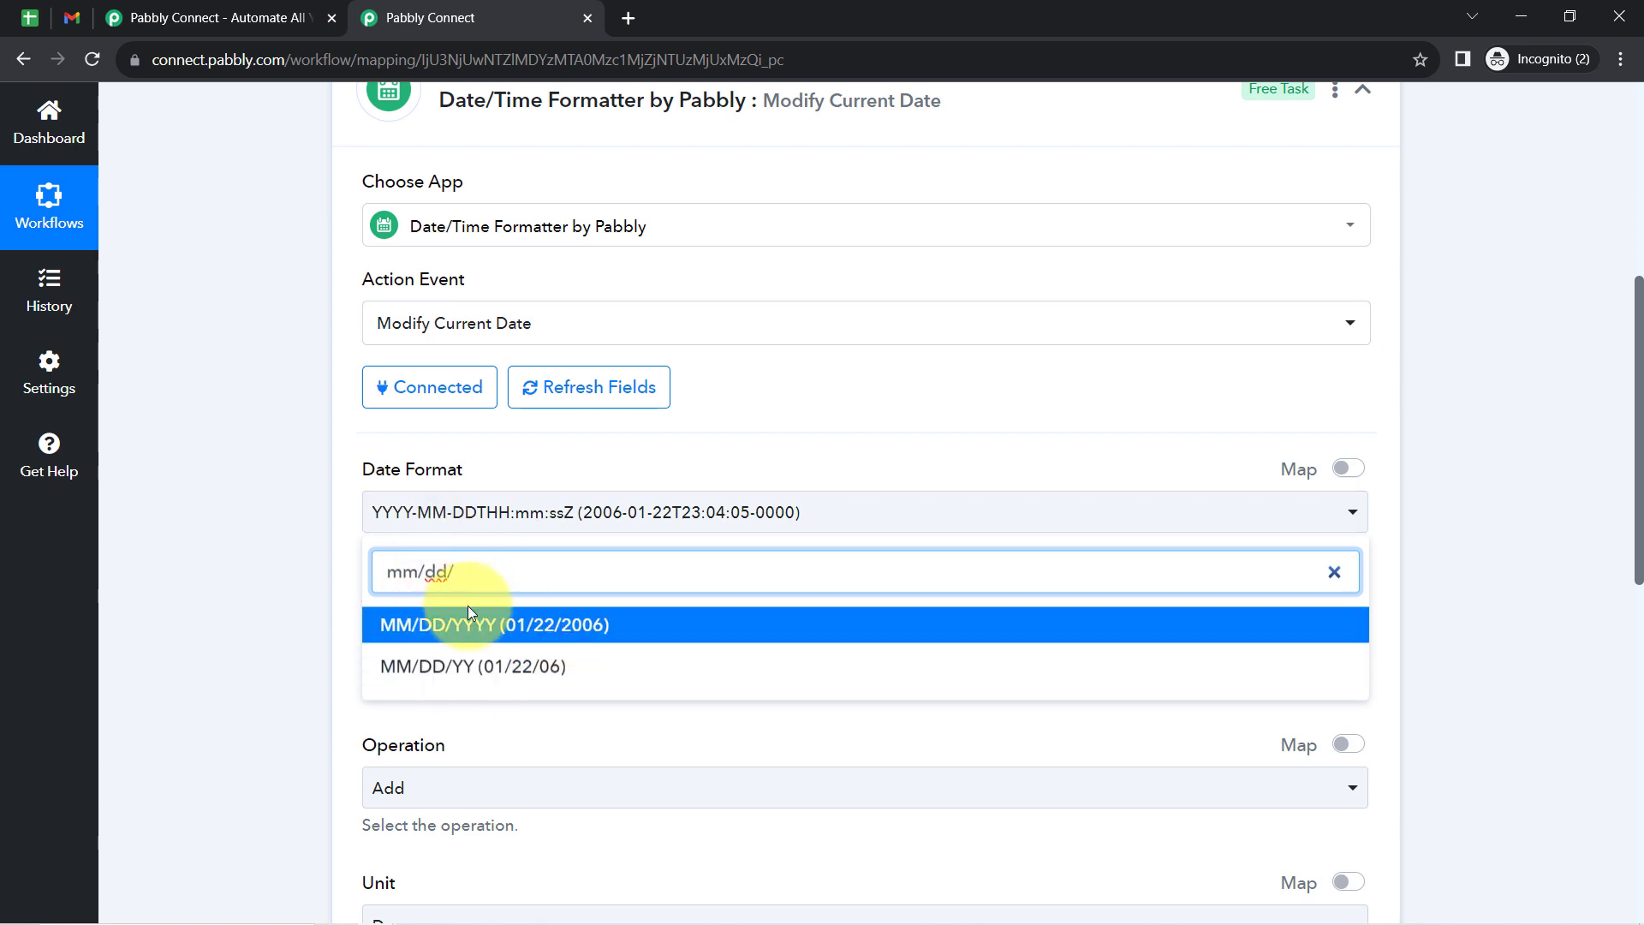
left_click(29, 17)
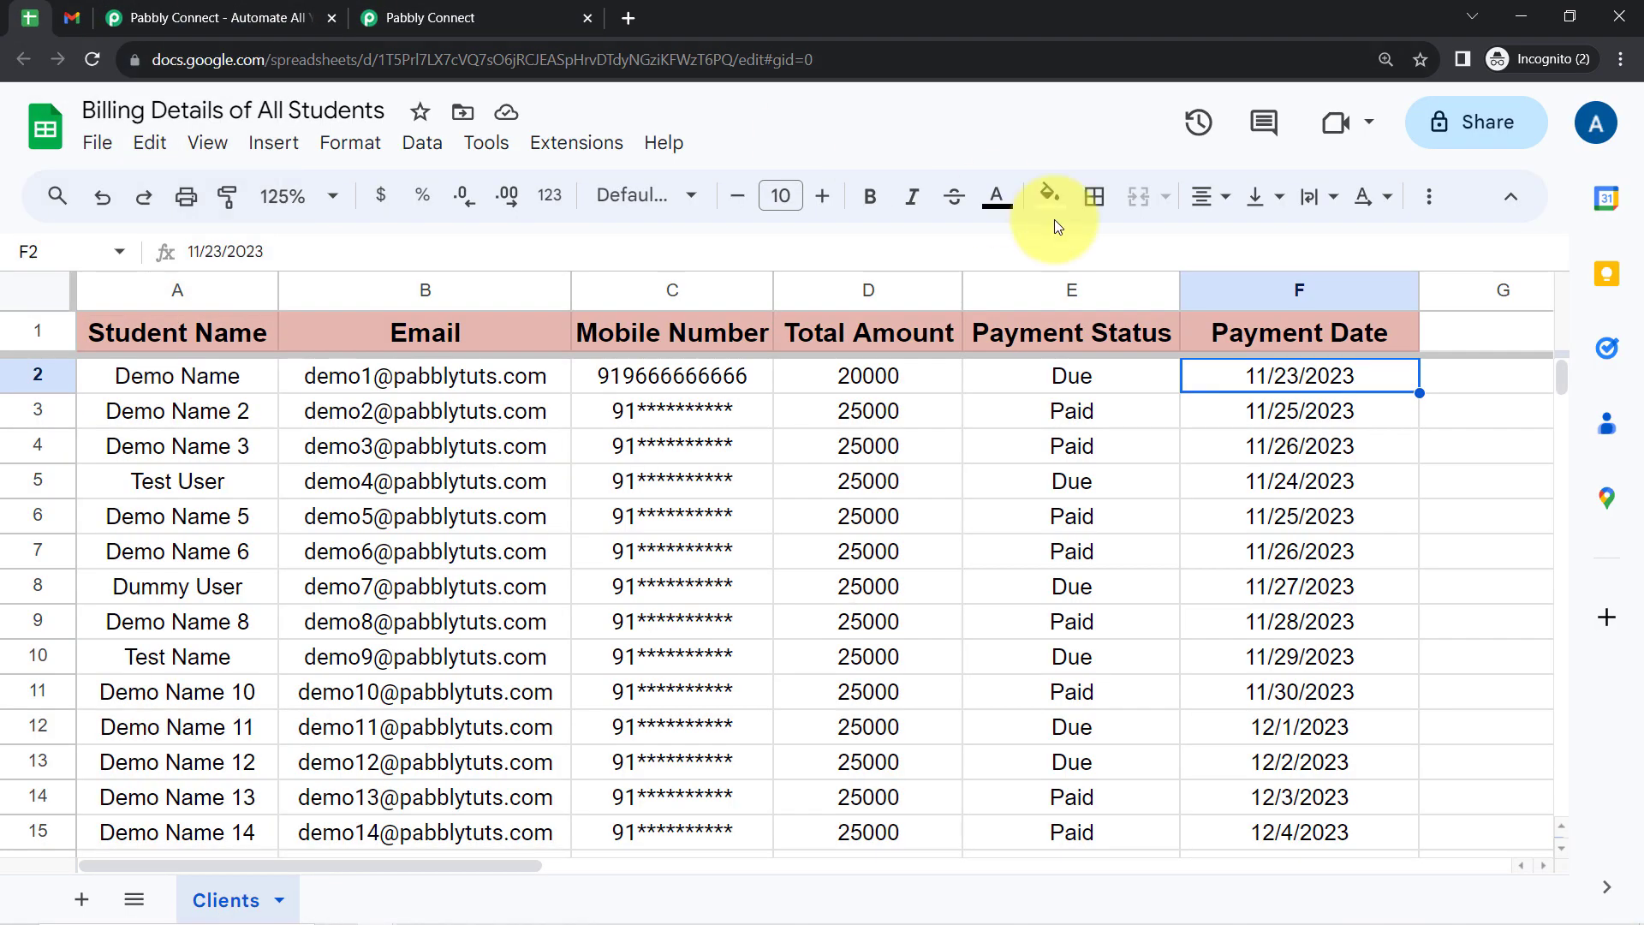
left_click(424, 17)
left_click(499, 633)
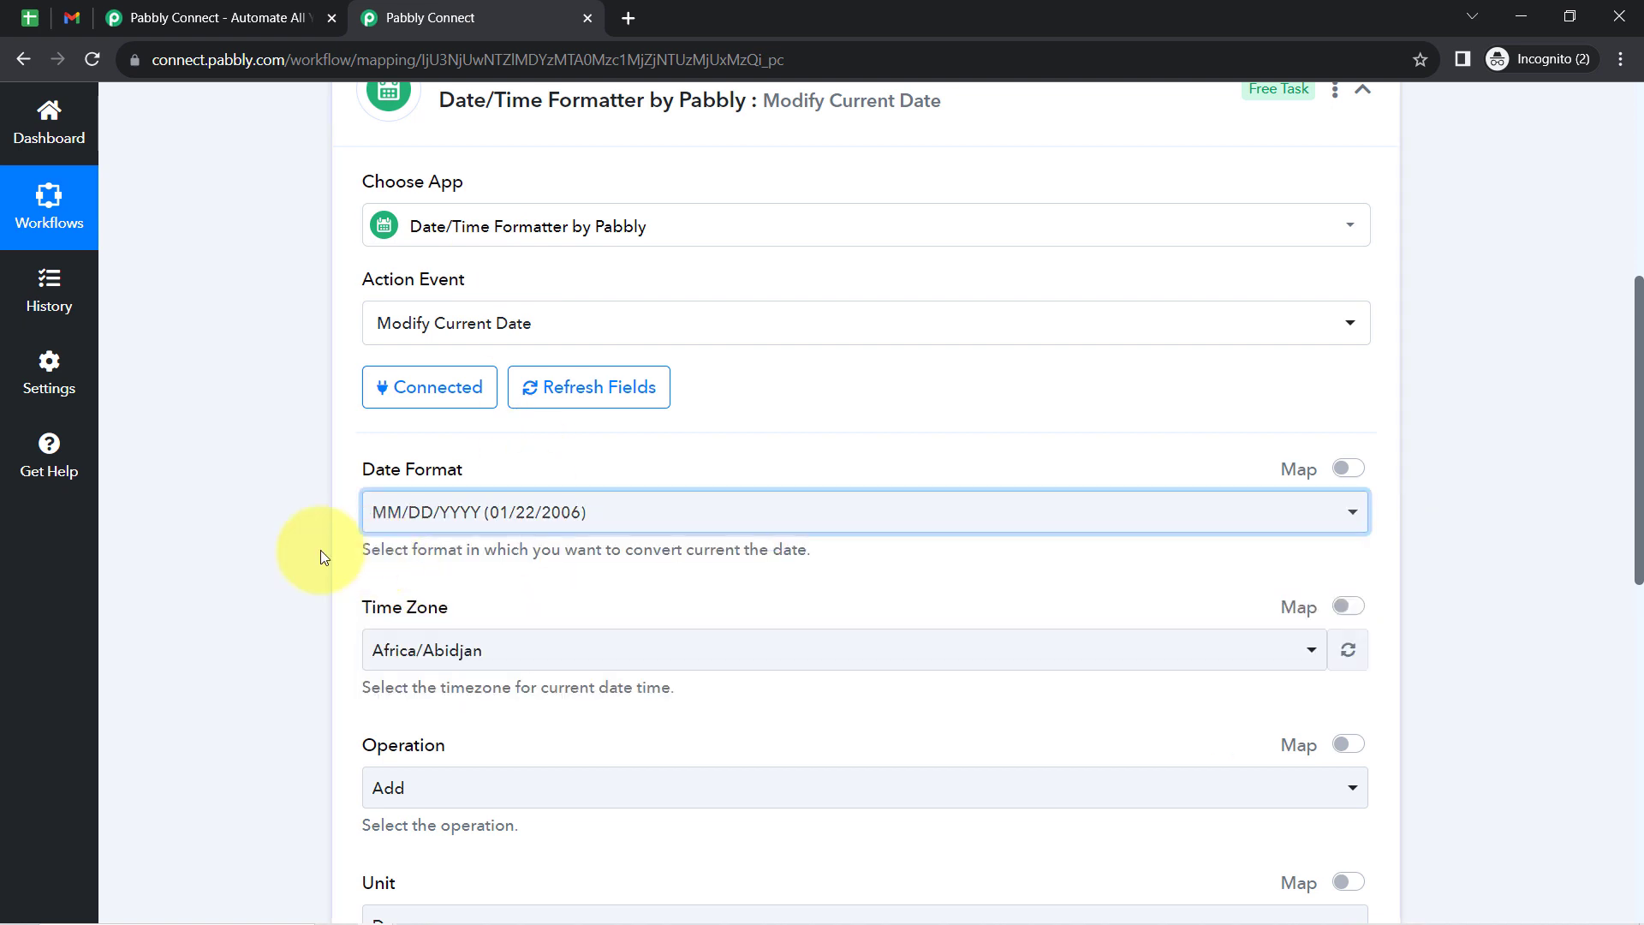
- Search the time zones for "asia/kolka" and set the Time Zone to Asia/Kolkata
scroll(320, 552, "down", 1)
scroll(320, 550, "down", 3)
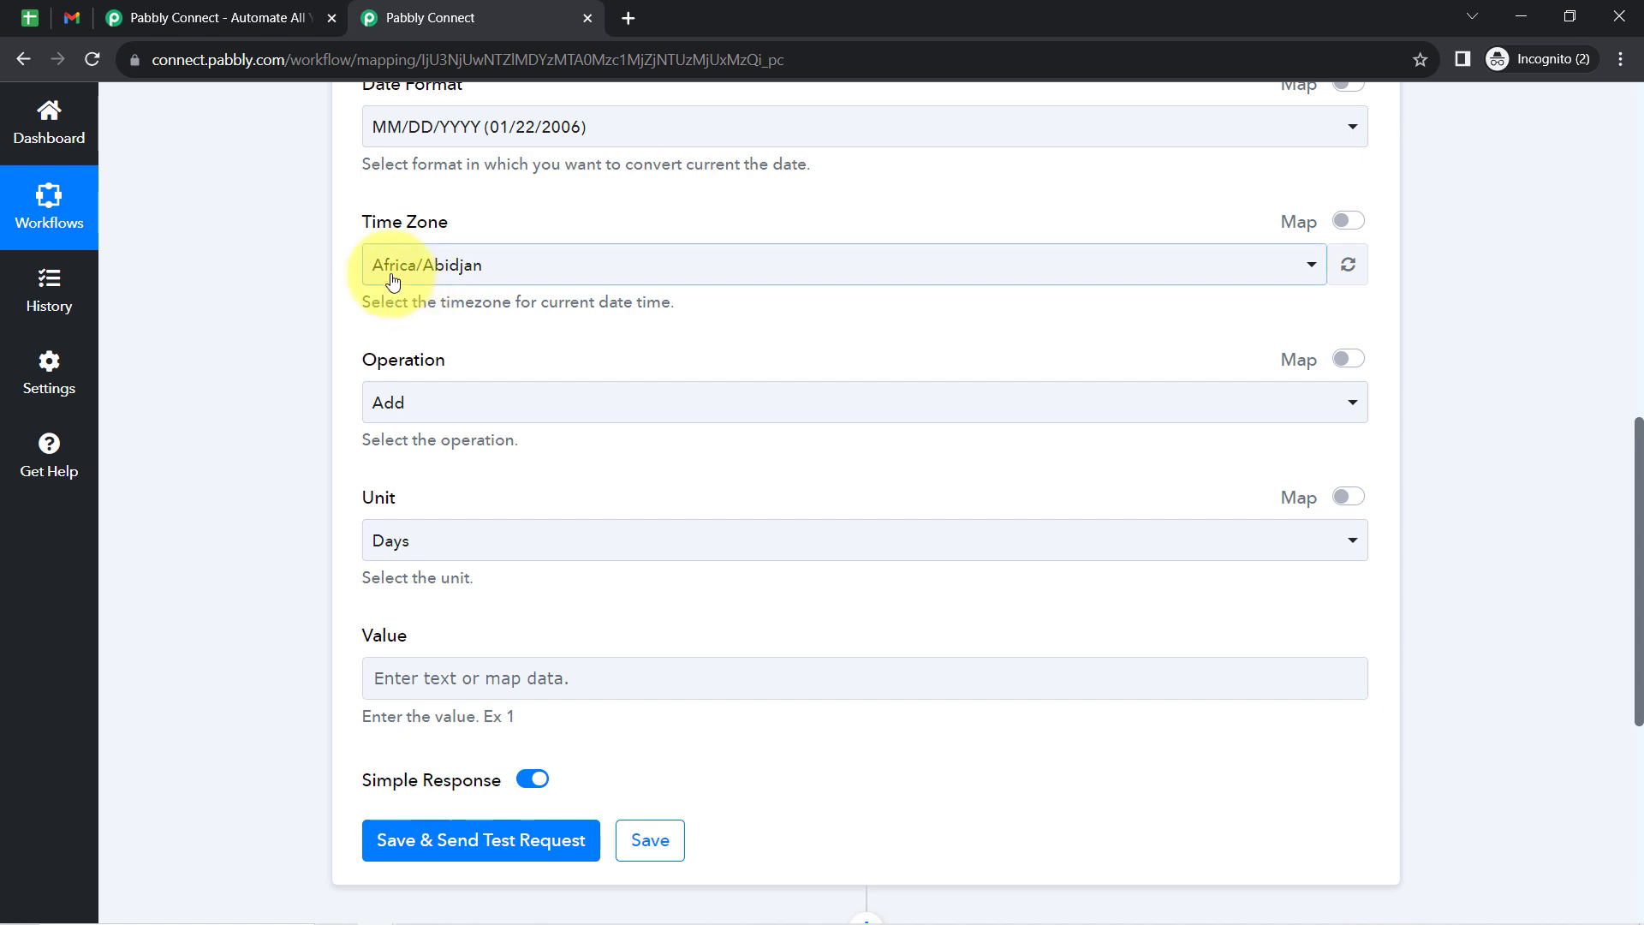
left_click(423, 274)
type("asi")
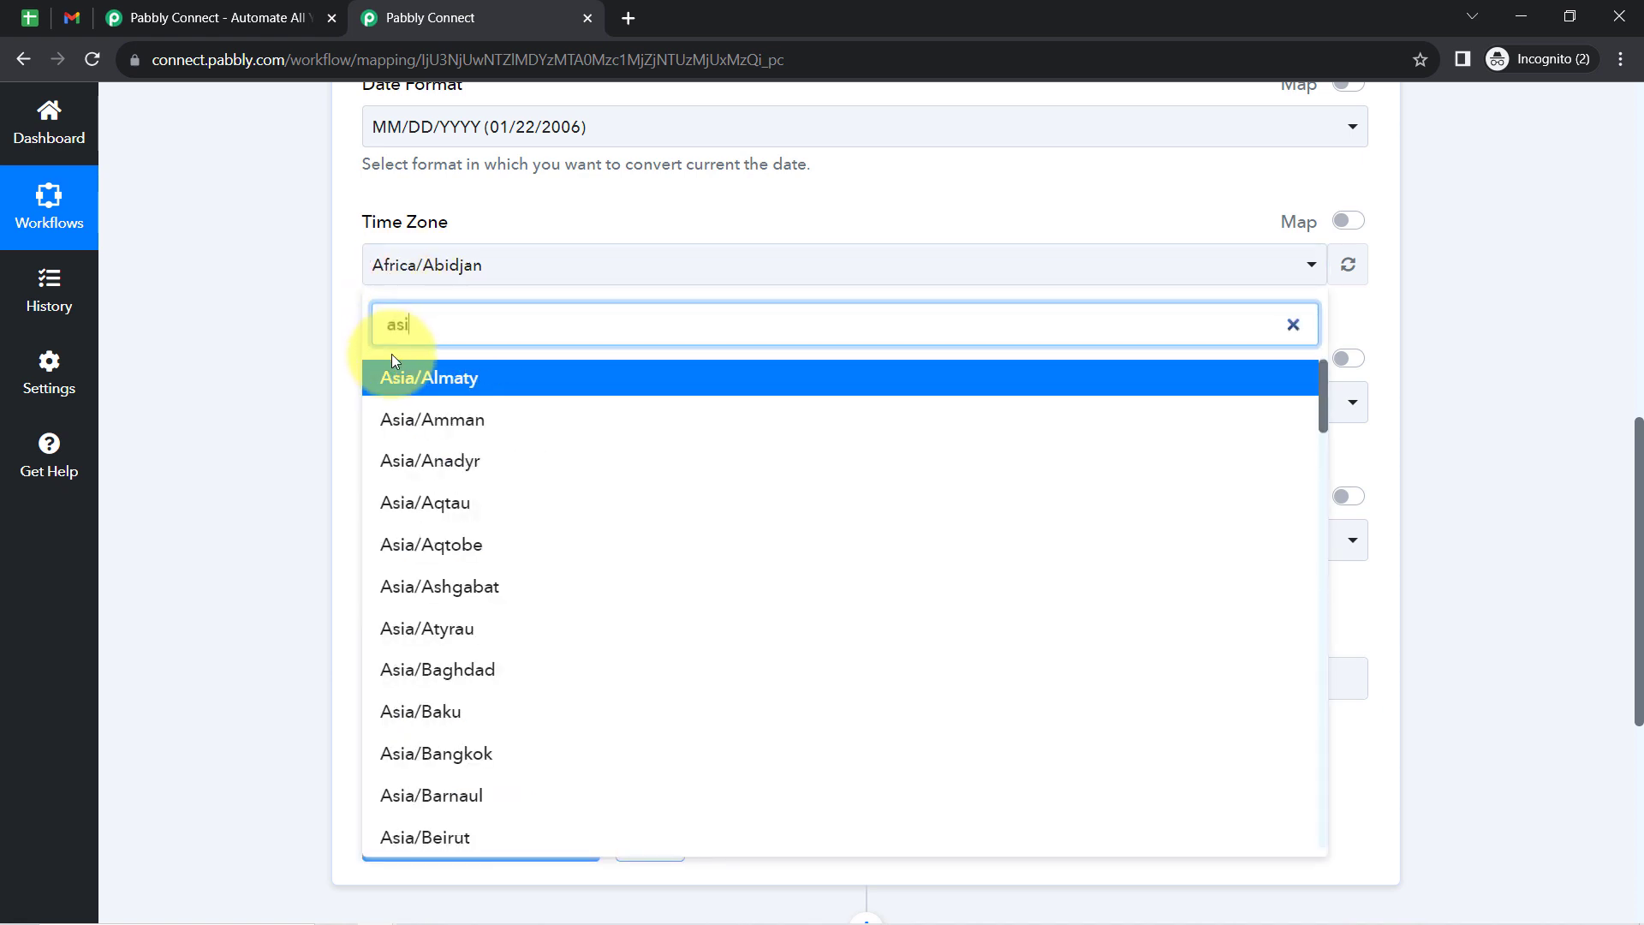
type("a/l")
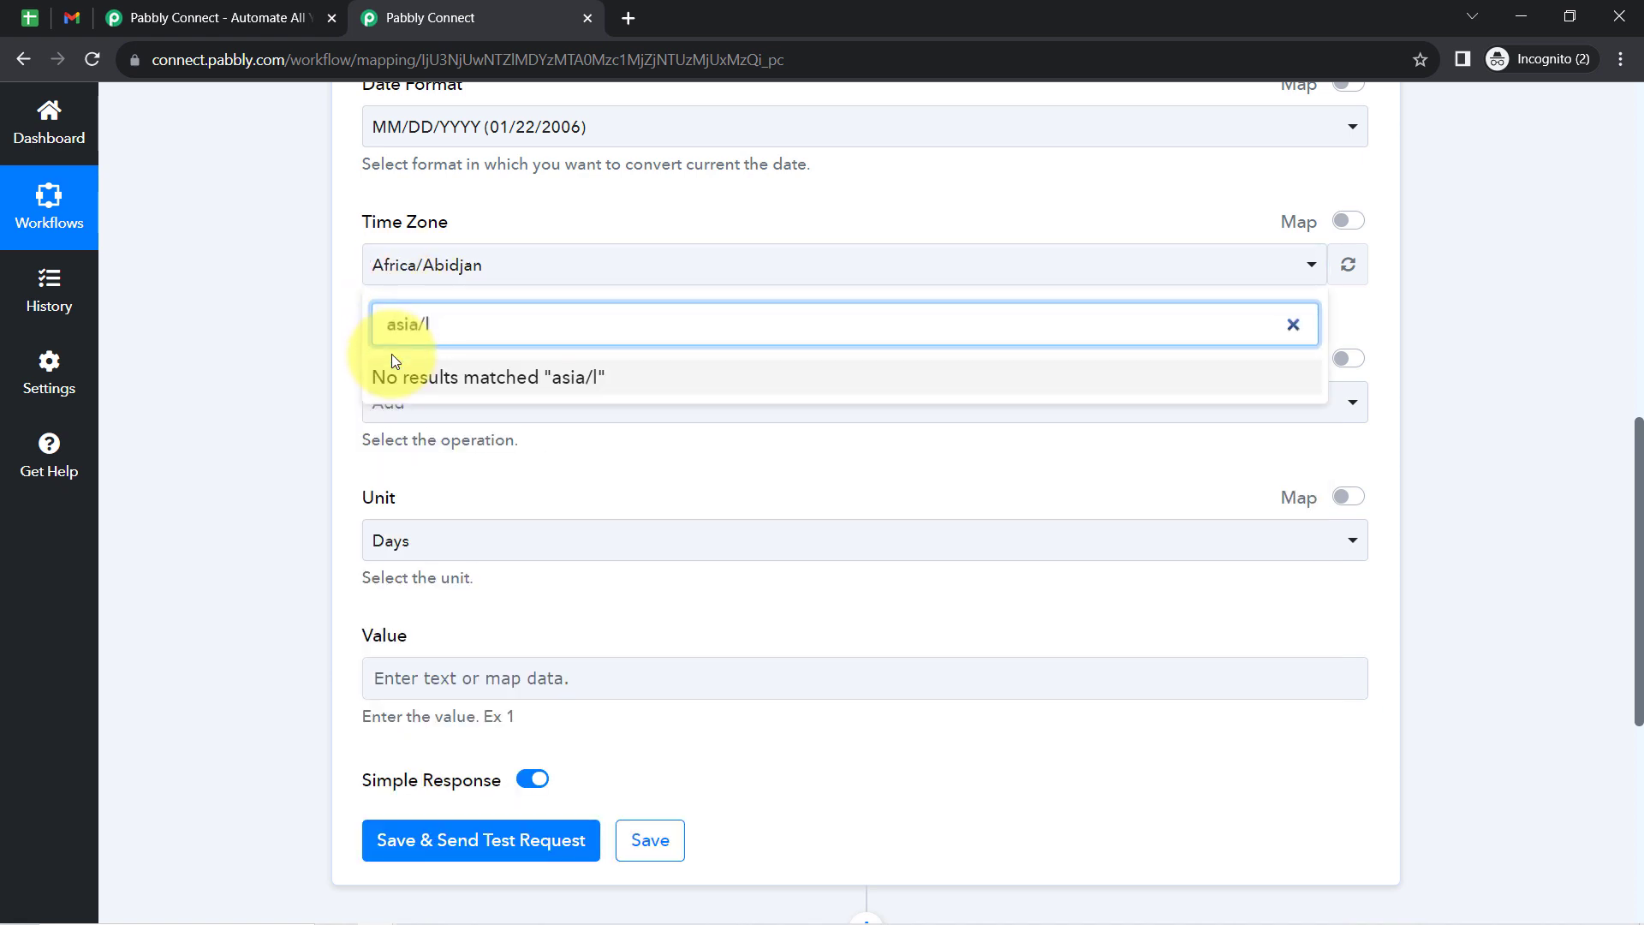
key("BackSpace")
type("kolka")
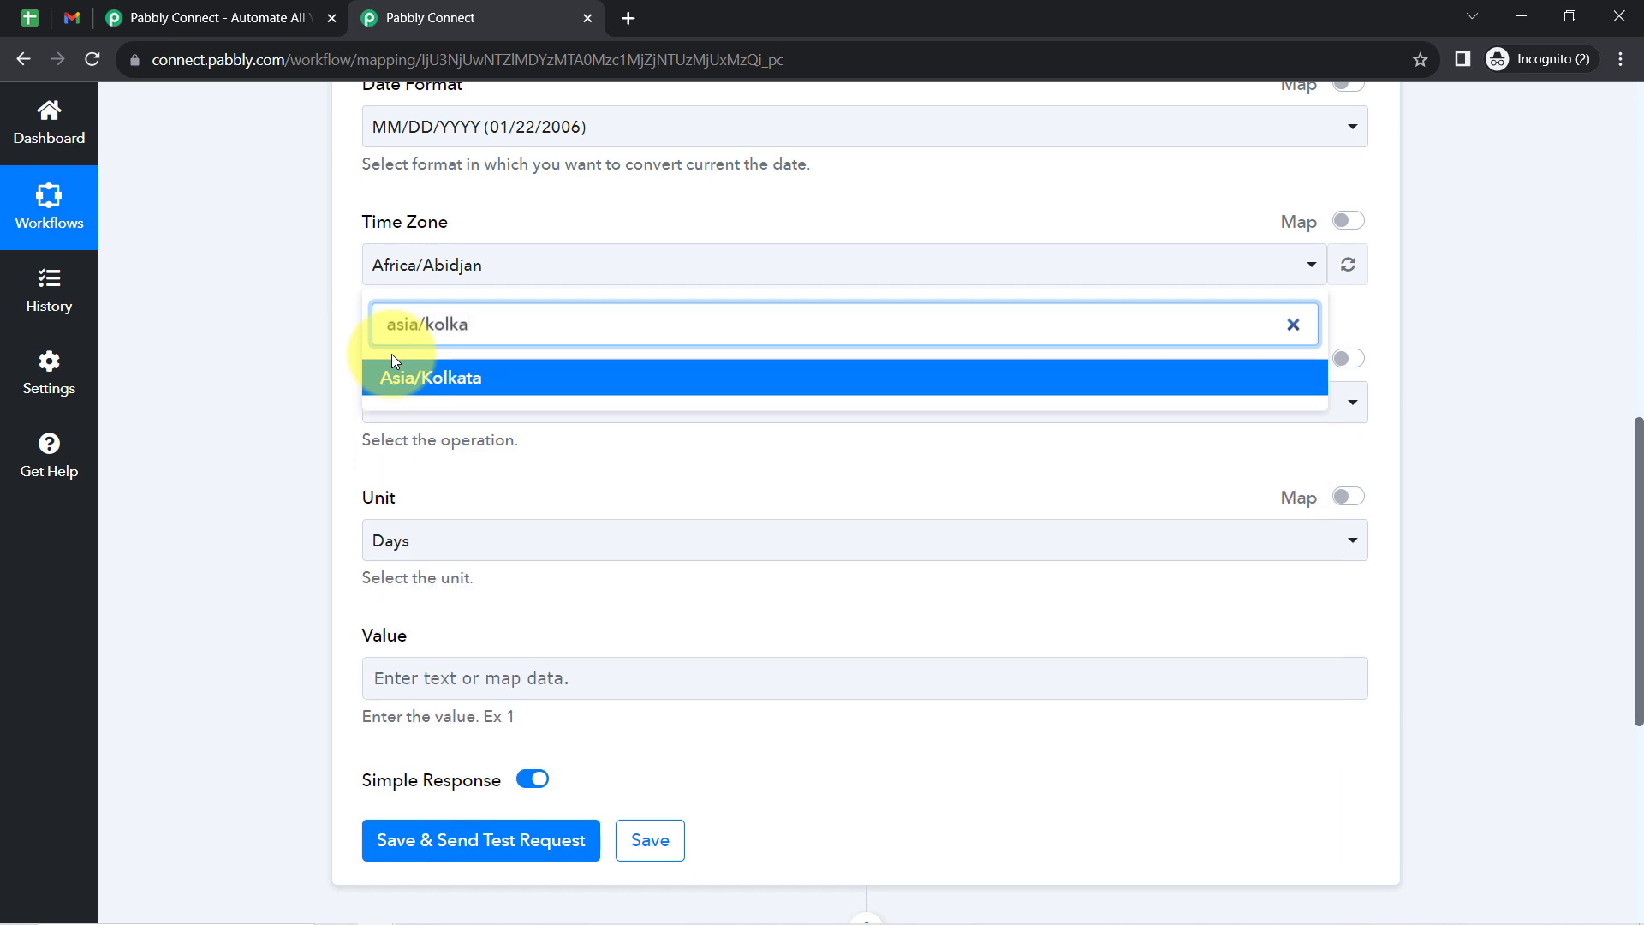
left_click(393, 385)
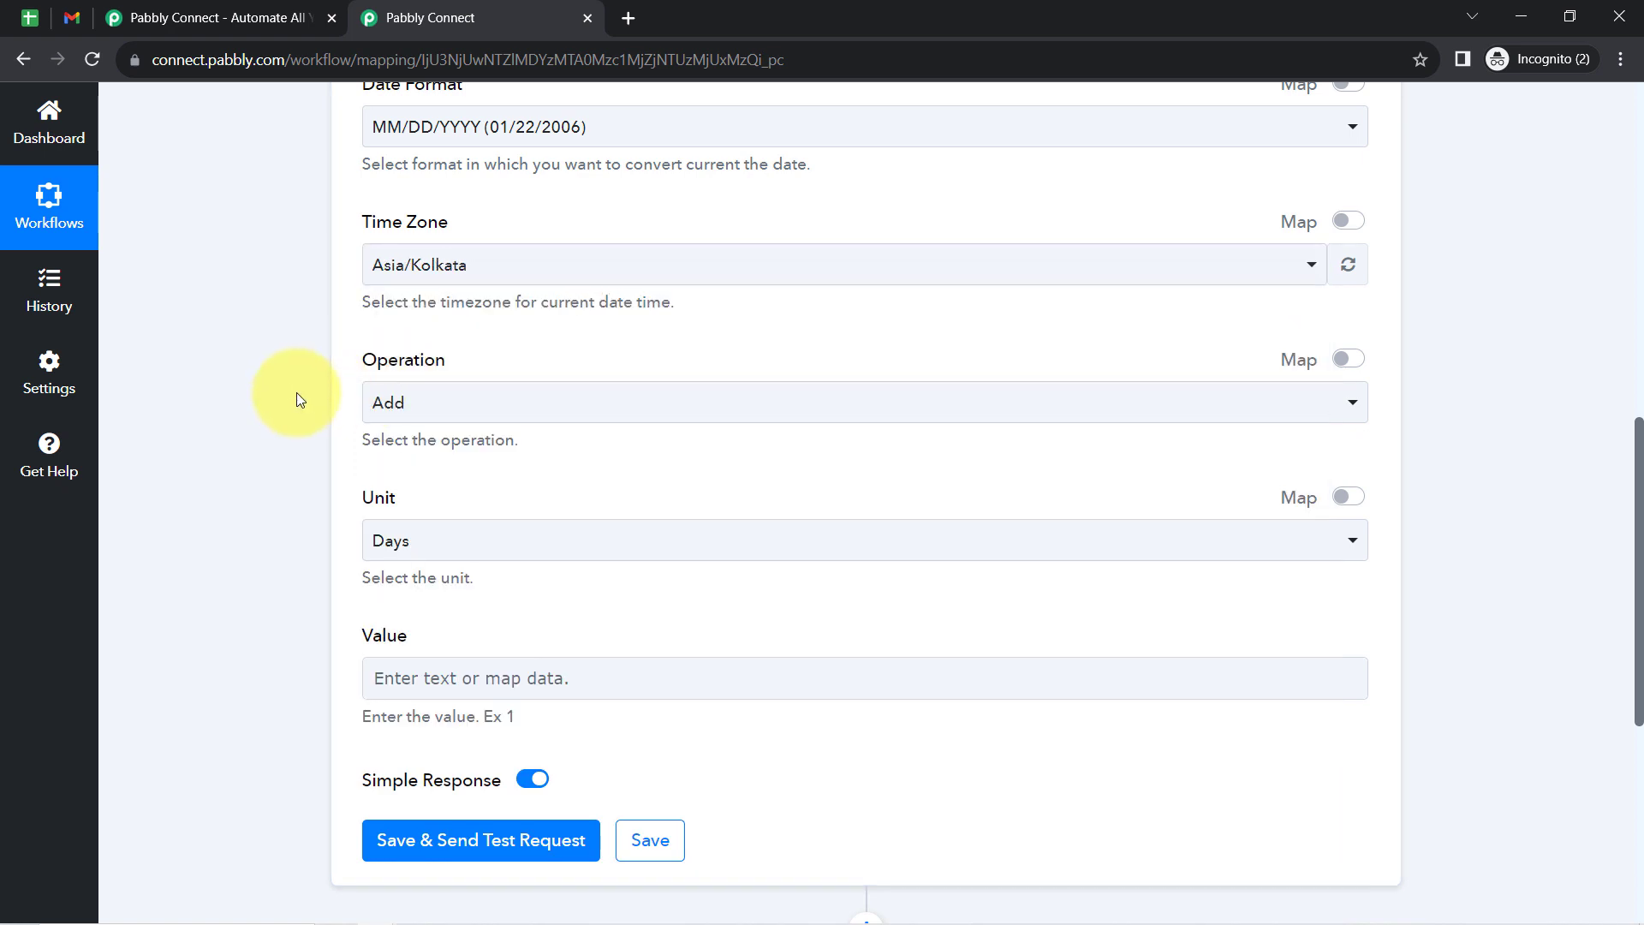
- Choose Add as the date operation and Days as its unit
left_click_drag(384, 367, 456, 373)
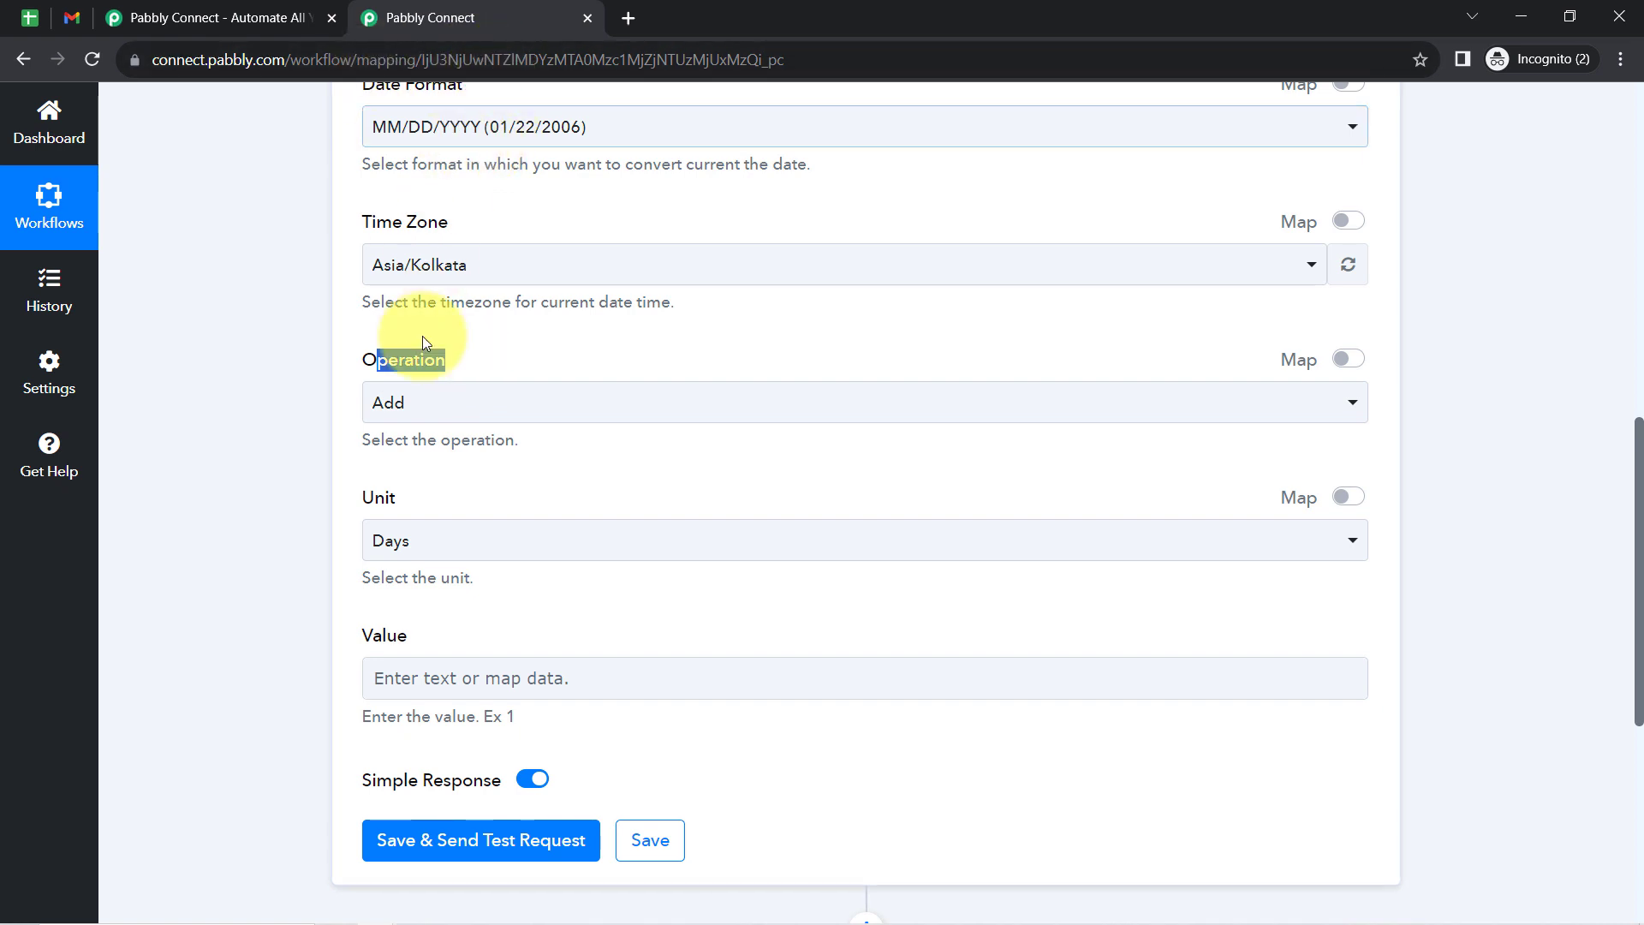
left_click(417, 401)
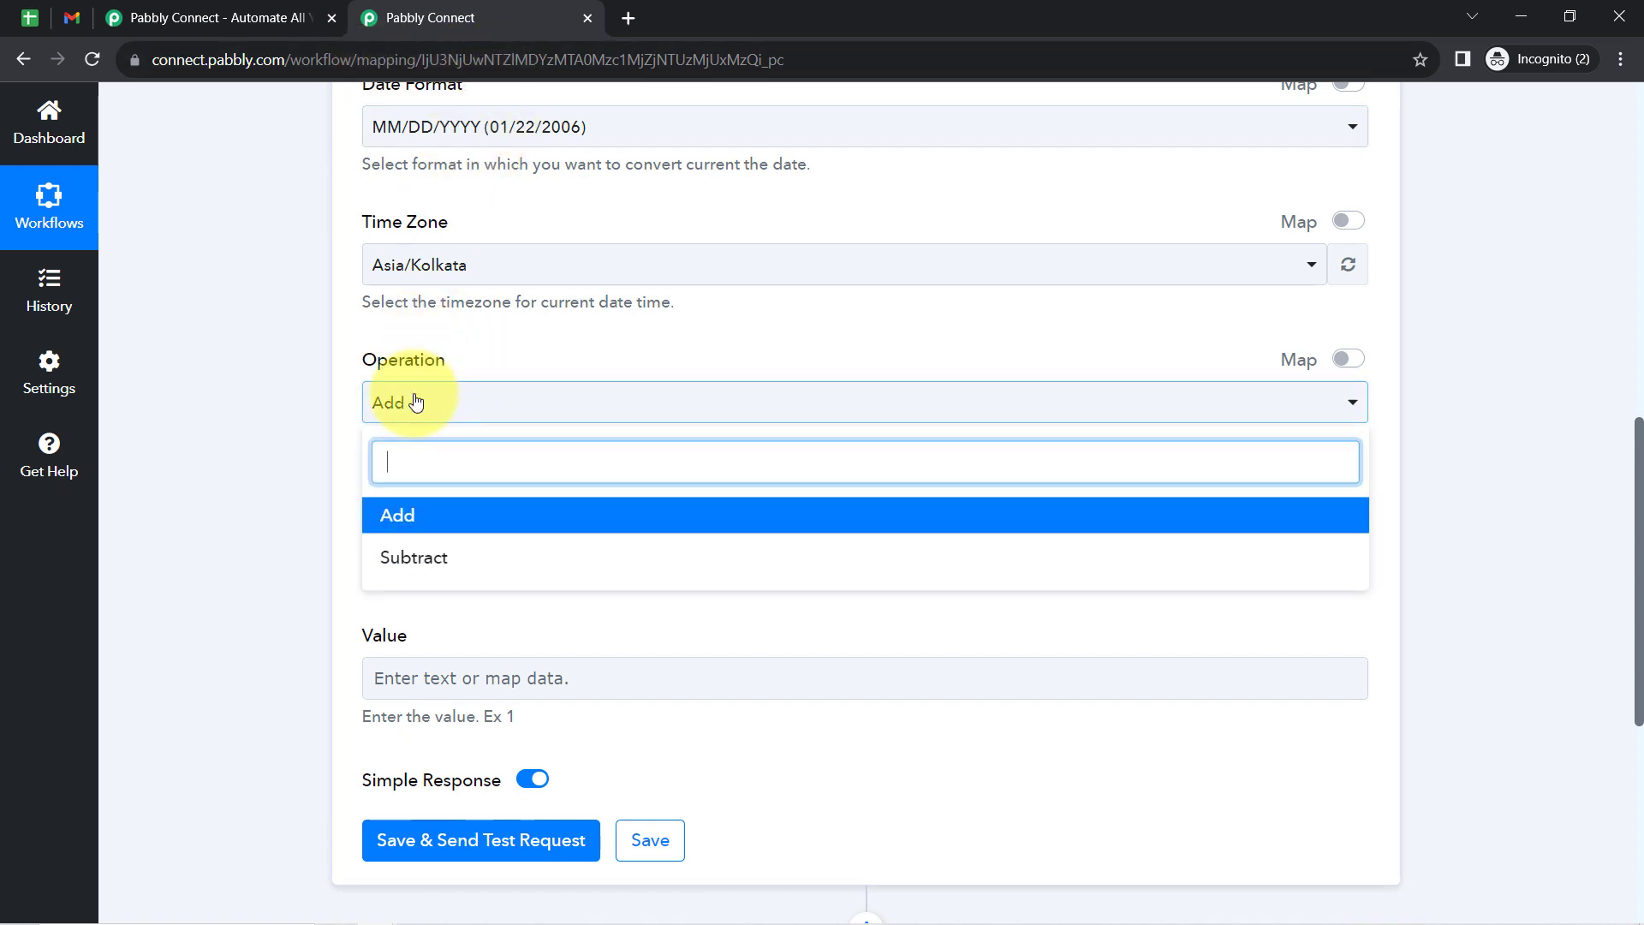
left_click(415, 517)
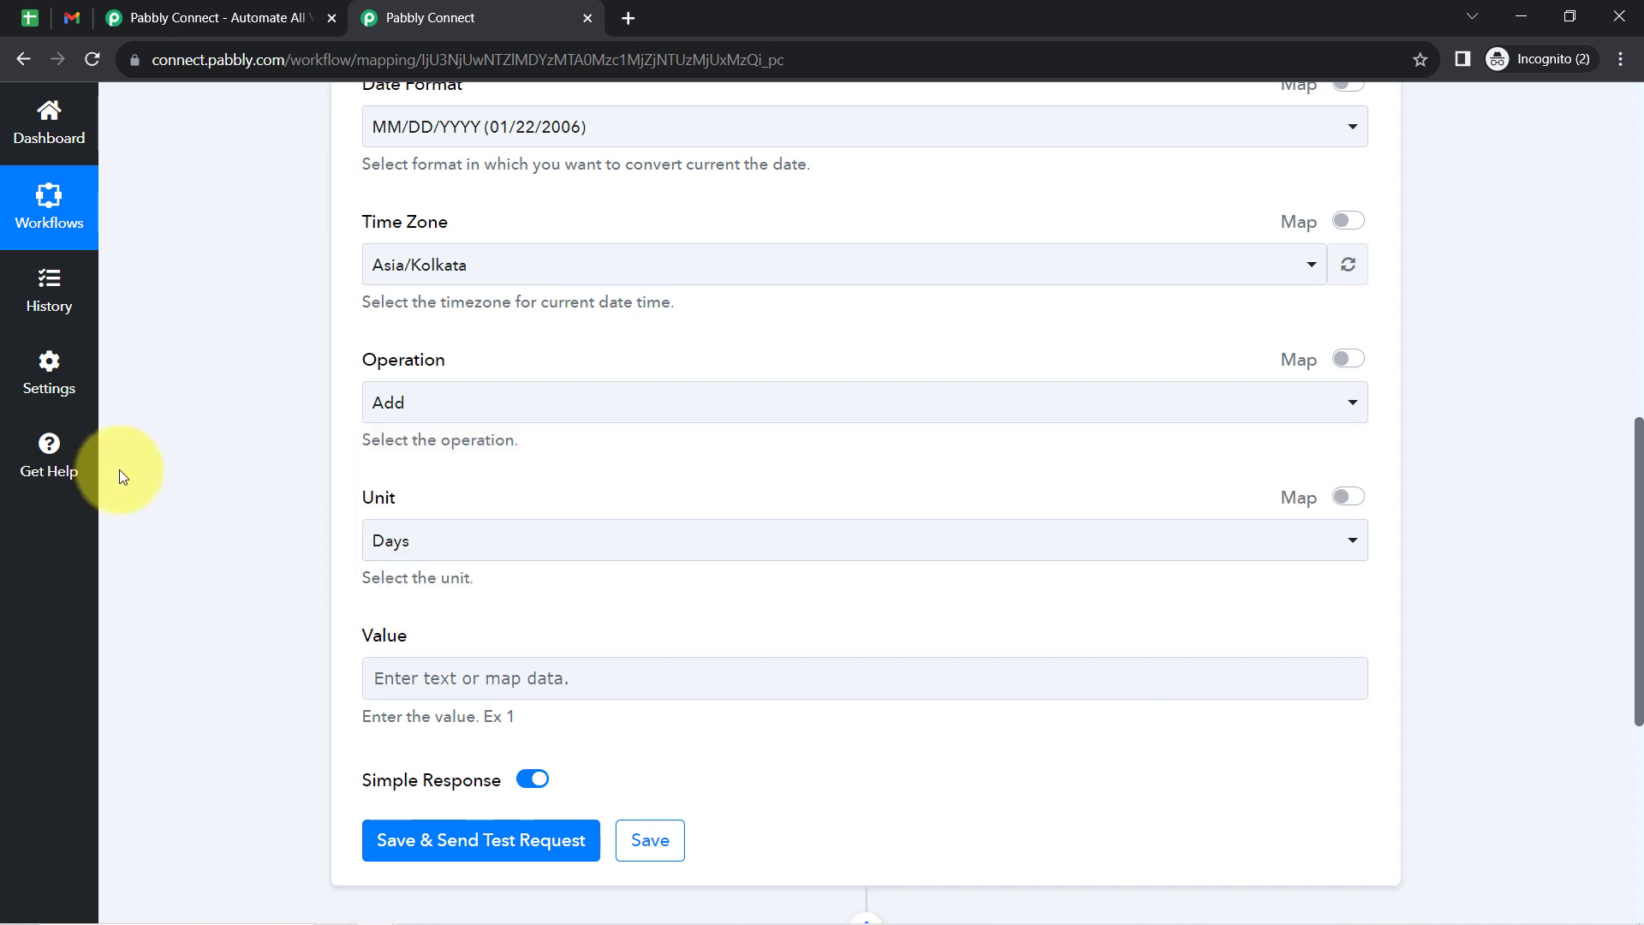
left_click(387, 550)
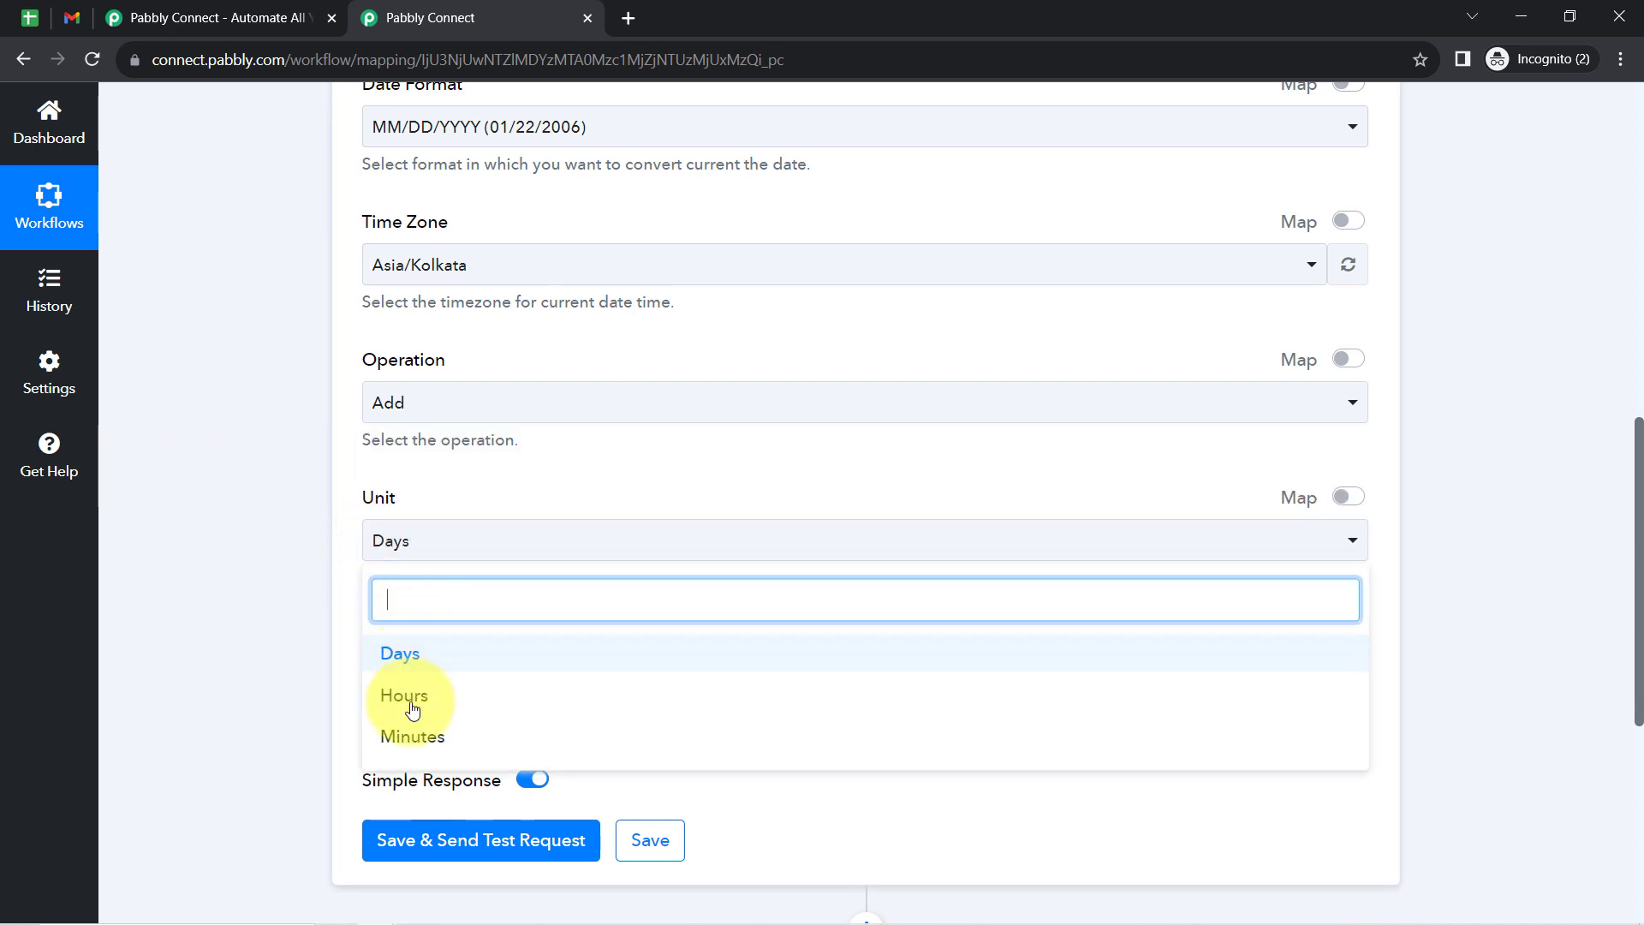
left_click(400, 657)
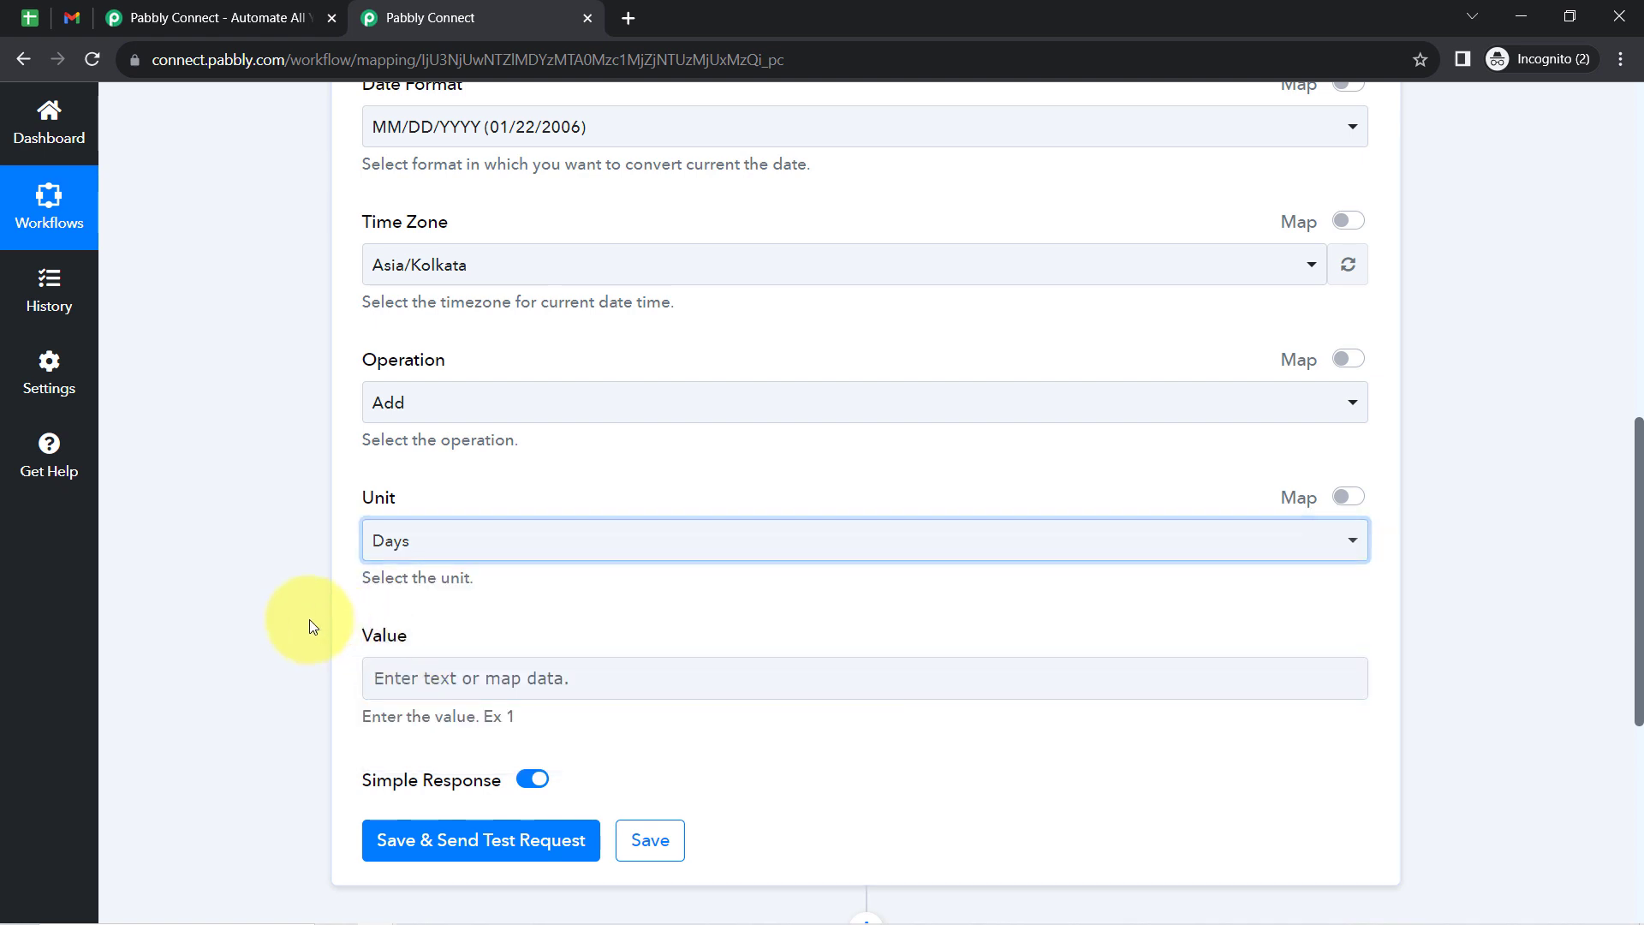
- Set the number of days to add to 3, then save the step and send a test request
scroll(309, 619, "down", 2)
scroll(343, 548, "down", 2)
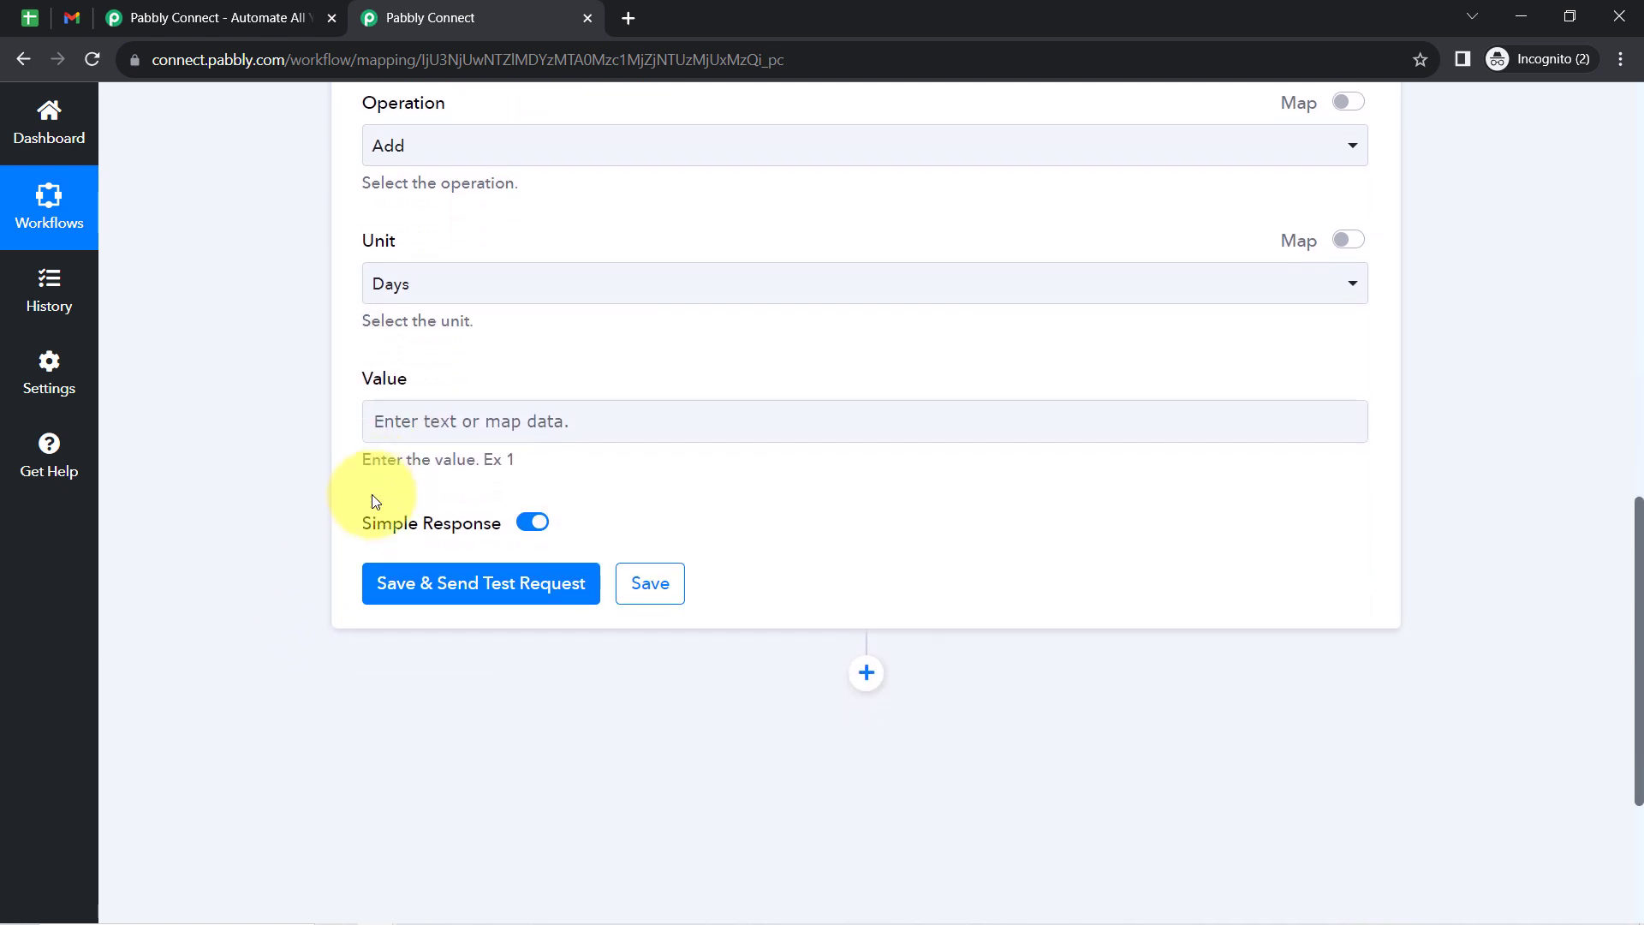
left_click(376, 333)
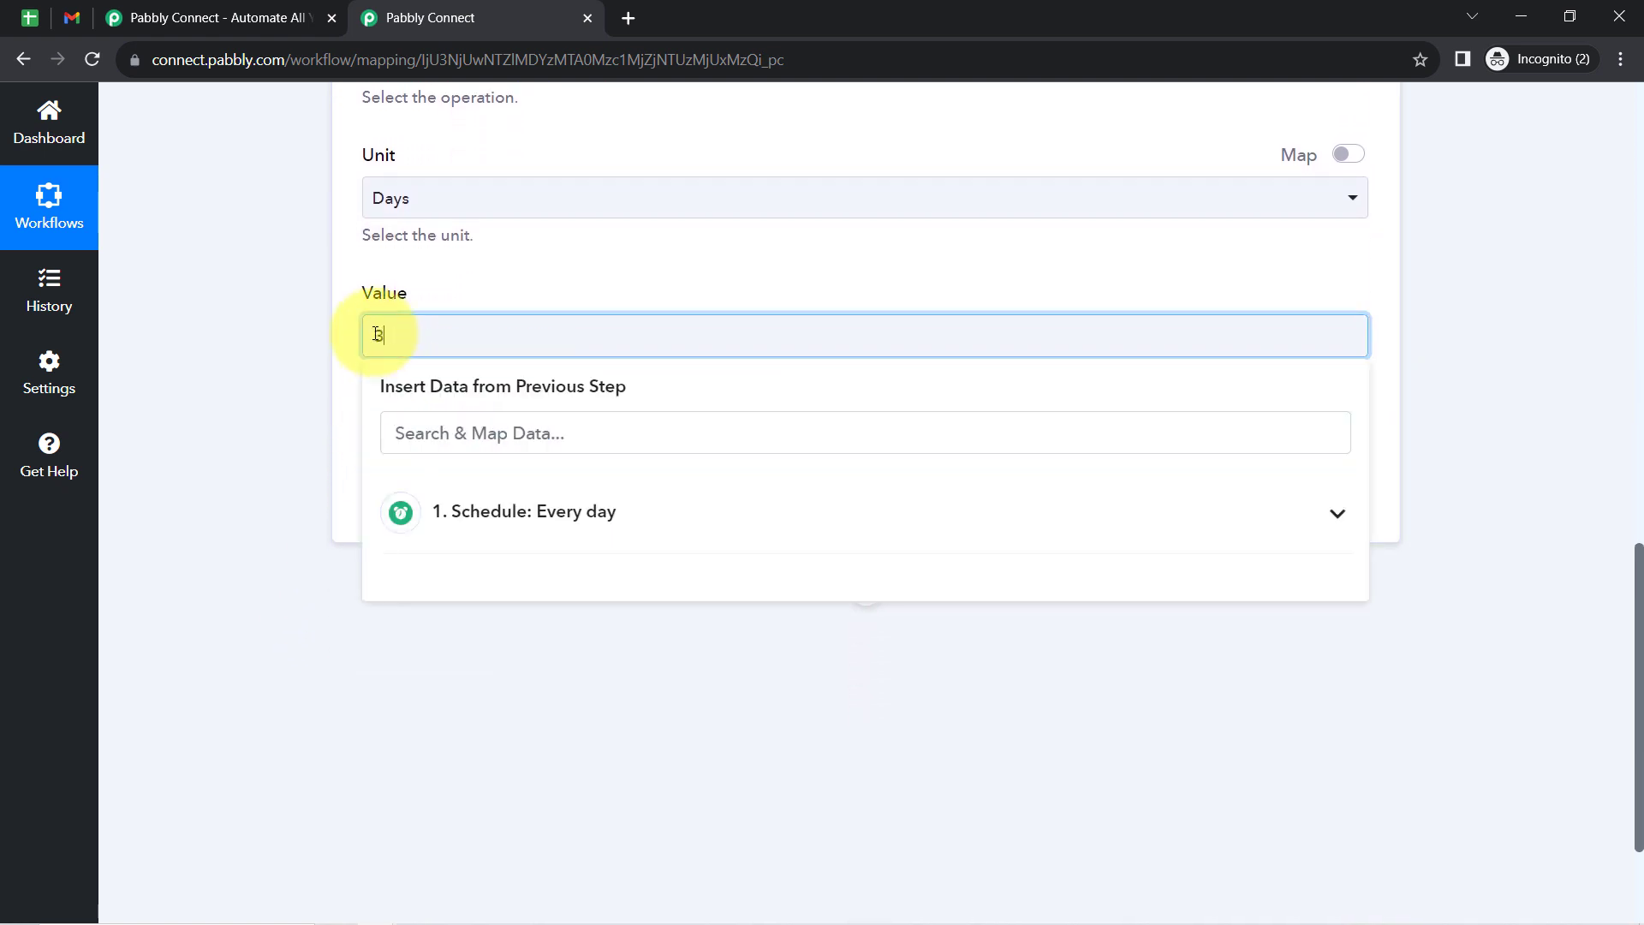
left_click(299, 424)
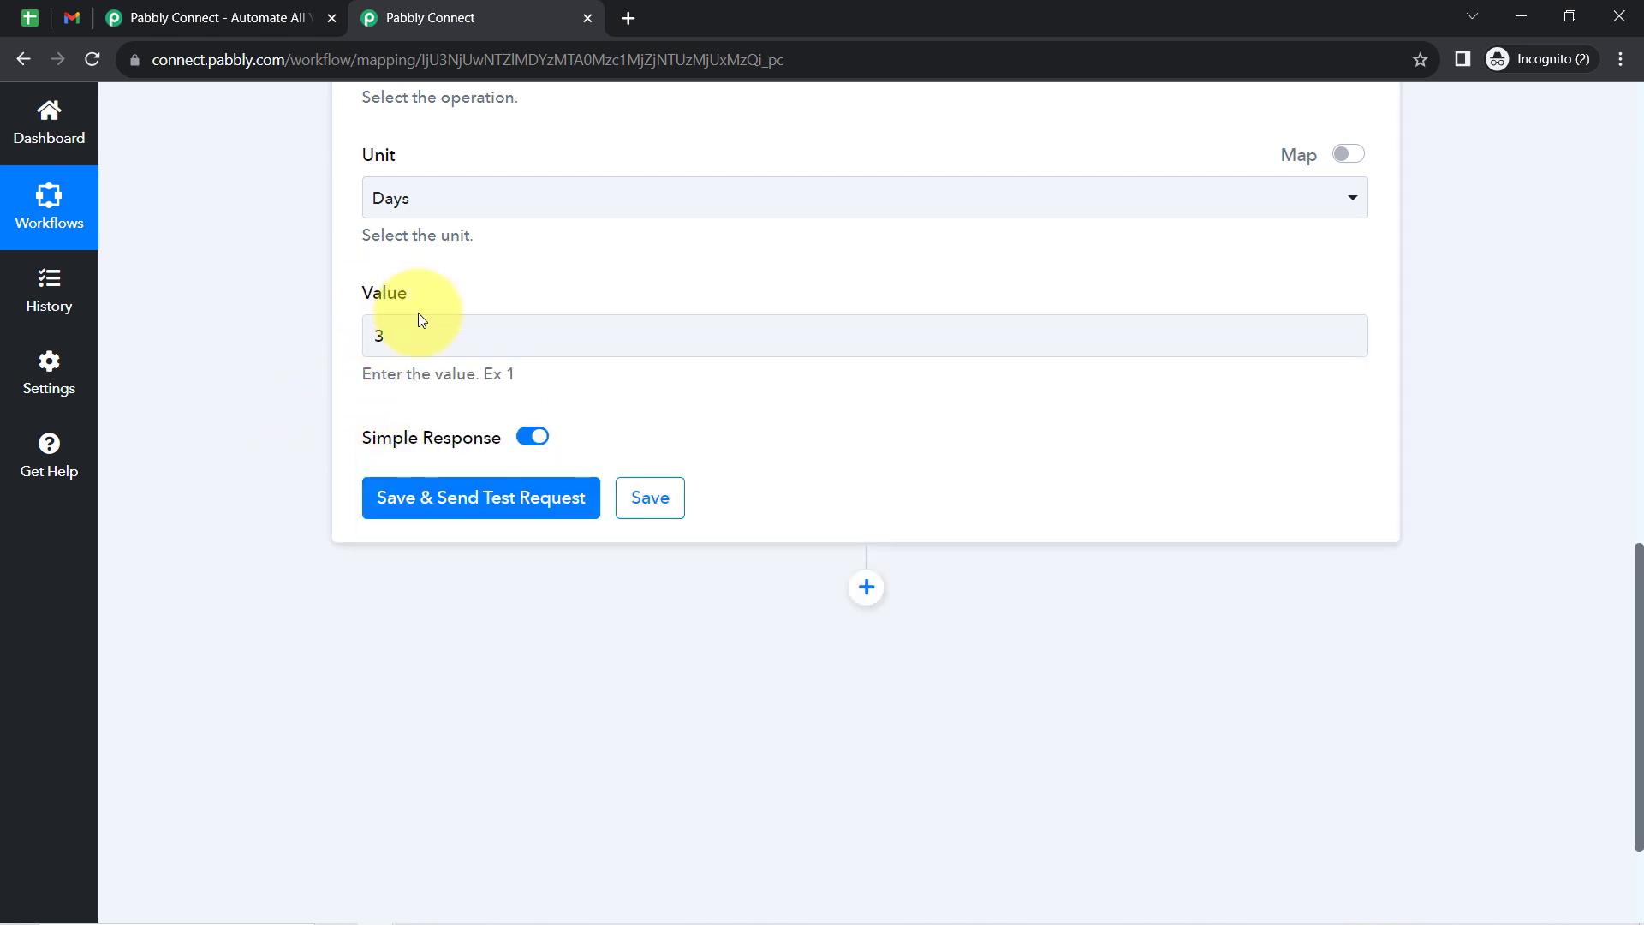
left_click(465, 506)
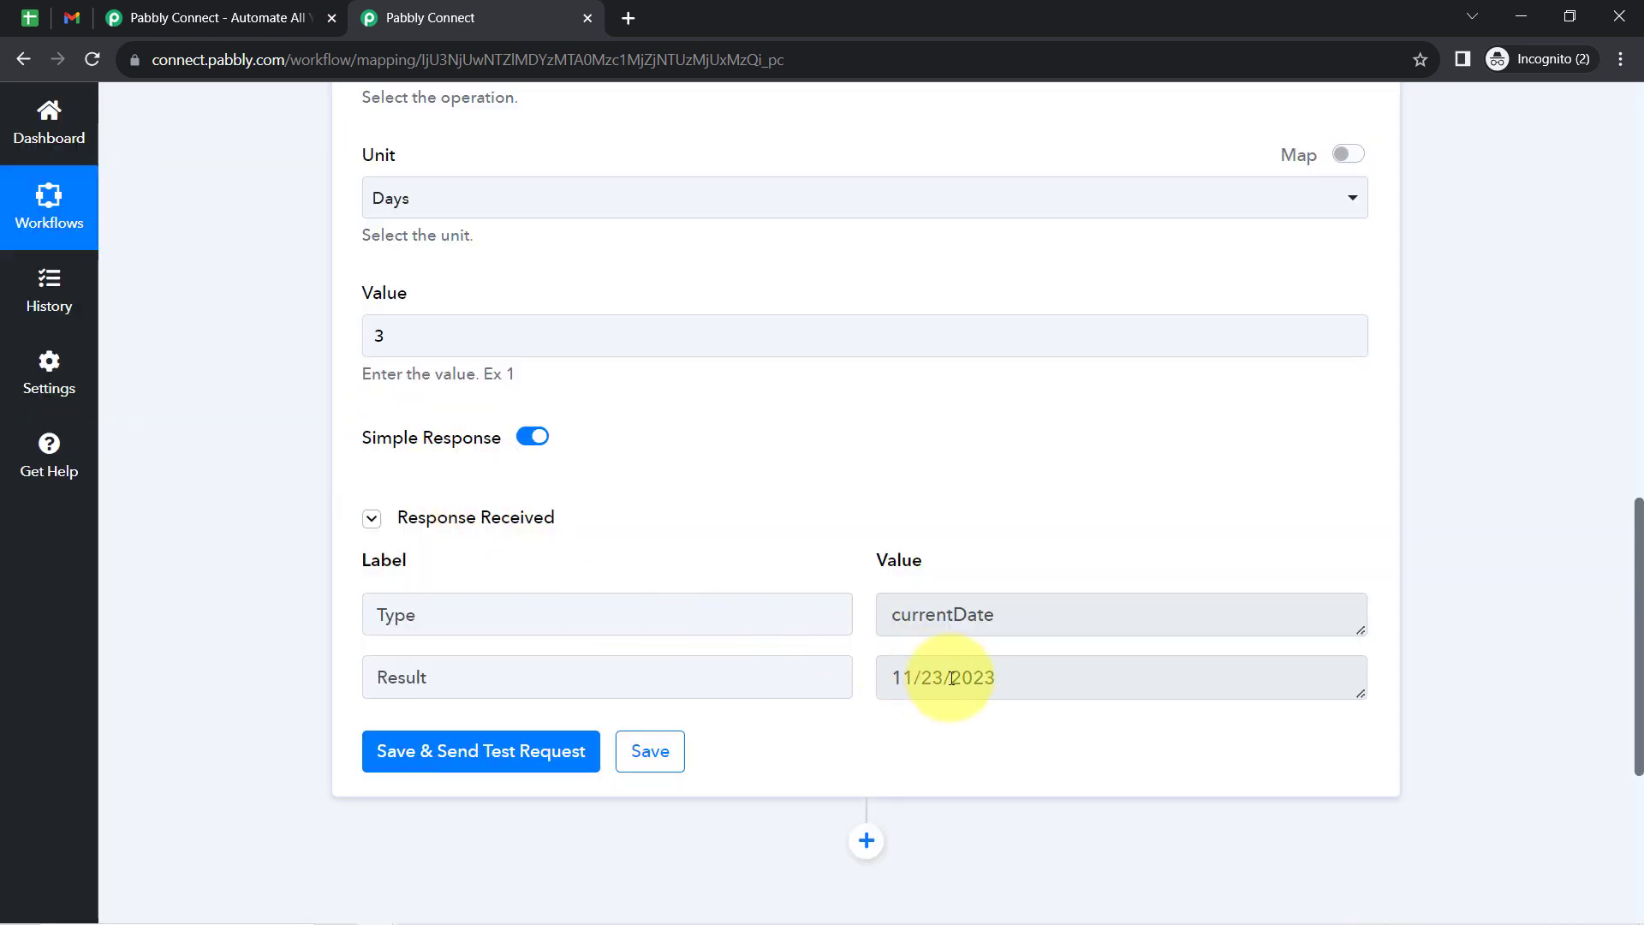
- Examine the result date in the received response and compare it with the computer's current date
left_click_drag(993, 679, 915, 680)
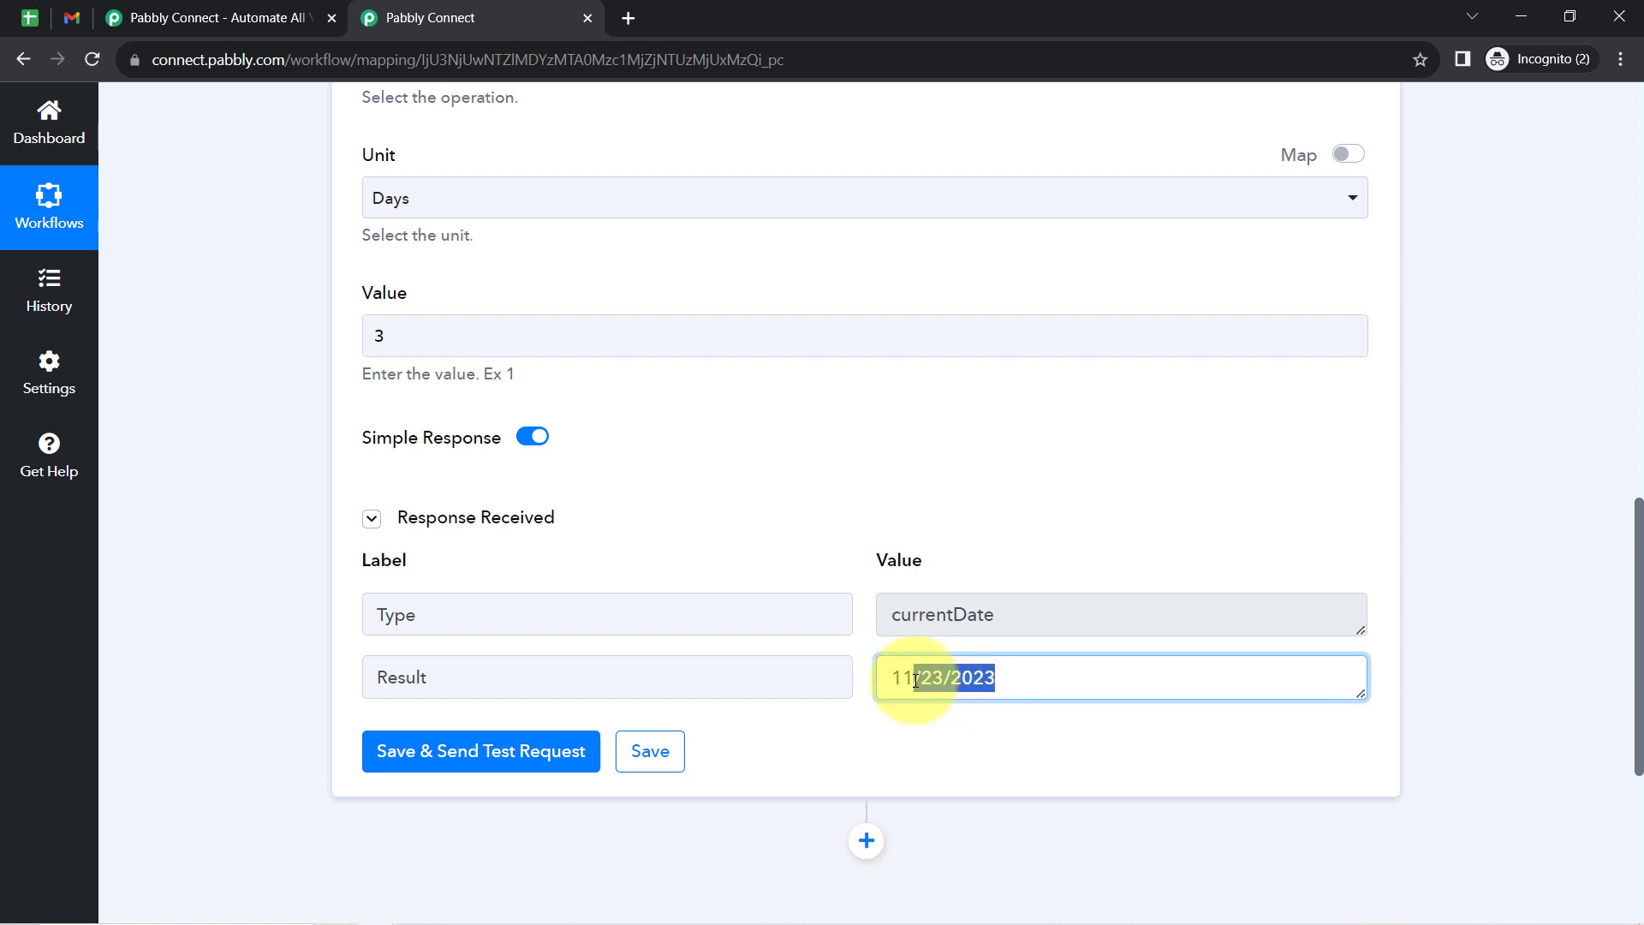
left_click(924, 665)
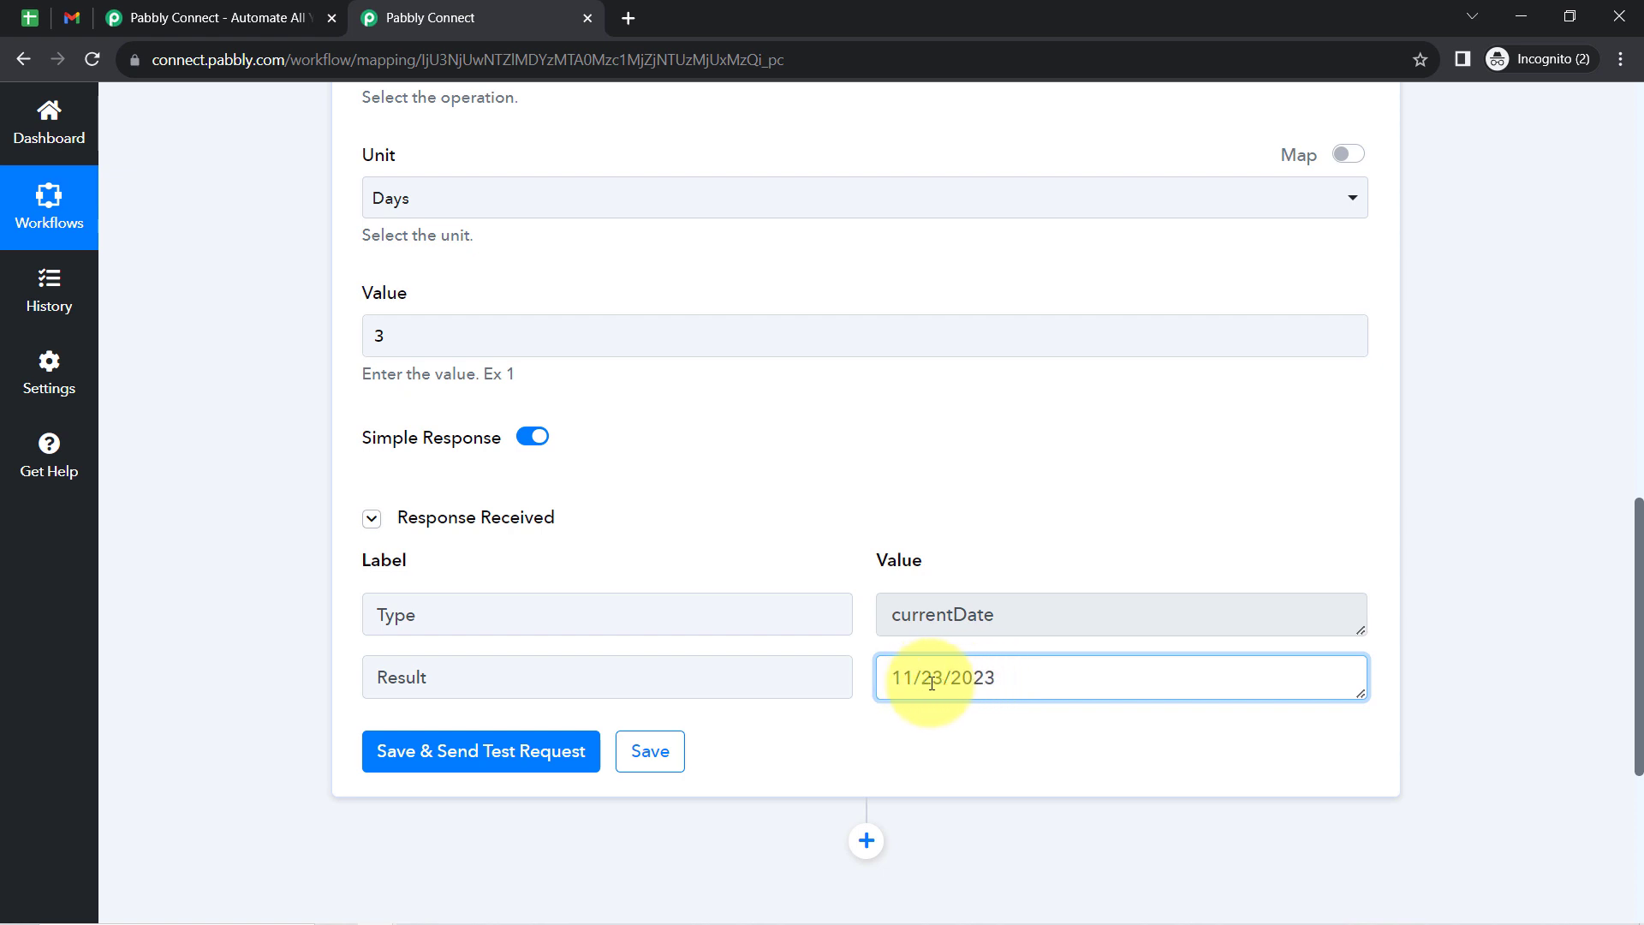
left_click_drag(932, 682, 891, 683)
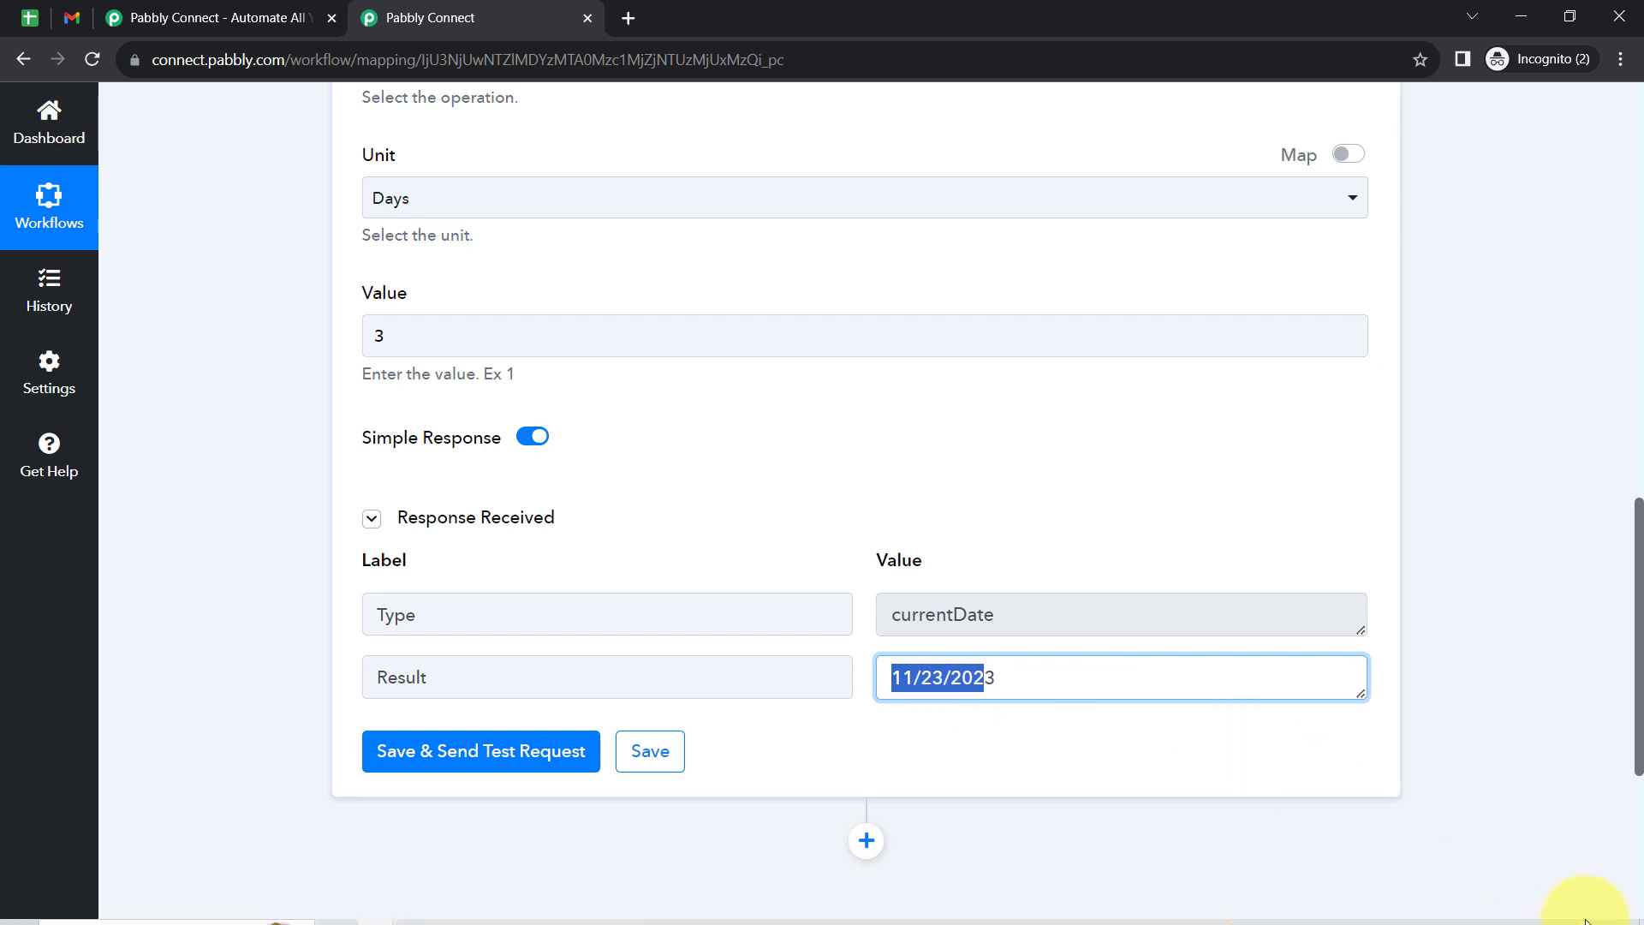
mouse_move(1558, 918)
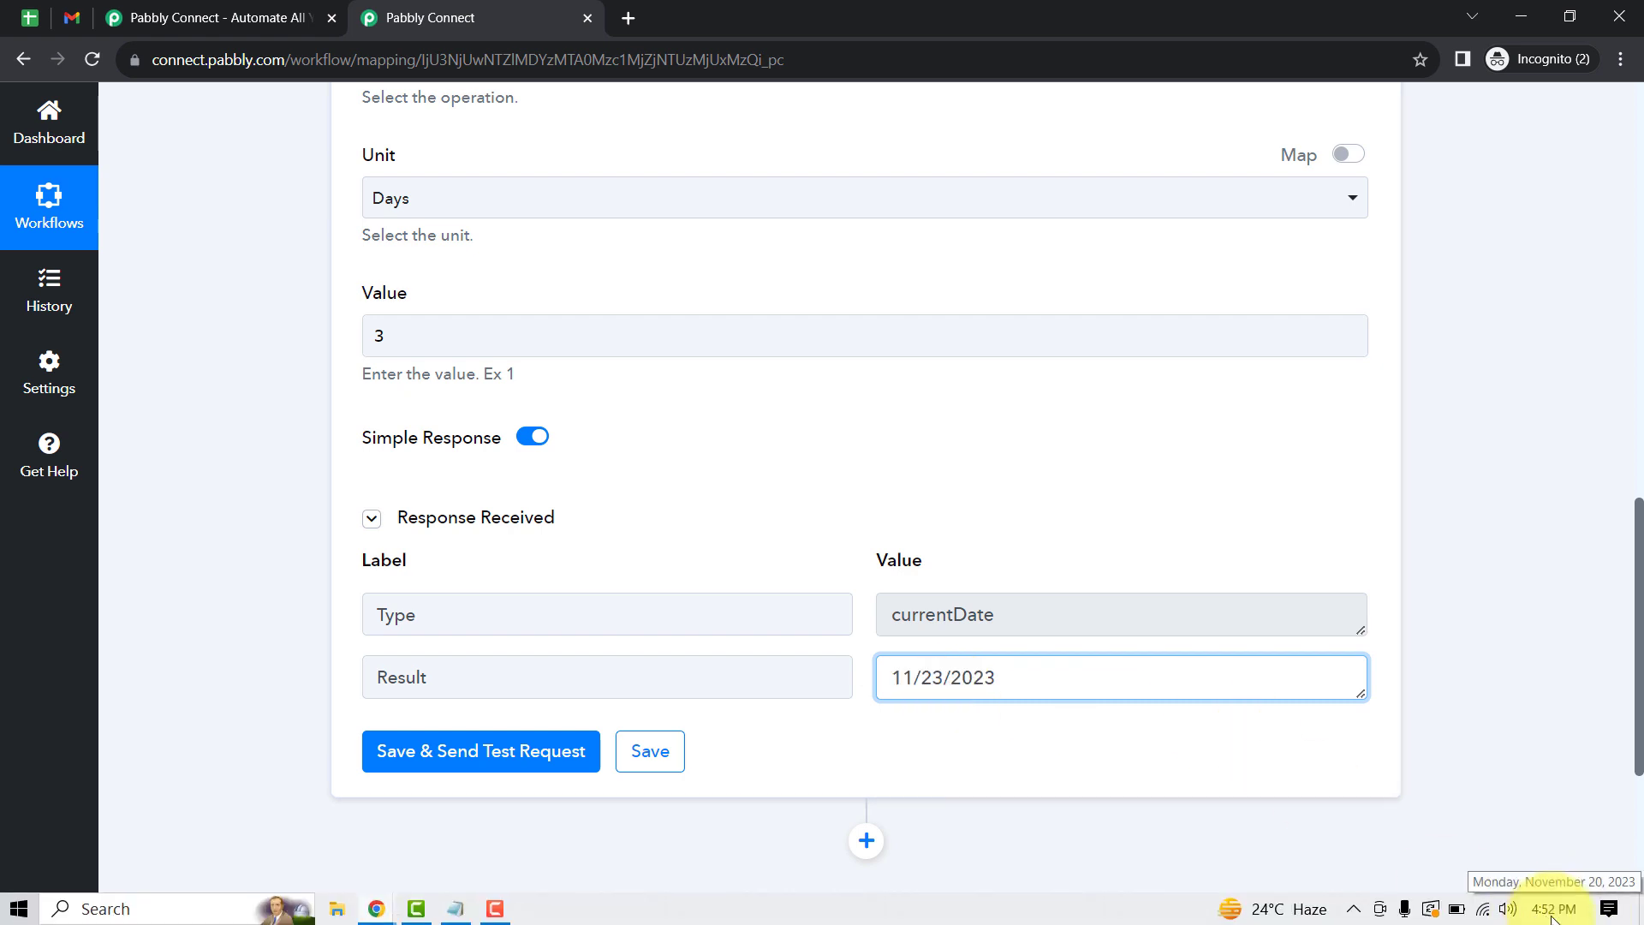
left_click_drag(913, 678, 1031, 684)
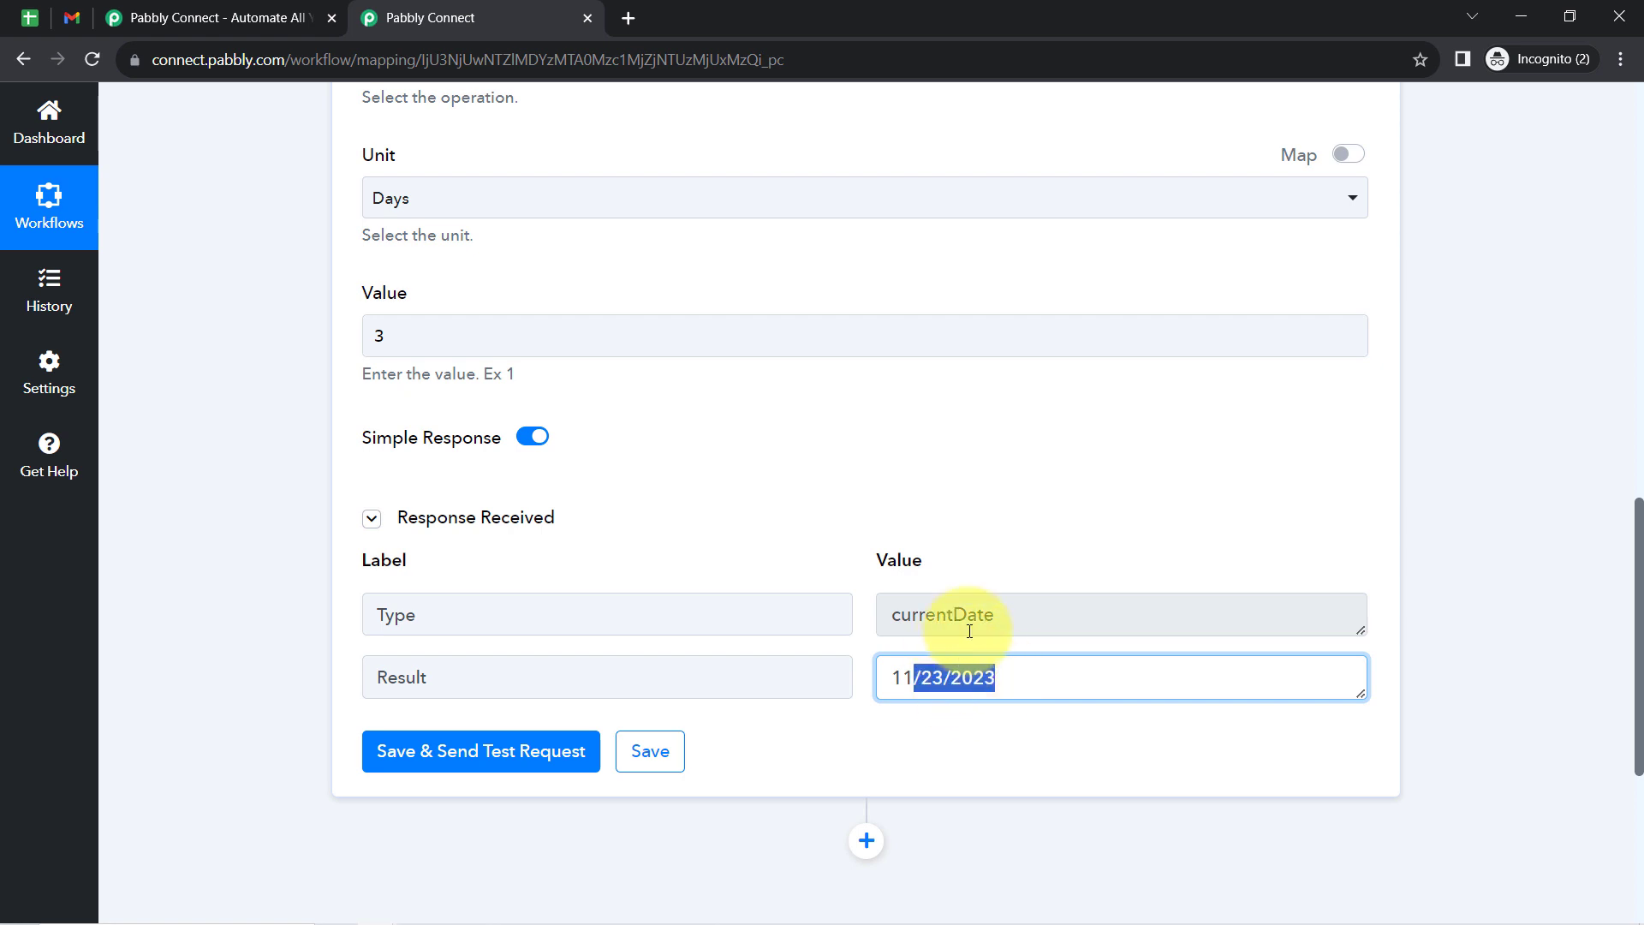
left_click(743, 486)
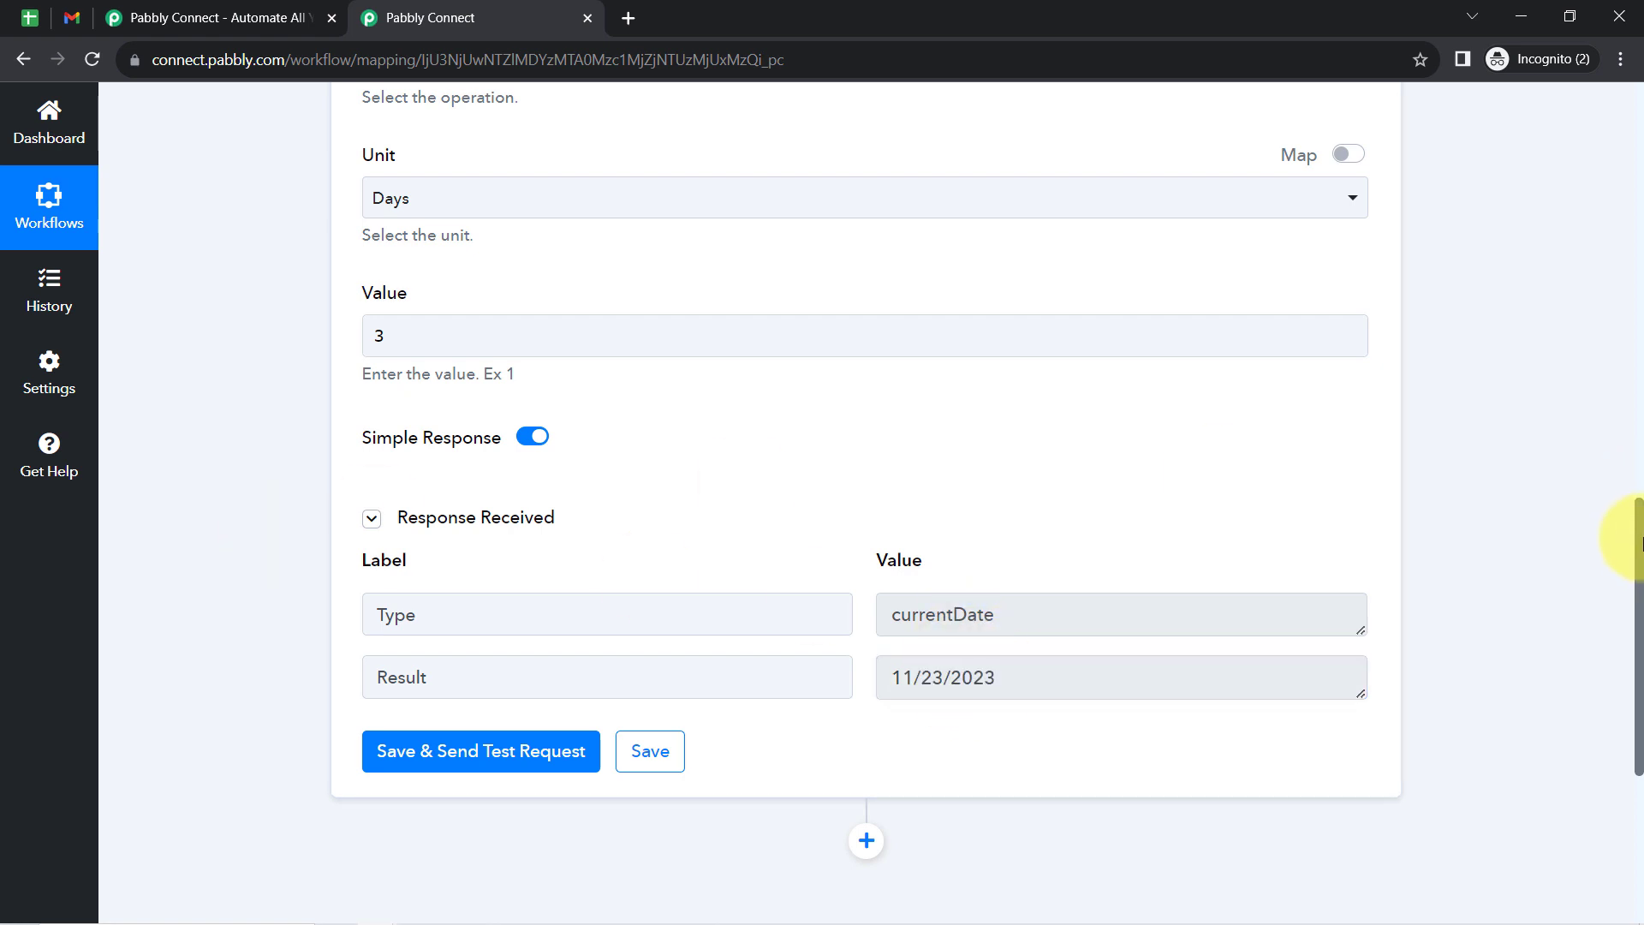
- Compare the result date with the spreadsheet's Payment Date column, and add a new action step below the Date/Time Formatter step
left_click_drag(1639, 537, 1628, 644)
left_click_drag(1024, 359, 800, 360)
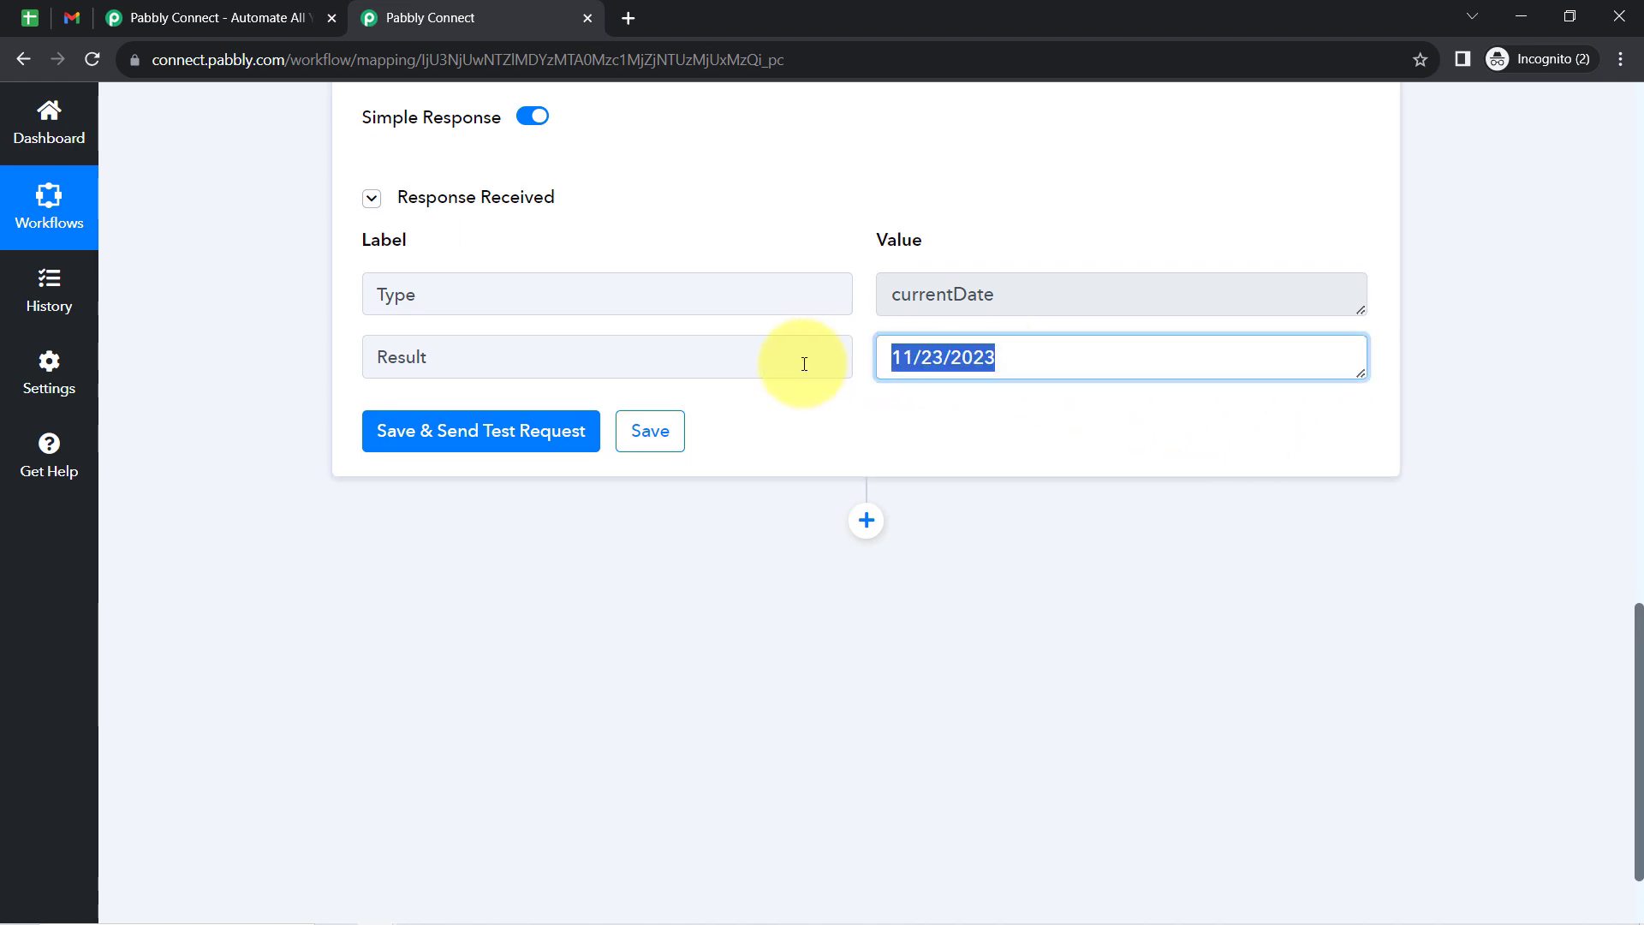
left_click(31, 18)
left_click(17, 291)
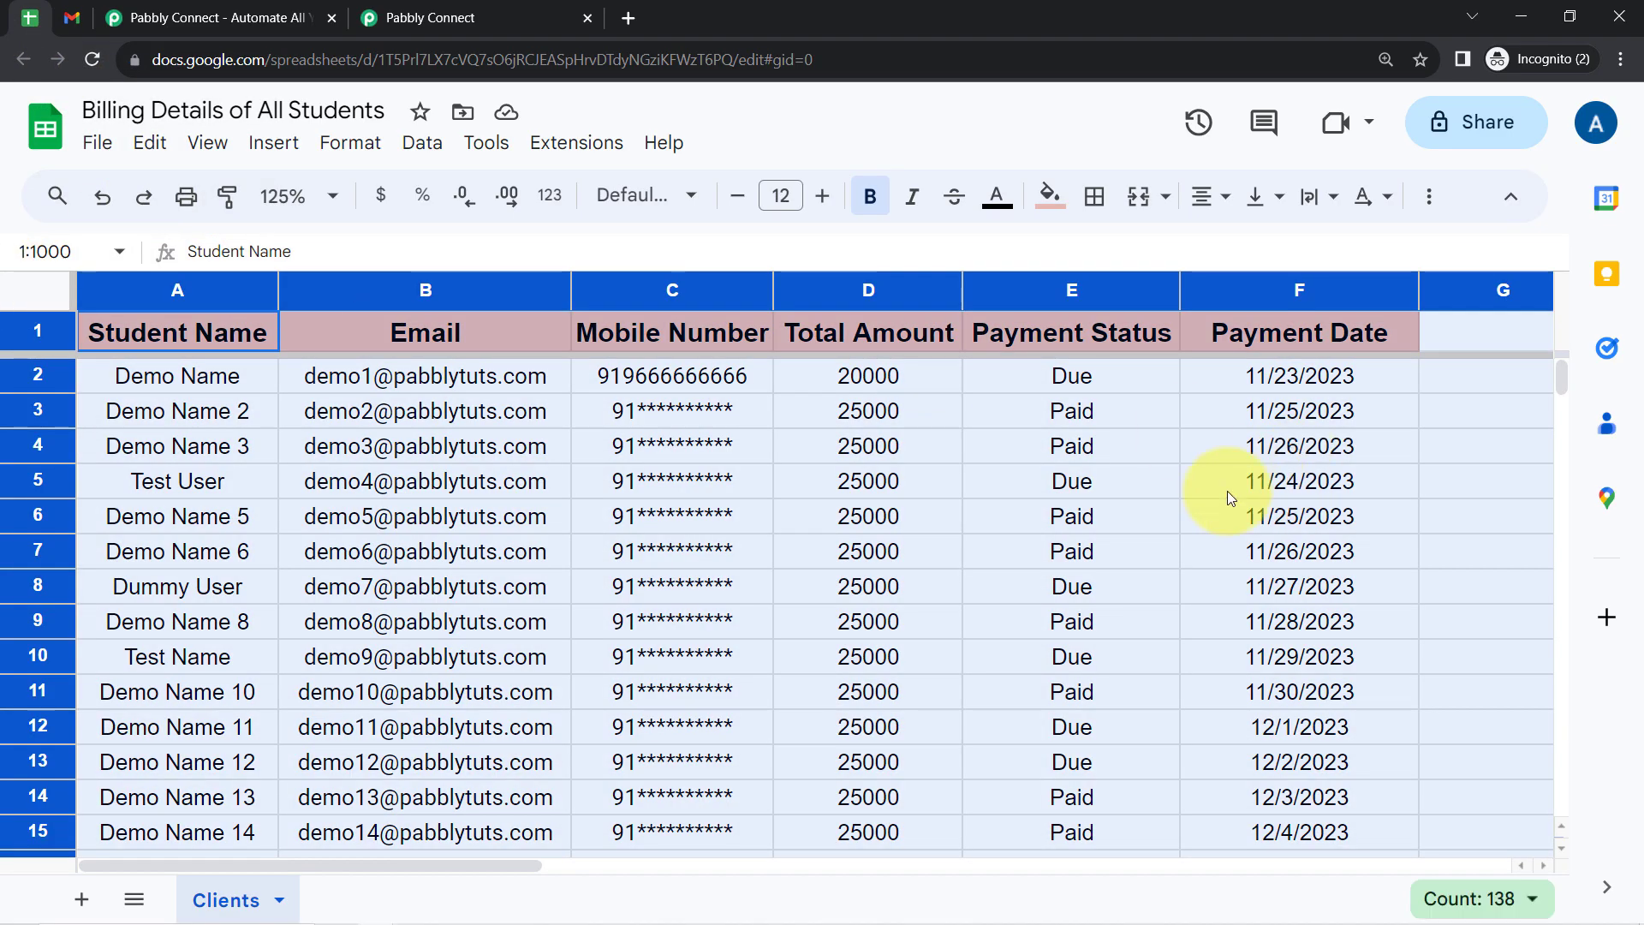
left_click(1164, 515)
left_click(1277, 287)
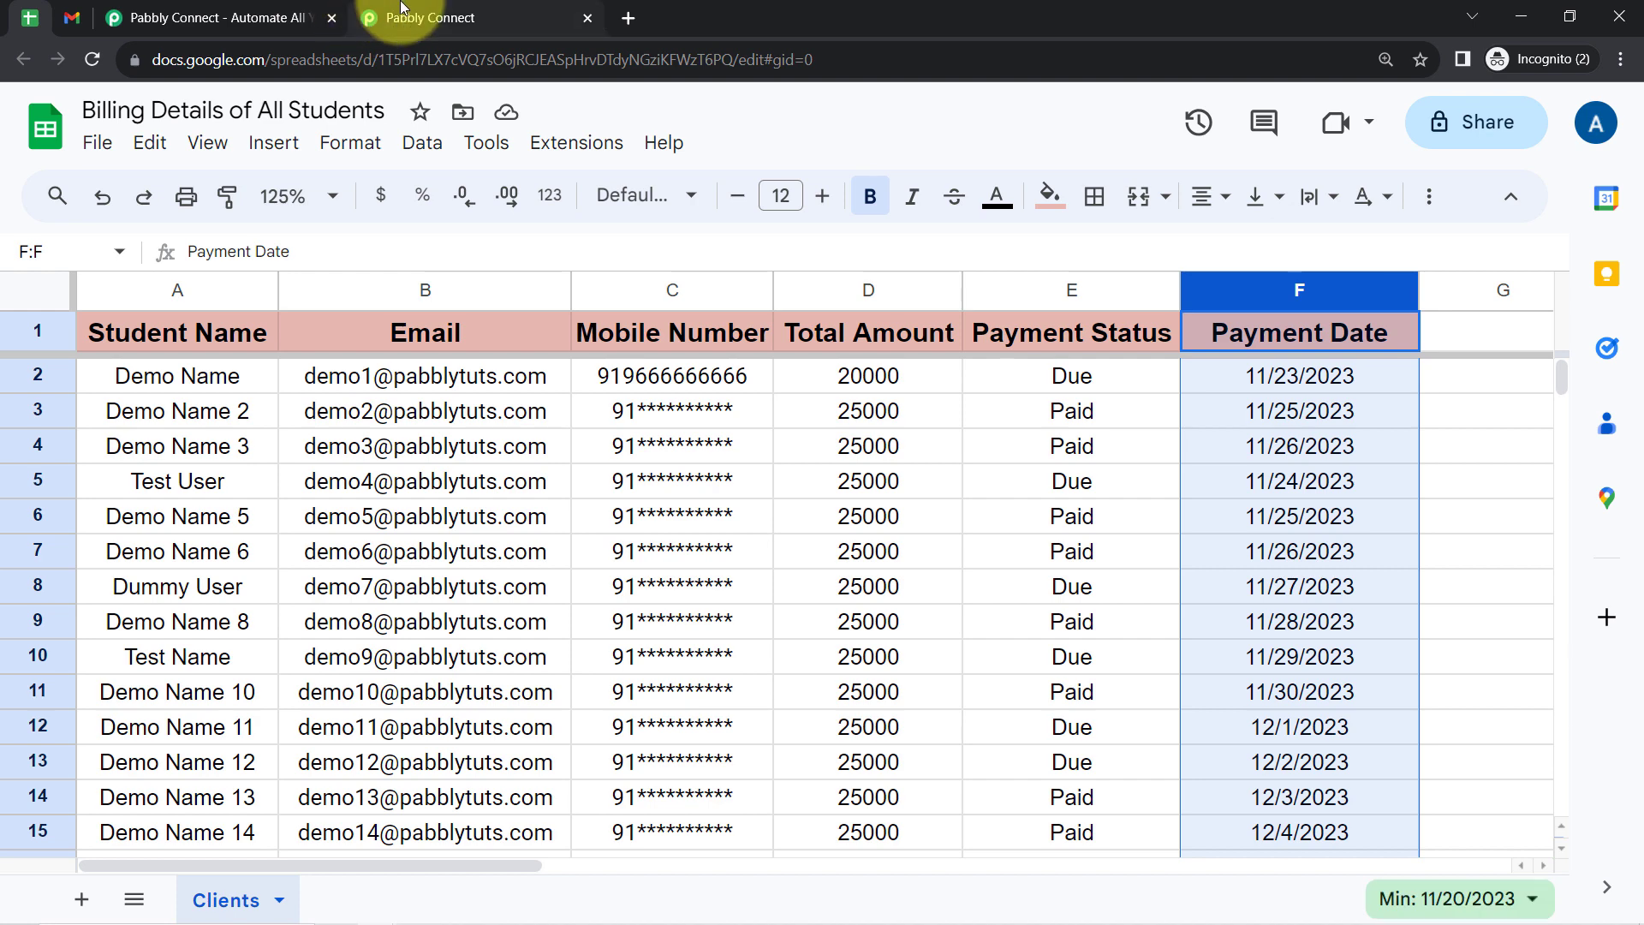
left_click(424, 17)
left_click(875, 523)
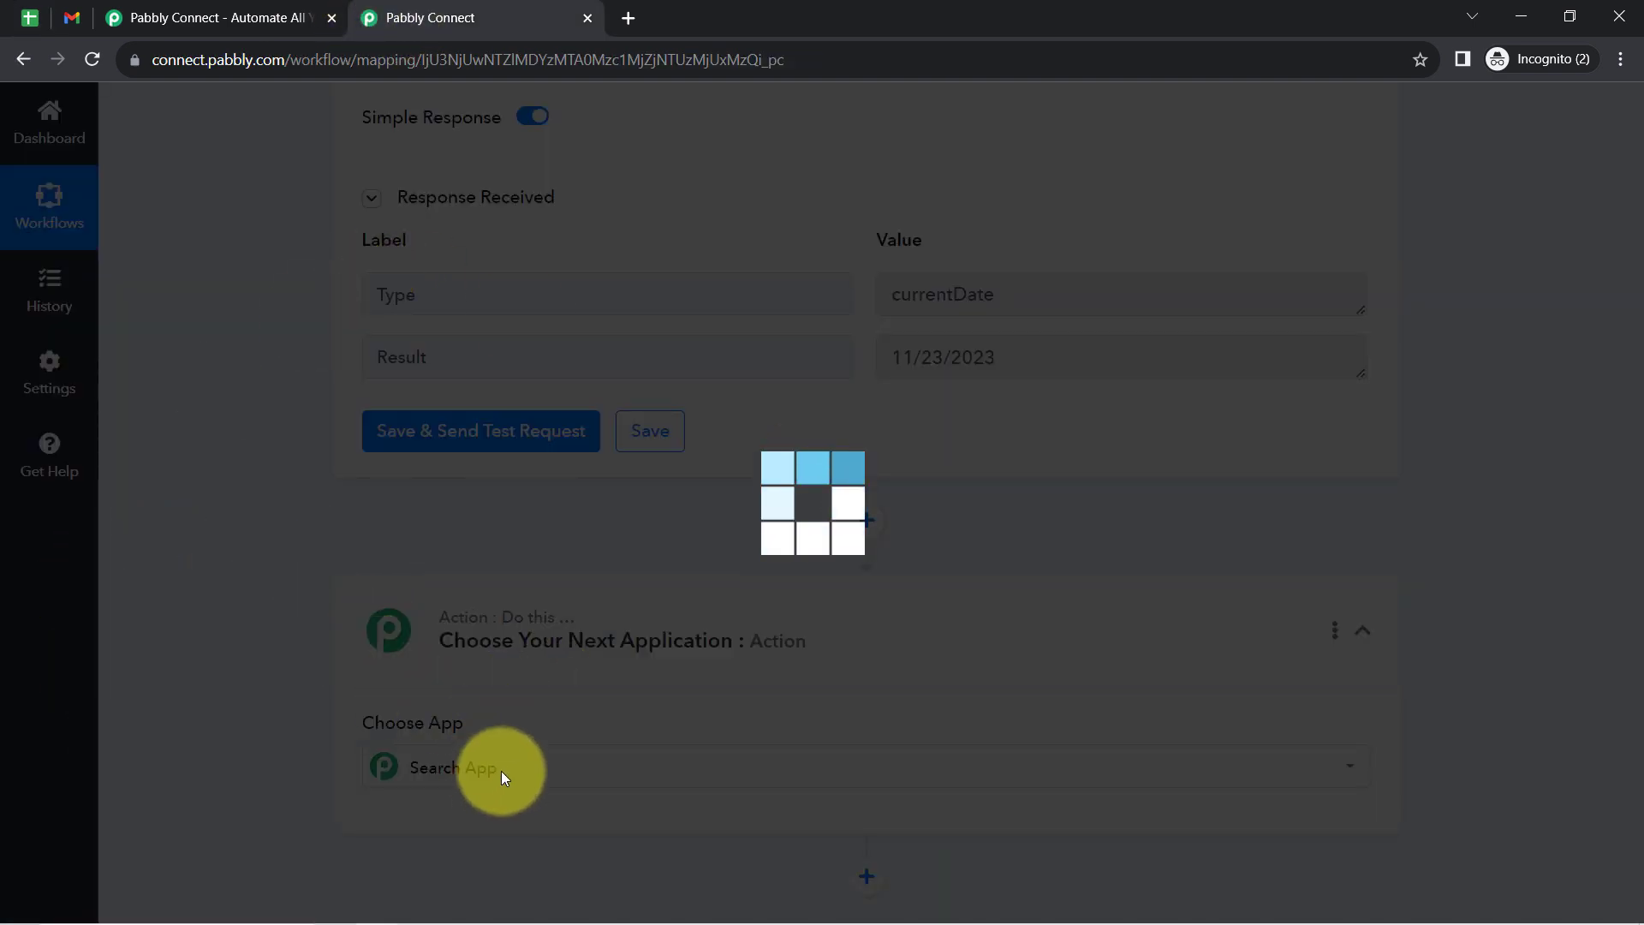
- Choose Google Sheets as the new action's app with the Lookup Spreadsheet Rows V2 event, and open its connection settings
type("s")
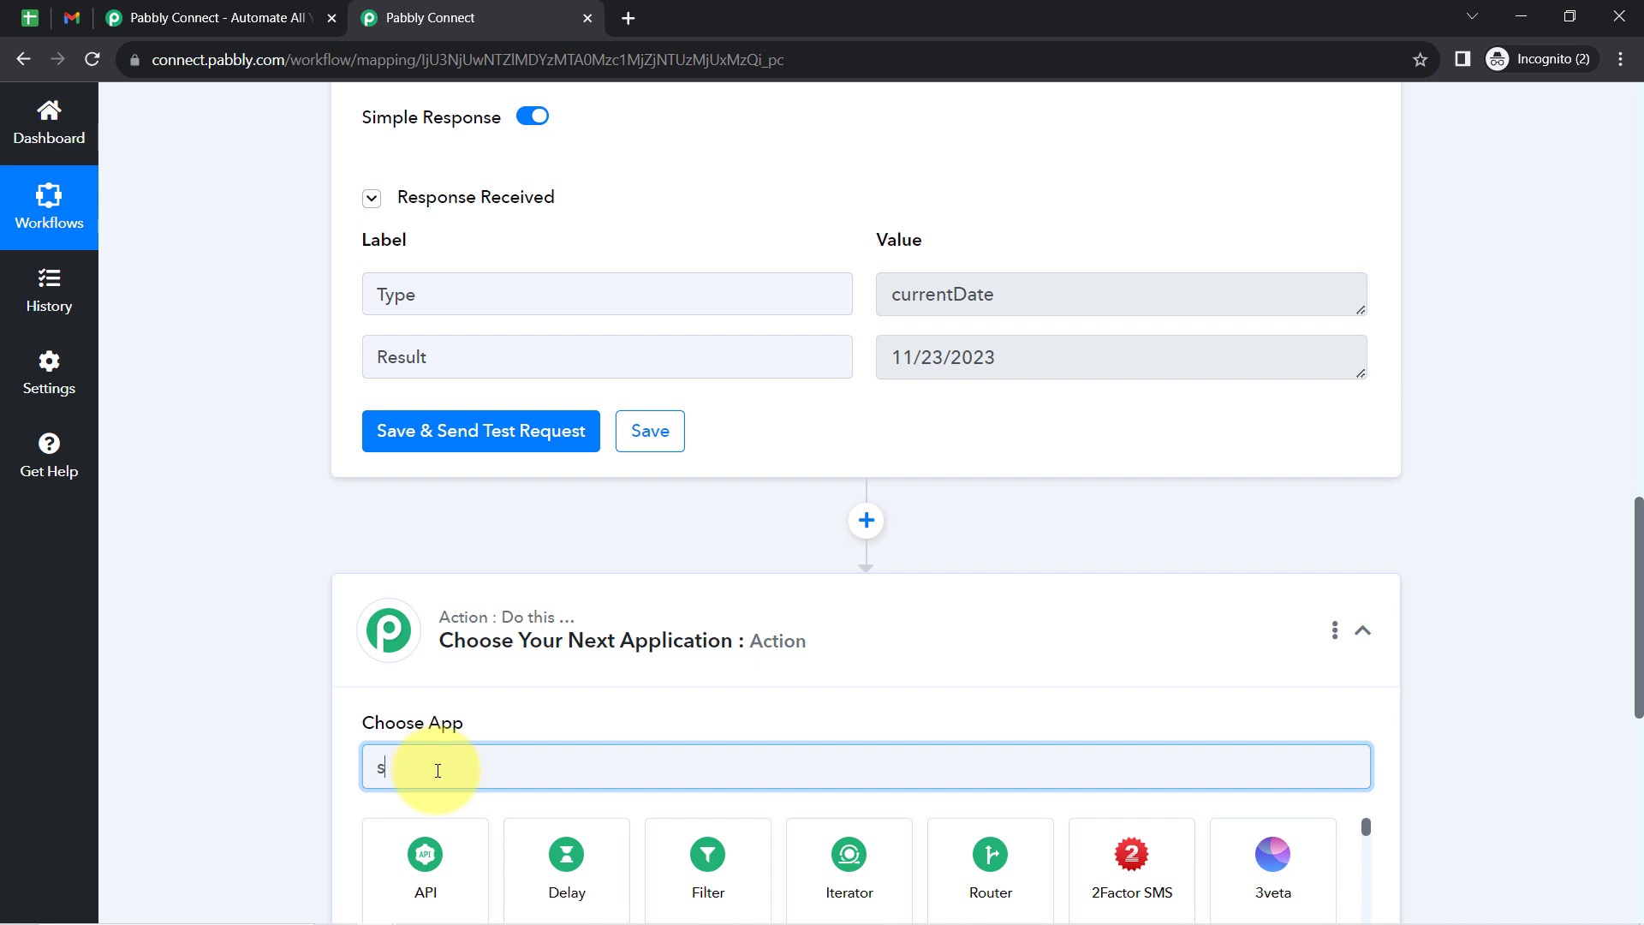
type("hee")
left_click(543, 856)
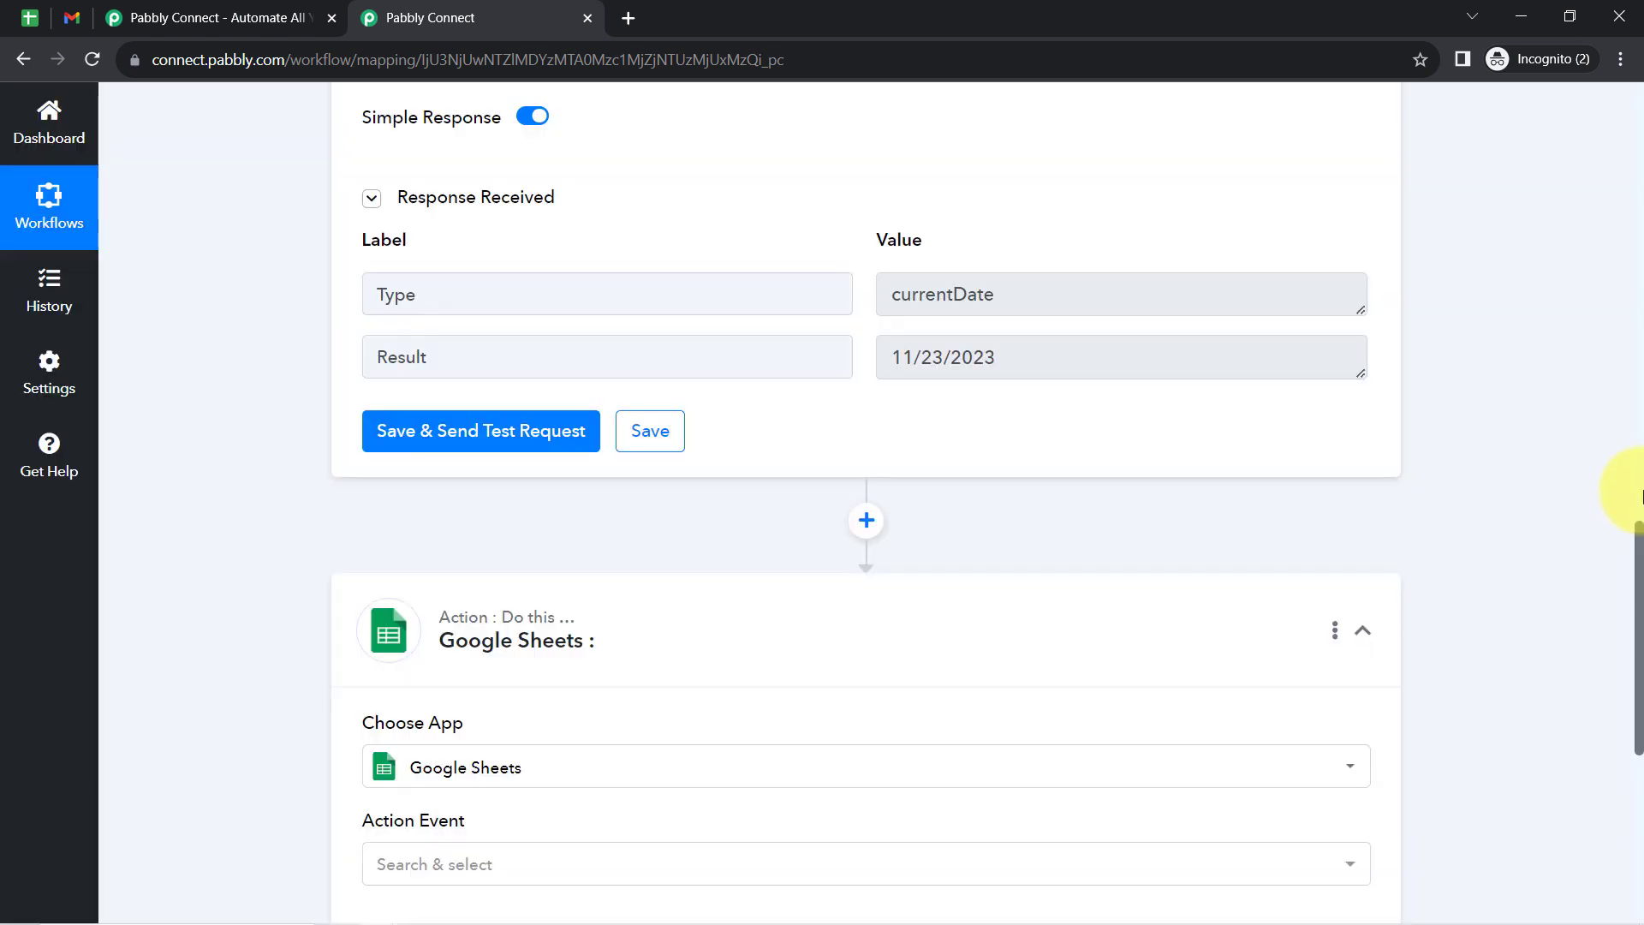
left_click_drag(1641, 555, 1627, 631)
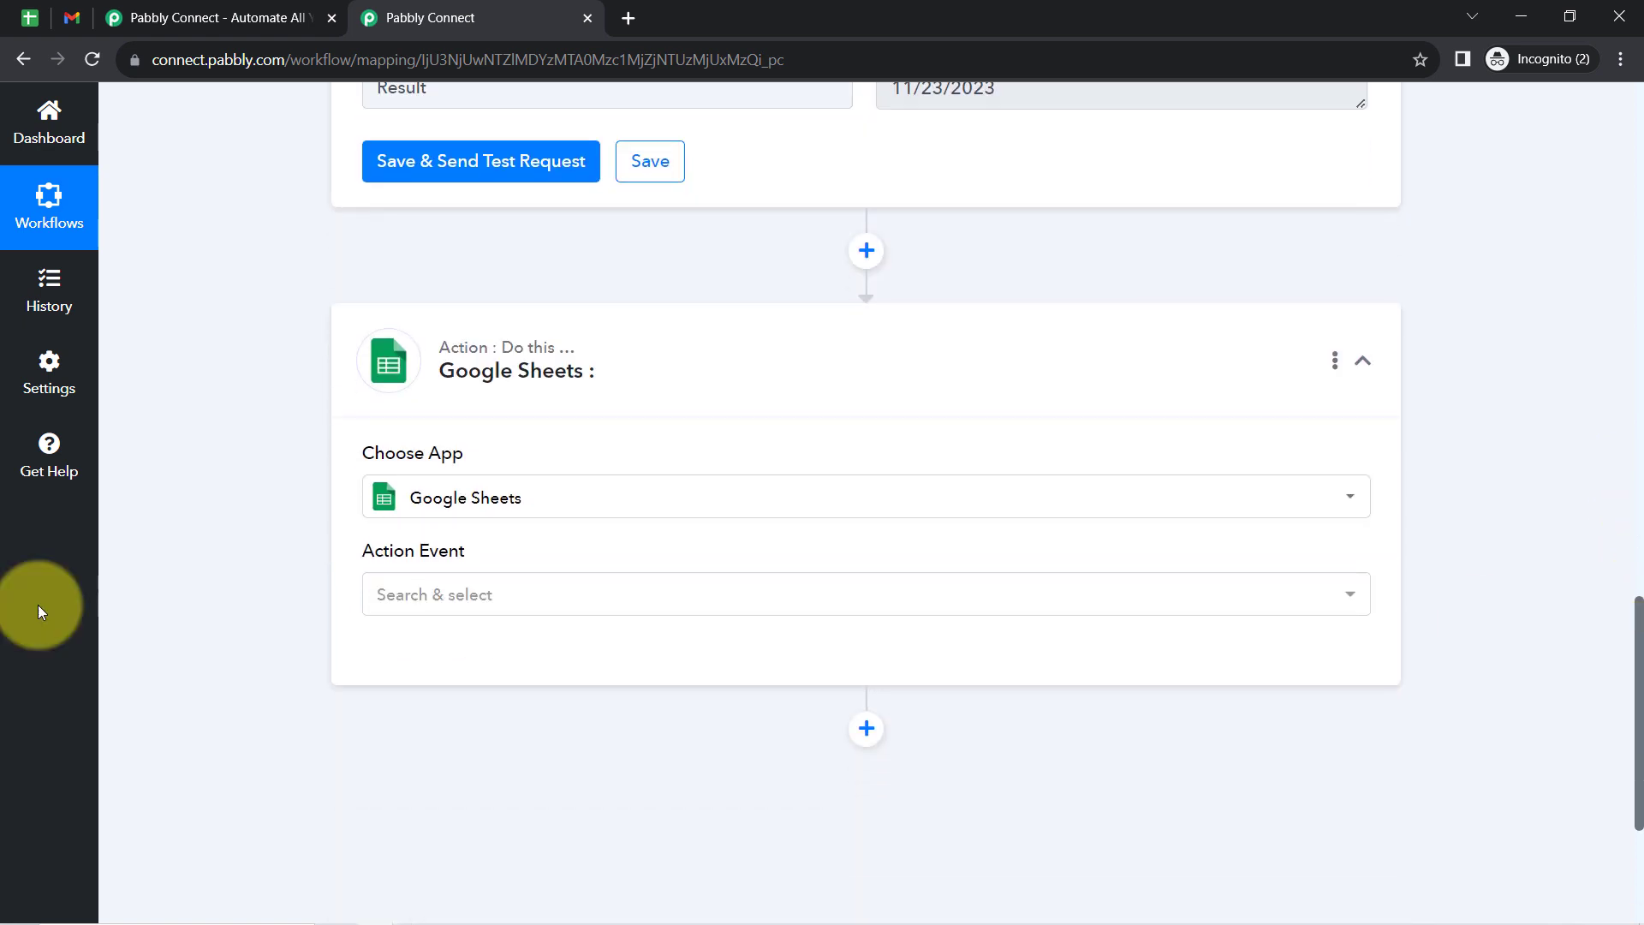
left_click(408, 604)
type("look")
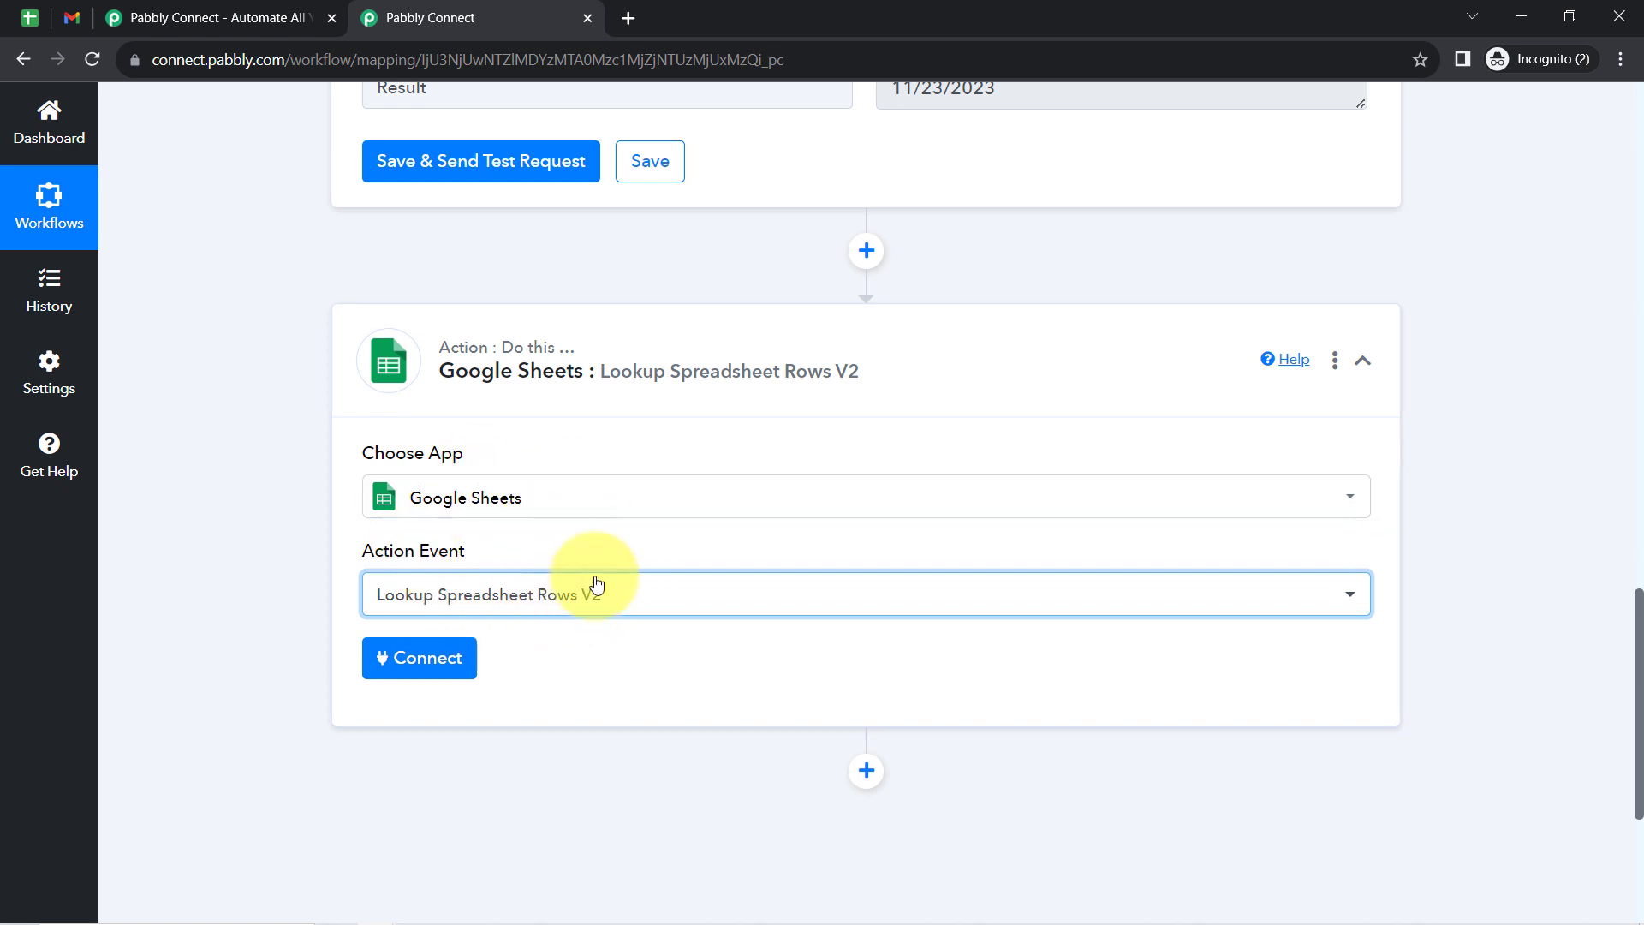
left_click(395, 665)
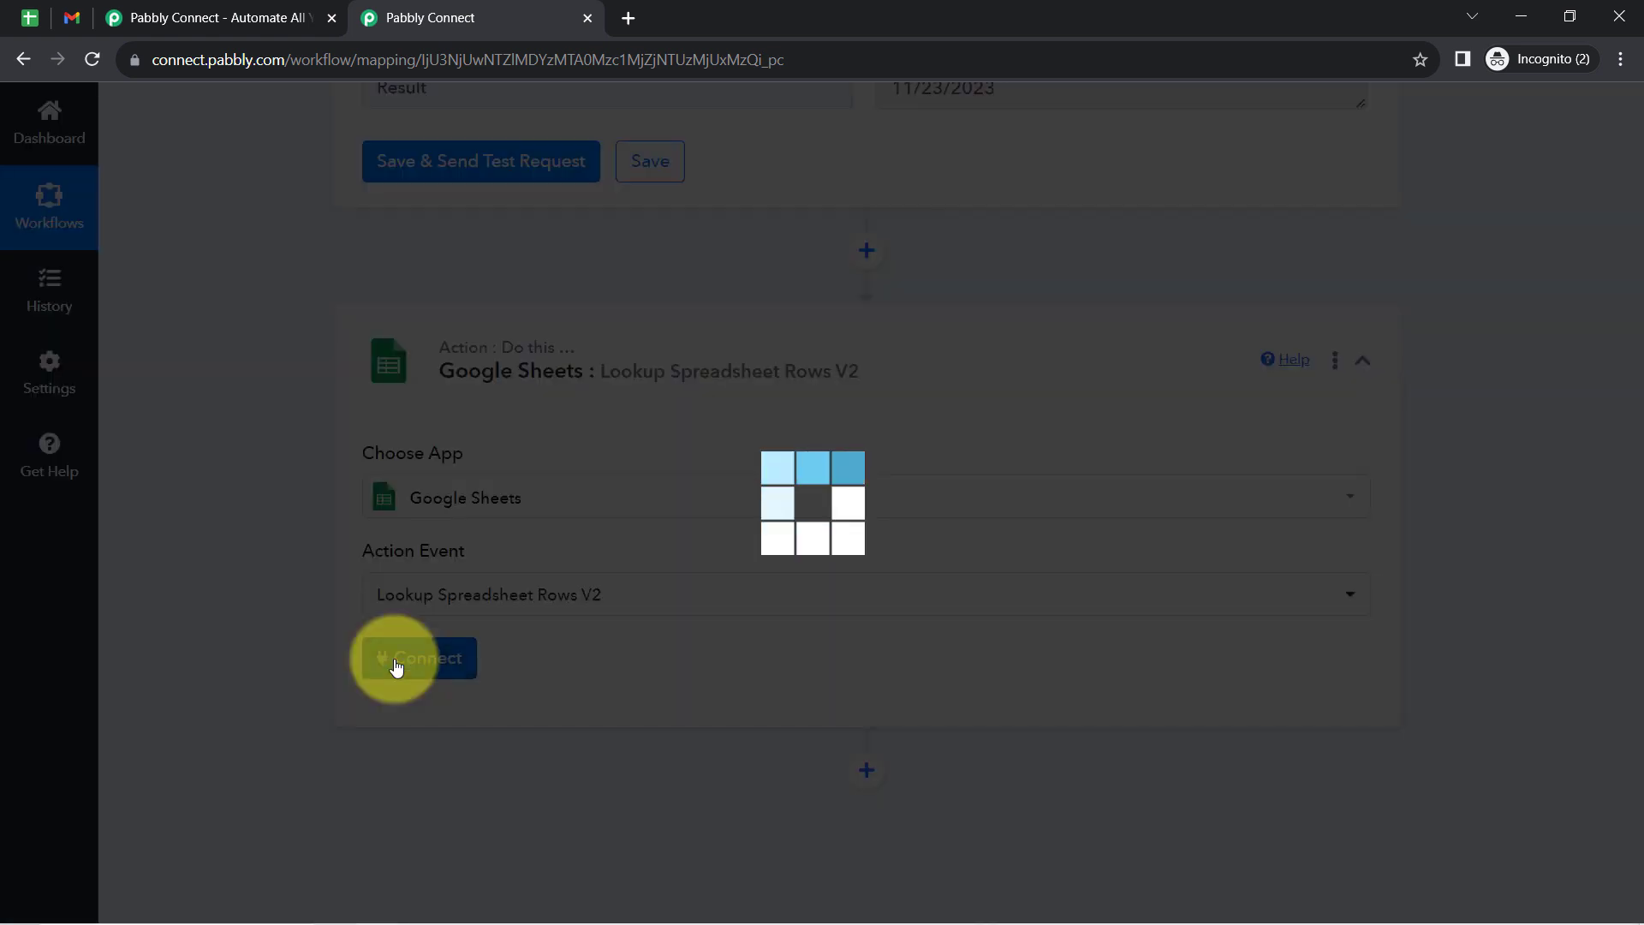
left_click(830, 323)
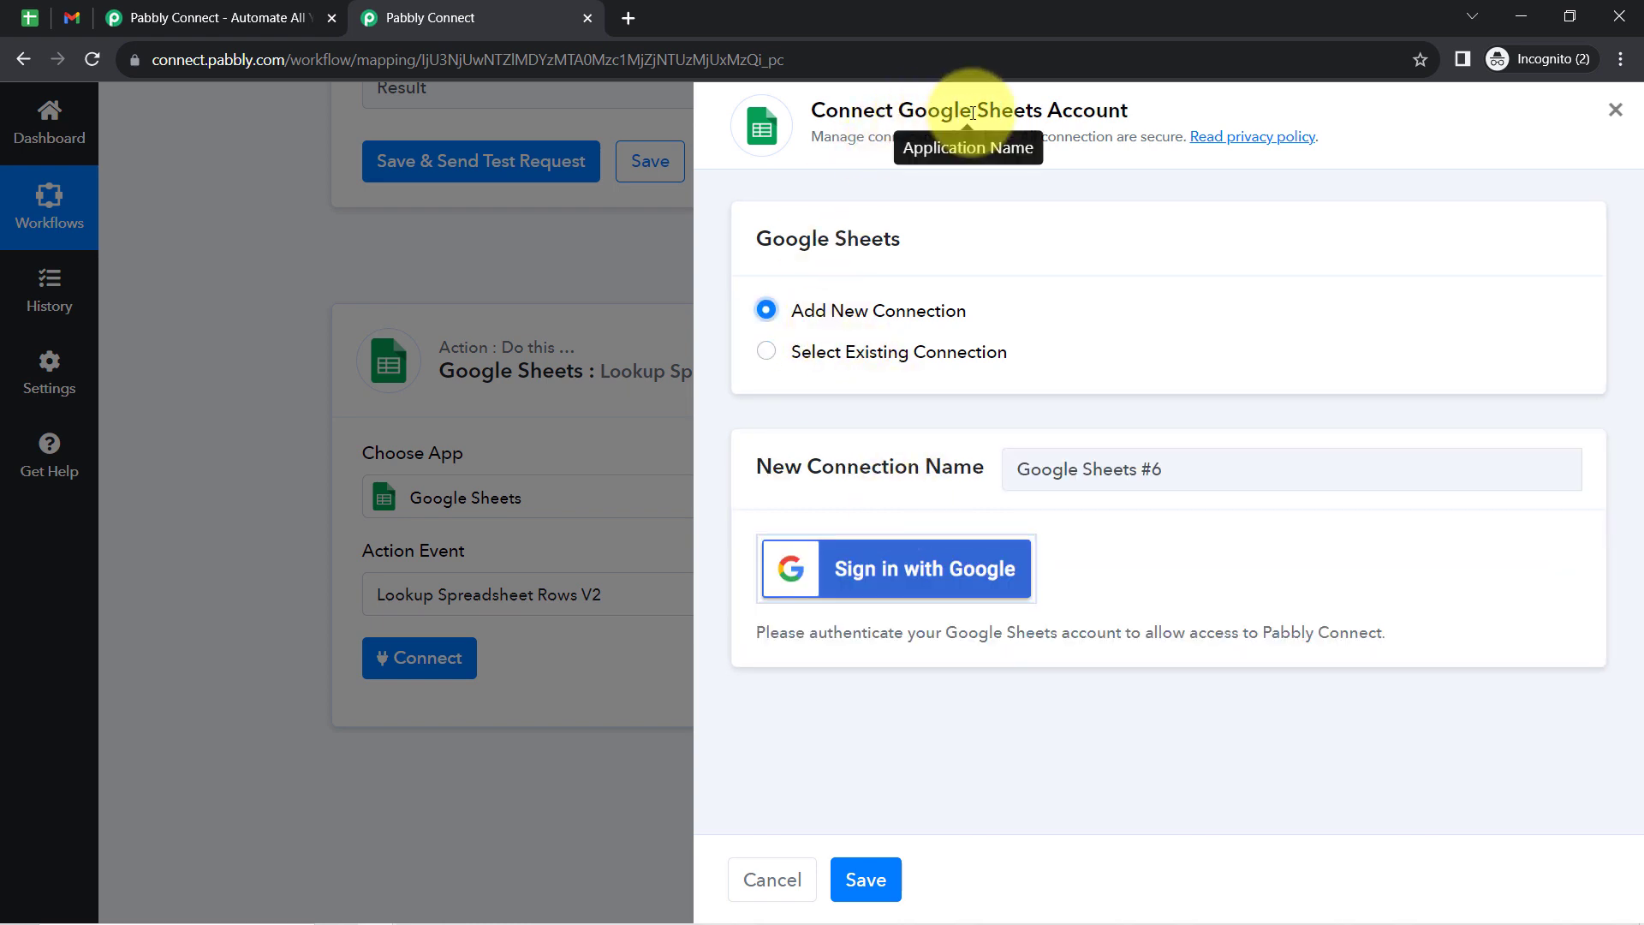
left_click(929, 566)
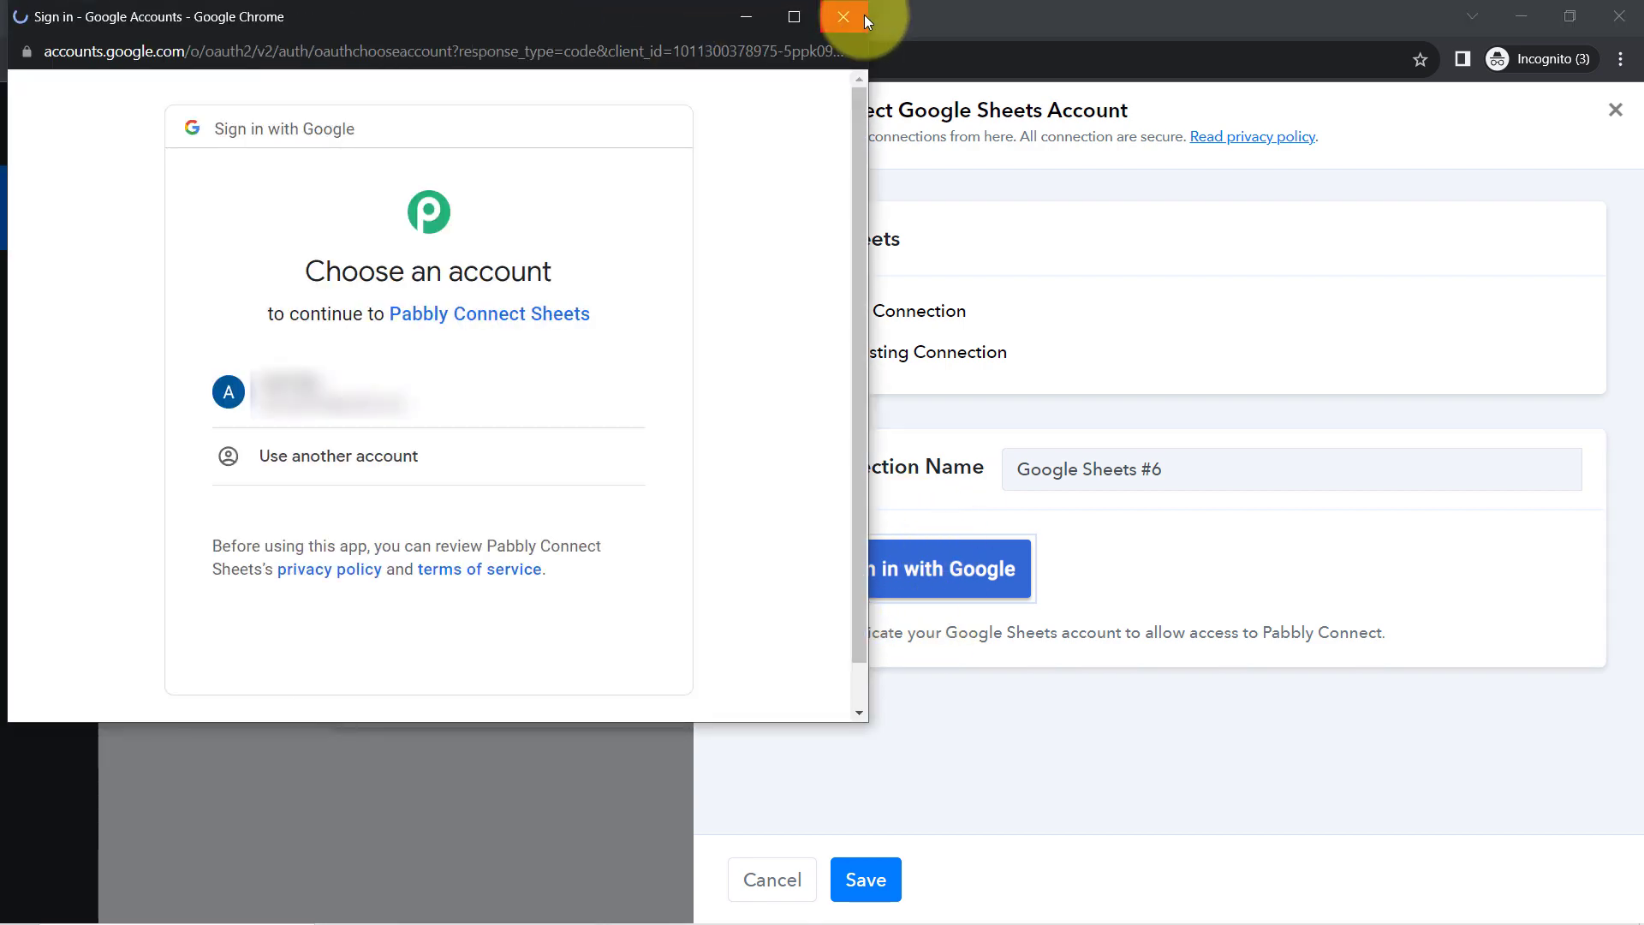
left_click(865, 15)
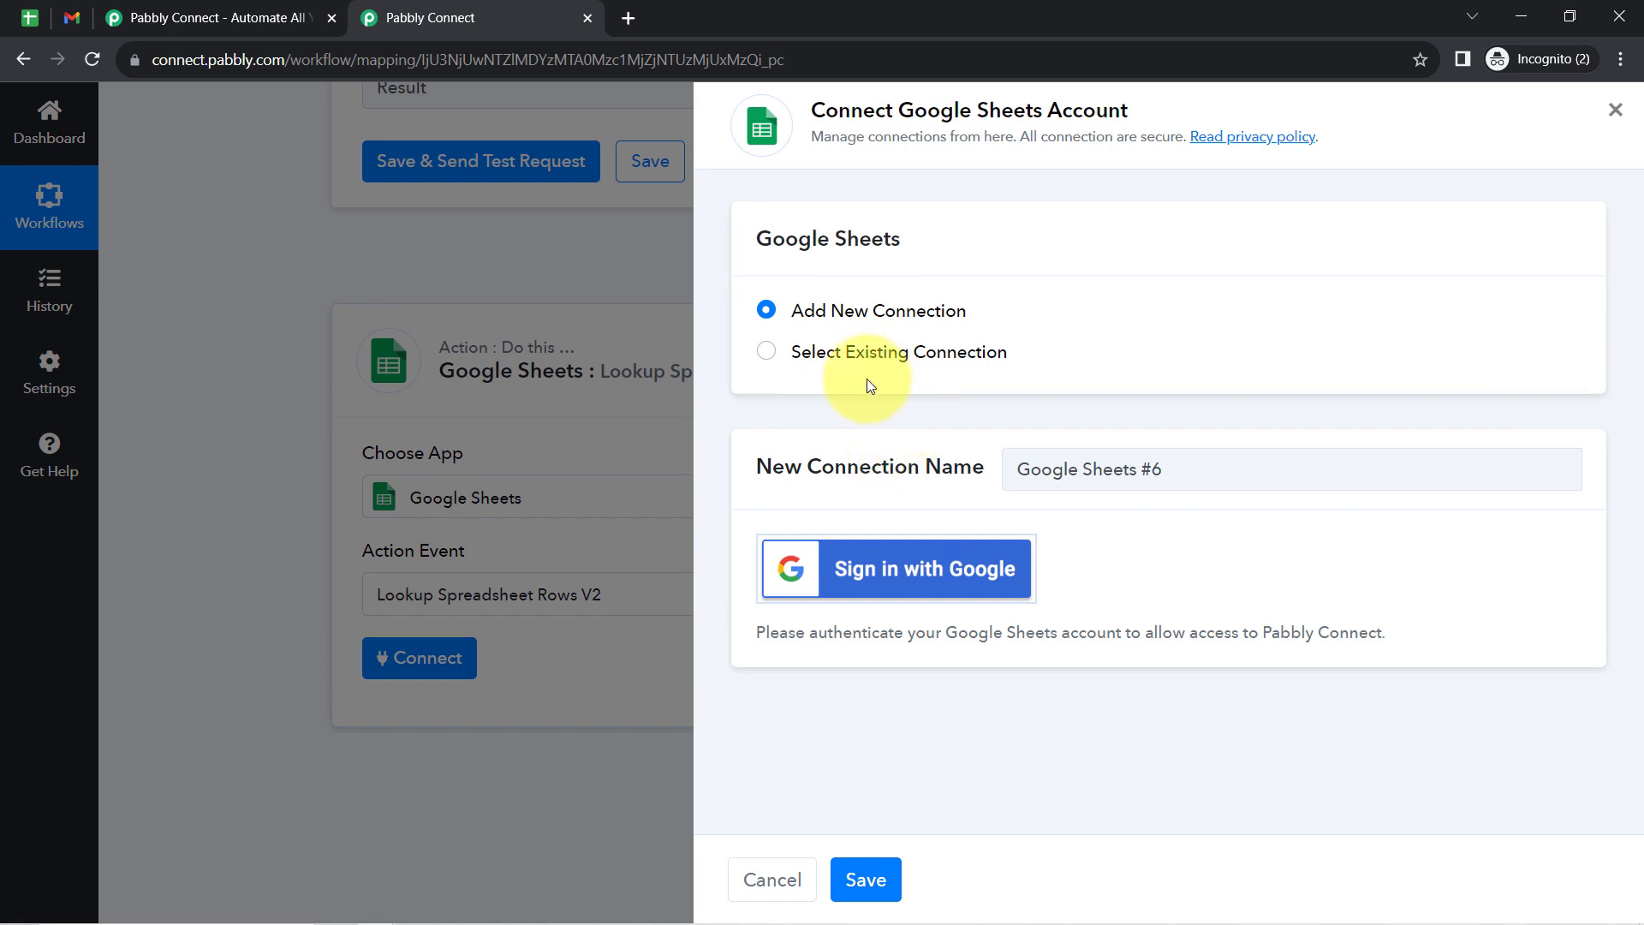
- Connect the lookup step through the existing Google Sheets #5 connection and save it
left_click(822, 357)
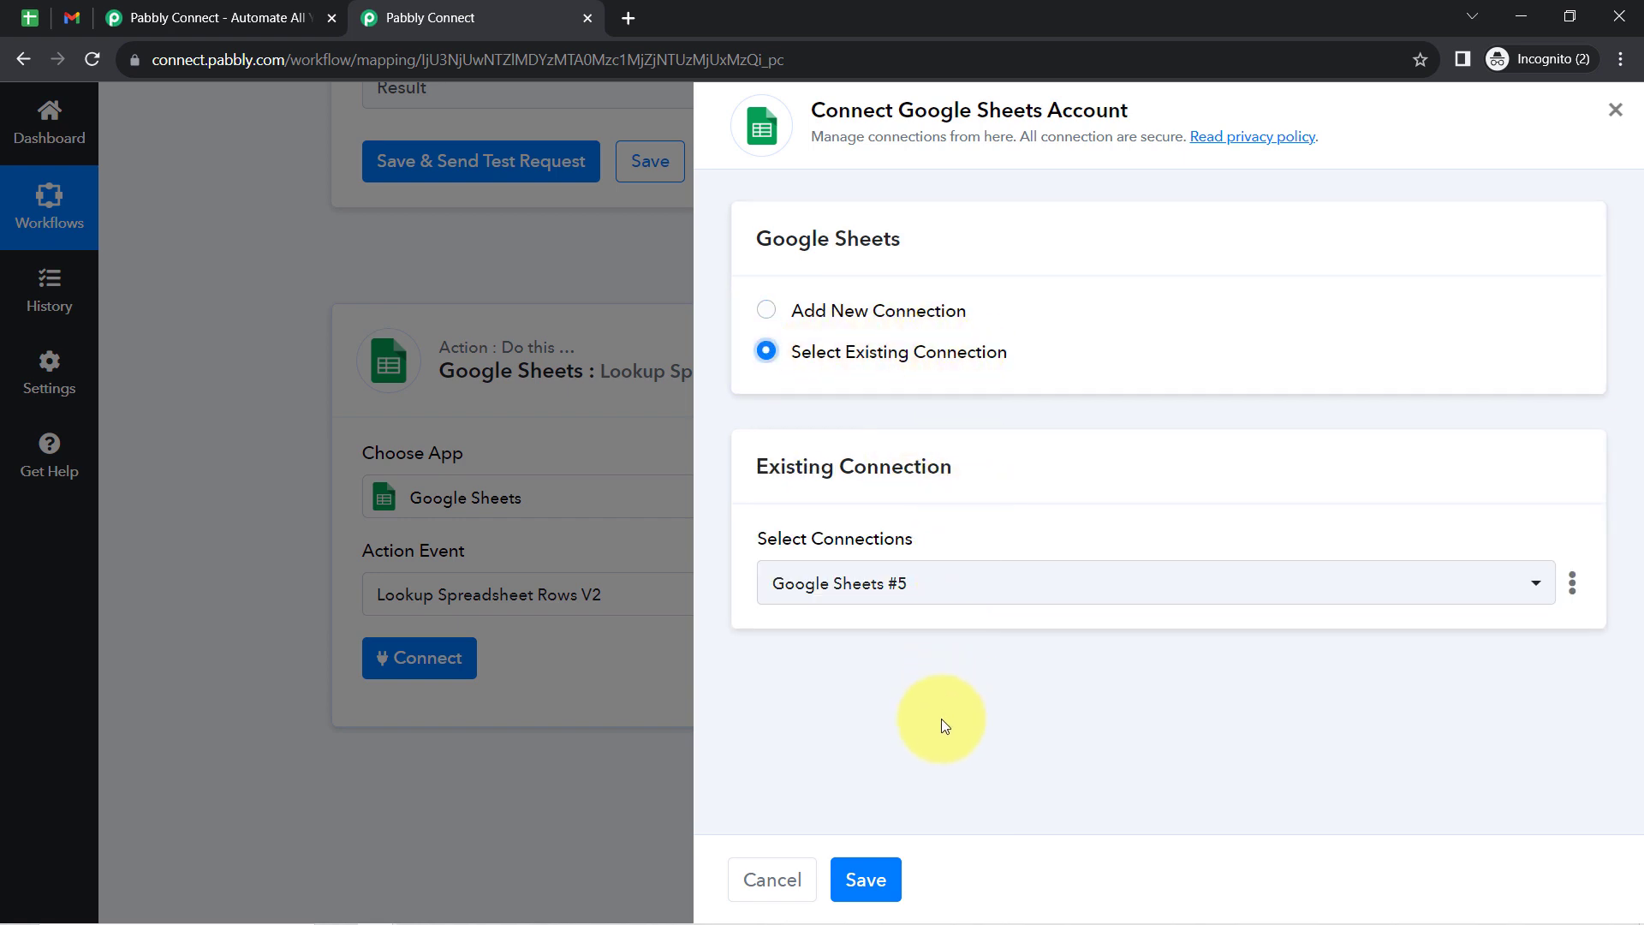
left_click(892, 874)
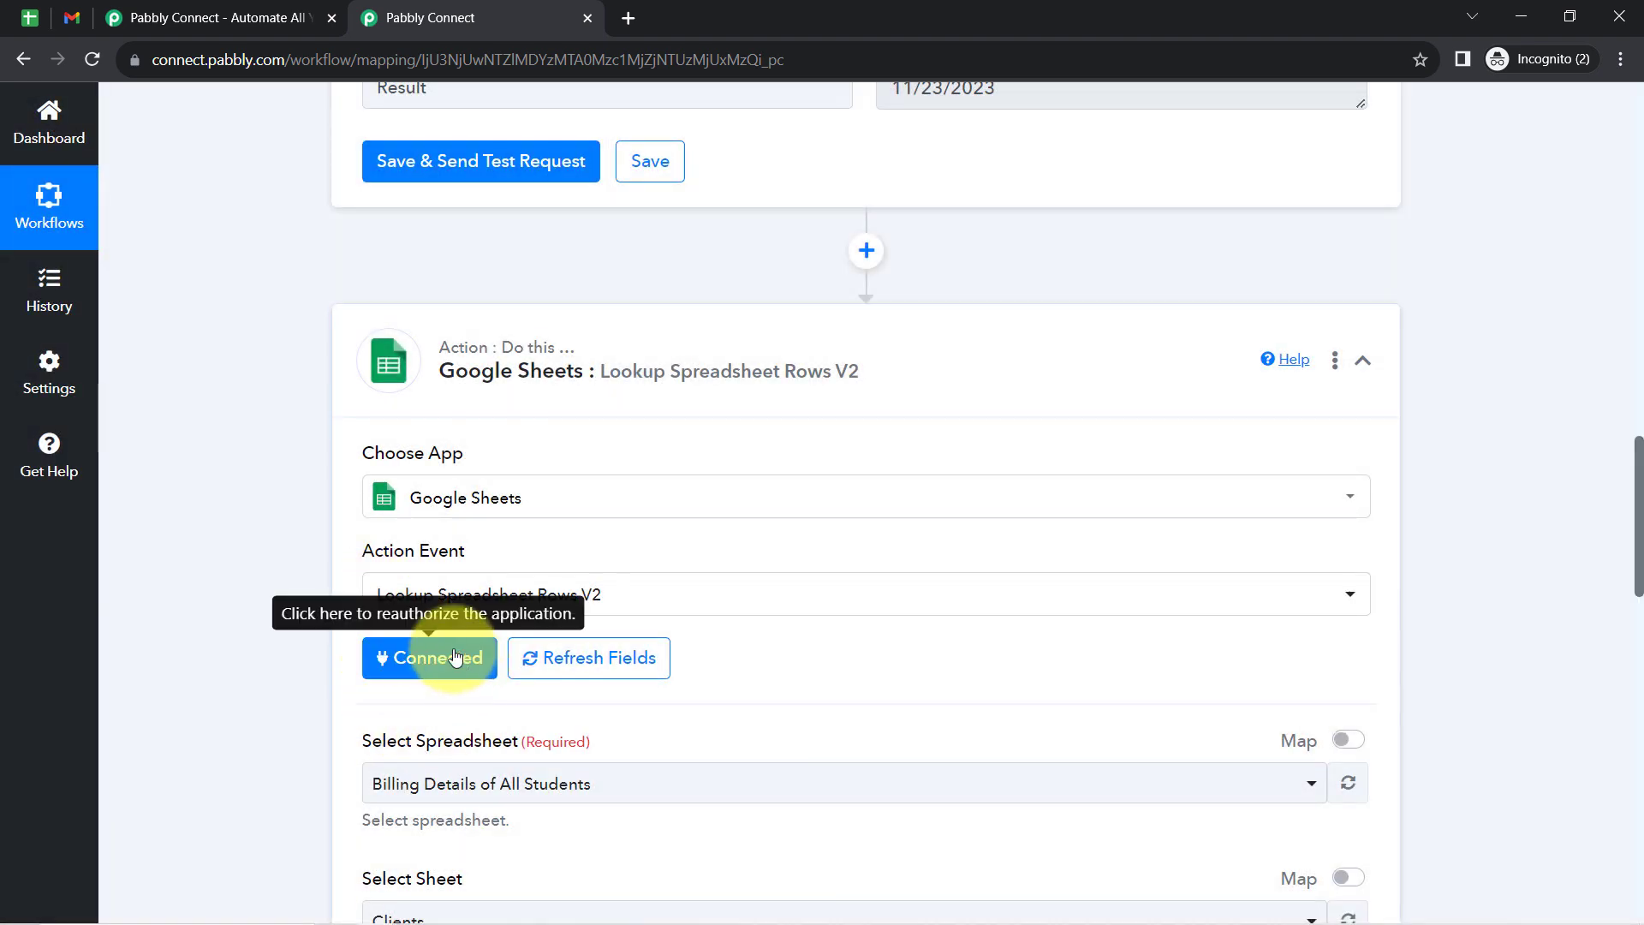
- Check the spreadsheet's title in Google Sheets and select Billing Details of All Students as the lookup step's spreadsheet
left_click_drag(1640, 514, 1640, 558)
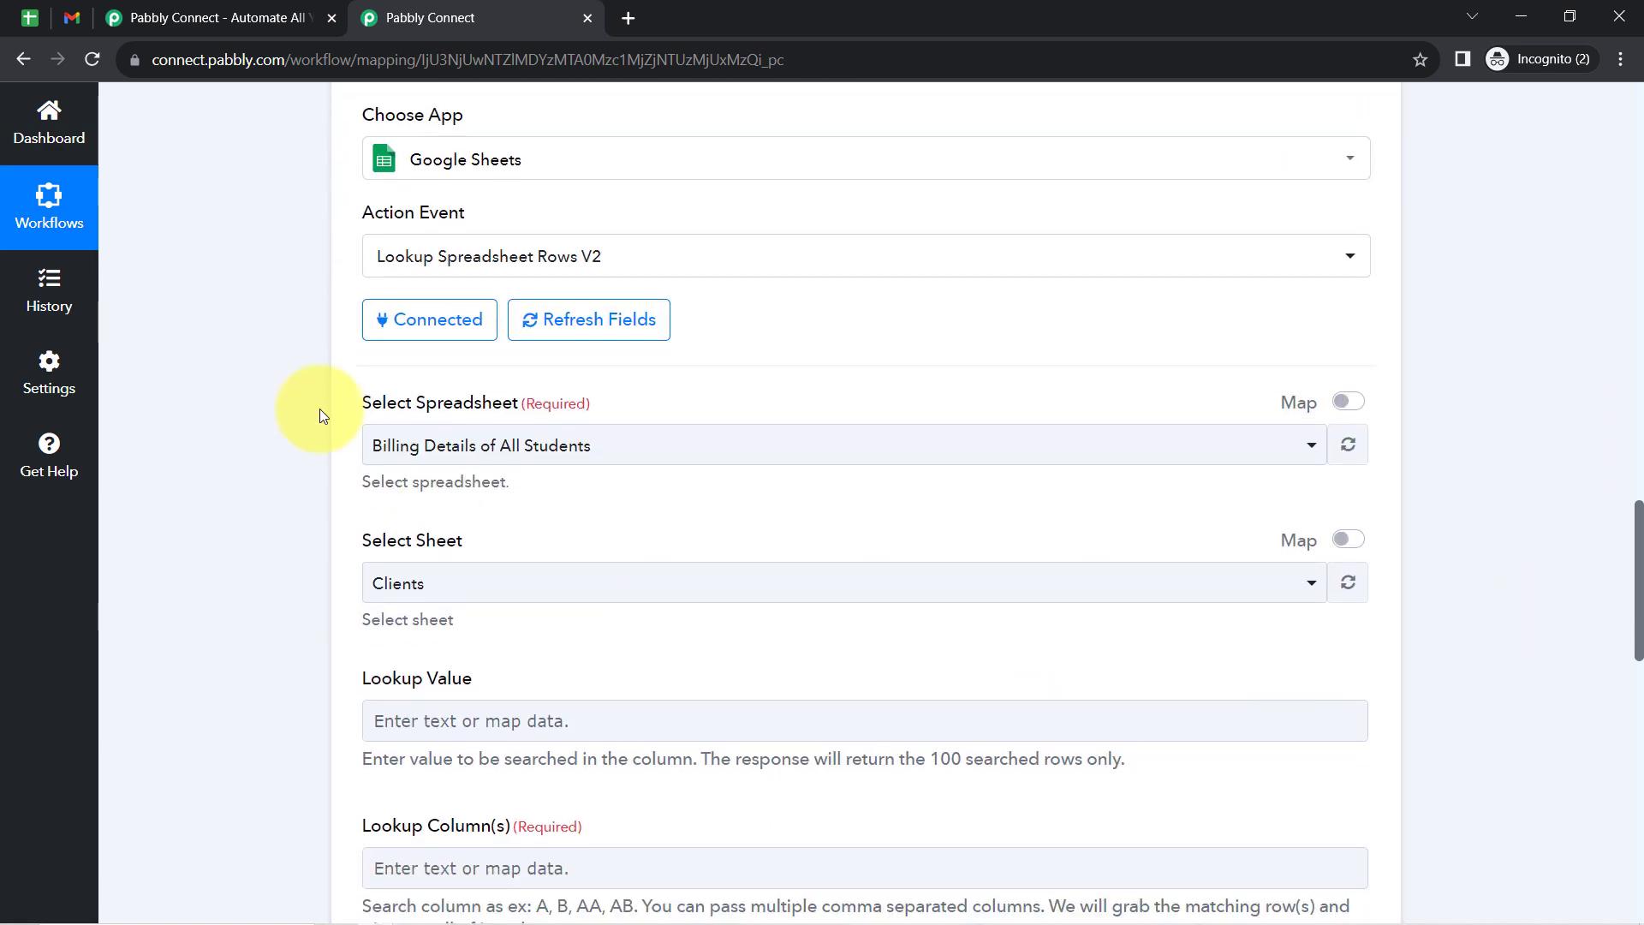
left_click_drag(474, 404, 375, 418)
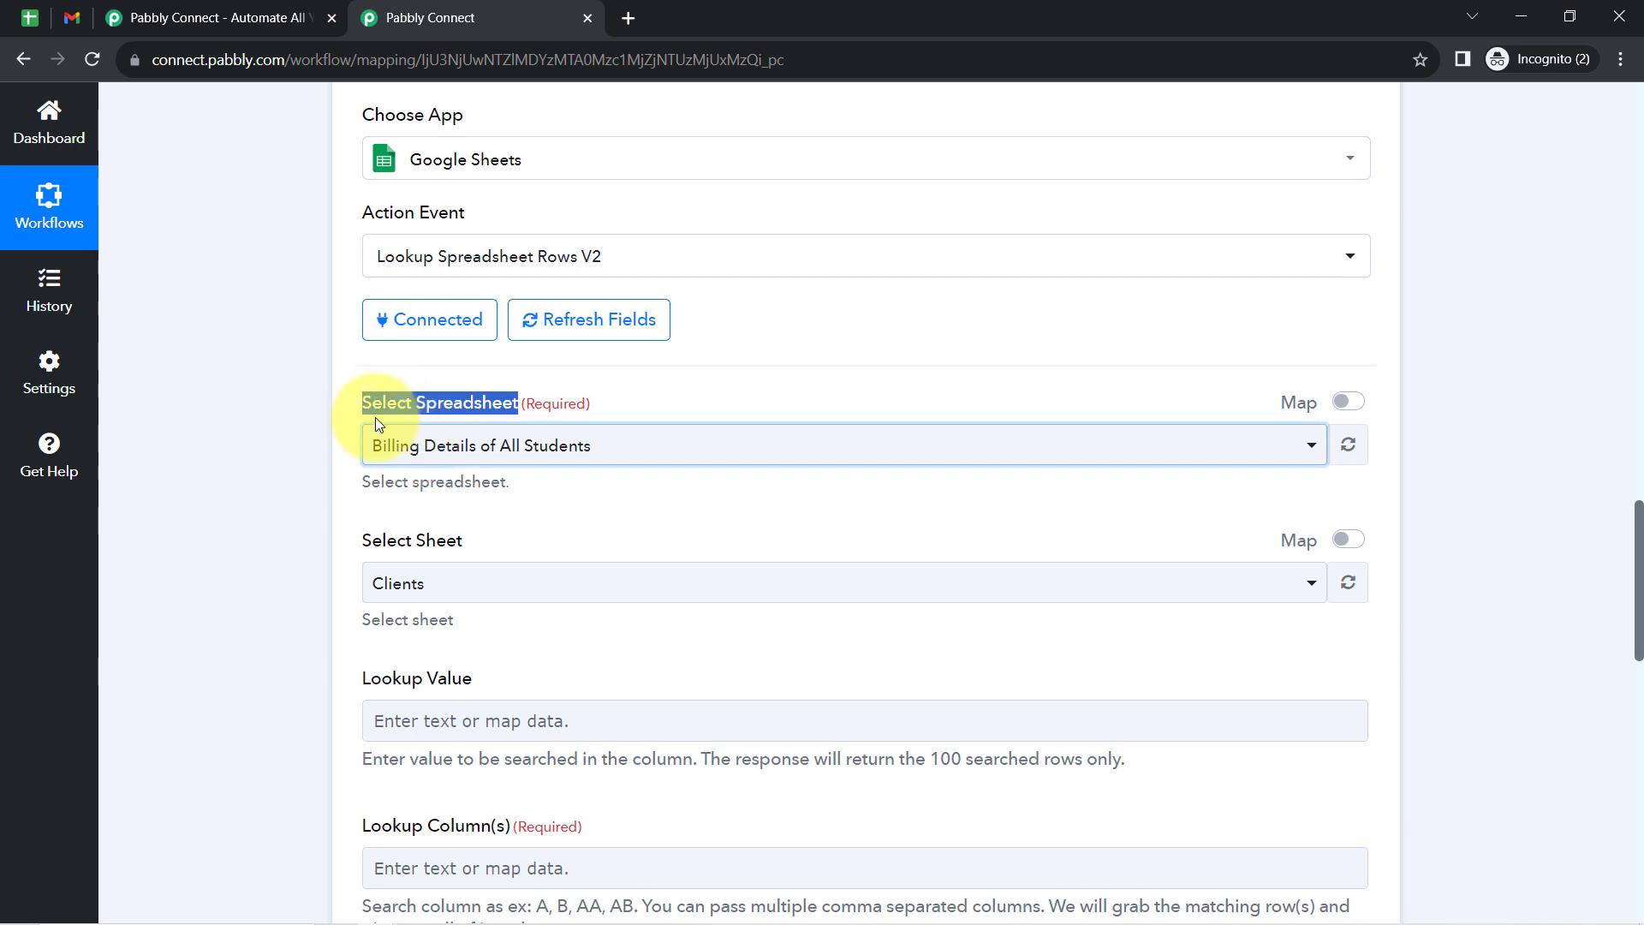
left_click(378, 430)
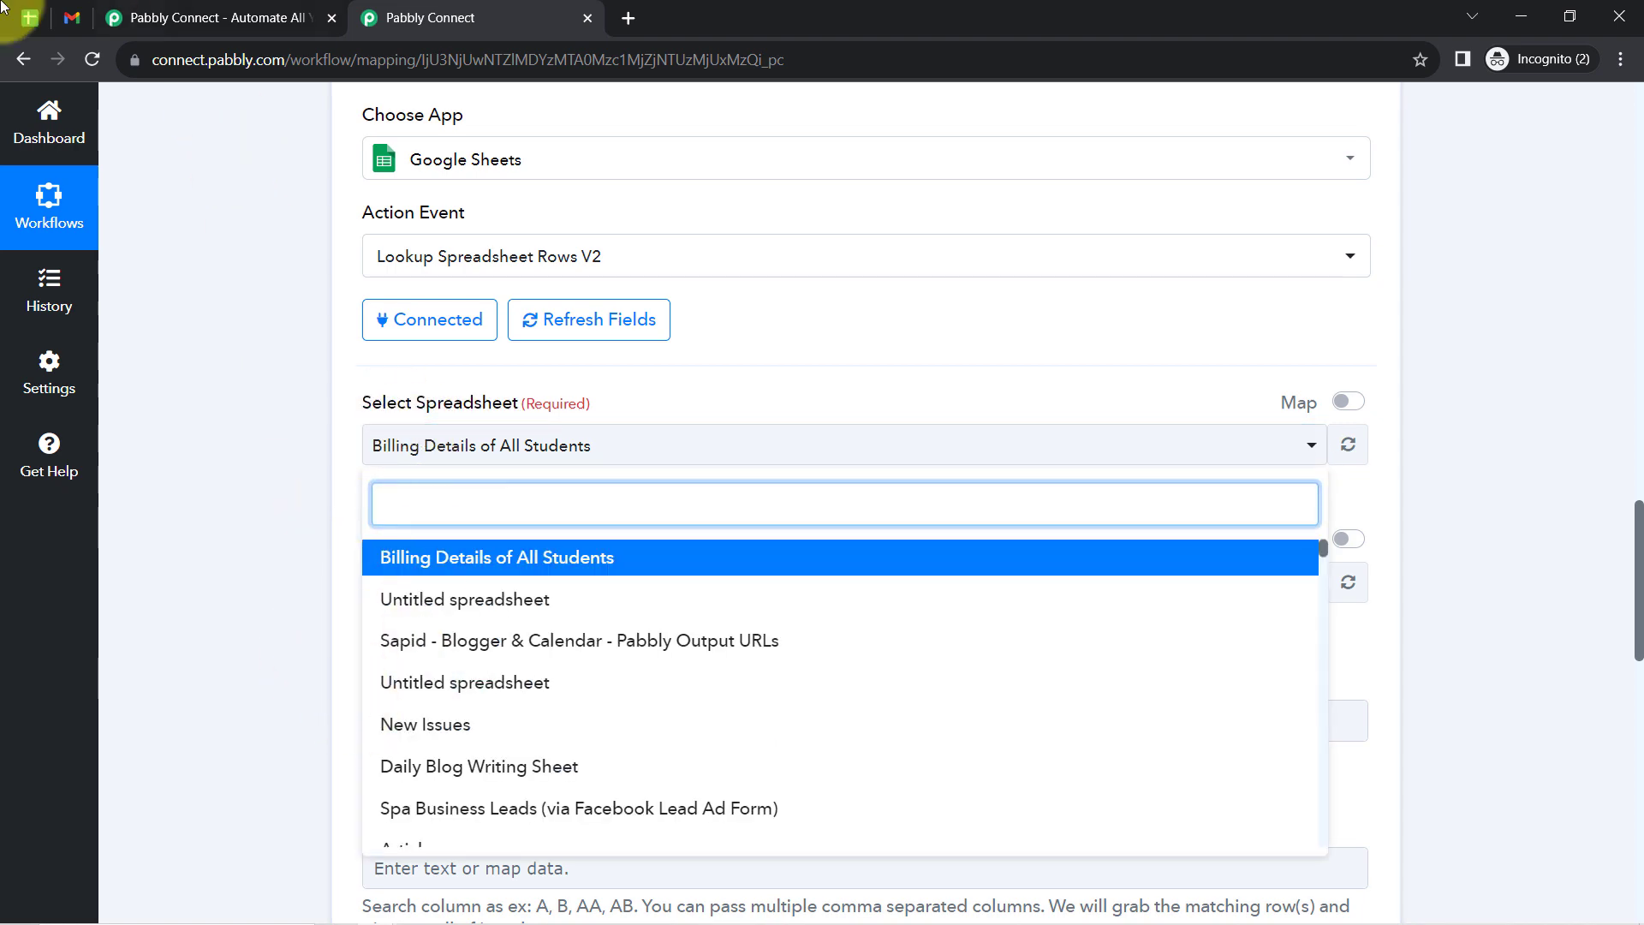
left_click(29, 18)
double_click(108, 114)
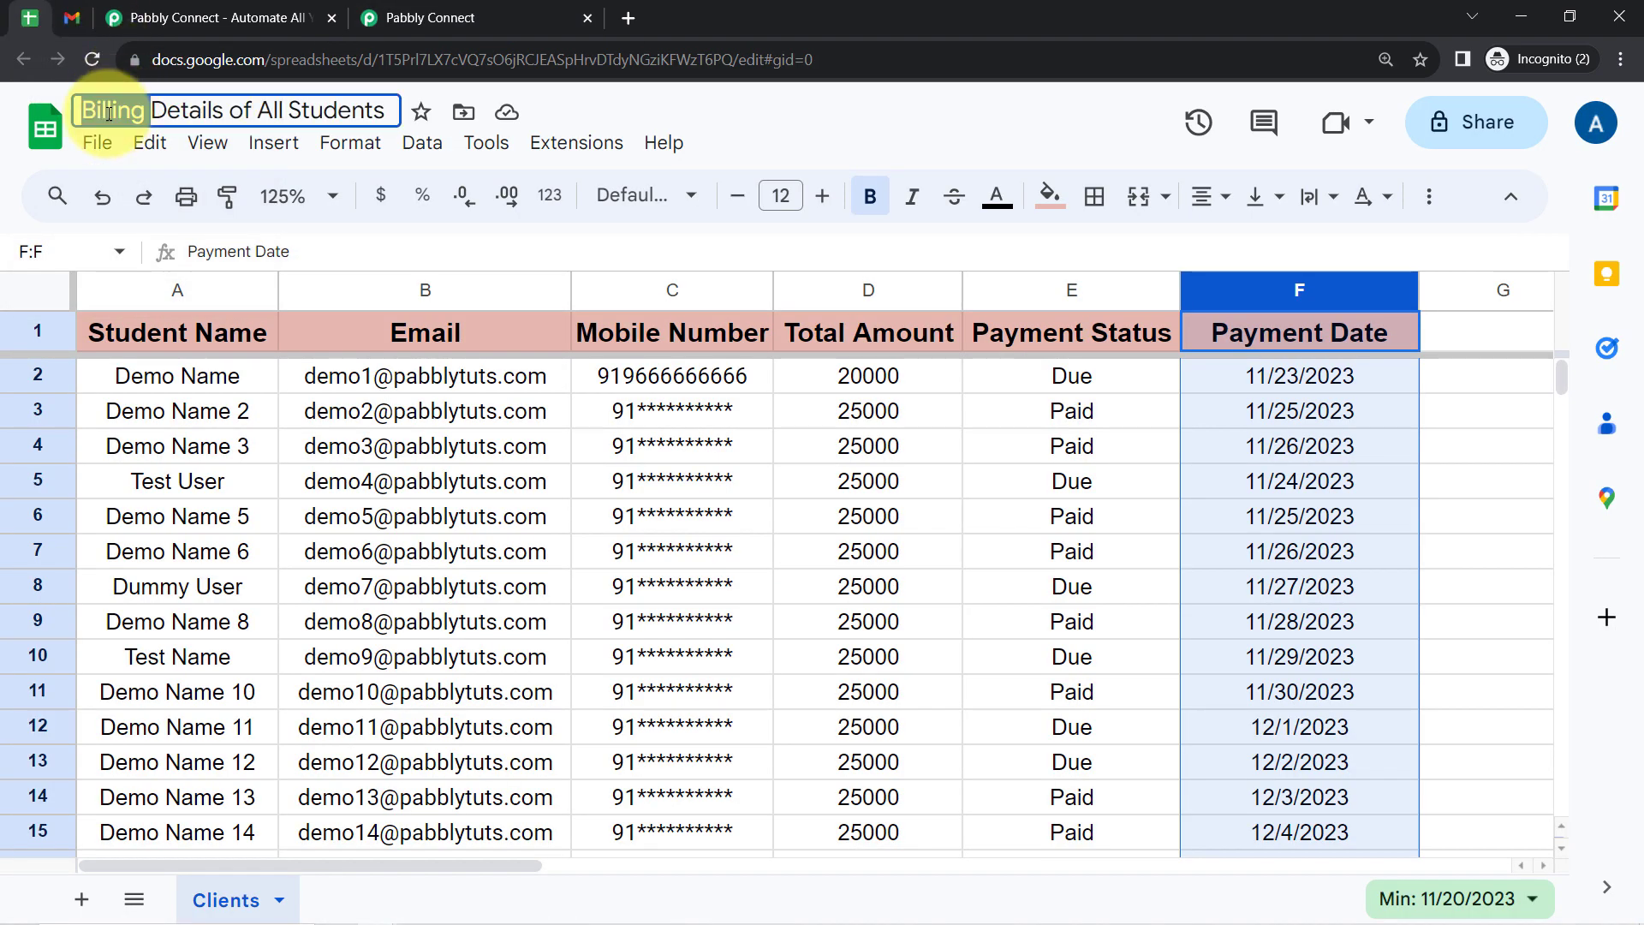
triple_click(108, 114)
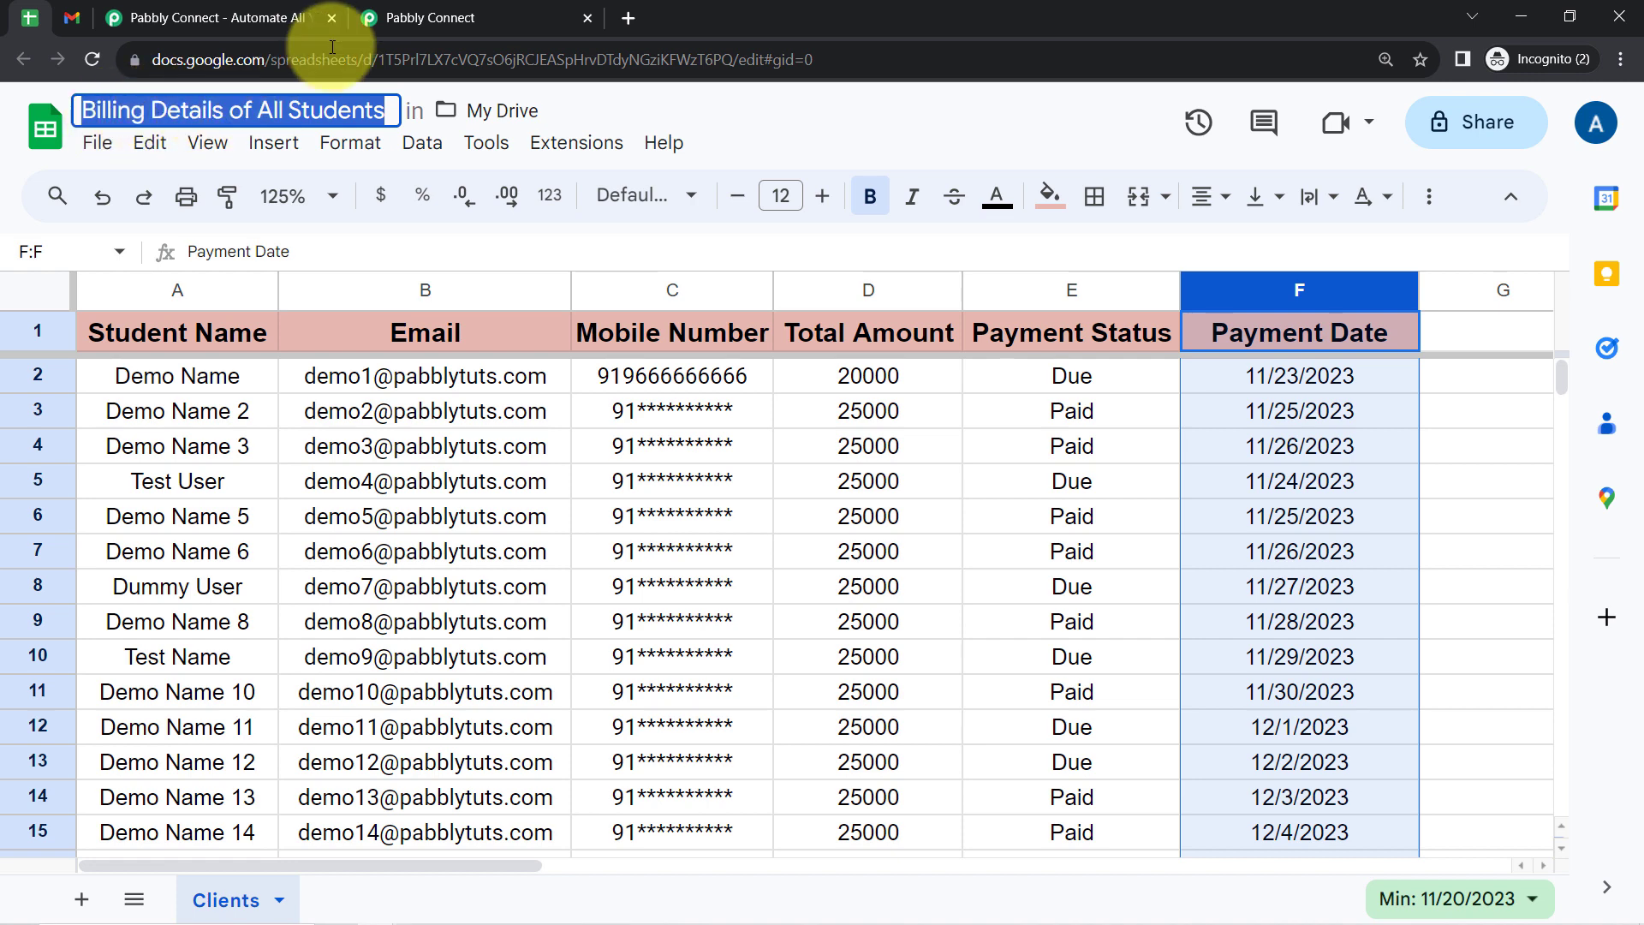
left_click(462, 17)
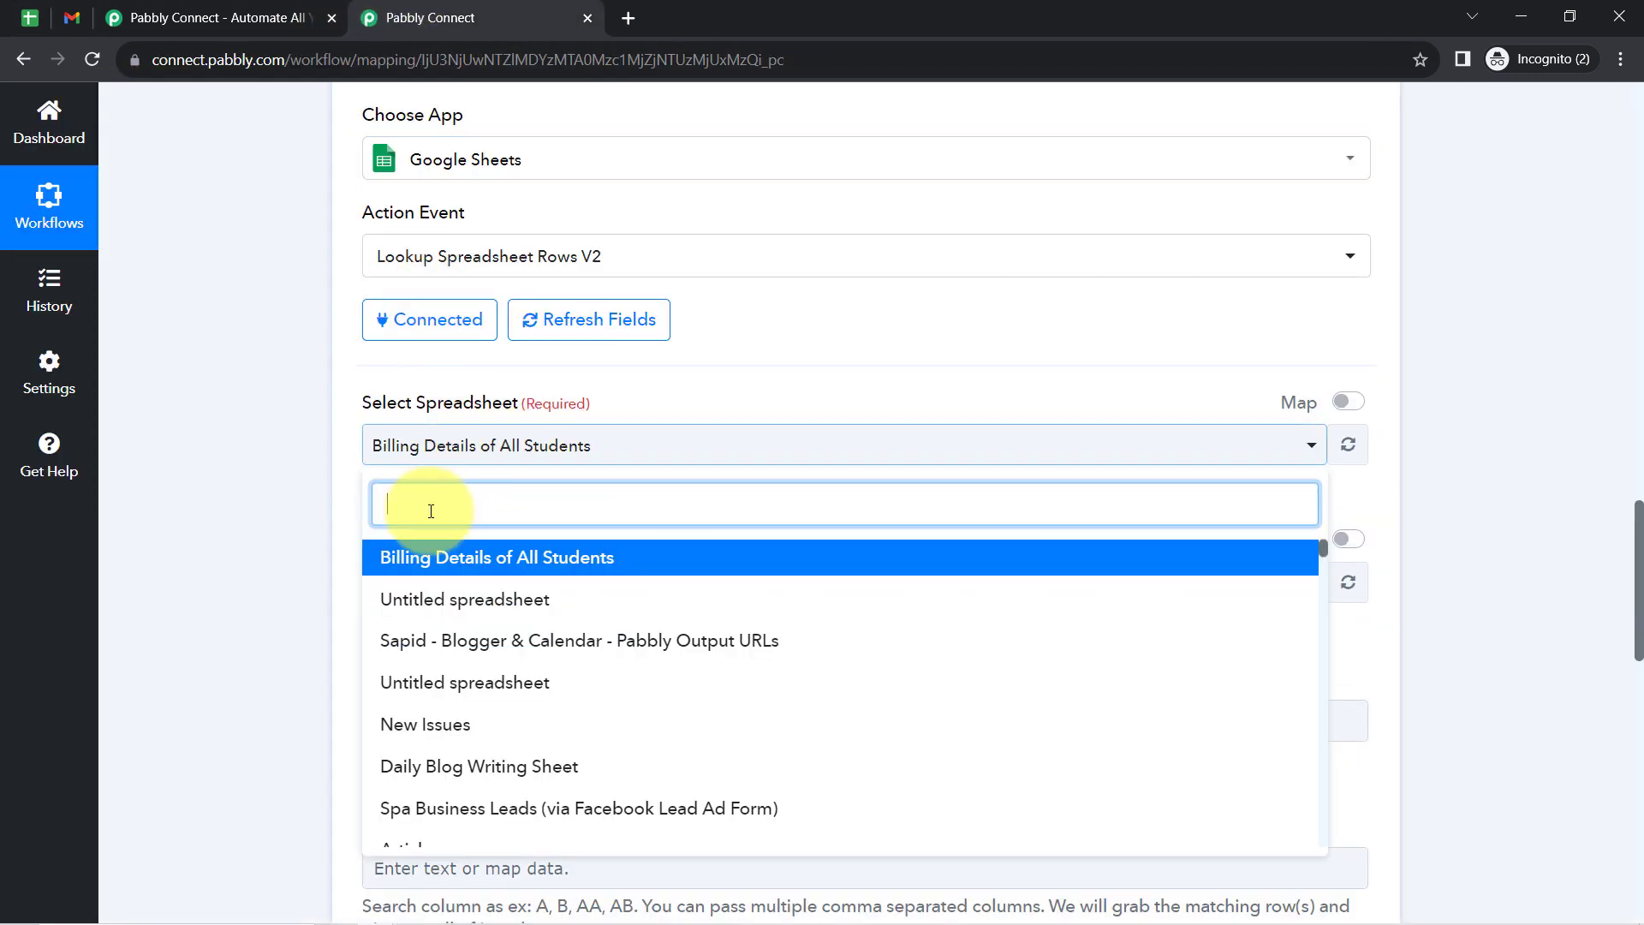
left_click(430, 560)
- Check the tab name in the student spreadsheet and use Clients as the lookup step's sheet
left_click(39, 17)
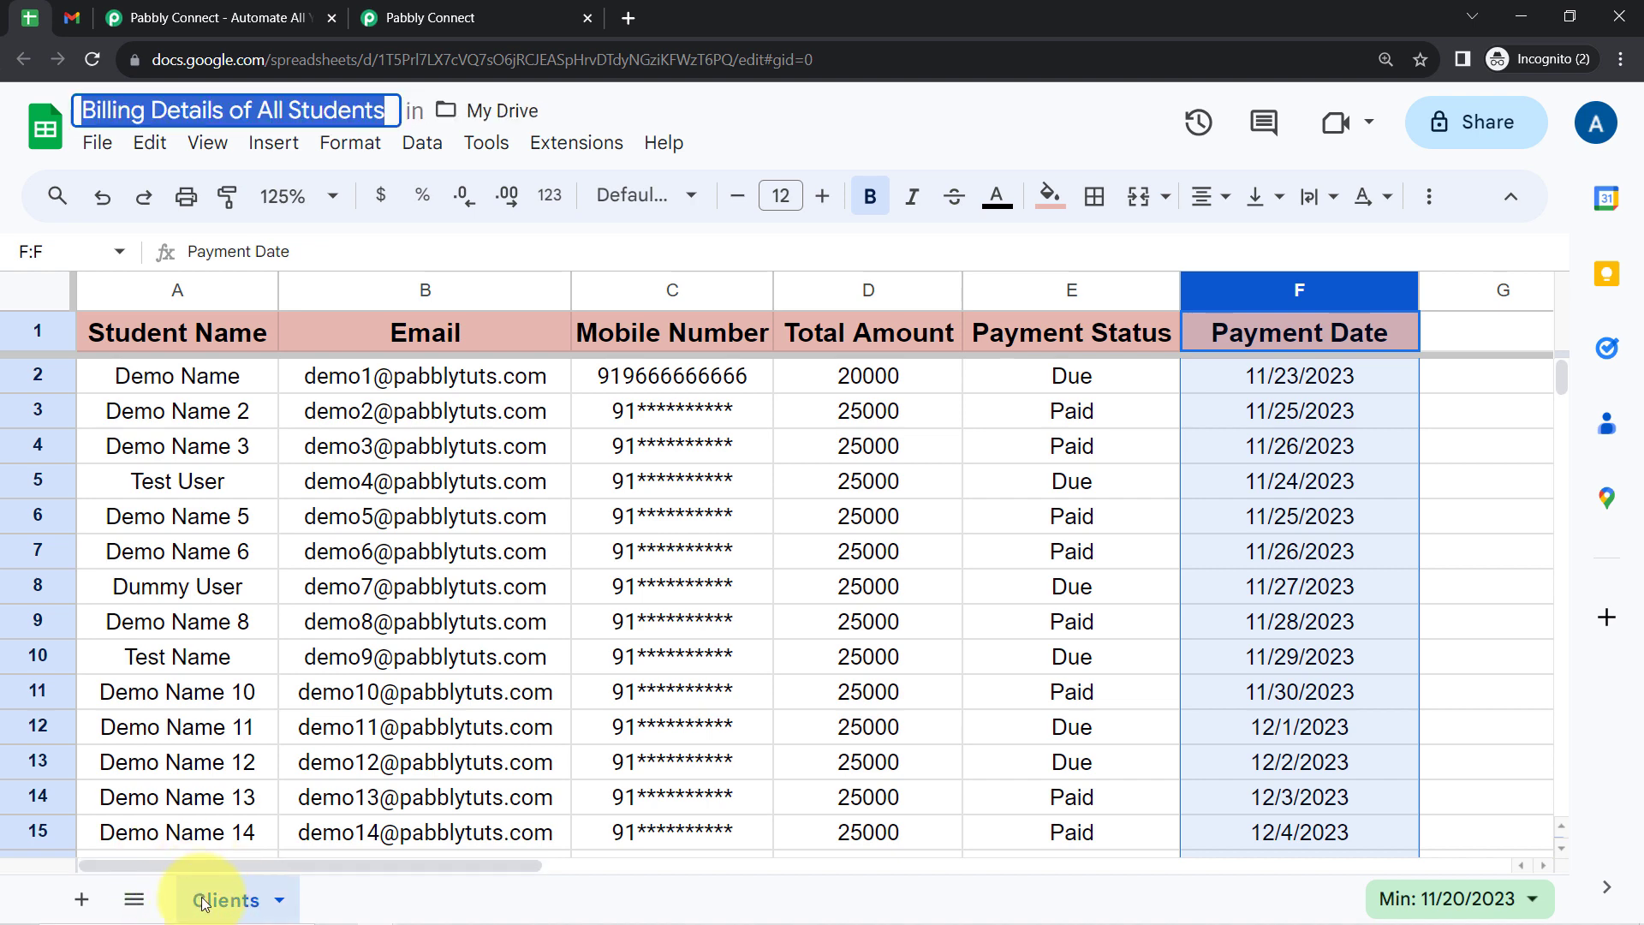
left_click(409, 12)
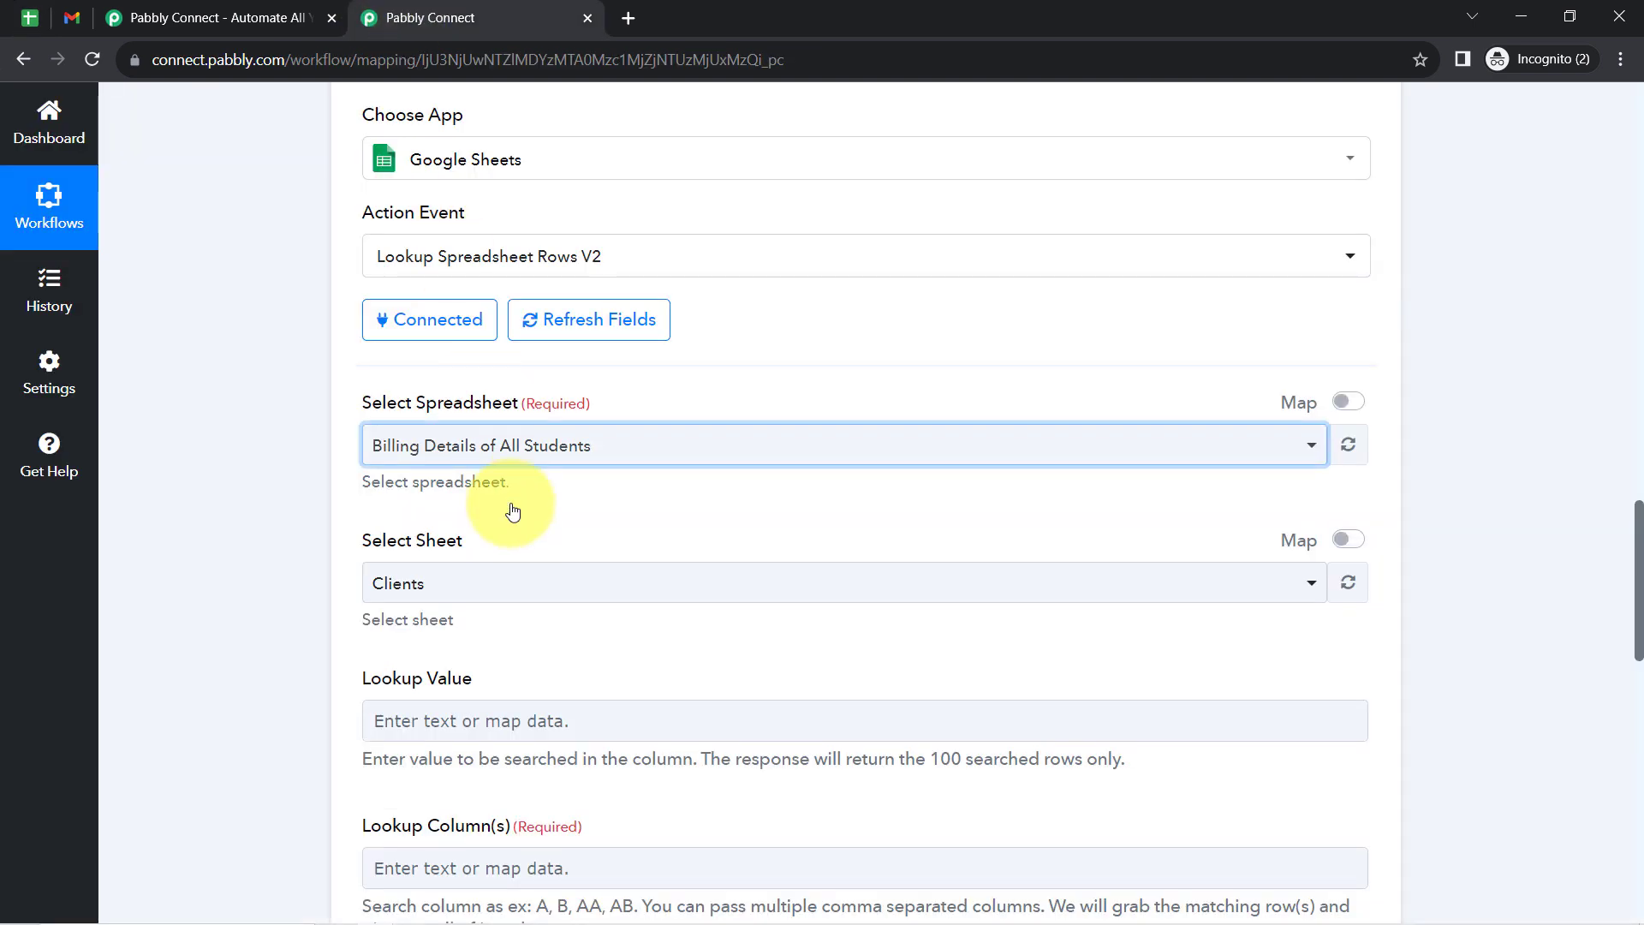
left_click(476, 581)
left_click(289, 616)
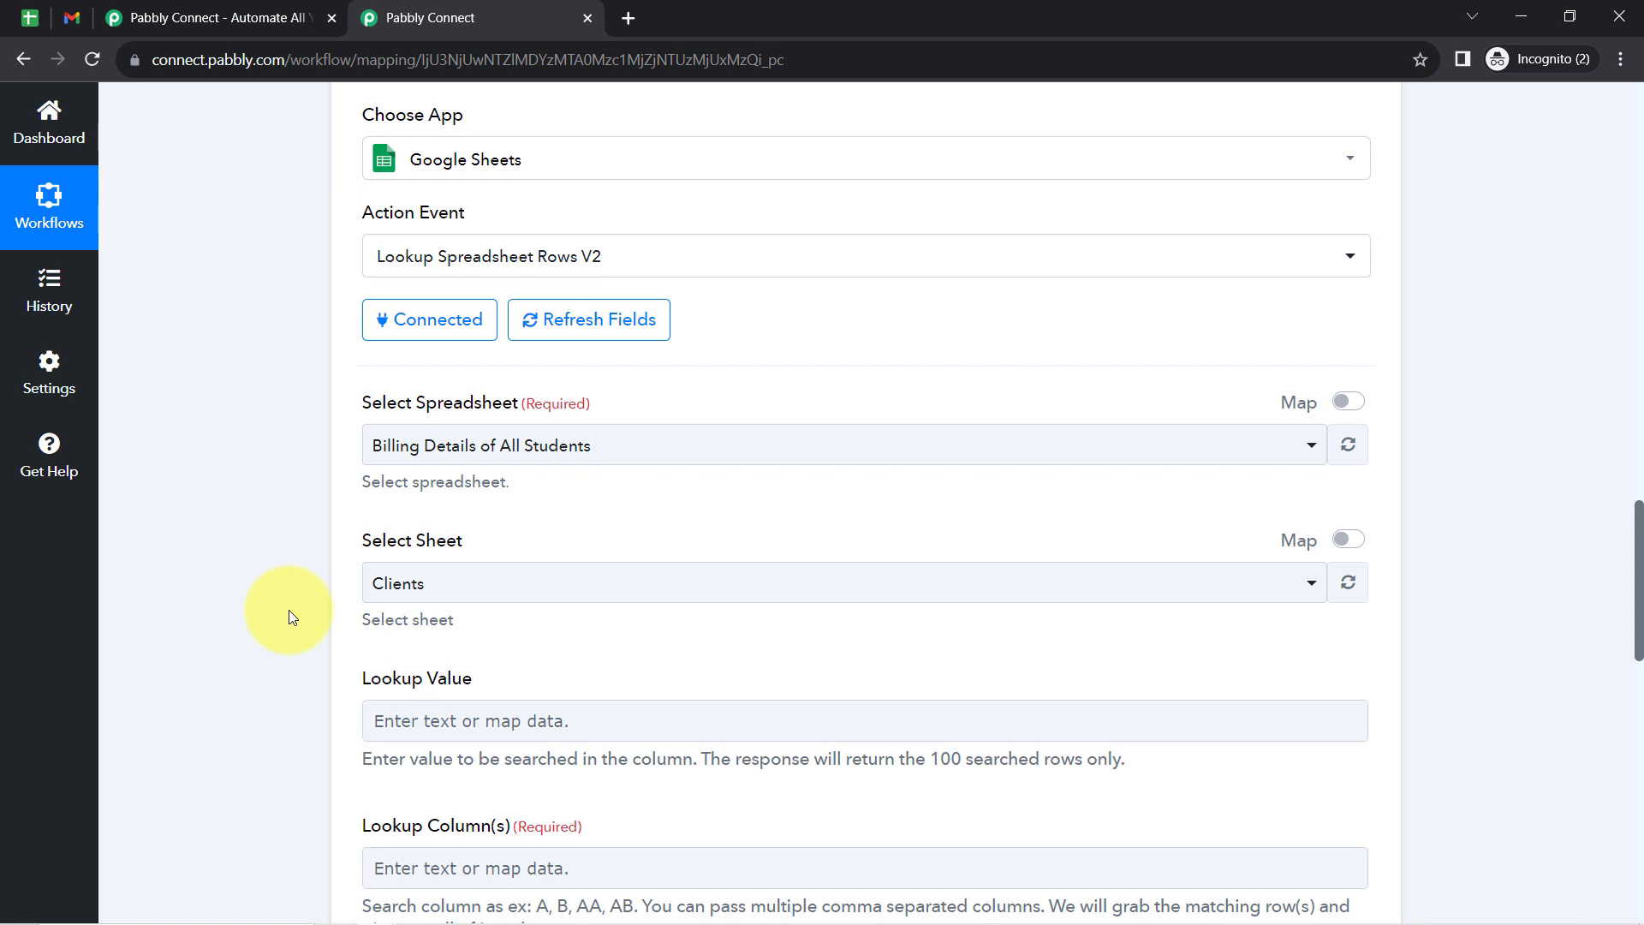
- Review the Lookup Value field's description, the student billing data and the Date/Time Formatter step's result date
scroll(289, 612, "down", 5)
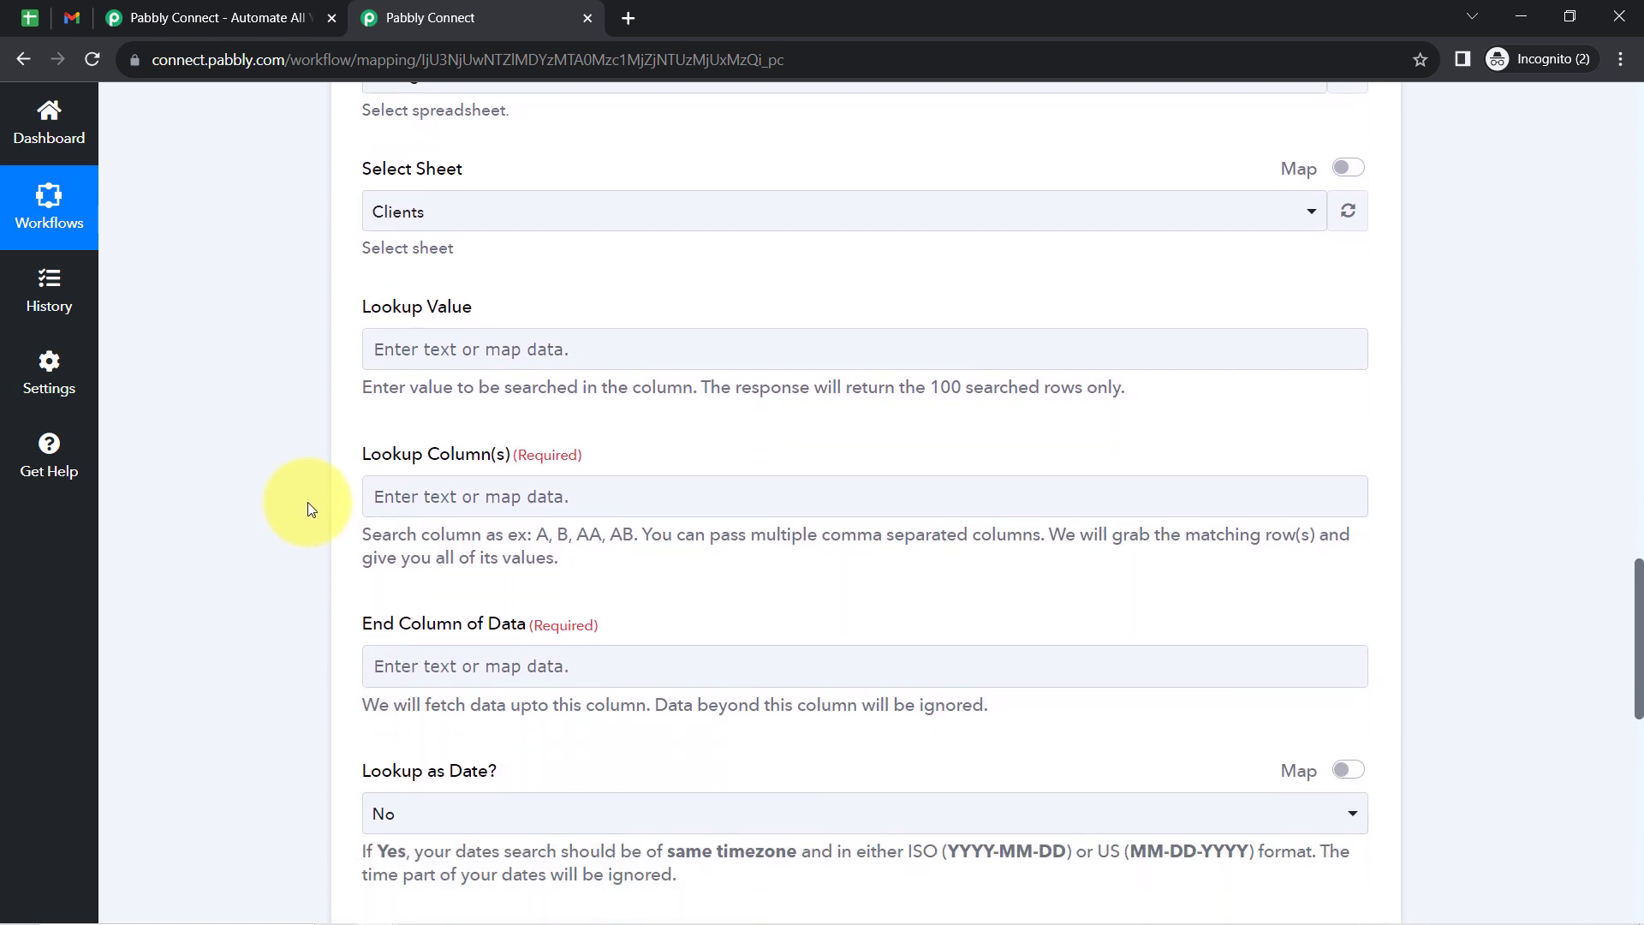
scroll(303, 495, "up", 2)
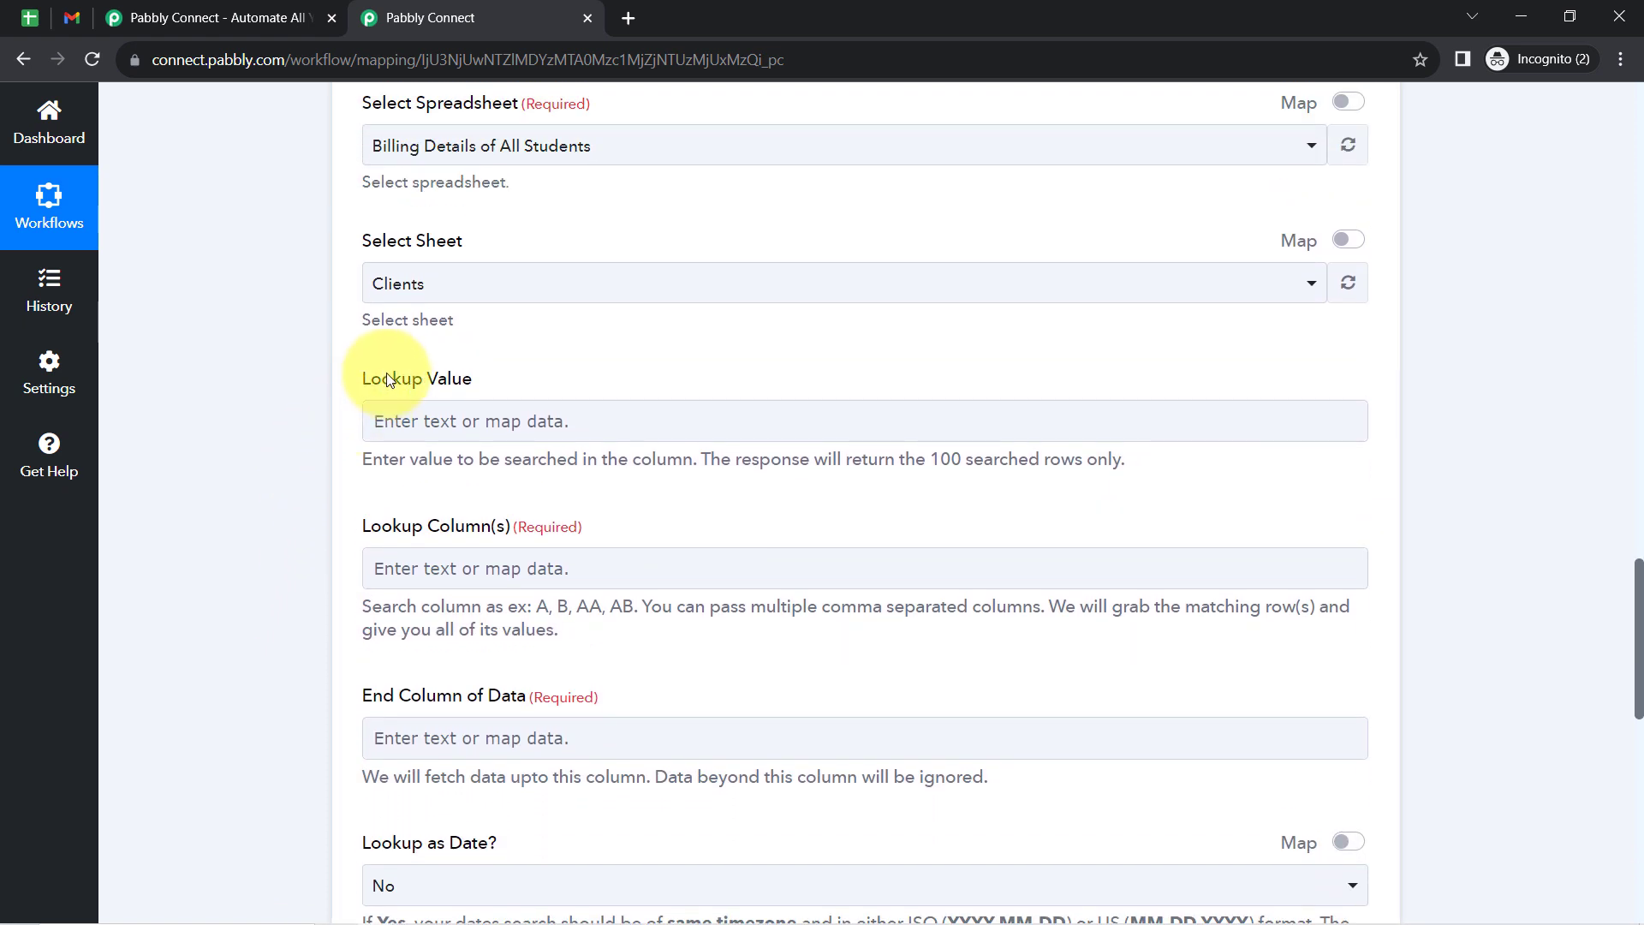
left_click_drag(399, 459, 655, 466)
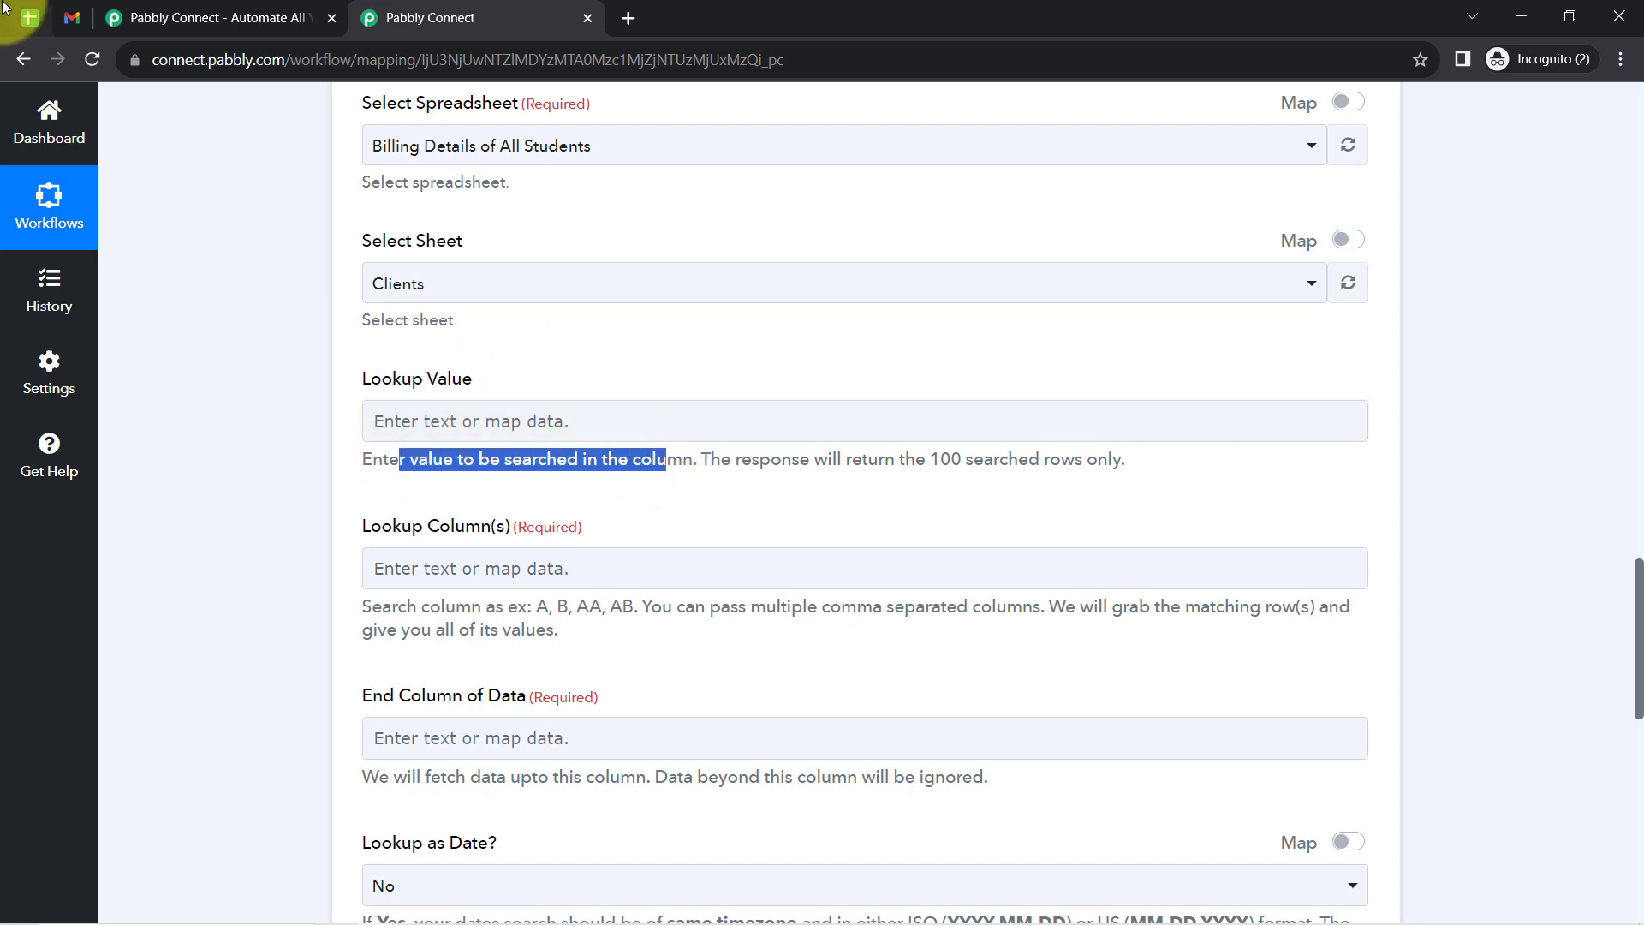
left_click(28, 15)
left_click(922, 551)
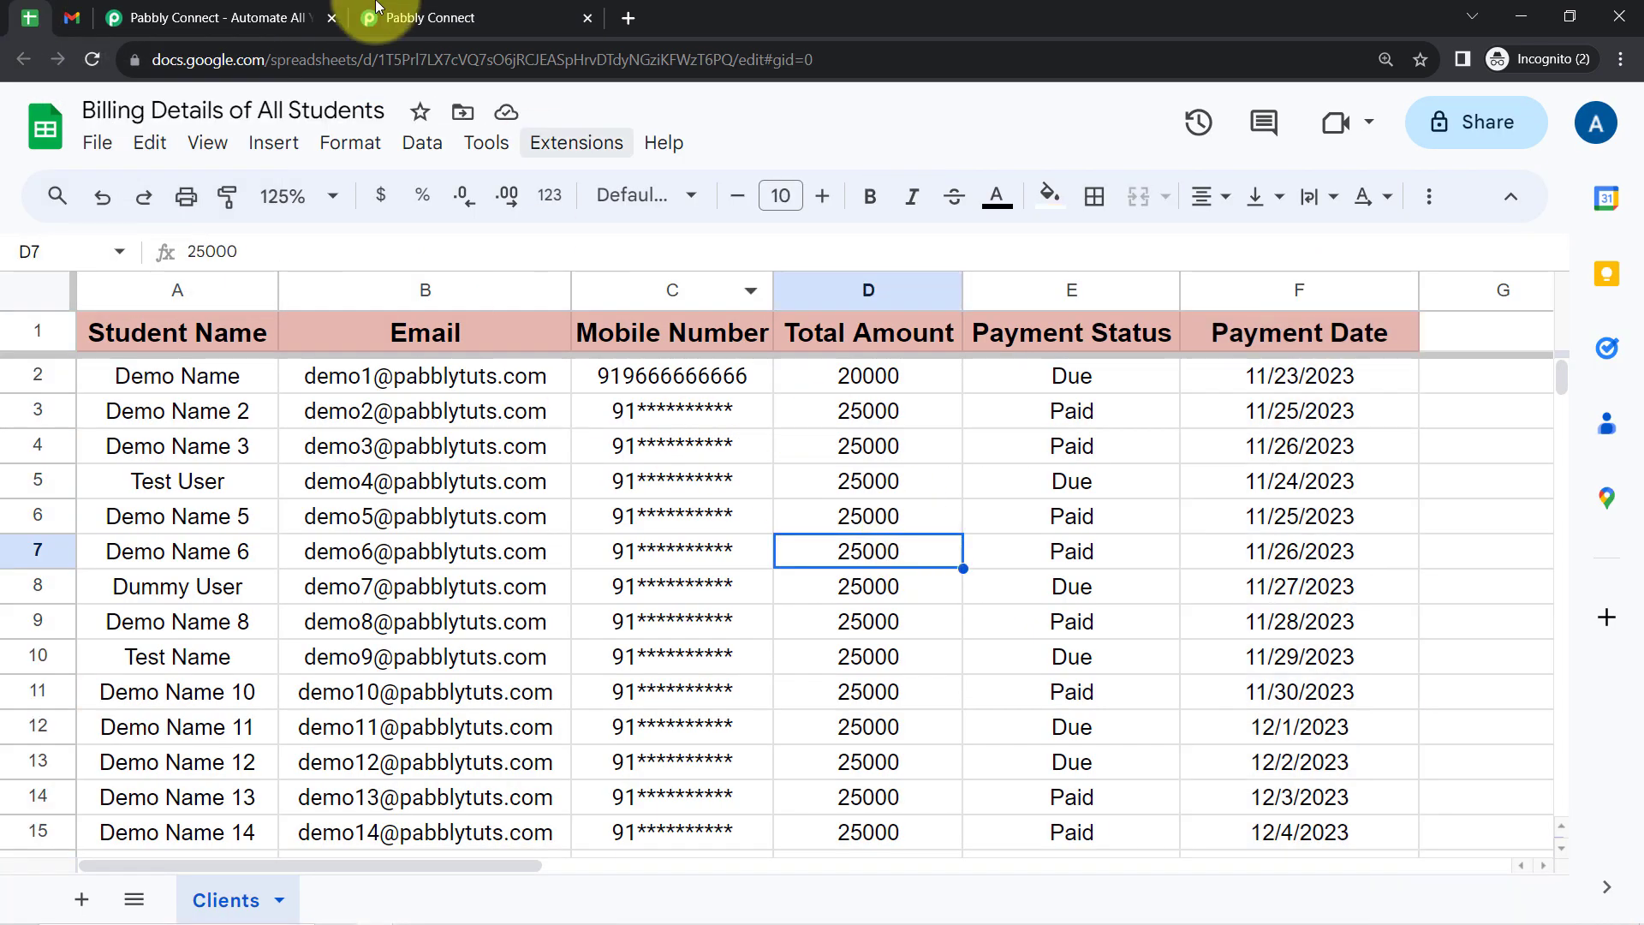
left_click(441, 10)
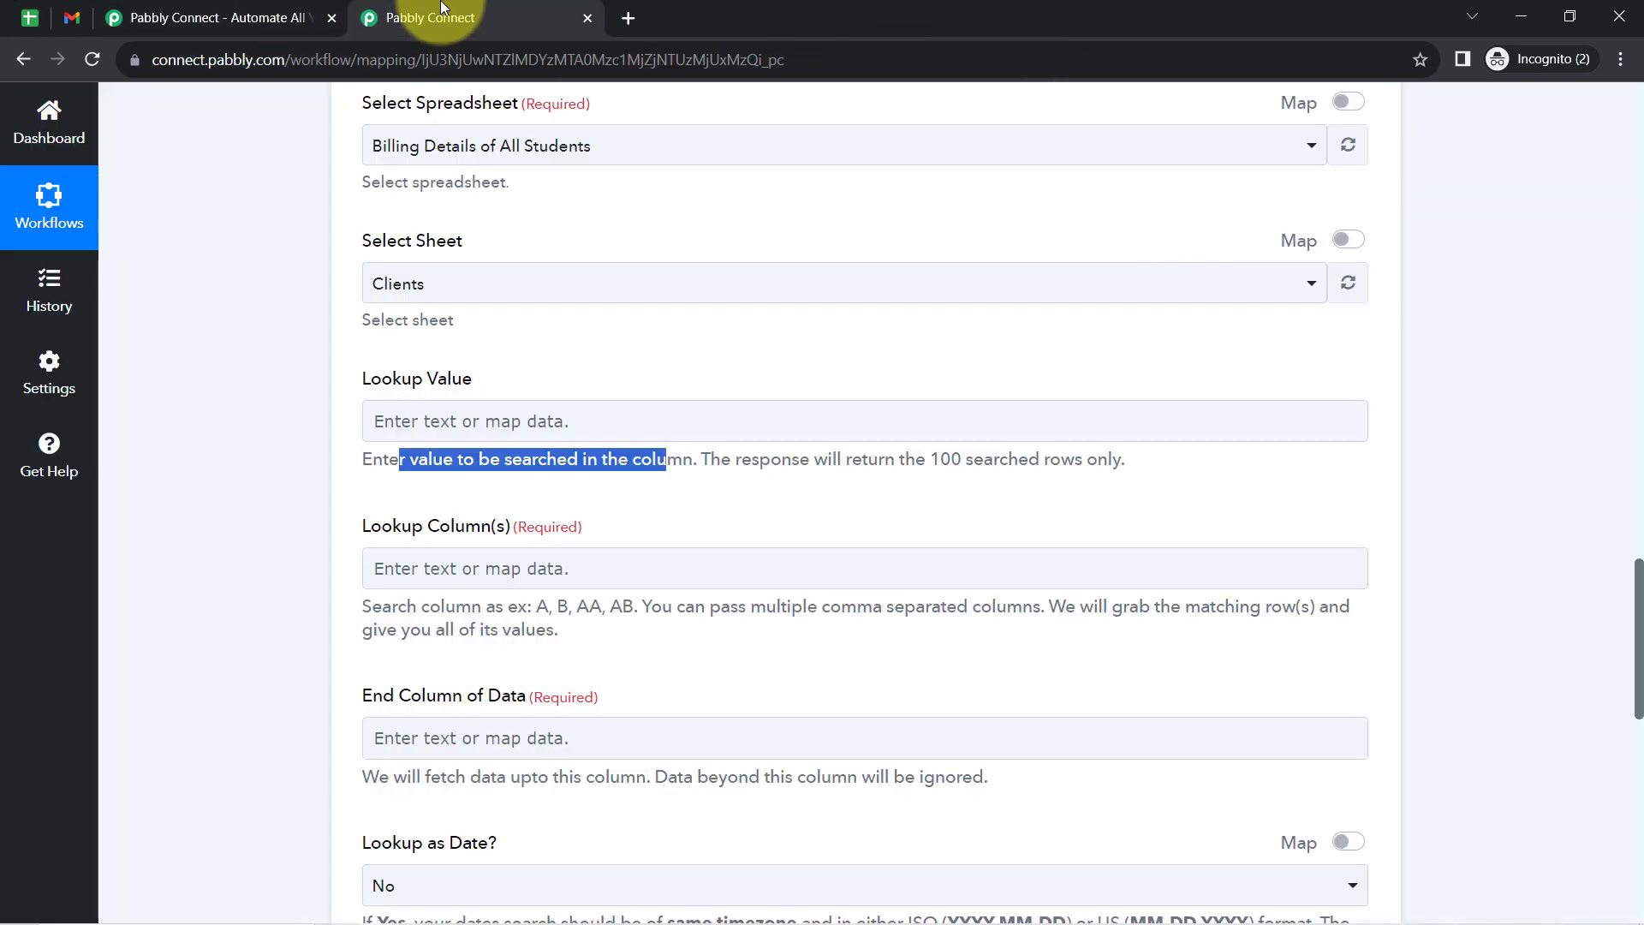
left_click(226, 371)
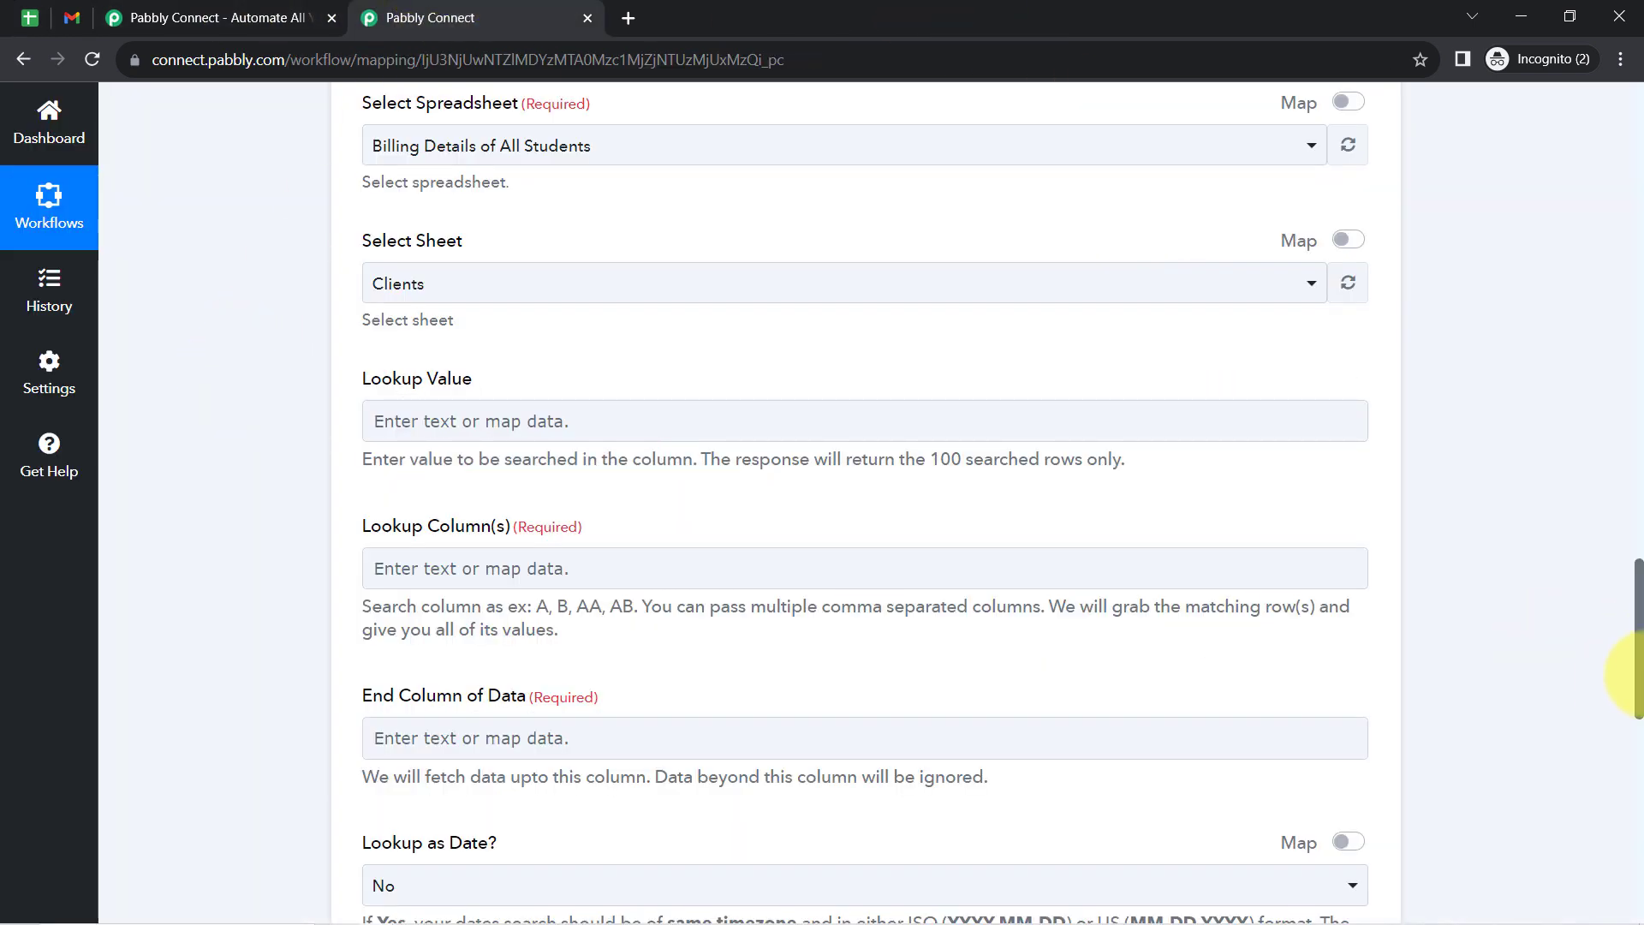
left_click_drag(1639, 659, 1605, 469)
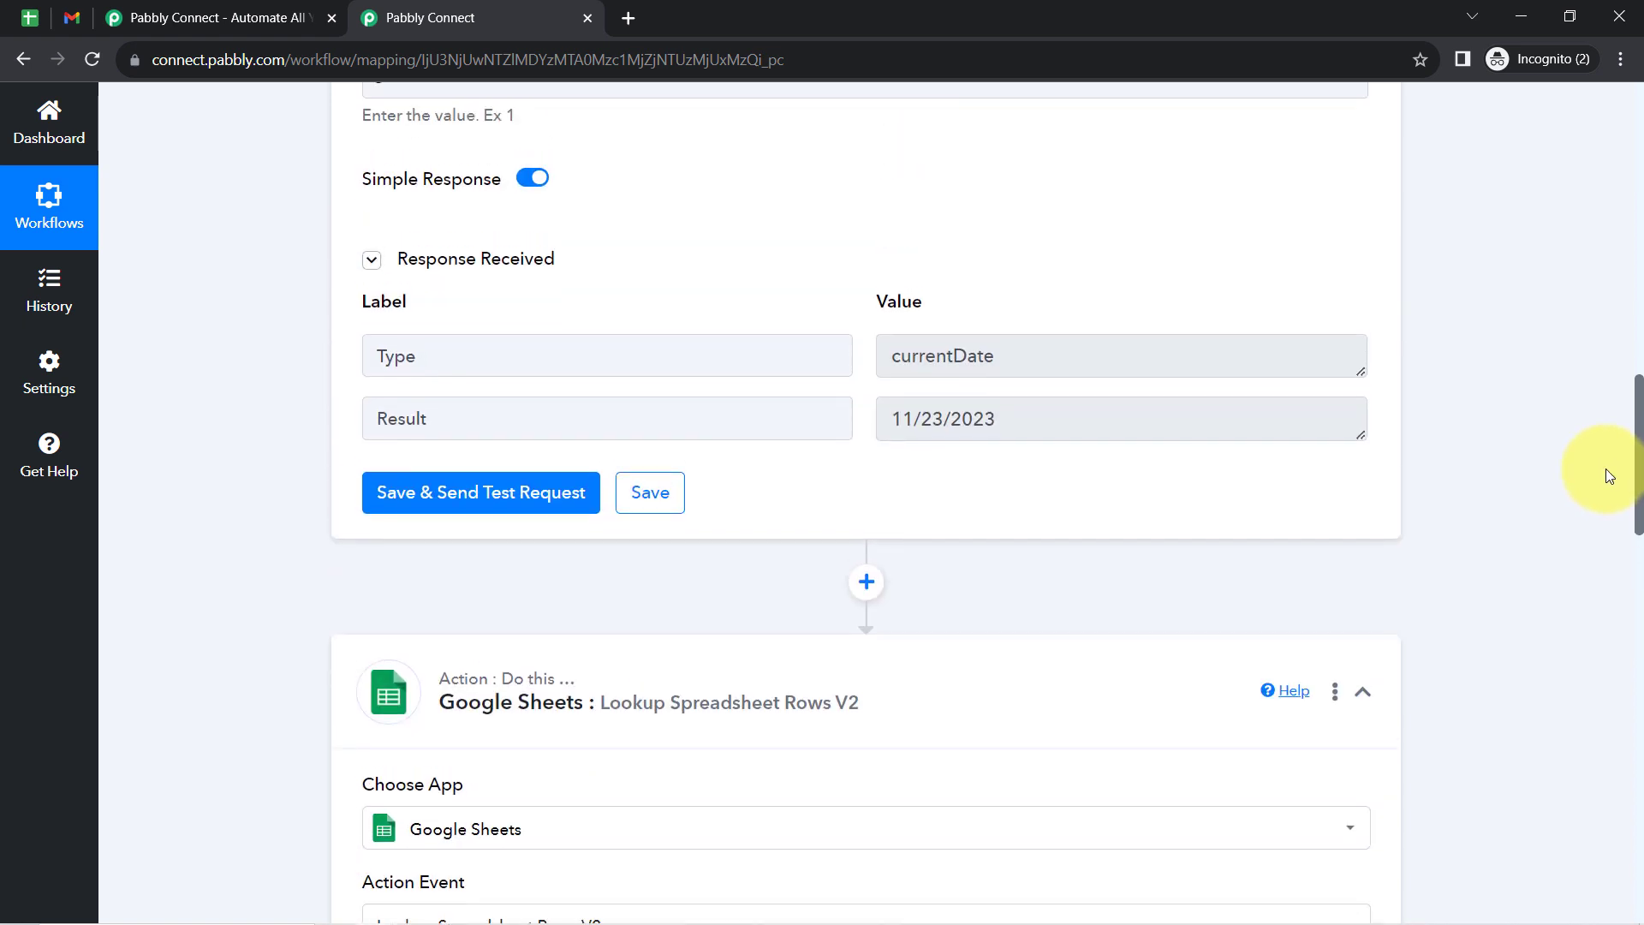
triple_click(957, 424)
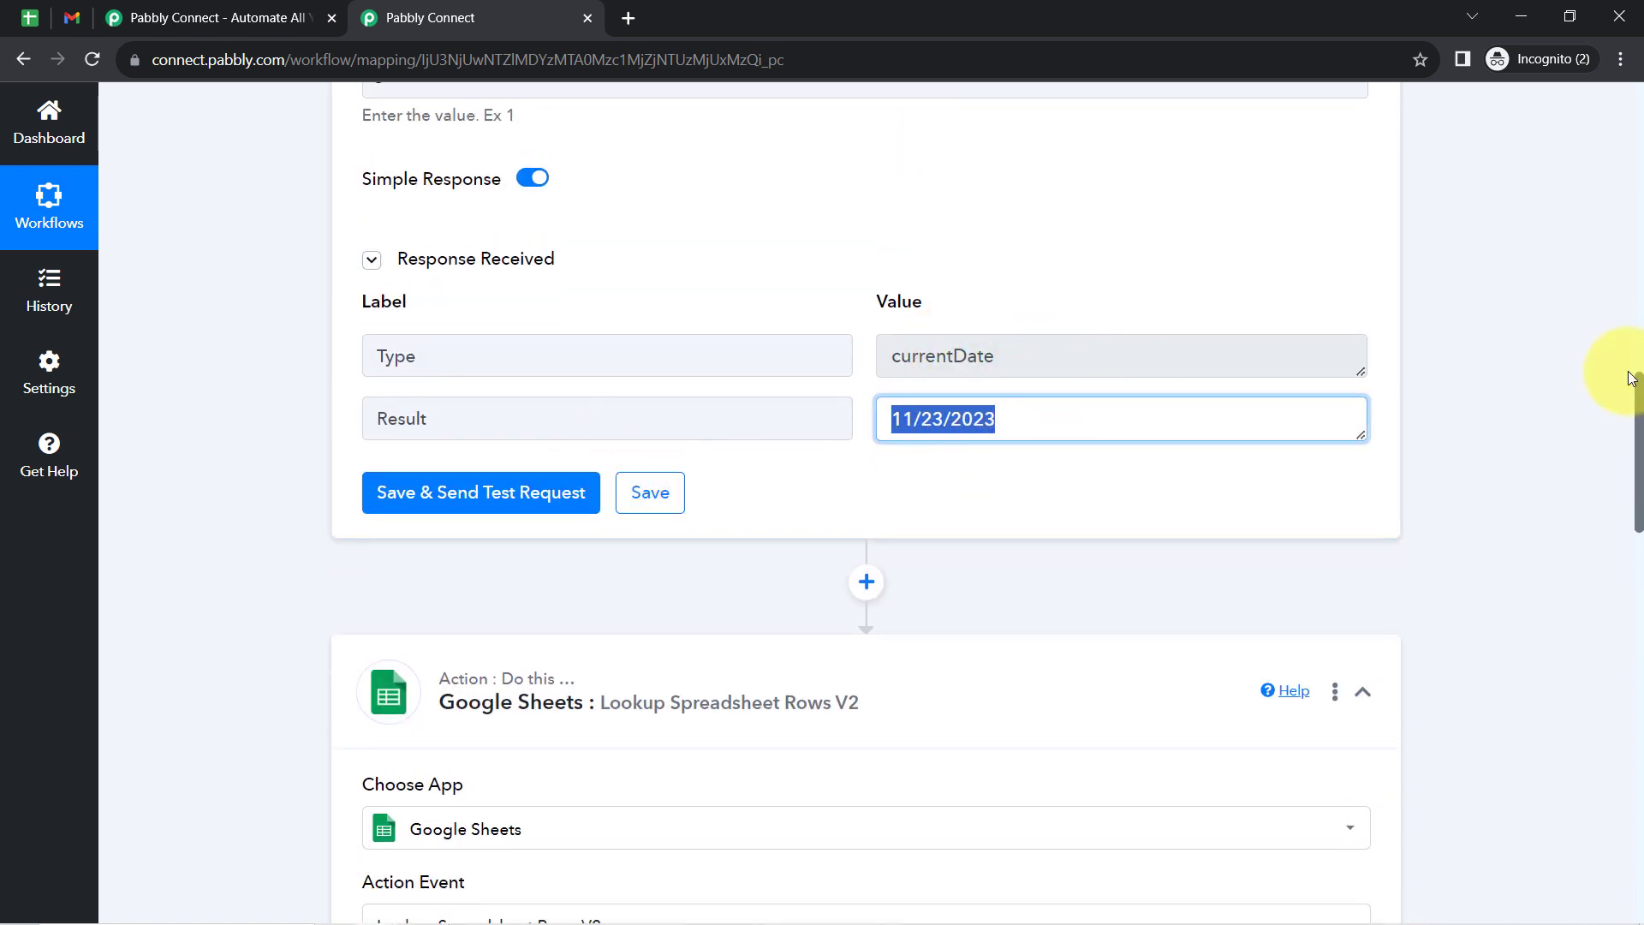
- Map the Date/Time Formatter step's Result date into the Lookup Value of the Google Sheets lookup step
left_click_drag(1637, 388, 1630, 527)
left_click(468, 662)
left_click(310, 577)
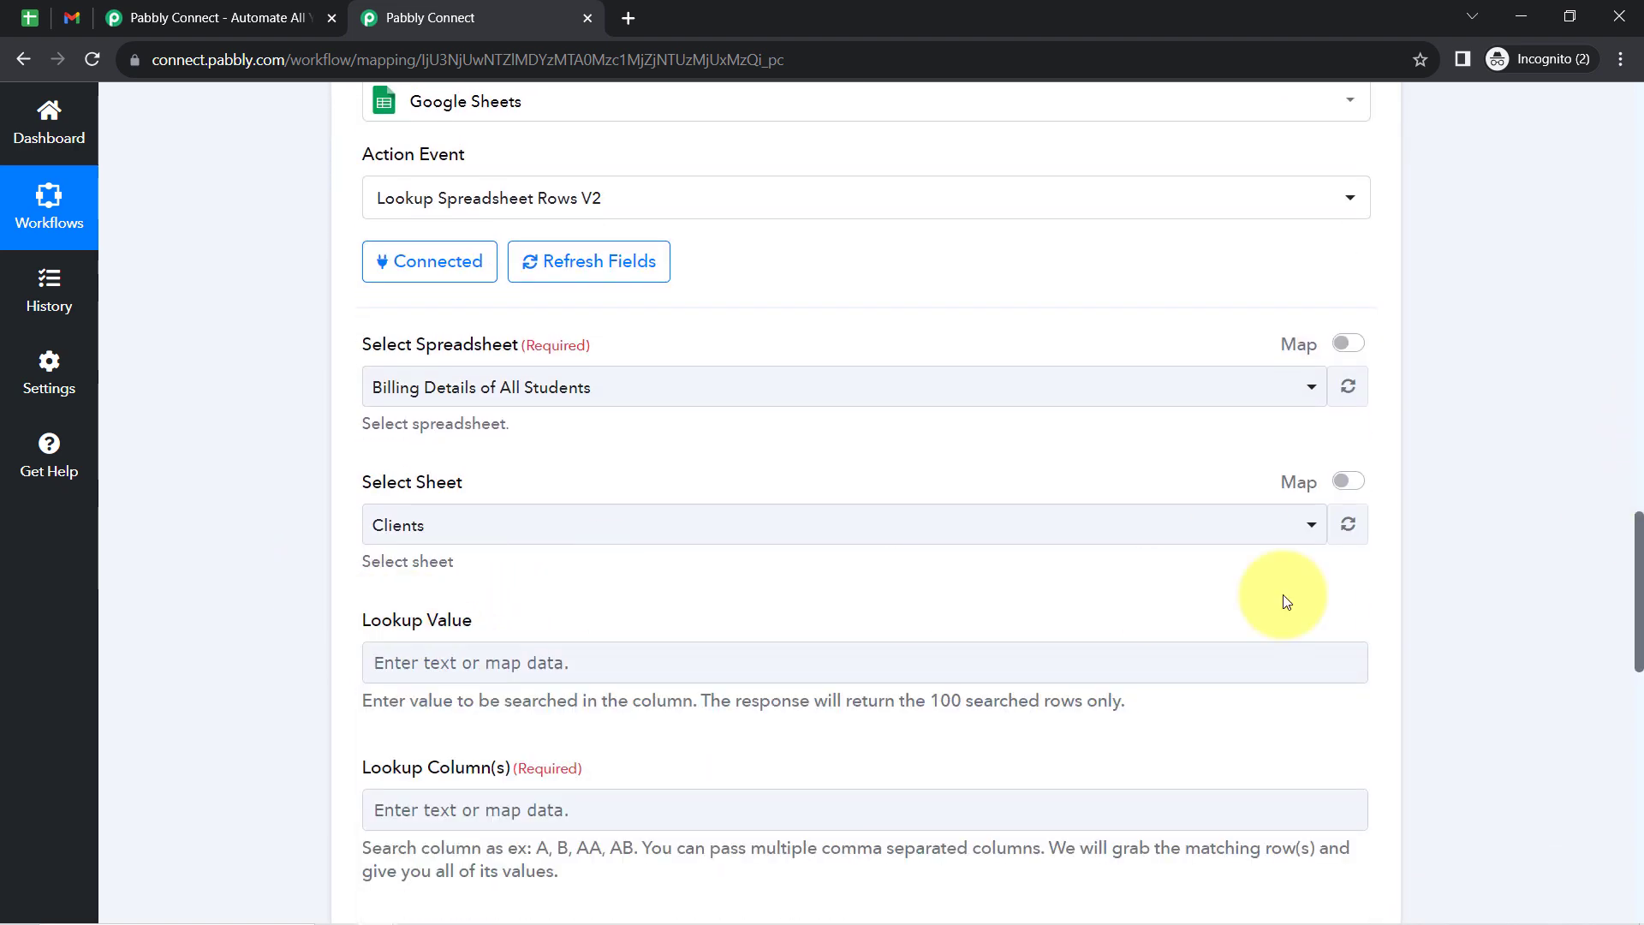
left_click_drag(1639, 539, 1639, 603)
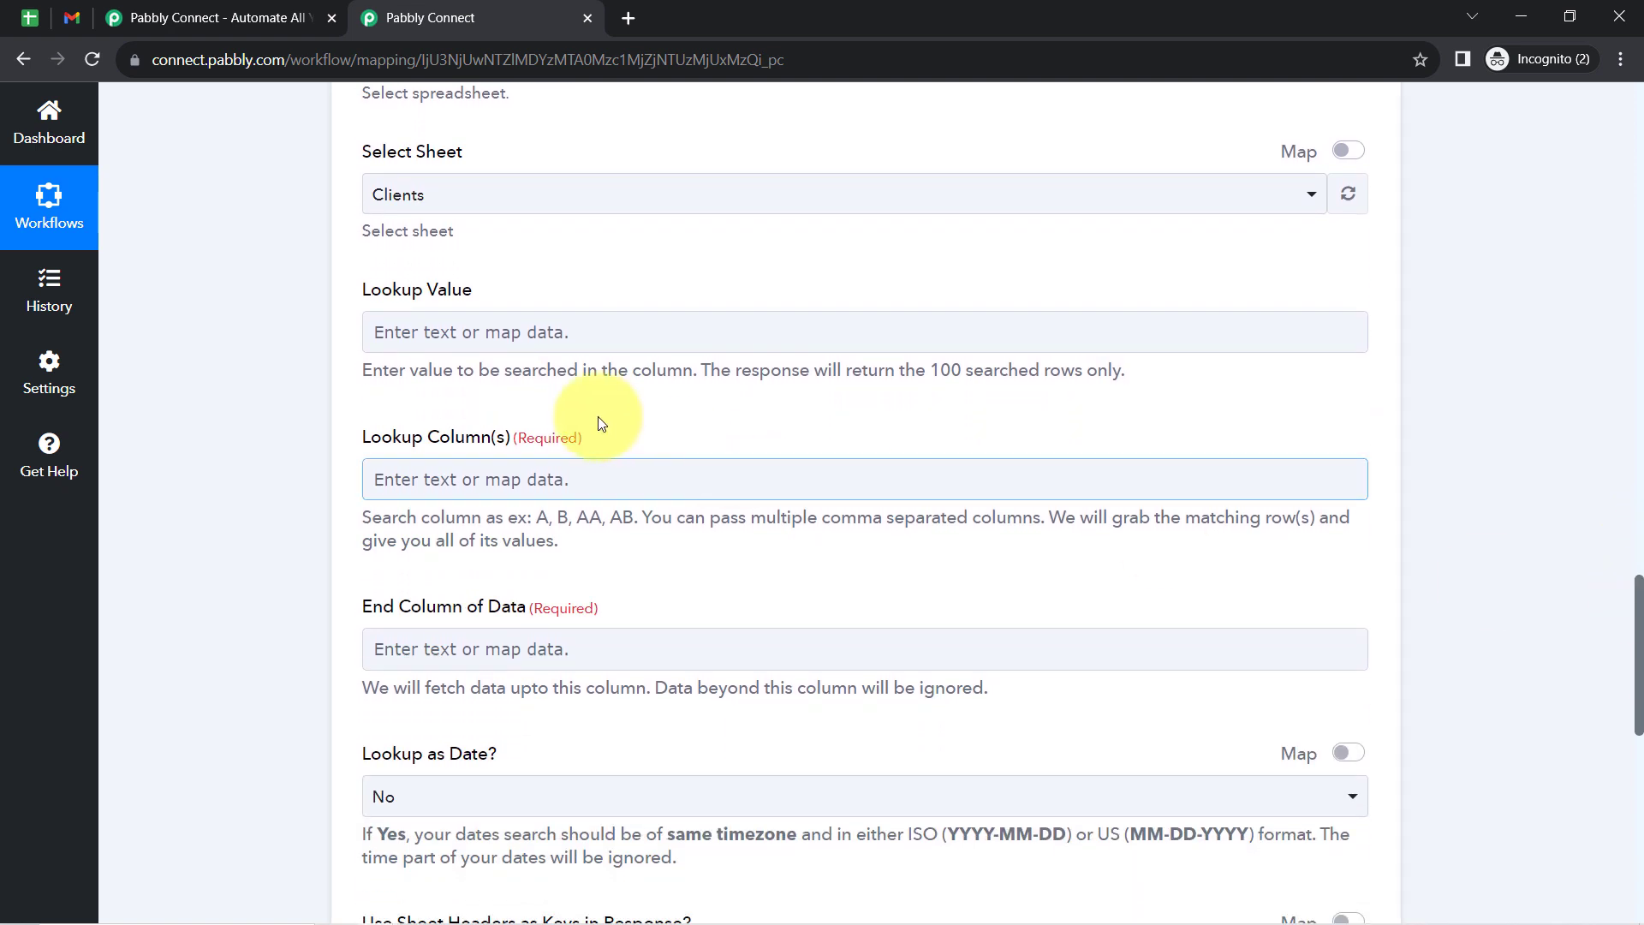
left_click(447, 341)
left_click(381, 341)
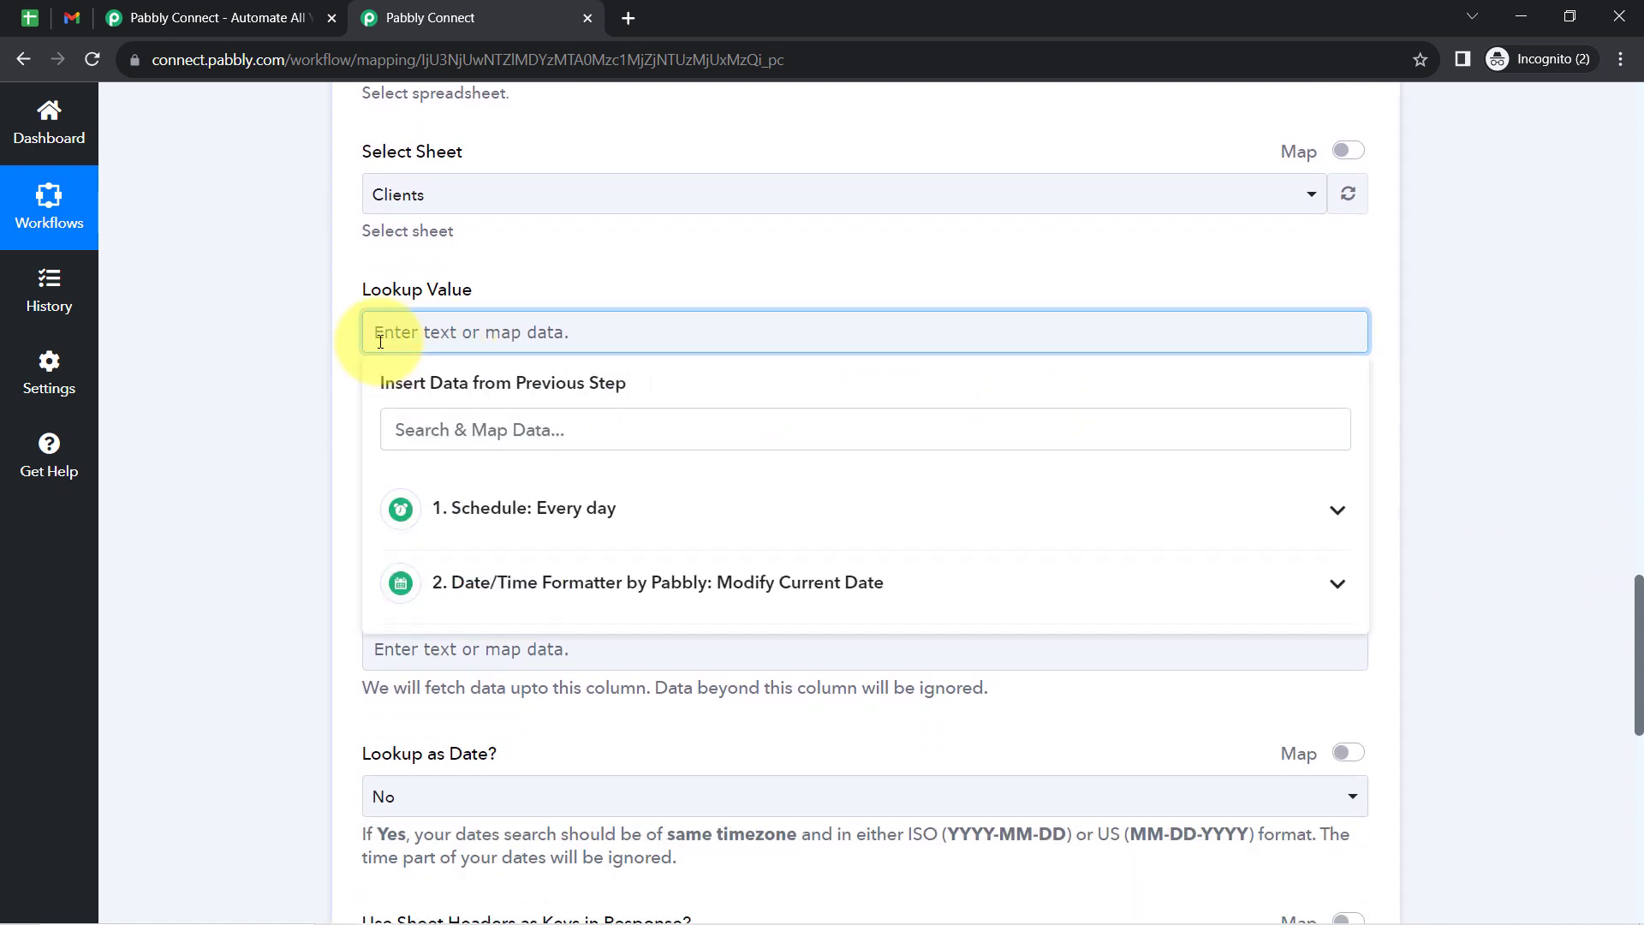
left_click(422, 331)
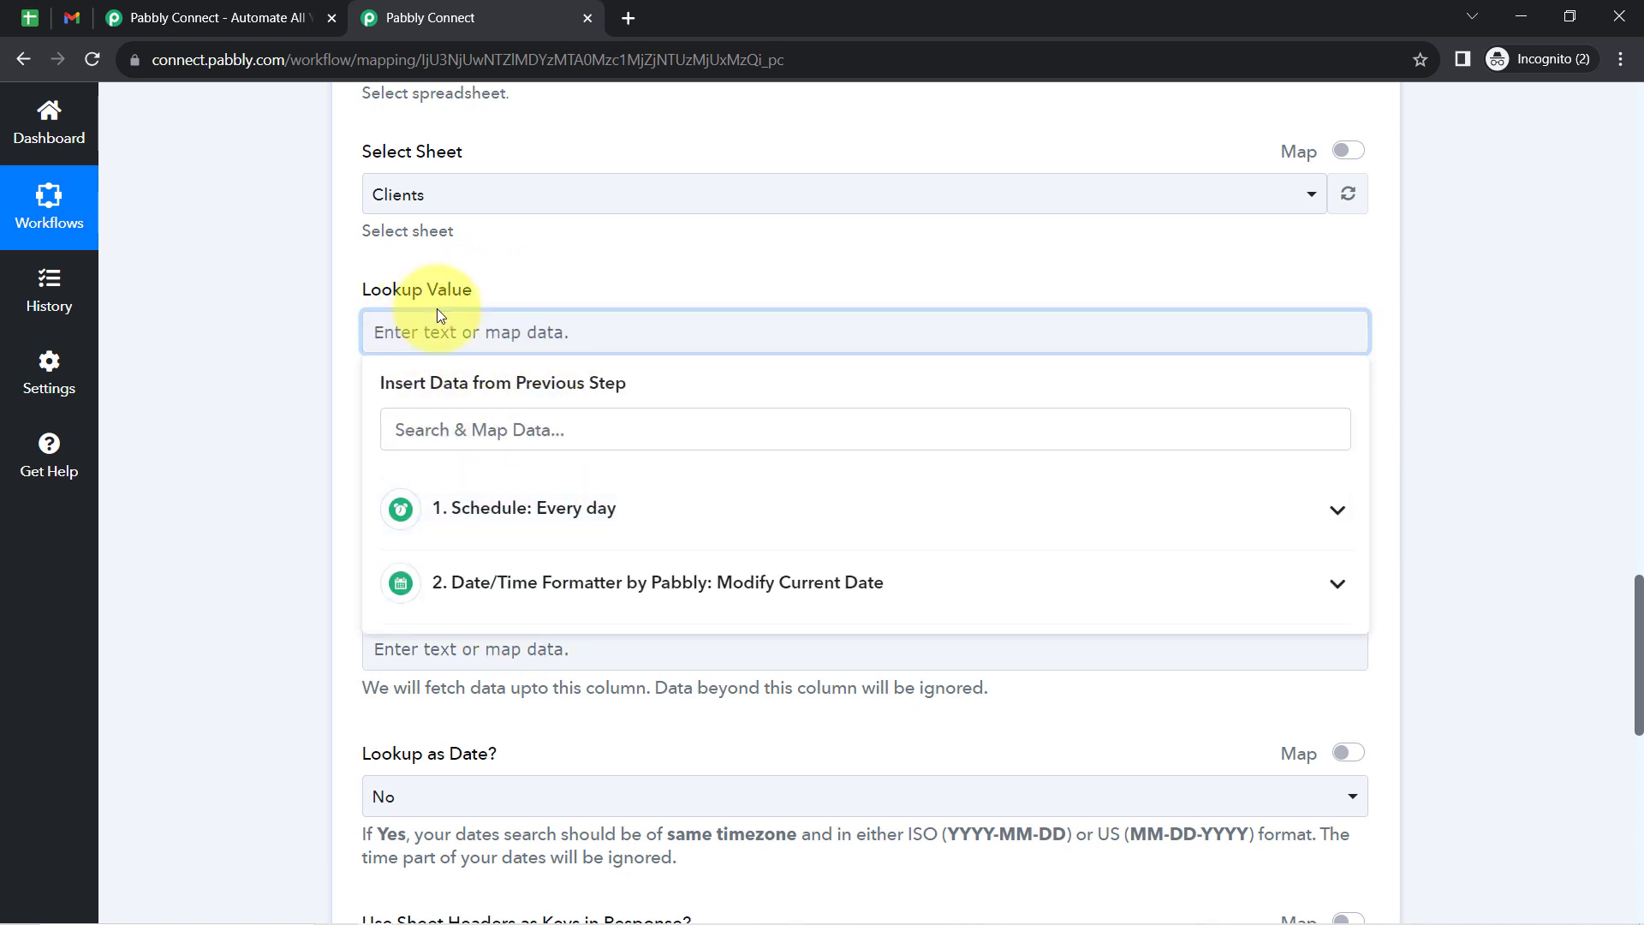
left_click(485, 581)
left_click(490, 508)
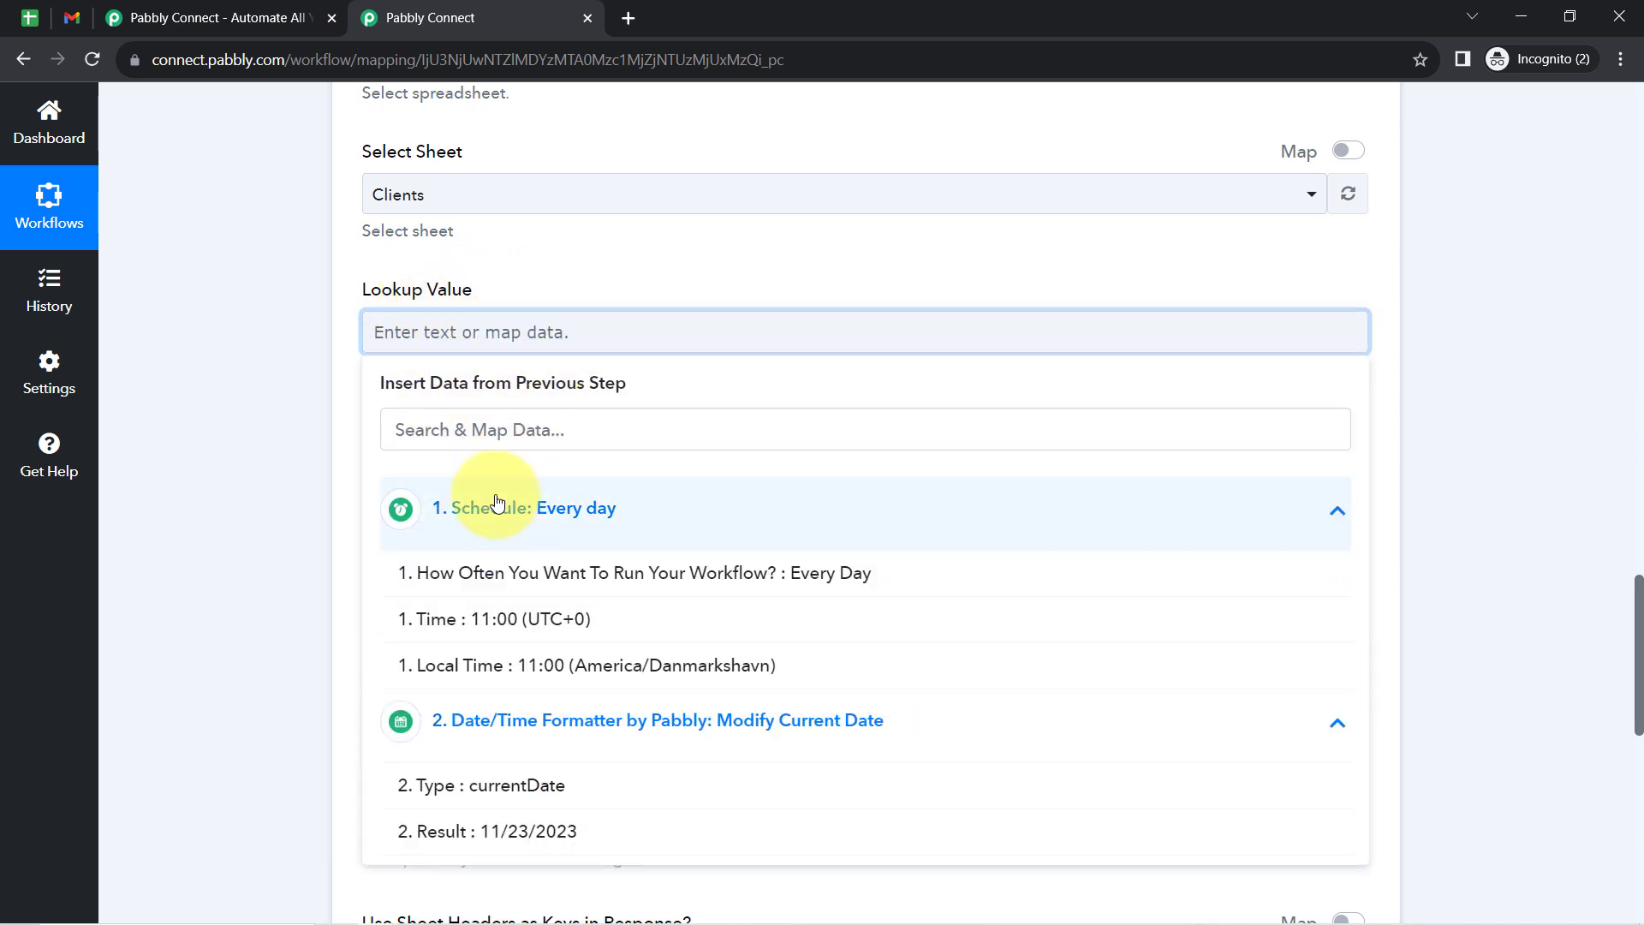
left_click(490, 508)
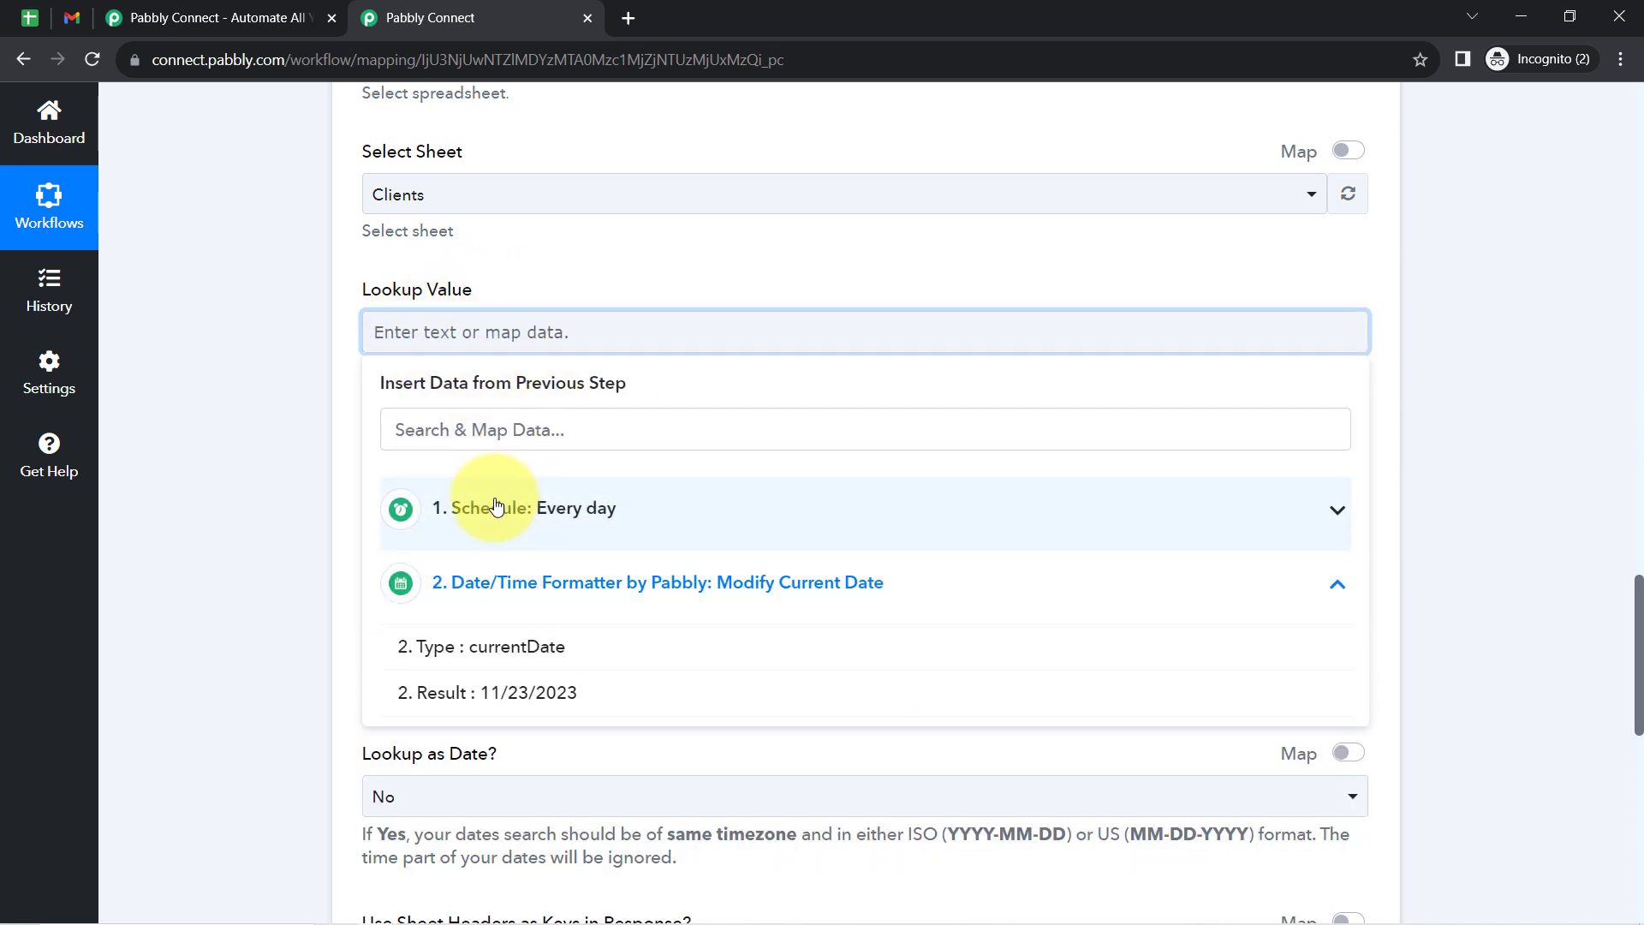
left_click(507, 706)
left_click(520, 355)
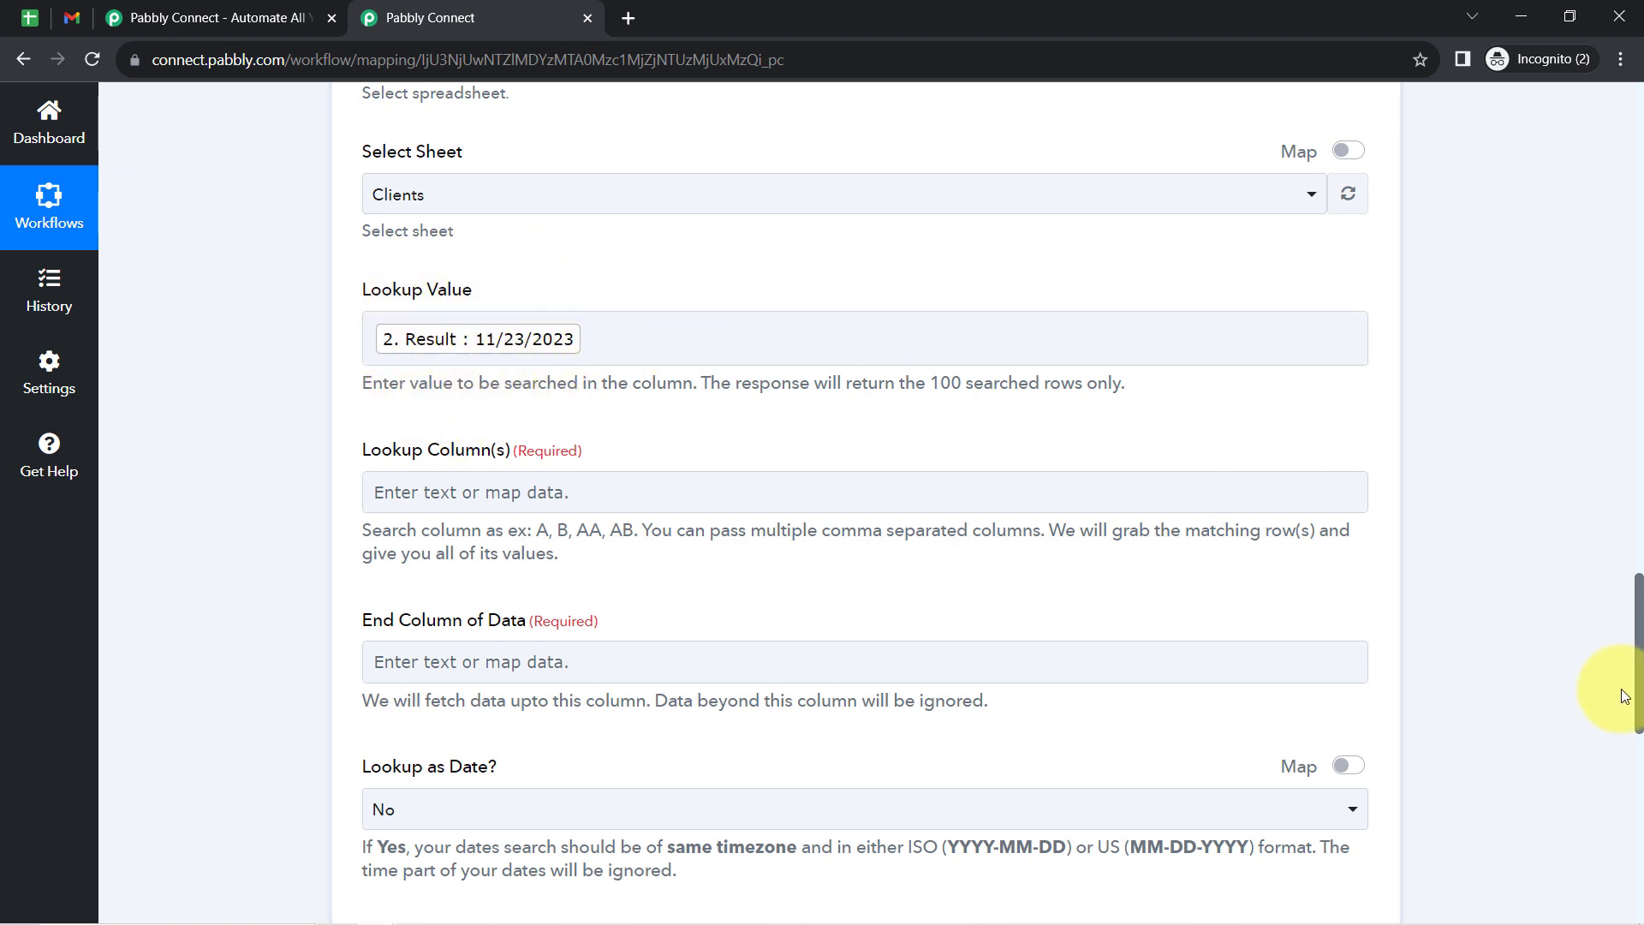
scroll(1637, 616, "up", 4)
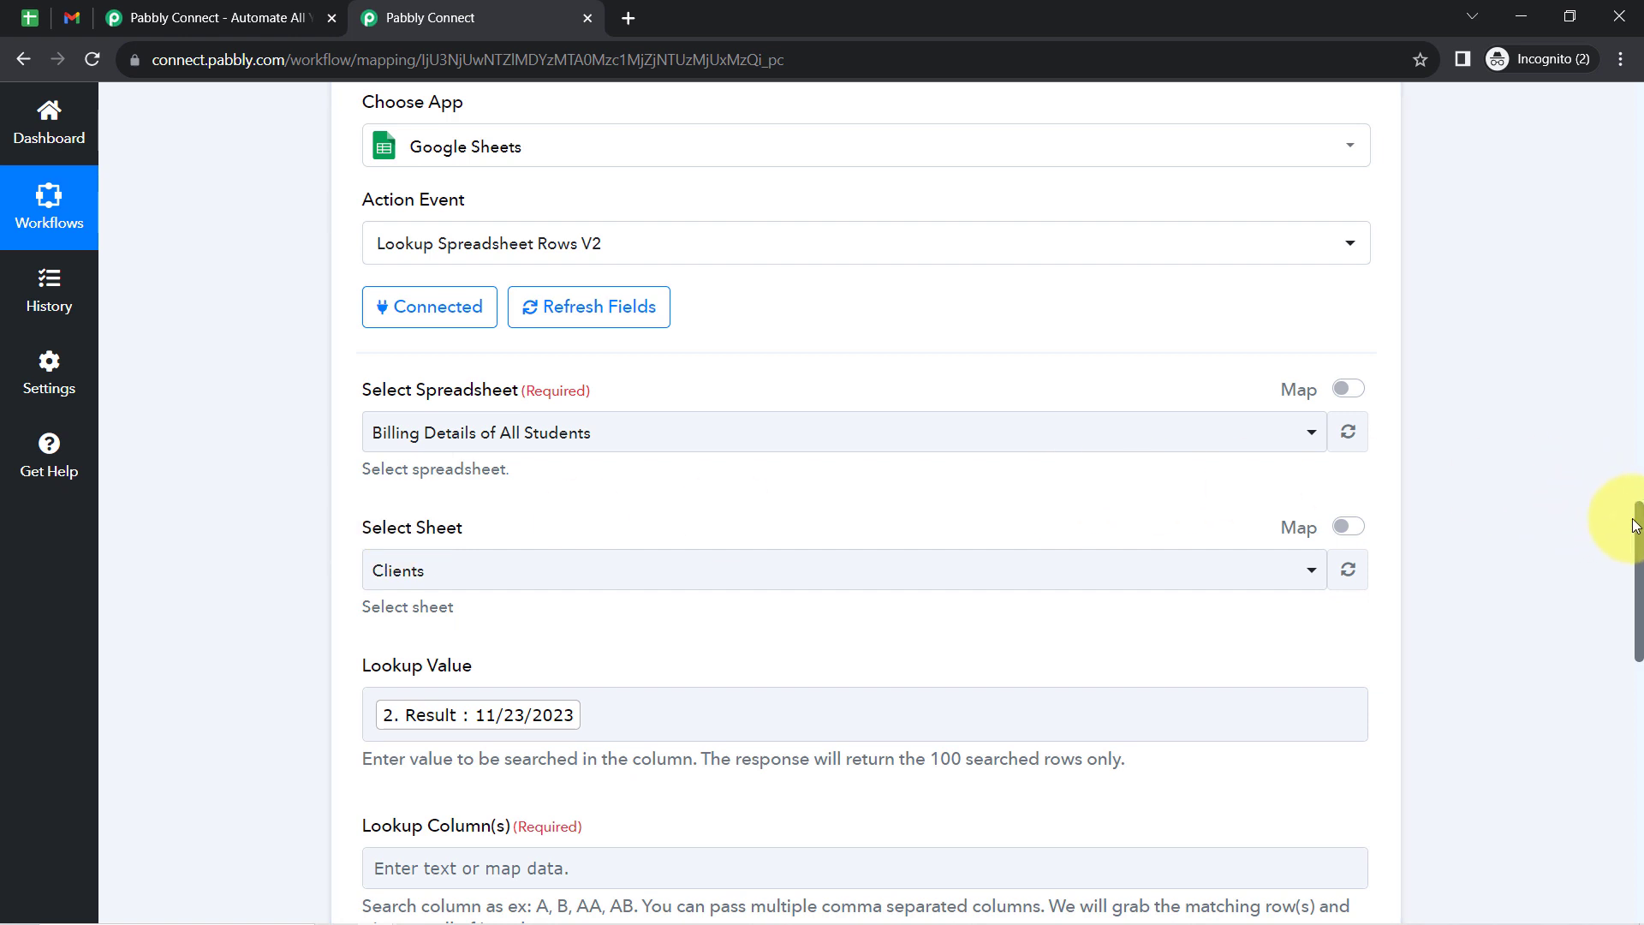
- Check the Payment Date column's letter in the student spreadsheet and set the lookup step's Lookup Column(s) to F
left_click_drag(1640, 524, 1627, 622)
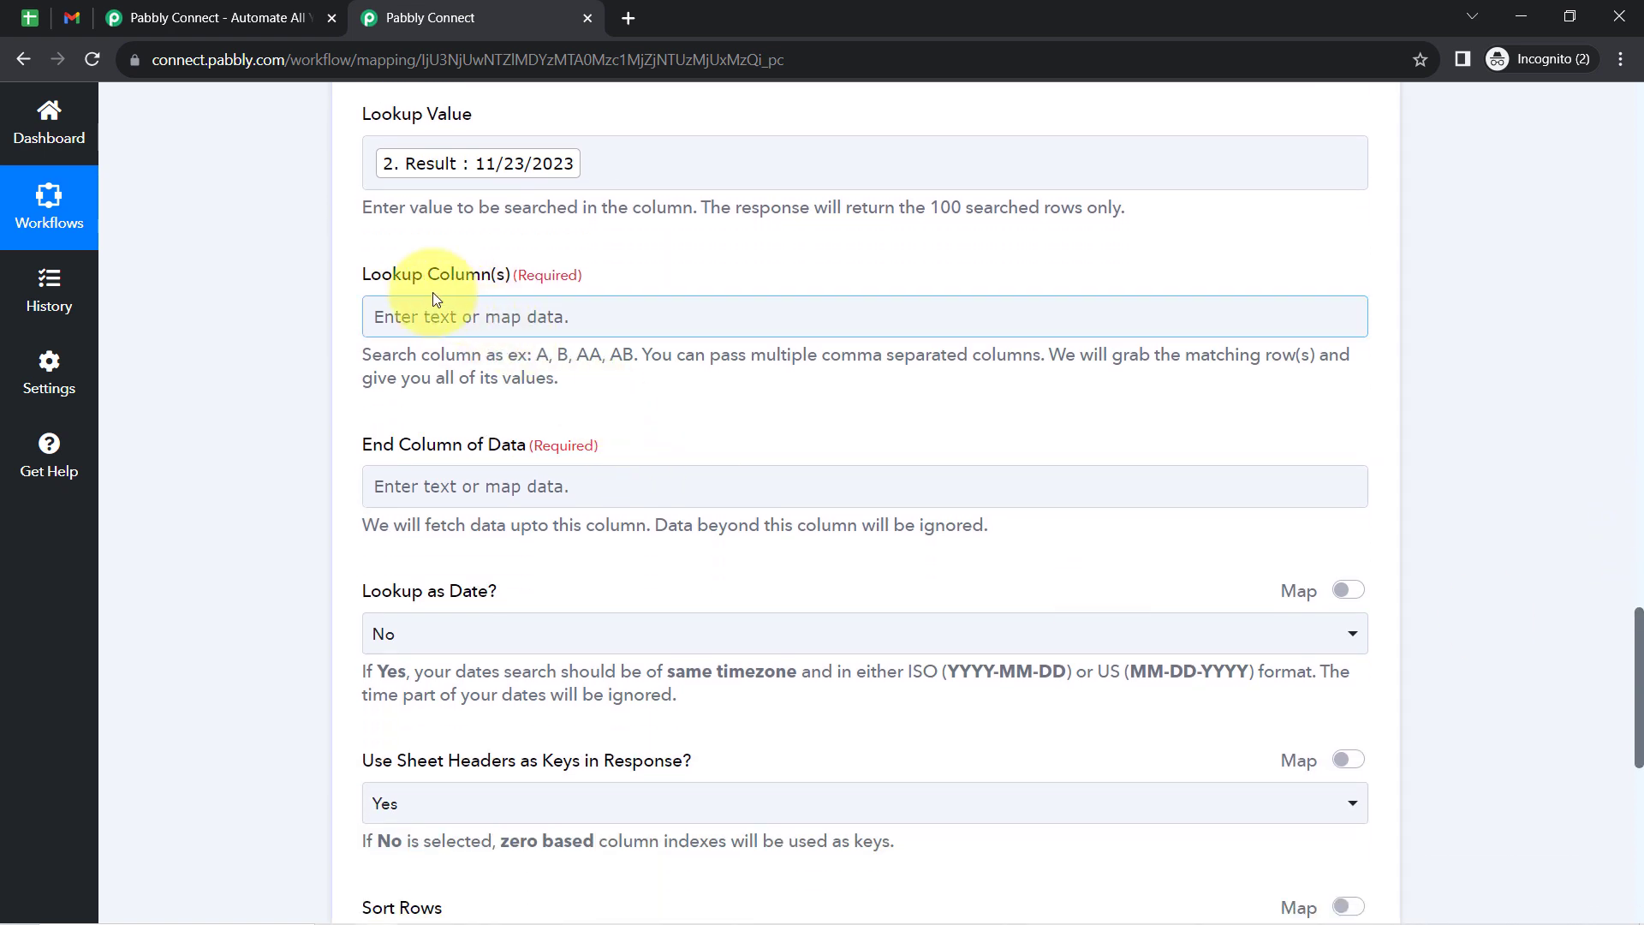
left_click_drag(381, 276, 491, 278)
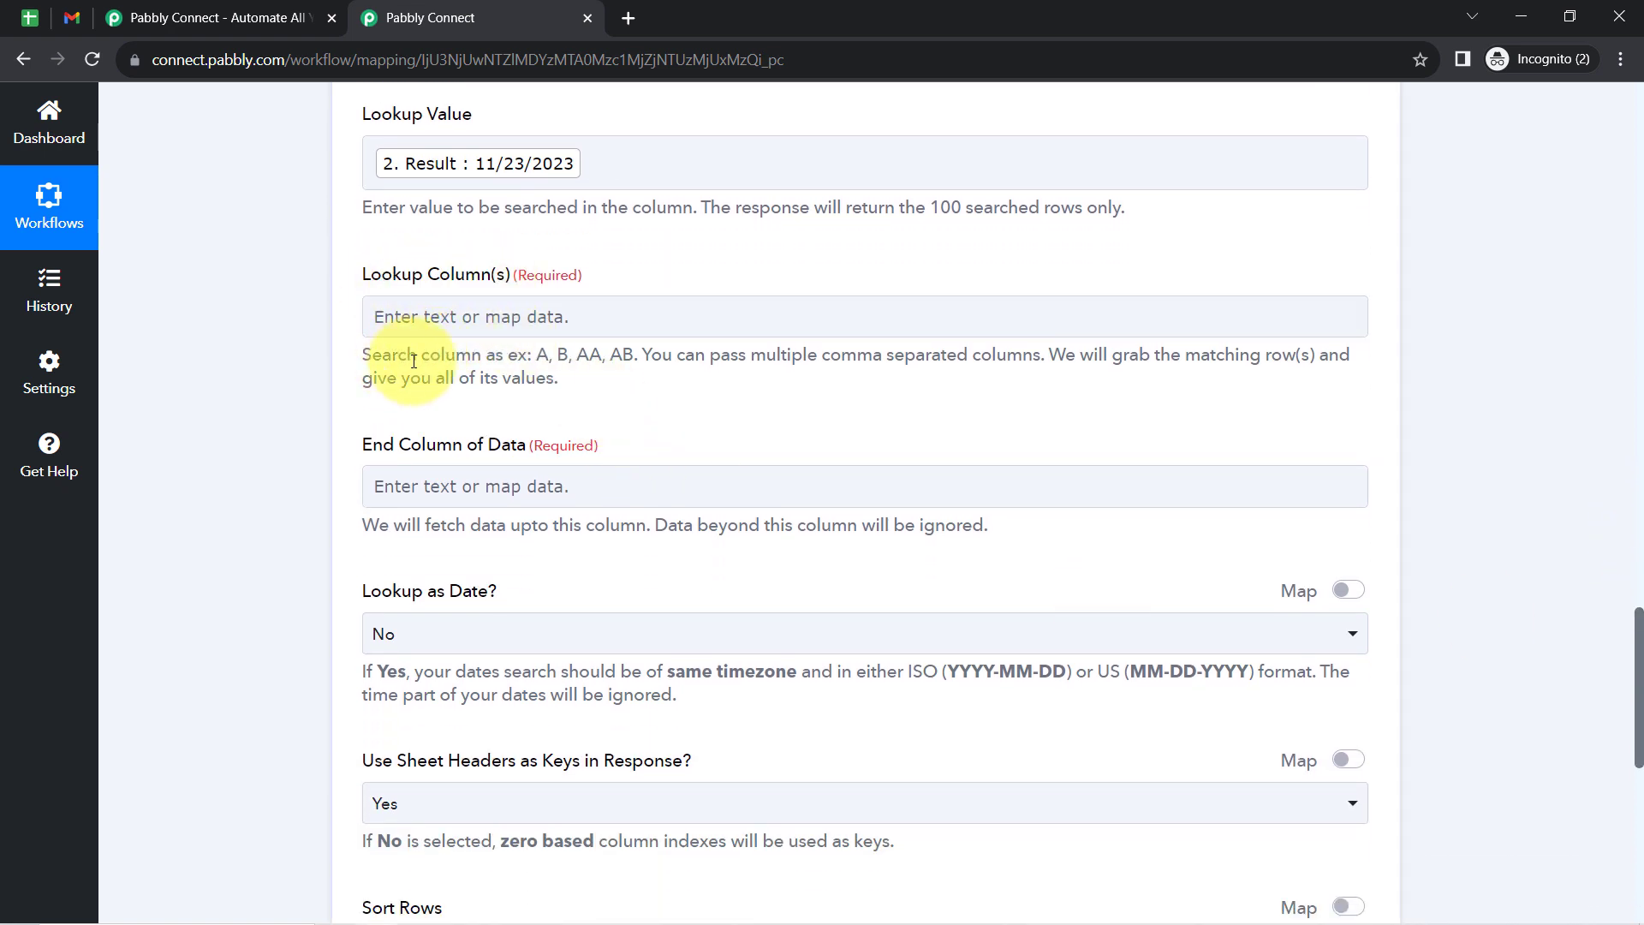
left_click_drag(397, 359, 607, 359)
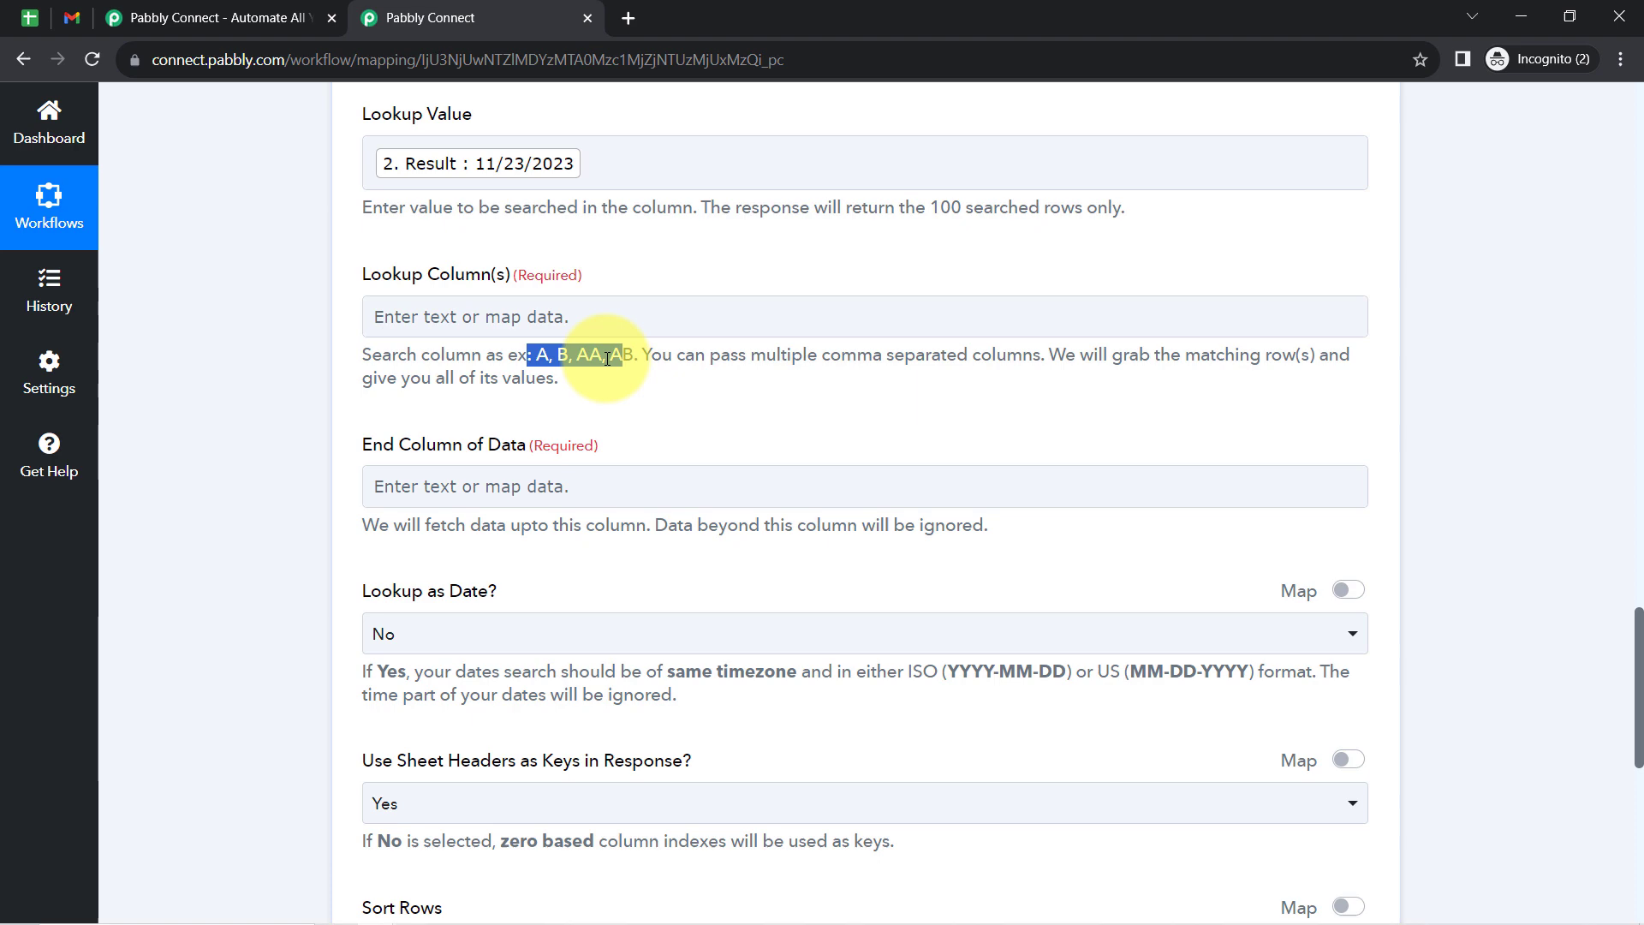
left_click(25, 18)
left_click(1308, 299)
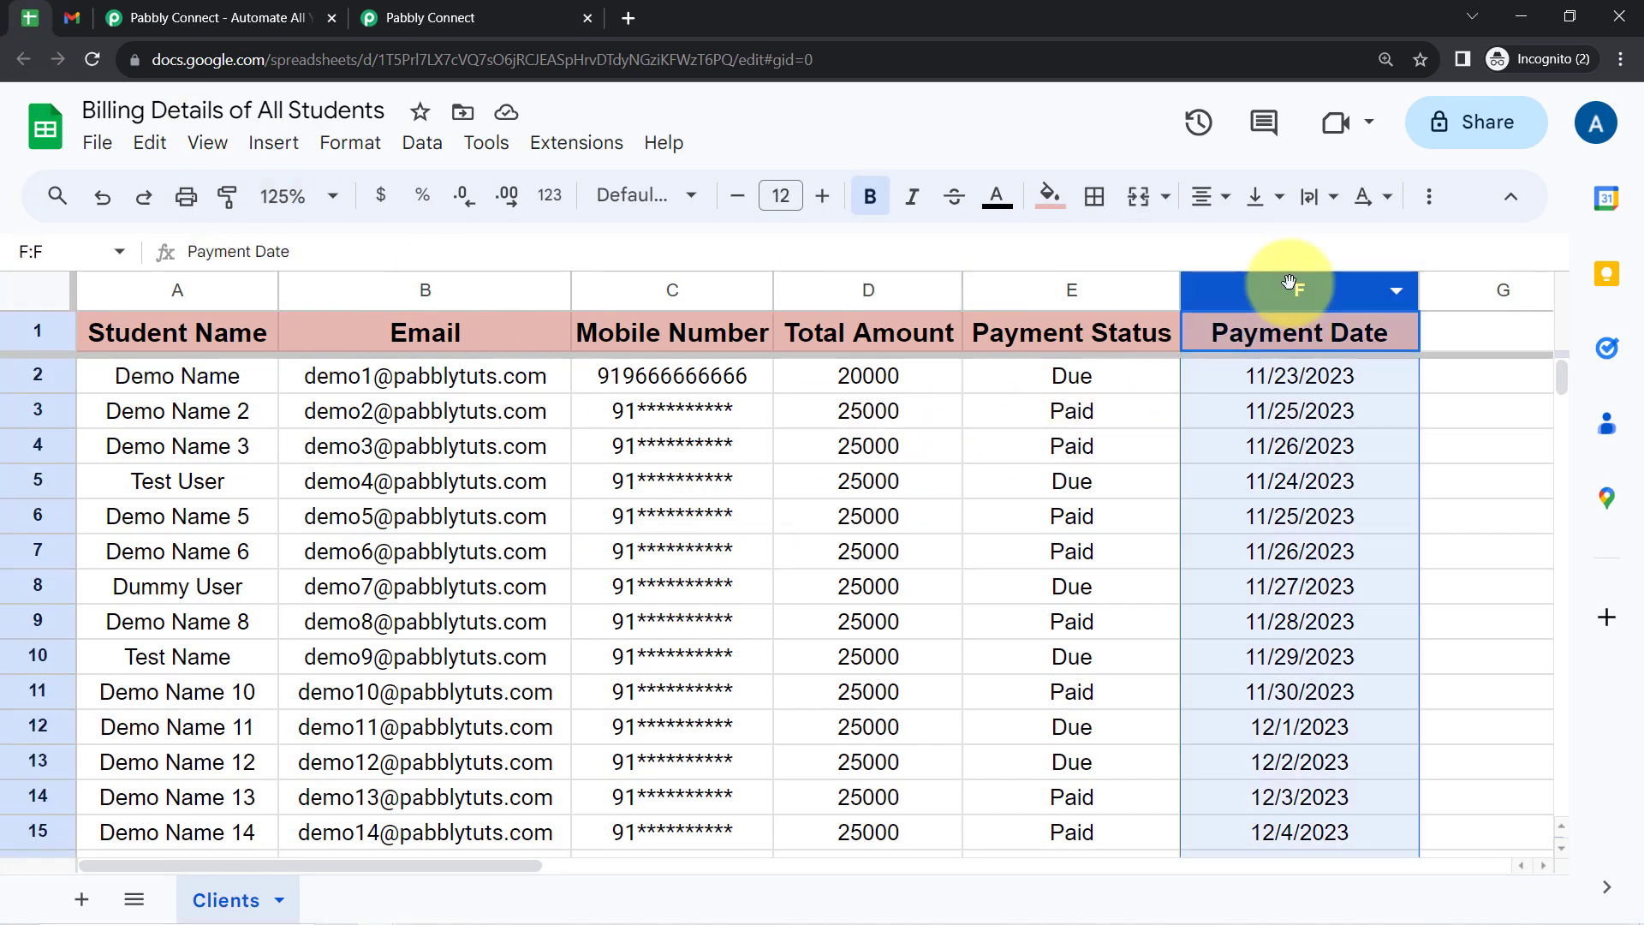
left_click(479, 17)
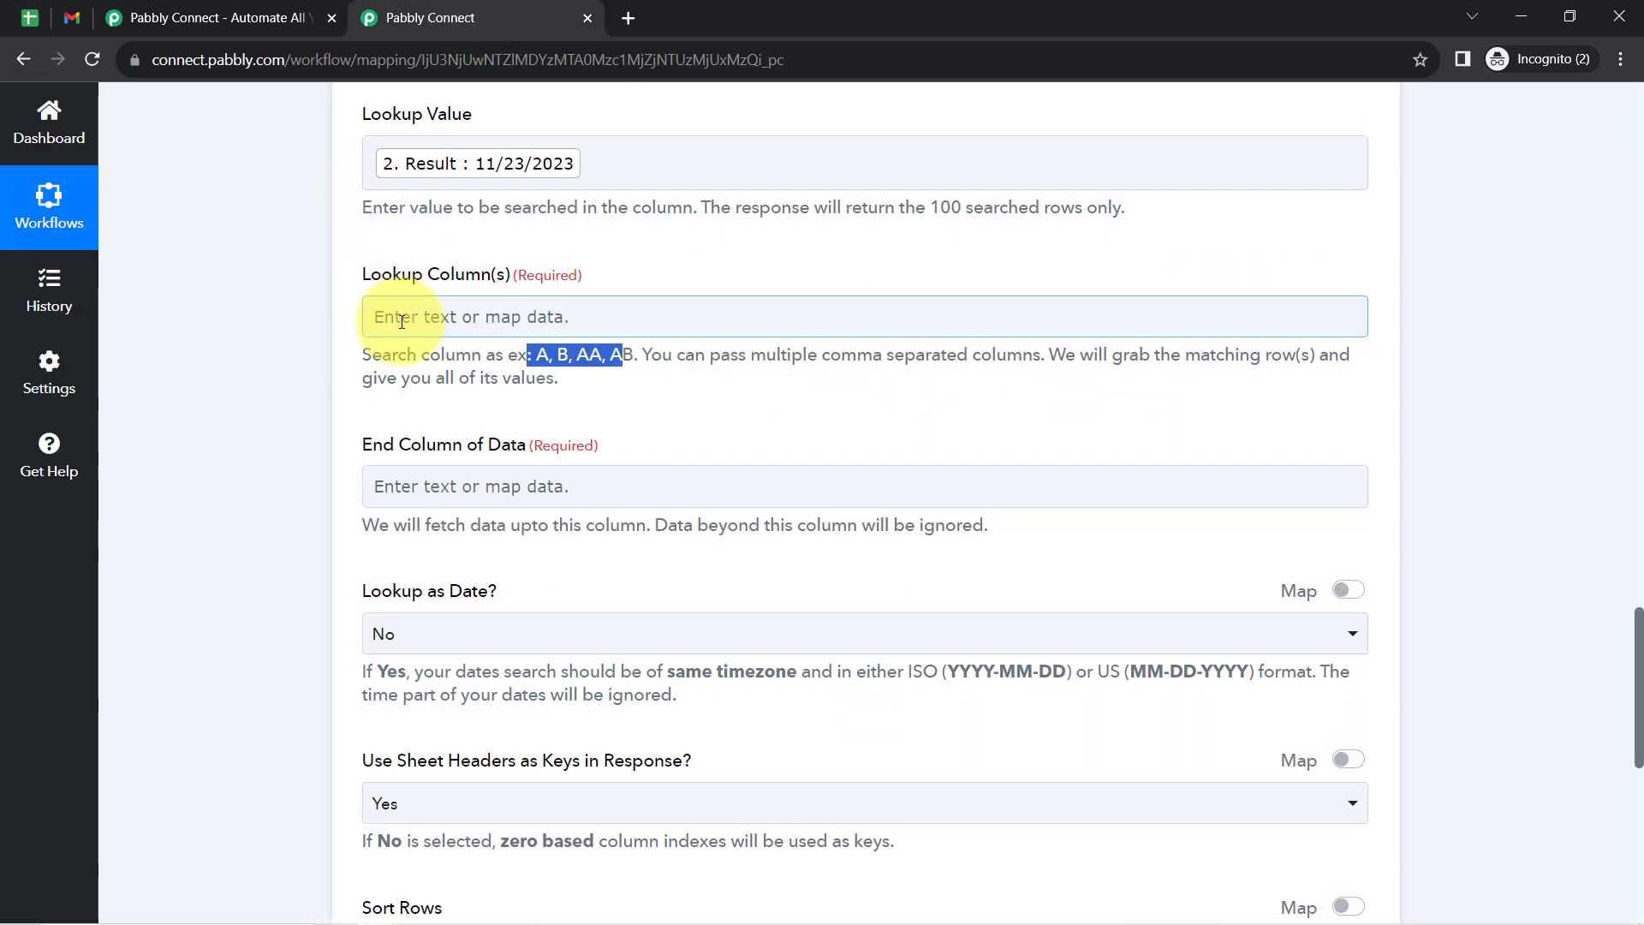
left_click(370, 317)
type("F")
left_click(324, 363)
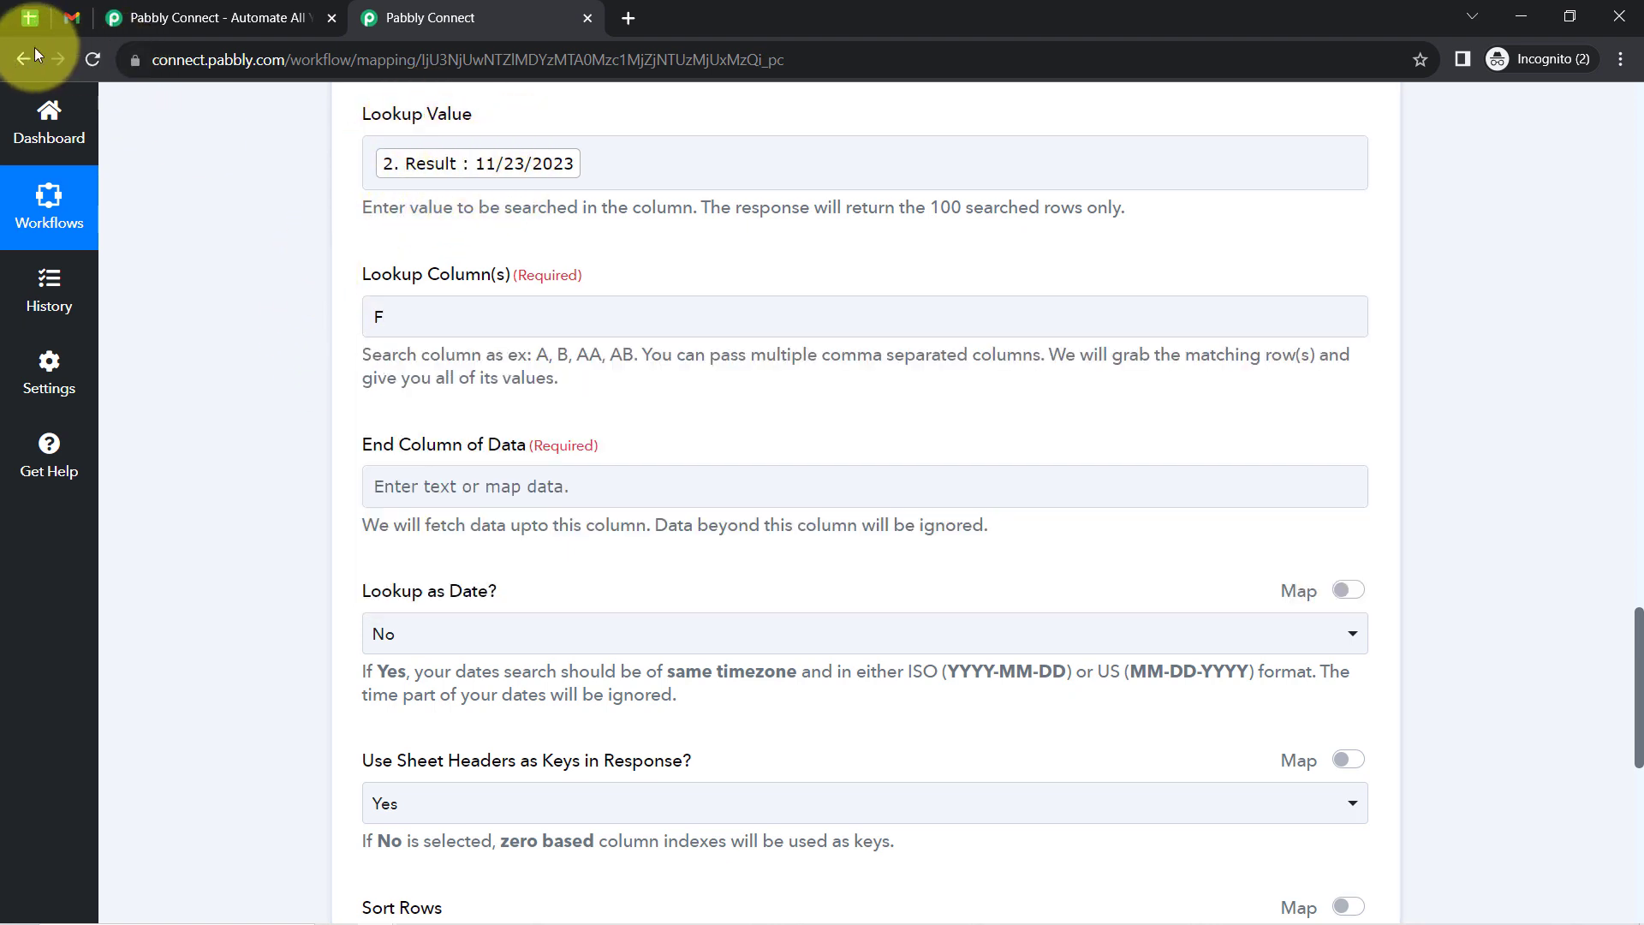
- Check the last data column in the student spreadsheet and set the lookup step's End Column of Data to F
left_click(30, 17)
left_click(420, 17)
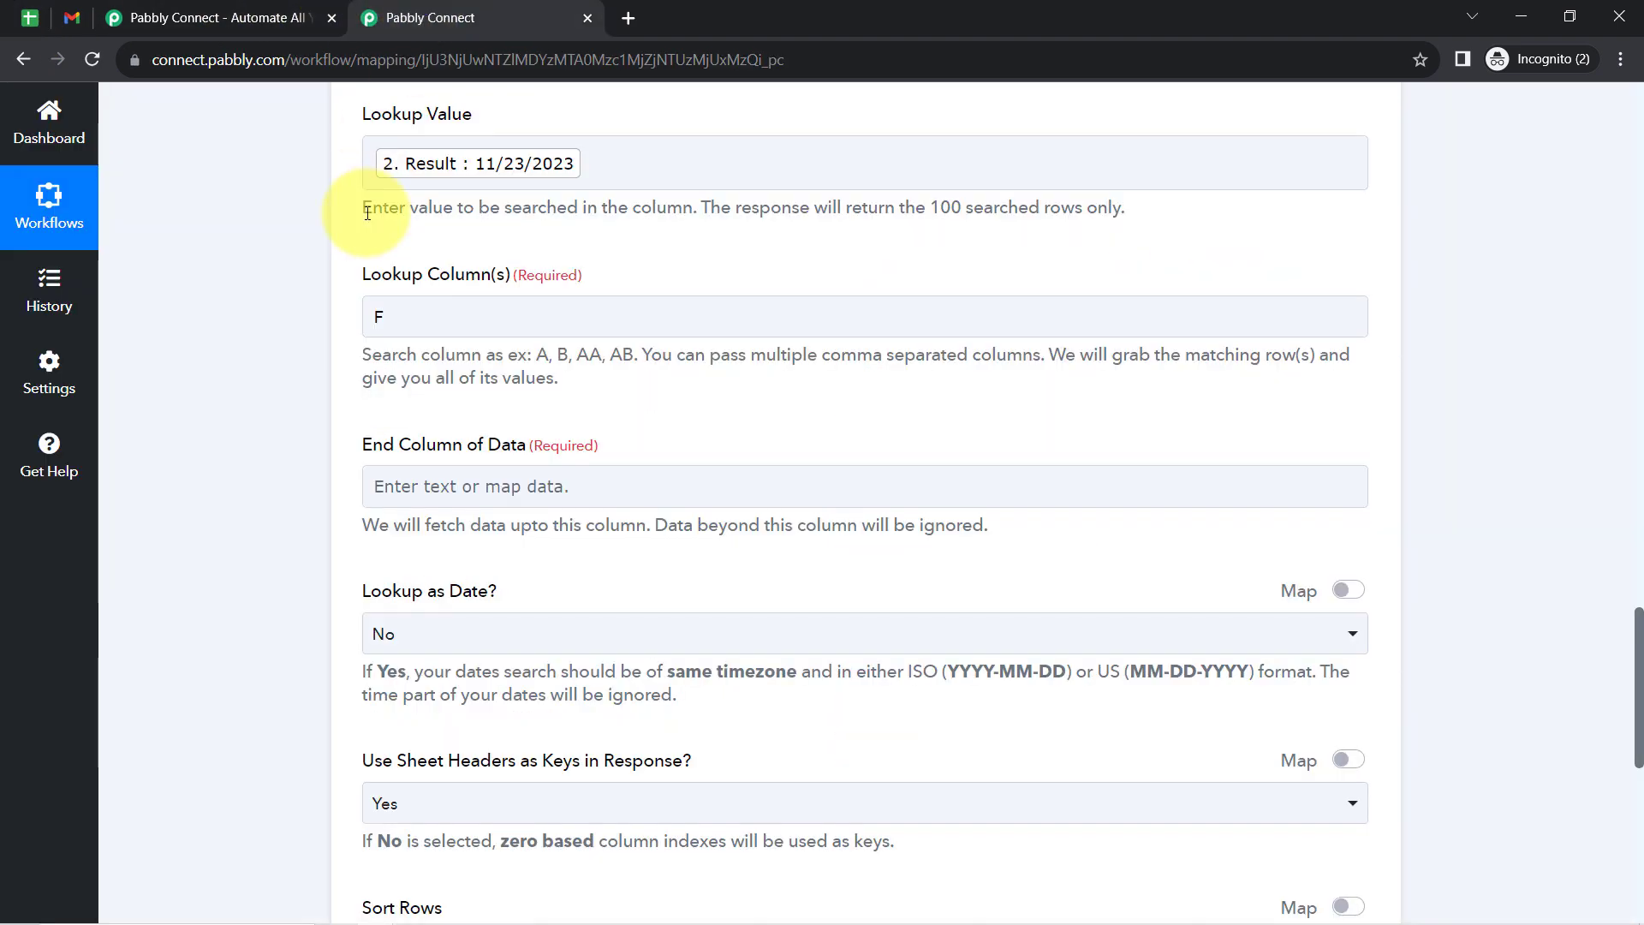
left_click_drag(394, 445, 526, 450)
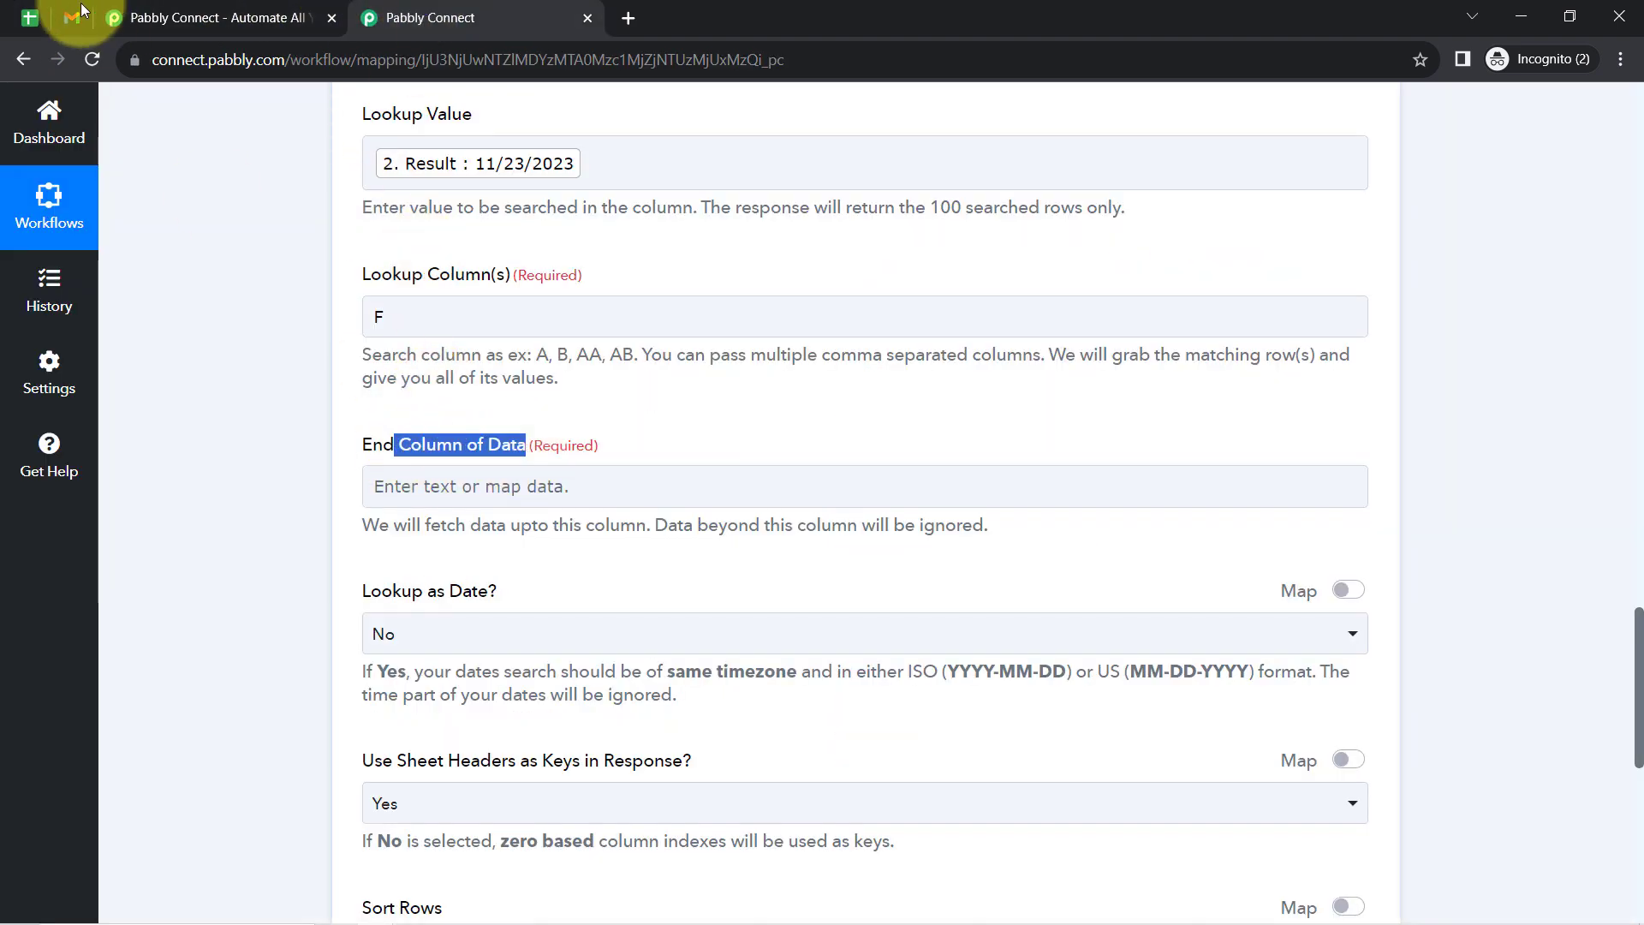
left_click(30, 17)
left_click(994, 511)
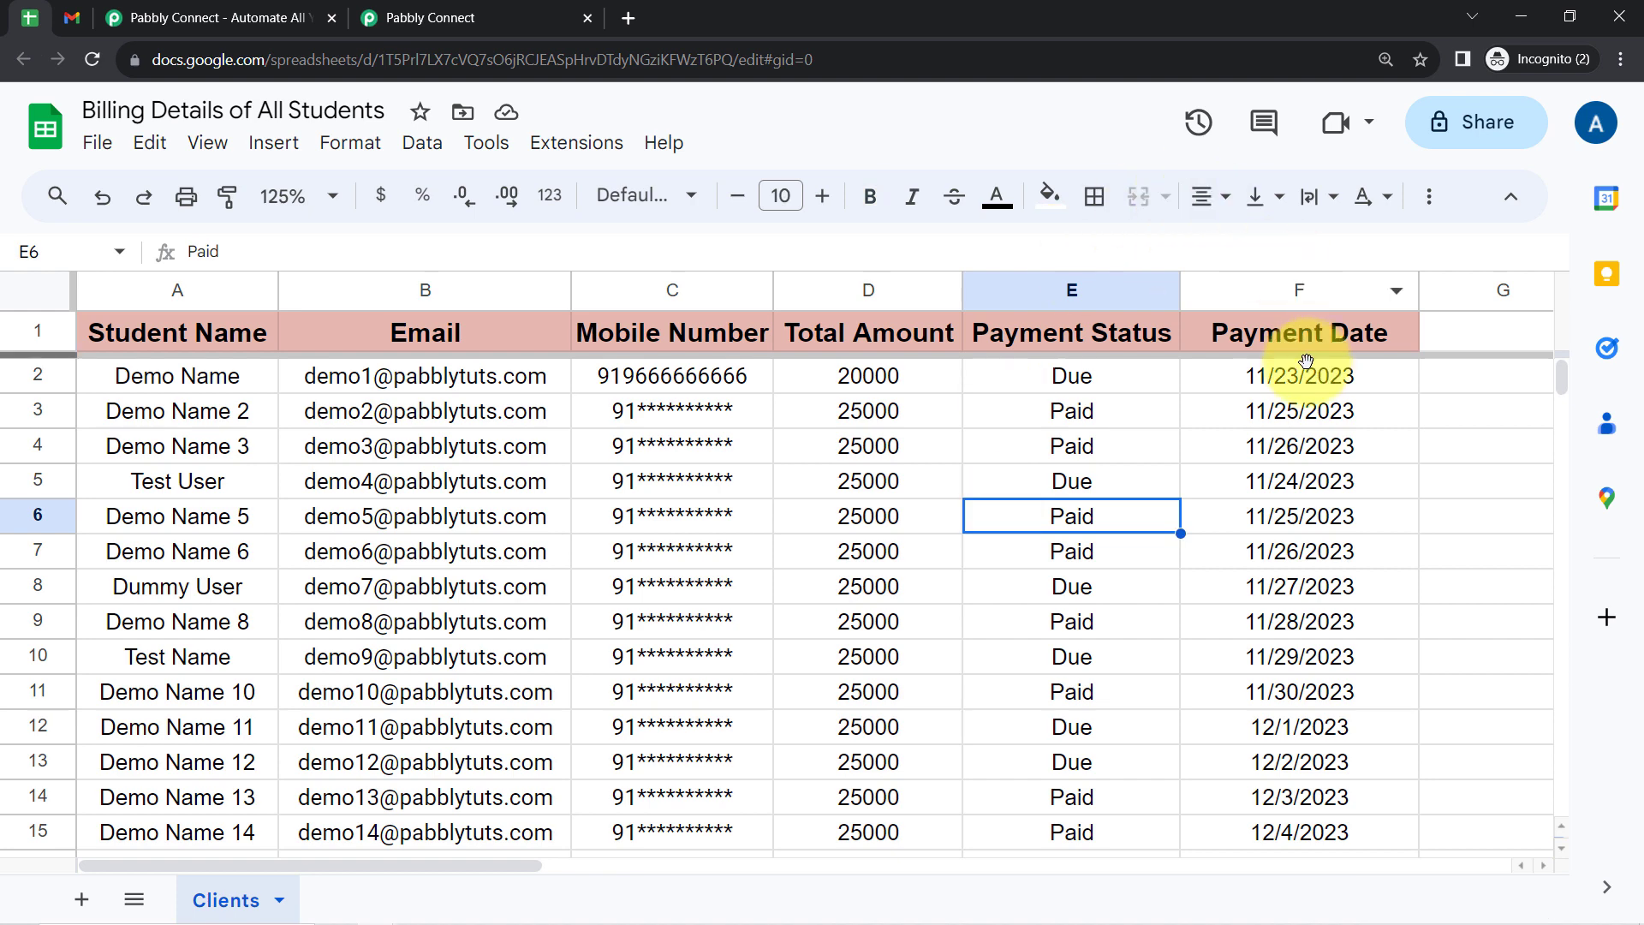
left_click(599, 10)
left_click(398, 499)
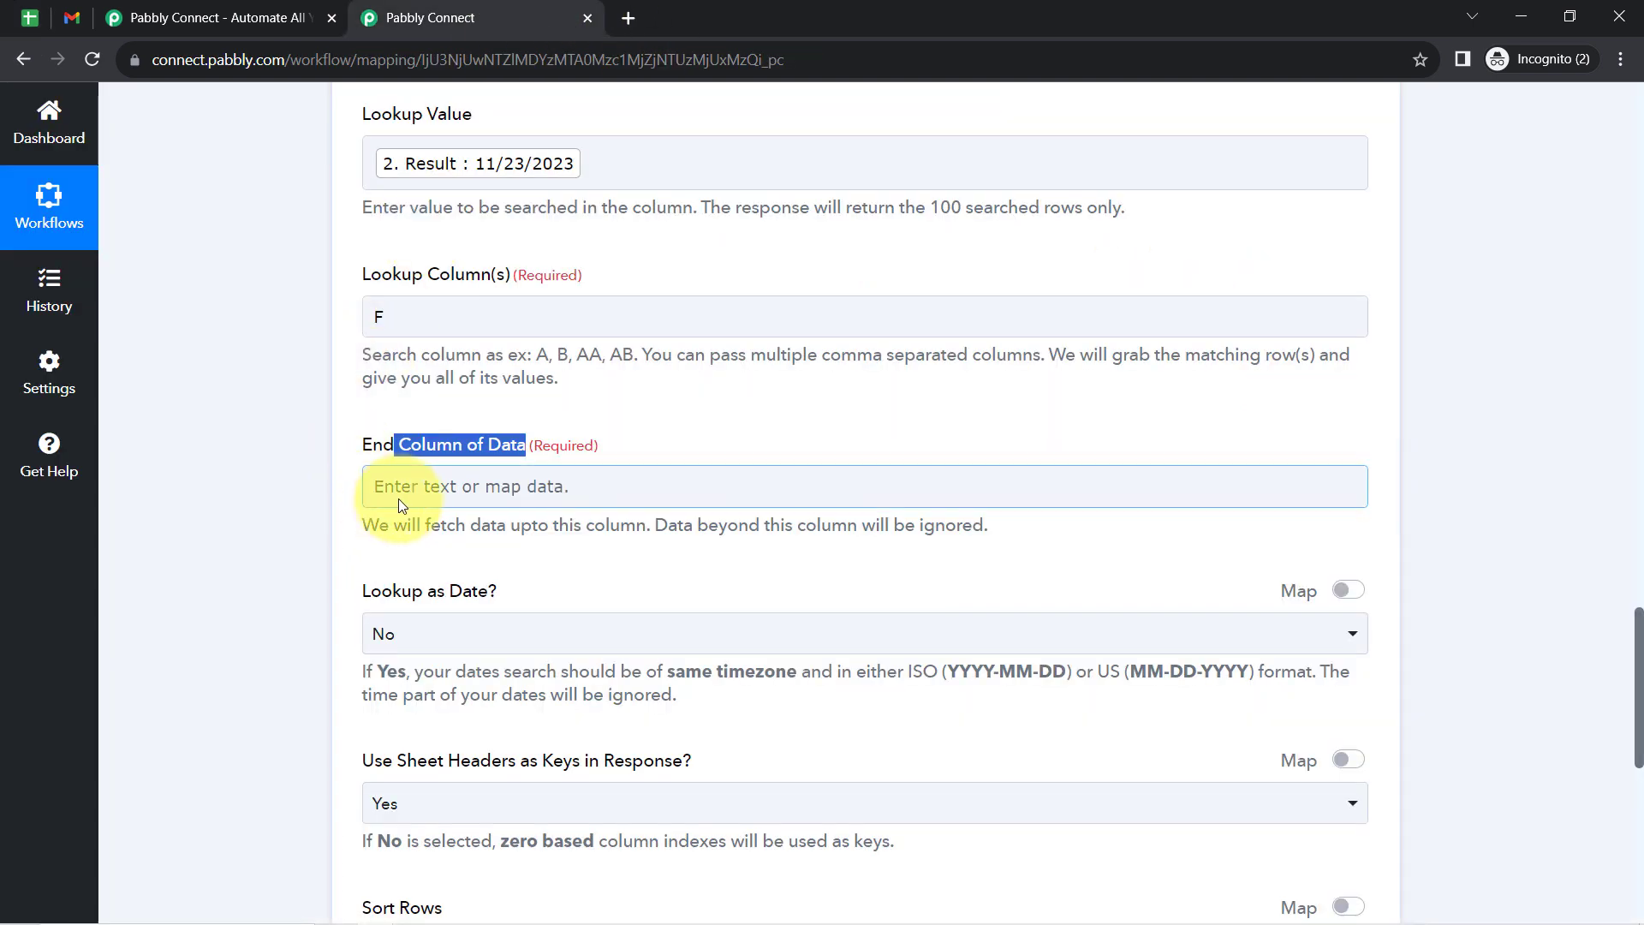
type("F")
left_click(239, 511)
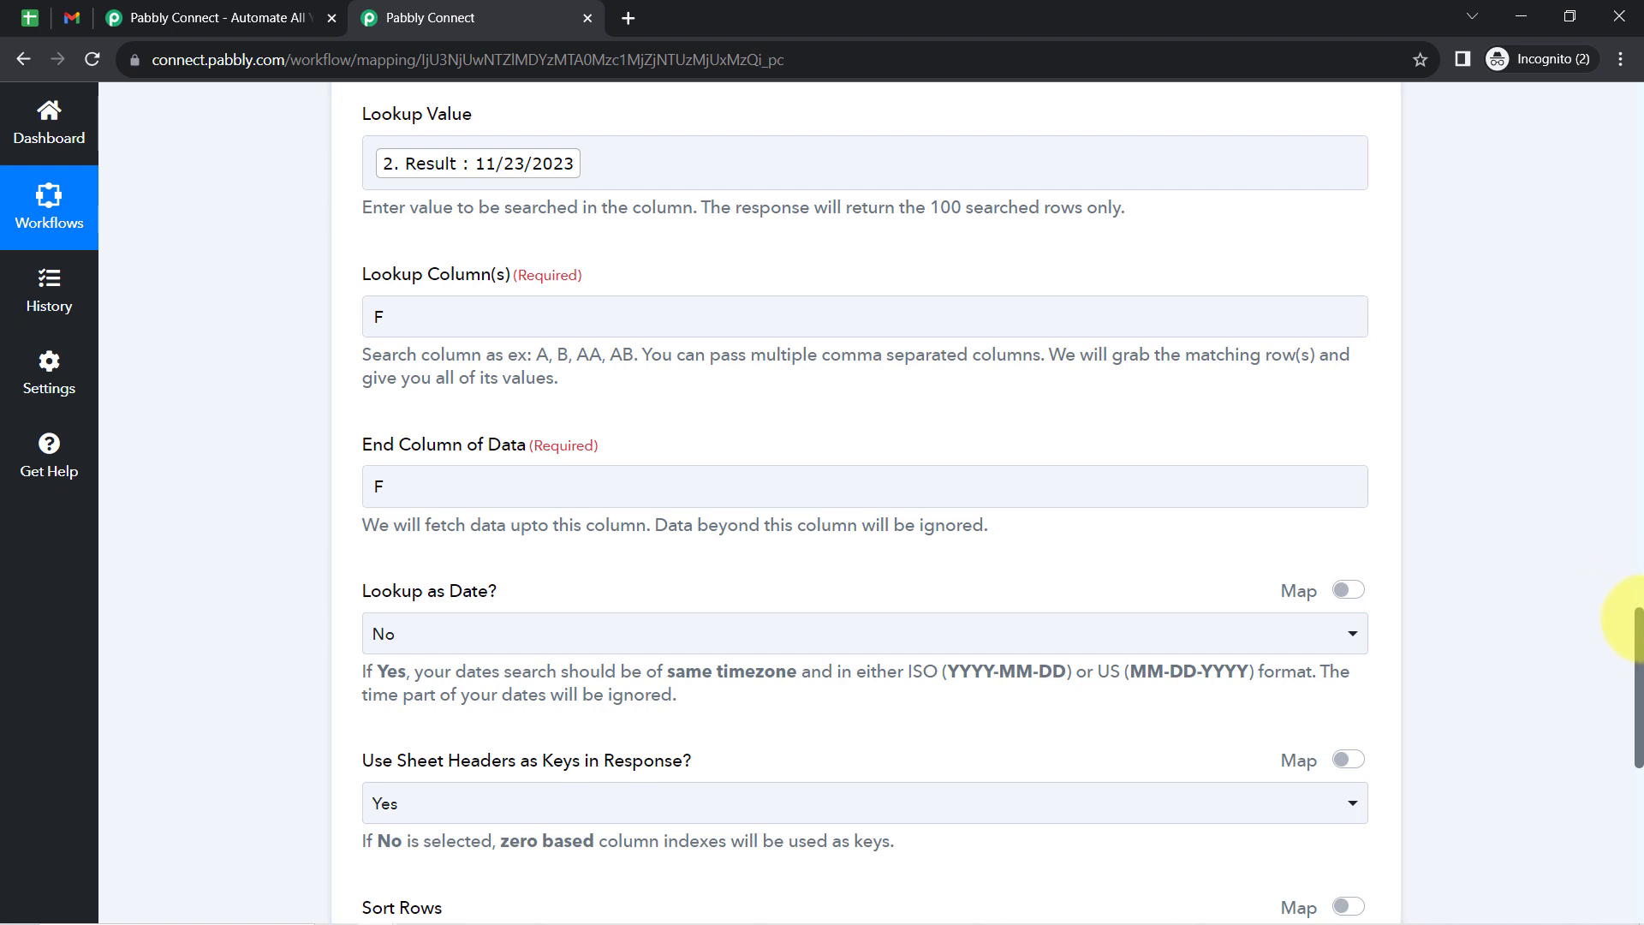
- Set Lookup as Date to Yes, and check the student spreadsheet's header row against the Use Sheet Headers as Keys option
scroll(1631, 618, "down", 2)
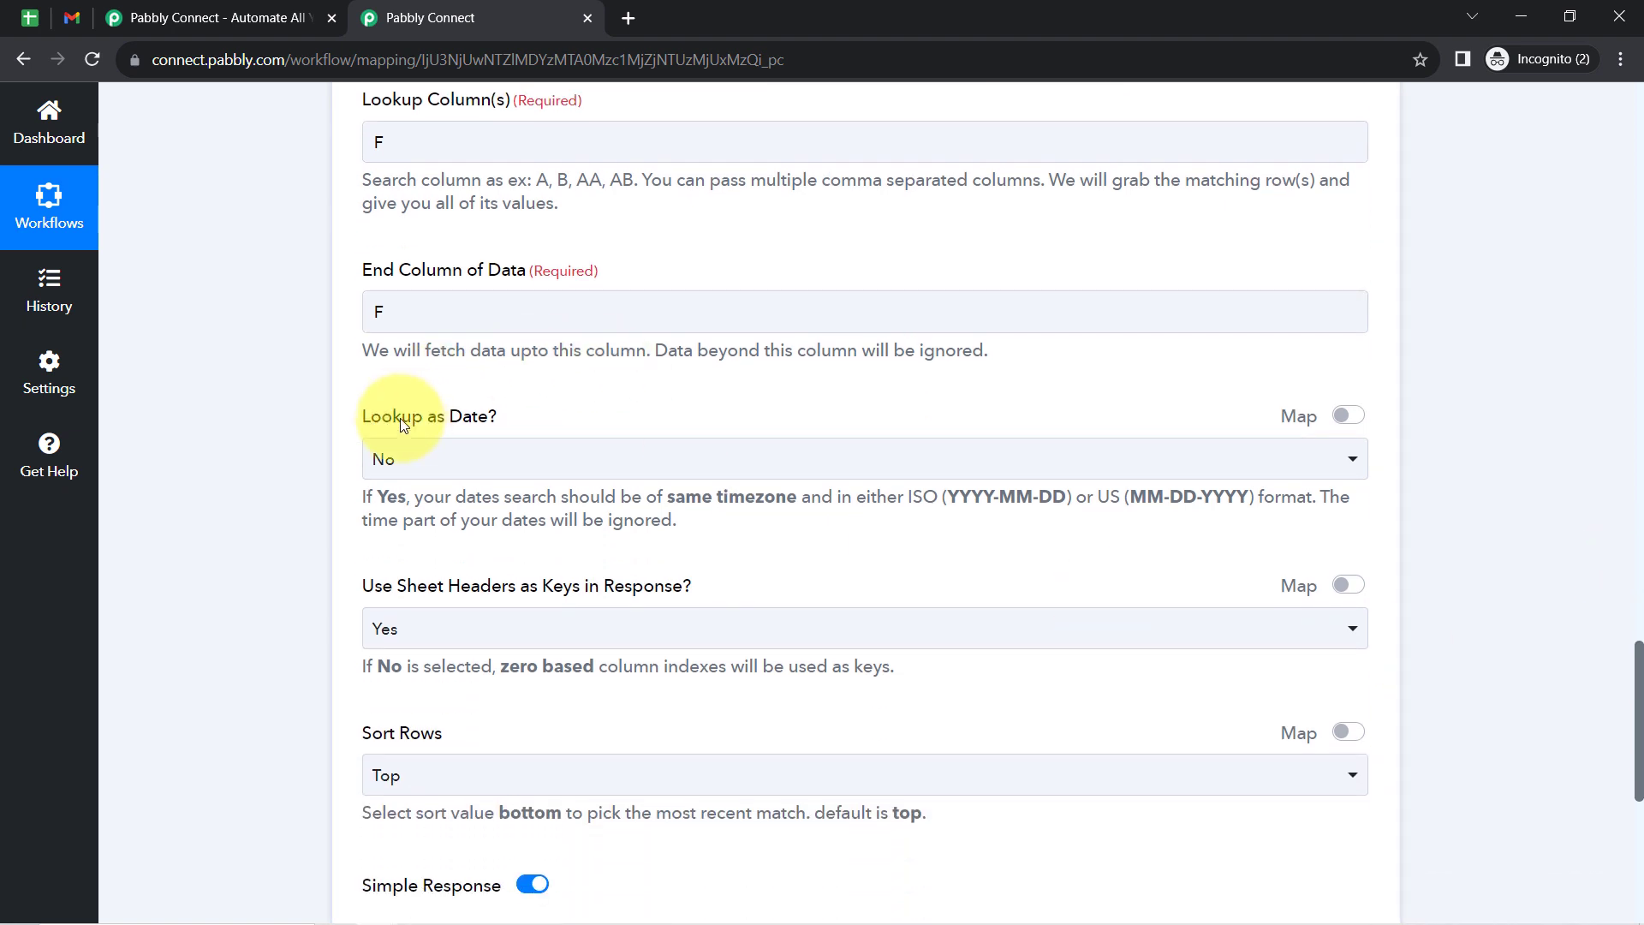
left_click(423, 469)
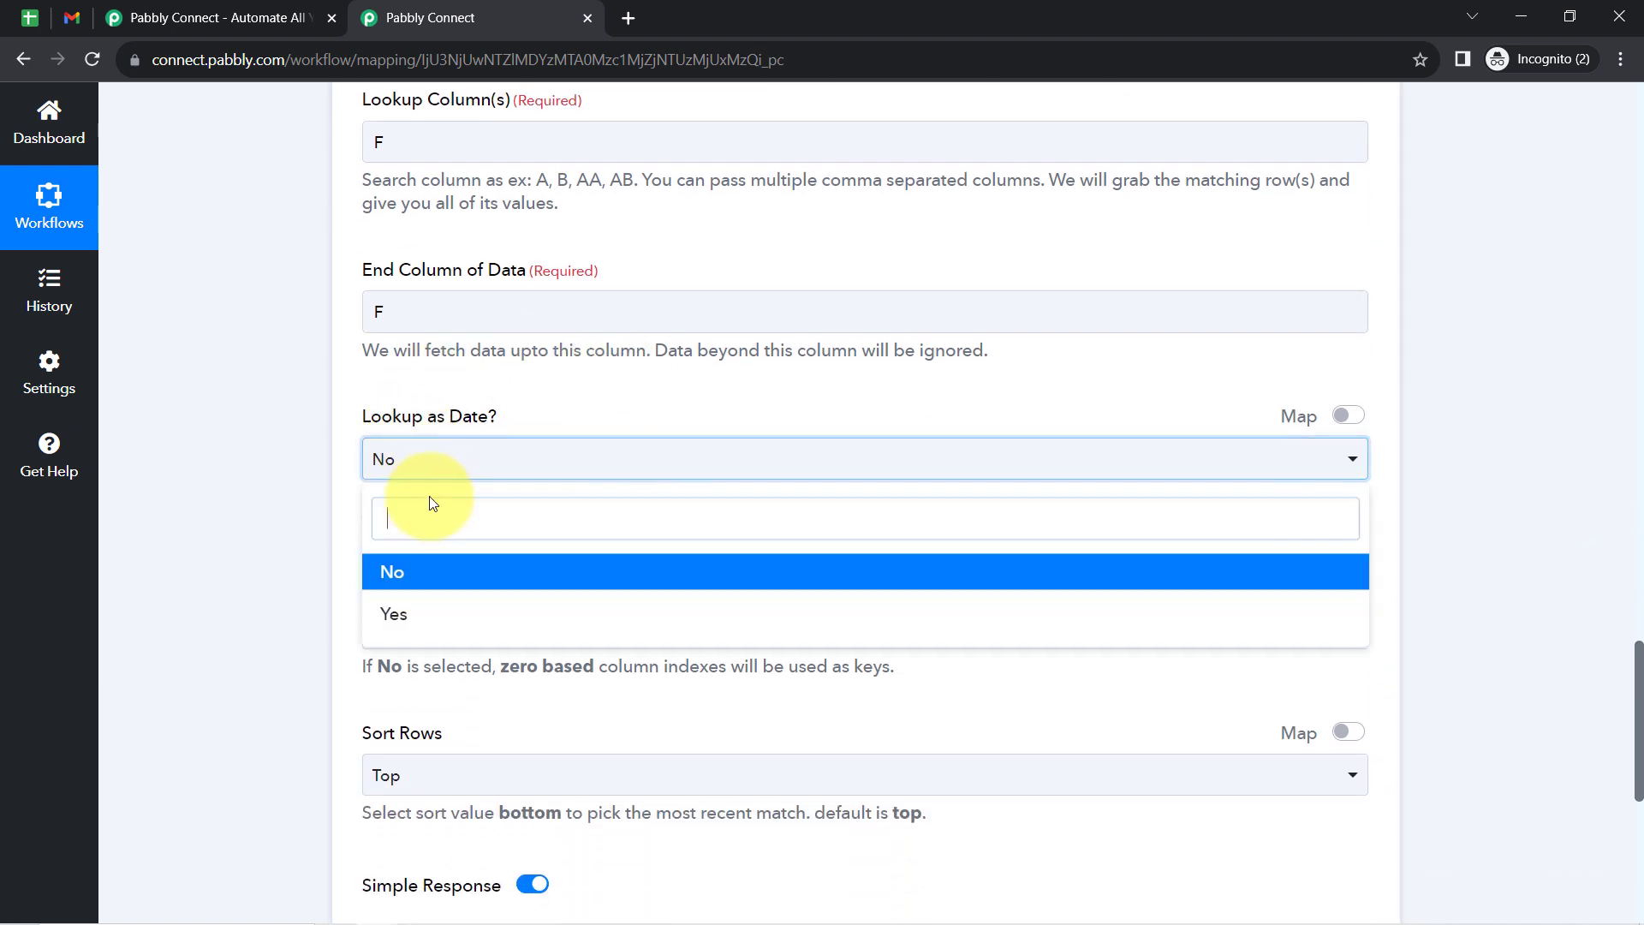
left_click(399, 620)
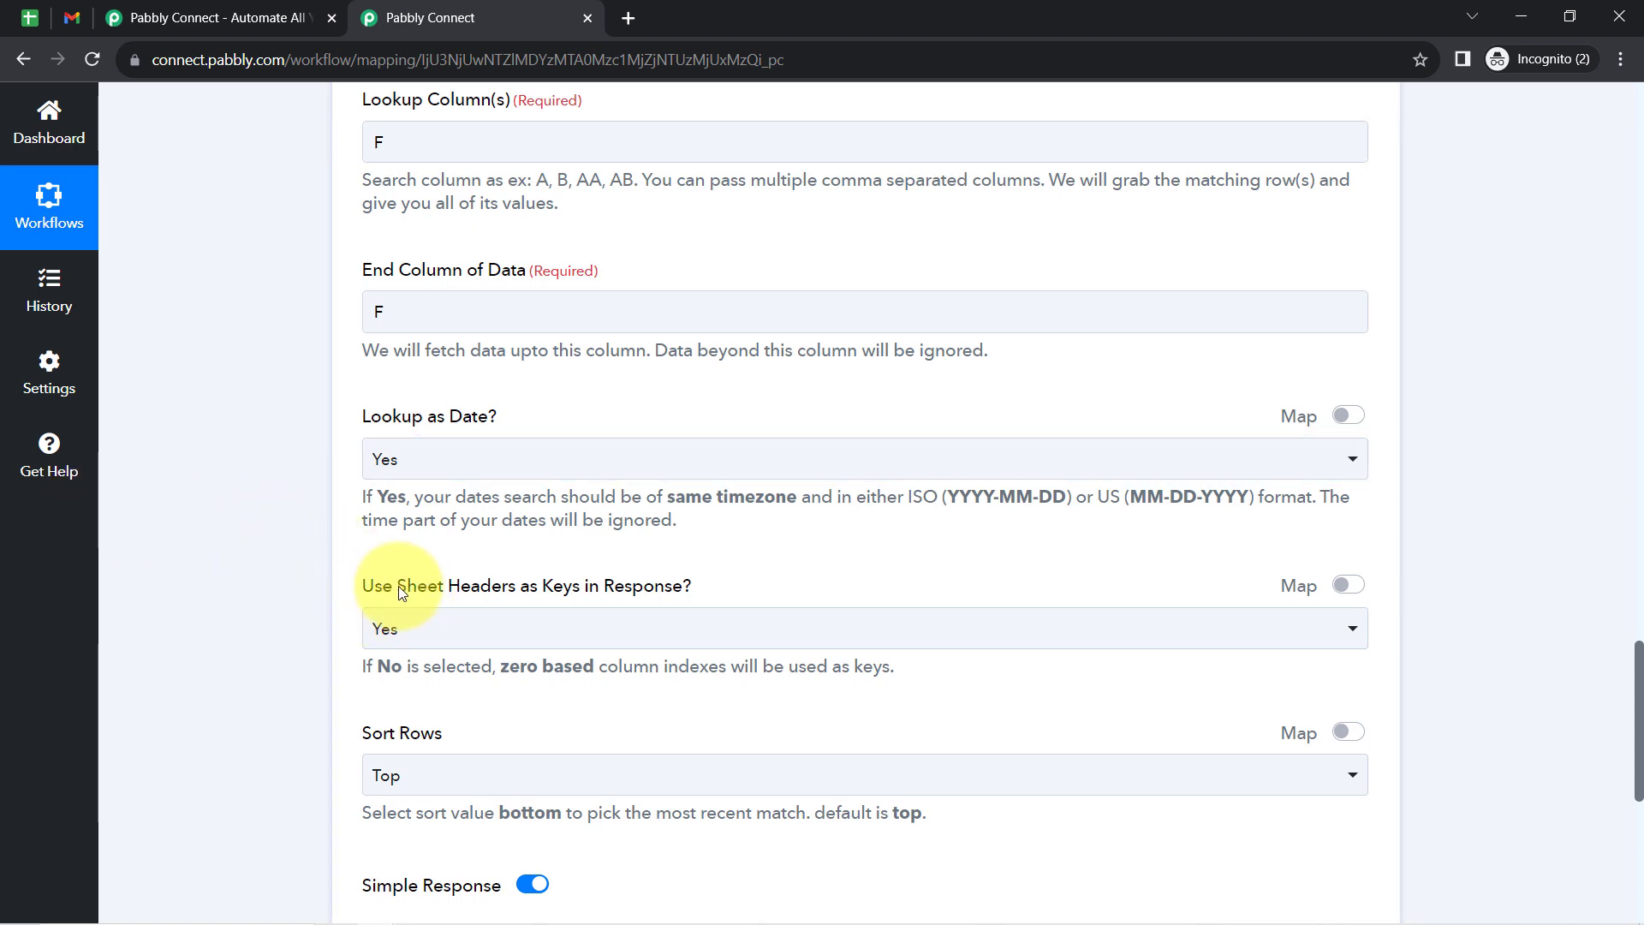
left_click(29, 14)
left_click(37, 331)
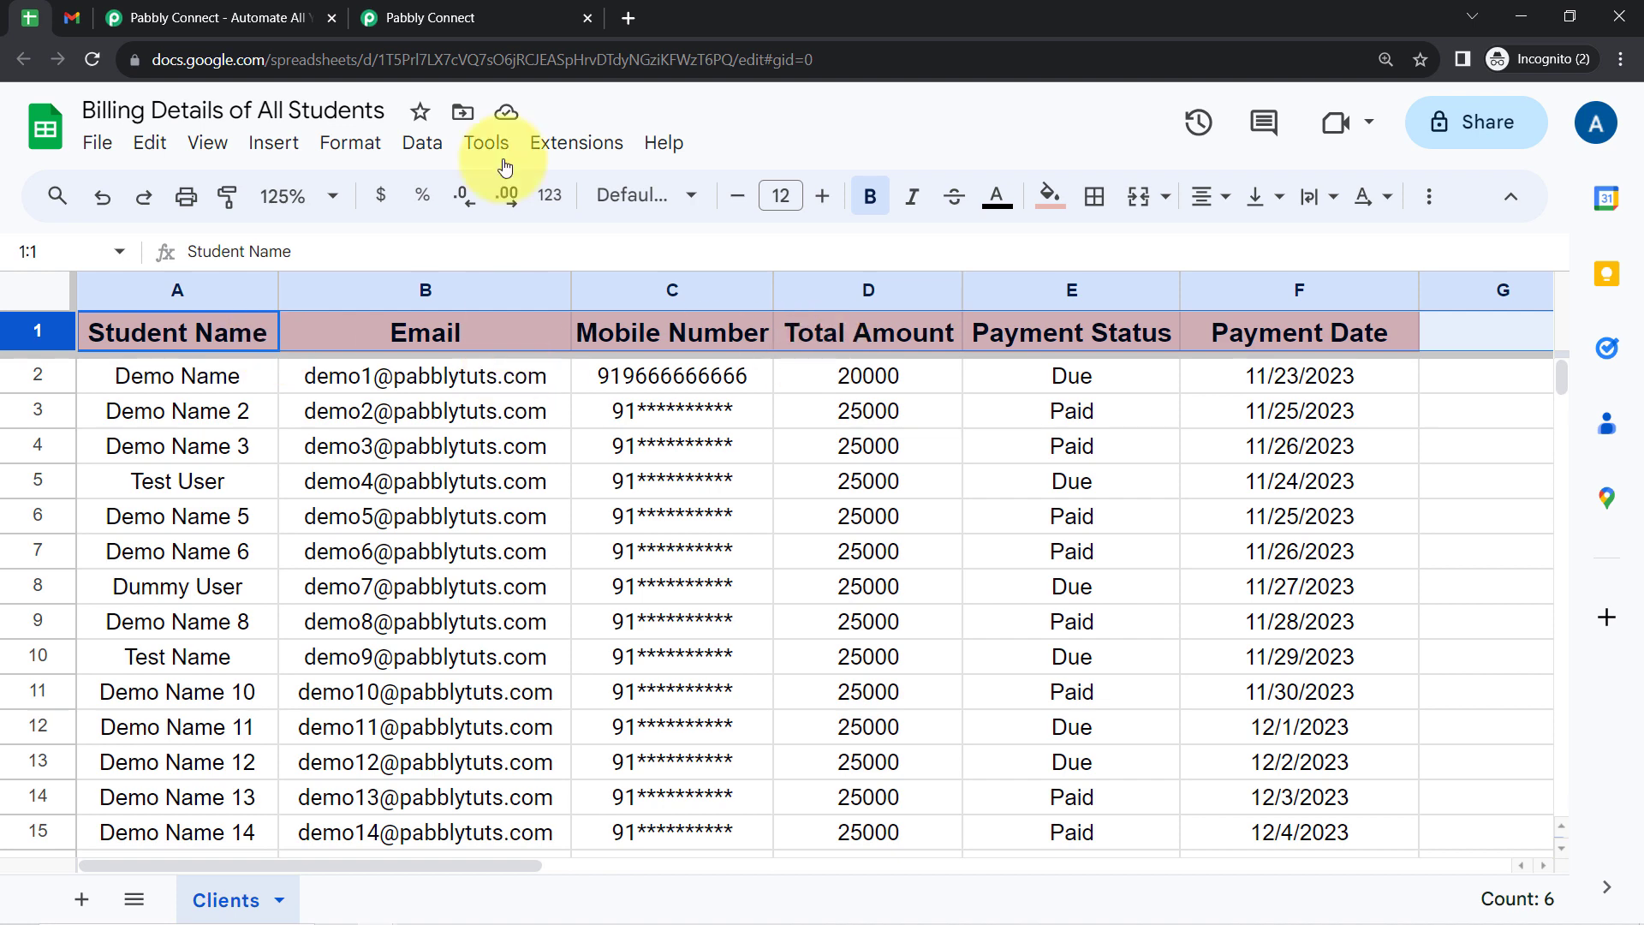
left_click(496, 13)
left_click(264, 598)
- Save the Google Sheets lookup step and send a test request
scroll(264, 598, "down", 2)
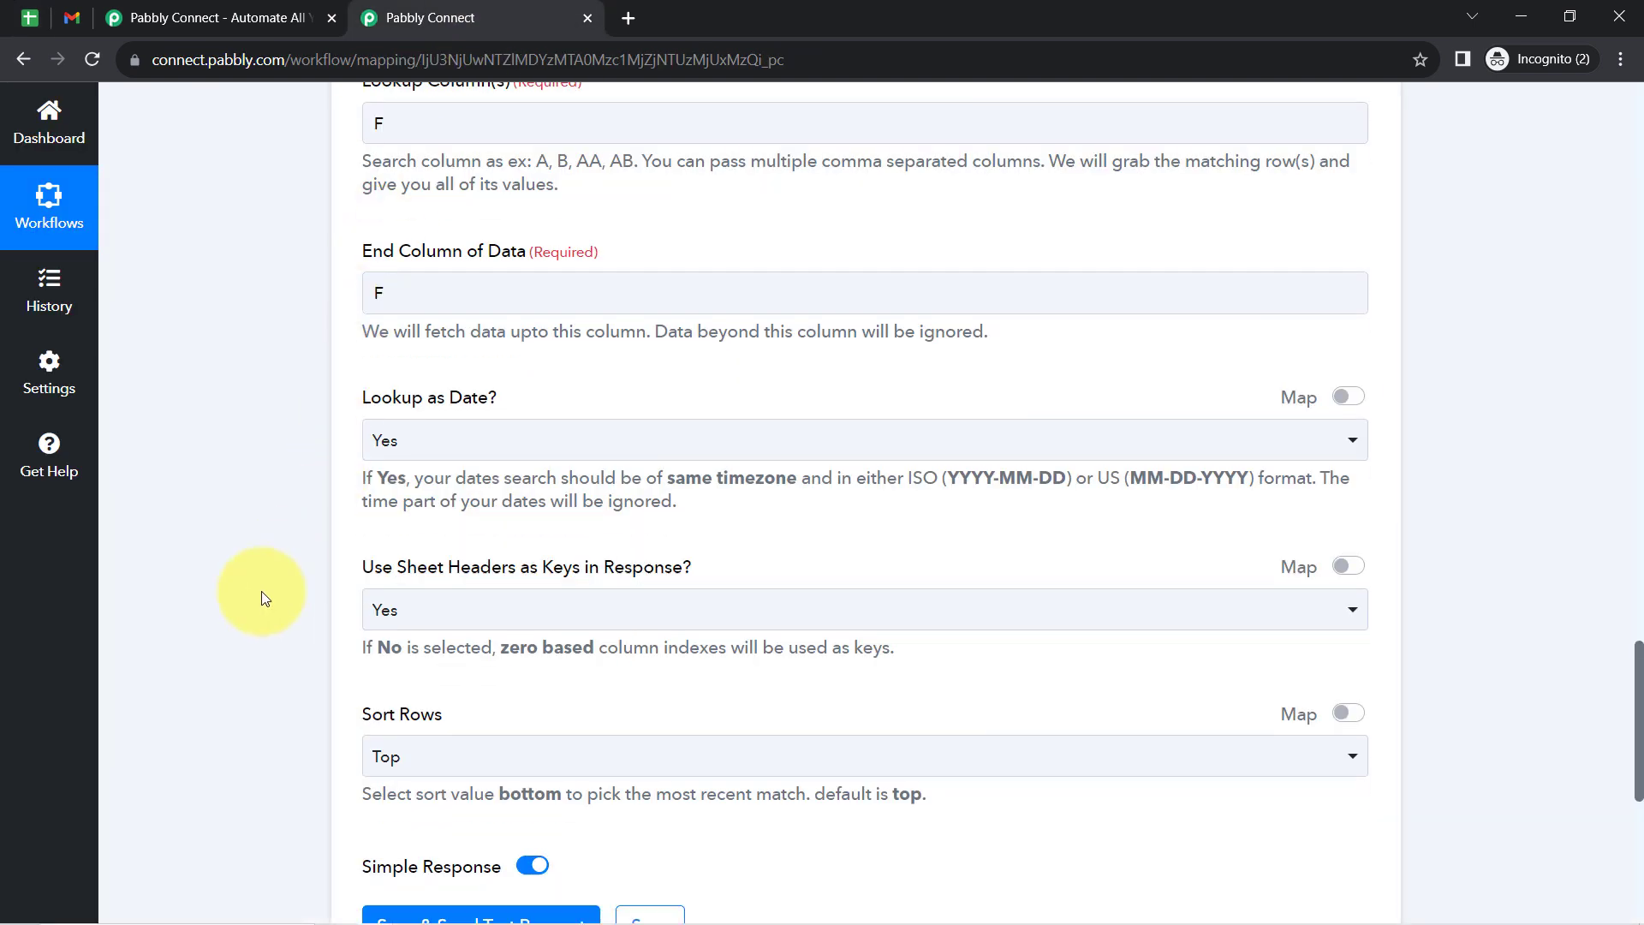
scroll(262, 594, "down", 2)
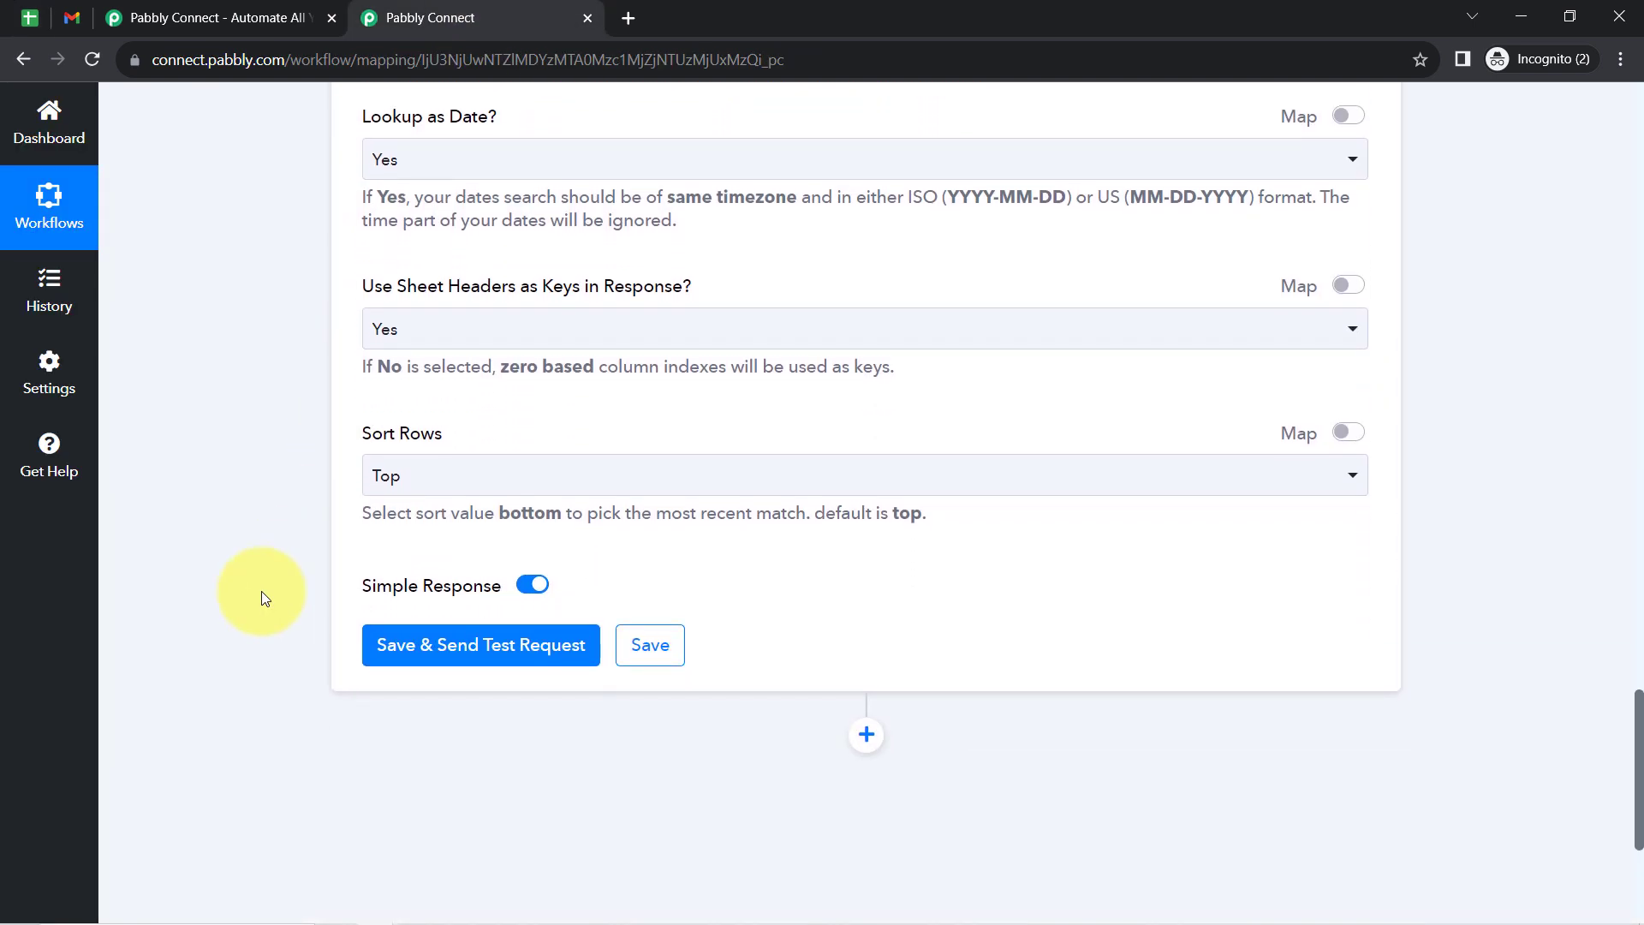
left_click(388, 613)
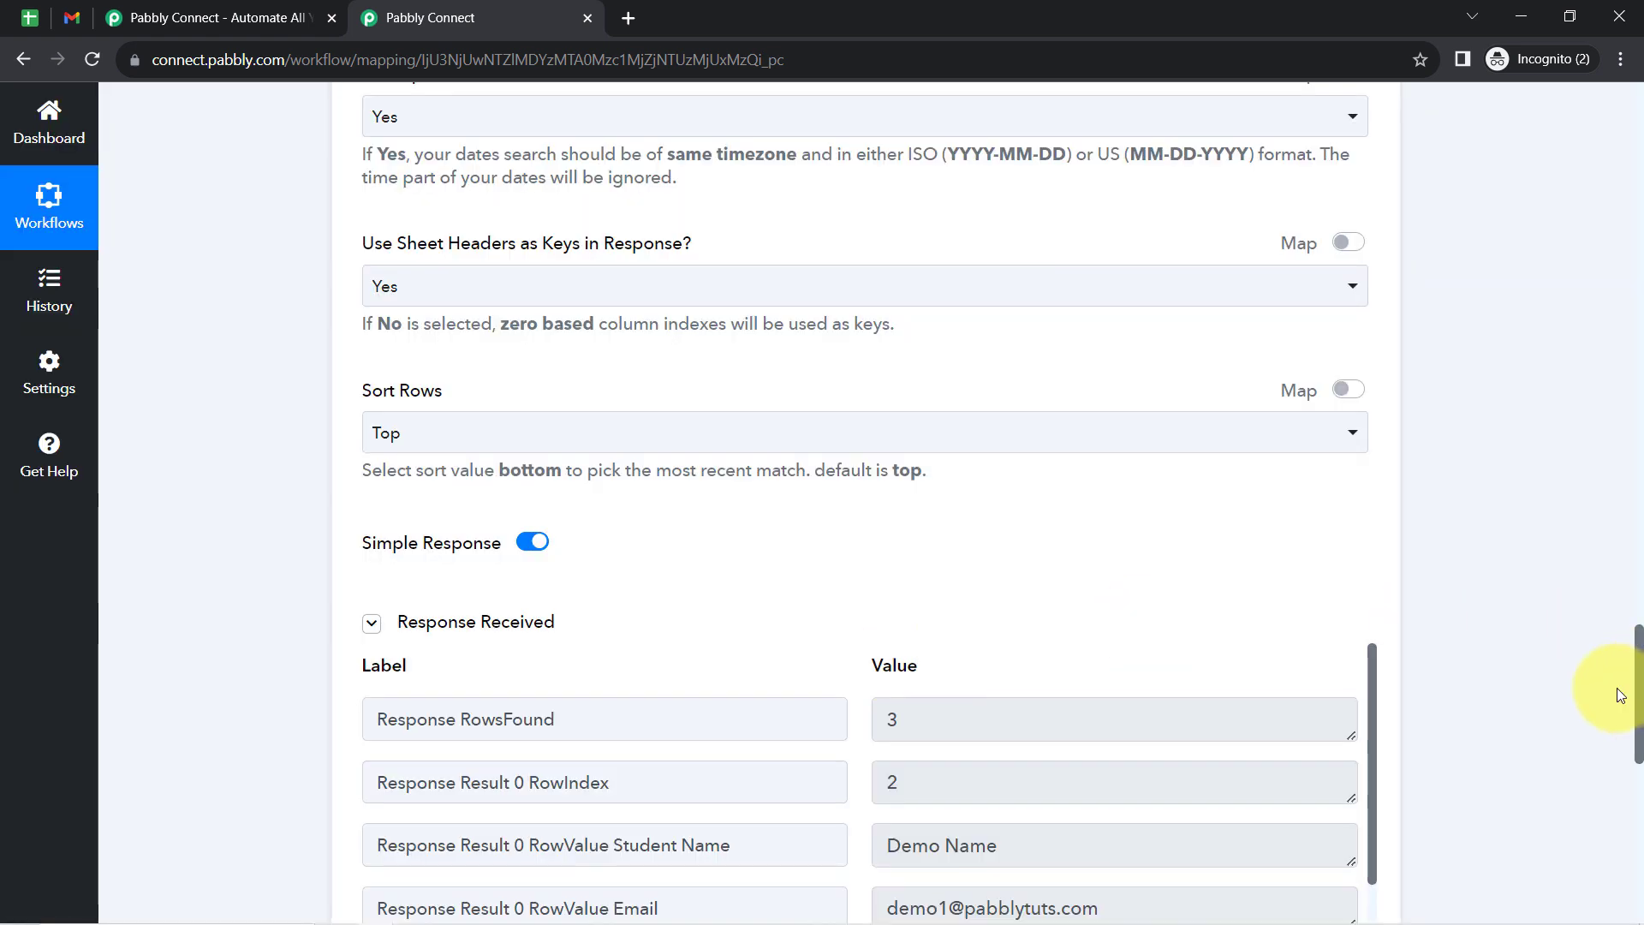
- Review the mapped Lookup Value and bold the matching 11/23/2023 payment date in cell F2 of the student spreadsheet
left_click_drag(1634, 702, 1634, 595)
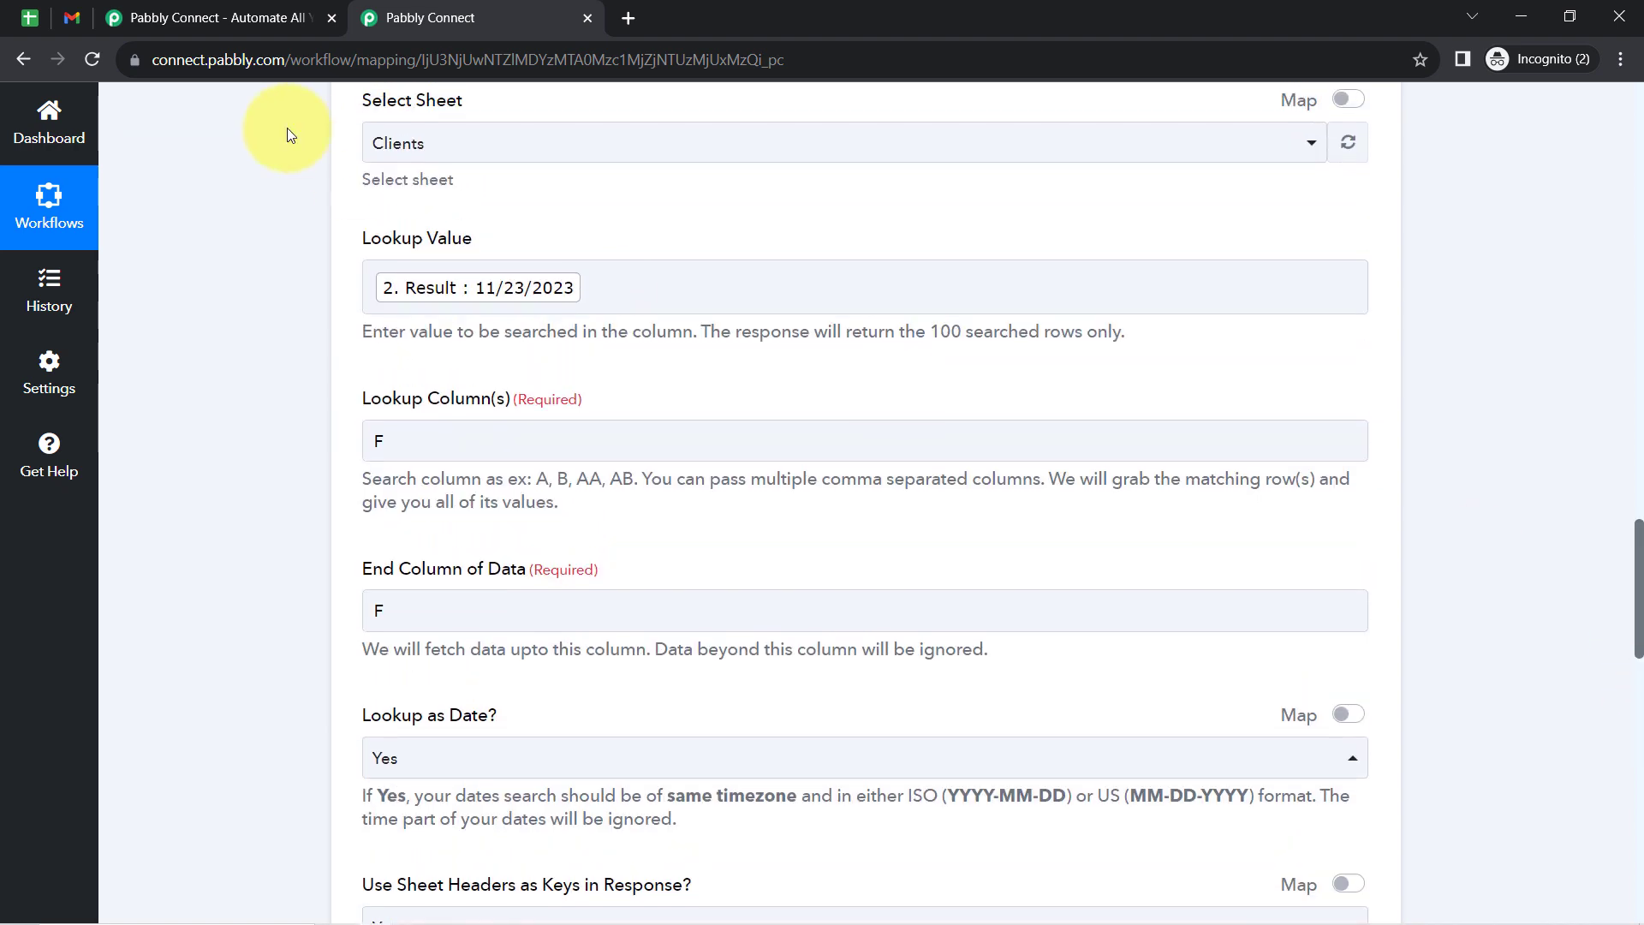
left_click(479, 293)
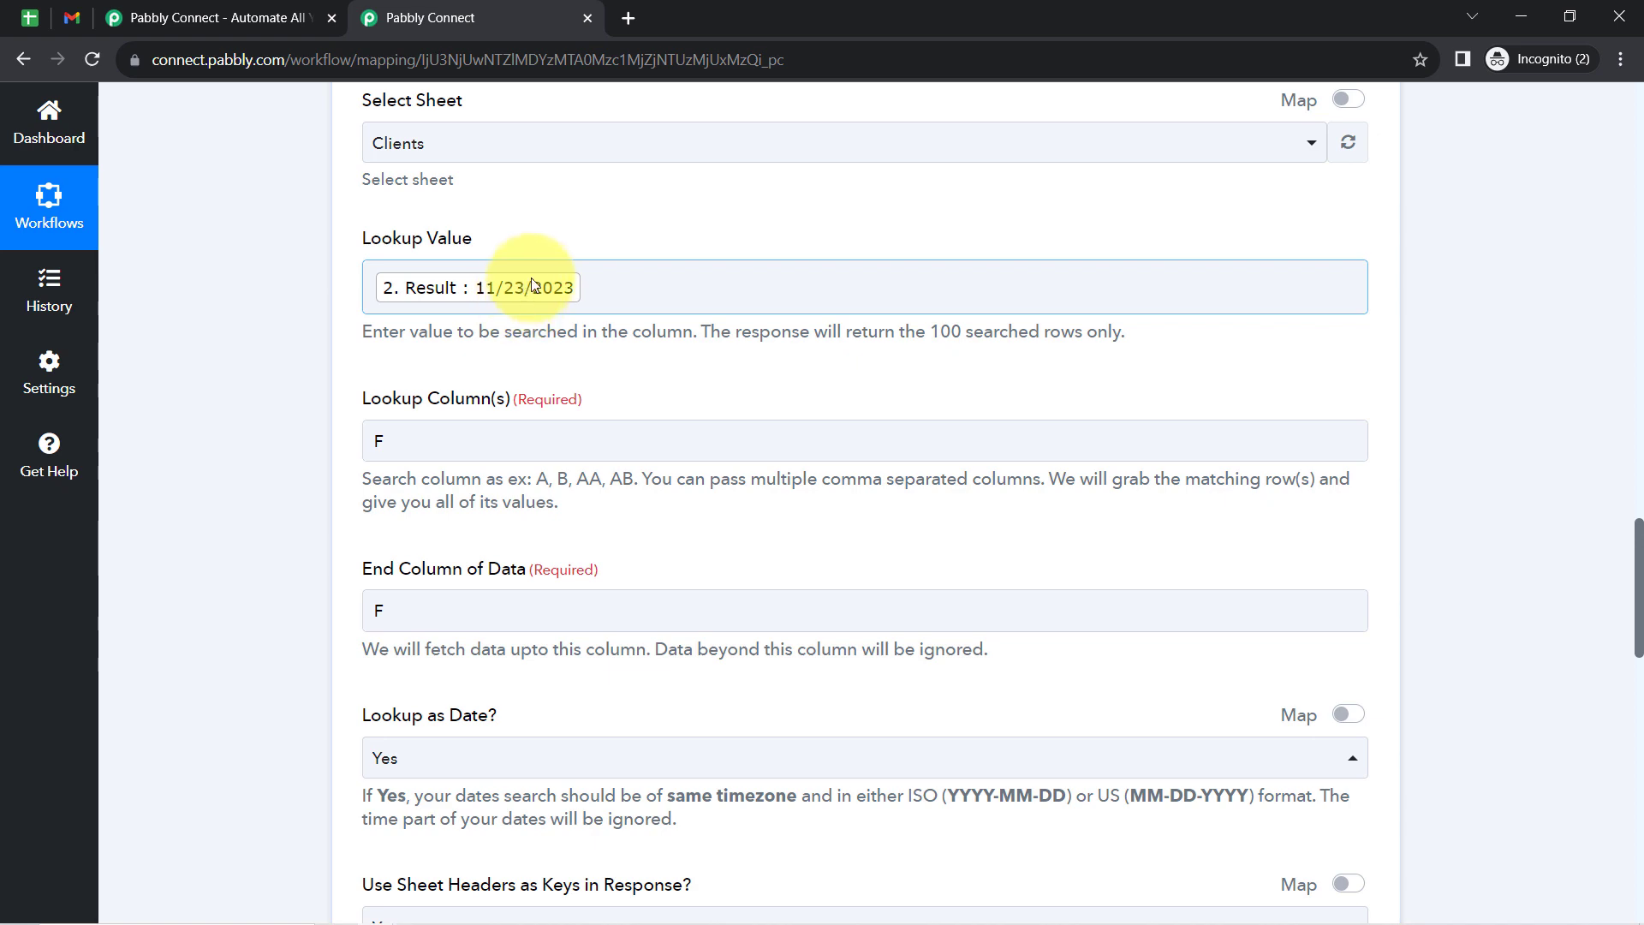
left_click(31, 16)
left_click(794, 467)
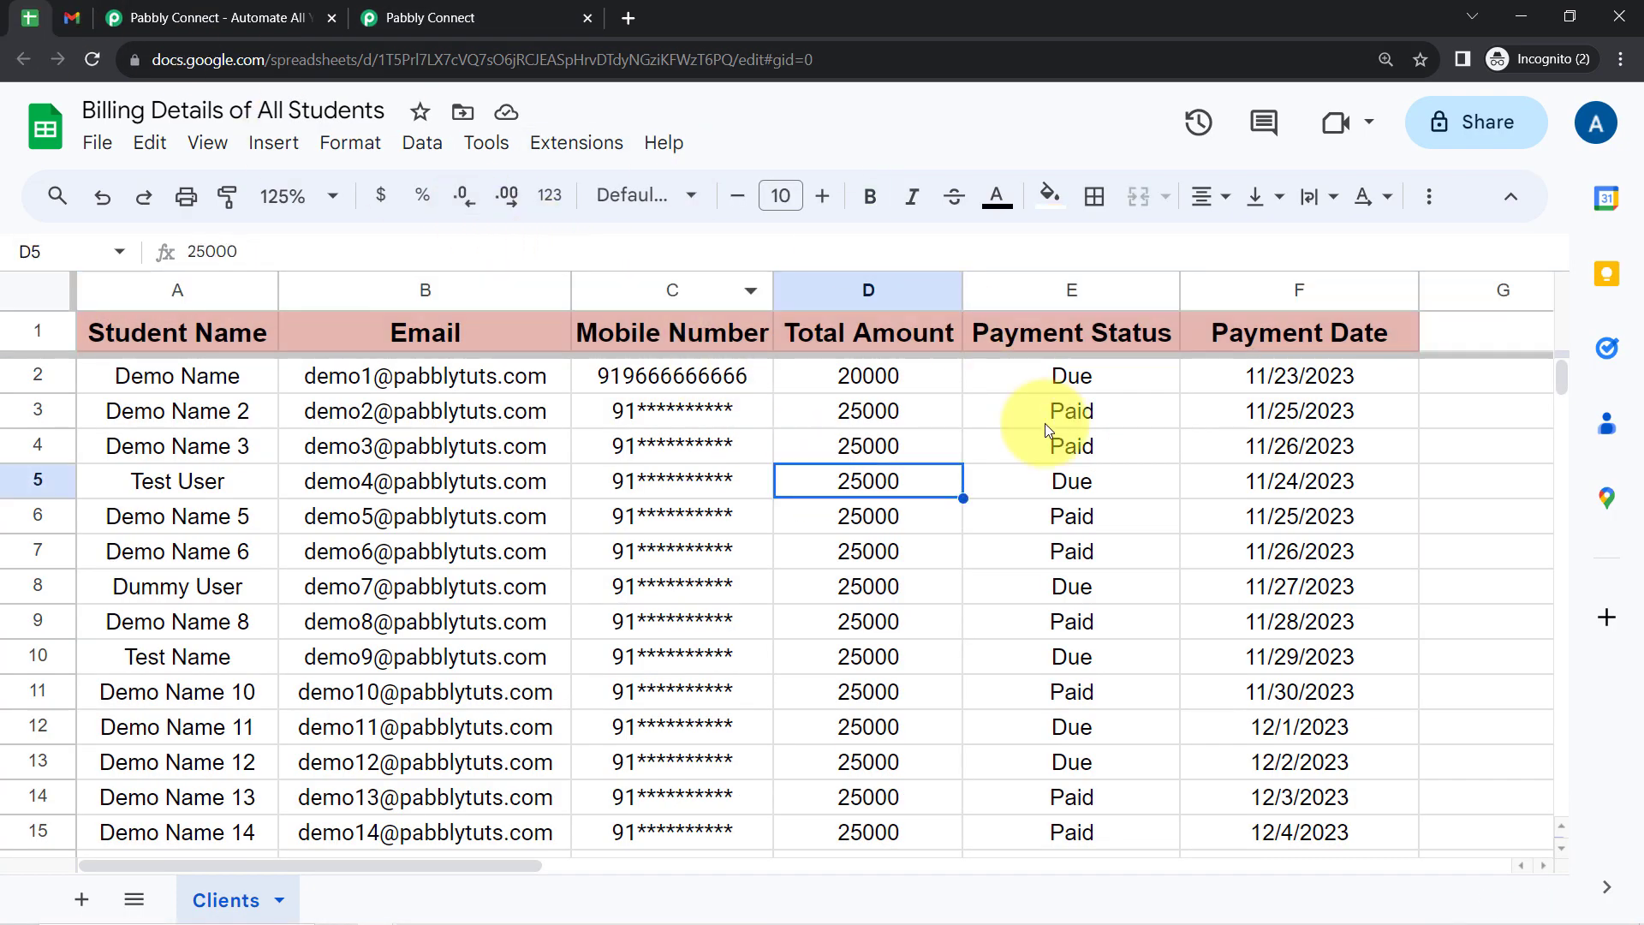
left_click(1291, 383)
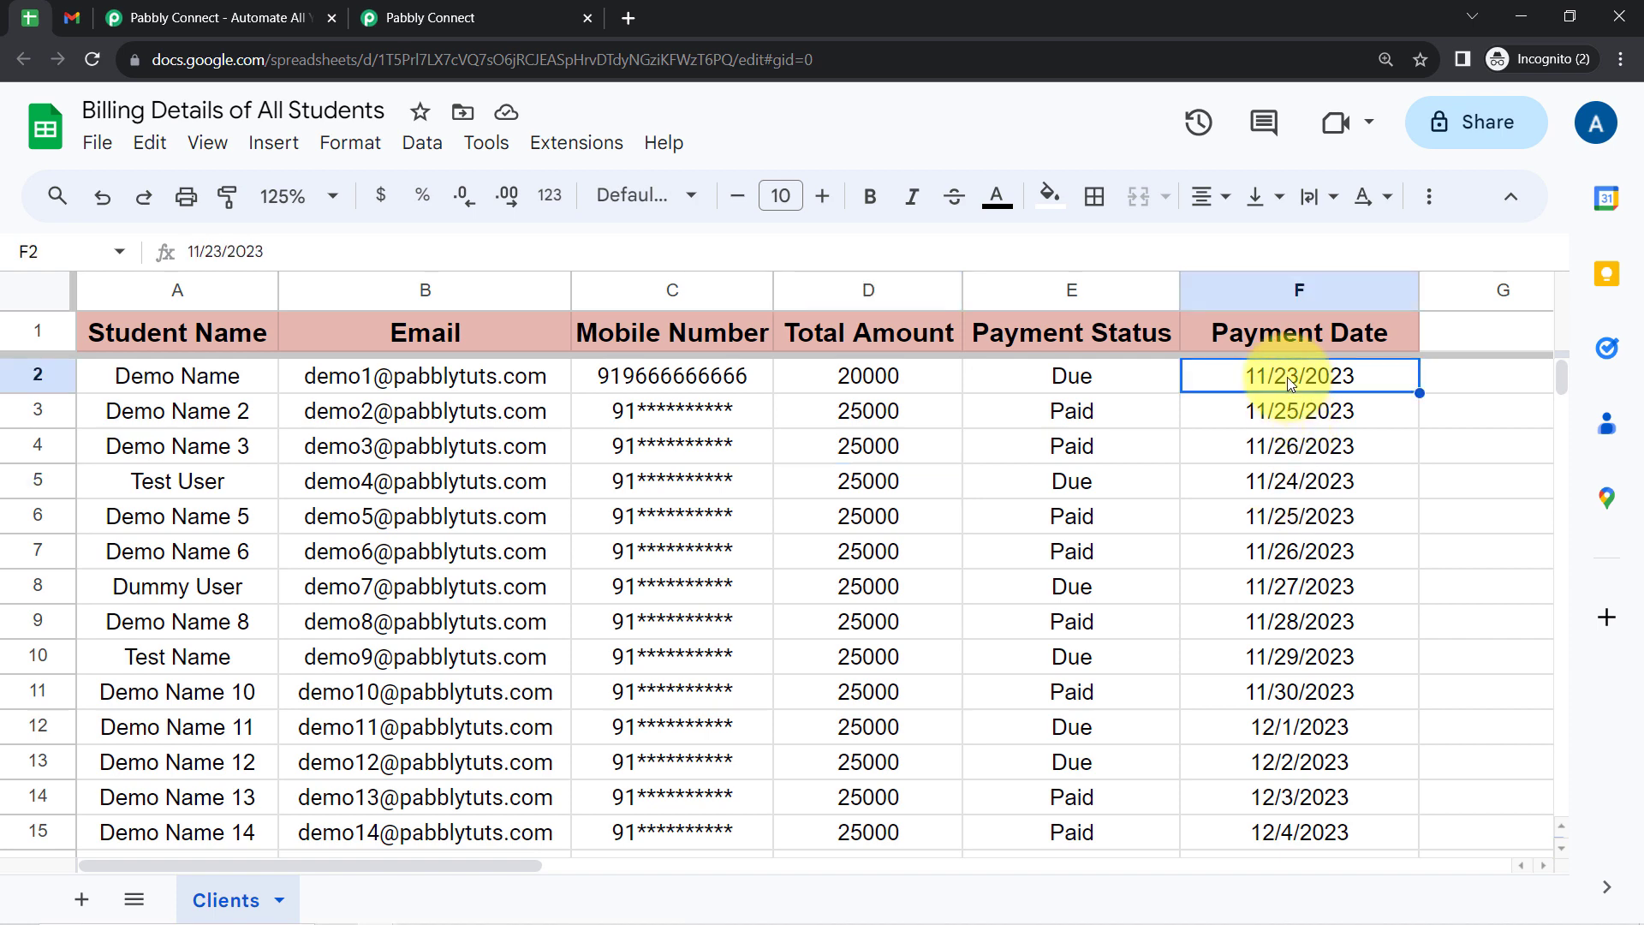
key("ctrl+b")
left_click(1298, 385)
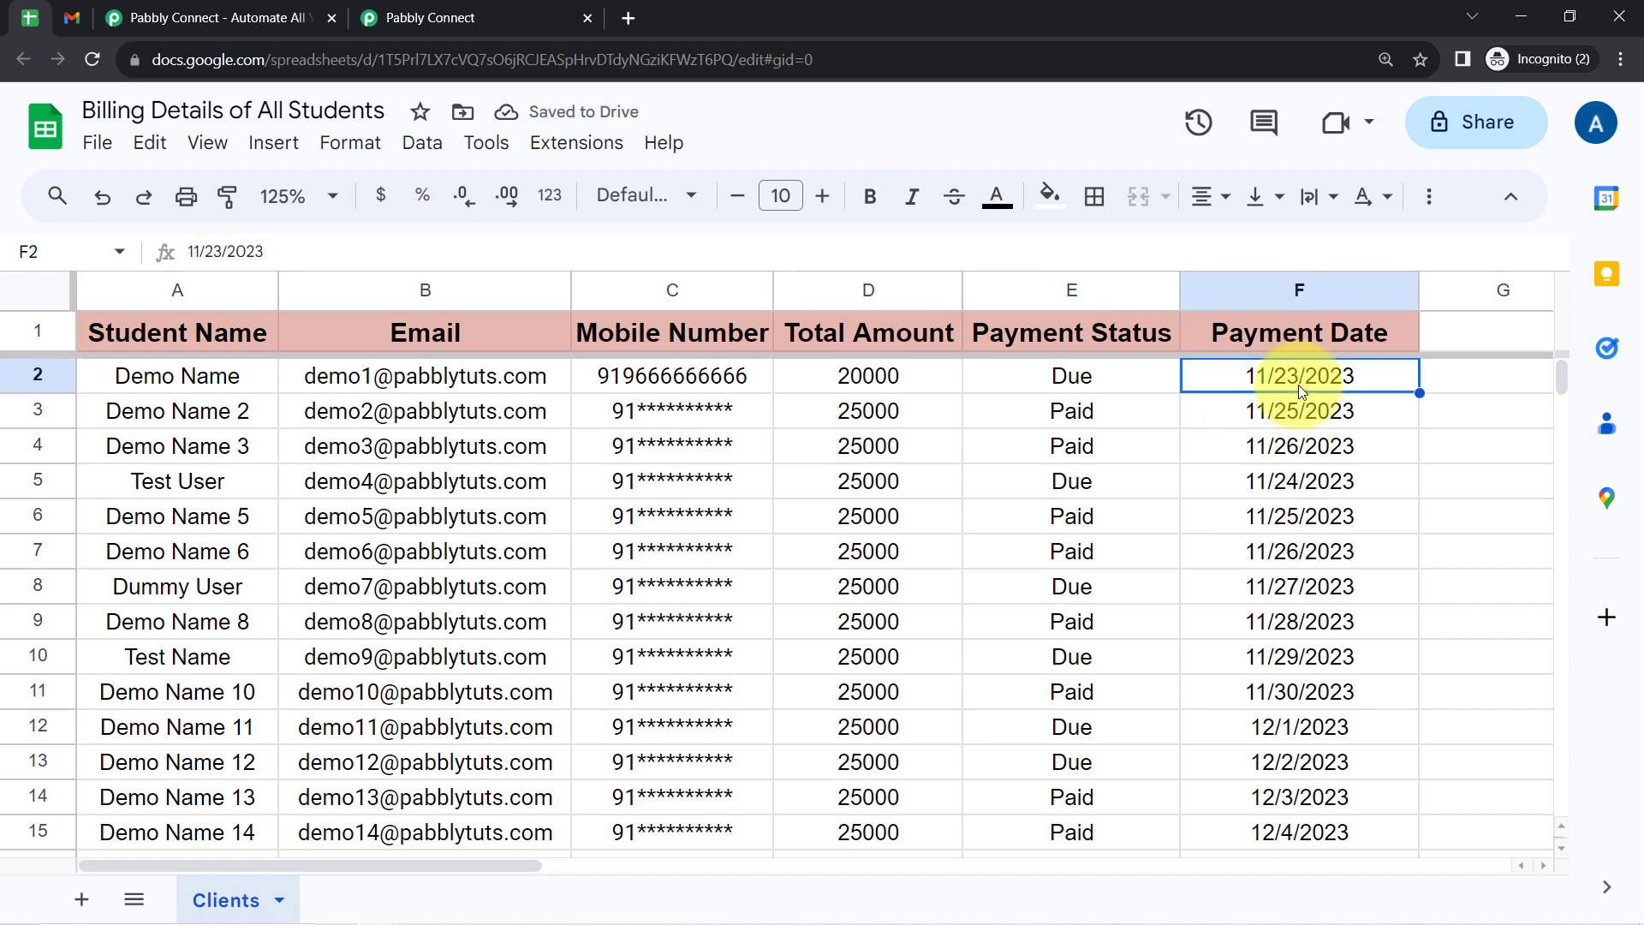
key("ctrl+b")
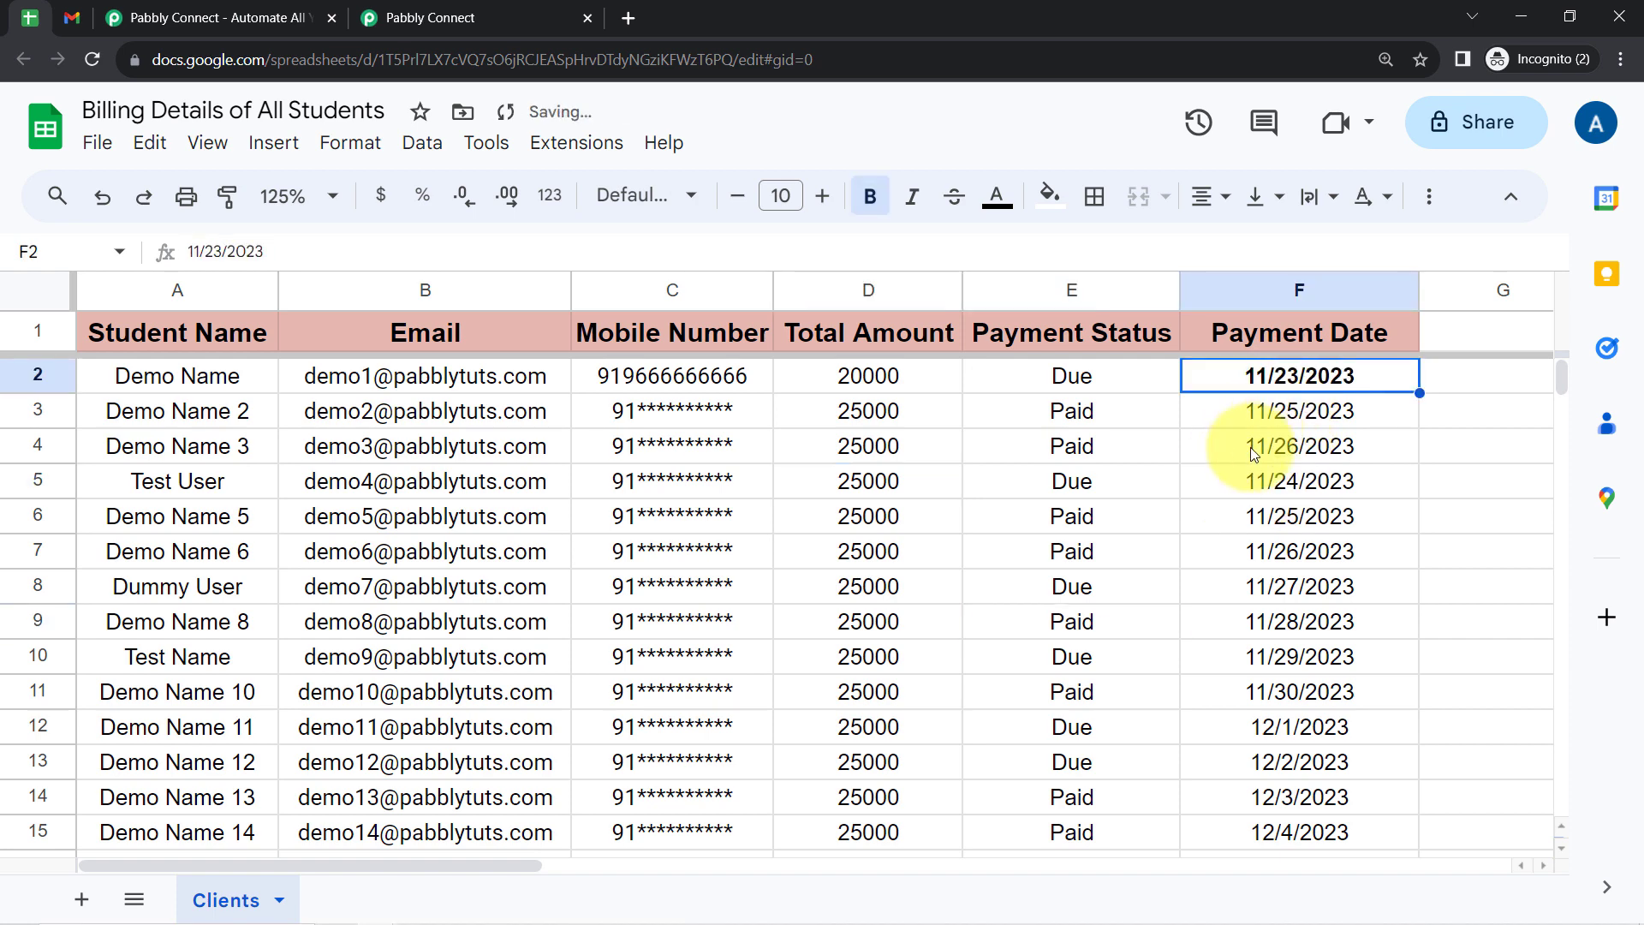
- Bold the 11/23/2023 payment dates in cells F17 and F22 of the Clients sheet
left_click(1250, 447)
key("ctrl+Down")
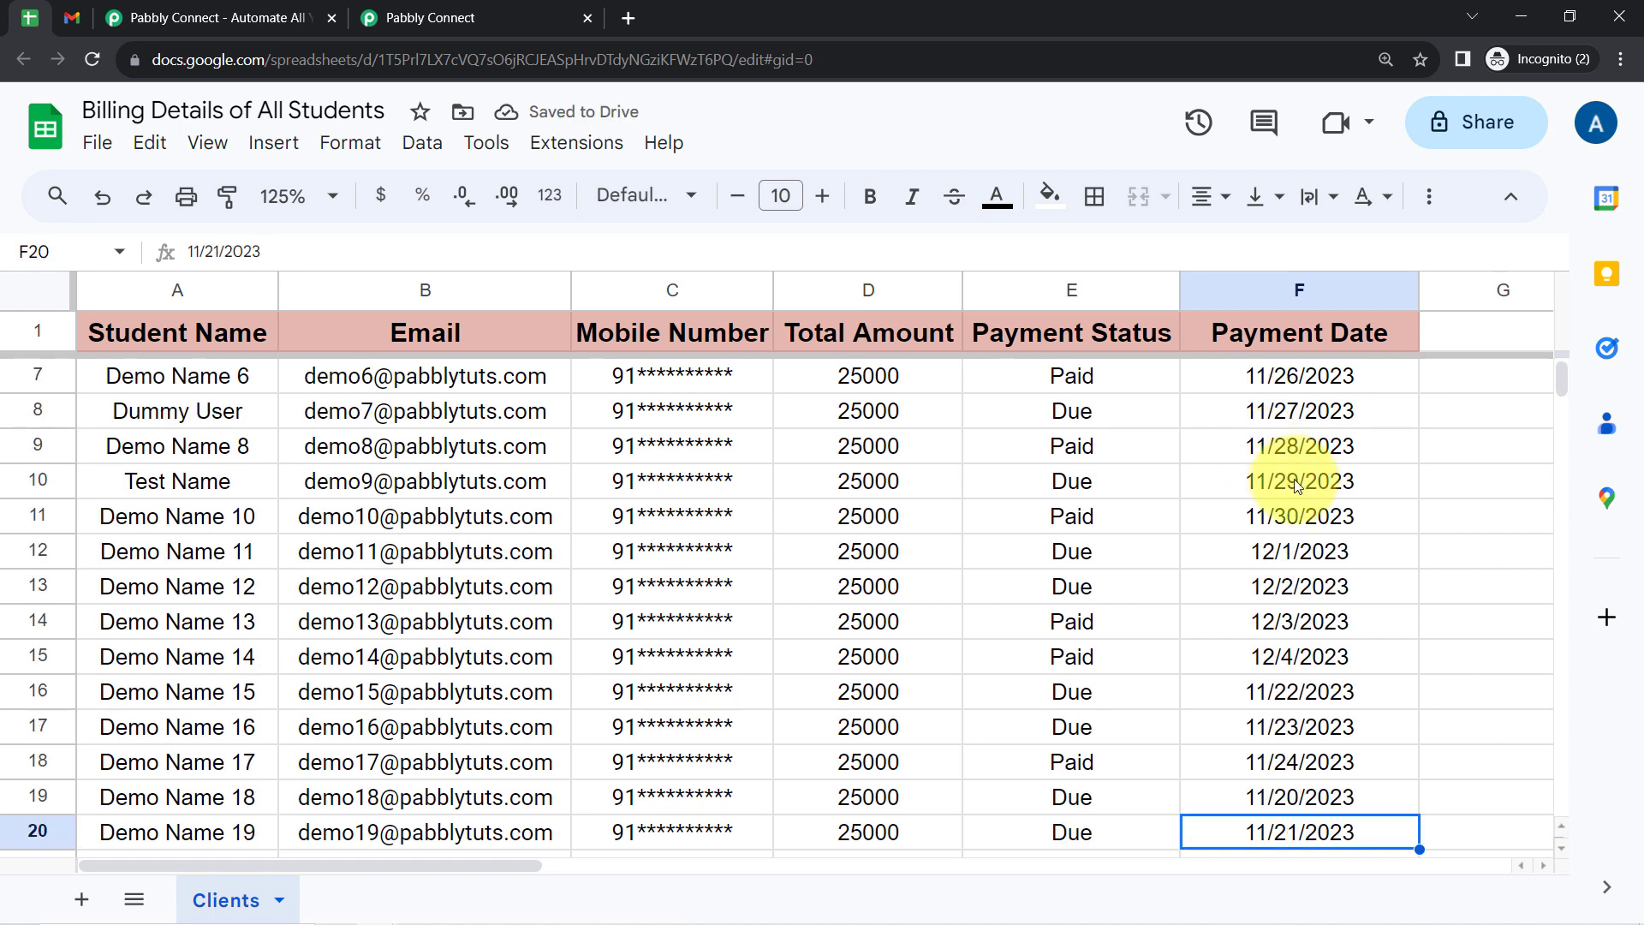
left_click(1292, 726)
key("ctrl+b")
key("ctrl+Down")
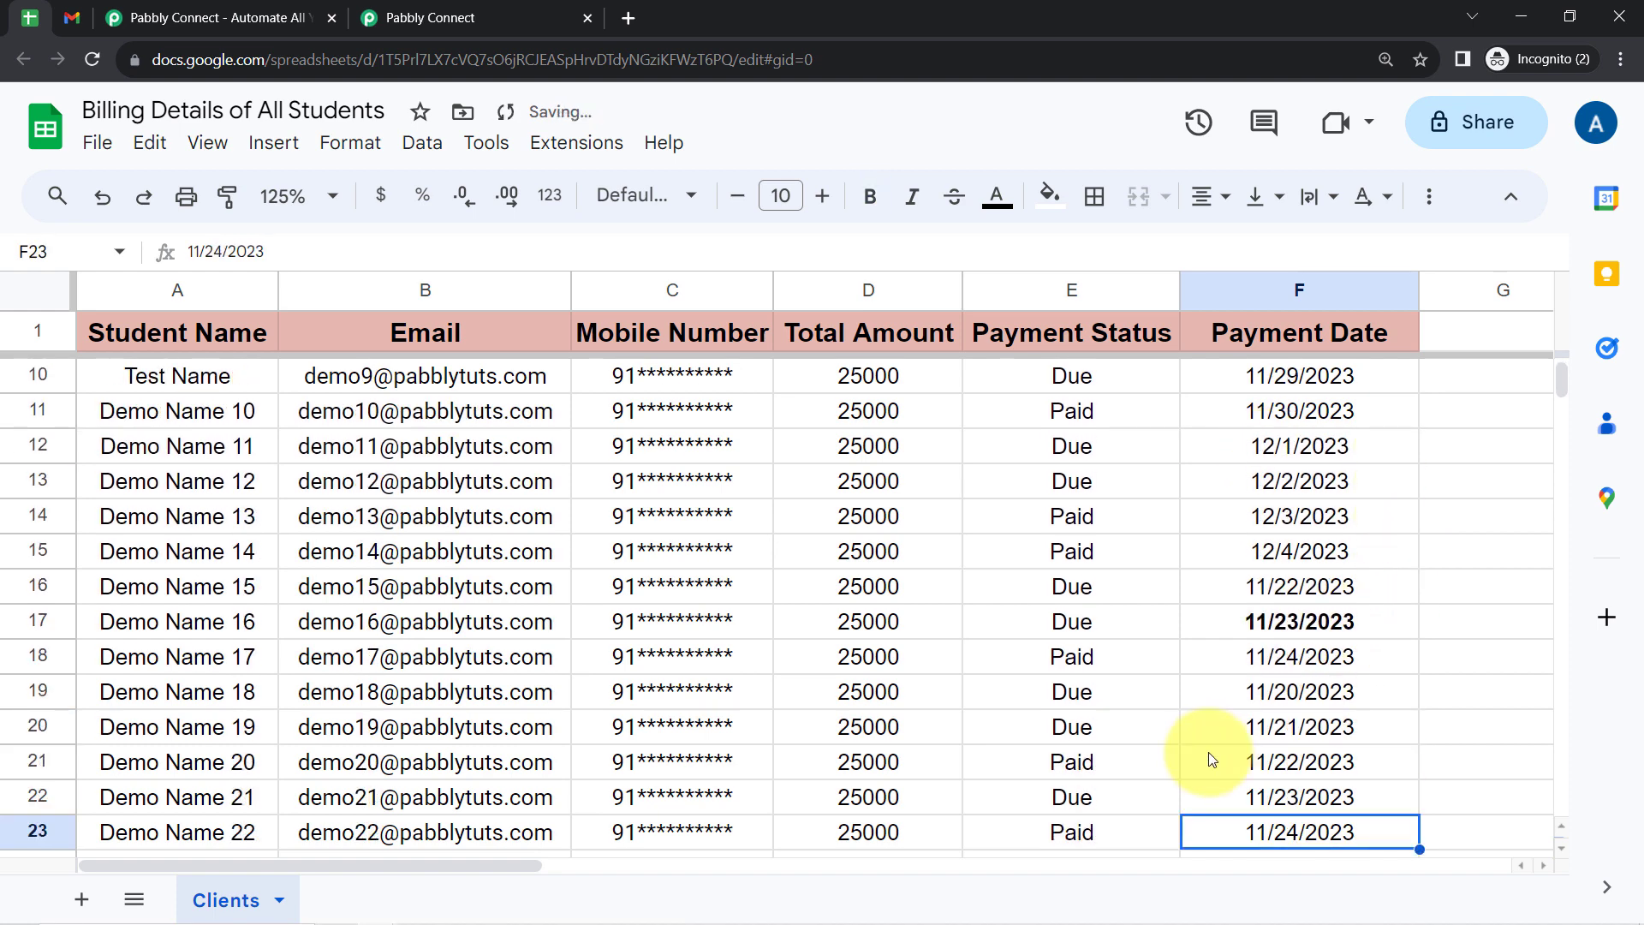
key("Down")
key("Down")
key("Down")
left_click(1293, 694)
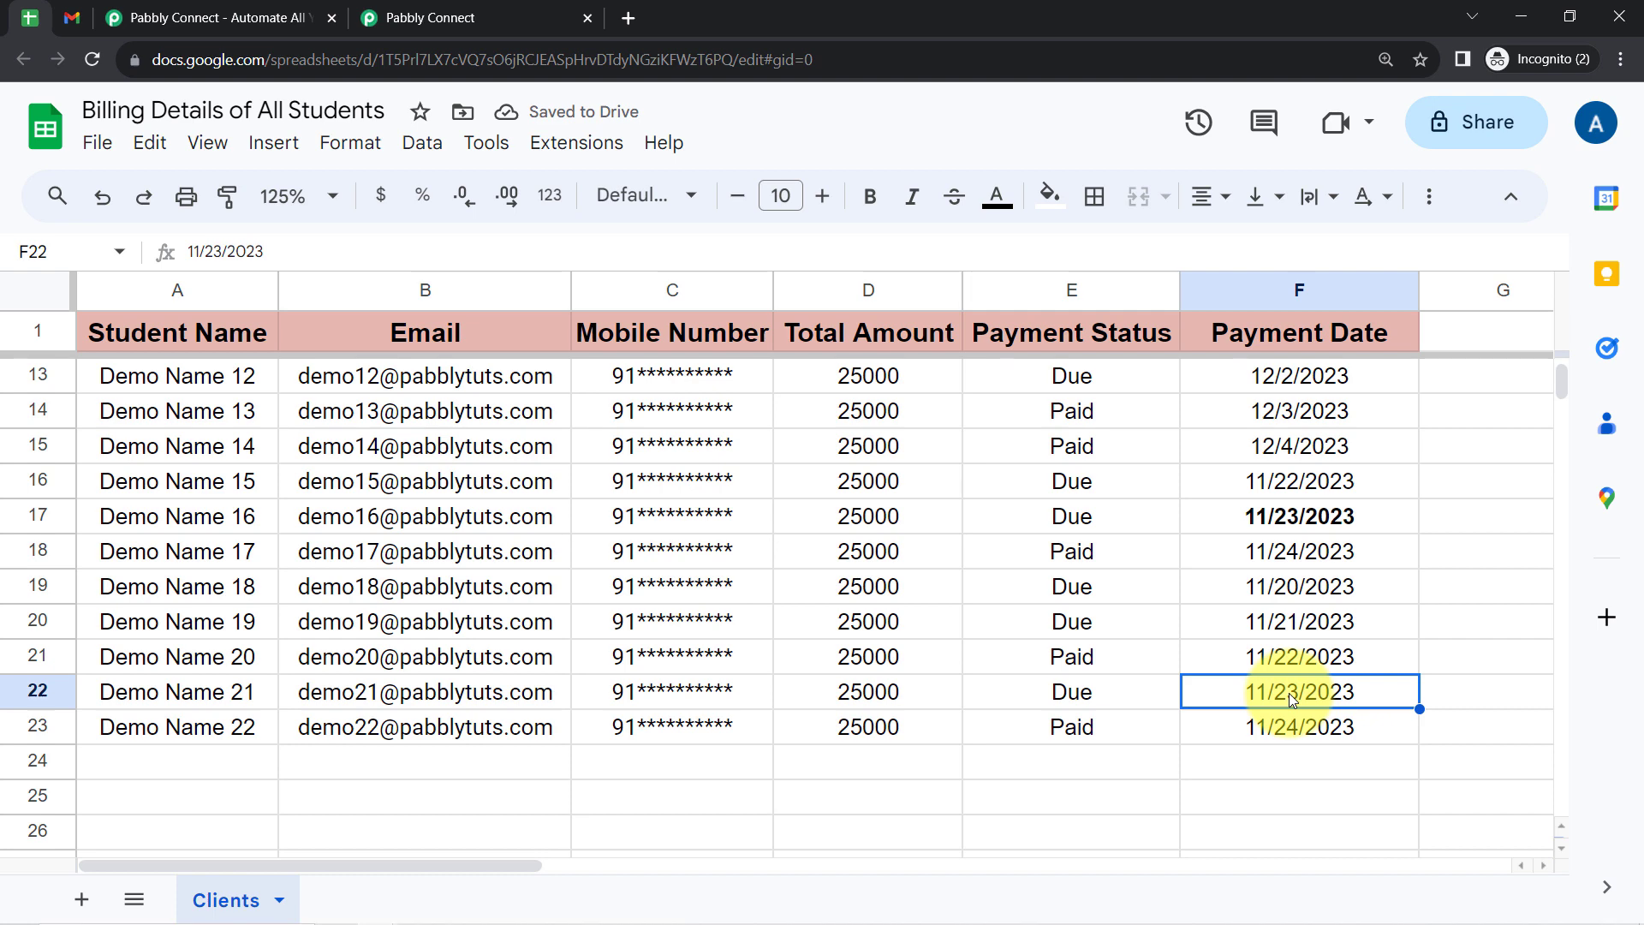
key("ctrl+b")
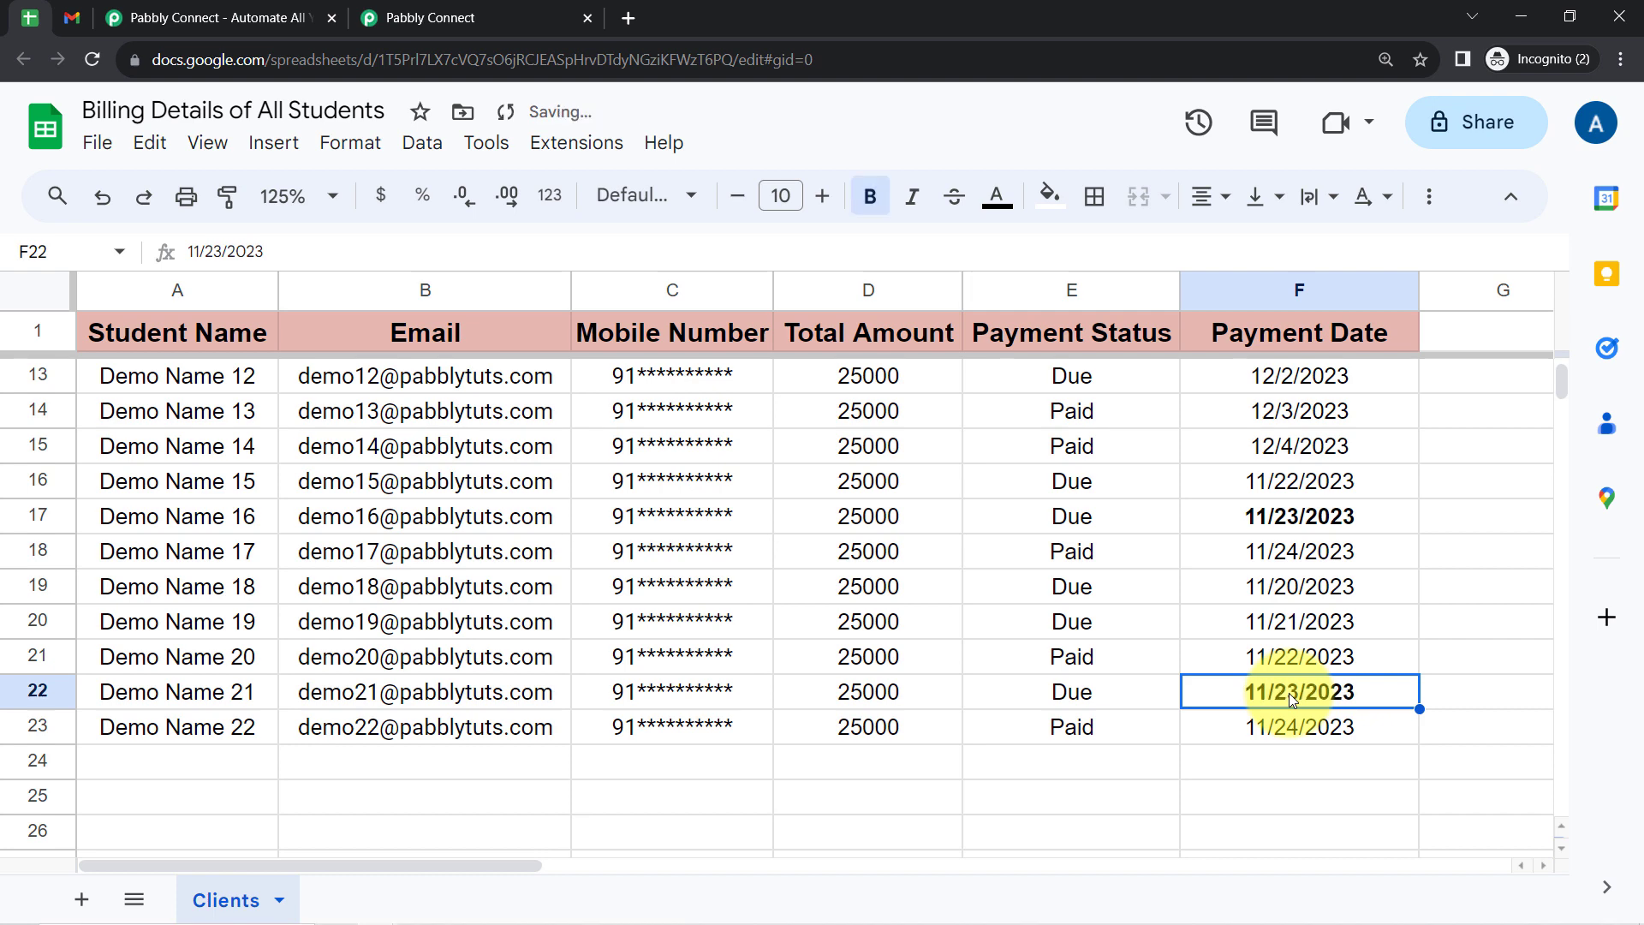
left_click(1150, 600)
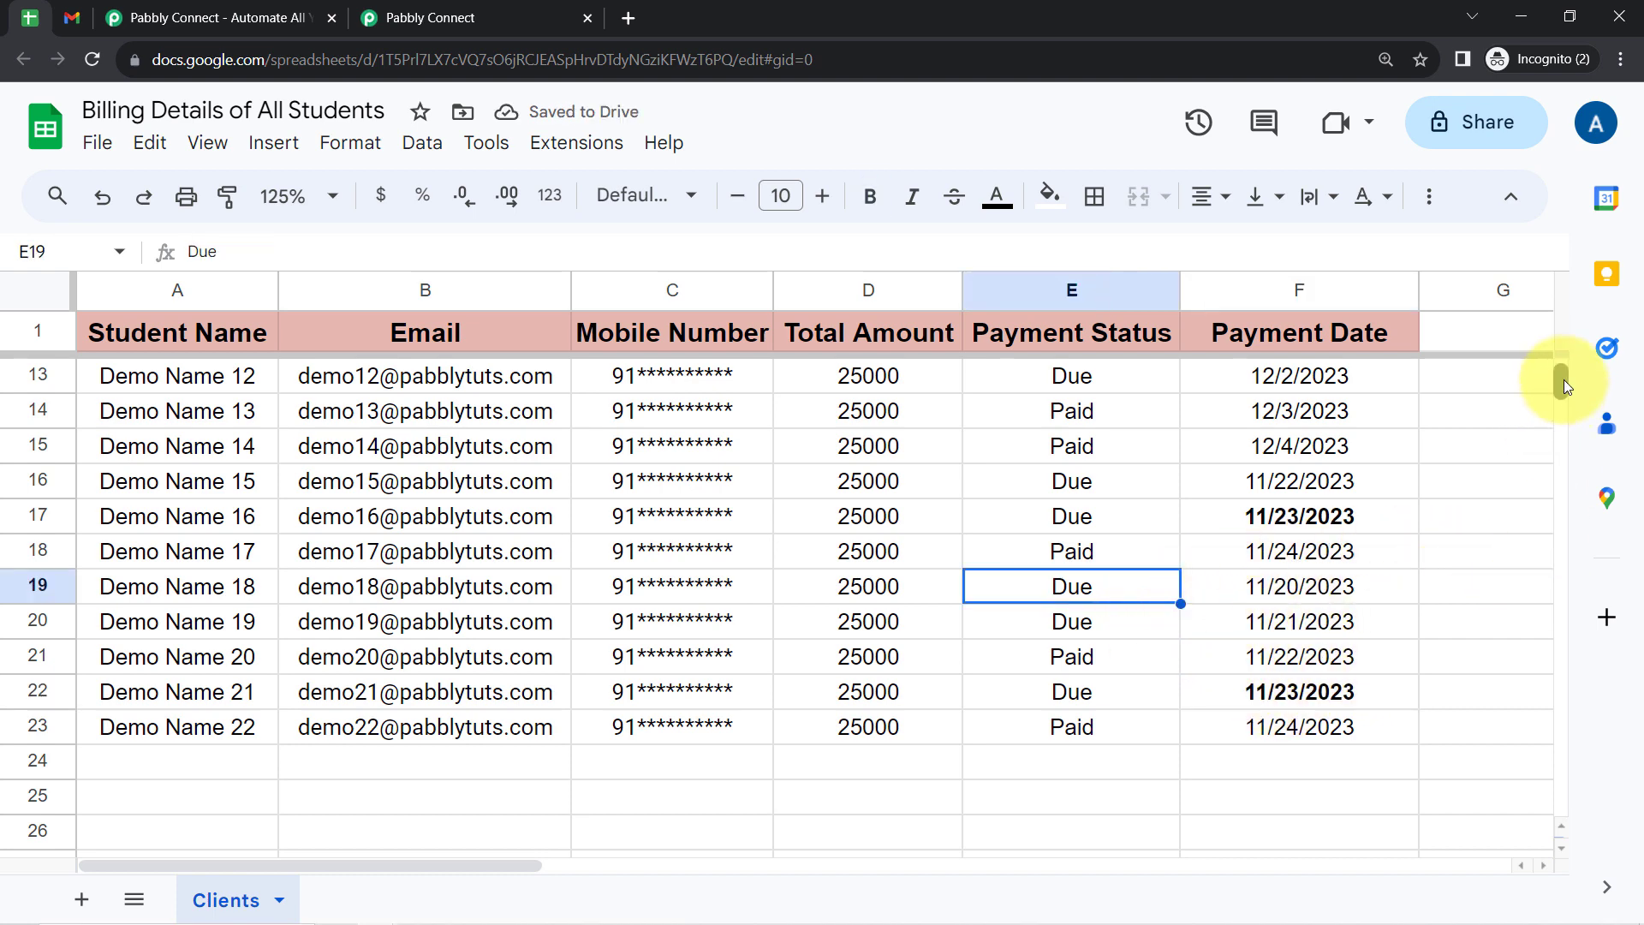
- Return to the Pabbly Connect workflow and examine the lookup step's response for the matching rows and student details
left_click_drag(1564, 387, 1551, 336)
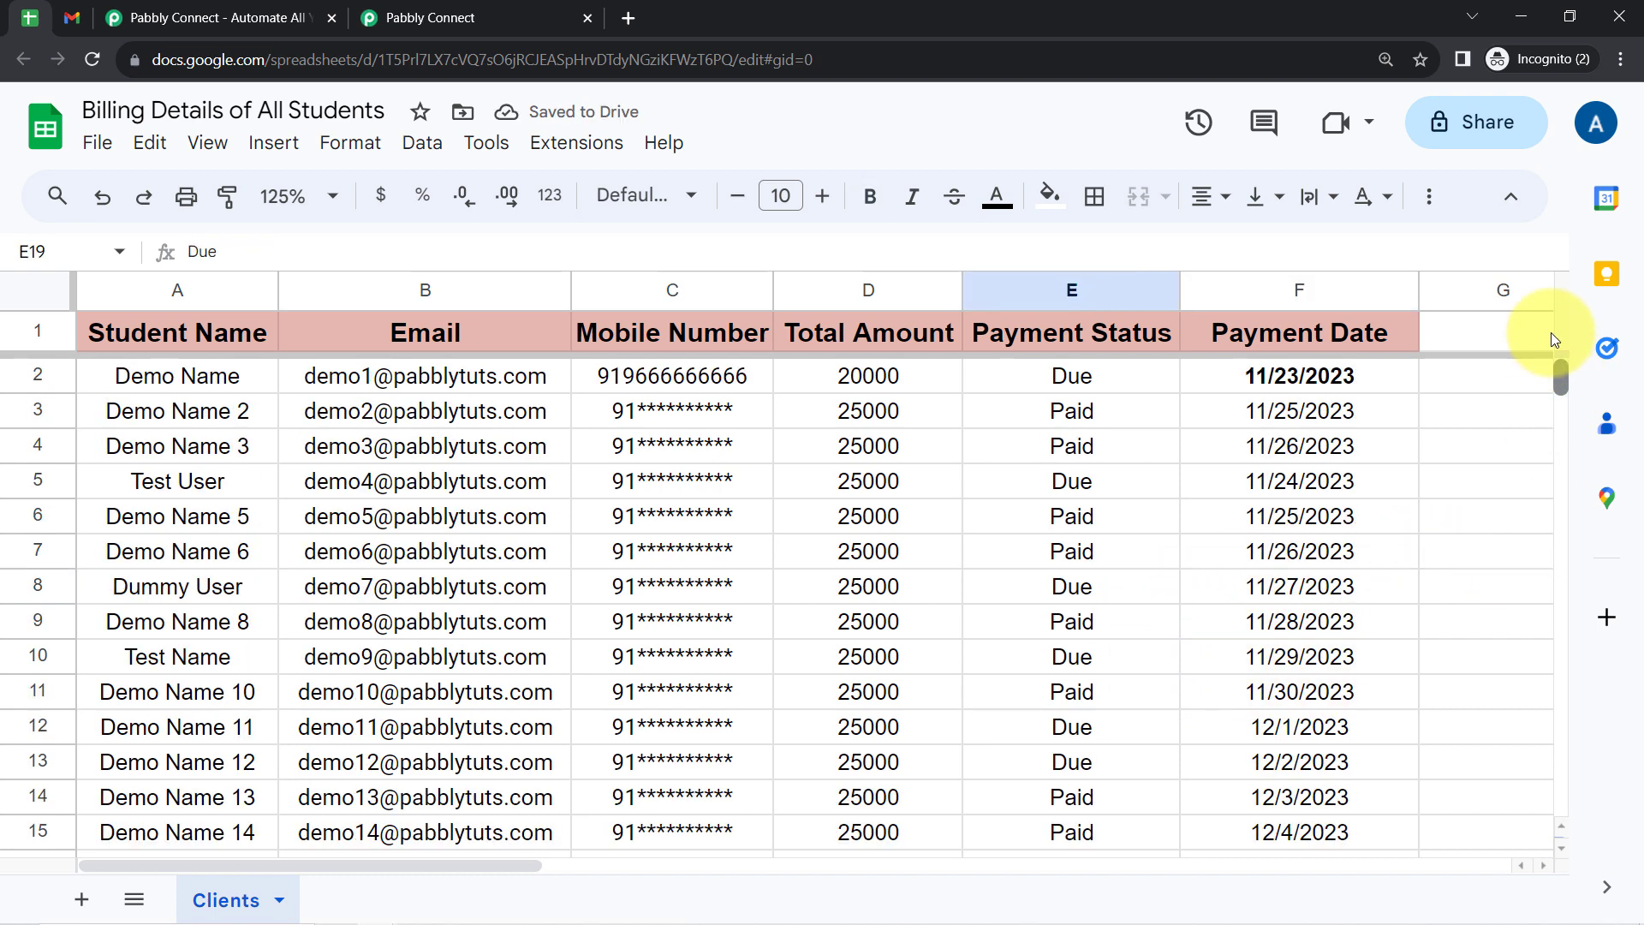
left_click(444, 10)
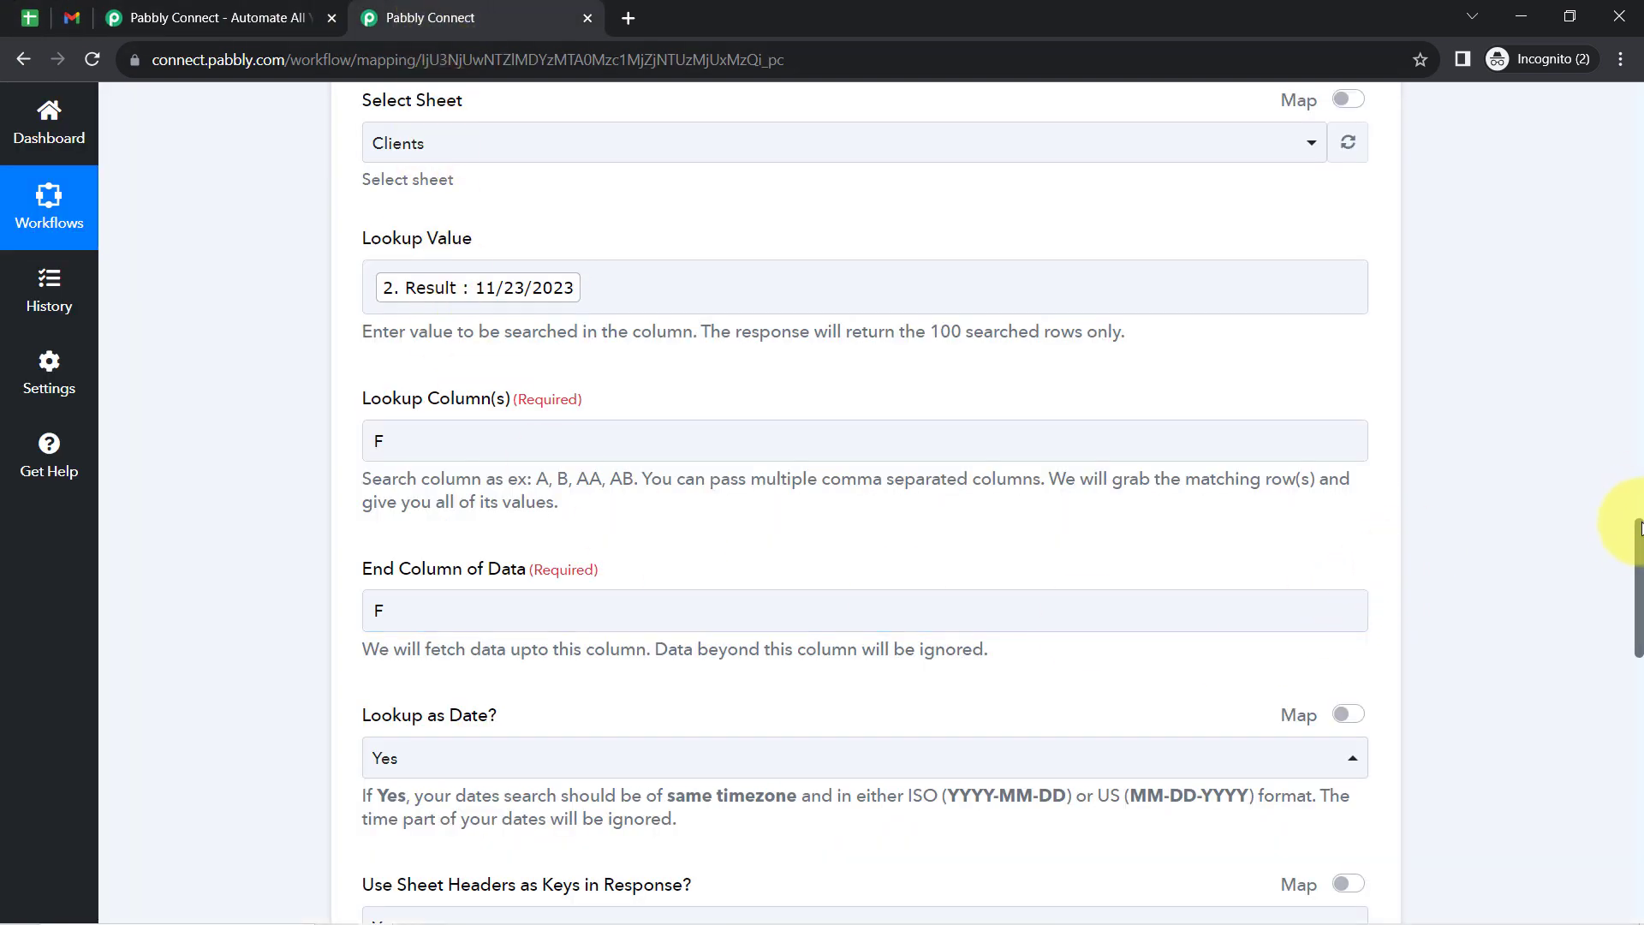
scroll(1638, 544, "down", 5)
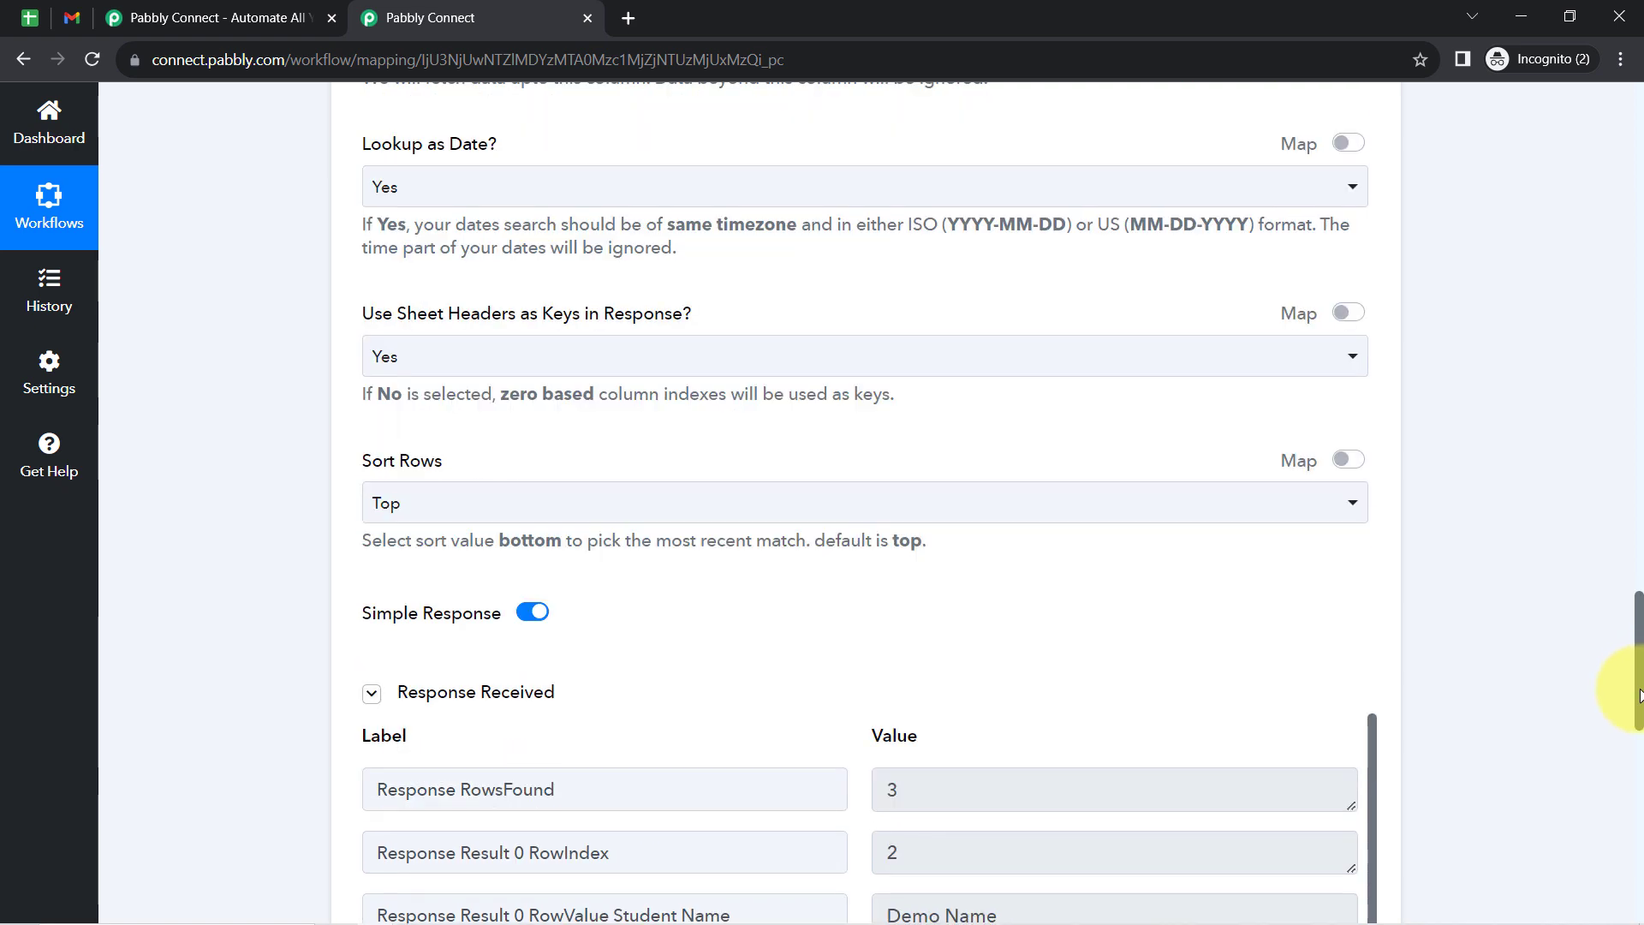
left_click_drag(1639, 693, 1634, 759)
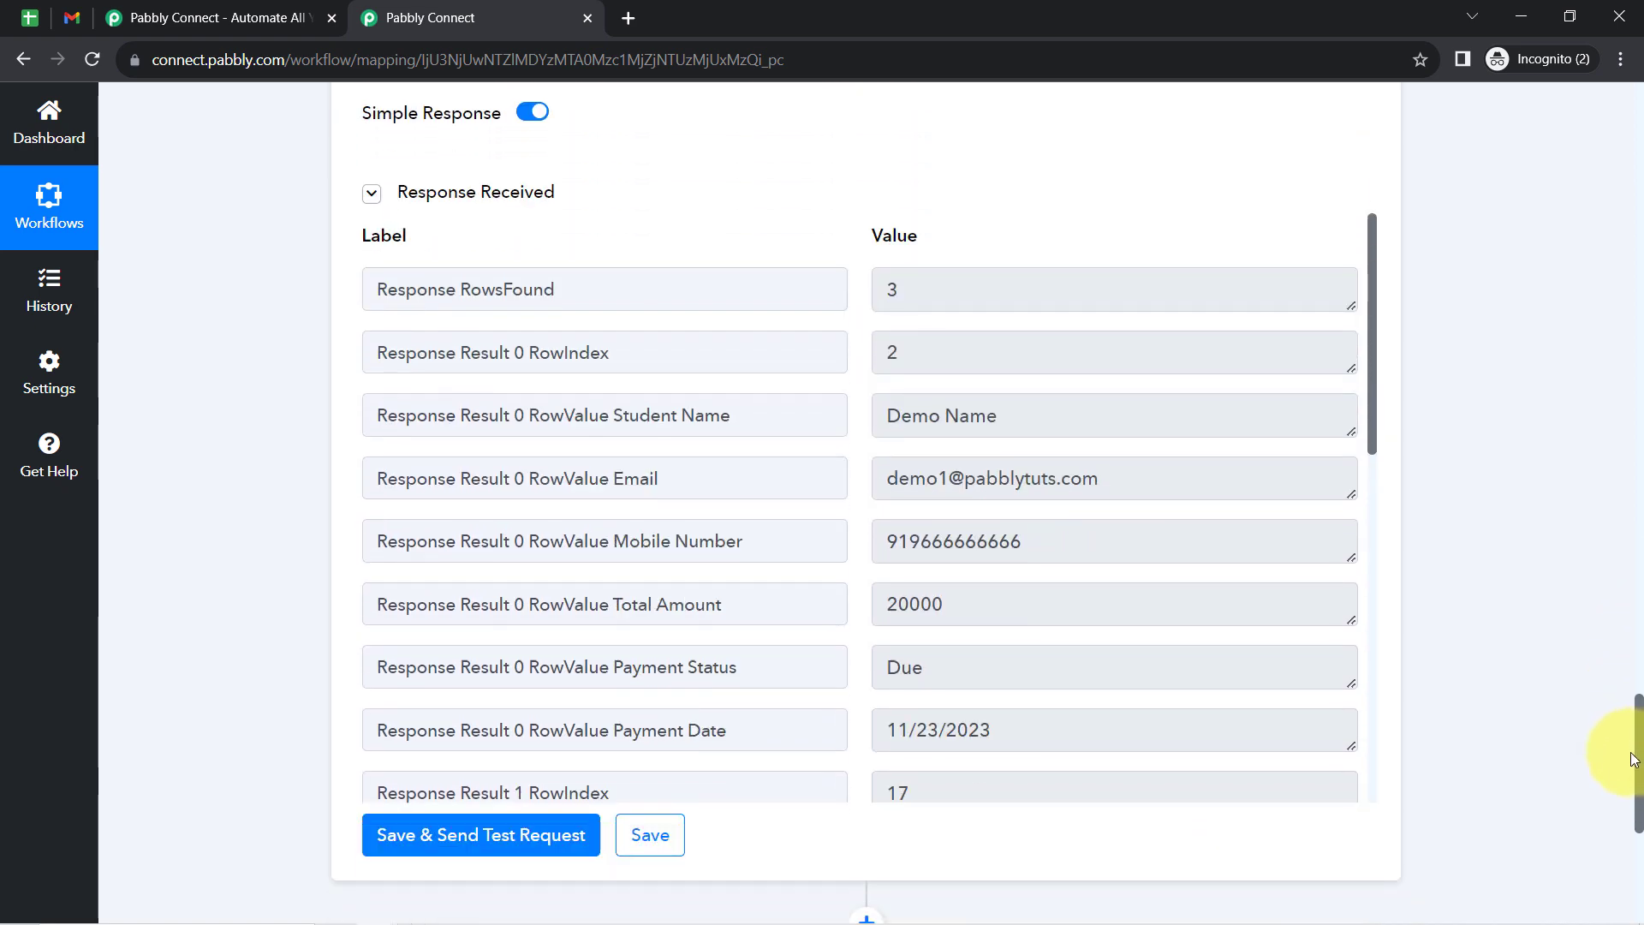
double_click(904, 420)
scroll(1369, 369, "down", 6)
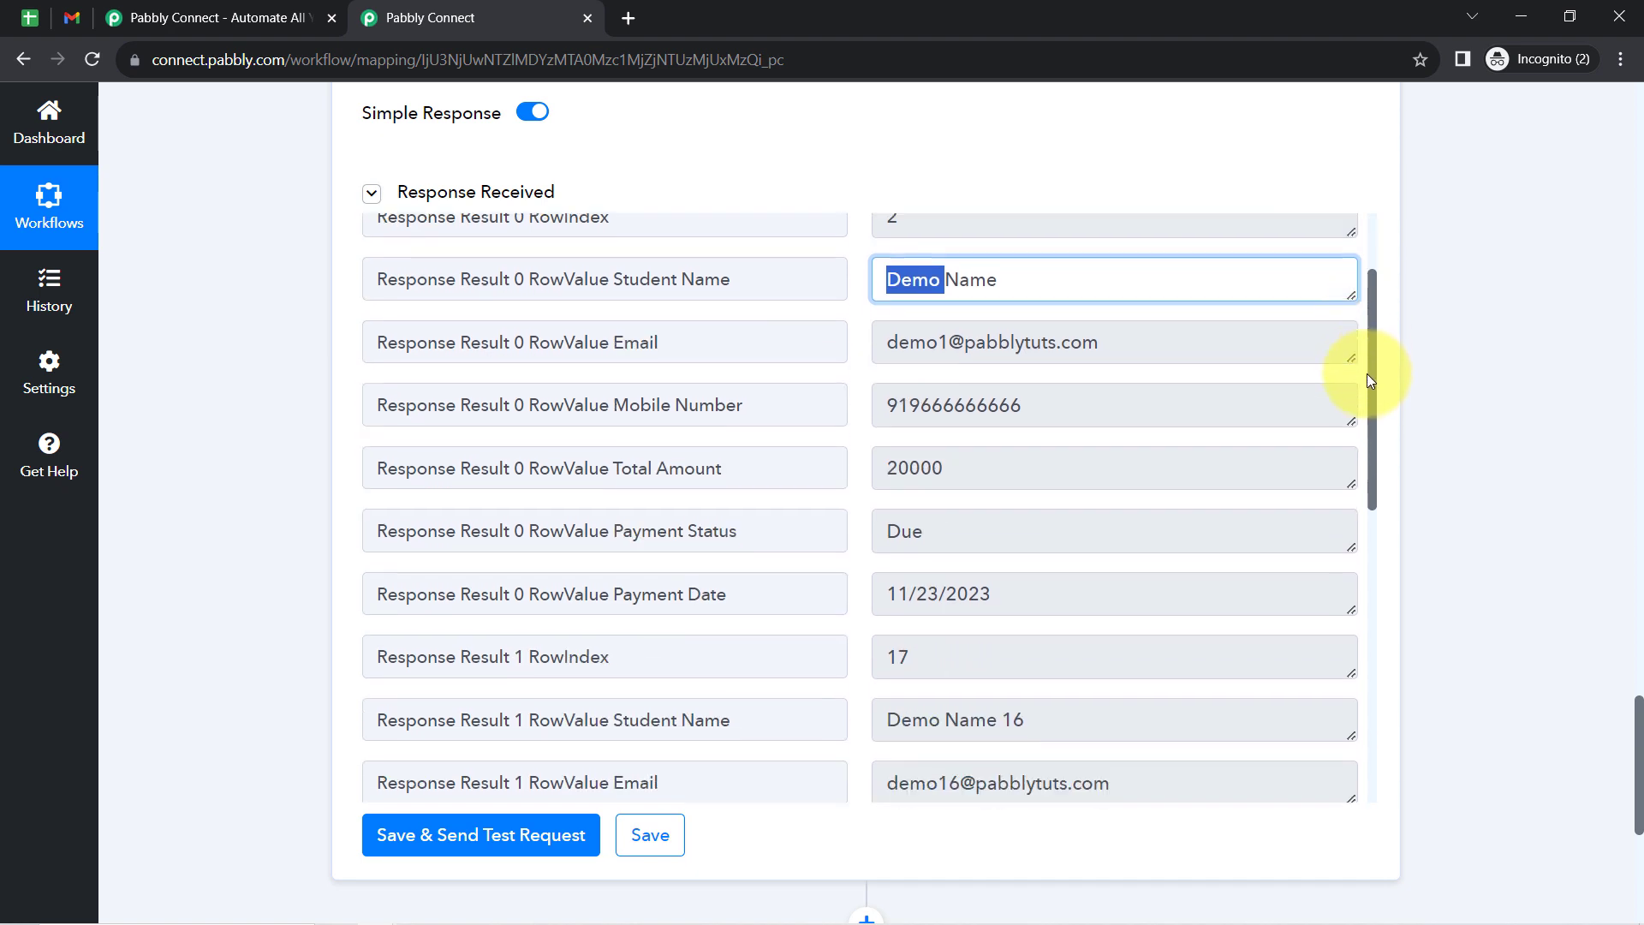
left_click_drag(1375, 466, 1373, 243)
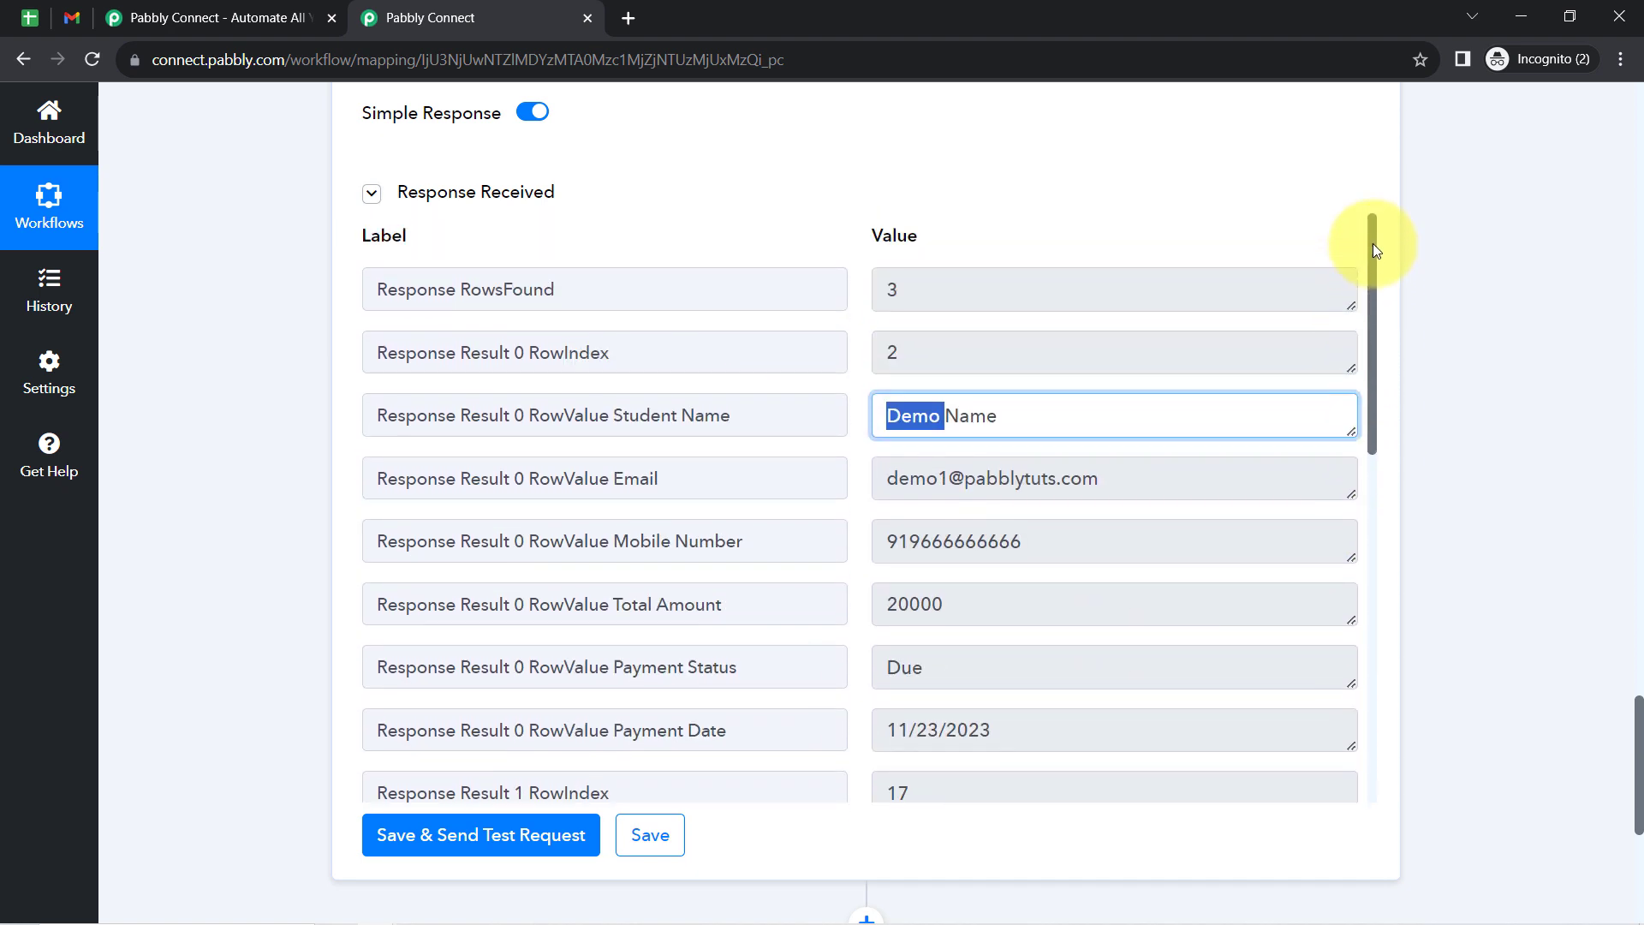
triple_click(985, 414)
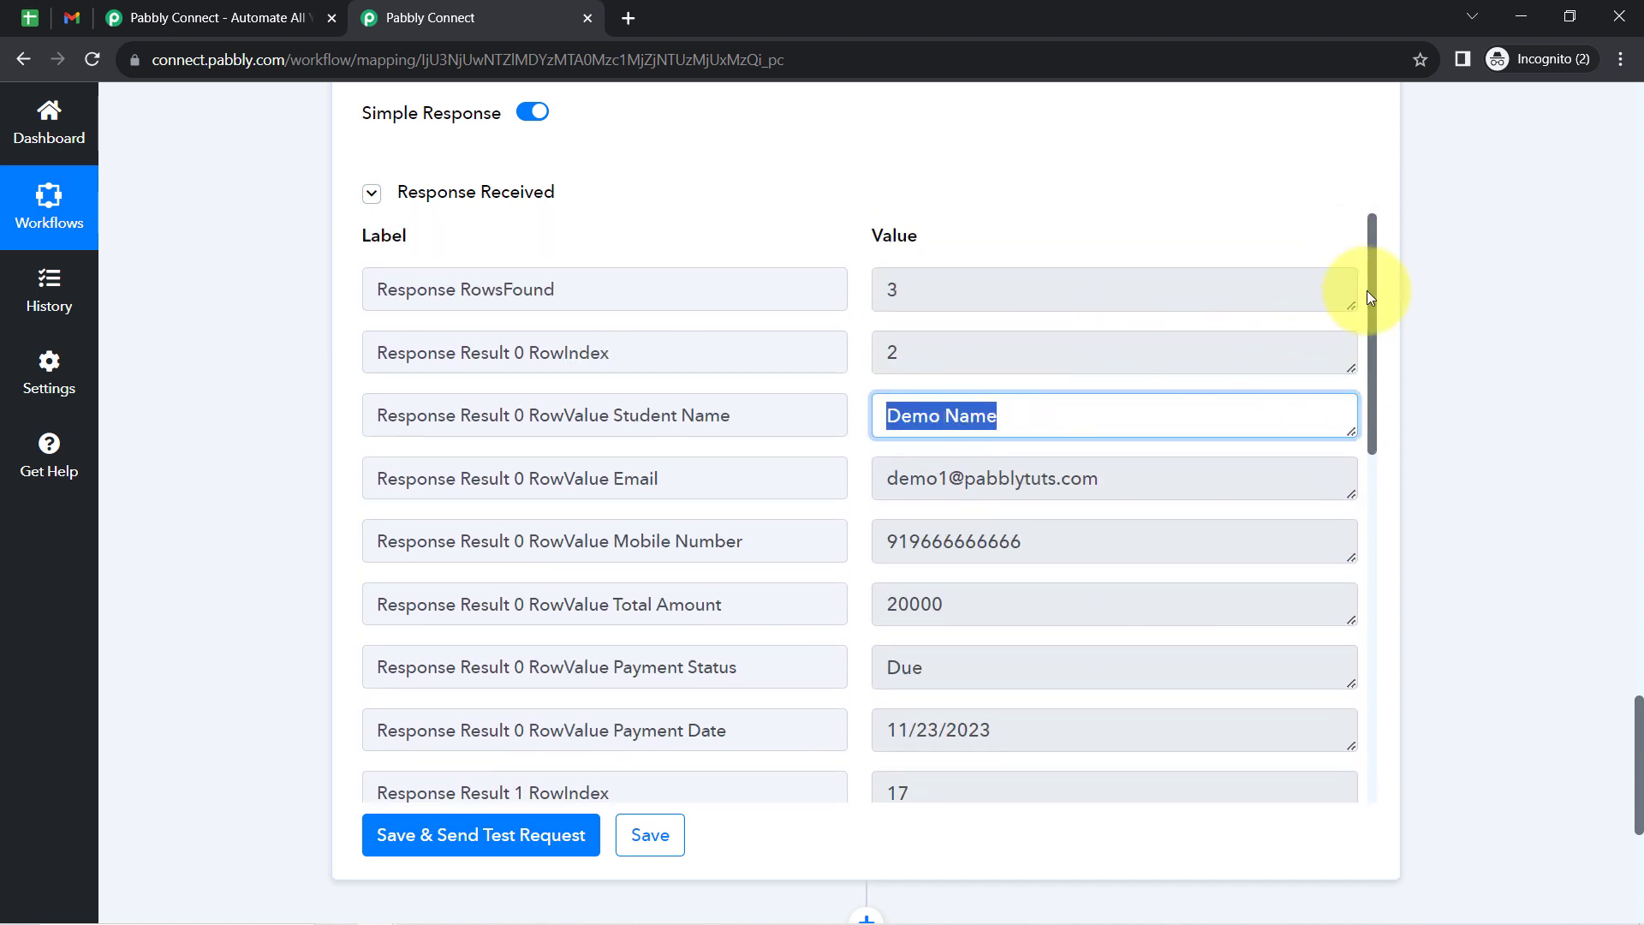
- Review the lookup response's second matching student and cross-check the 11/23/2023 entries in rows 2, 17 and 22 of the Clients sheet
left_click_drag(1368, 295, 1389, 475)
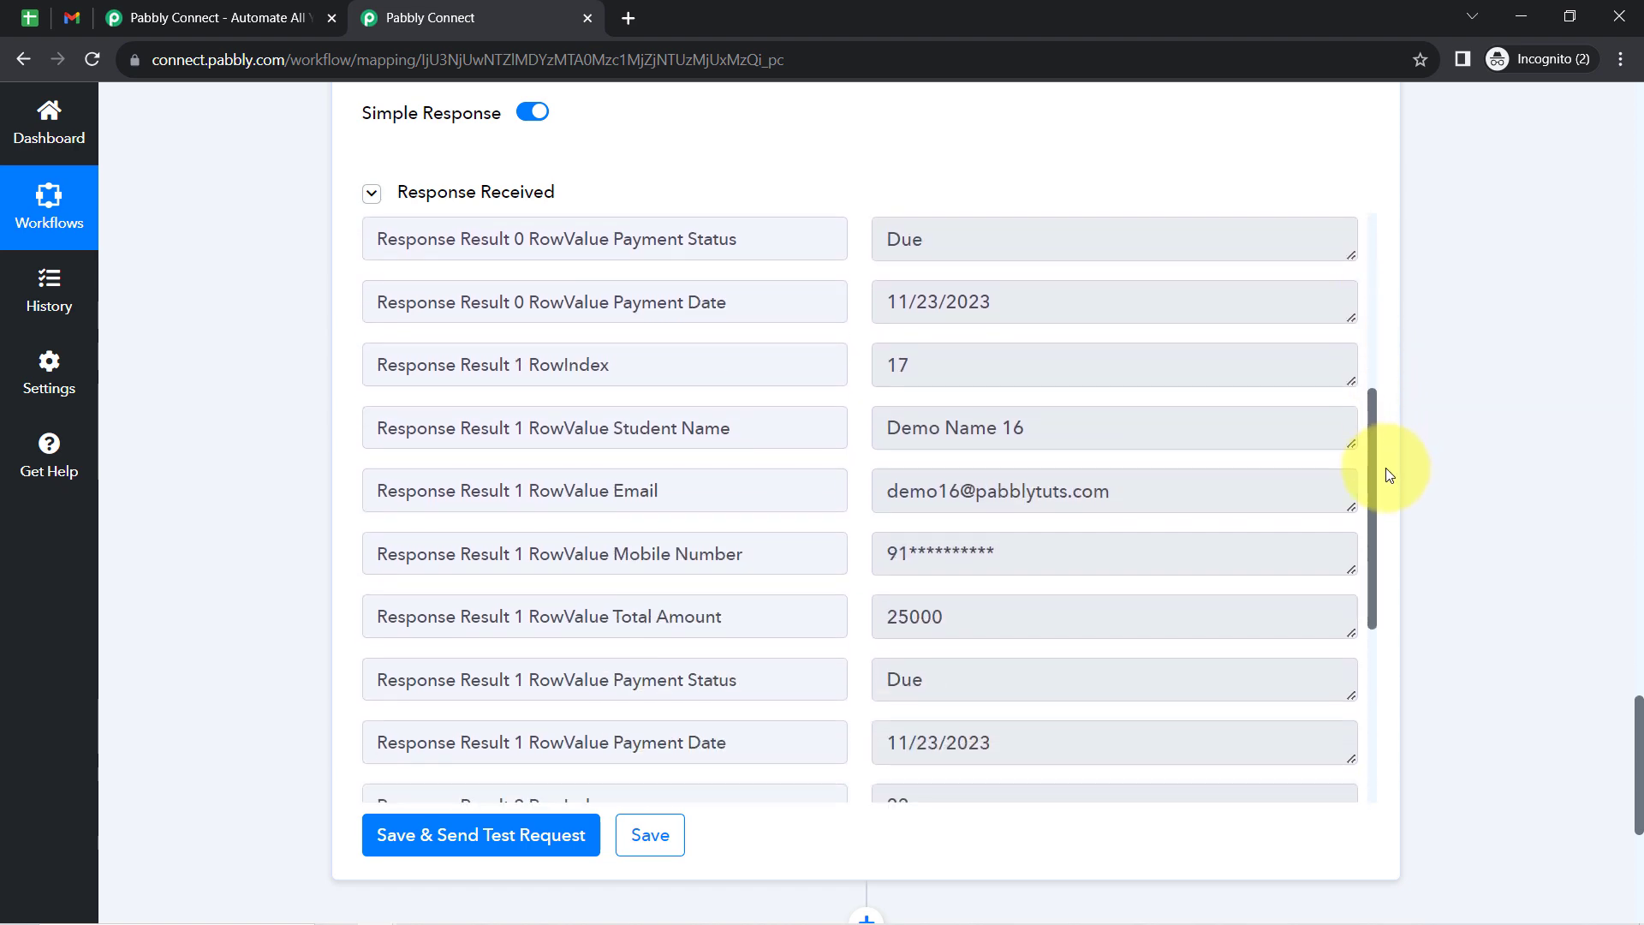
left_click_drag(911, 430, 960, 431)
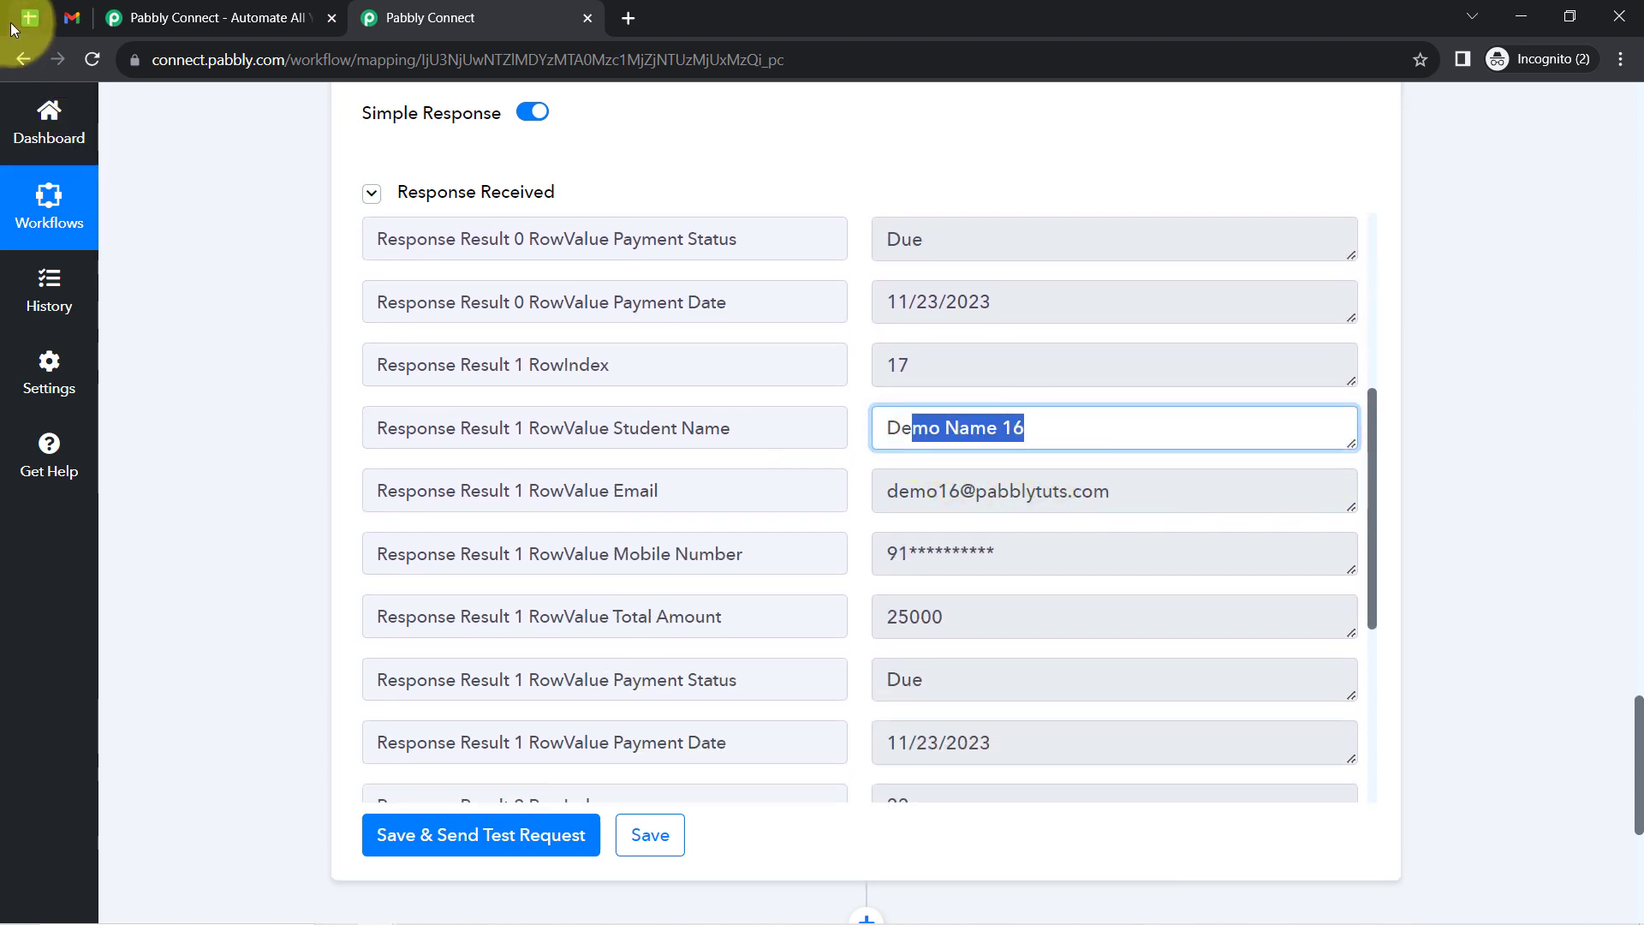
left_click(10, 22)
left_click(1250, 551)
left_click(177, 763)
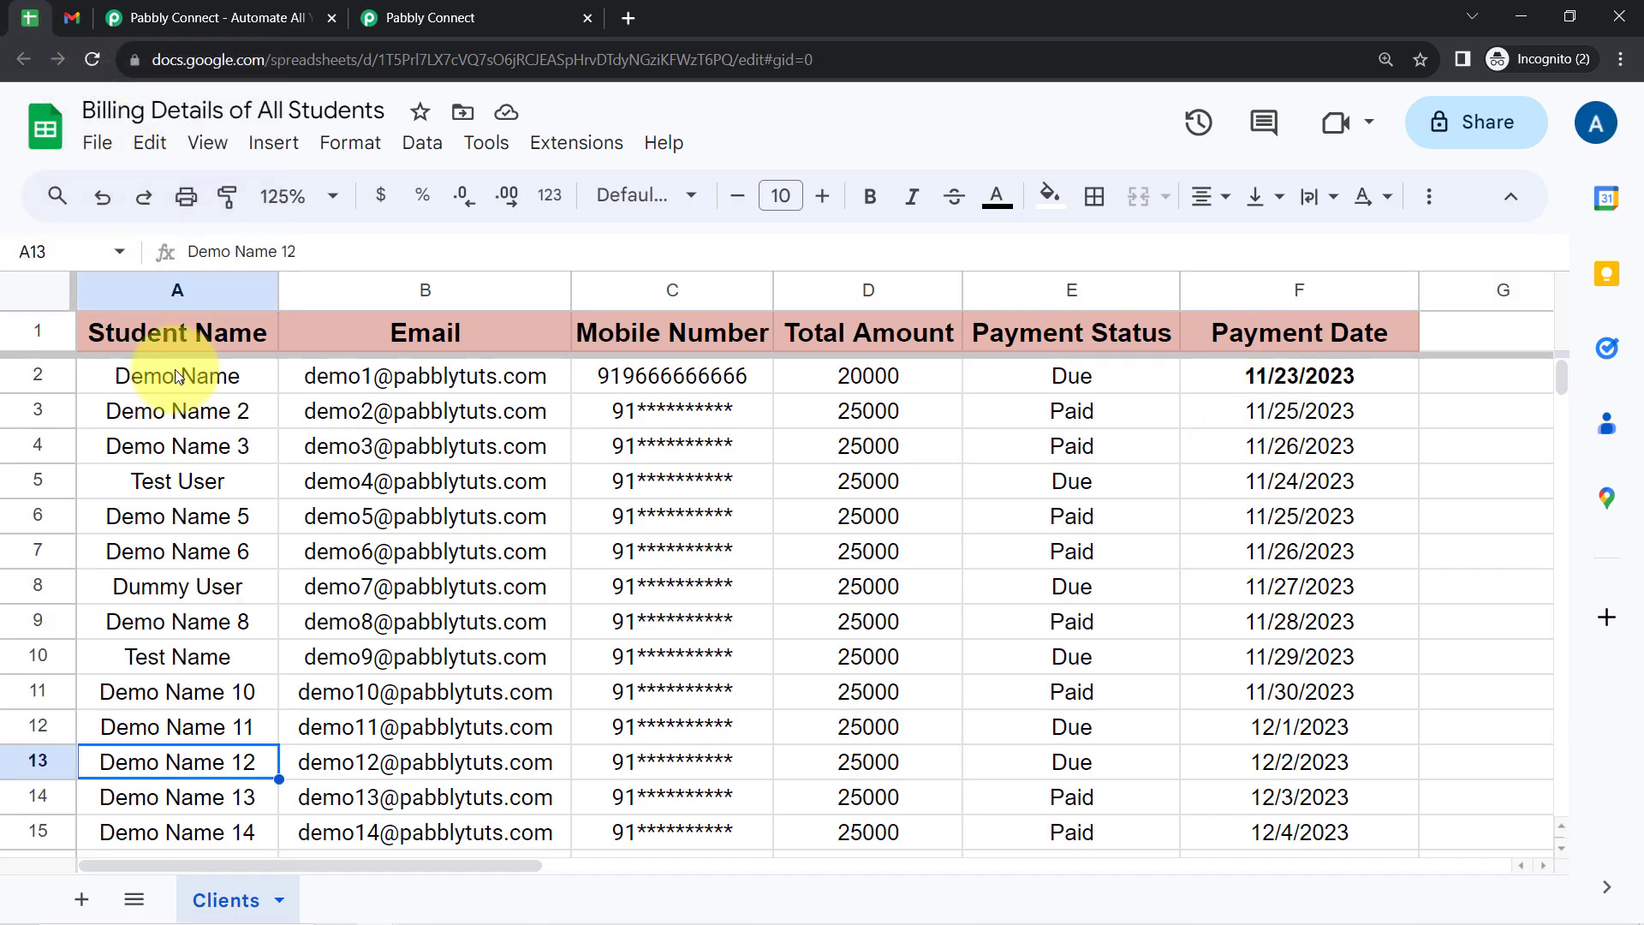
left_click(171, 376)
left_click(1288, 795)
key("Down")
key("Down")
key("Down")
key("Down")
key("Down")
key("Down")
key("Down")
key("Down")
key("Down")
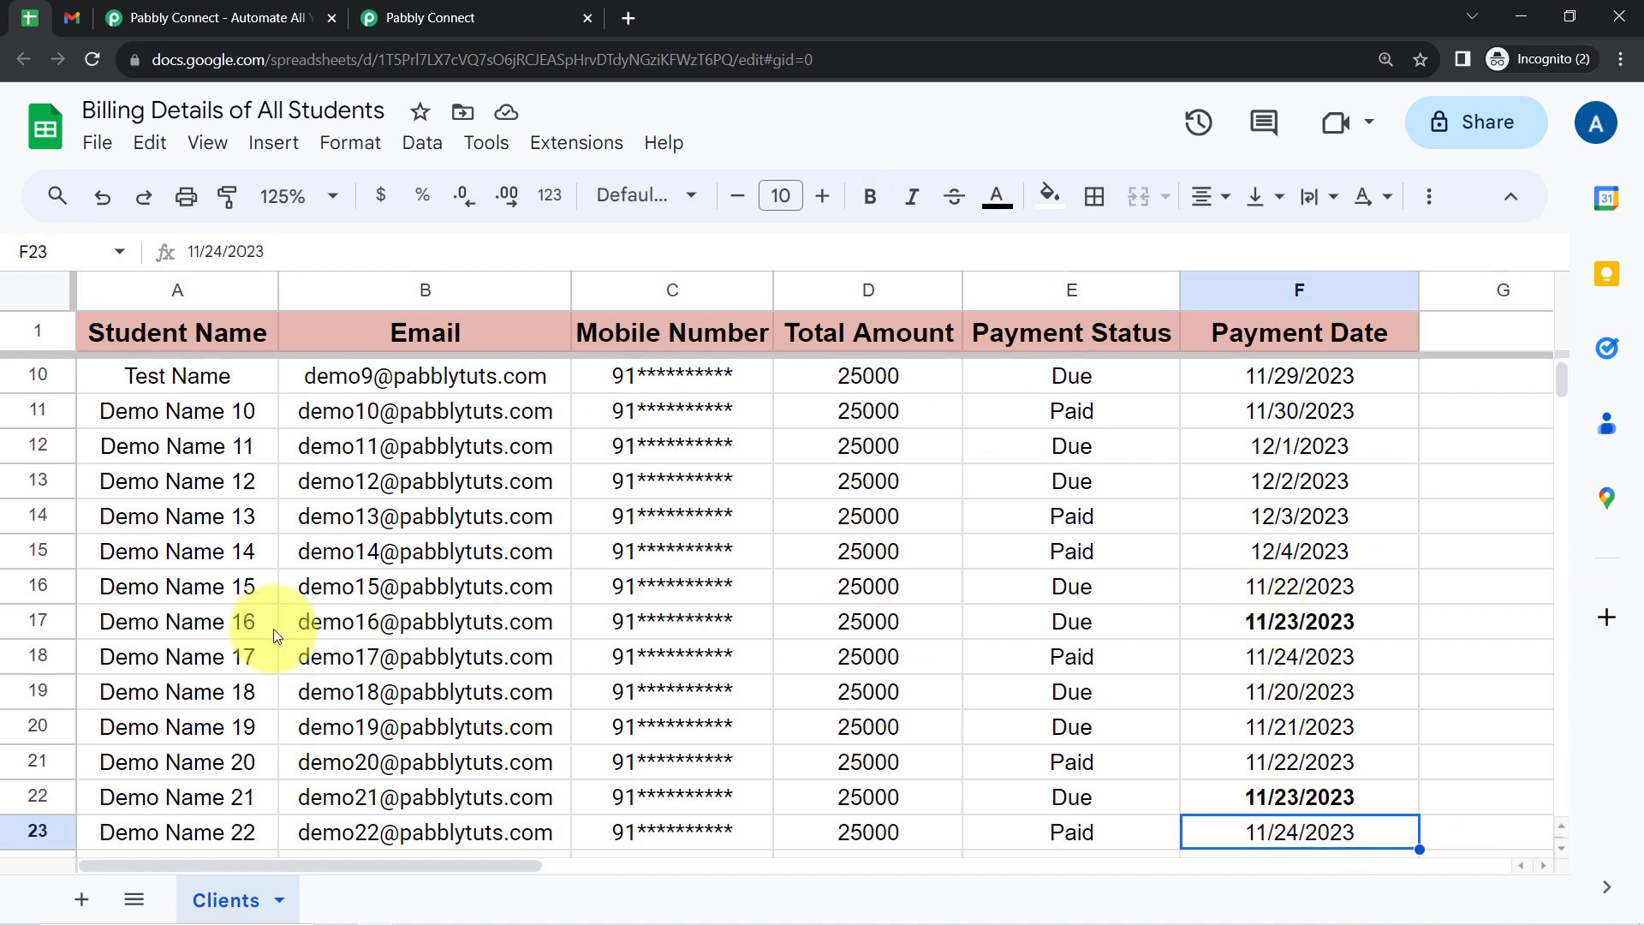
left_click(194, 633)
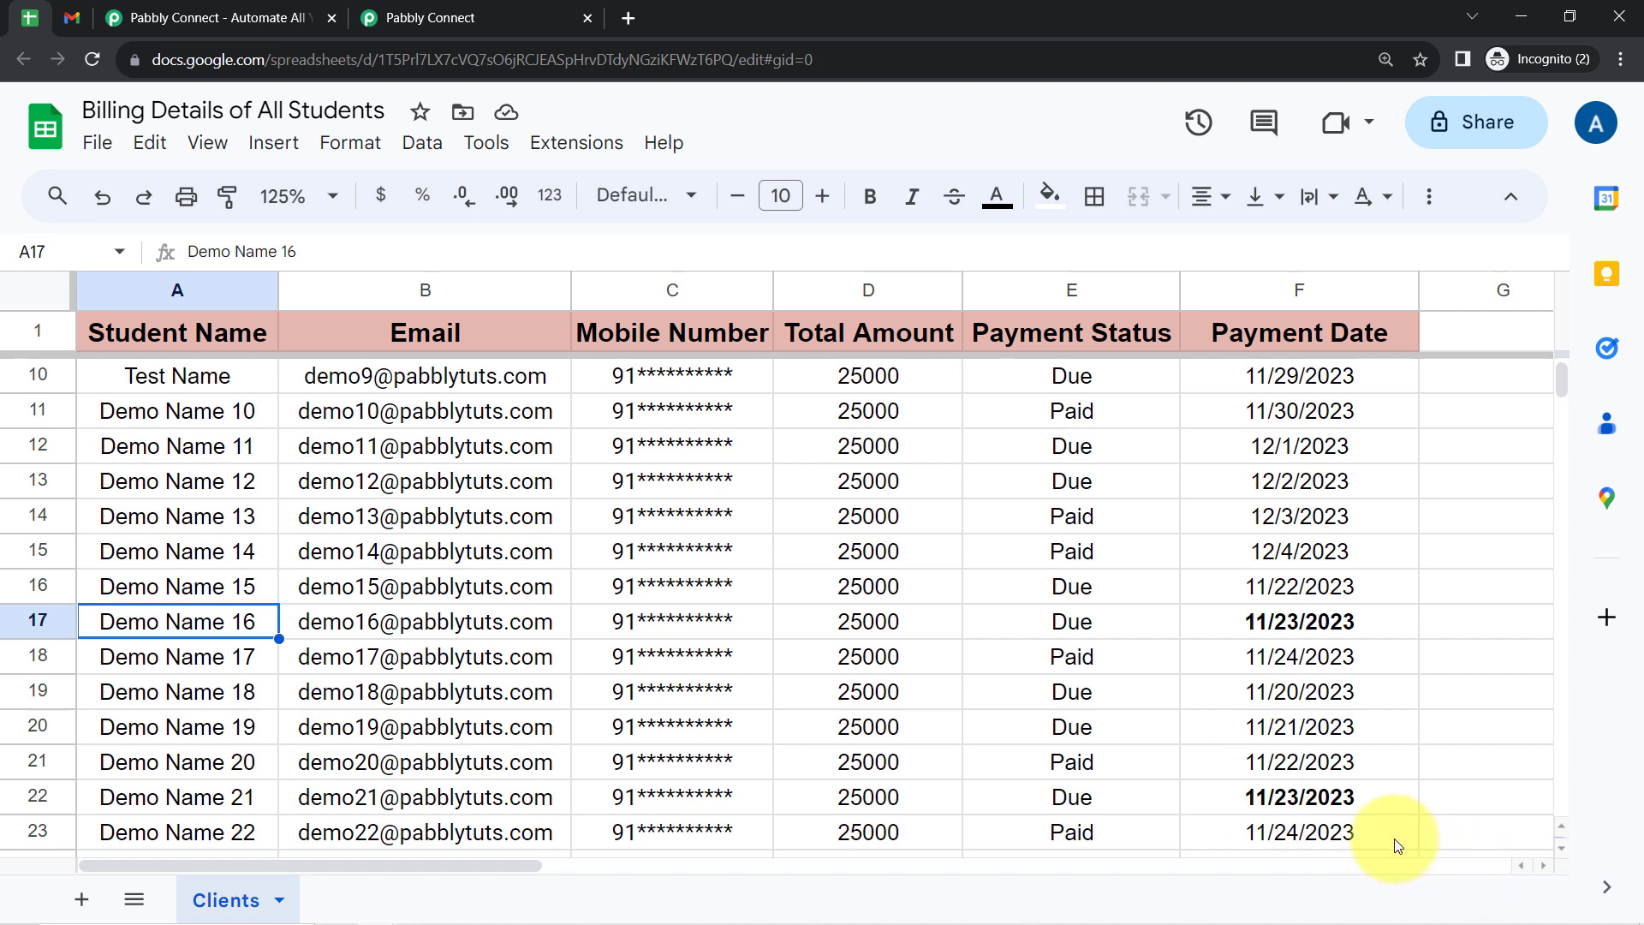
left_click(1305, 797)
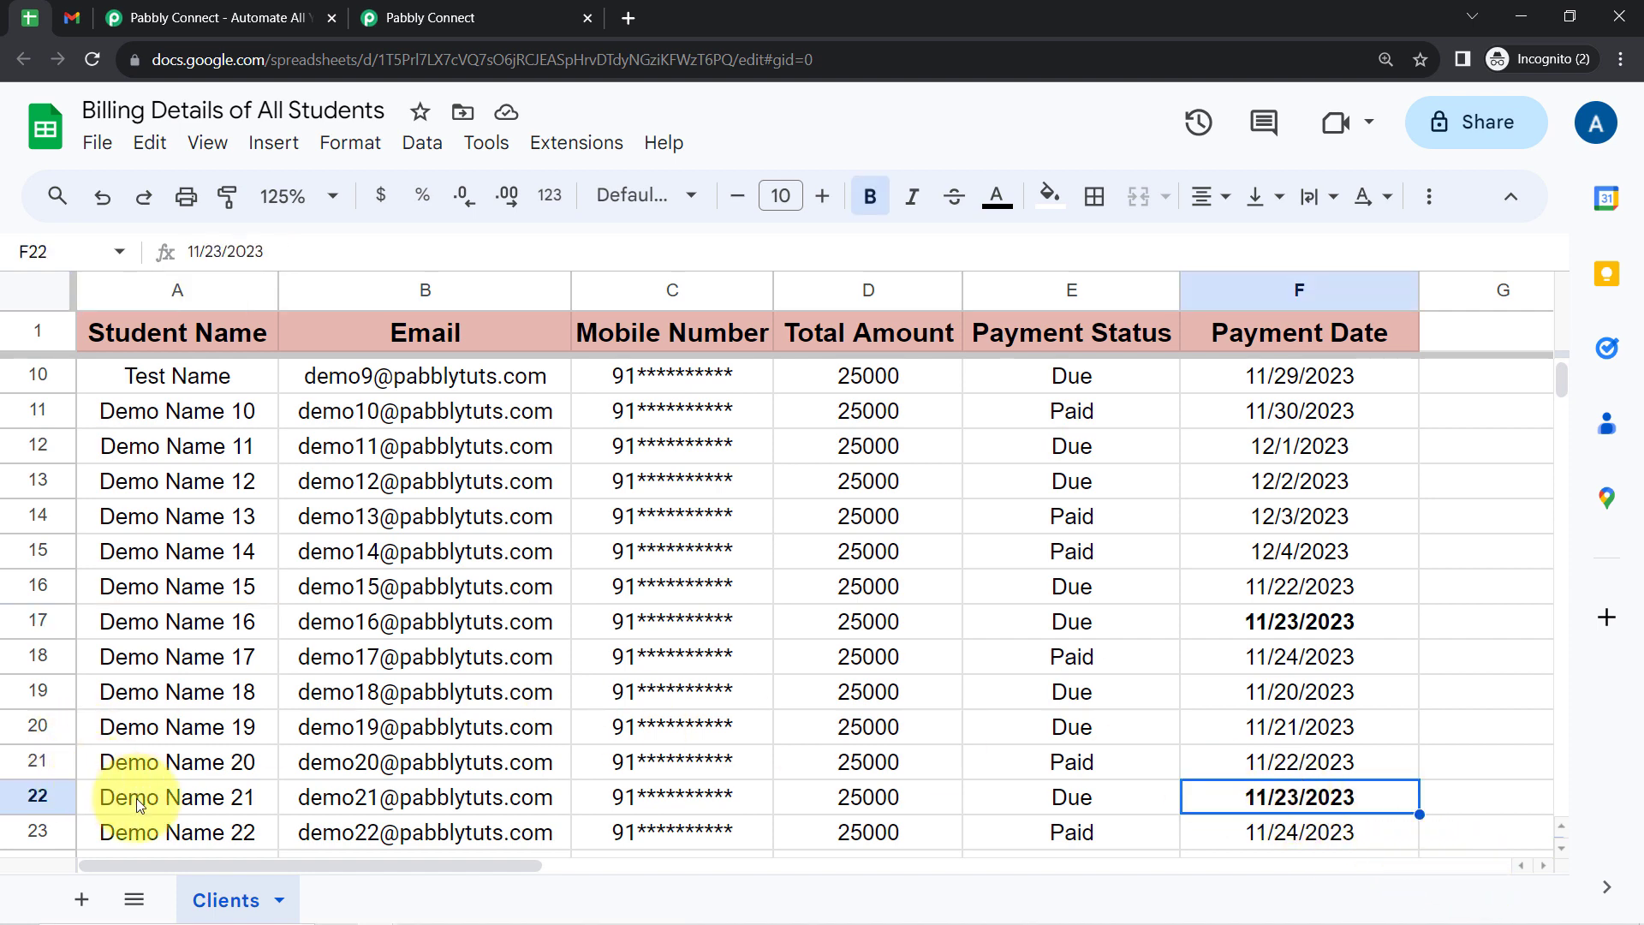
left_click(103, 795)
- Return to the Pabbly Connect workflow and check the student details of the third matching row in the lookup response
left_click(458, 9)
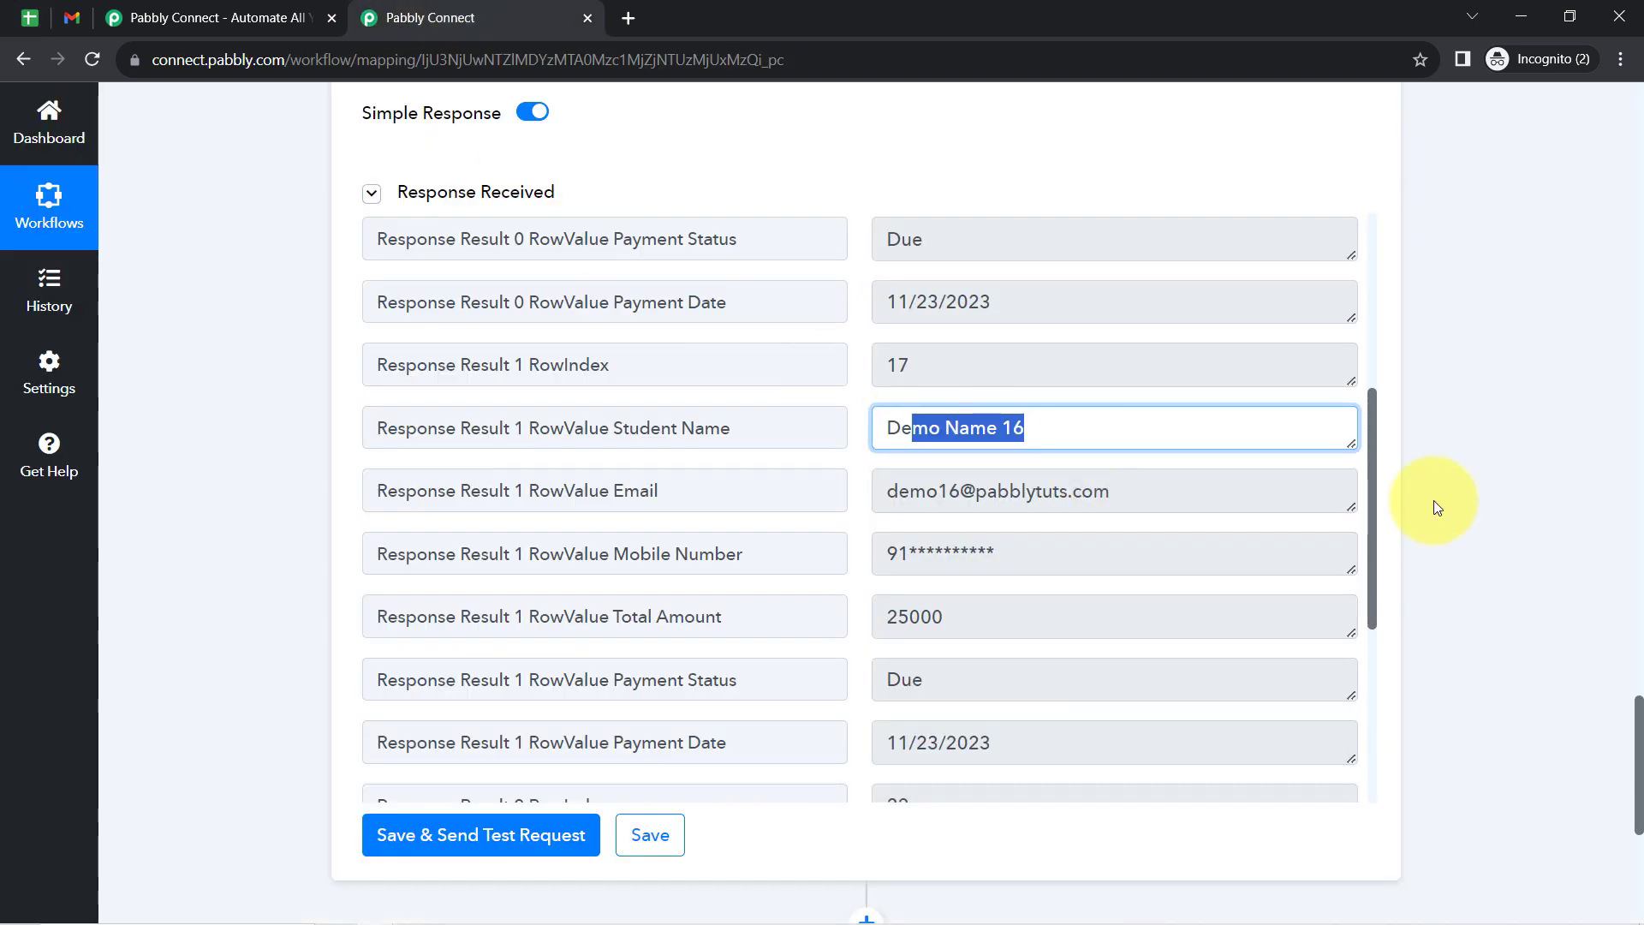
left_click_drag(1369, 411, 1346, 560)
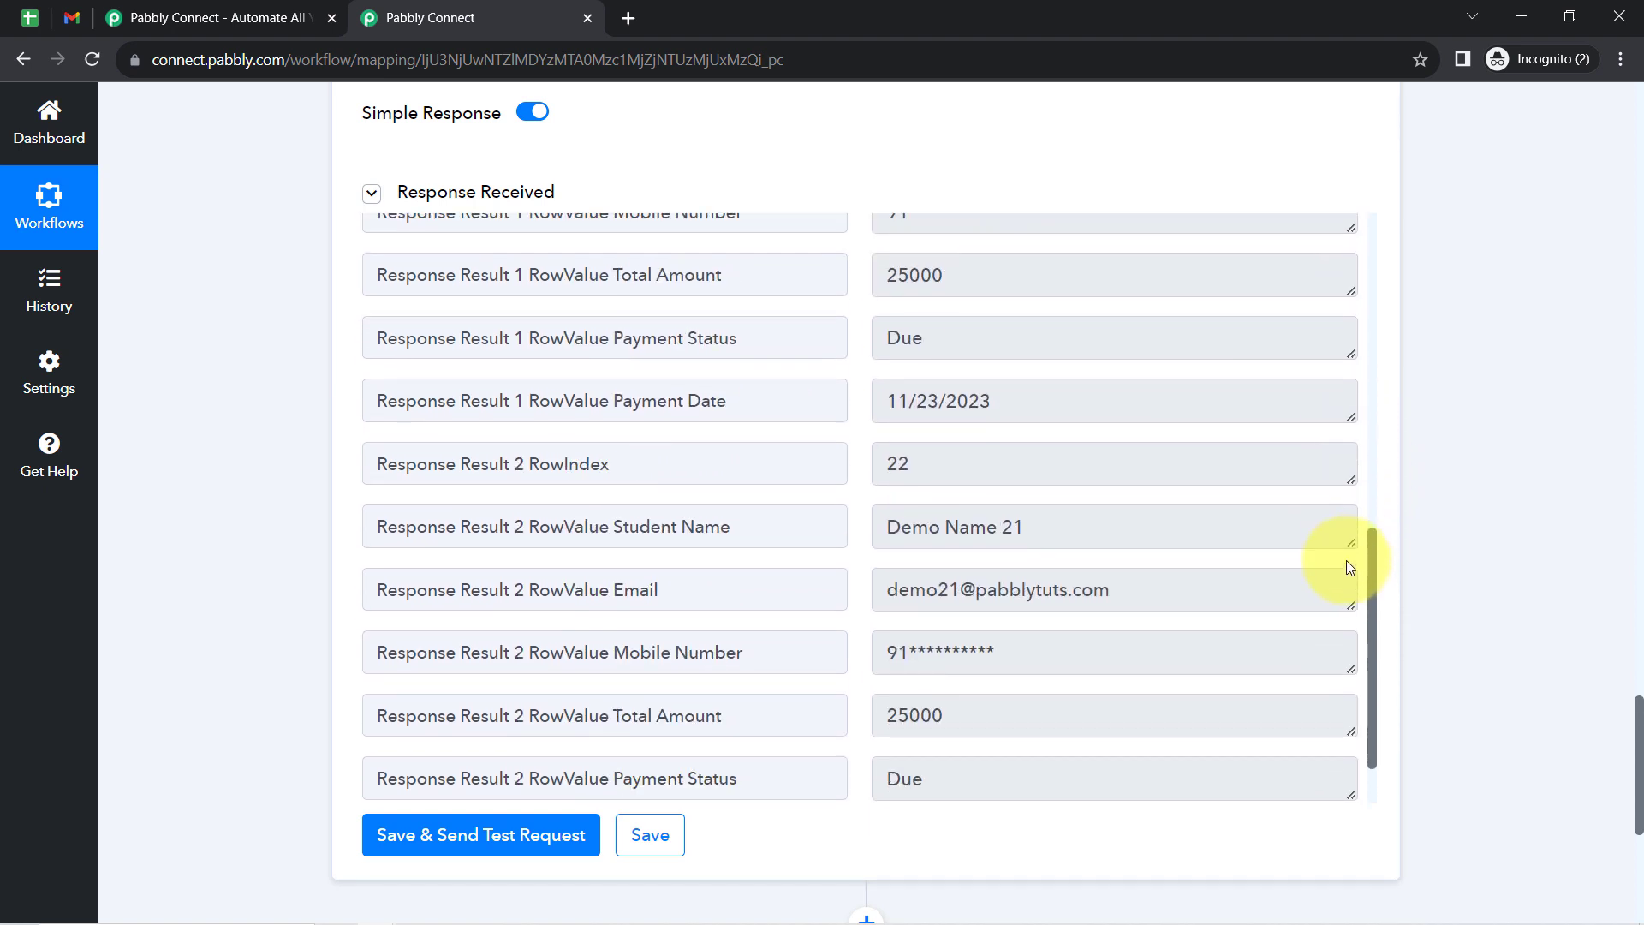
left_click_drag(948, 517, 1152, 518)
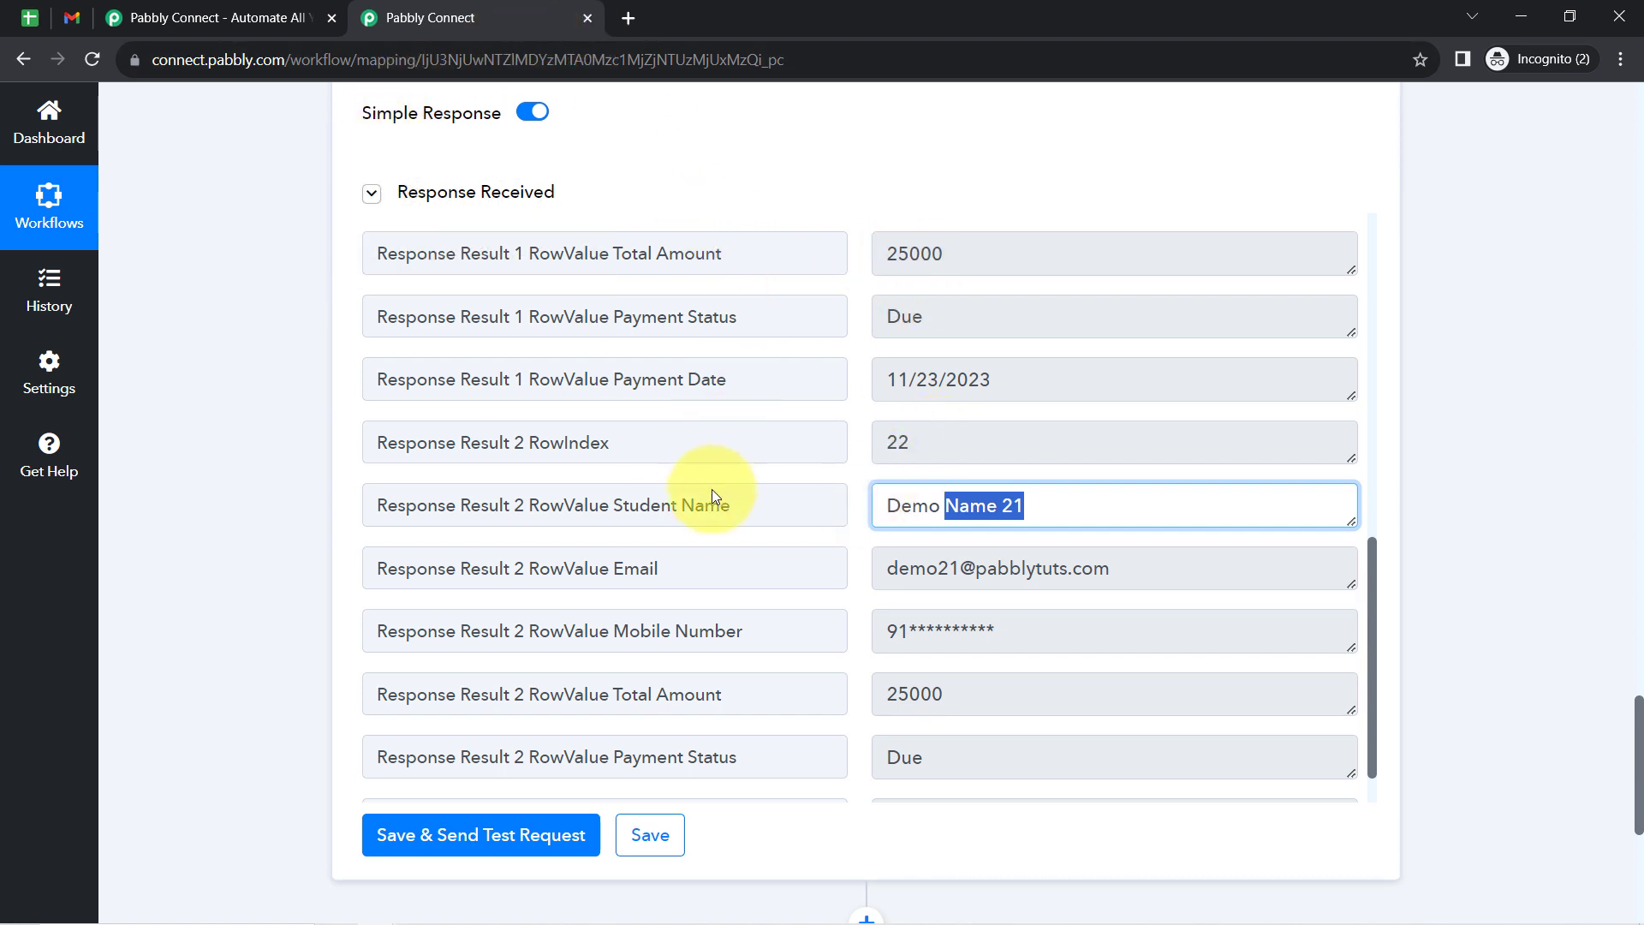
- Turn off Simple Response for the Google Sheets lookup step, then save it and resend the test request
mouse_move(520, 168)
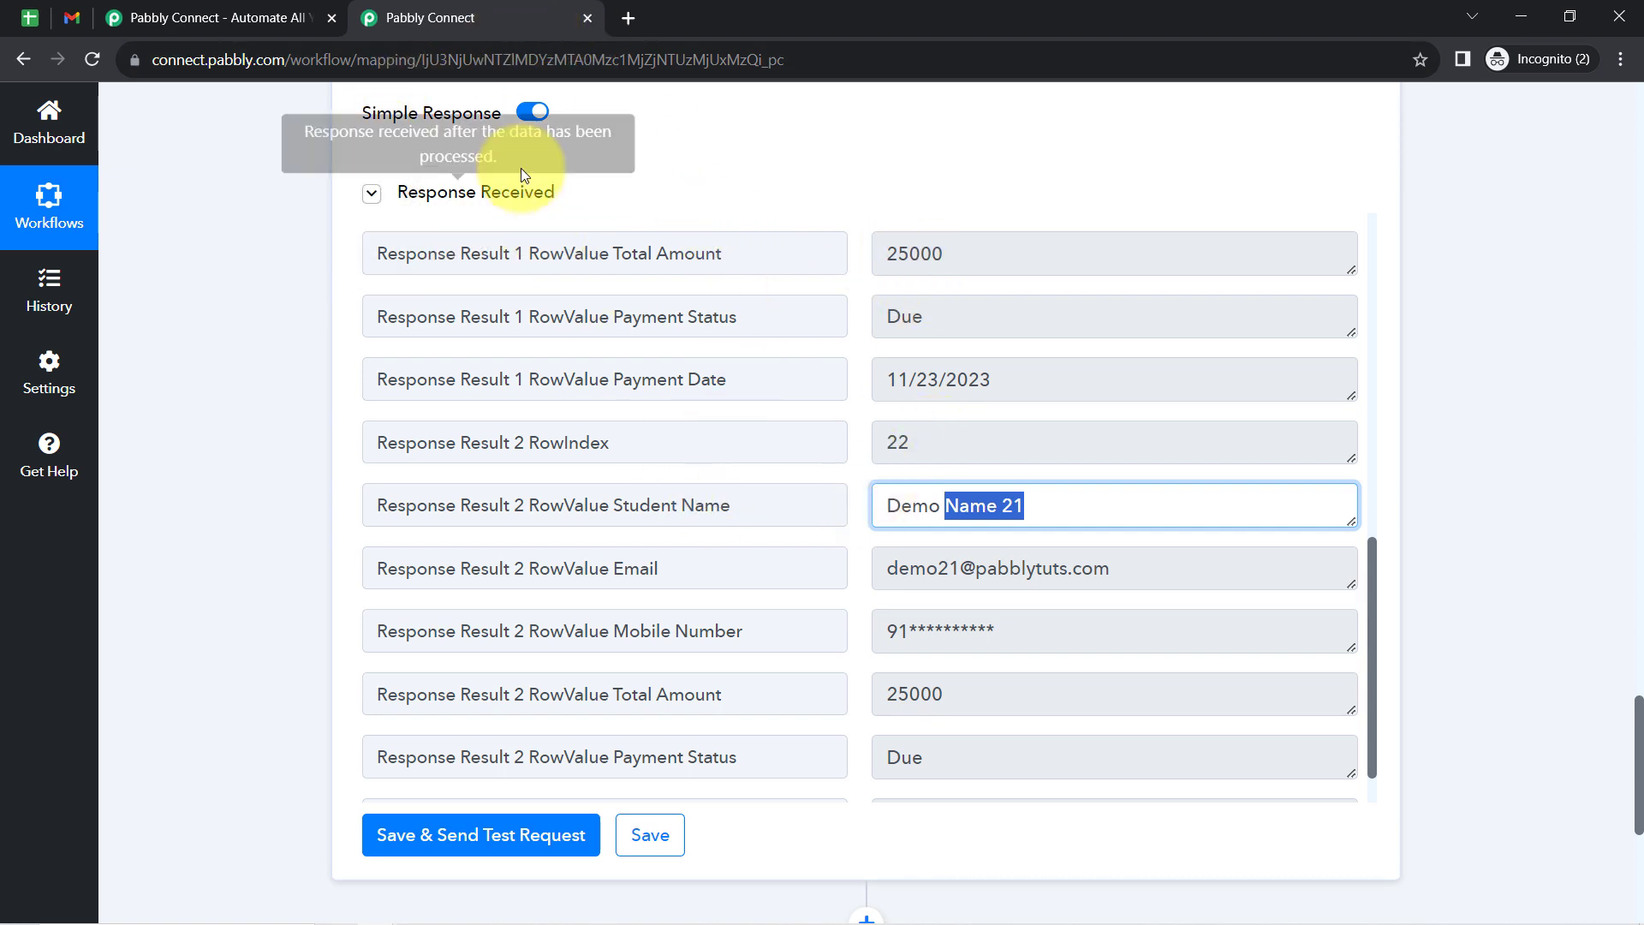
left_click(527, 118)
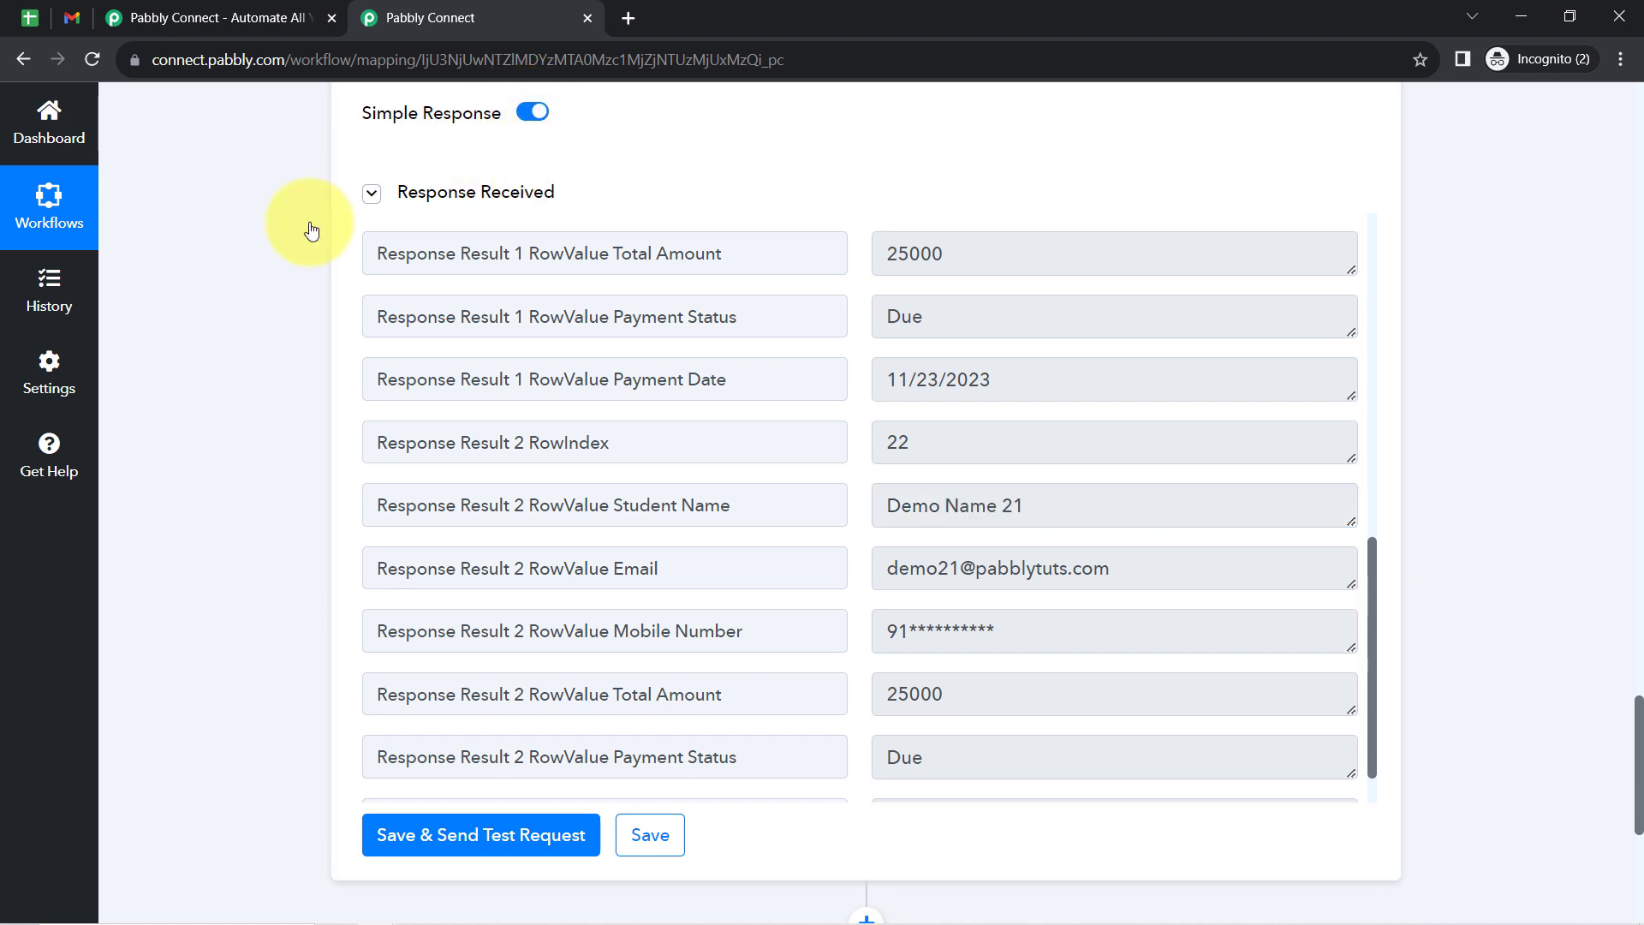
scroll(1638, 729, "up", 3)
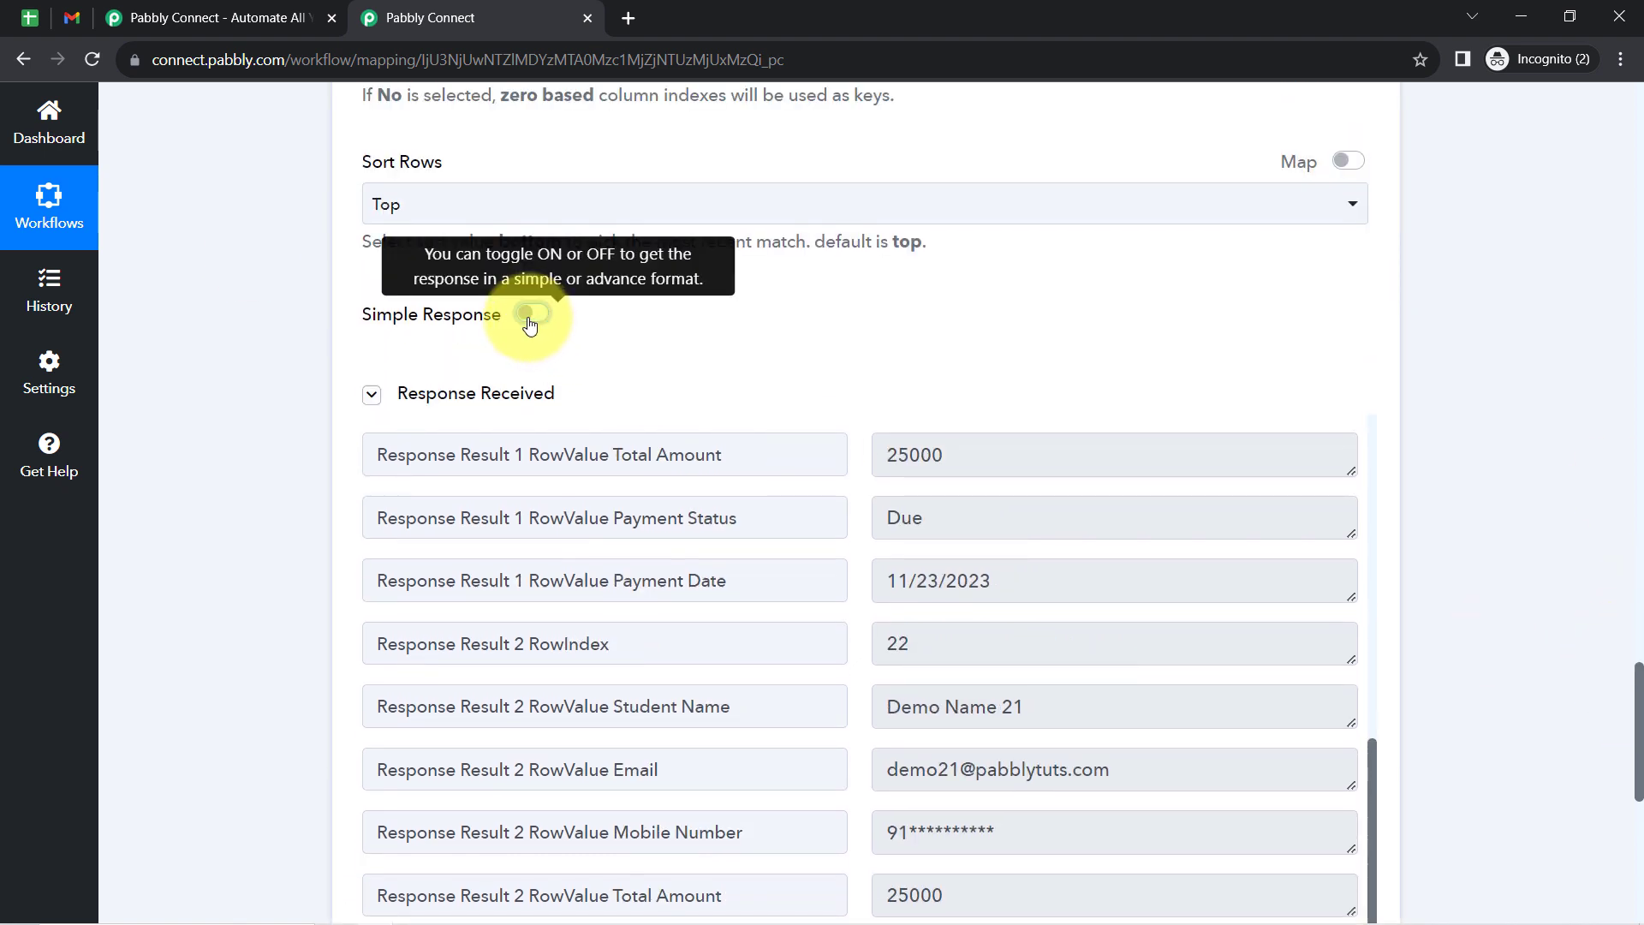
left_click(423, 394)
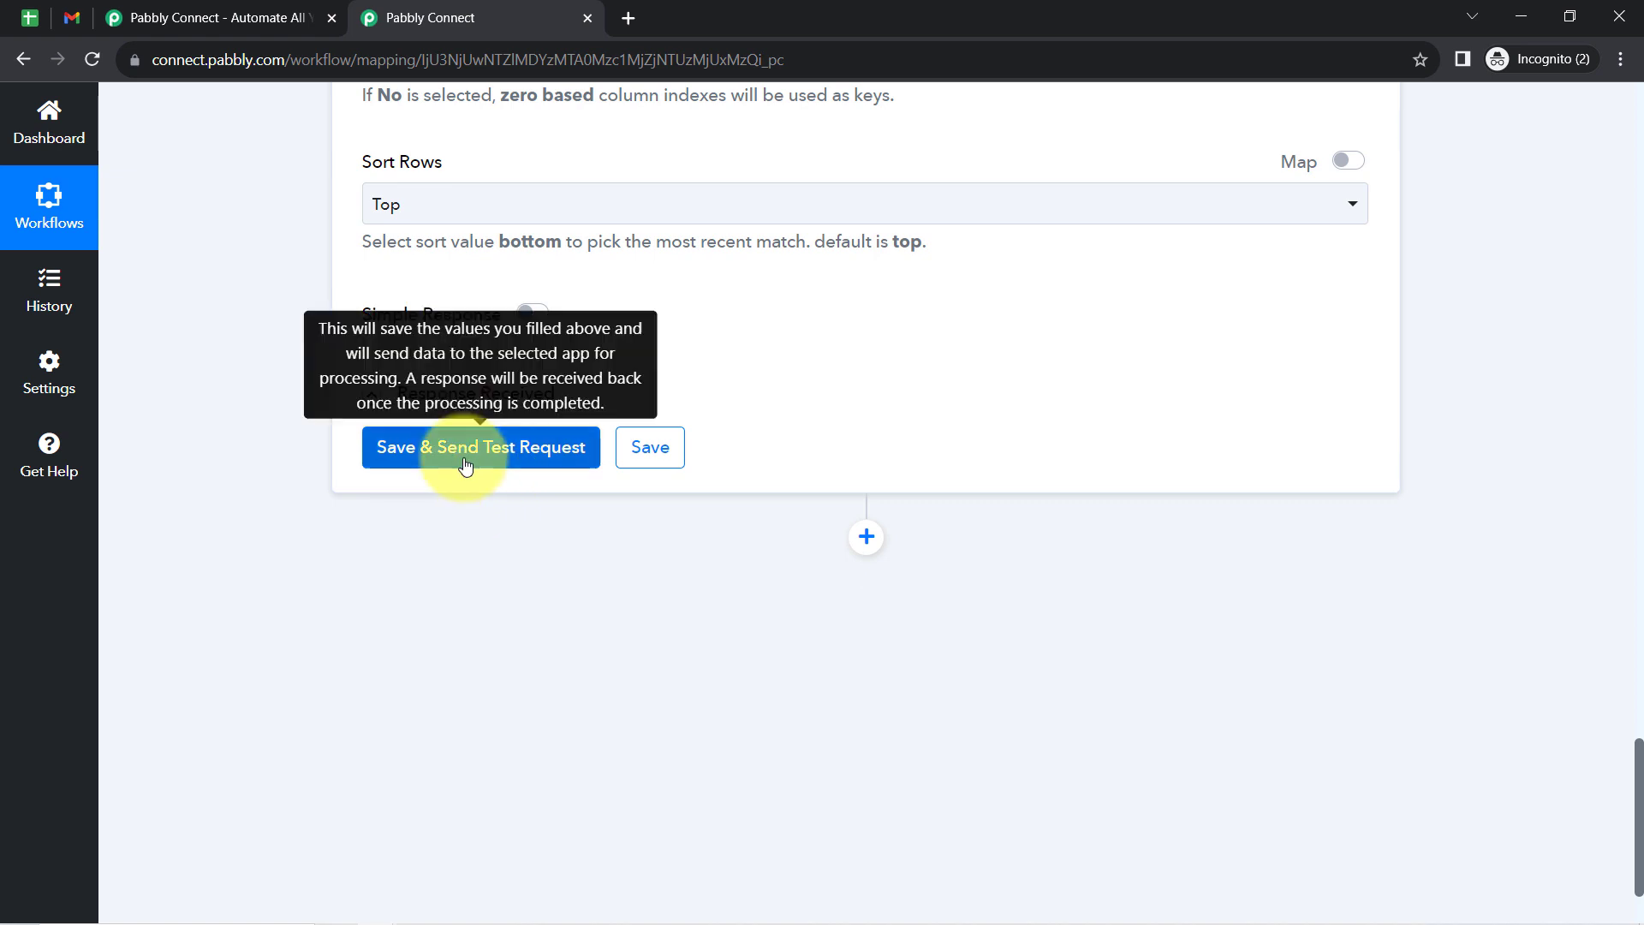
left_click(465, 465)
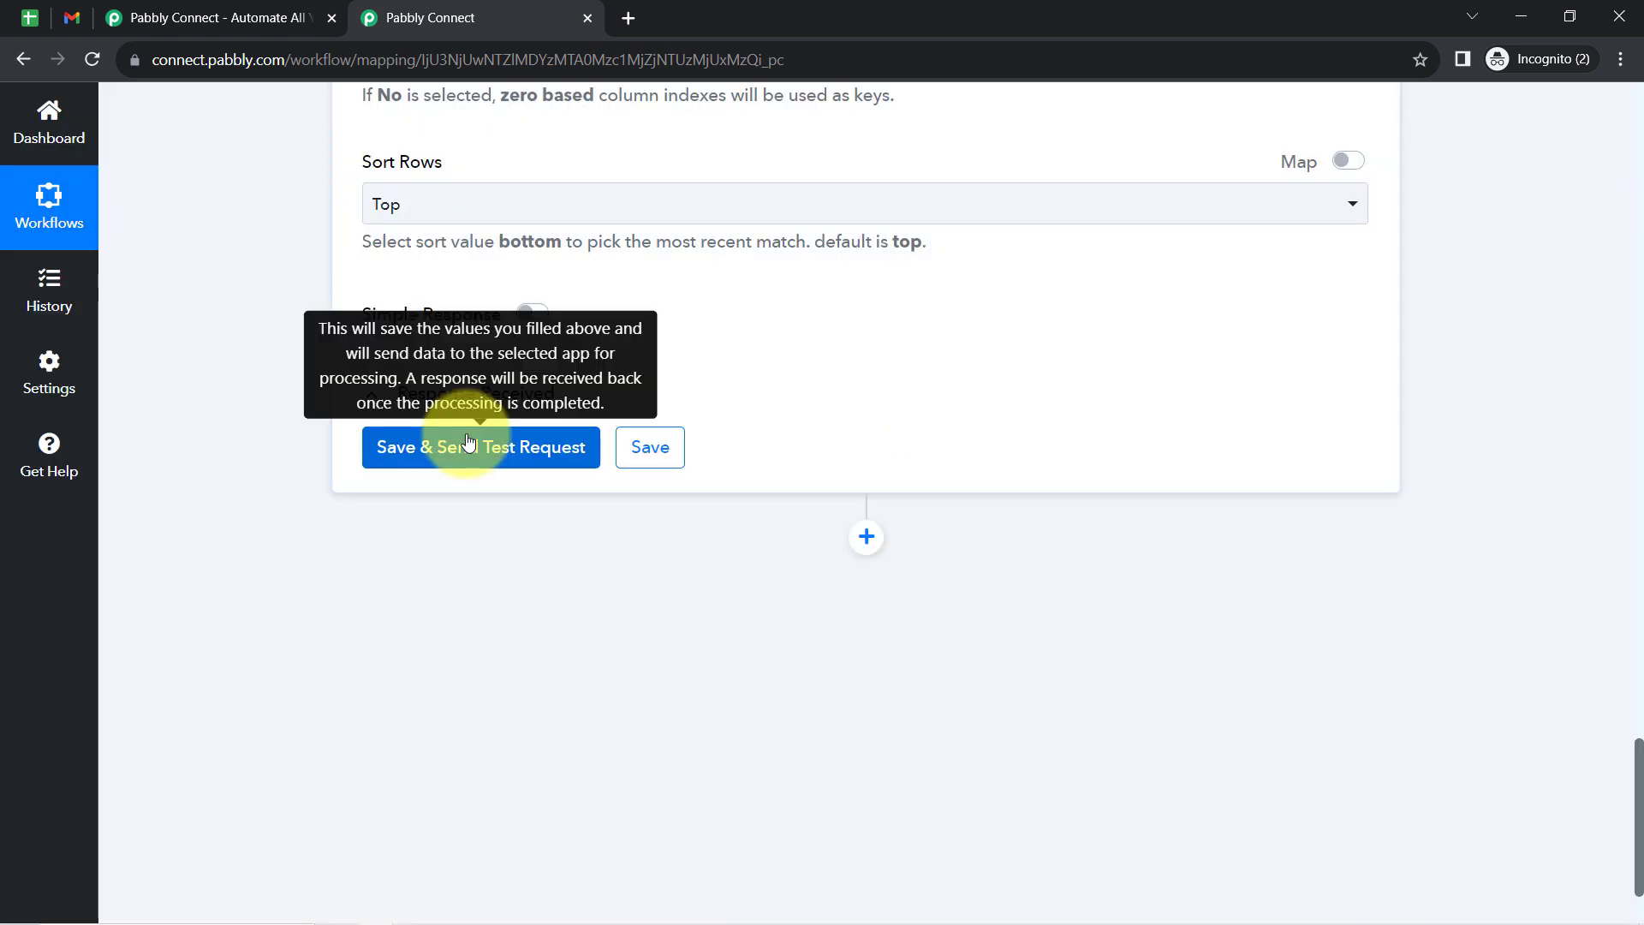
left_click(469, 444)
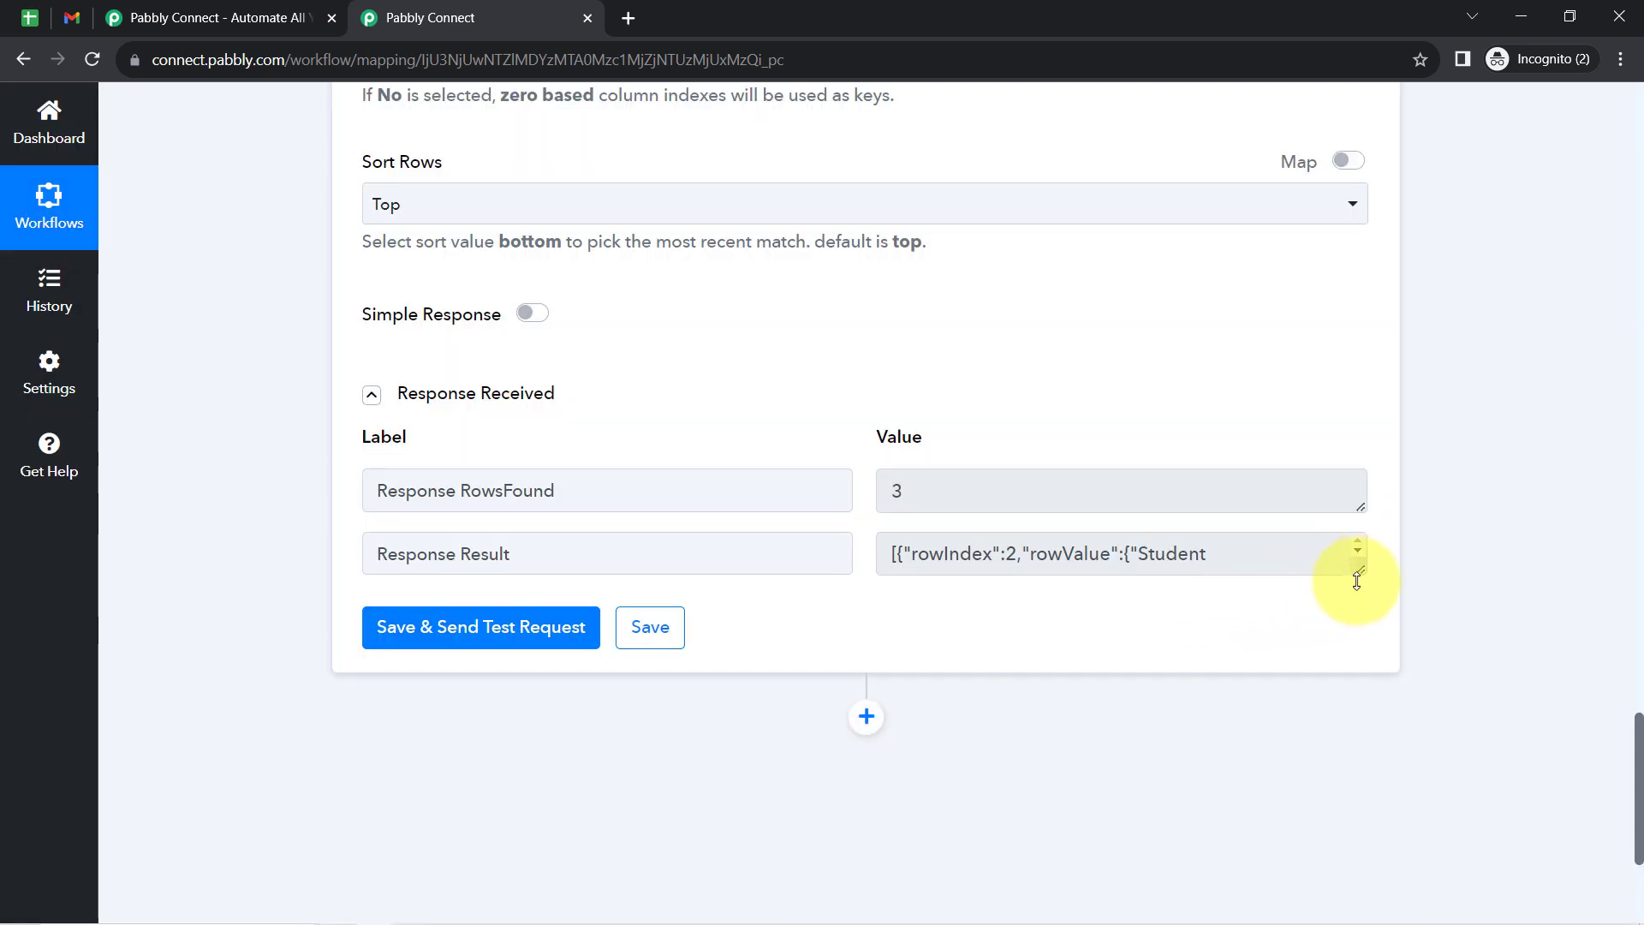
- Enlarge the Response Result value of the lookup step and examine each student row contained in the array
left_click_drag(1357, 580, 1360, 839)
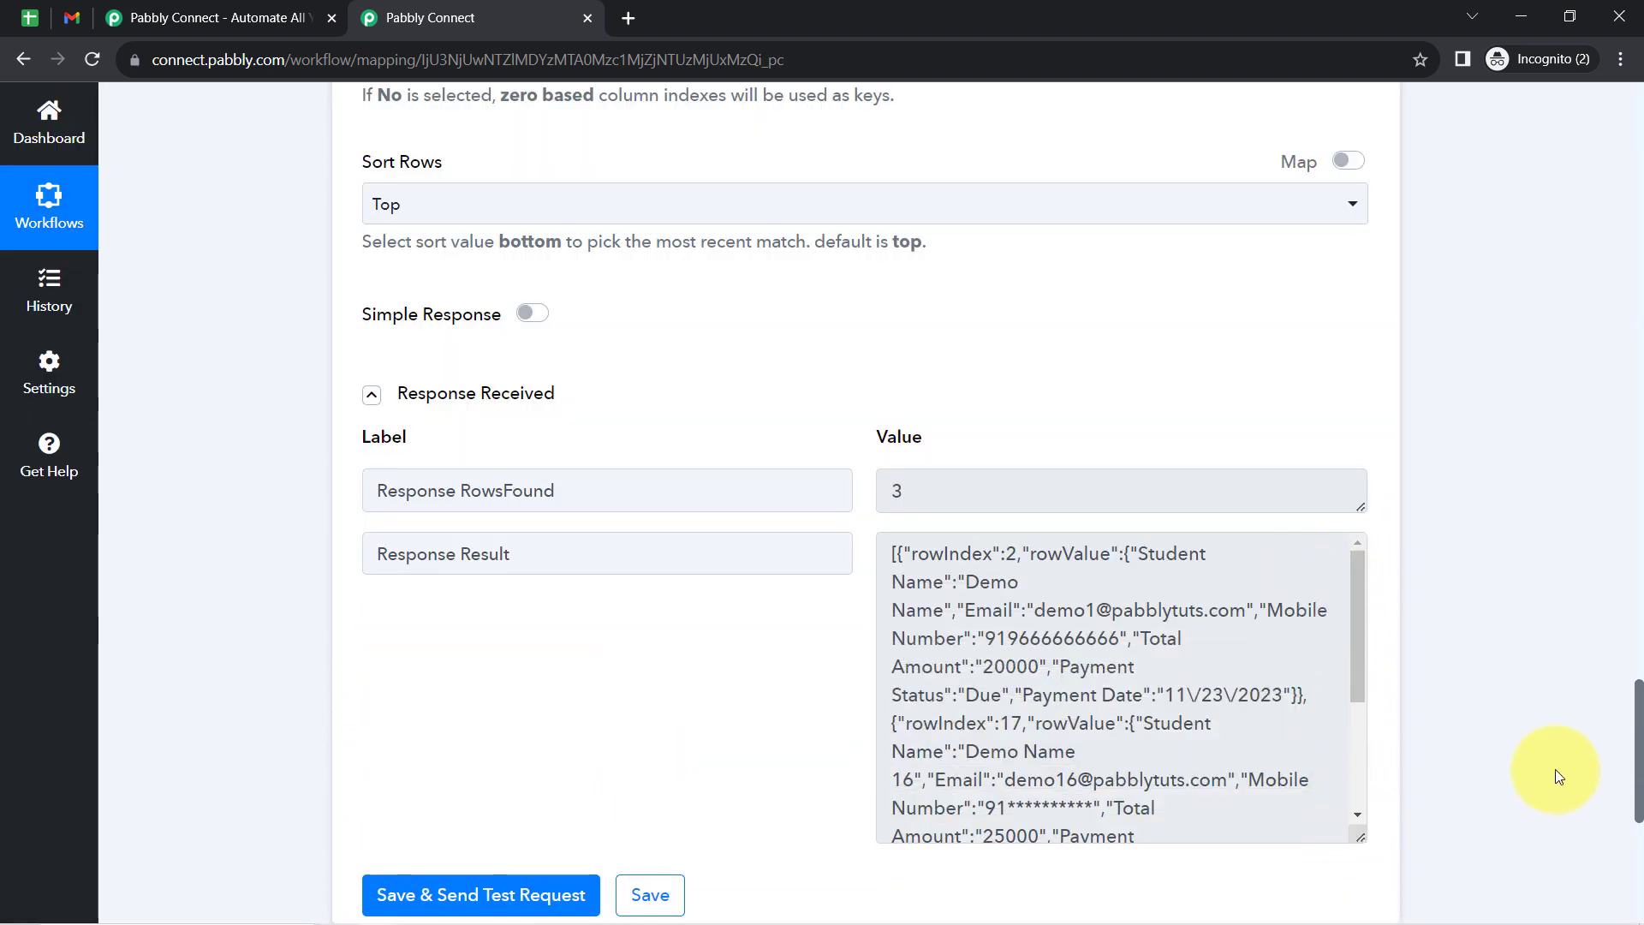
scroll(1627, 754, "down", 3)
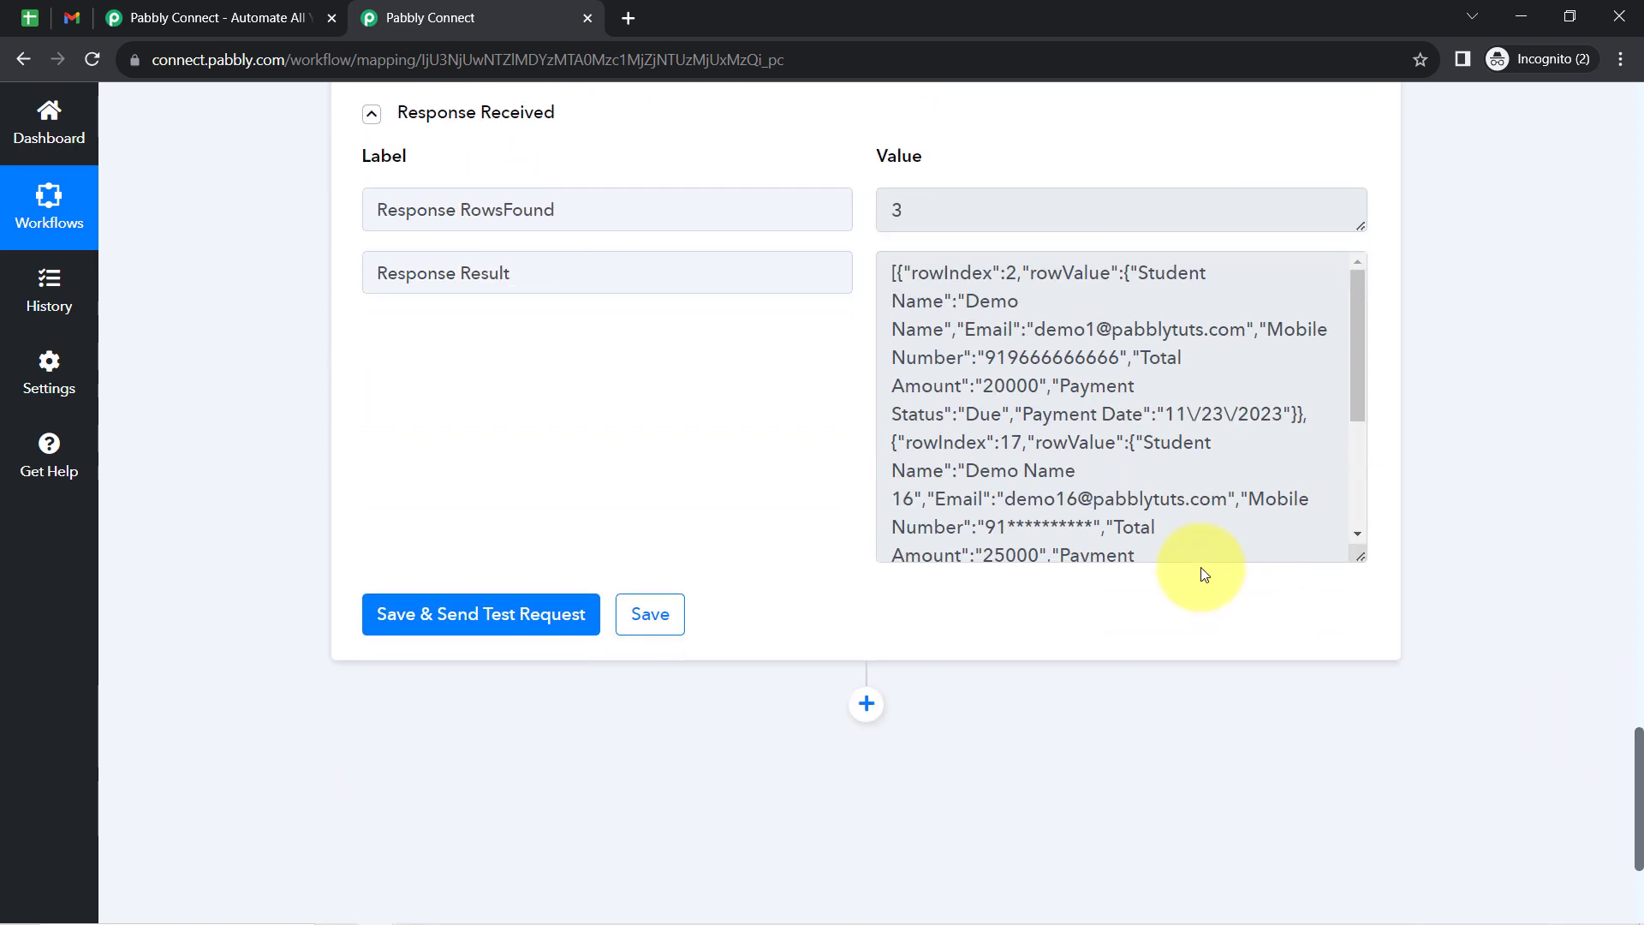
left_click_drag(1356, 560, 1354, 724)
left_click(896, 272)
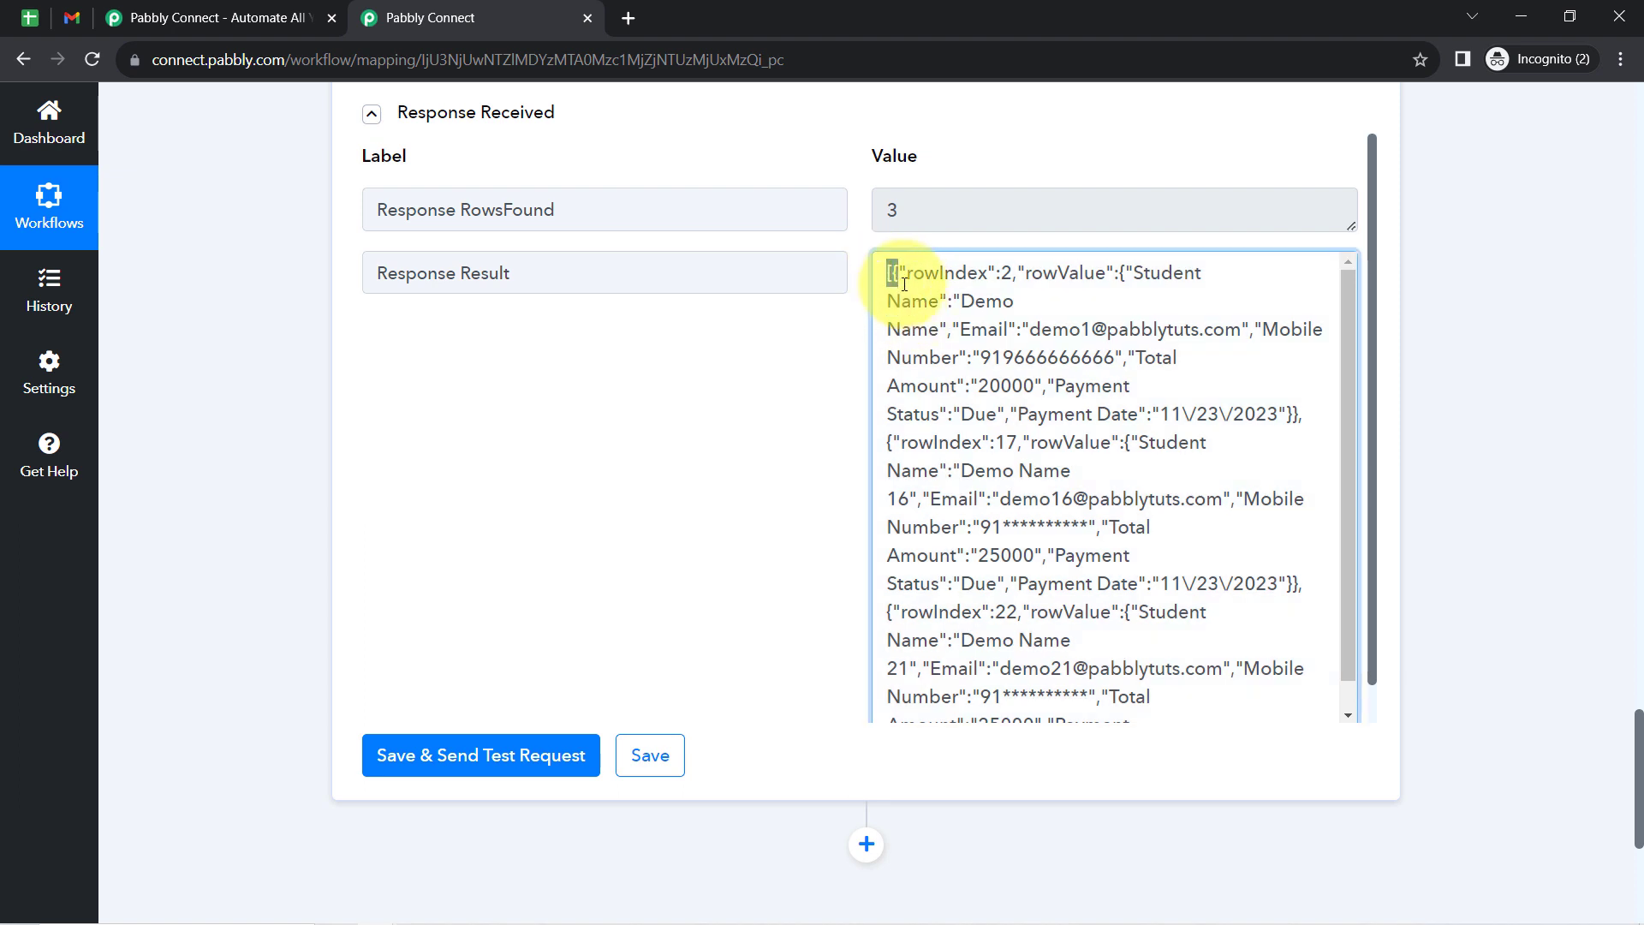
left_click_drag(1348, 313, 1350, 264)
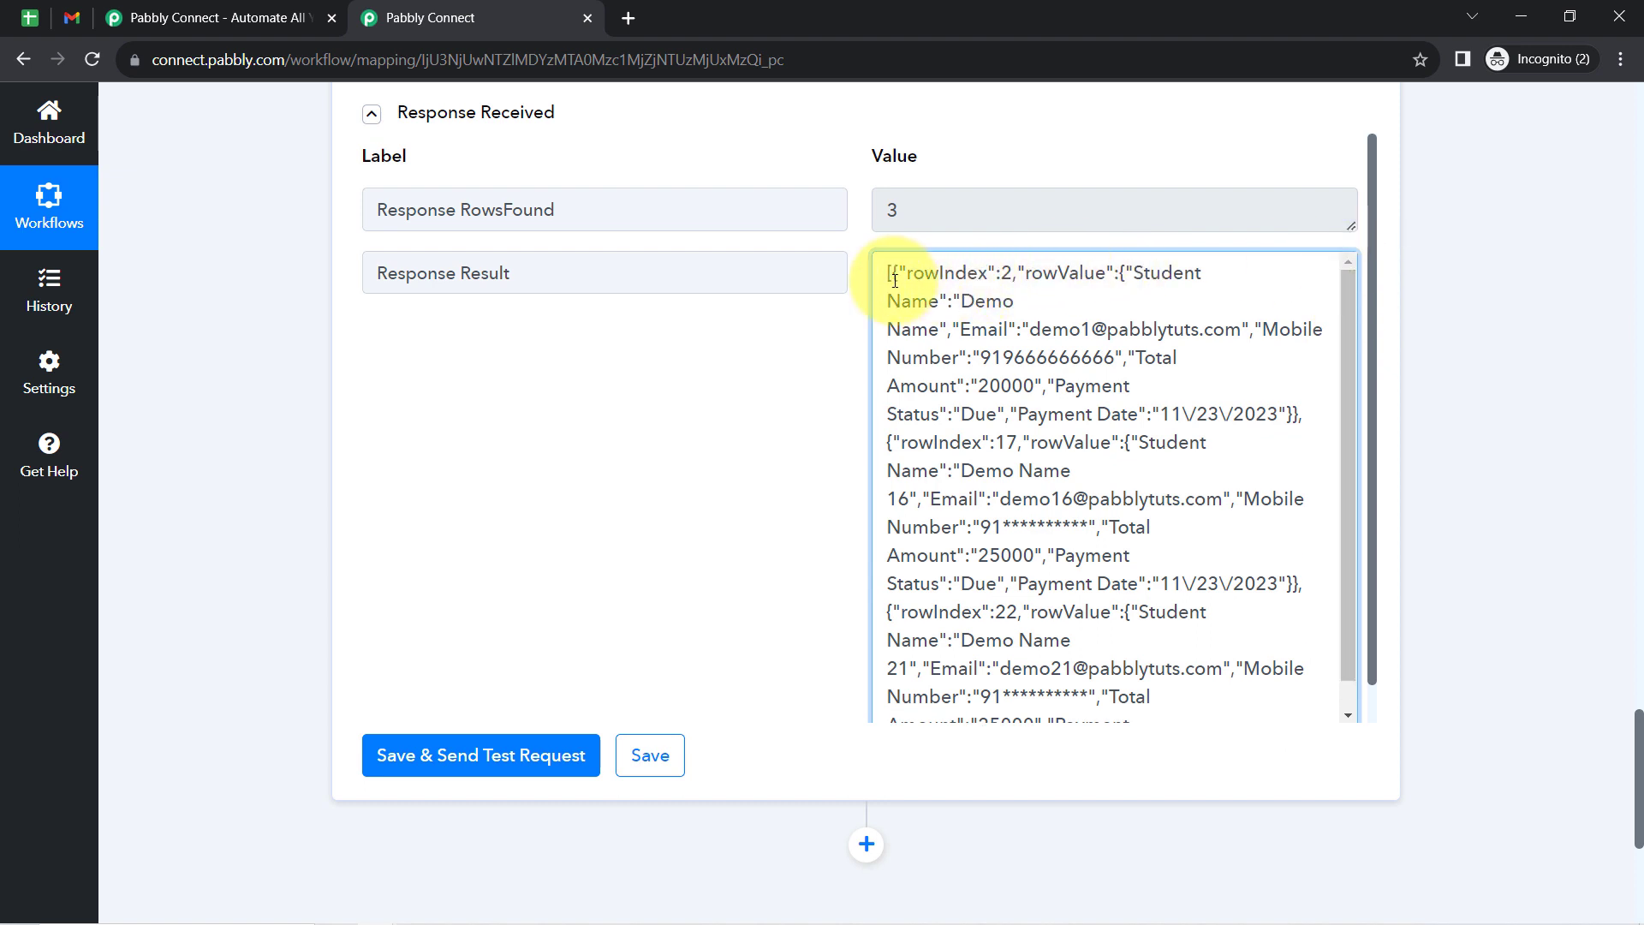
left_click_drag(887, 272, 1303, 372)
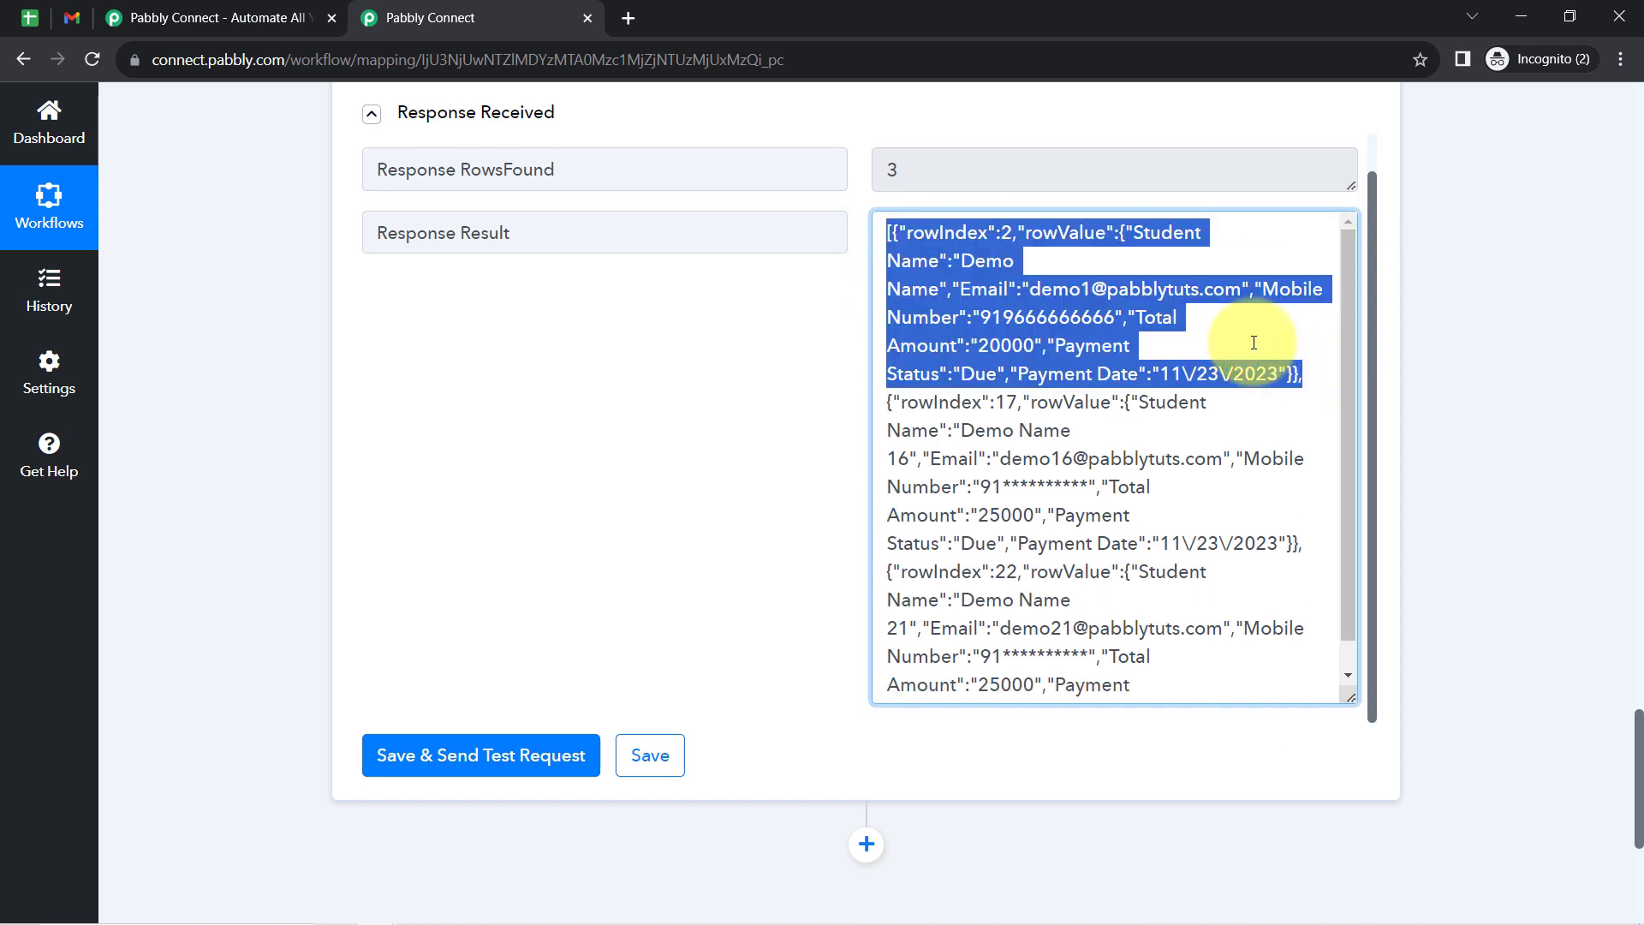
left_click(901, 411)
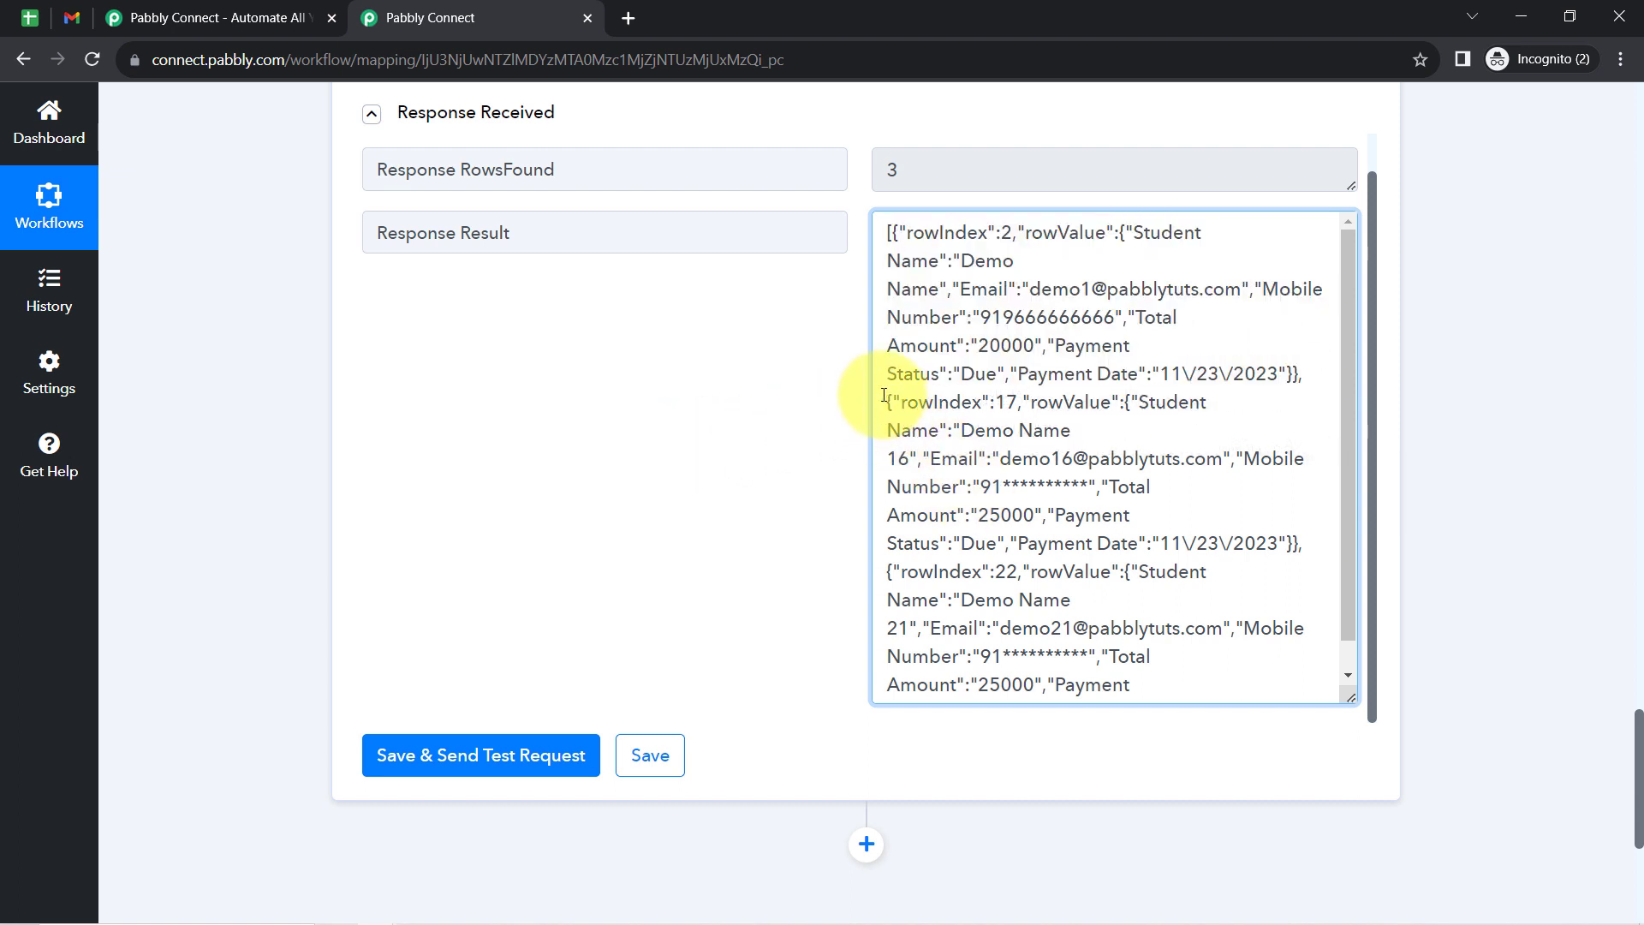
left_click_drag(912, 406, 1310, 545)
left_click_drag(919, 571, 1083, 685)
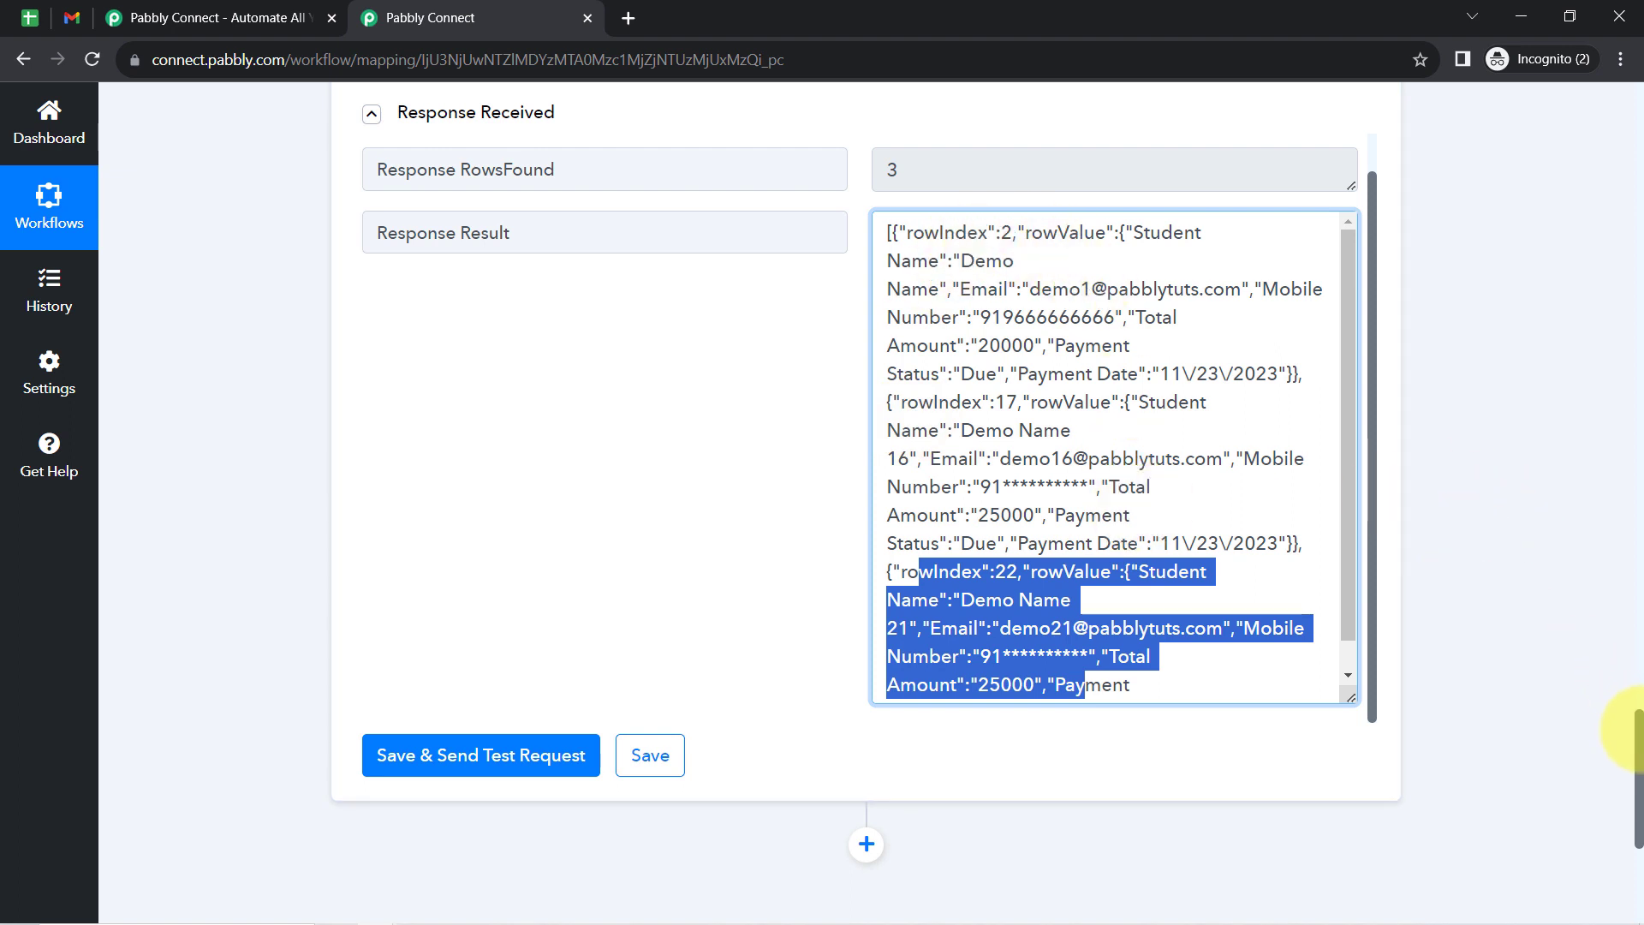
- Add an Iterator by Pabbly action after the Google Sheets lookup, set its event to Process Arrays and connect it
scroll(1640, 728, "down", 5)
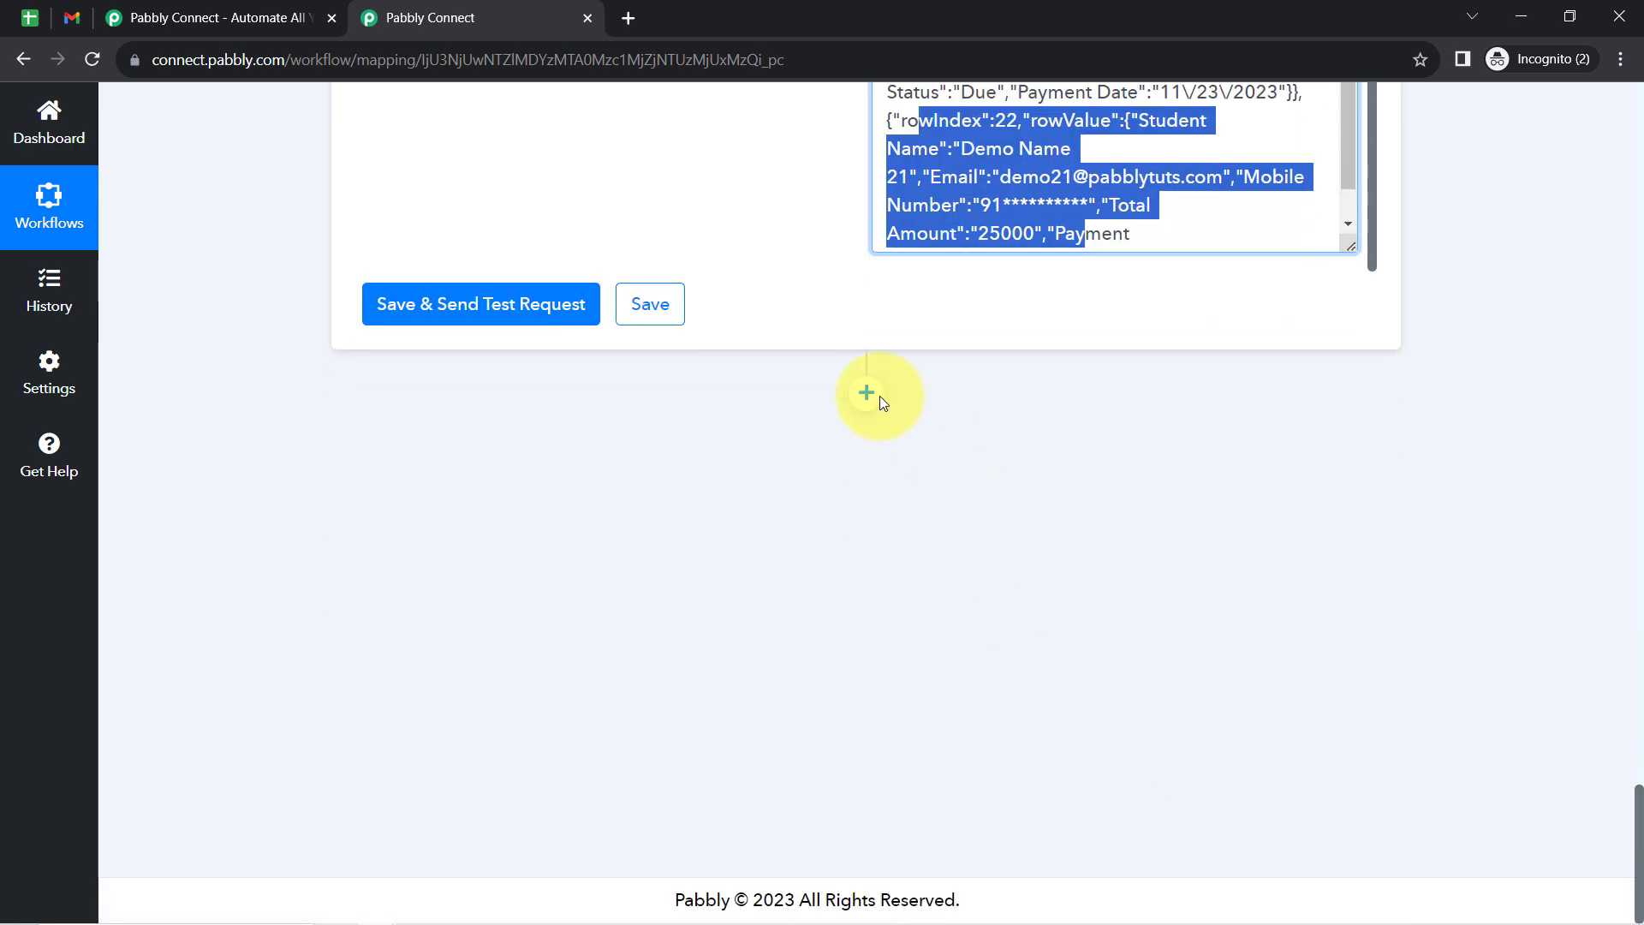
left_click(866, 393)
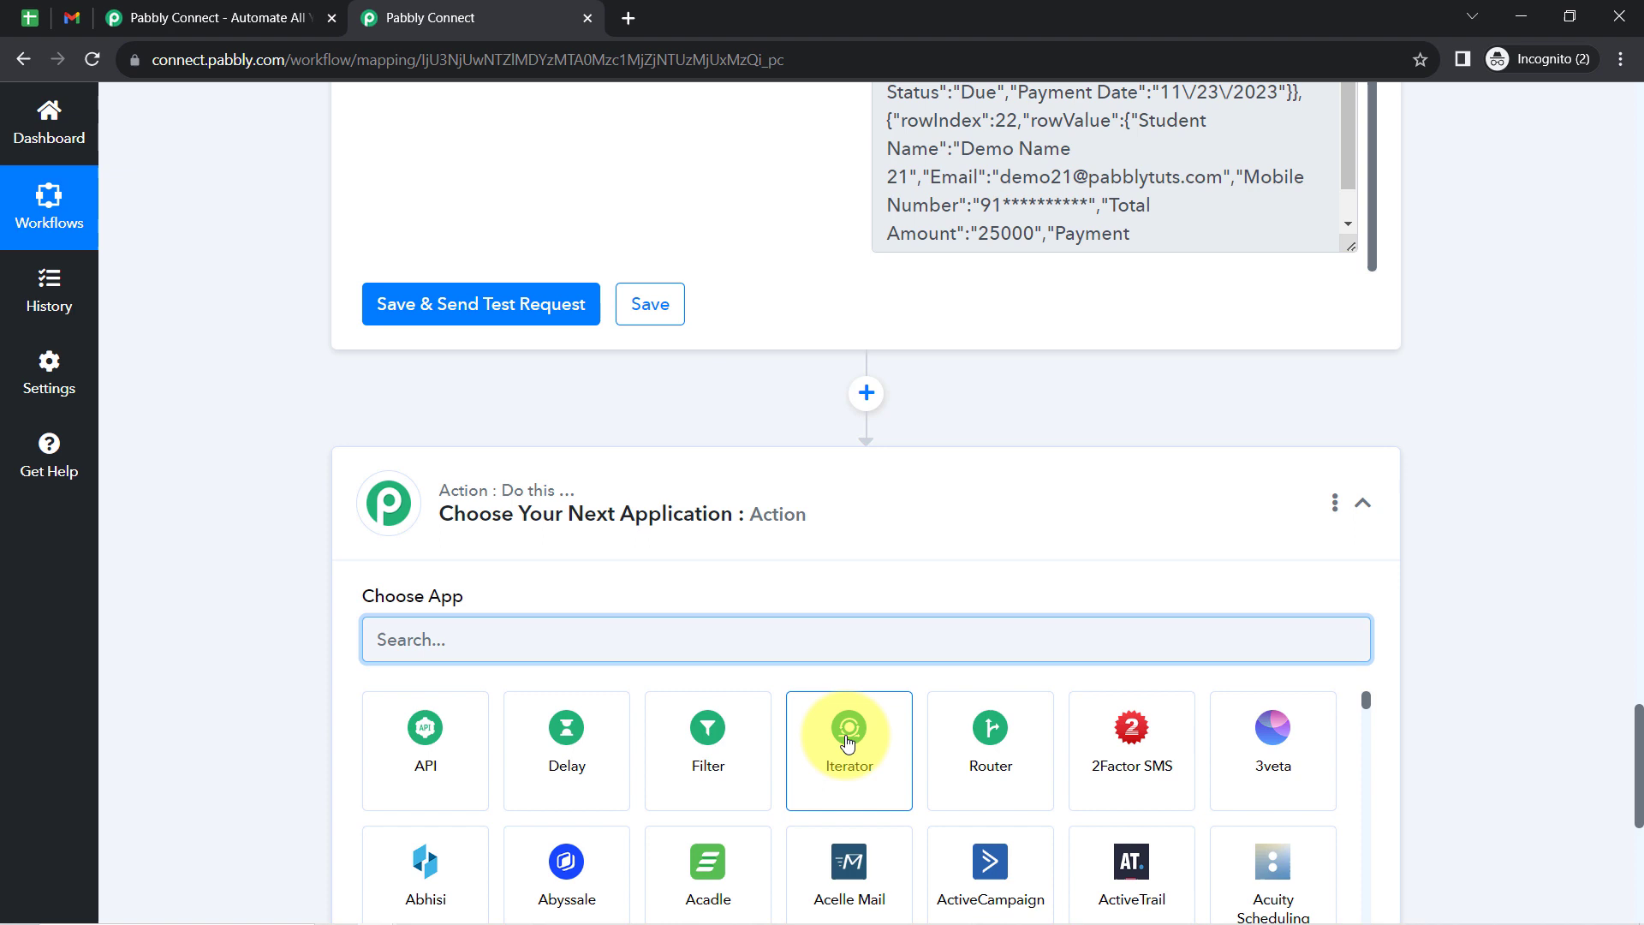
left_click(849, 736)
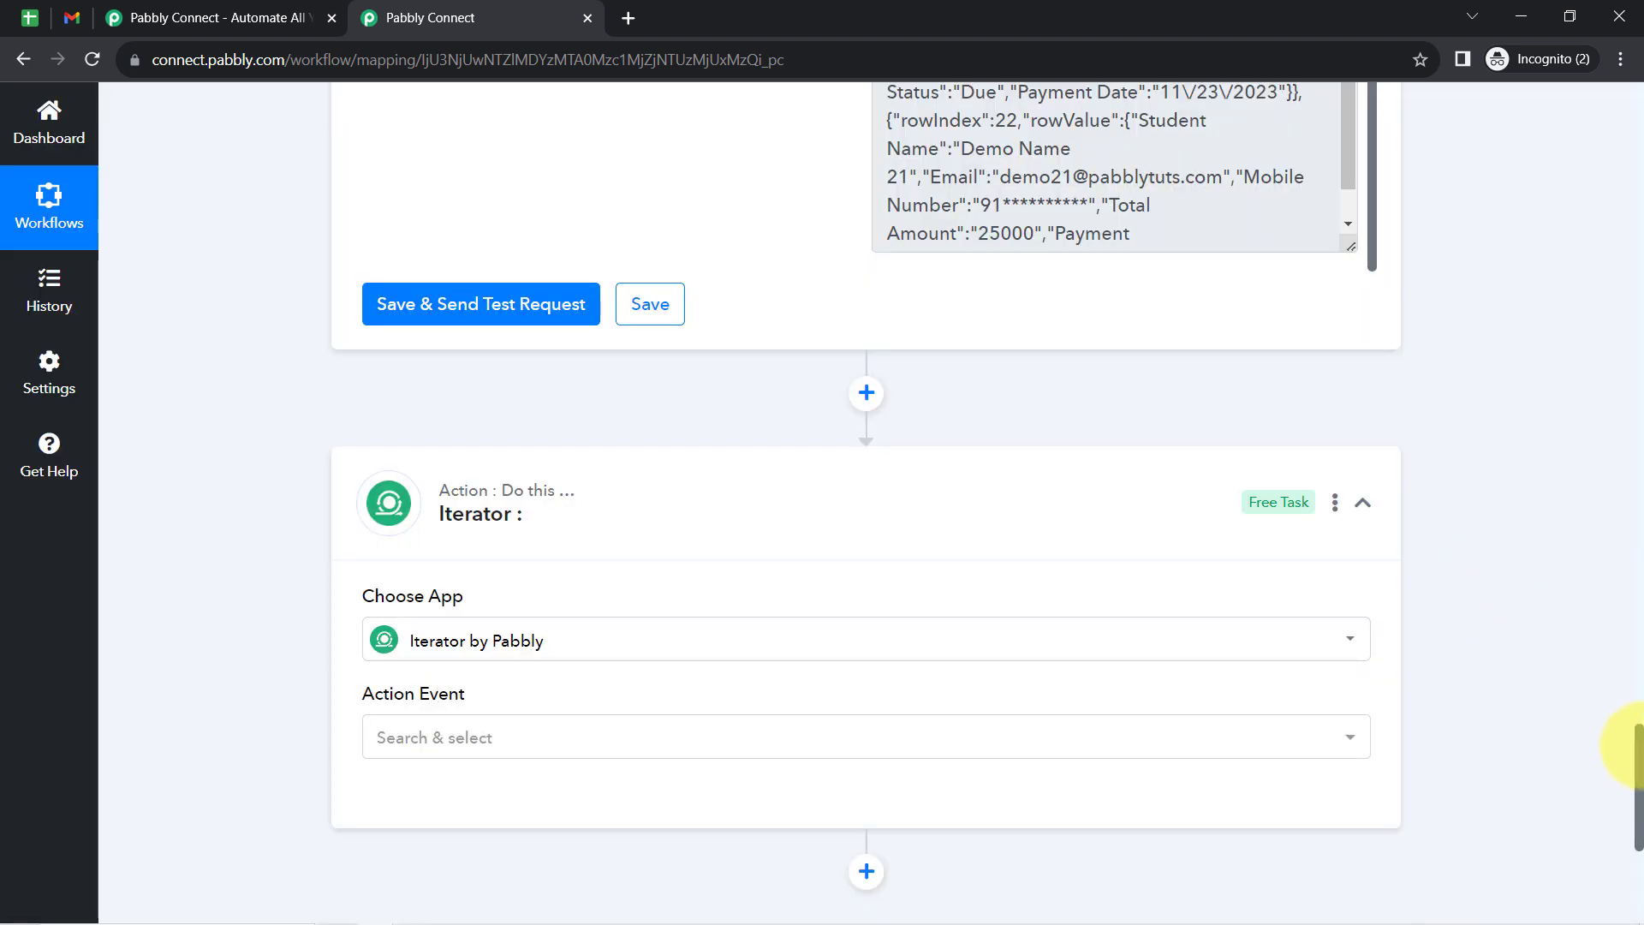
left_click_drag(1637, 750, 1637, 788)
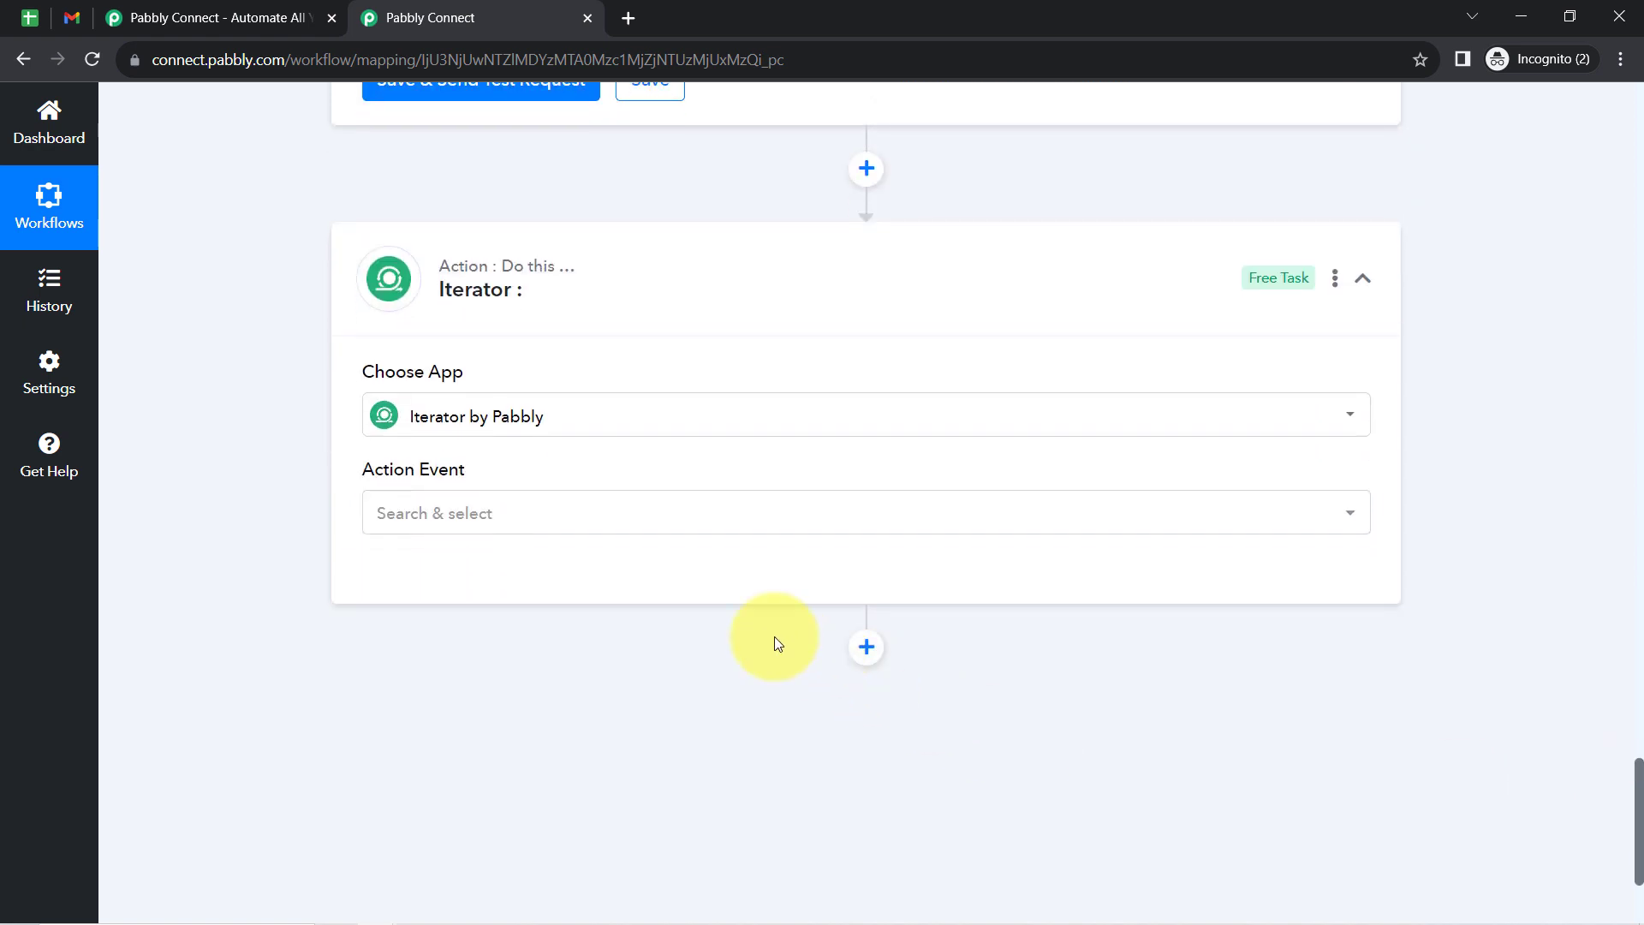
left_click(413, 516)
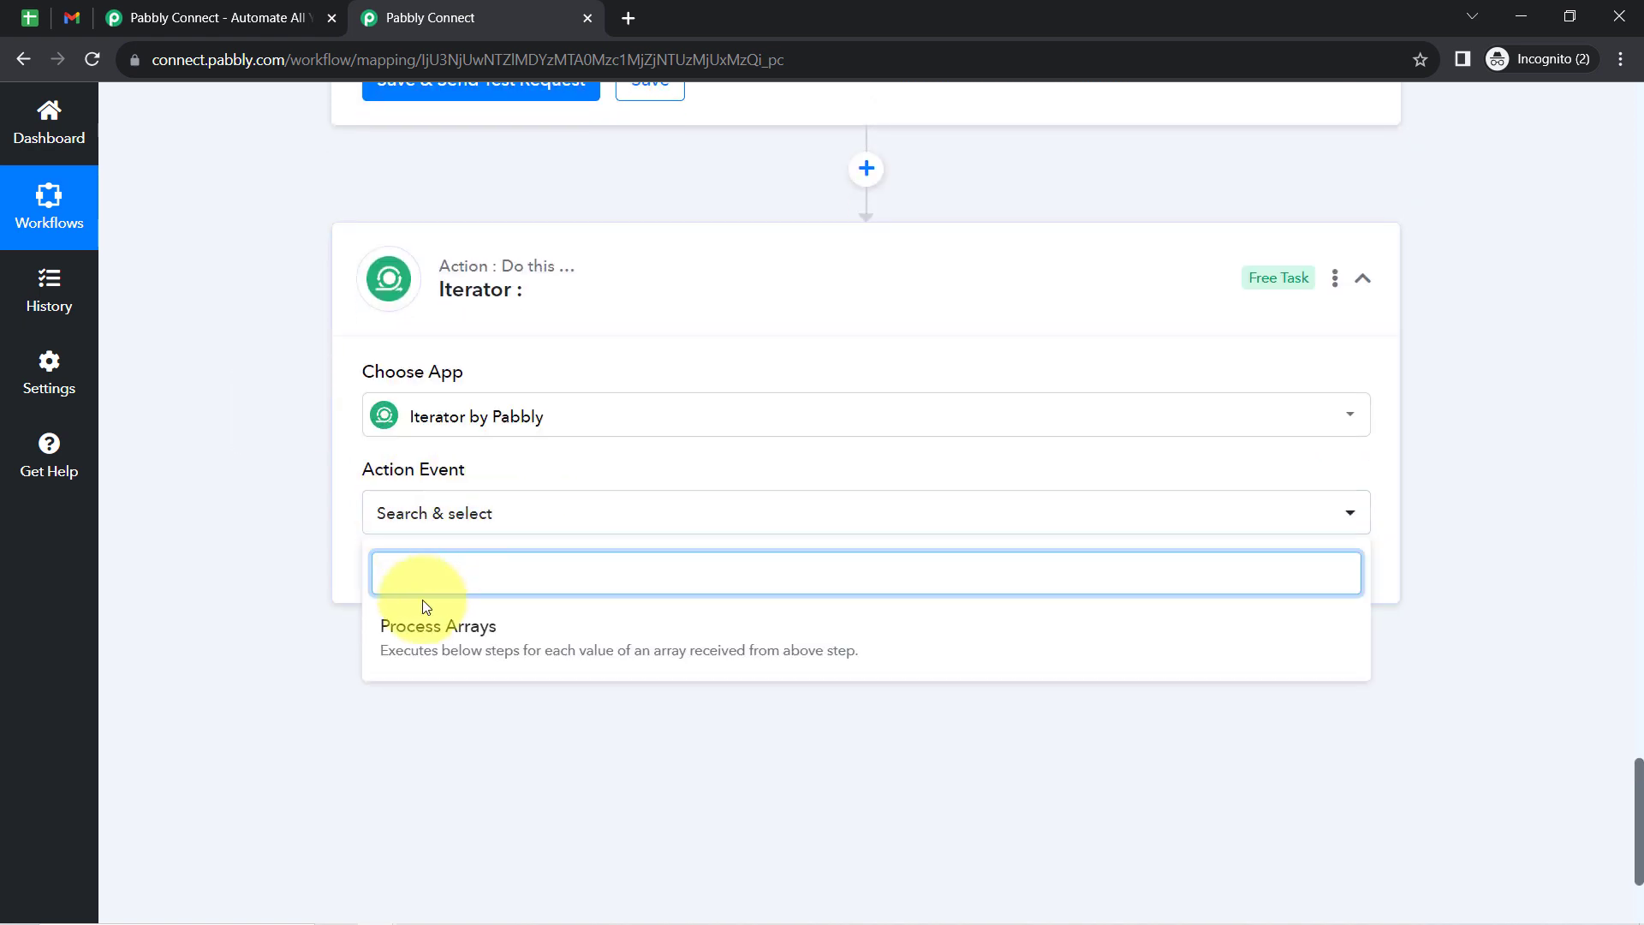
left_click(419, 635)
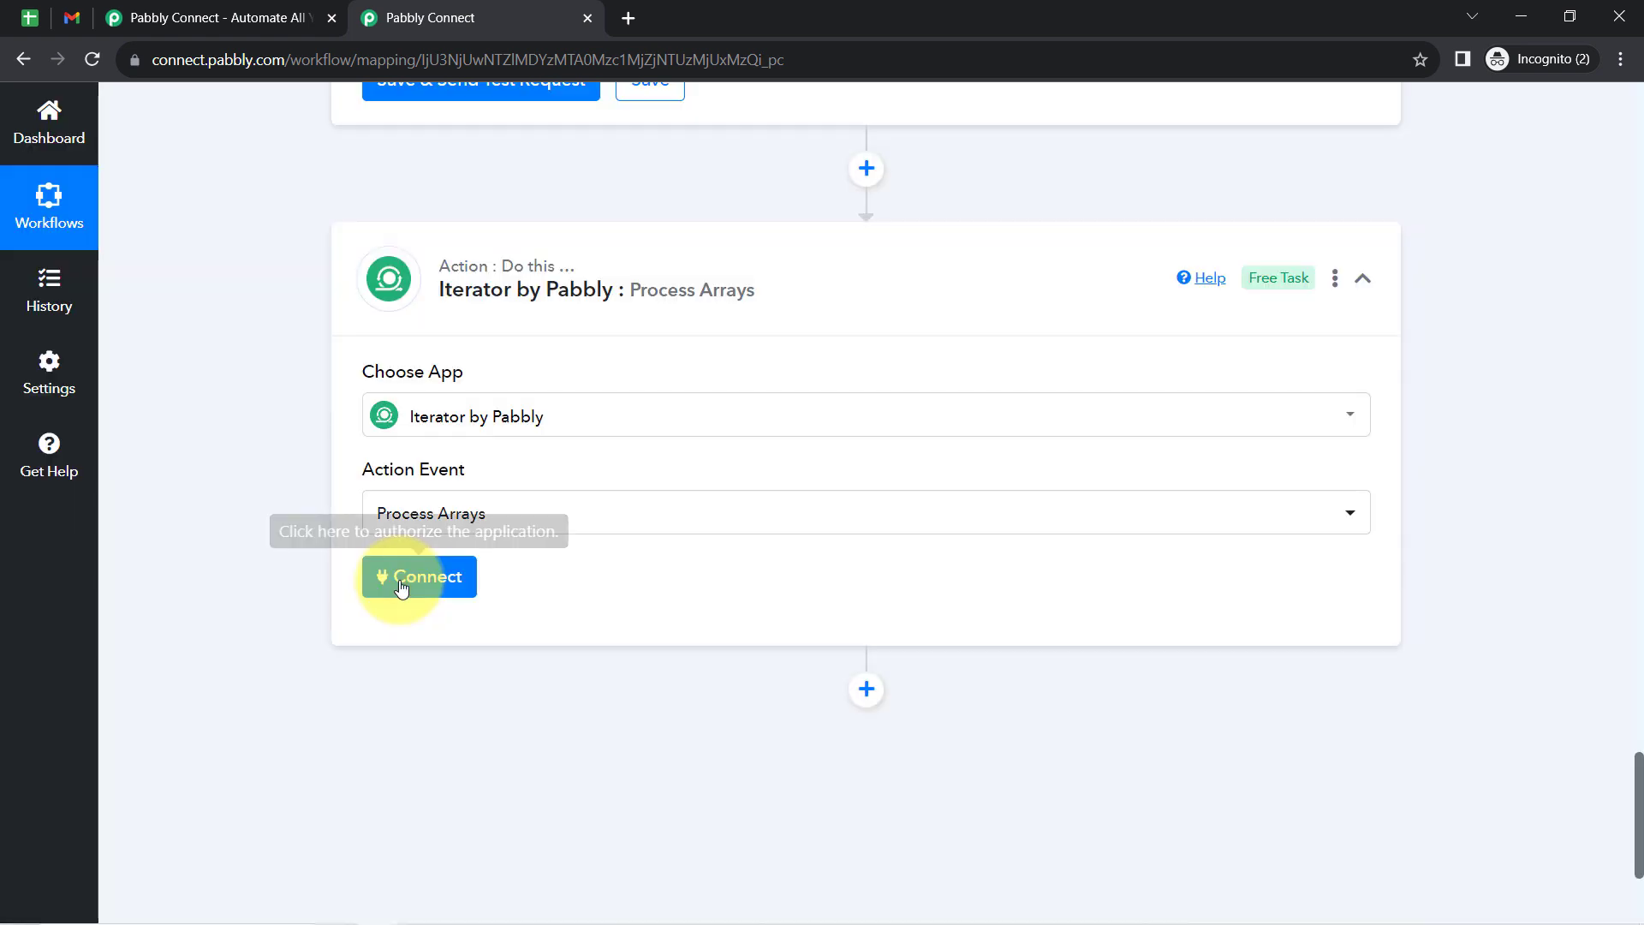
left_click(400, 586)
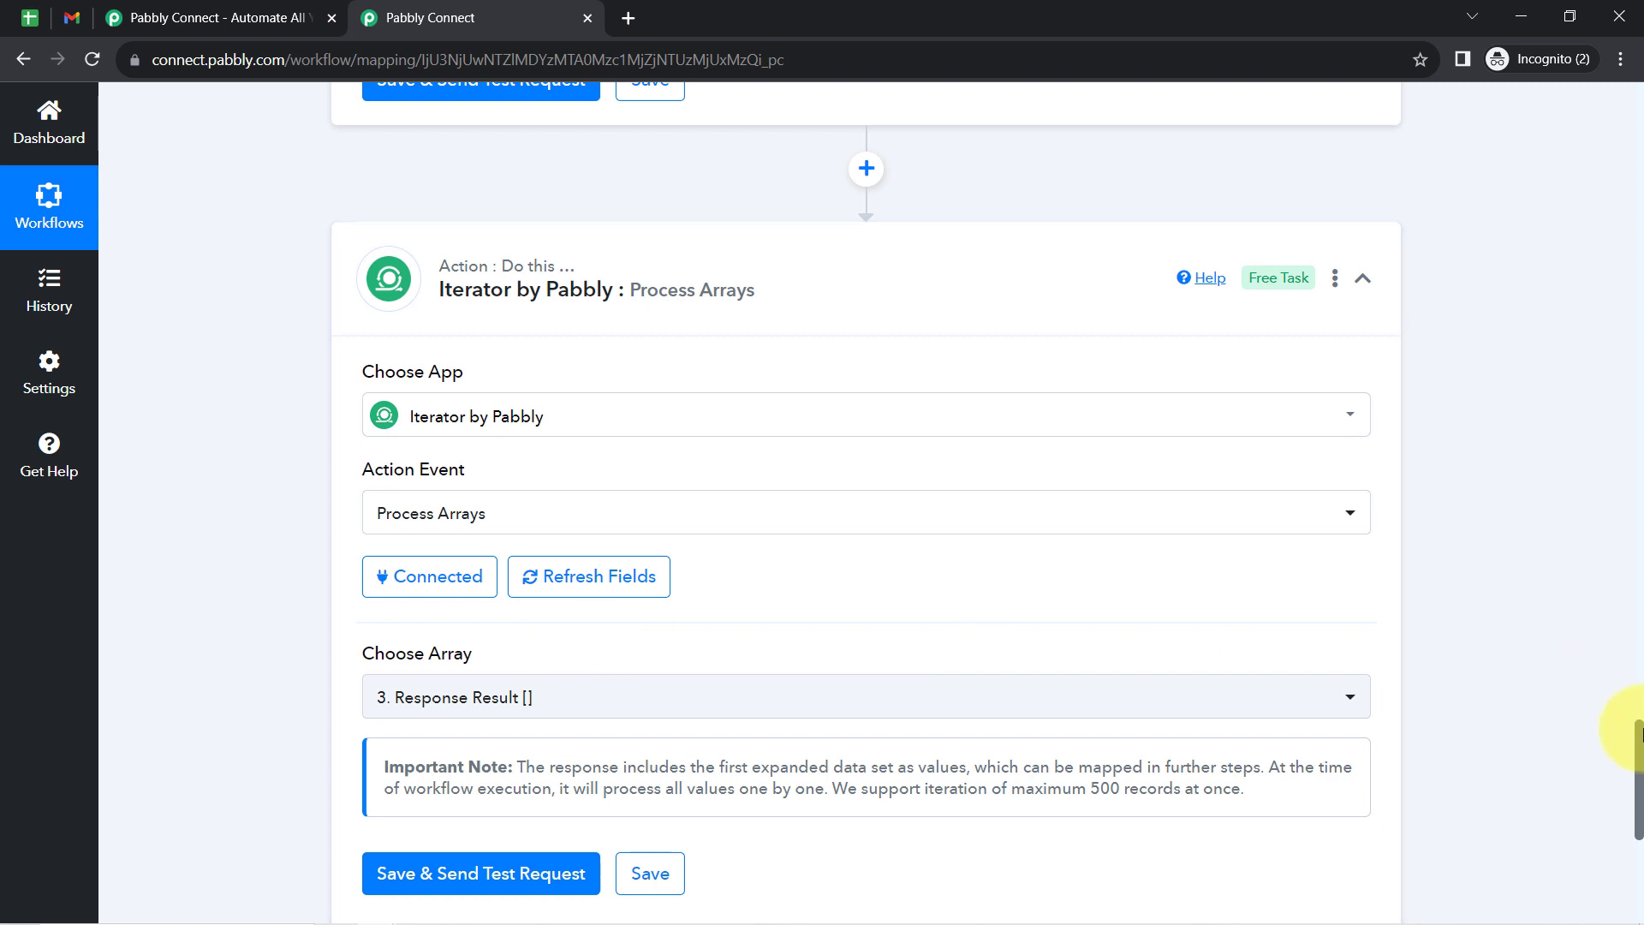
- Choose "3. Response Result []" from the Google Sheets lookup as the Iterator's array
scroll(1610, 754, "down", 4)
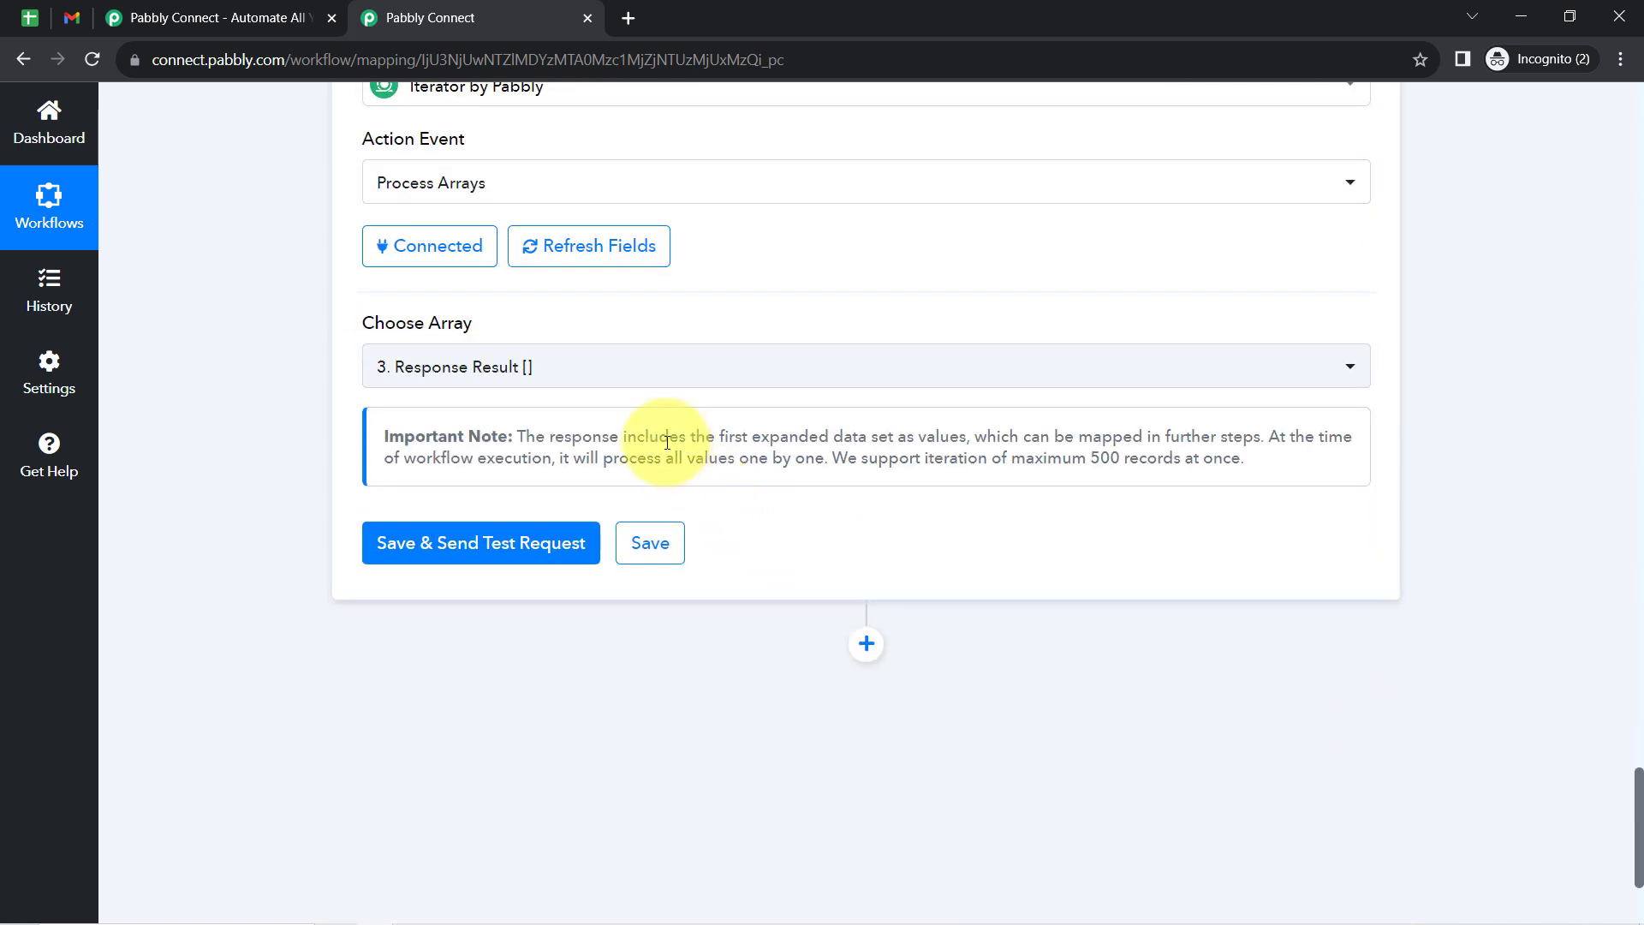
left_click(556, 364)
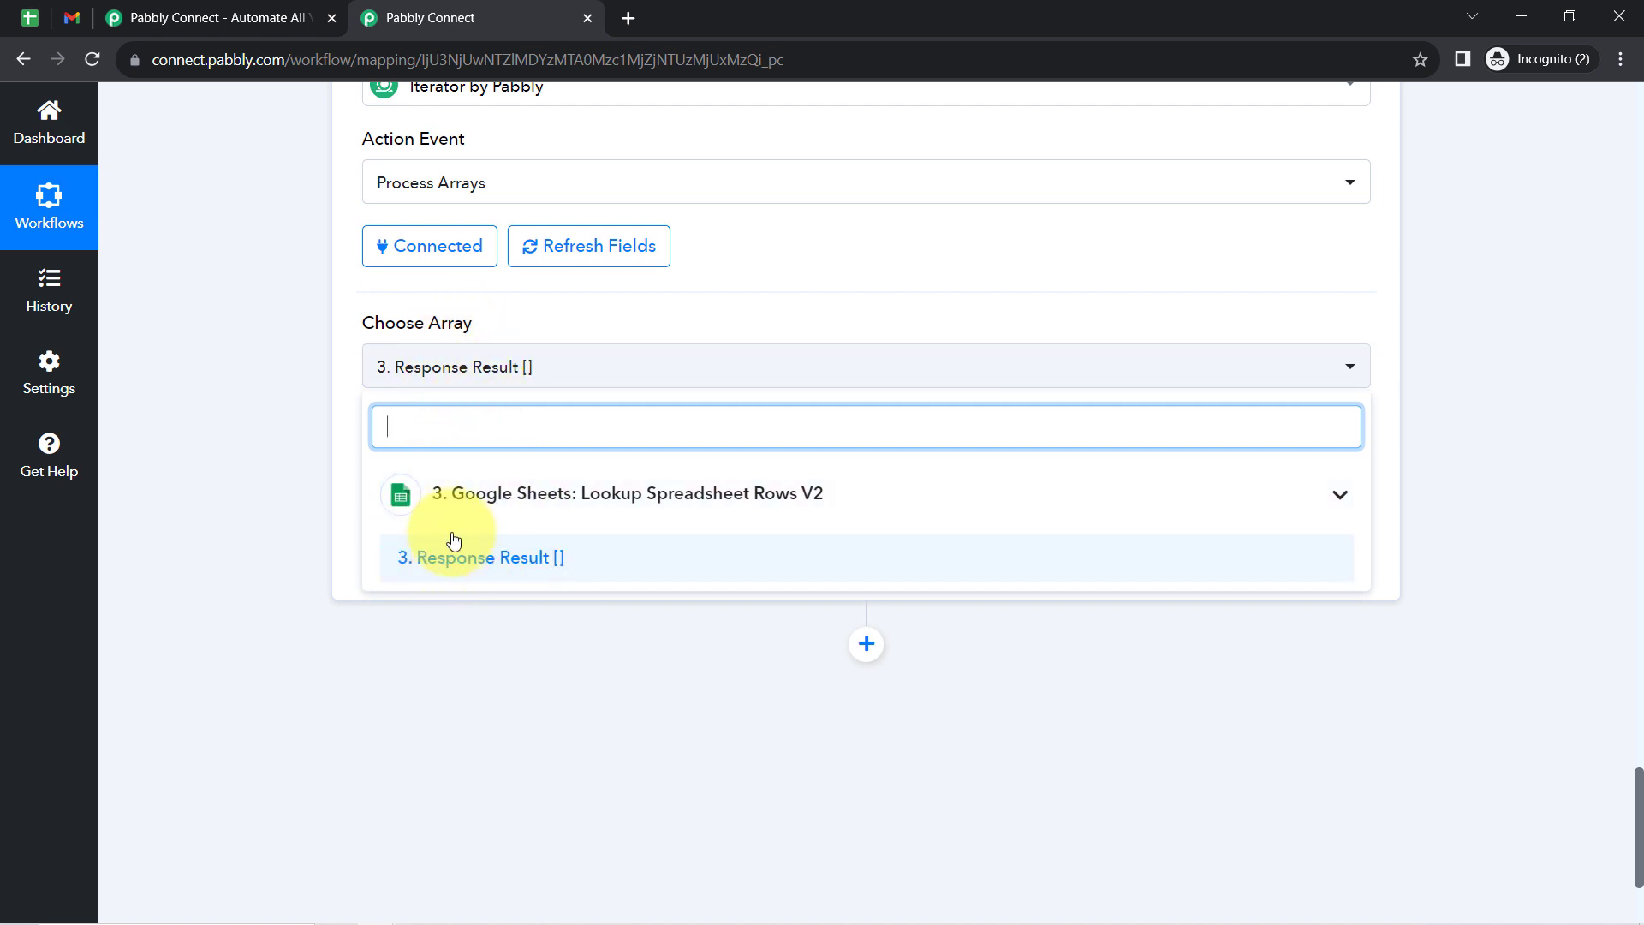
left_click(460, 572)
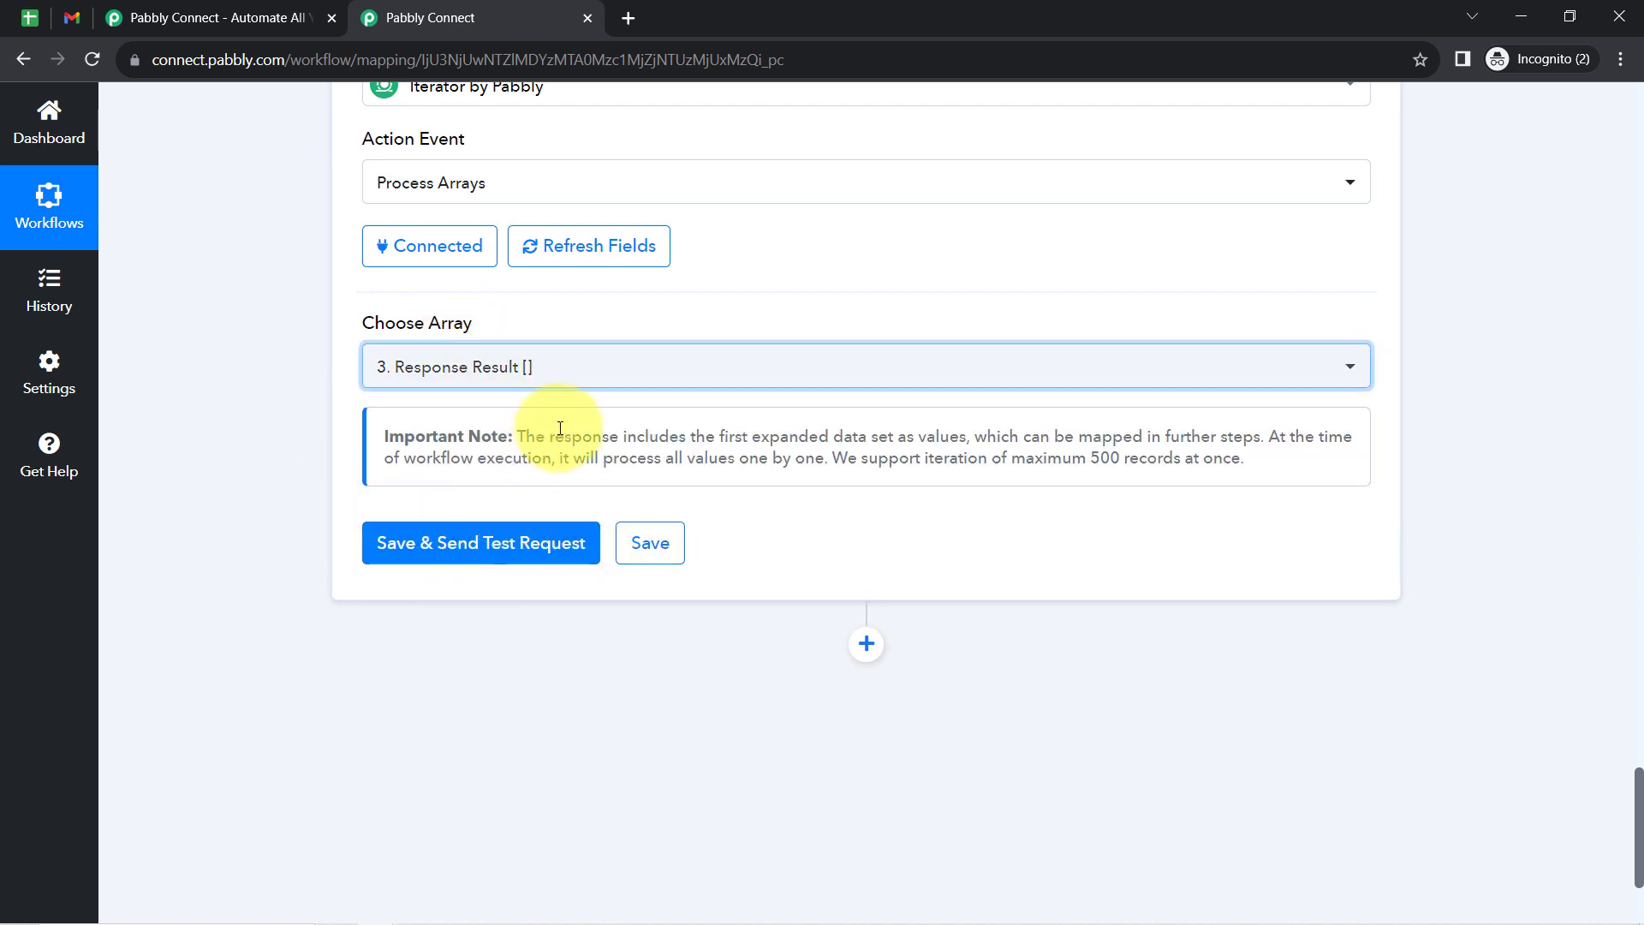
- Check the Iterator's array option against the Response Result entry in the Google Sheets lookup response
left_click(743, 369)
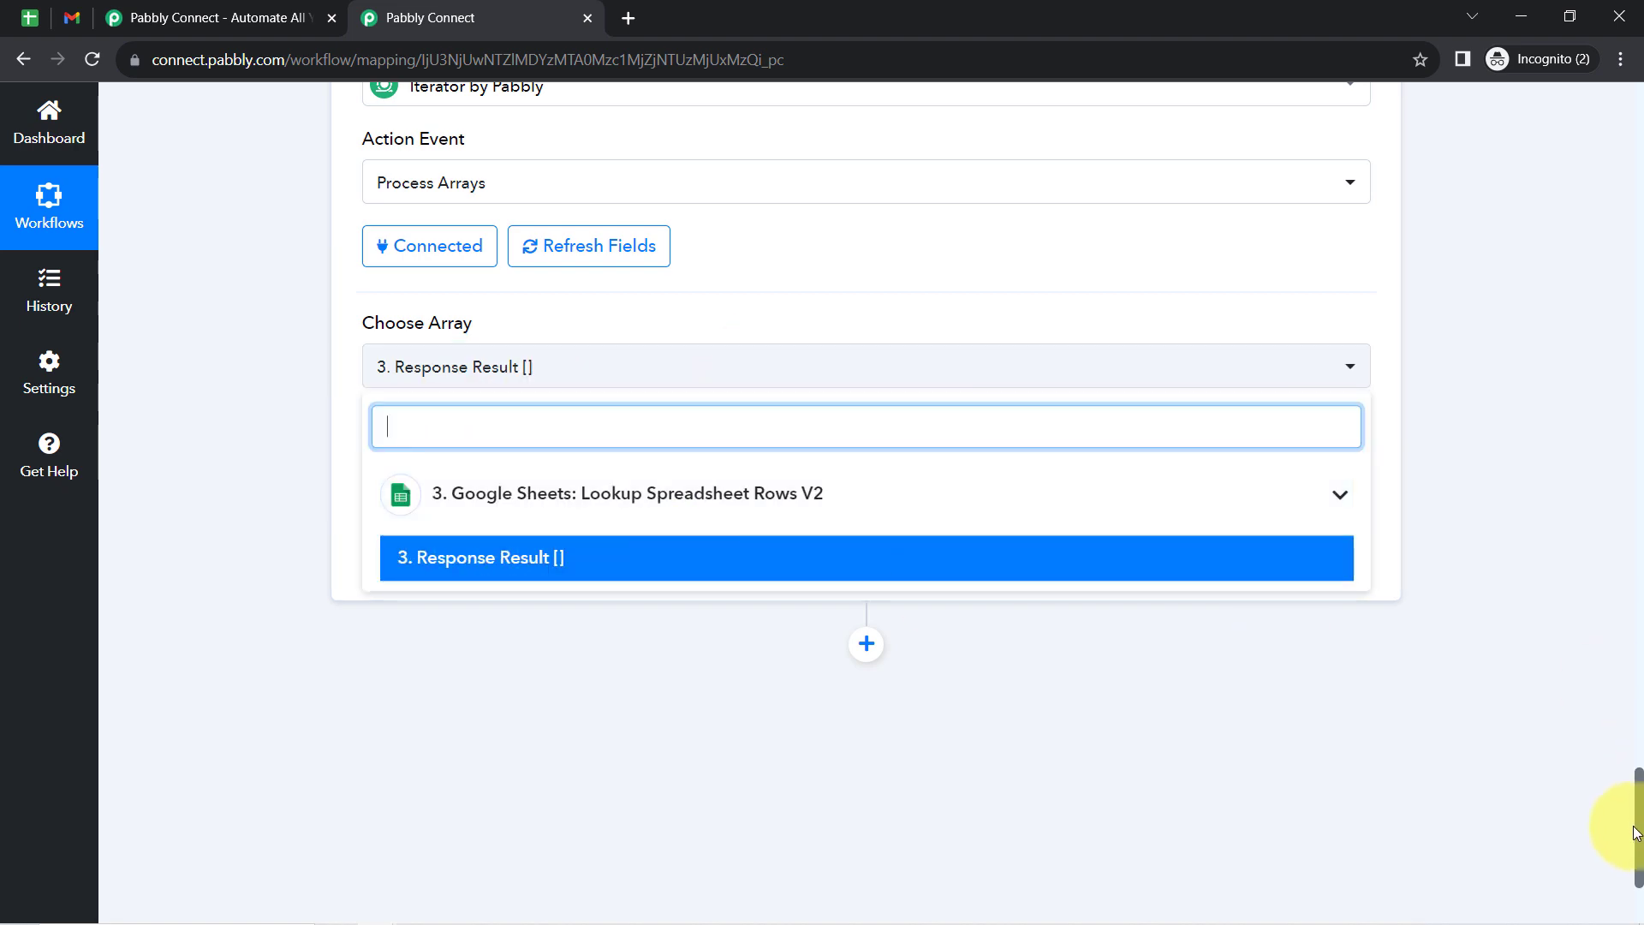
left_click_drag(1637, 830, 1615, 679)
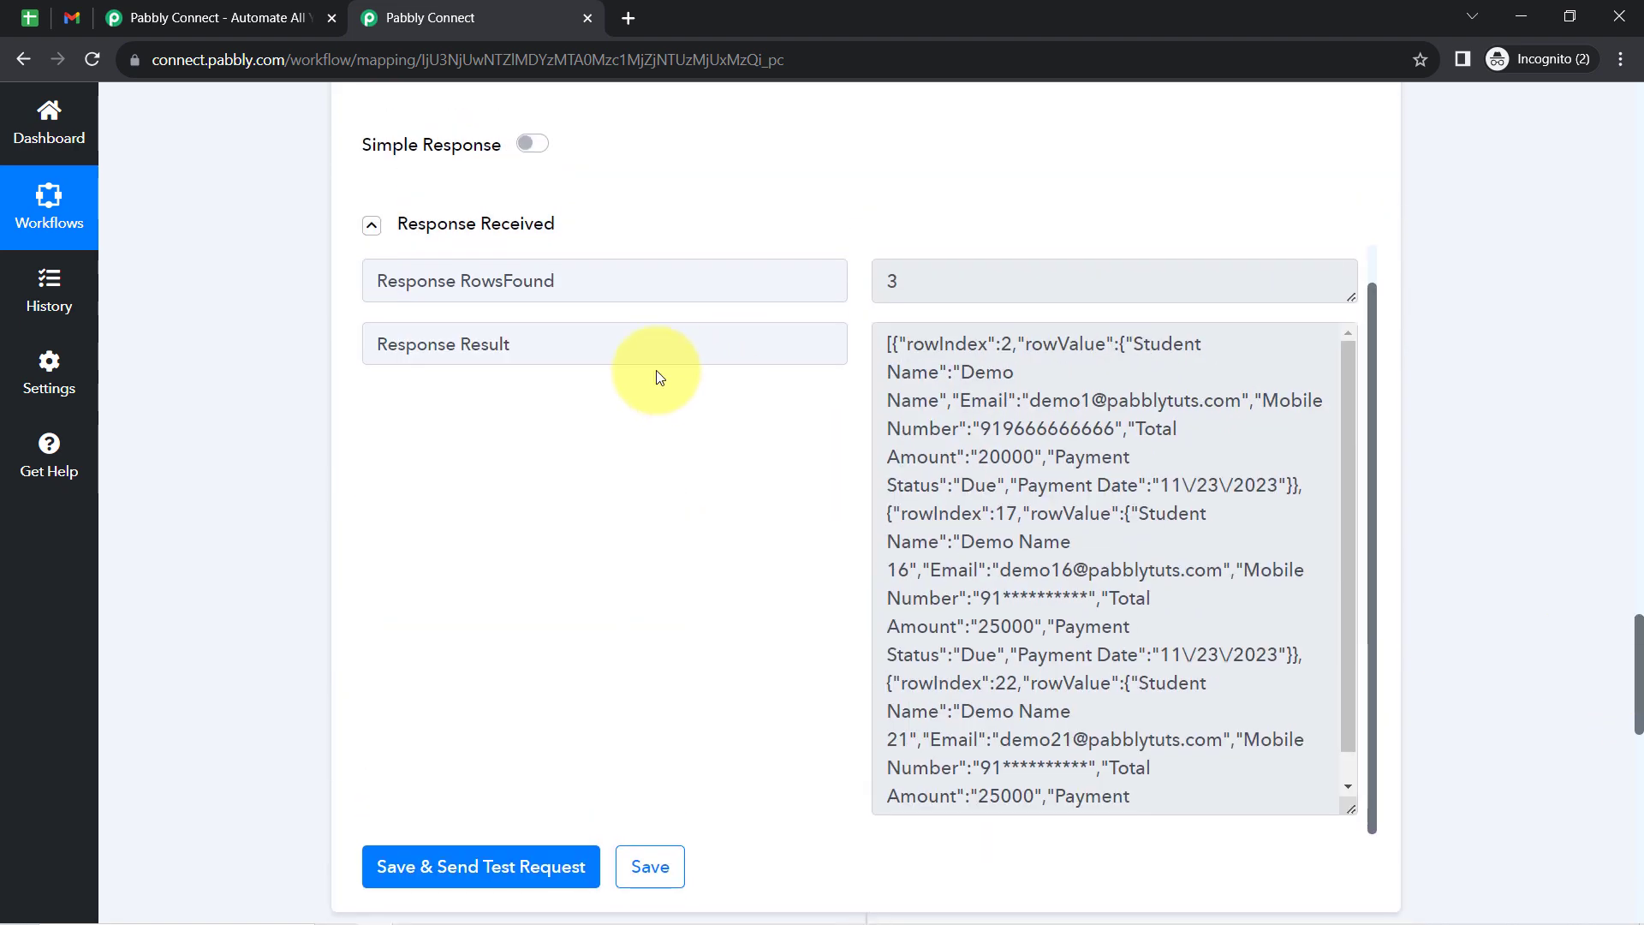
double_click(520, 358)
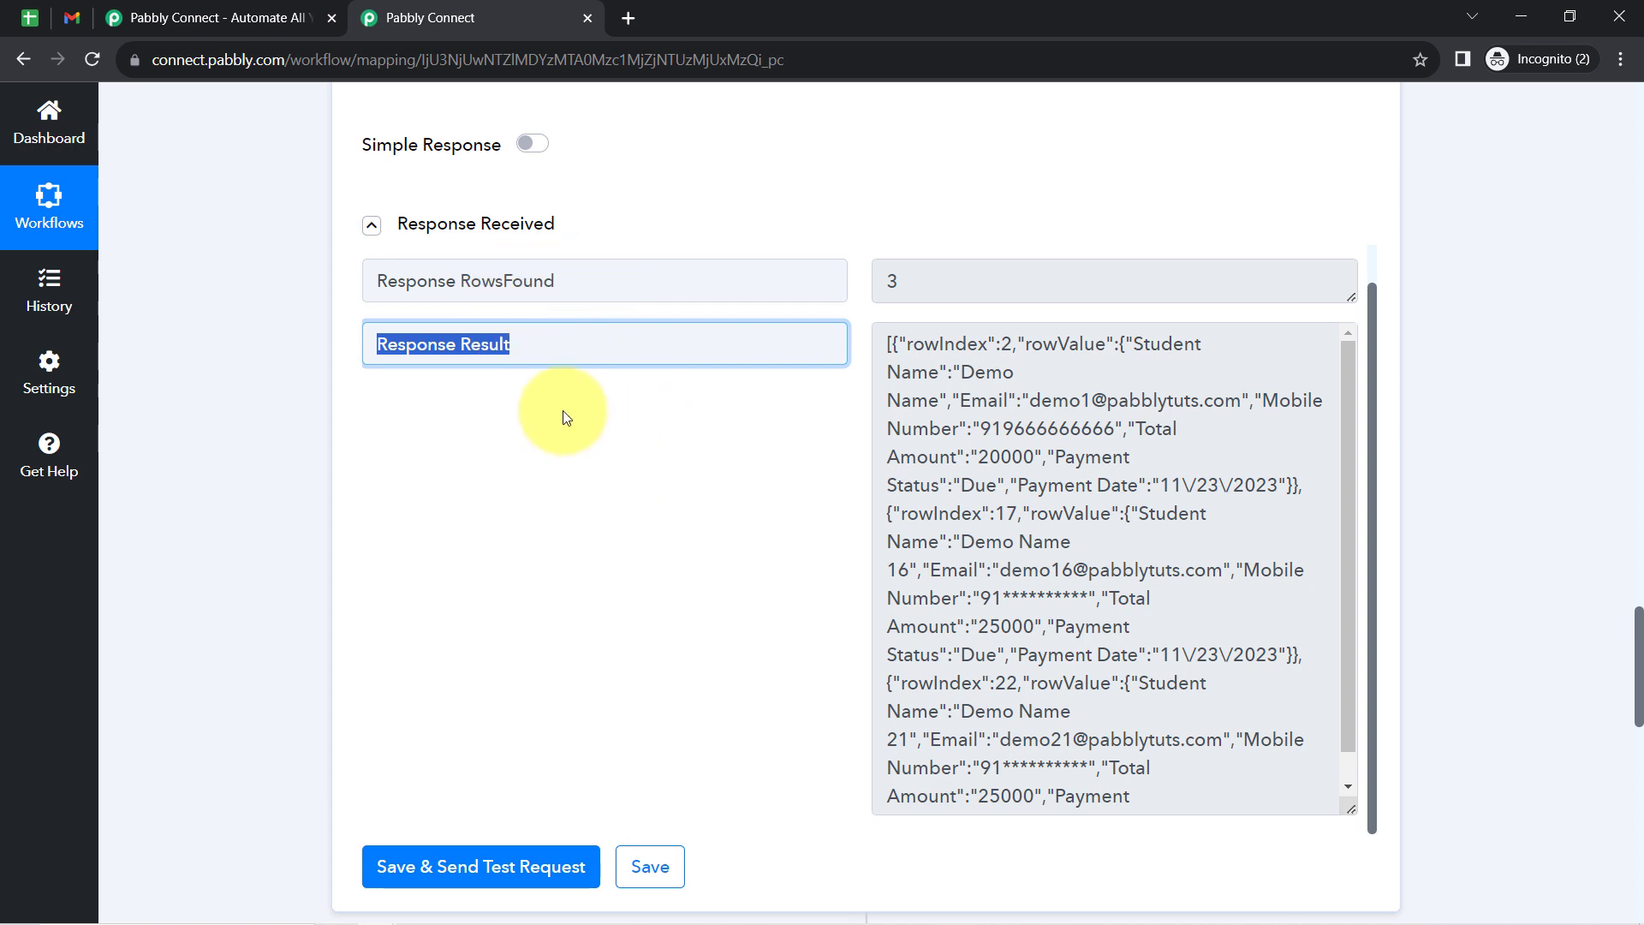
- Save the Iterator step with a test request and check the first student's row in the Billing Details of All Students spreadsheet
left_click_drag(1638, 685, 1634, 829)
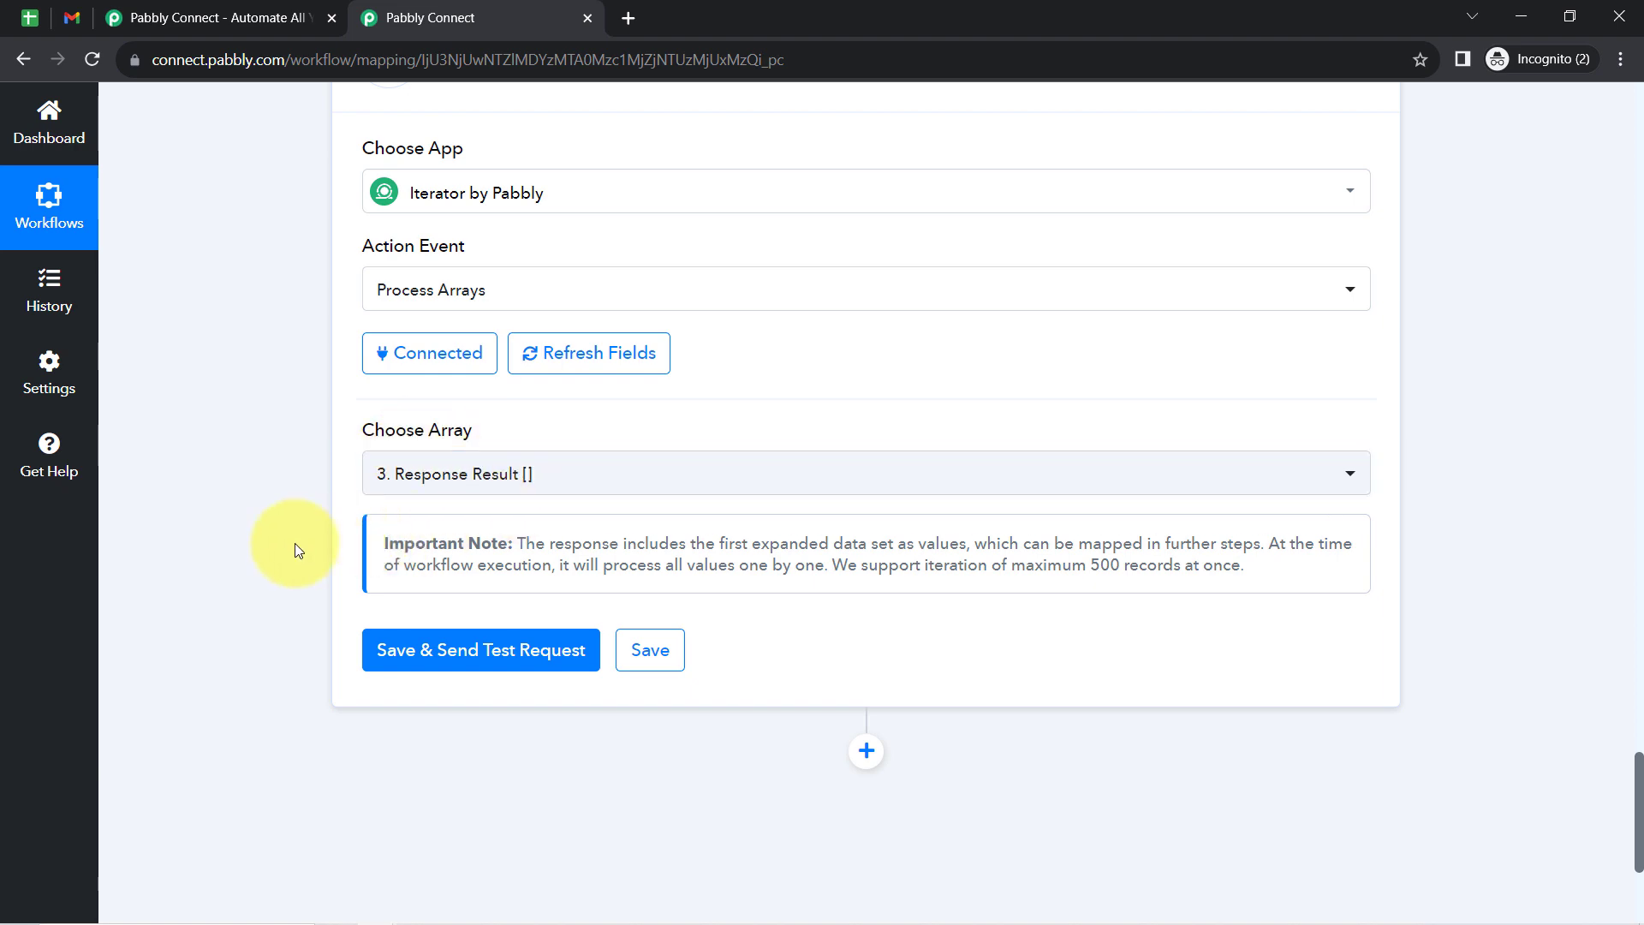
left_click(422, 644)
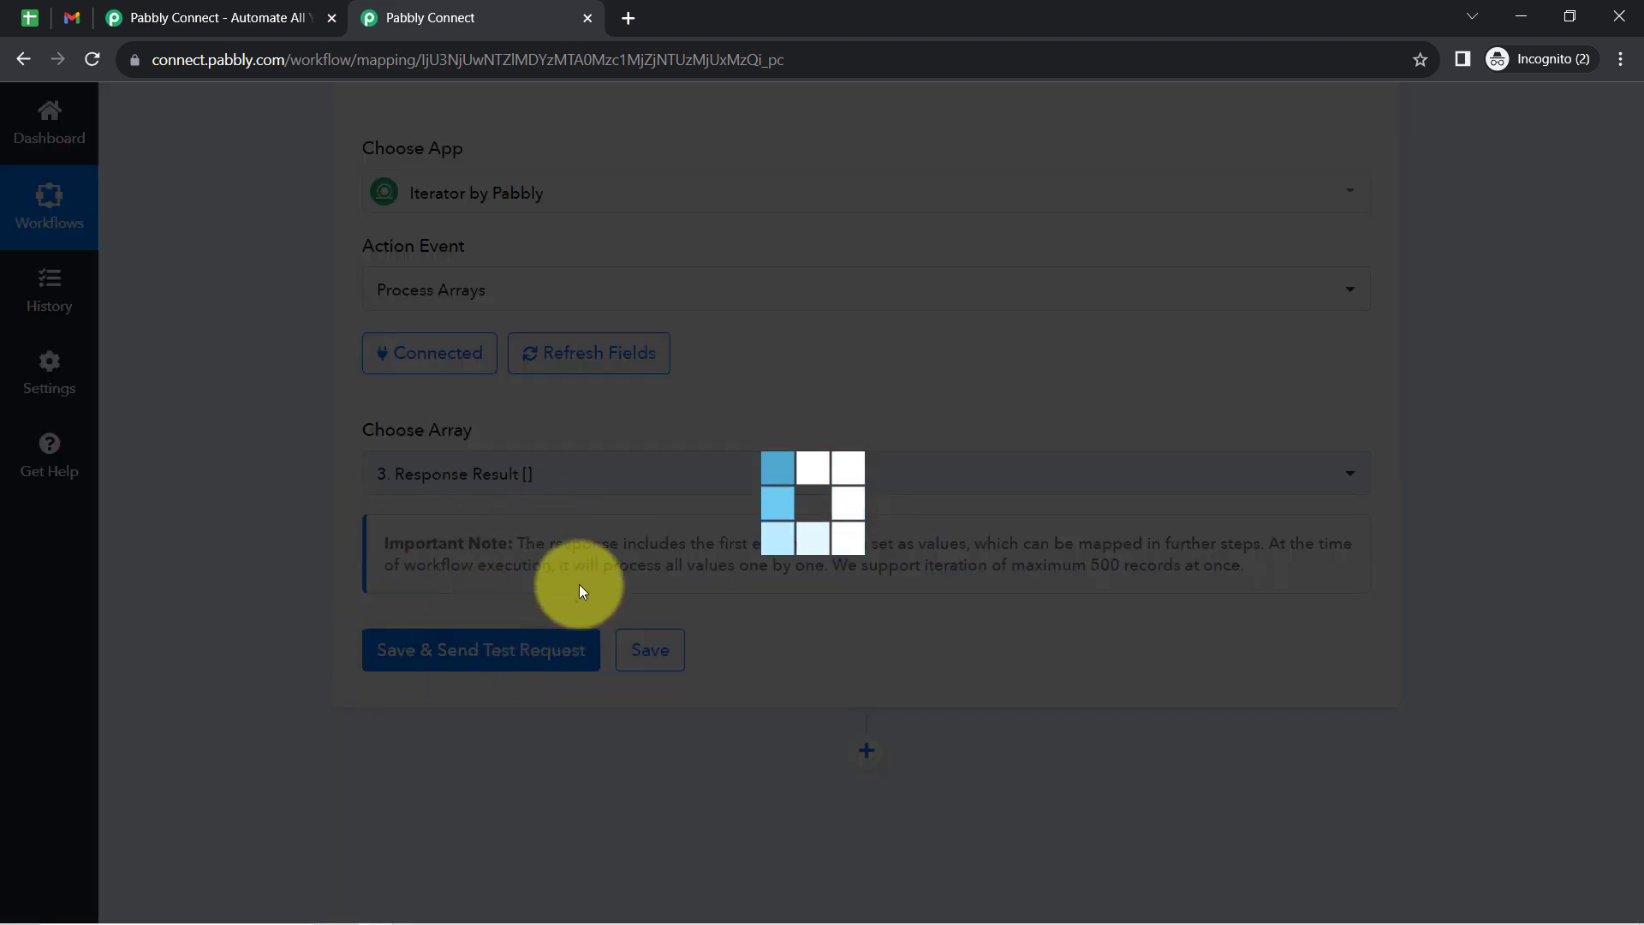
left_click(34, 17)
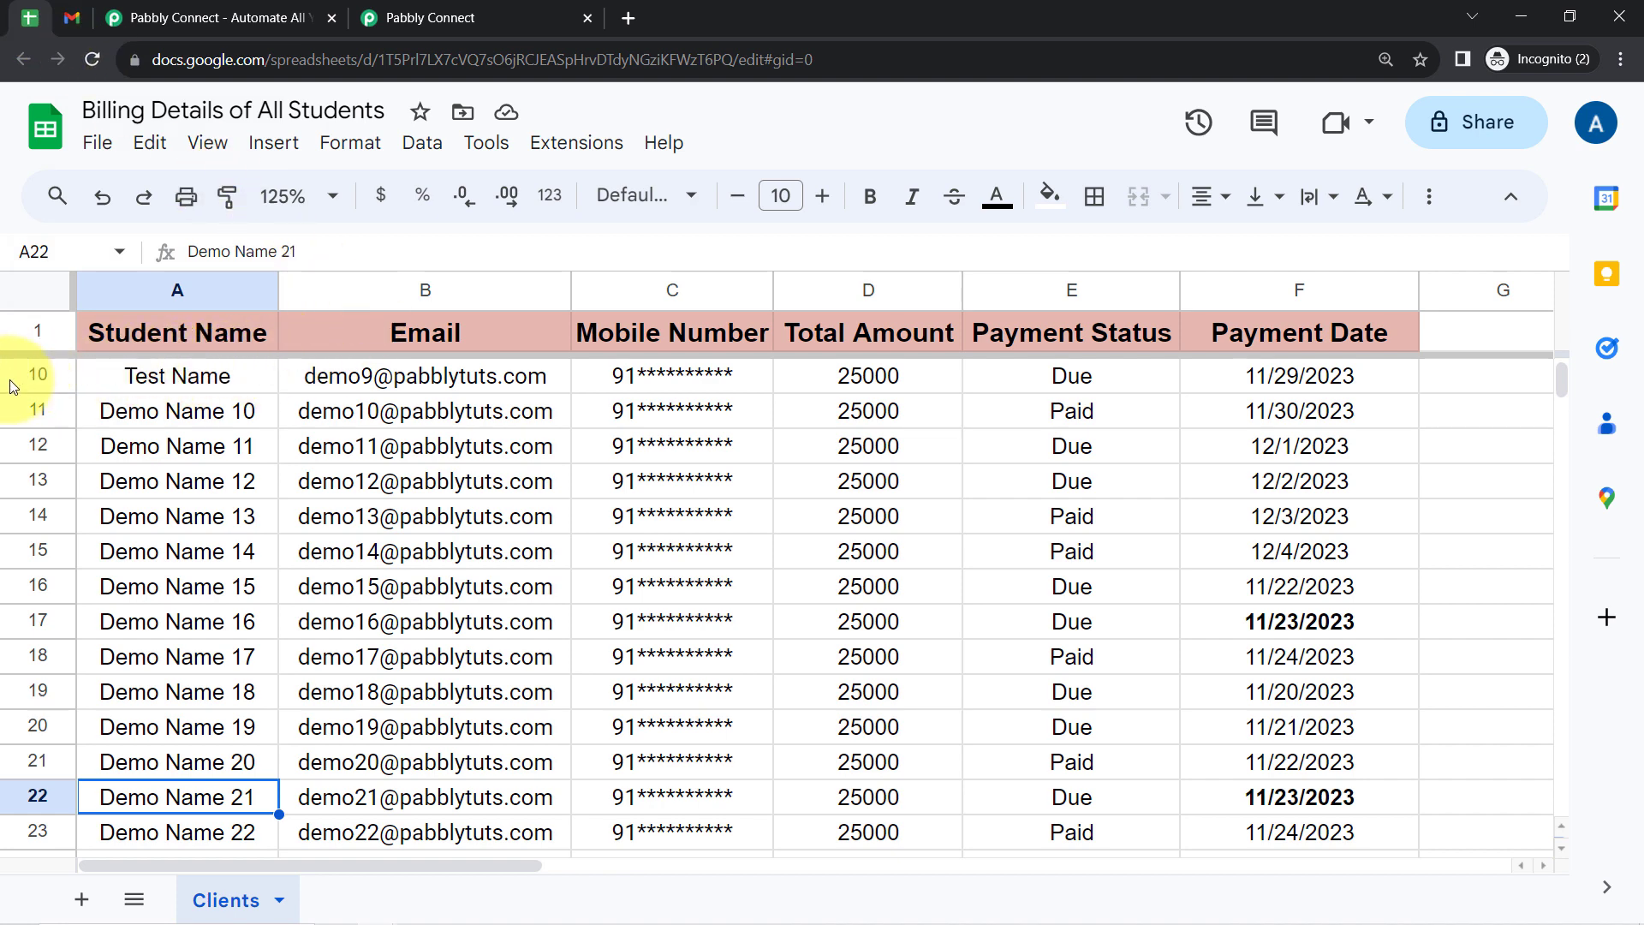
left_click_drag(1560, 380, 1560, 332)
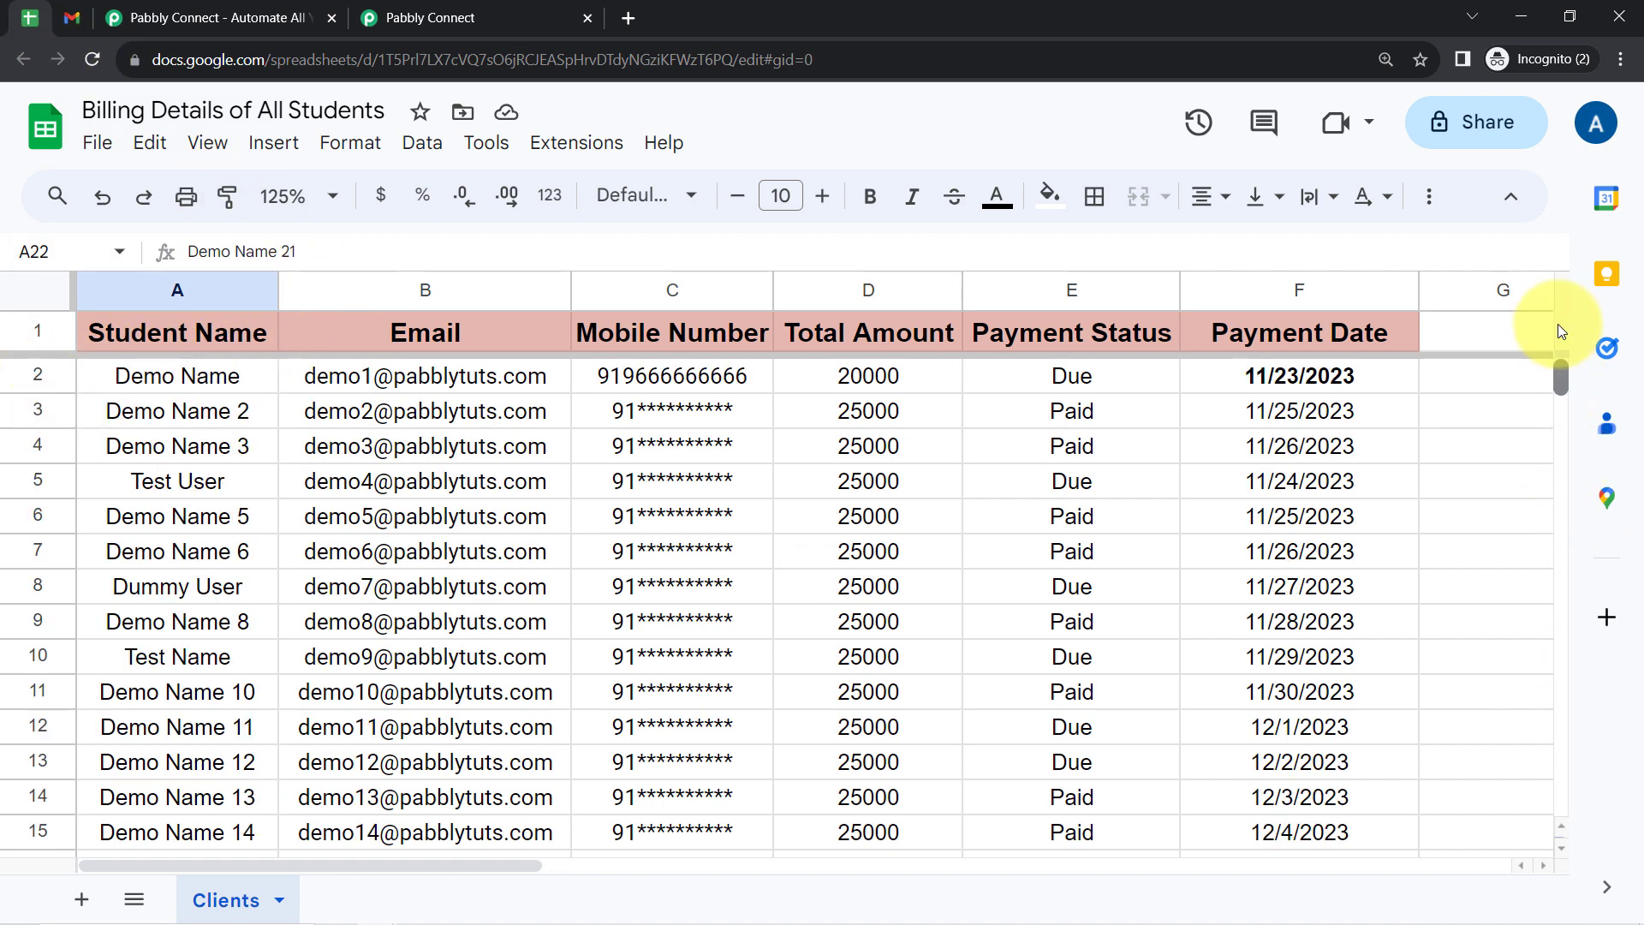
left_click(109, 384)
left_click(514, 17)
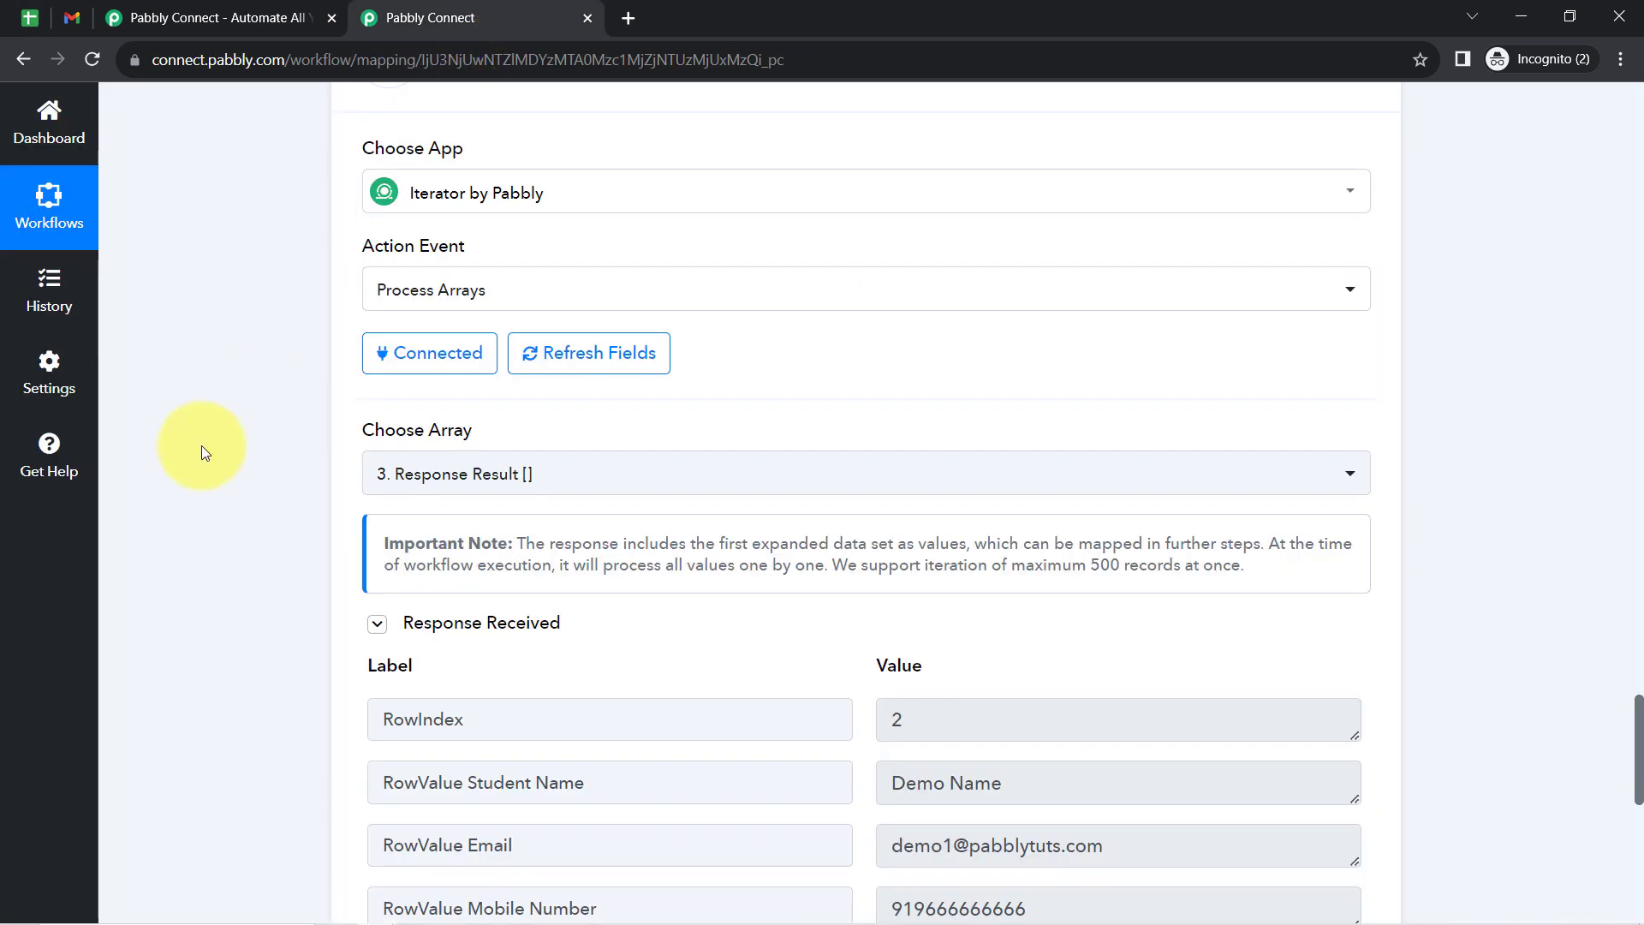
- Examine the fields in the Iterator's response, from RowIndex through RowValue Payment Status and Payment Date
scroll(198, 477, "down", 4)
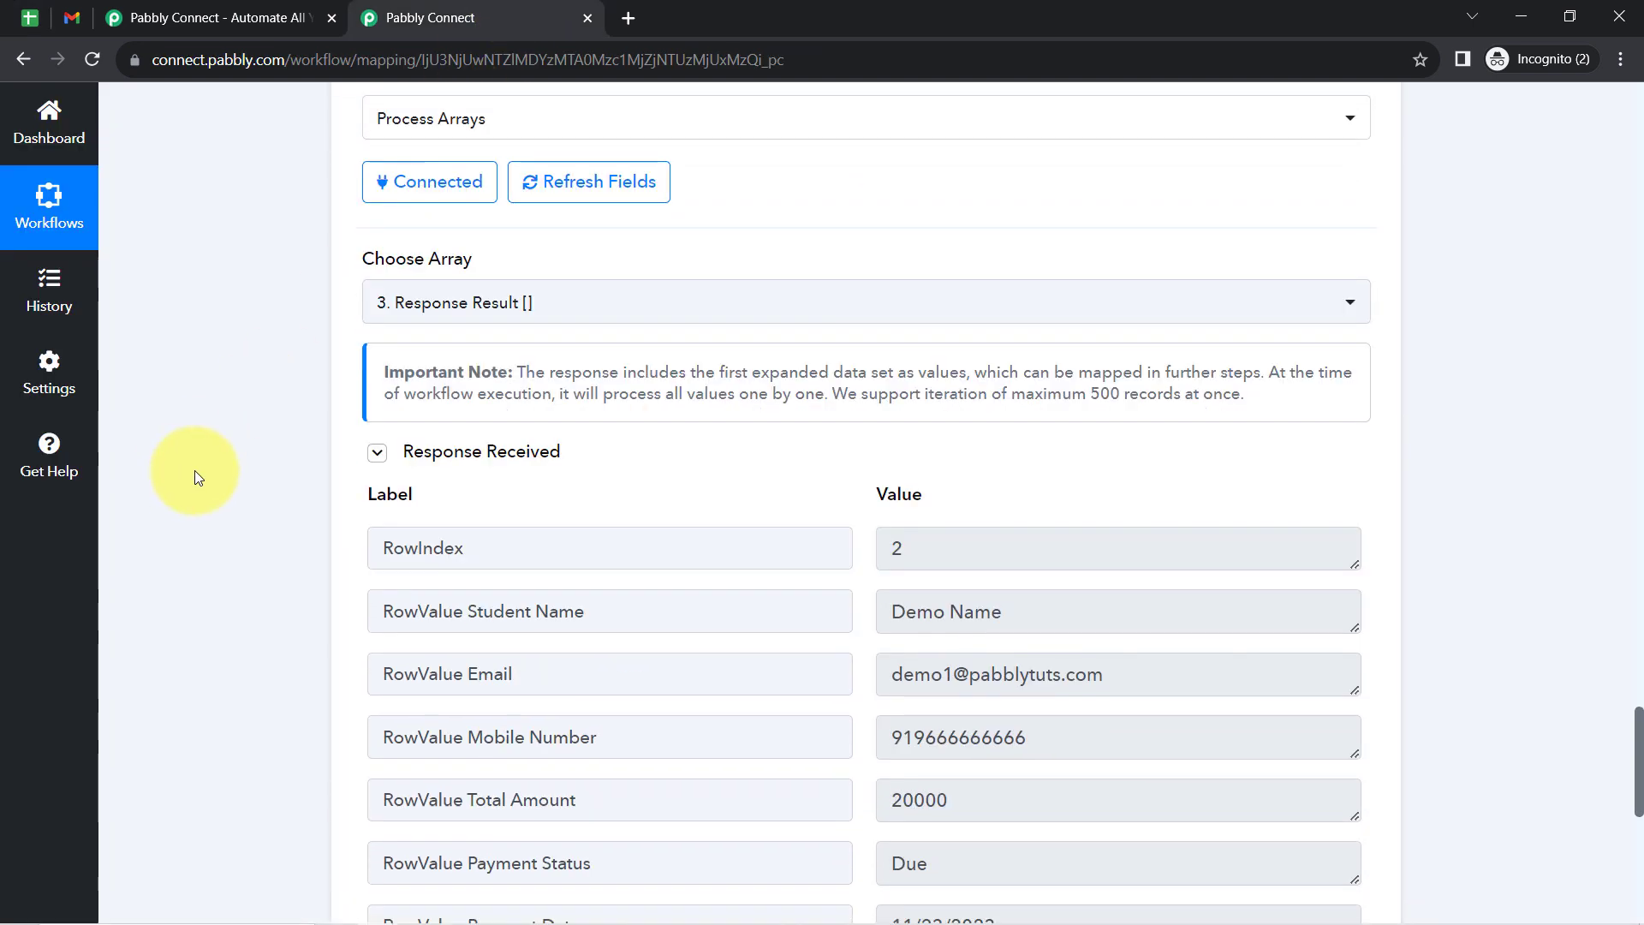
scroll(198, 473, "down", 2)
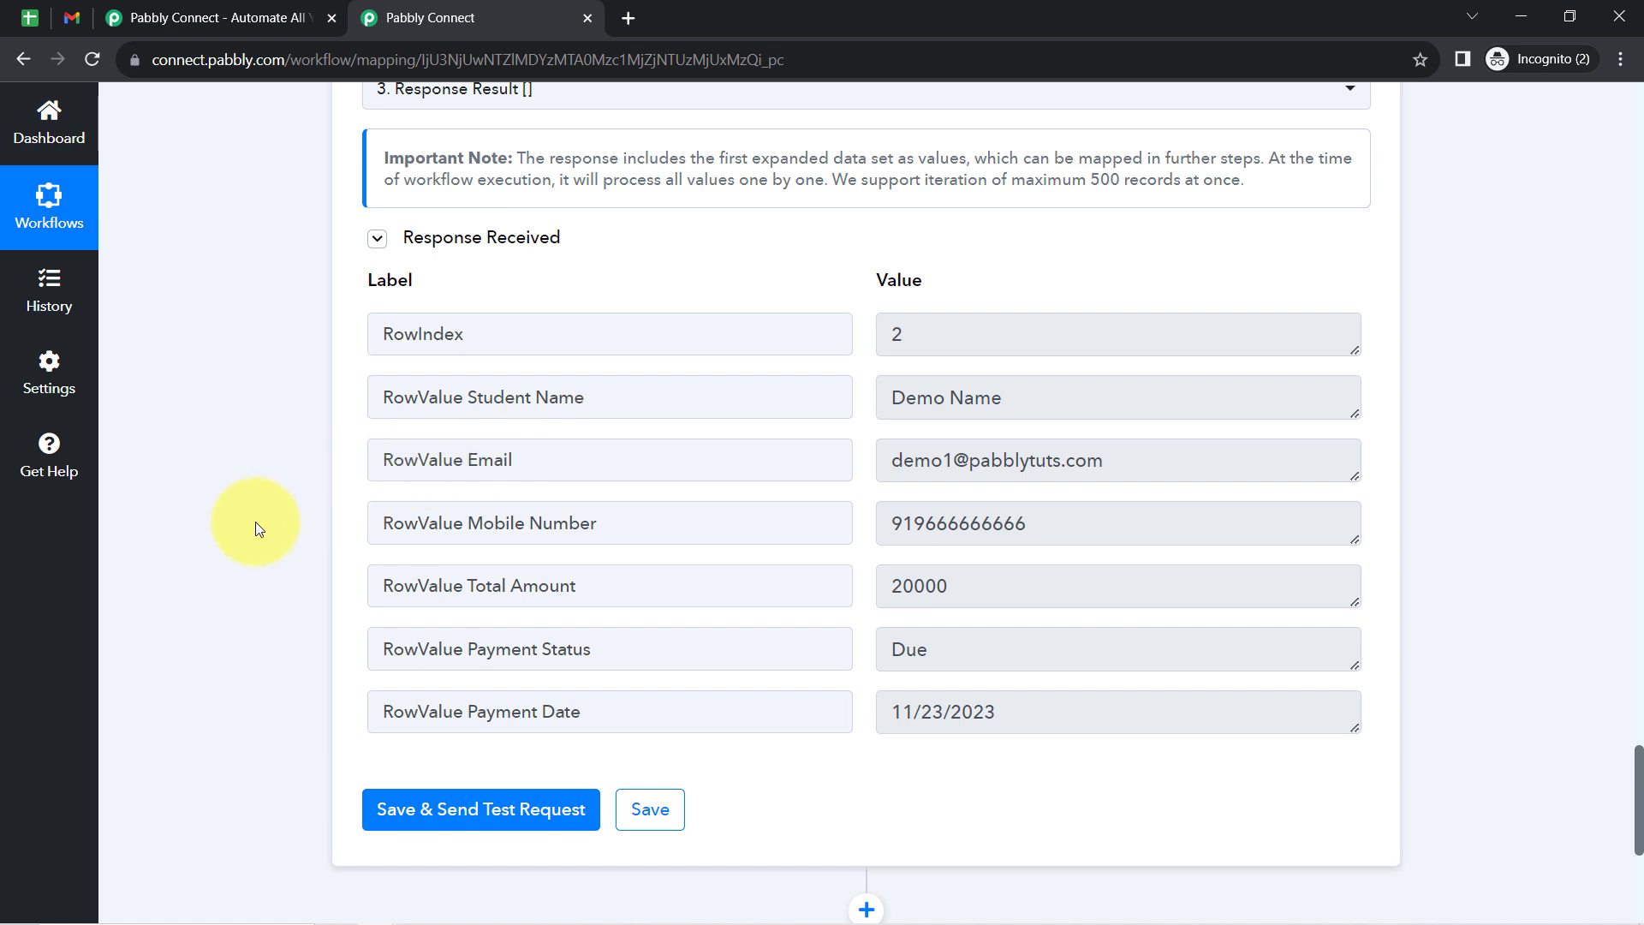
scroll(336, 404, "down", 5)
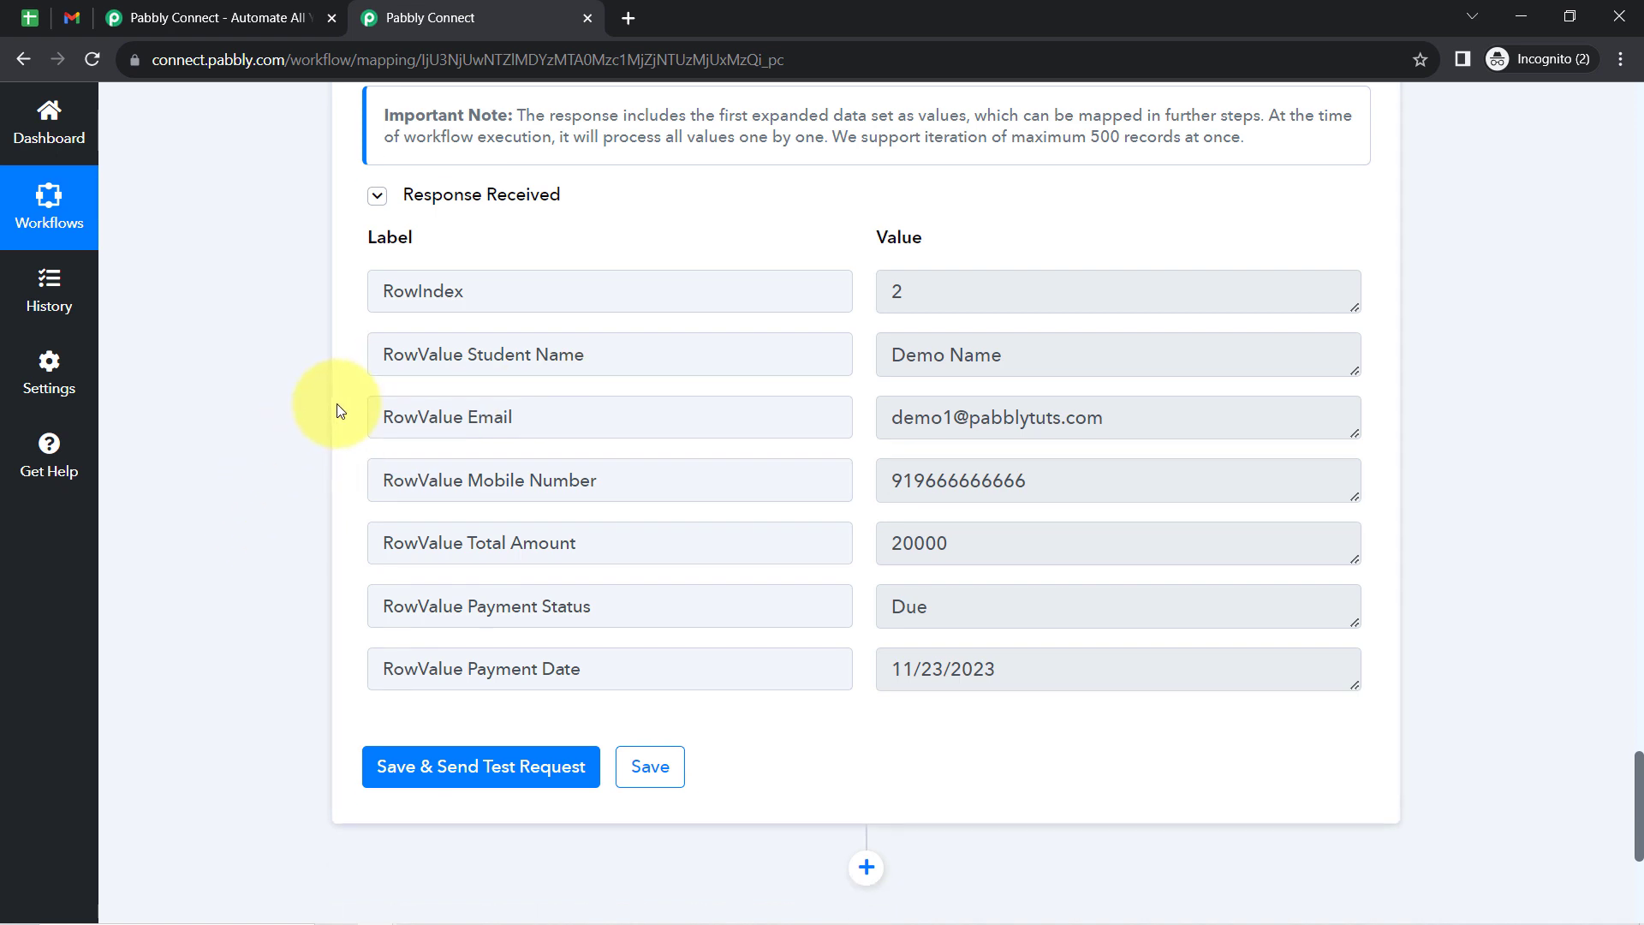
scroll(336, 403, "up", 3)
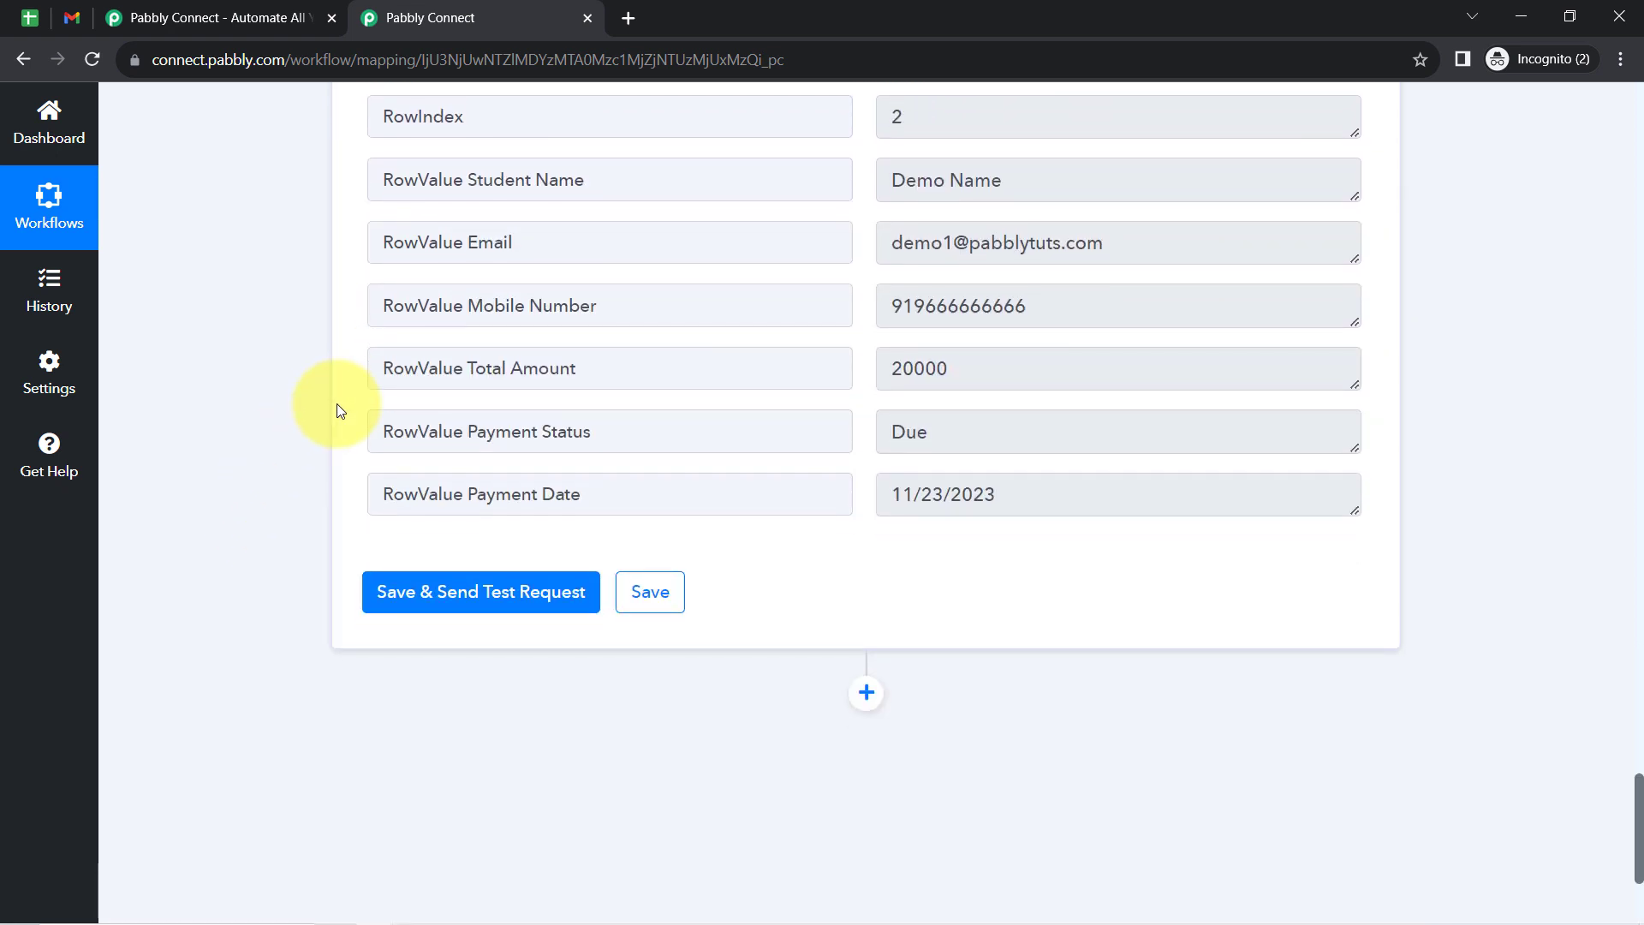
scroll(336, 403, "down", 2)
scroll(337, 403, "down", 2)
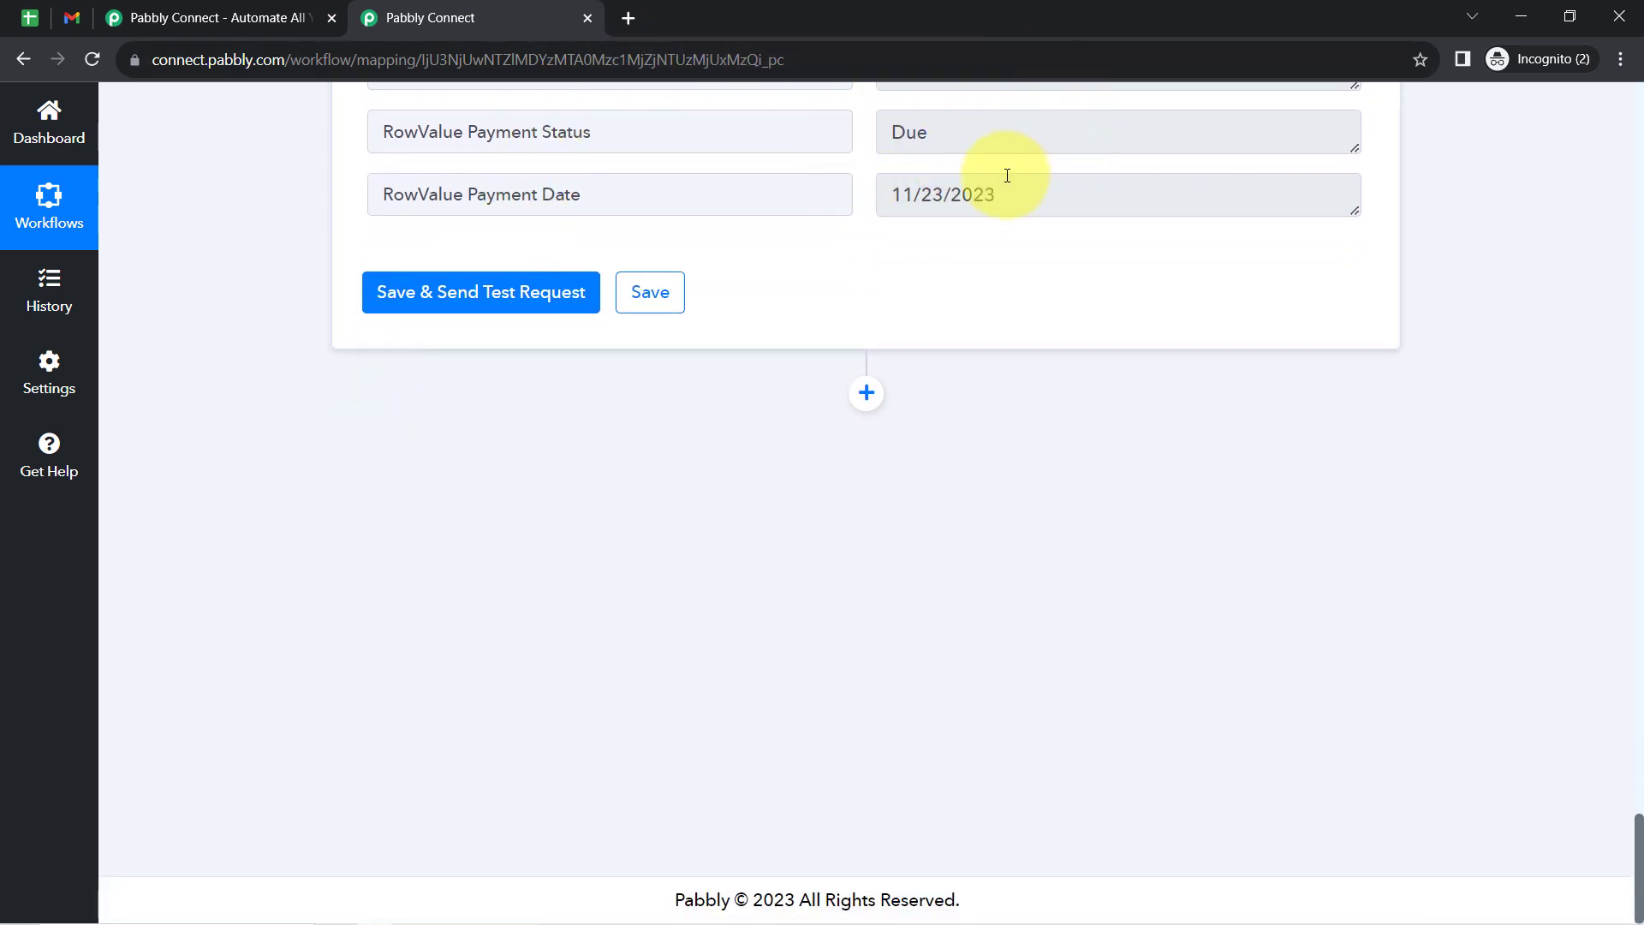
double_click(935, 143)
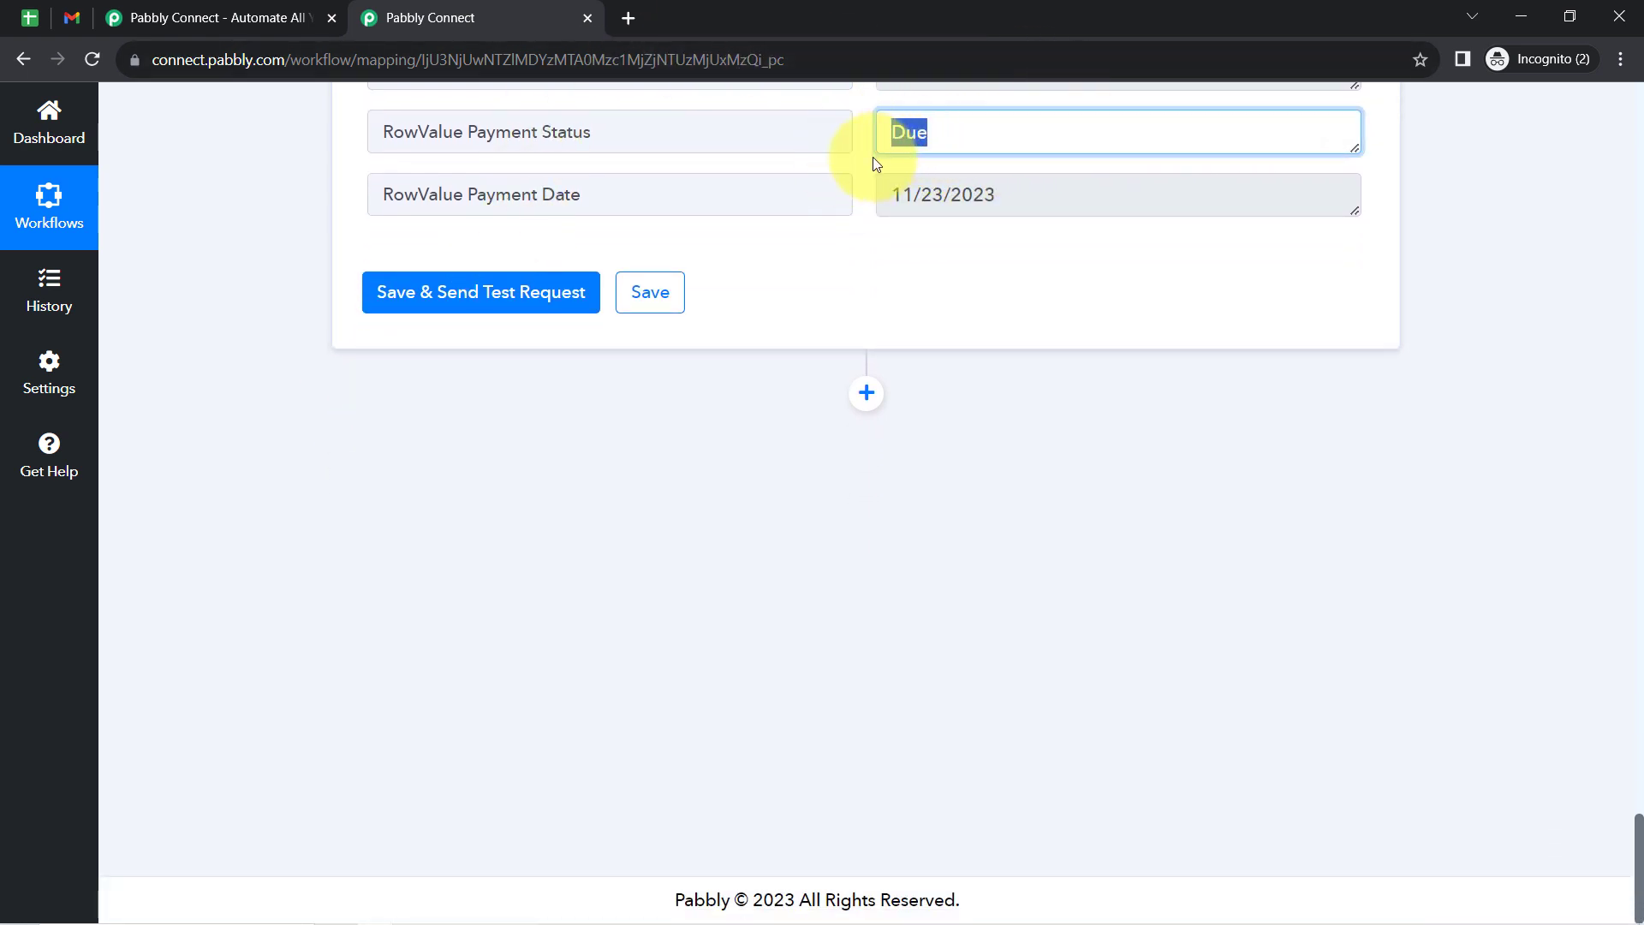
left_click_drag(1640, 856, 1640, 812)
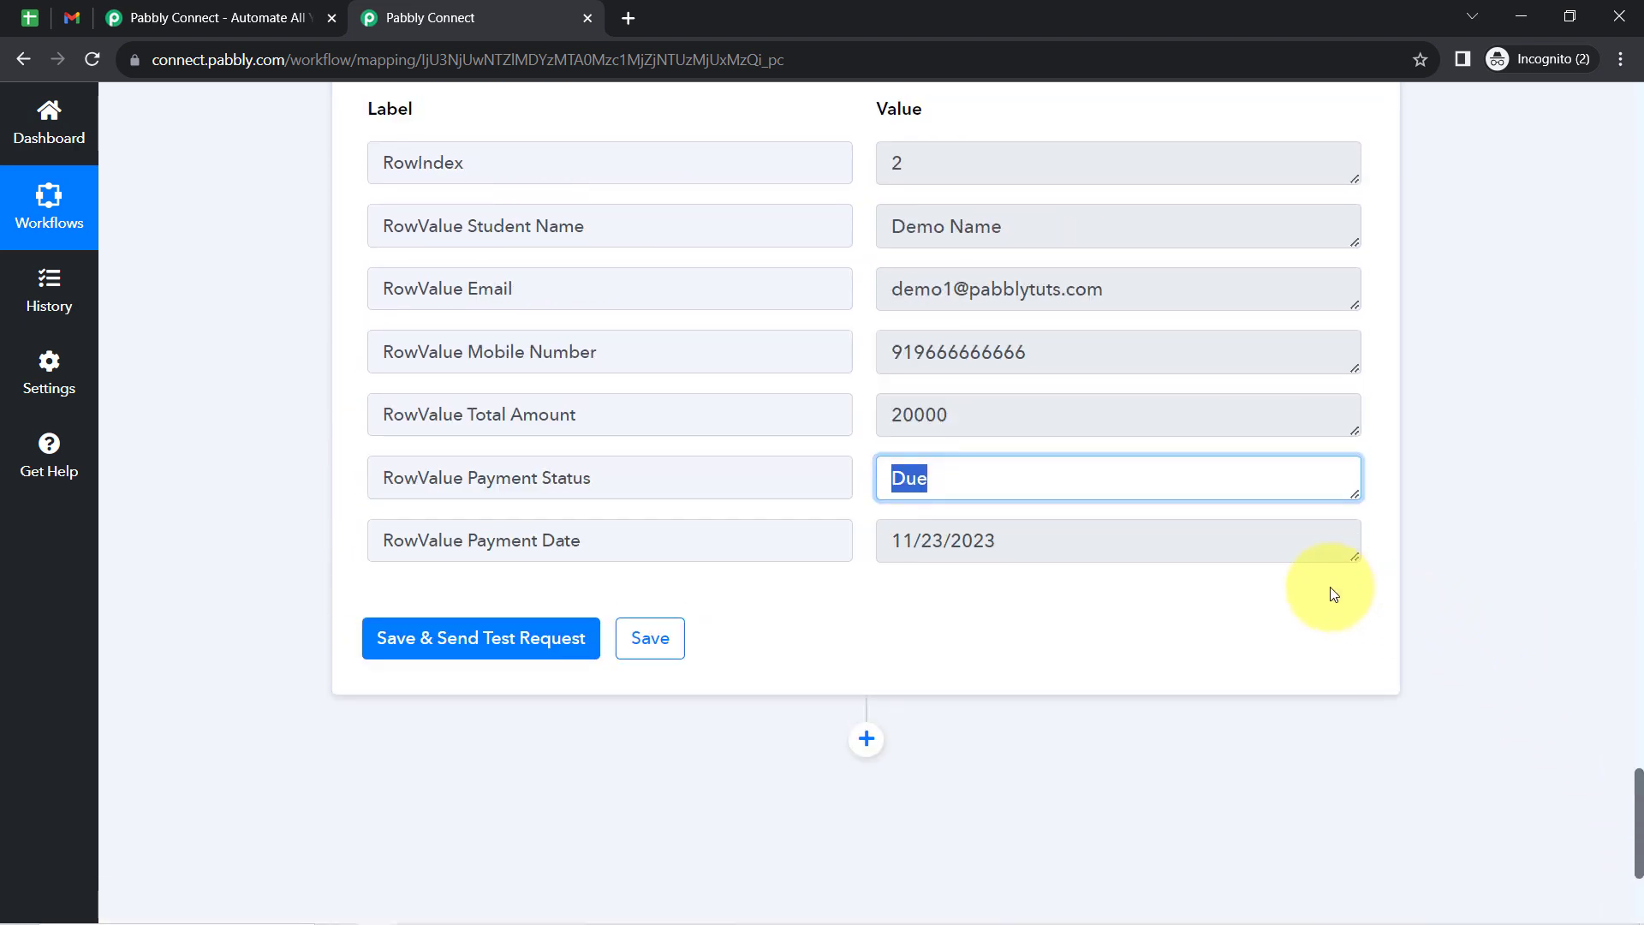
- Compare the Payment Status entries of the first two students in the billing spreadsheet and return to the workflow
left_click(30, 18)
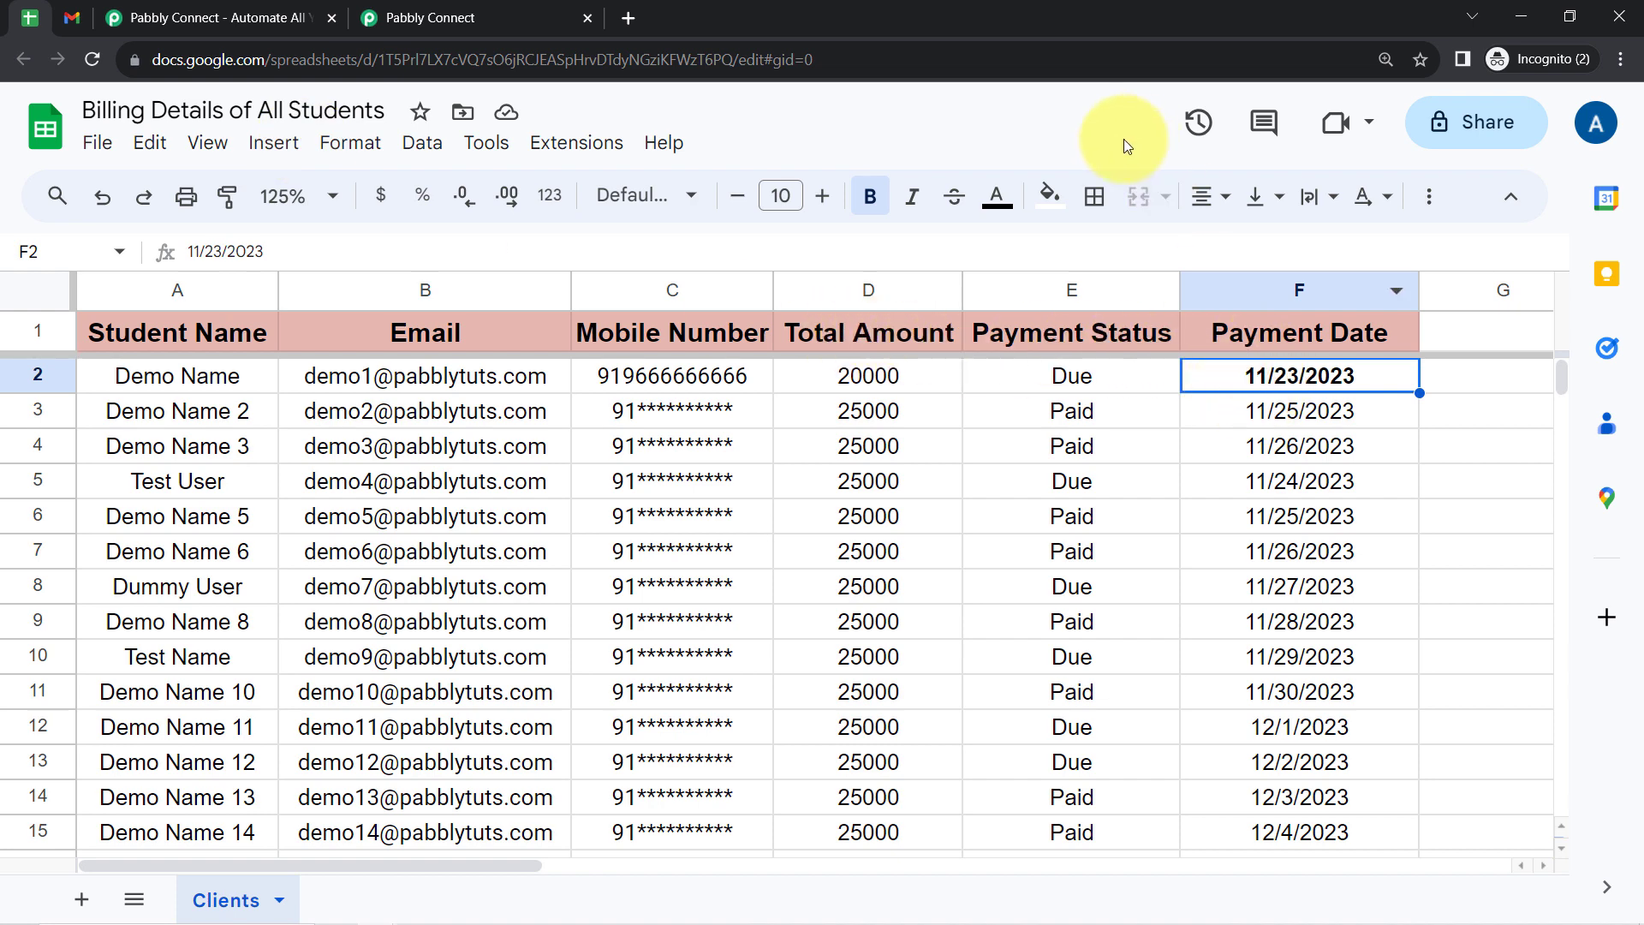
left_click(1039, 347)
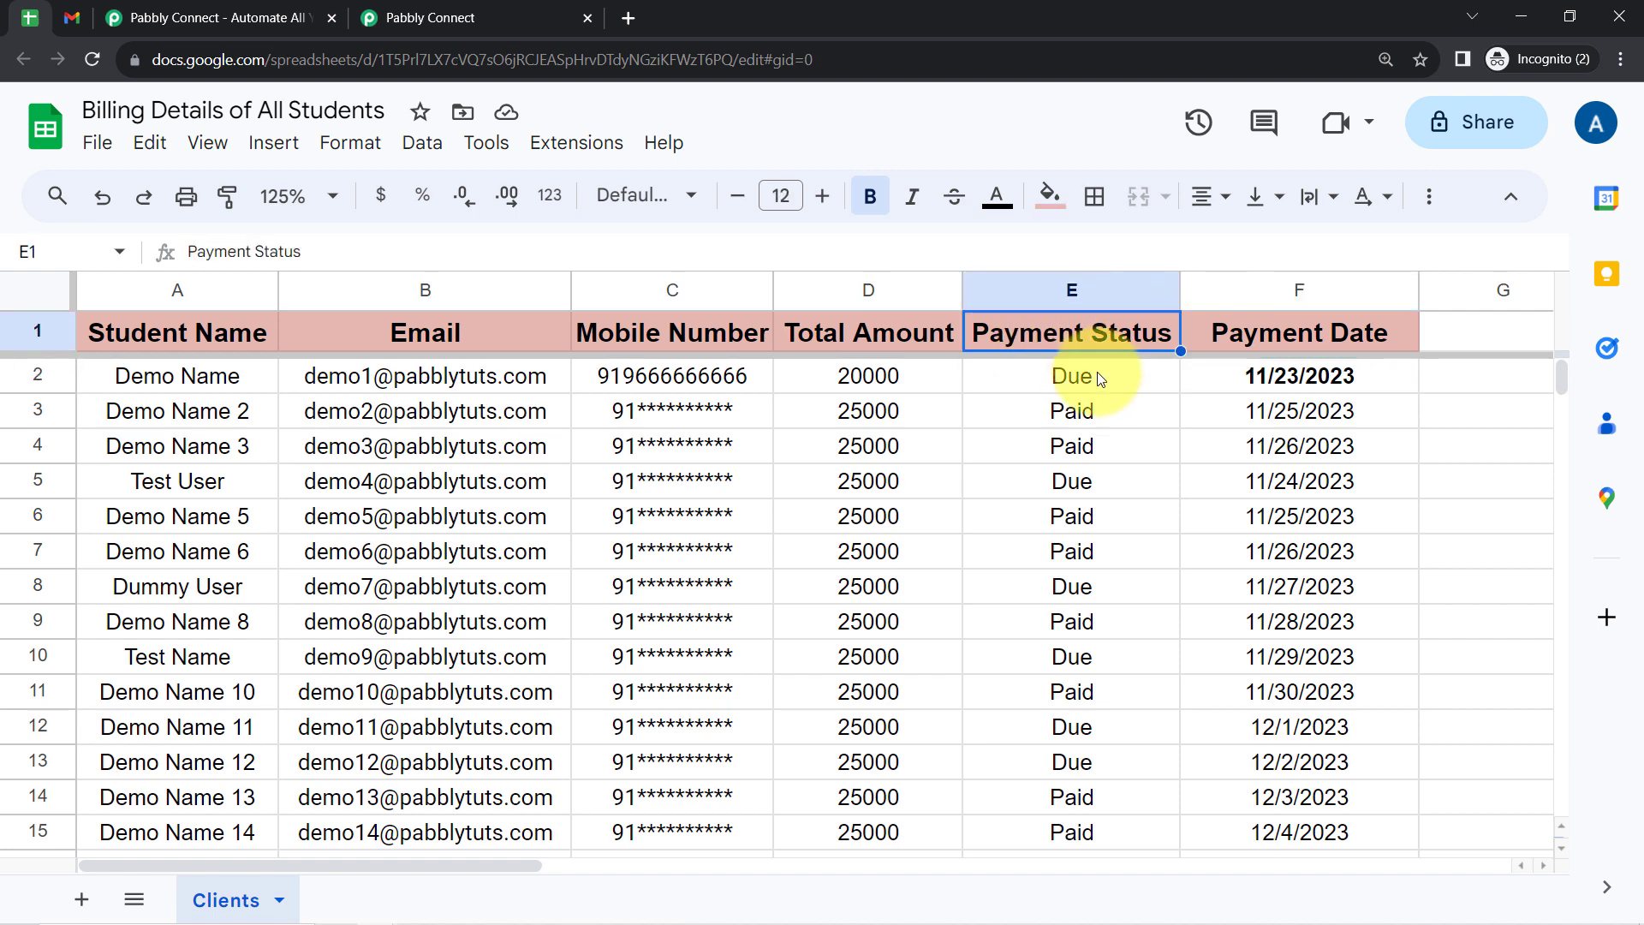
left_click(1079, 378)
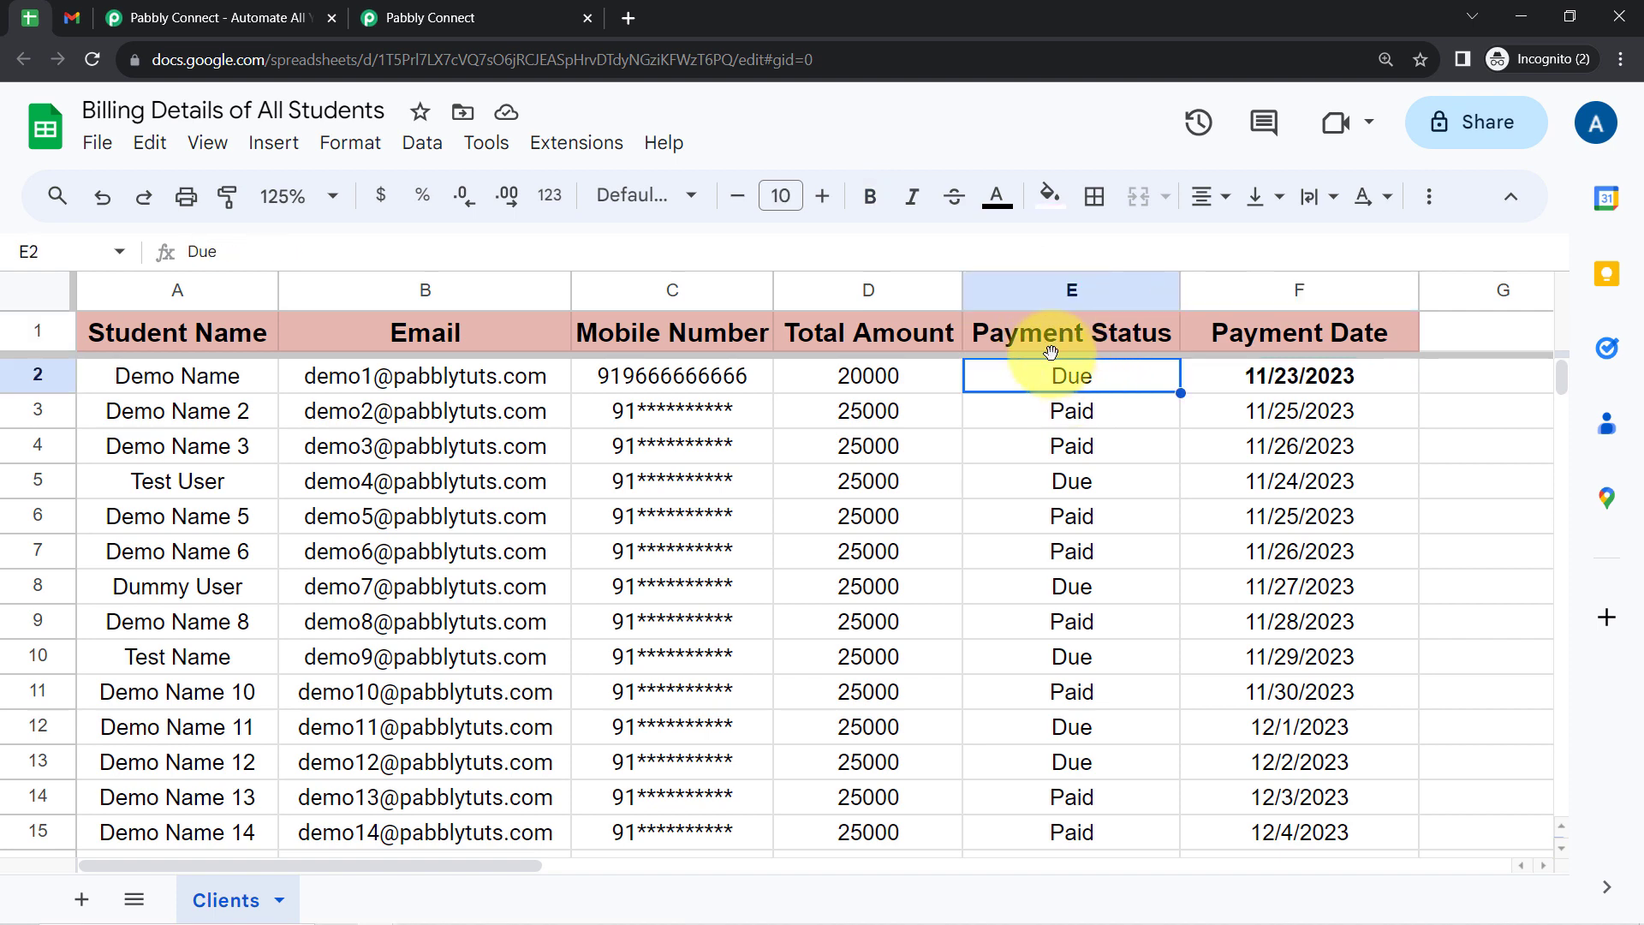
left_click(1081, 421)
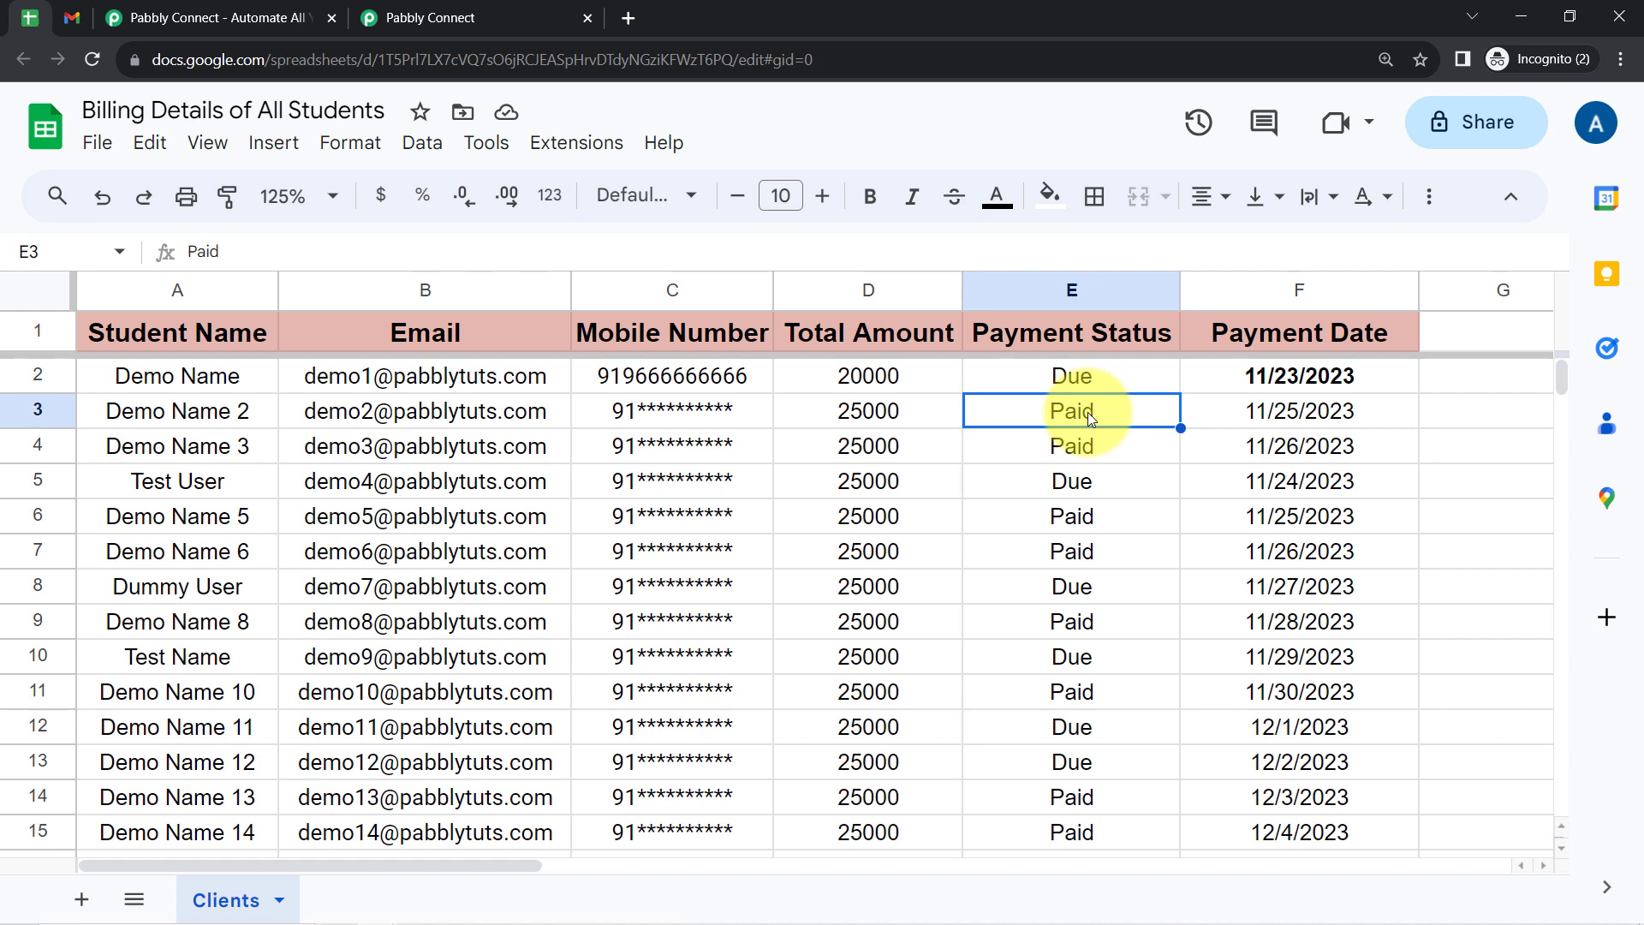
left_click(330, 412)
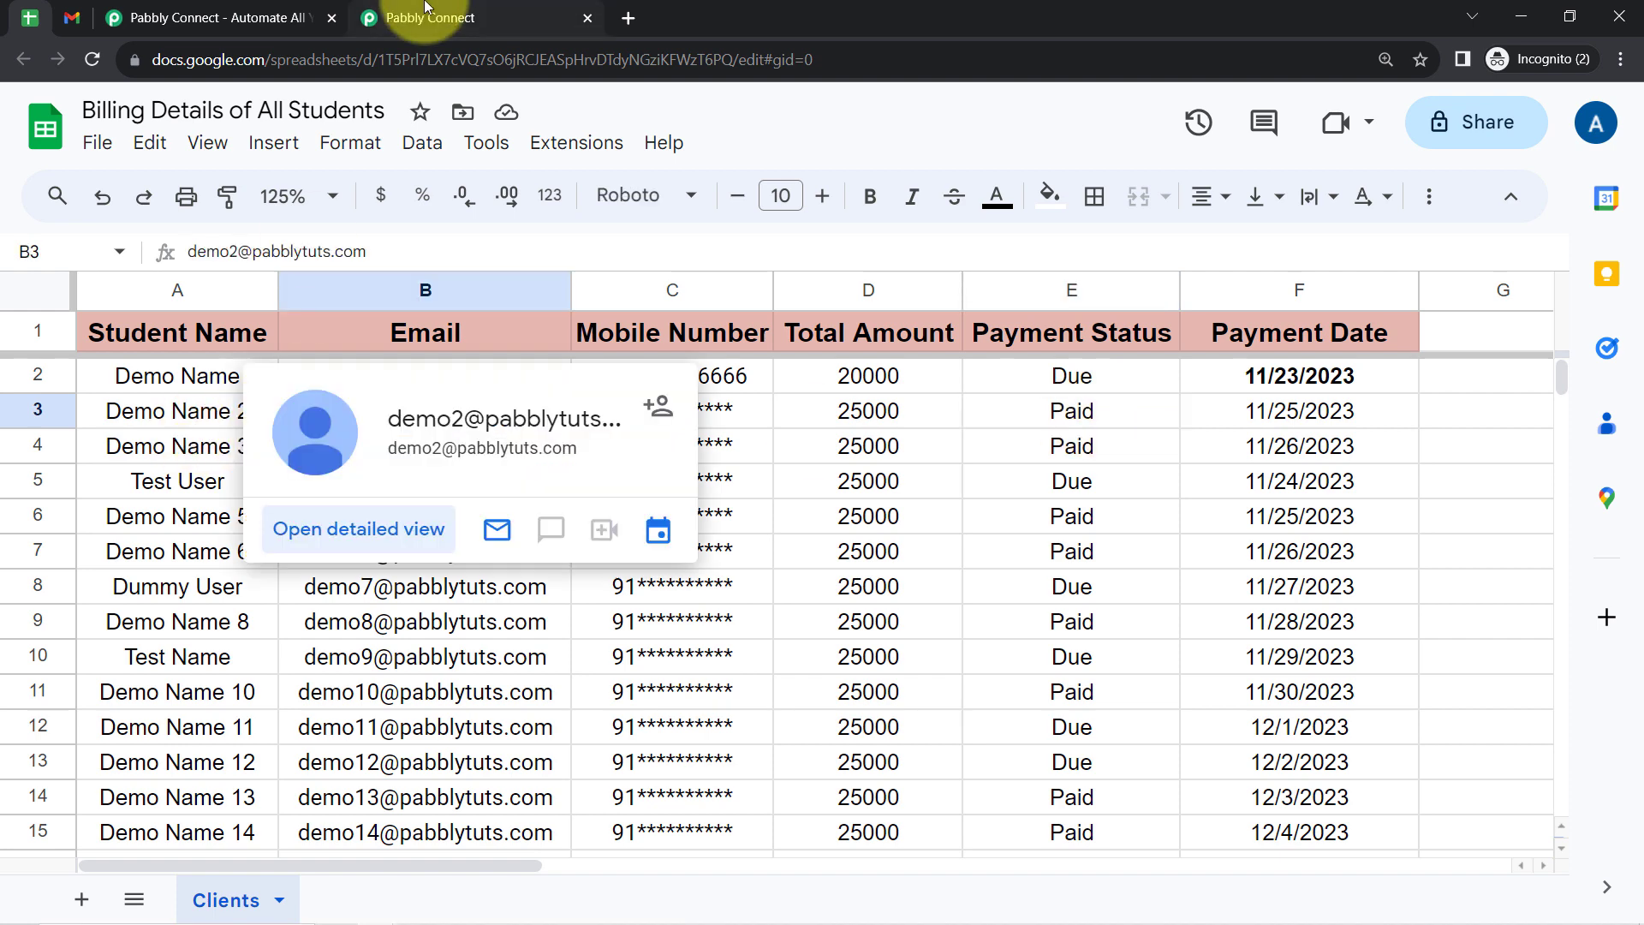
left_click(425, 12)
- Add a Filter by Pabbly action after the Iterator, set its event to Filter Values and connect it
left_click(1273, 624)
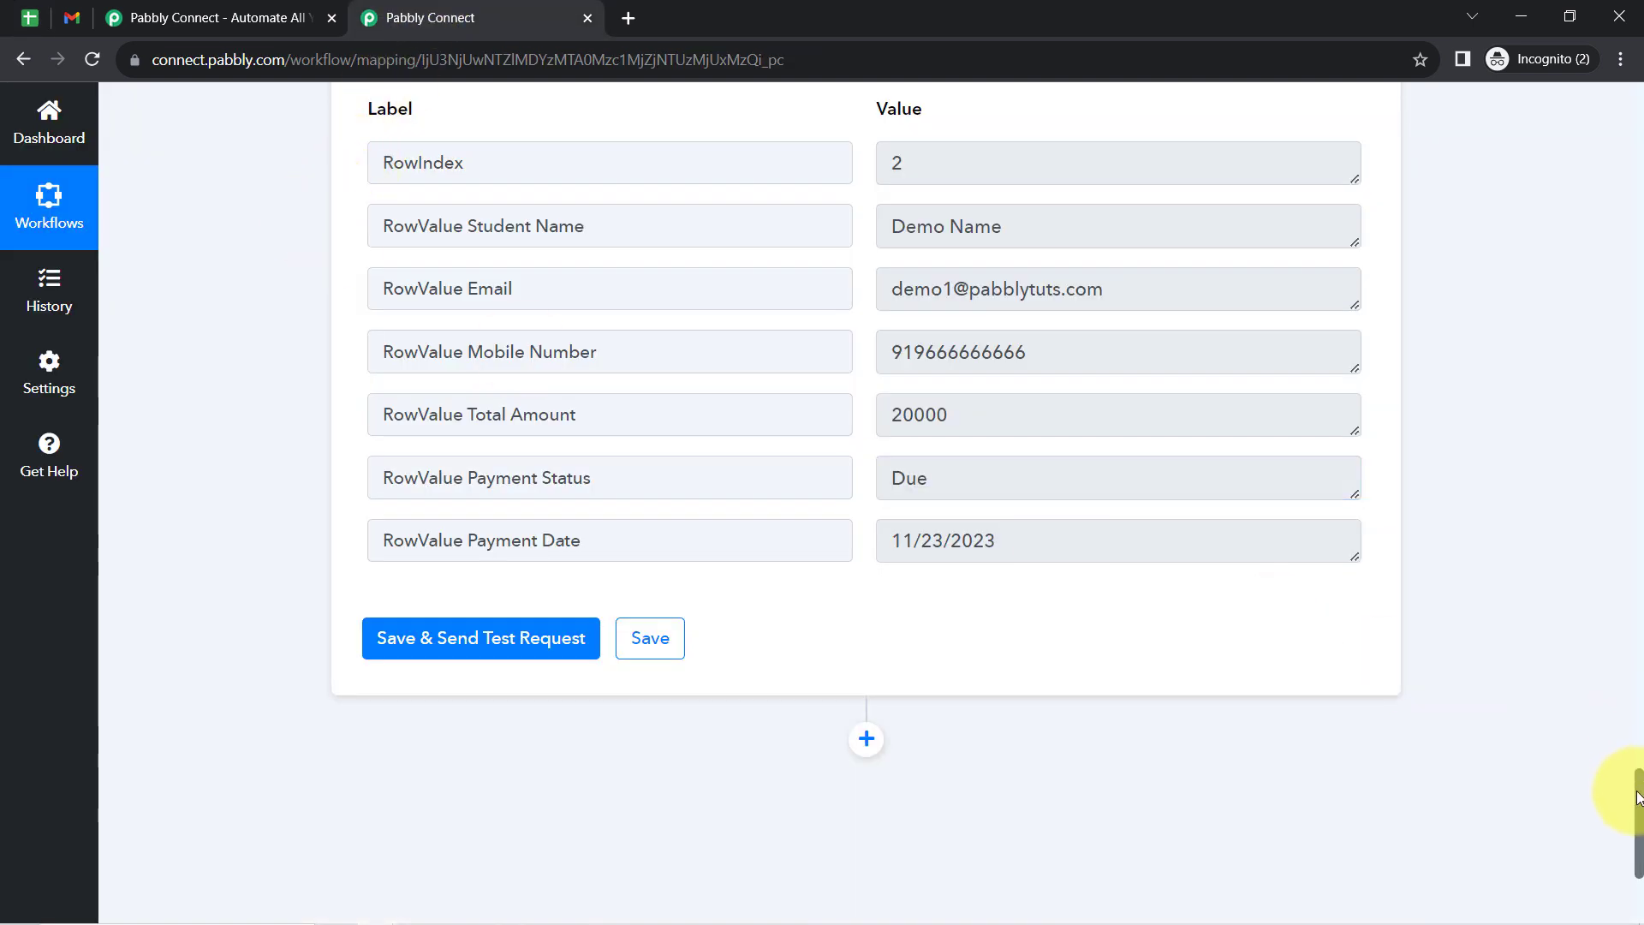
scroll(1637, 796, "down", 4)
left_click(864, 396)
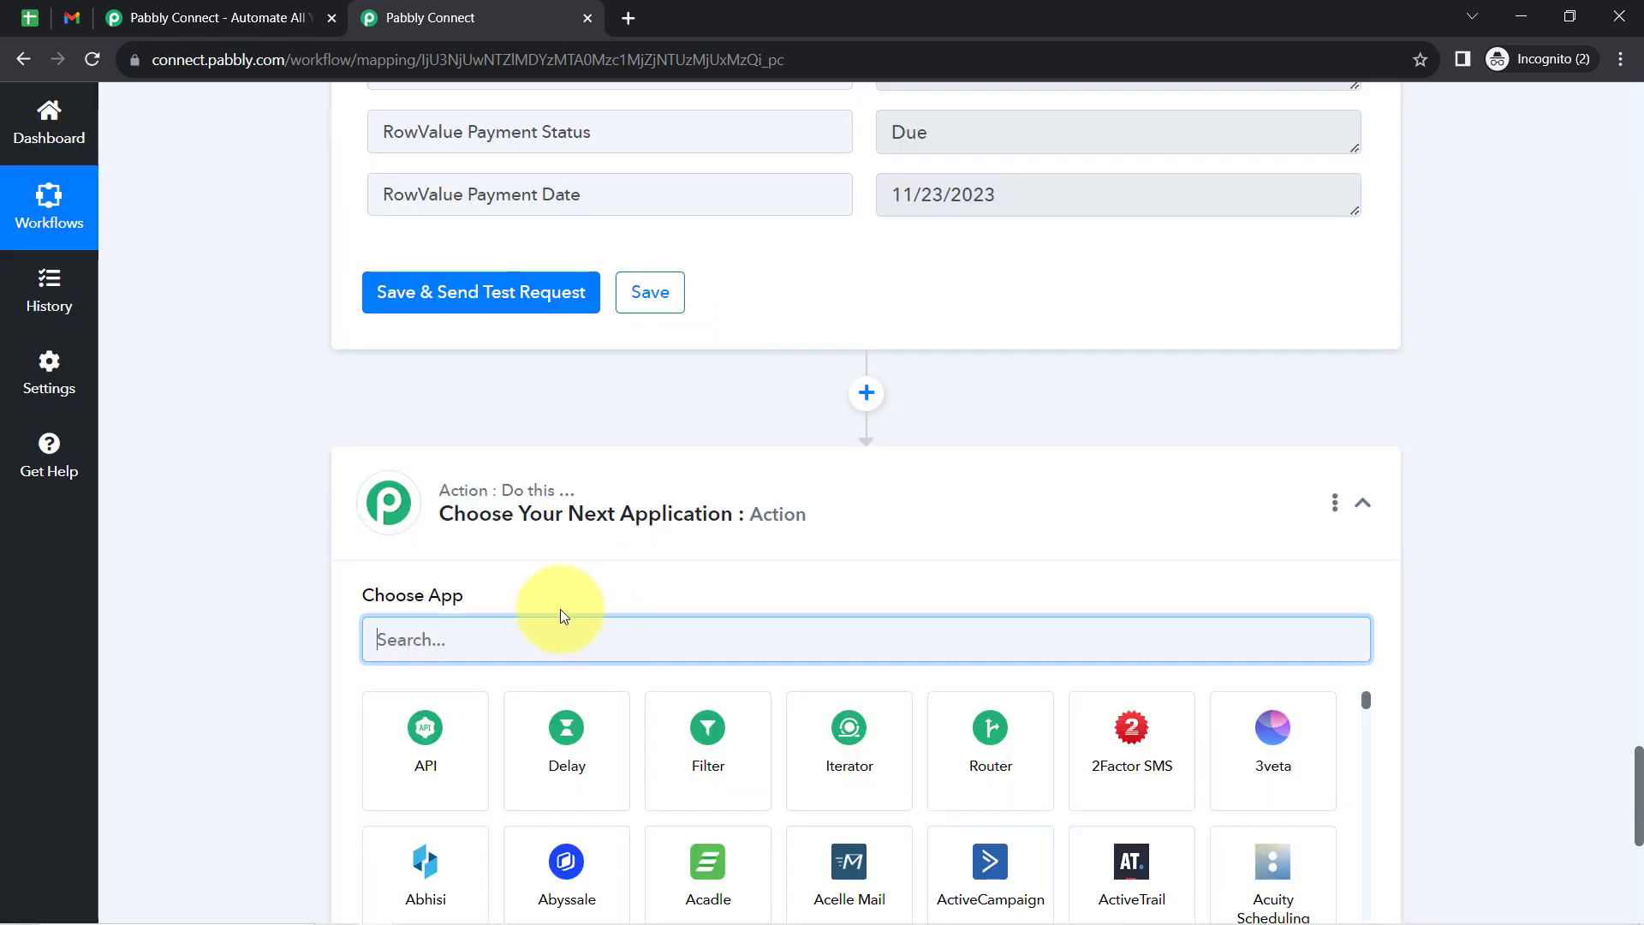
left_click(709, 754)
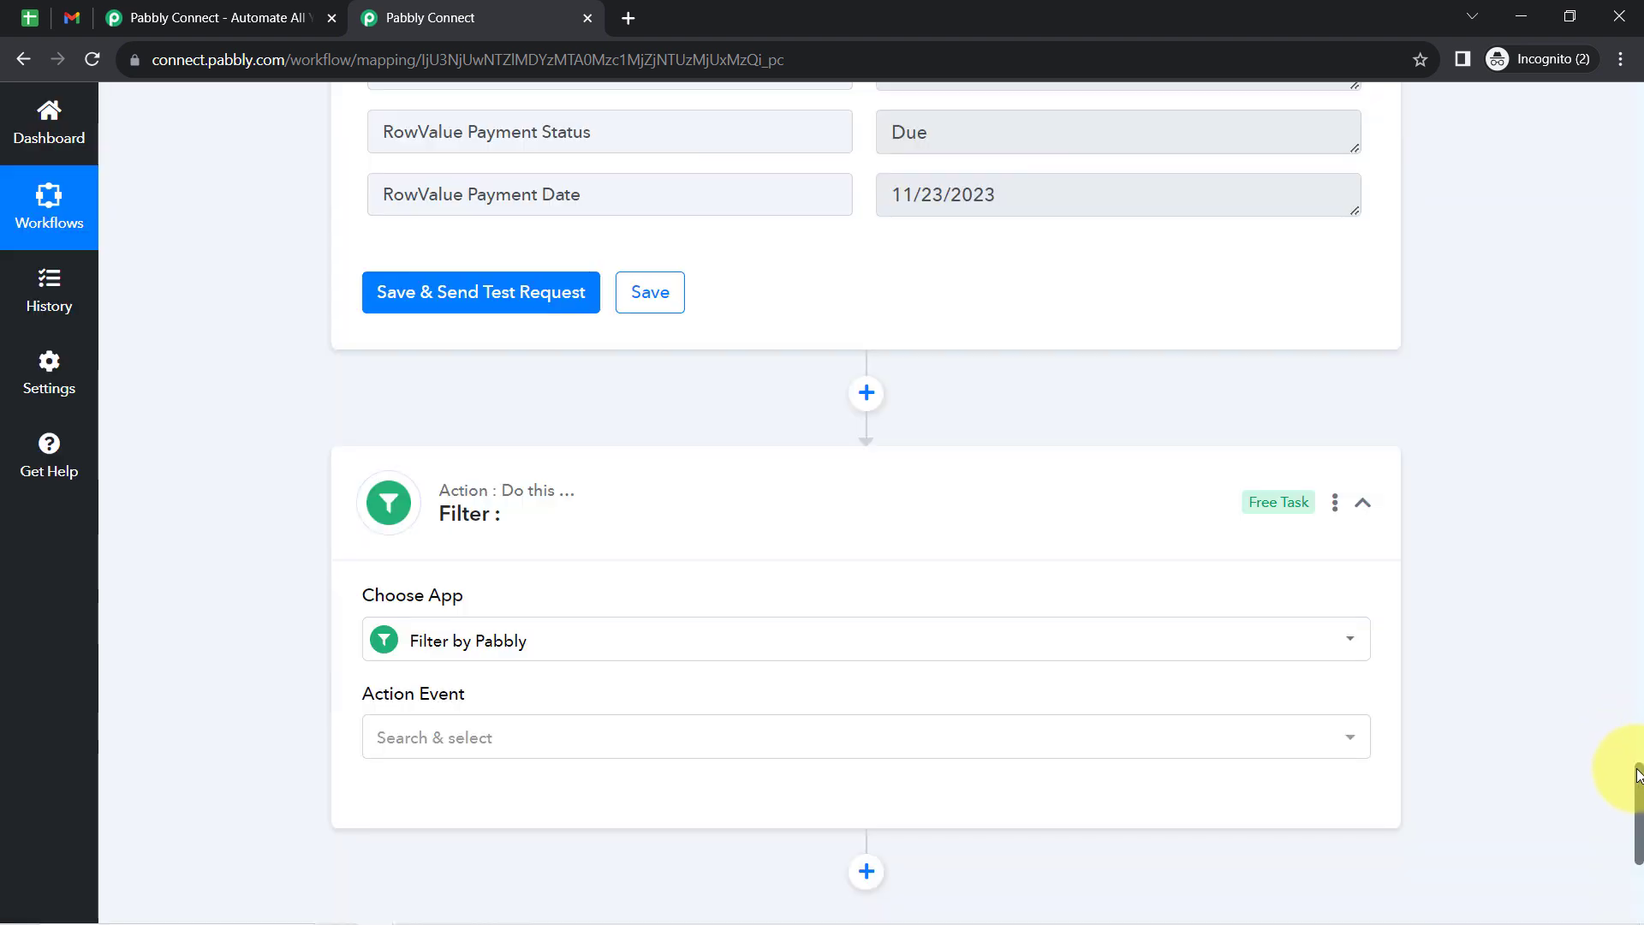
scroll(1637, 775, "down", 3)
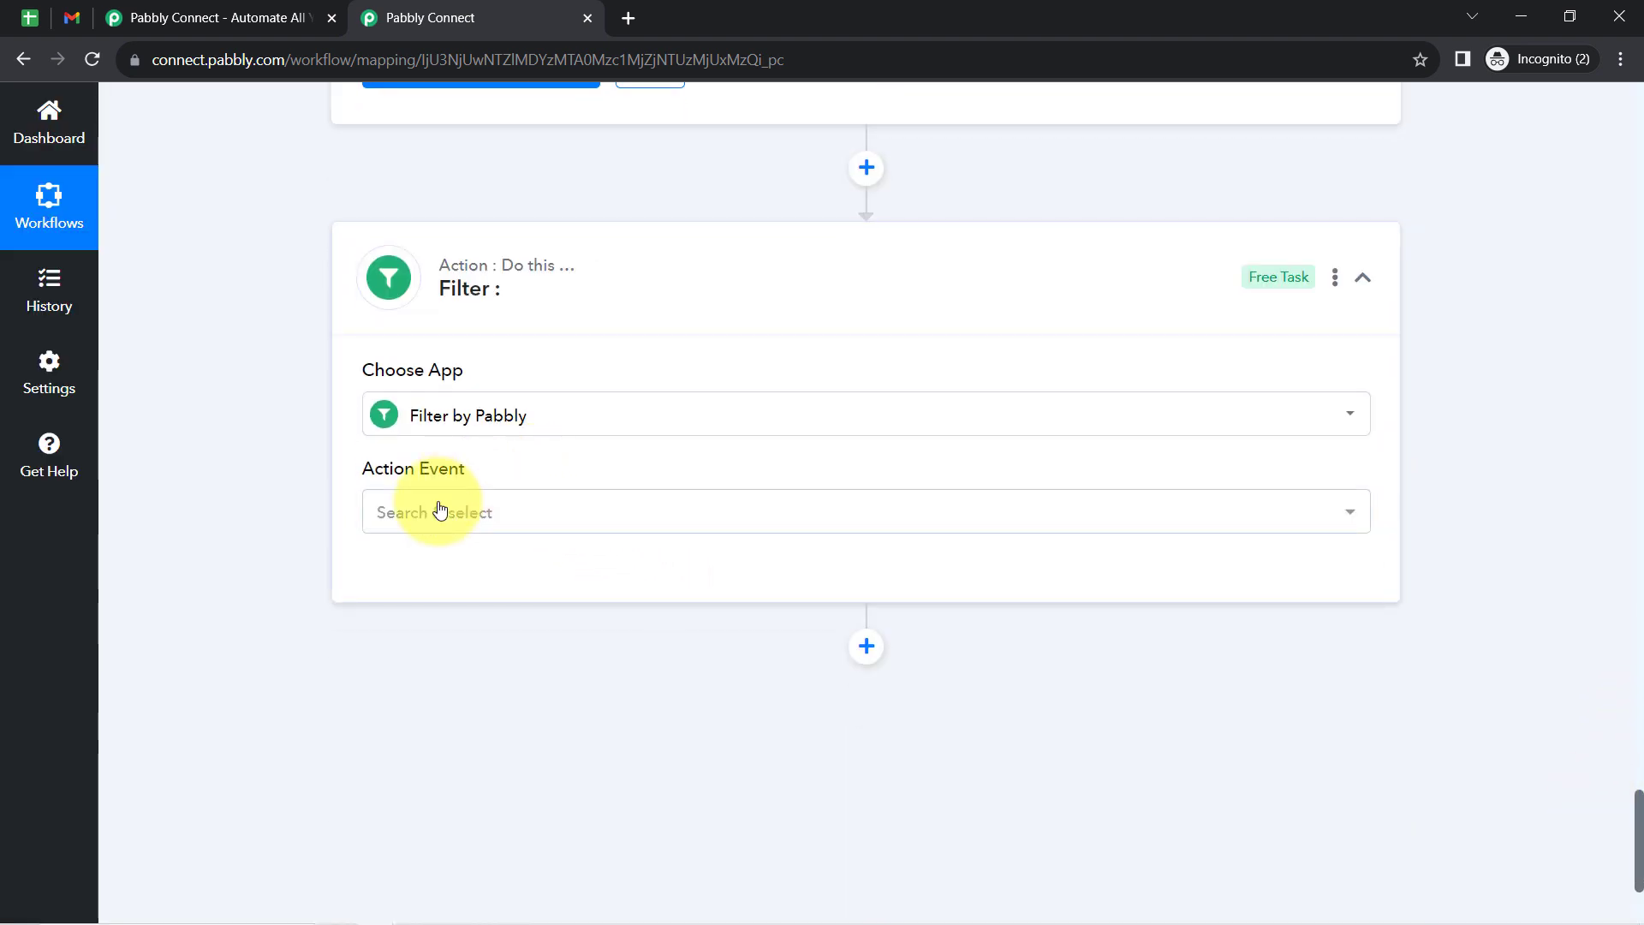
left_click(440, 511)
left_click(407, 642)
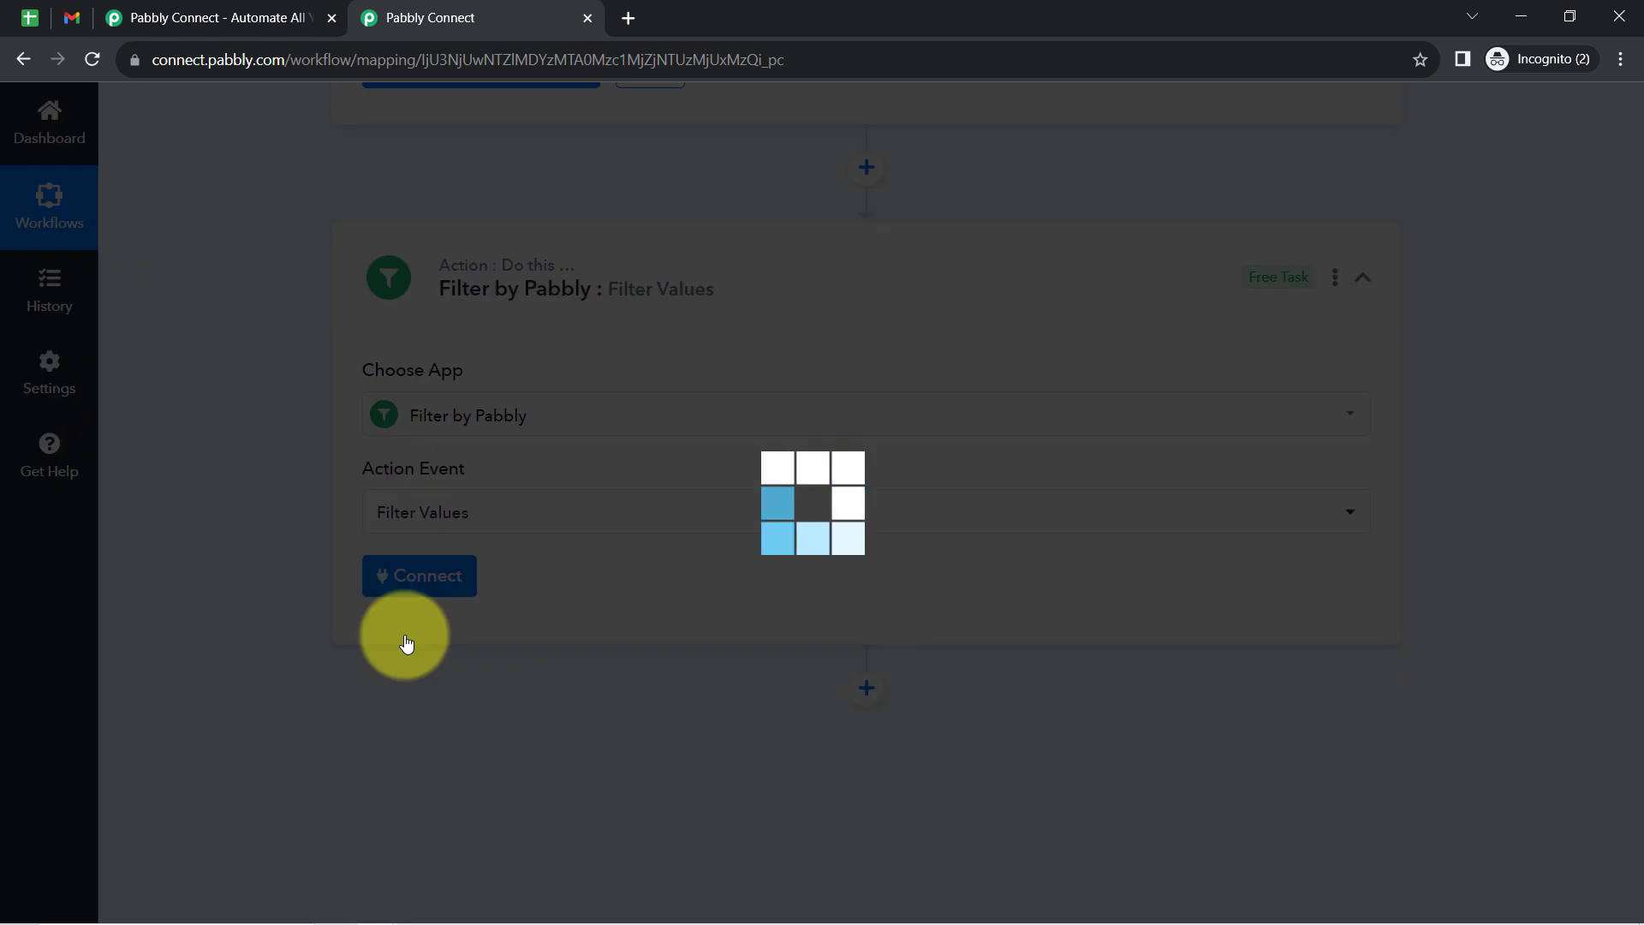
left_click(394, 573)
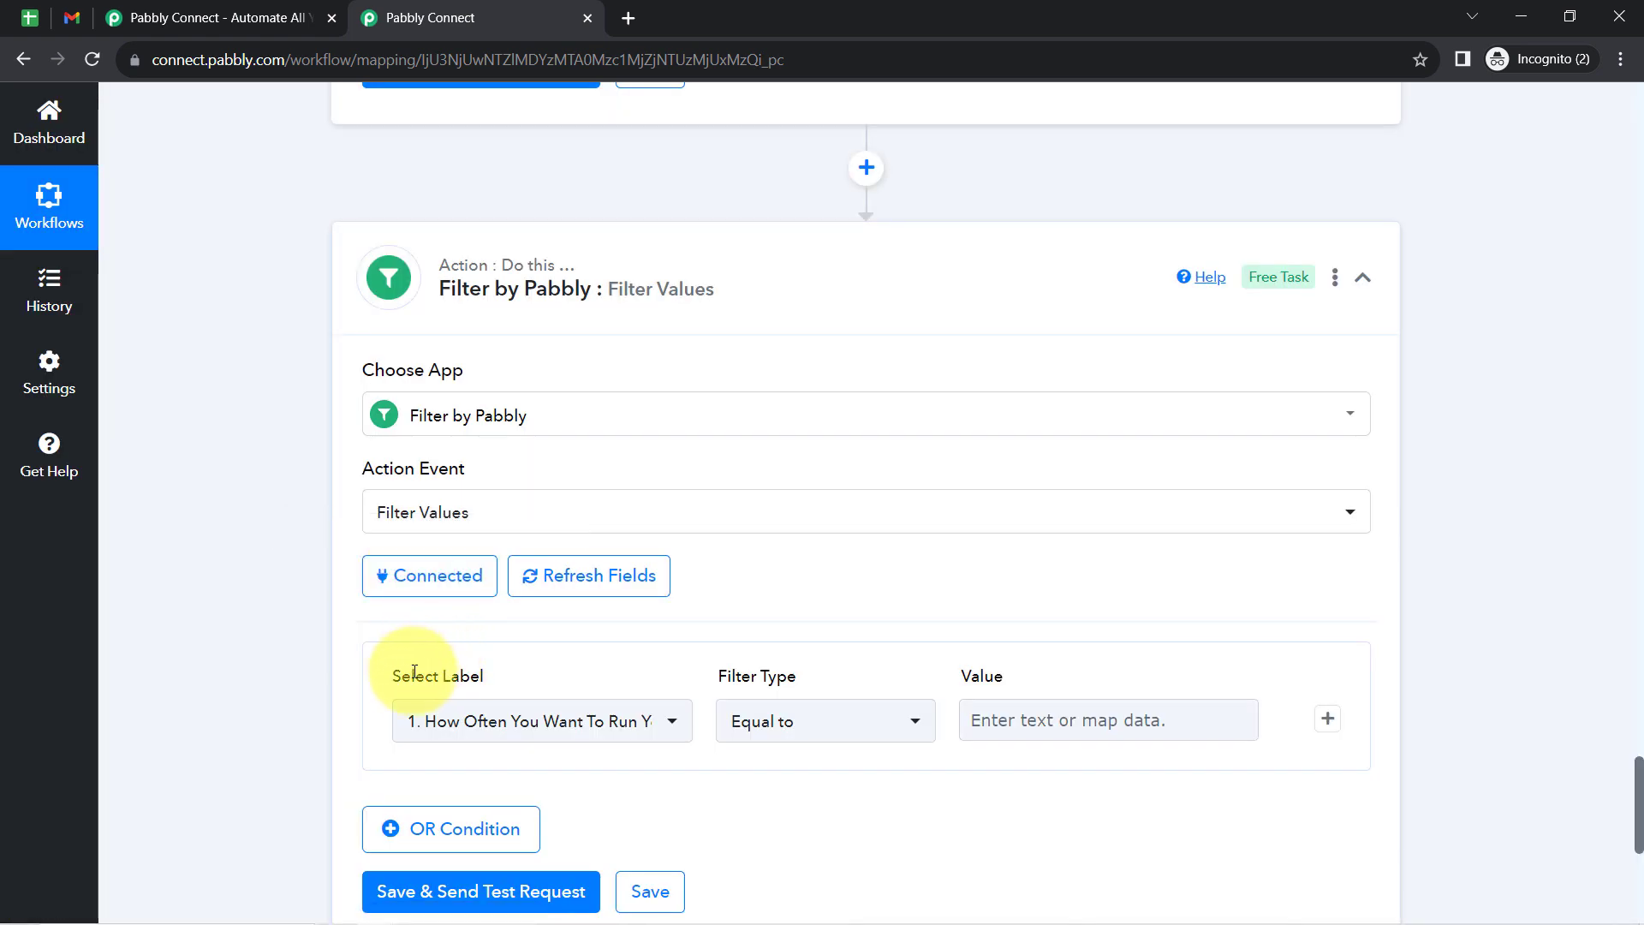
- Set the filter condition to the Iterator's RowValue Payment Status equal to Due, and save it with a test request
left_click_drag(415, 676, 1637, 692)
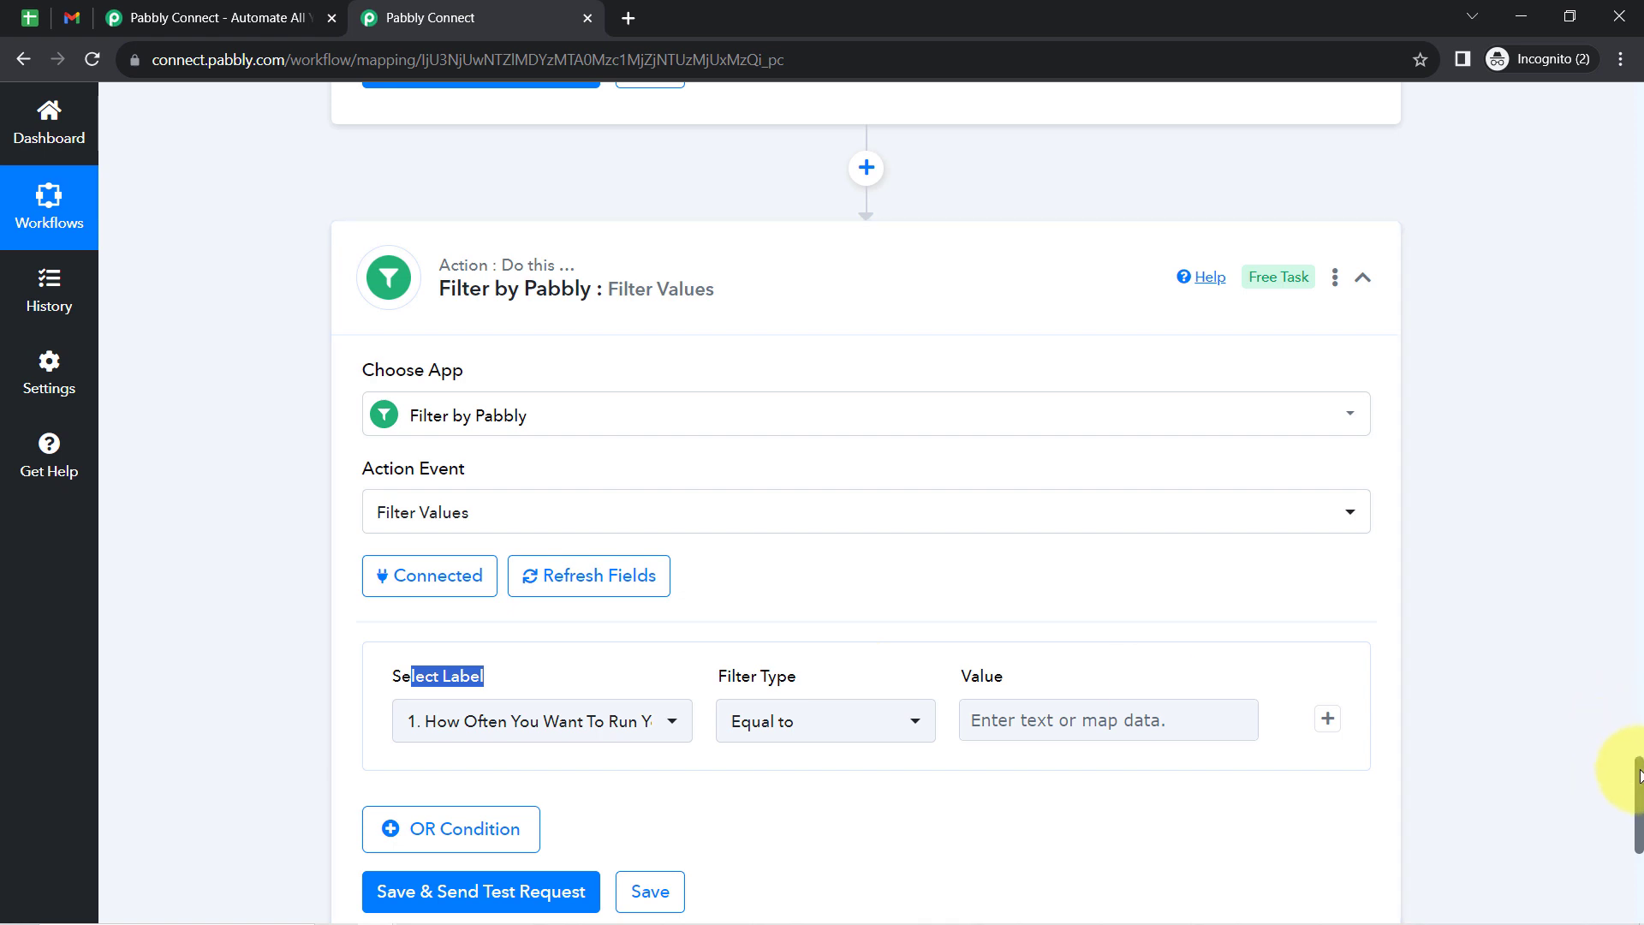
scroll(1638, 775, "down", 4)
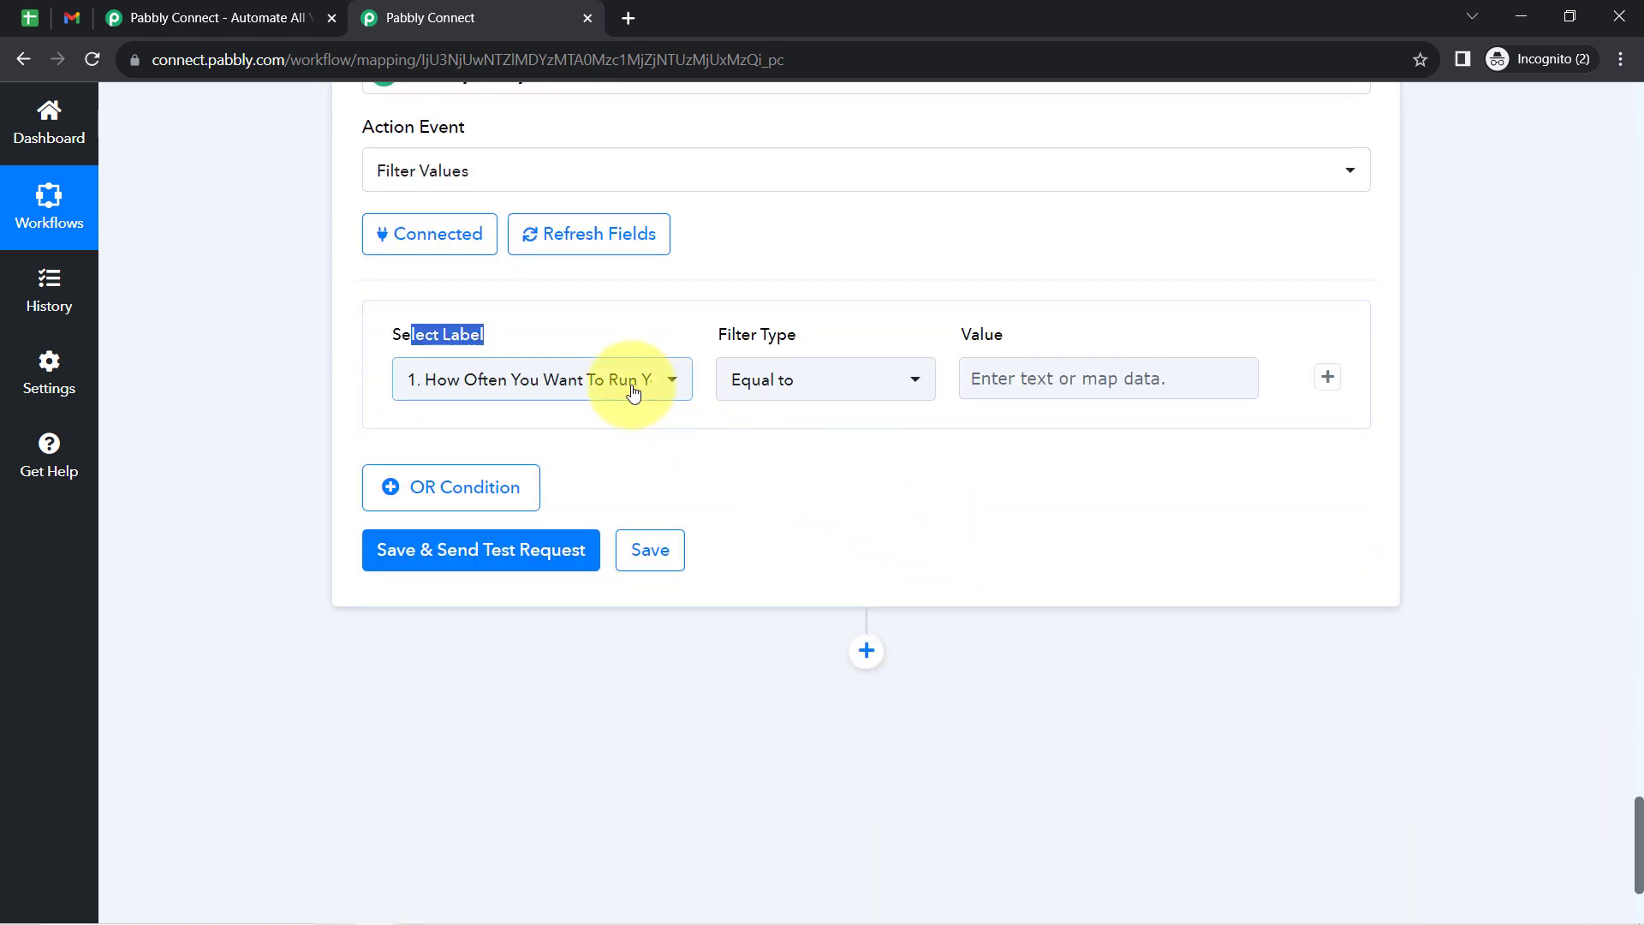
left_click(633, 390)
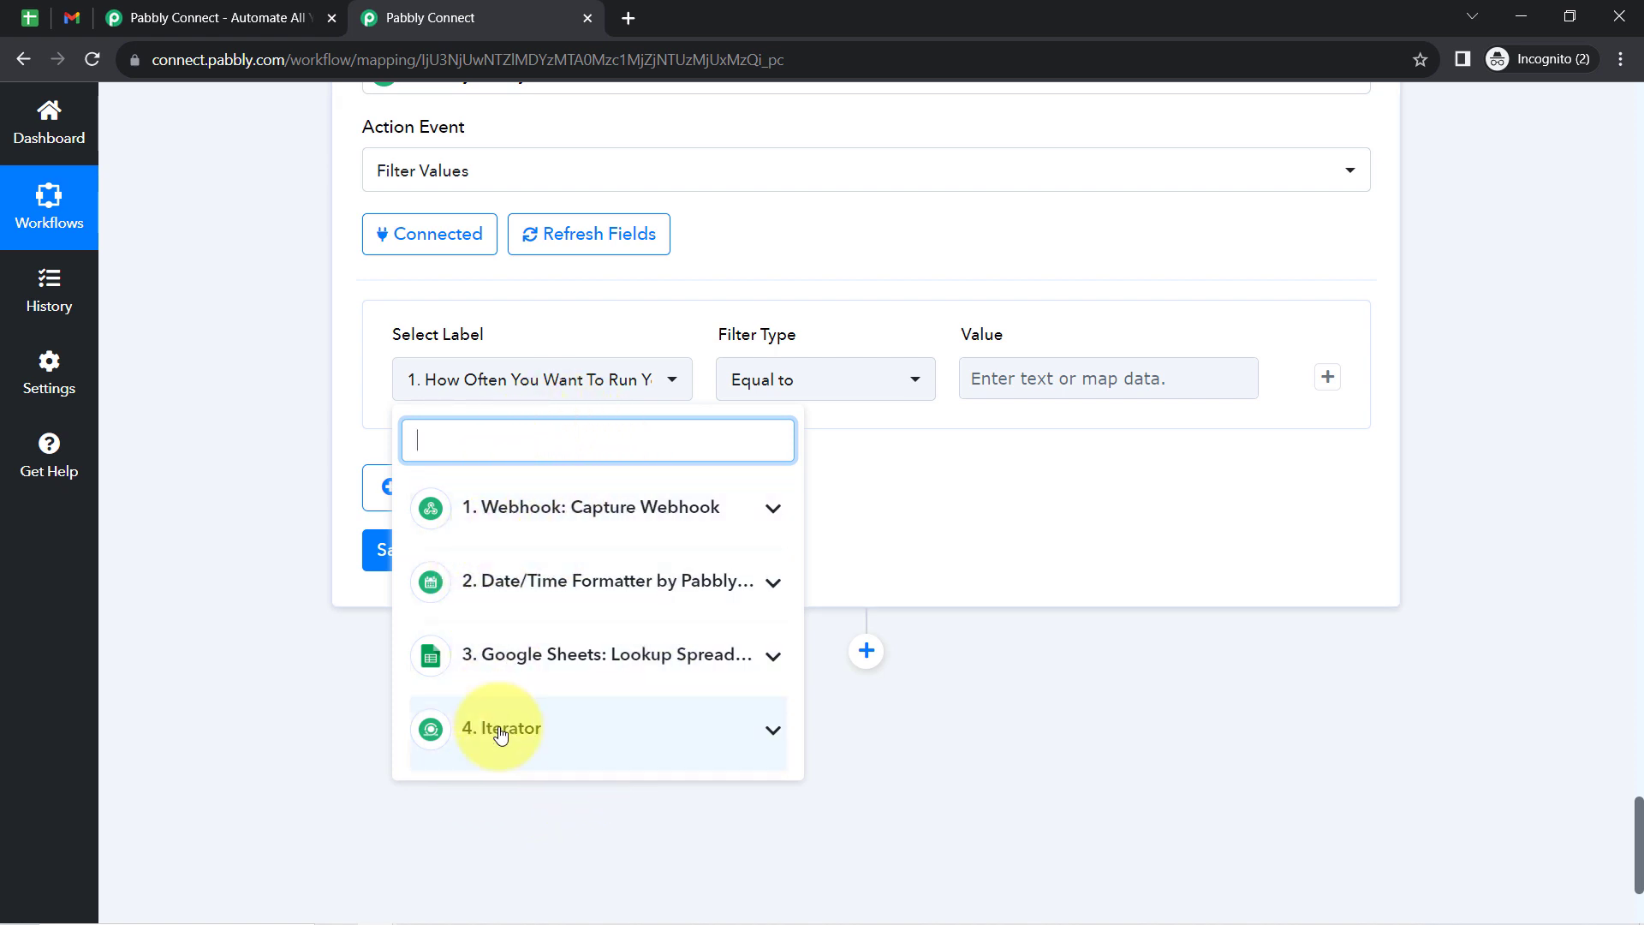
left_click(530, 741)
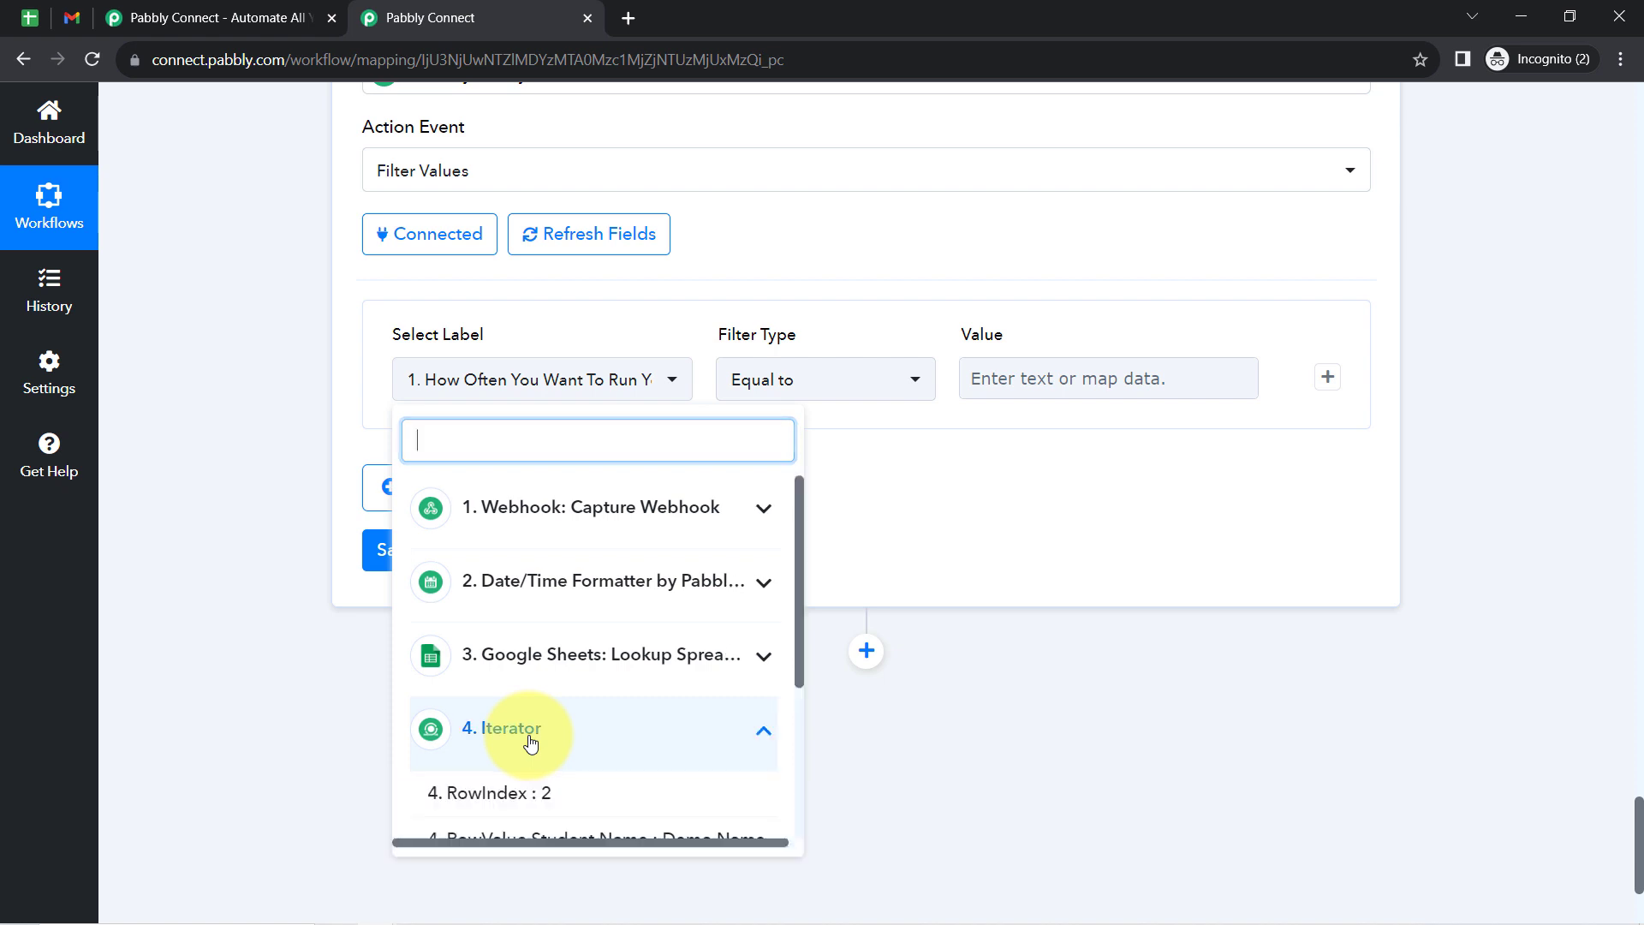
scroll(787, 625, "down", 3)
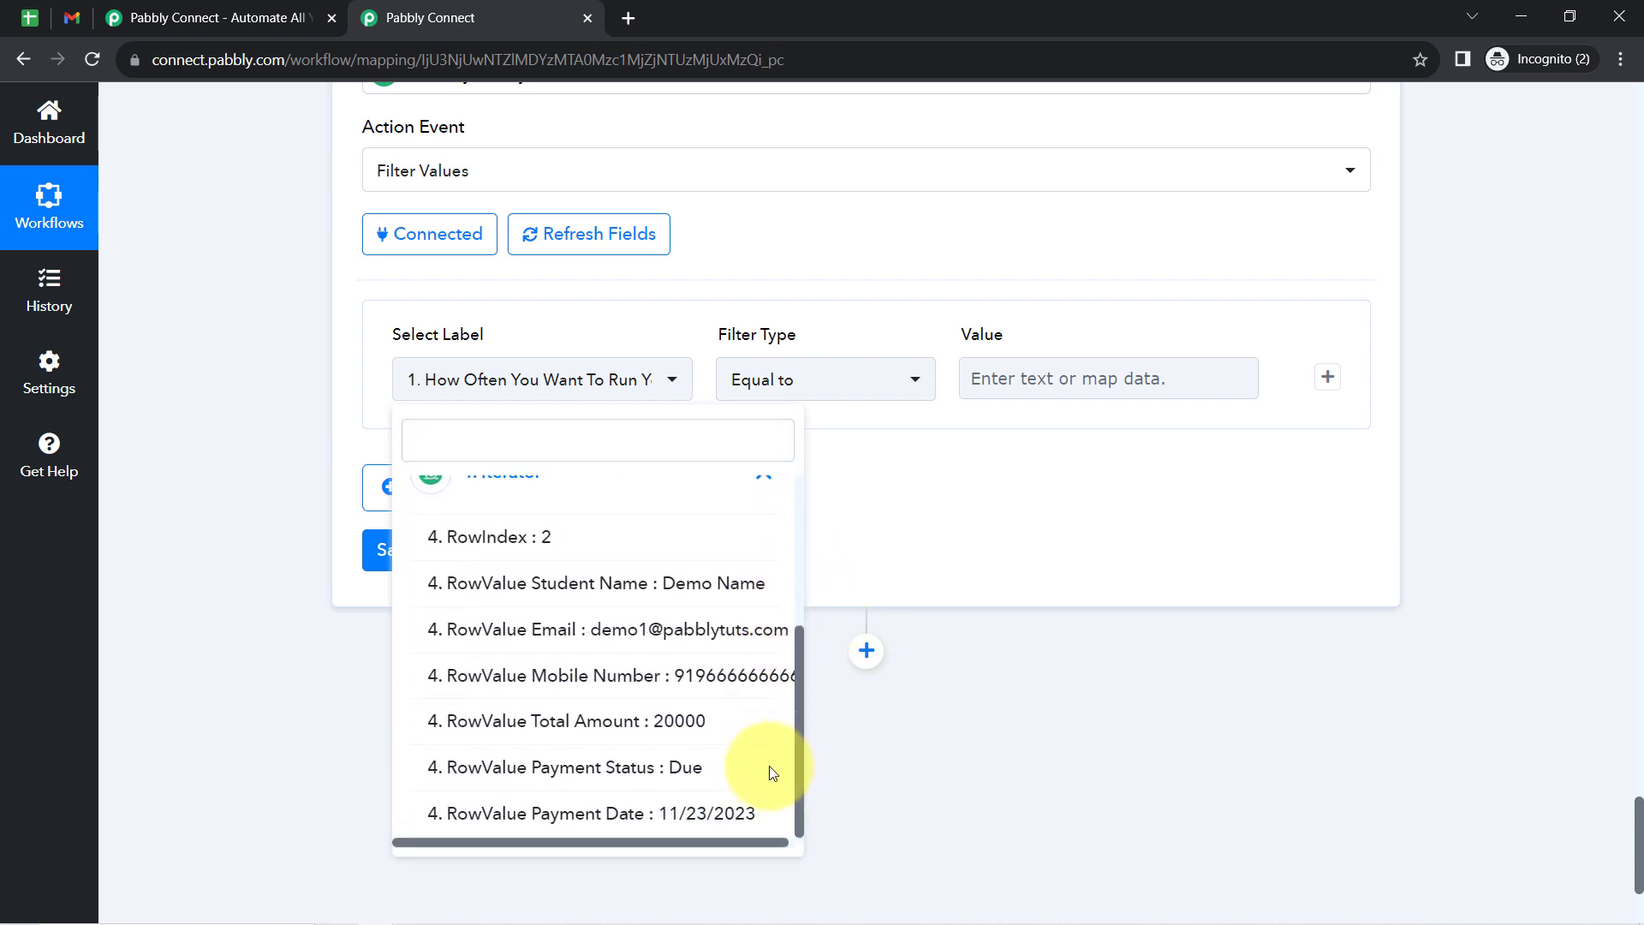
left_click(589, 774)
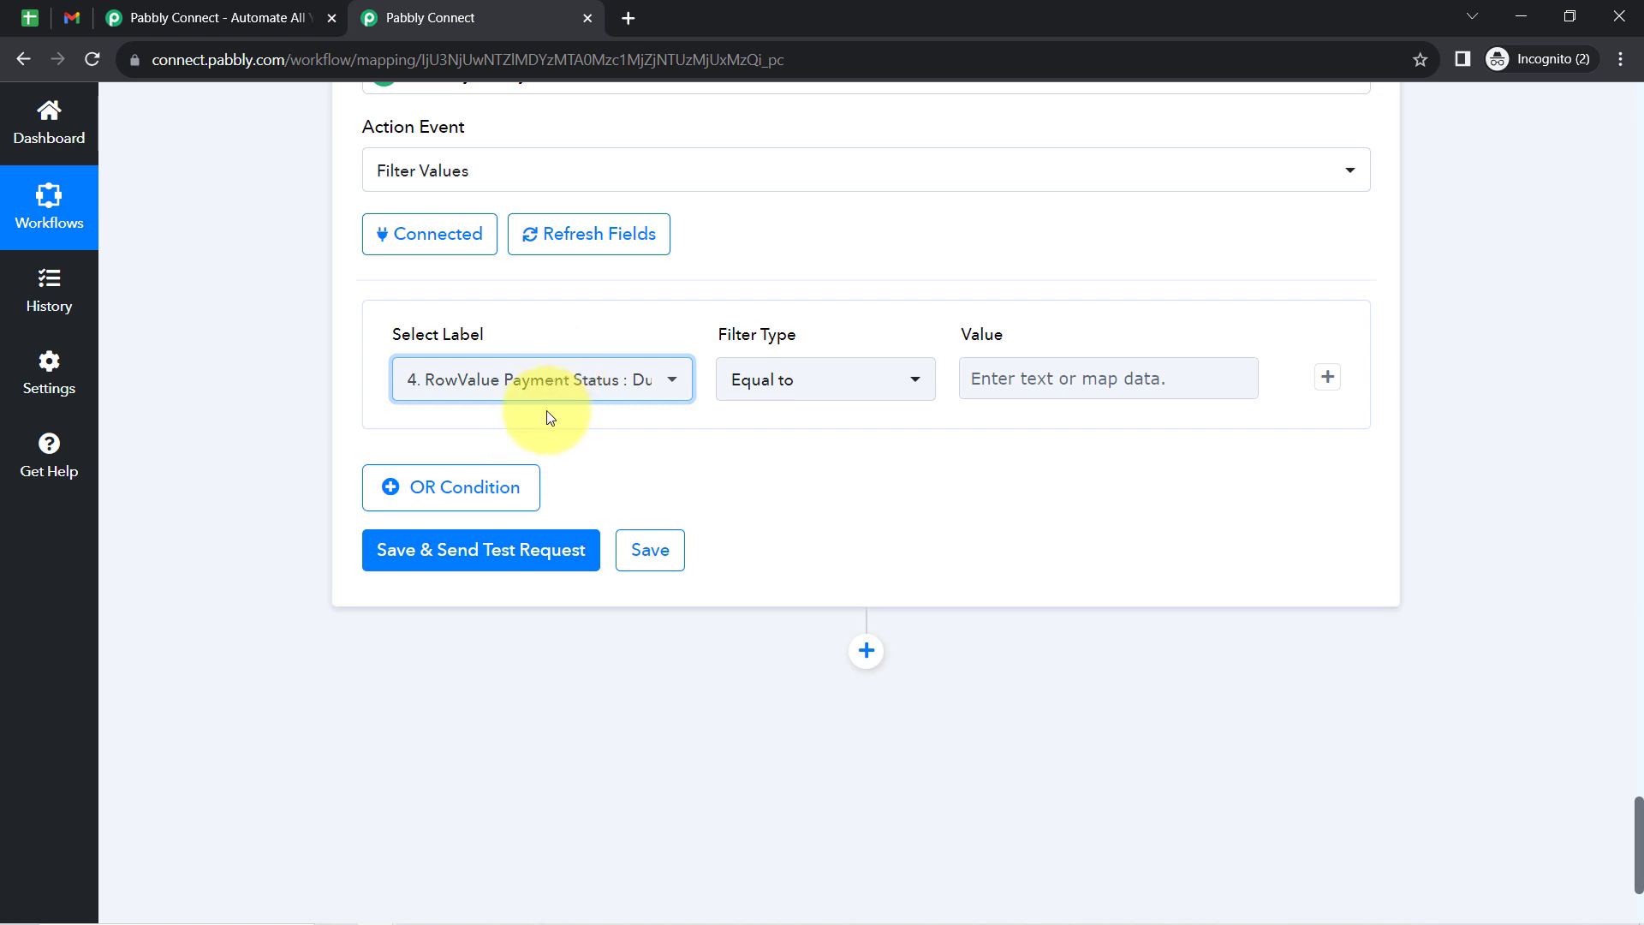
left_click(1030, 374)
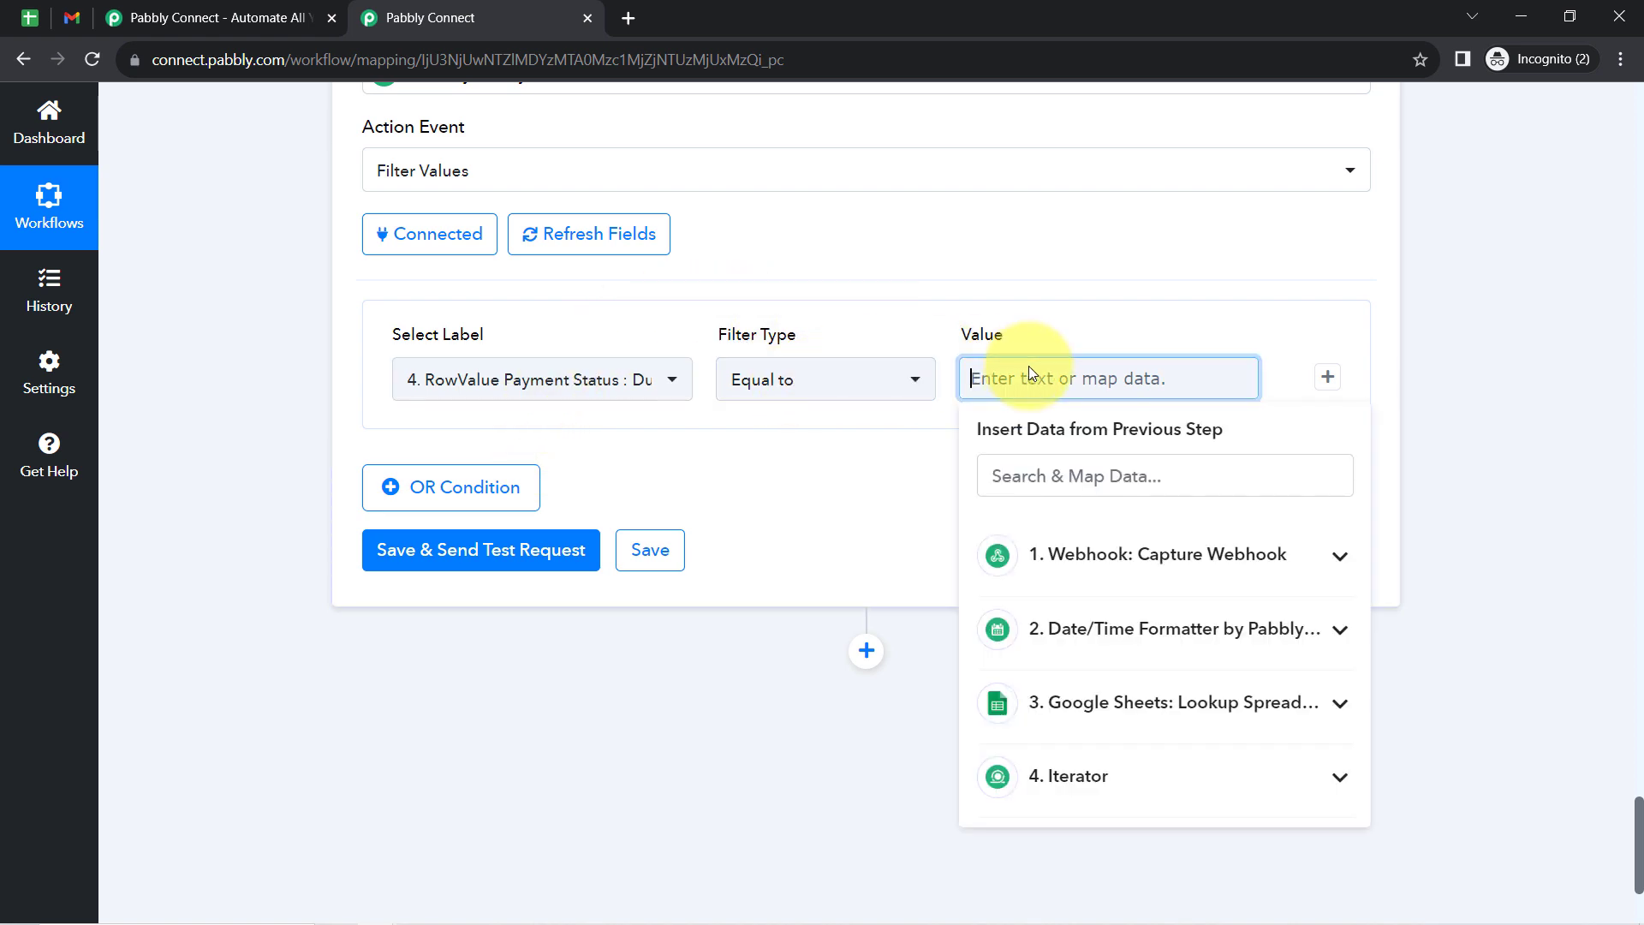
type("Due")
left_click(279, 438)
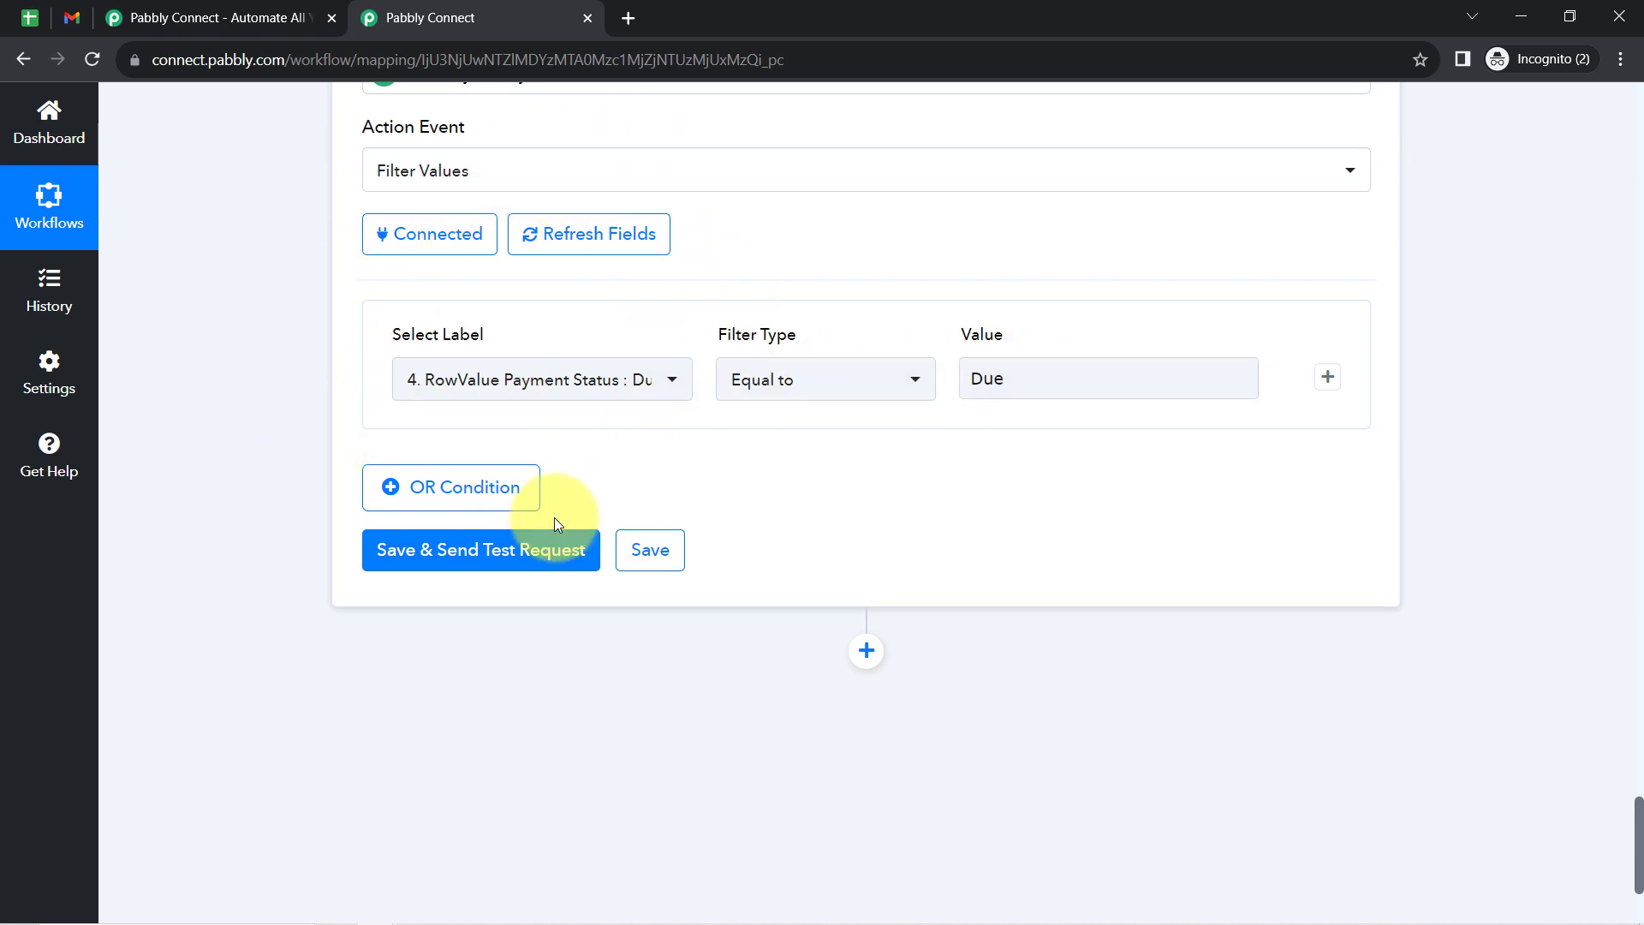
left_click(416, 551)
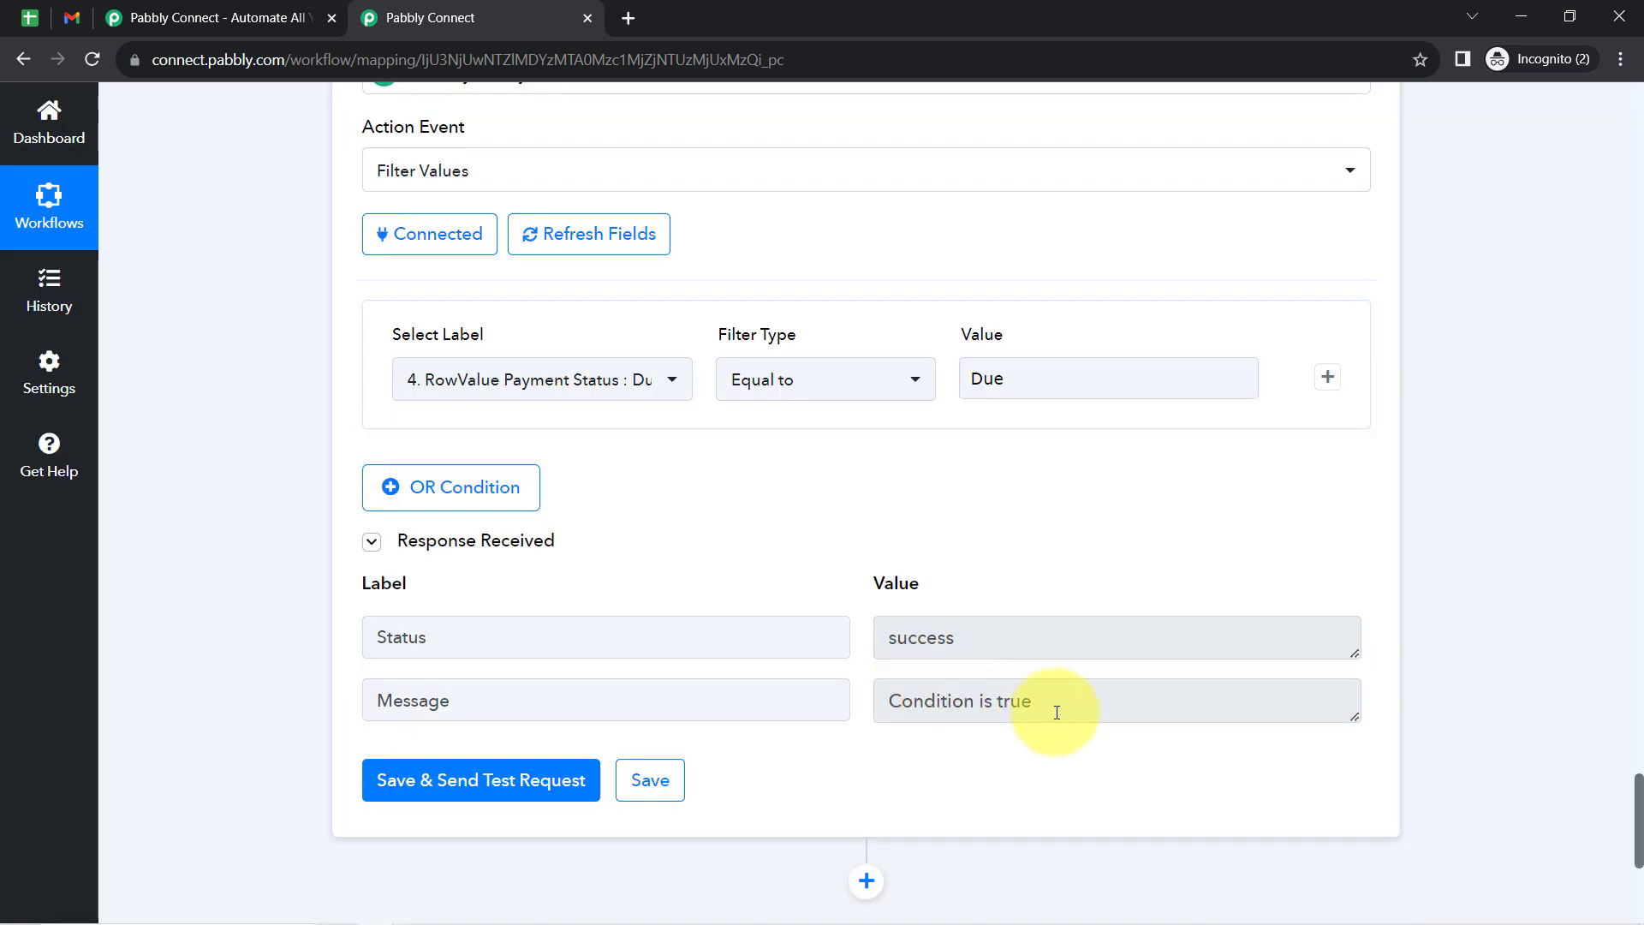
left_click_drag(1040, 712, 891, 715)
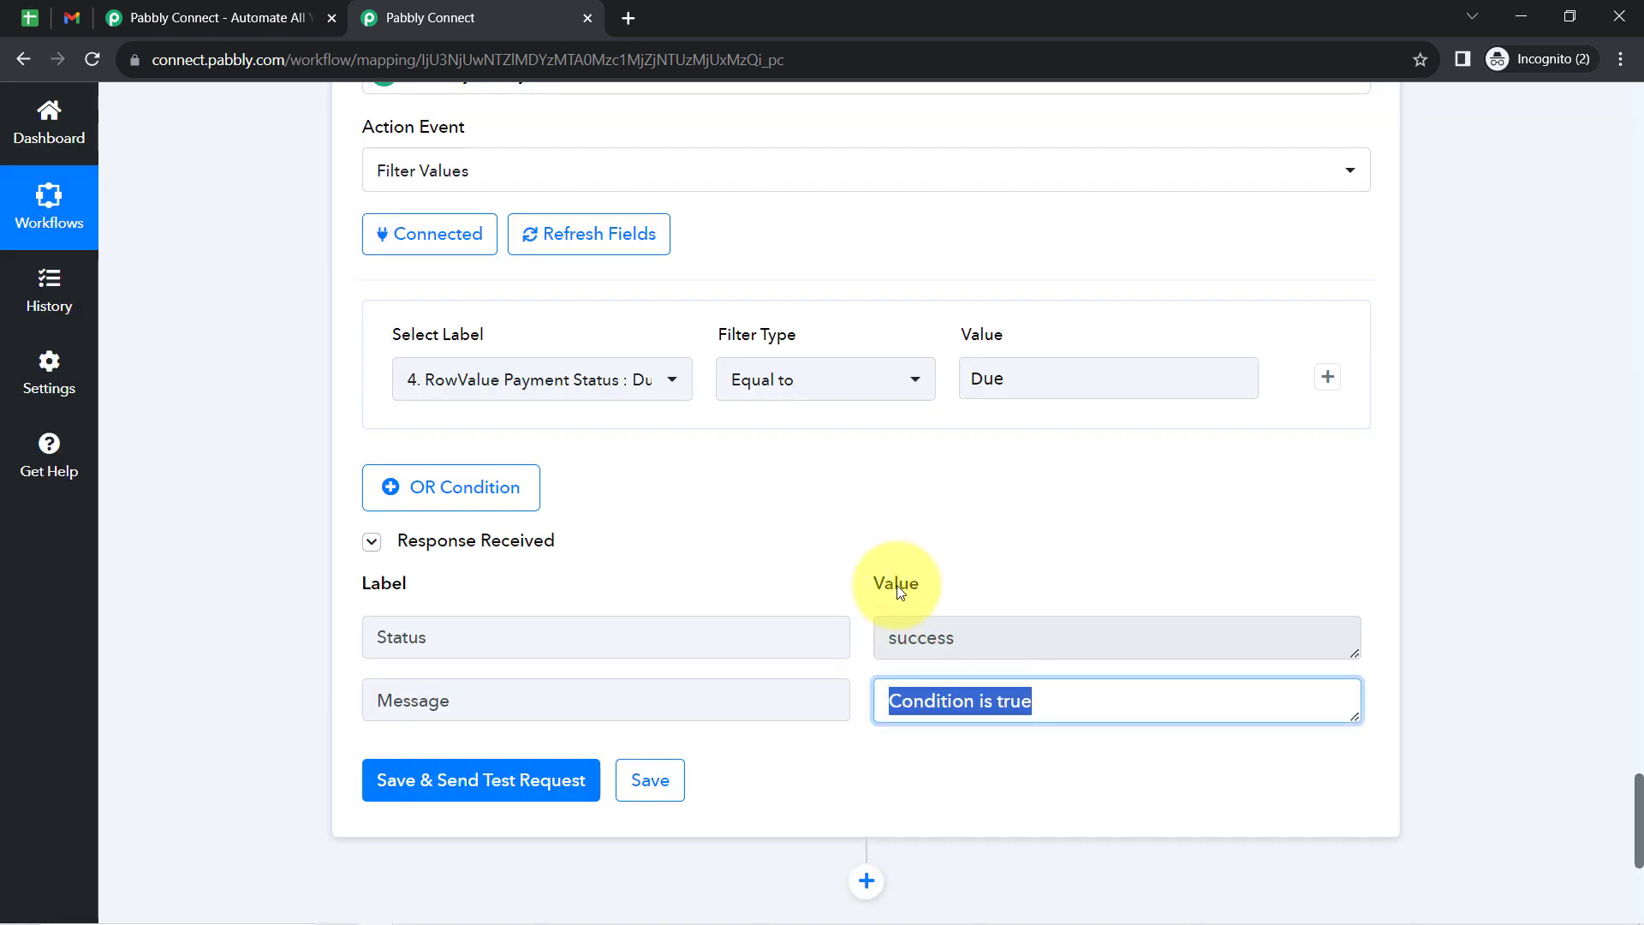
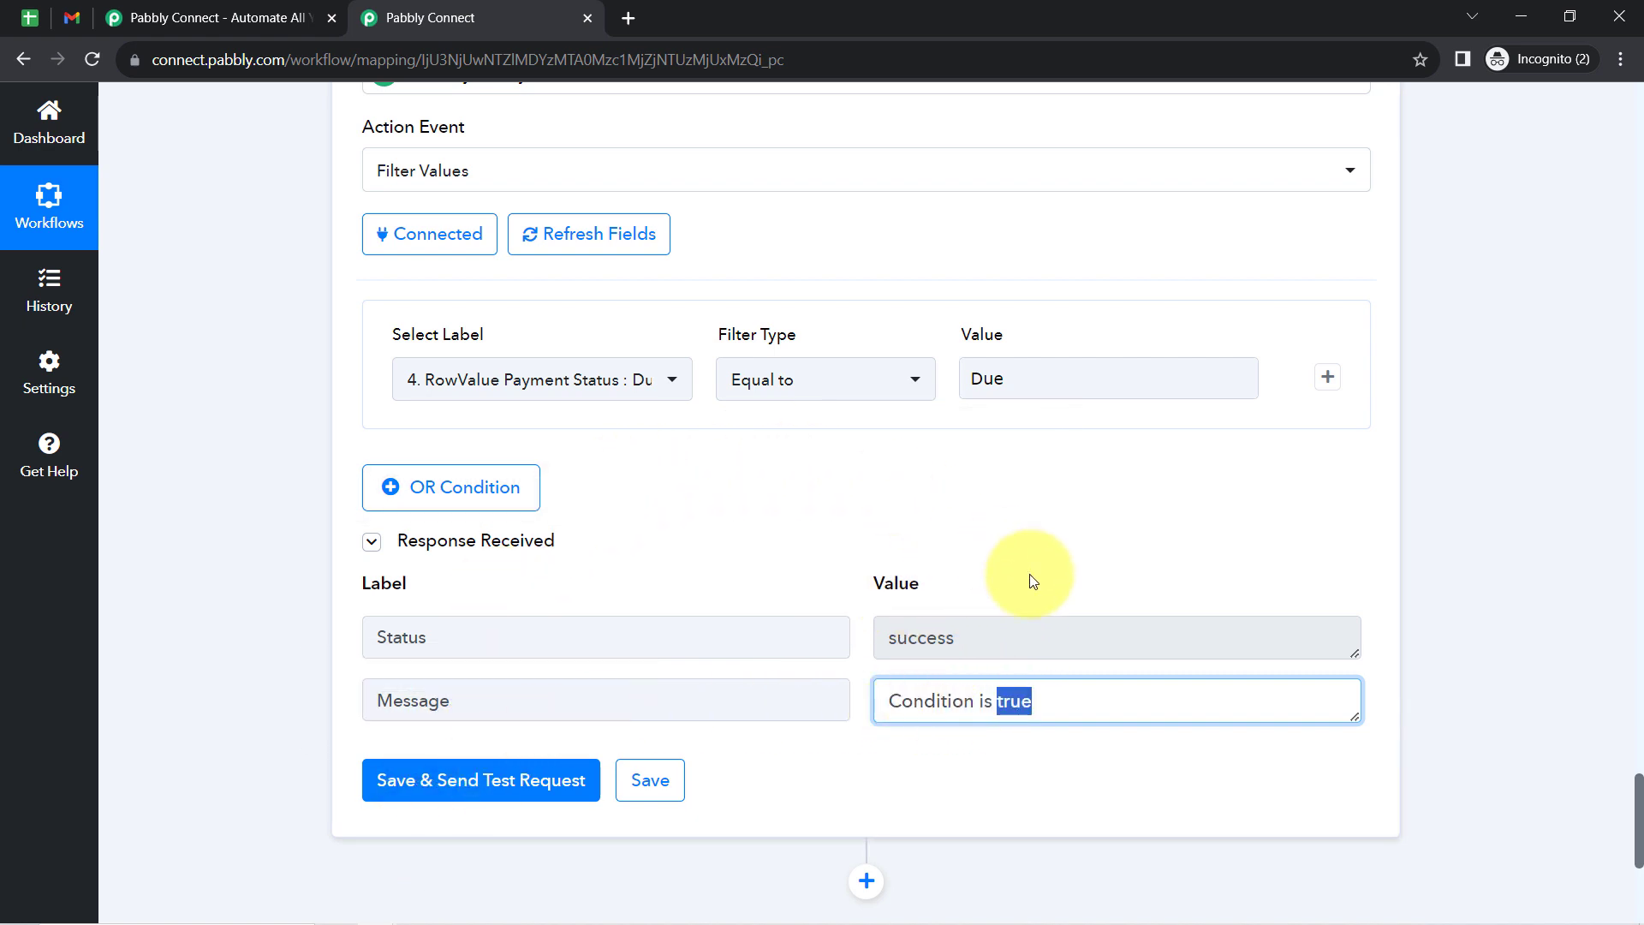
- Try the filter with the values sfEF and pAID, saving with a test request for each
double_click(985, 377)
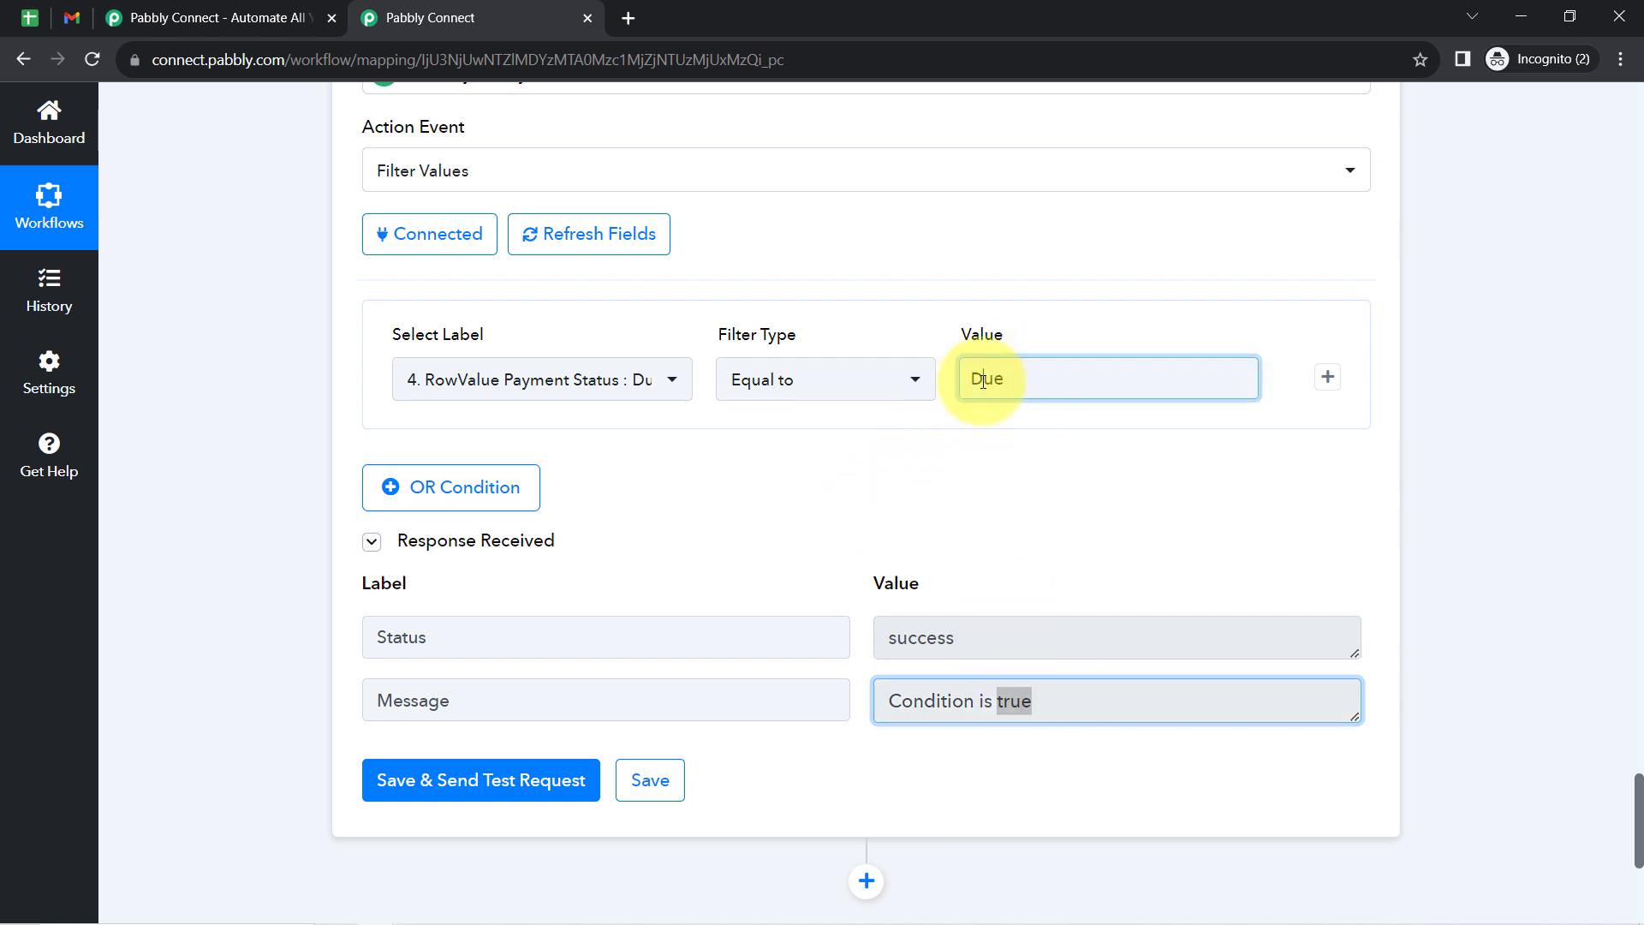
type("sfEF")
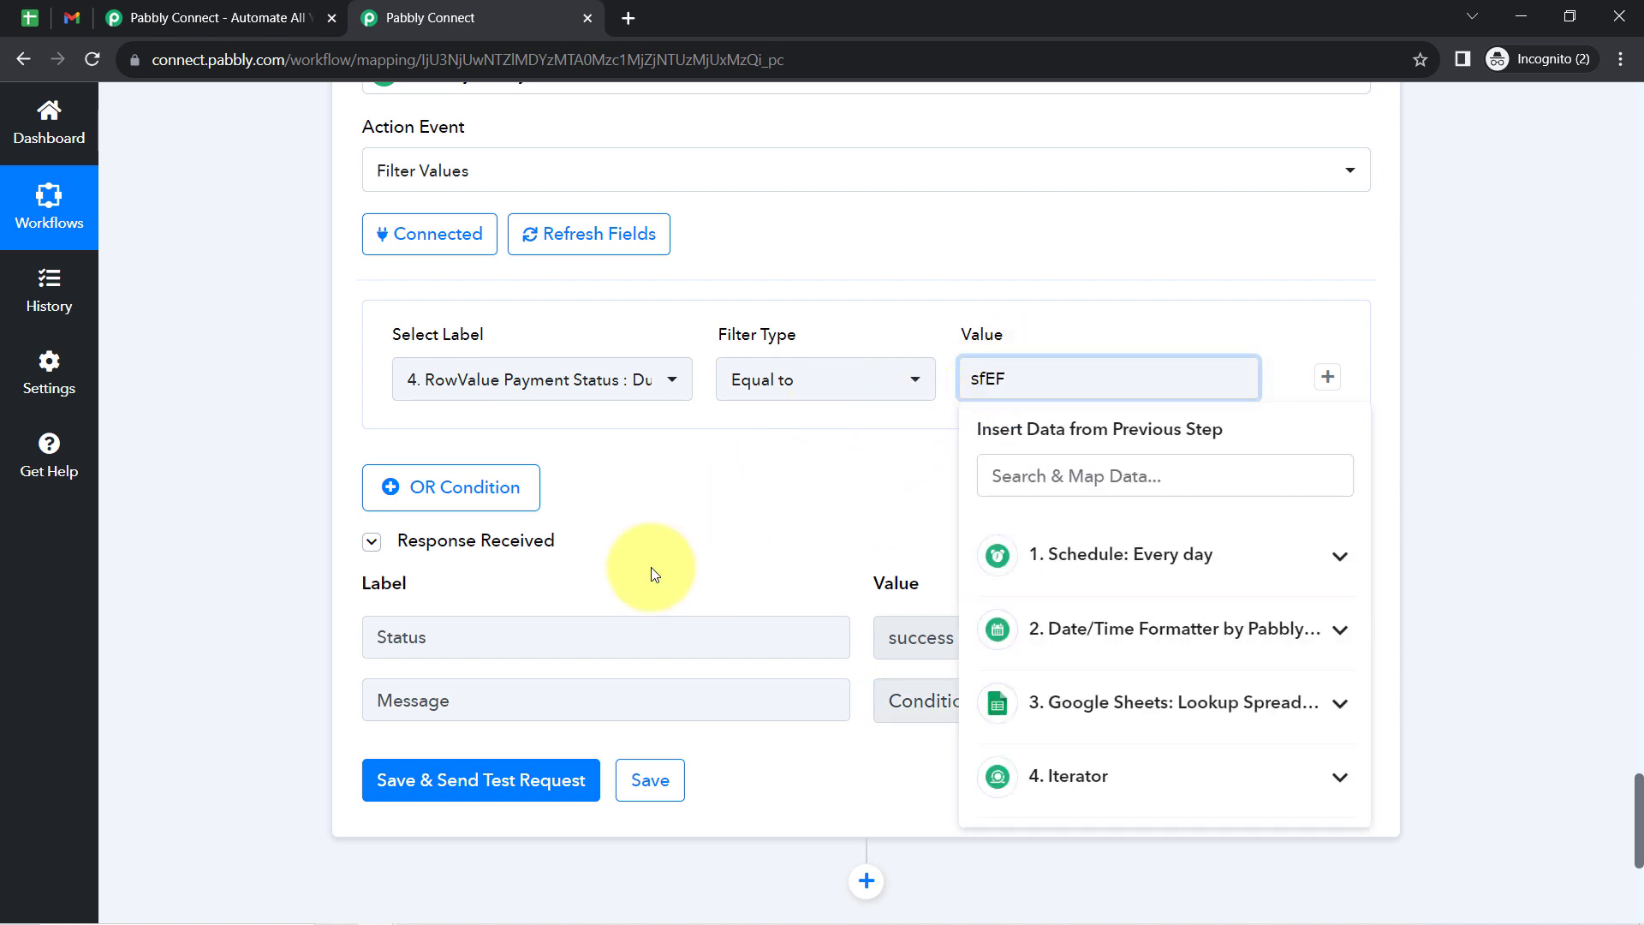
left_click(425, 781)
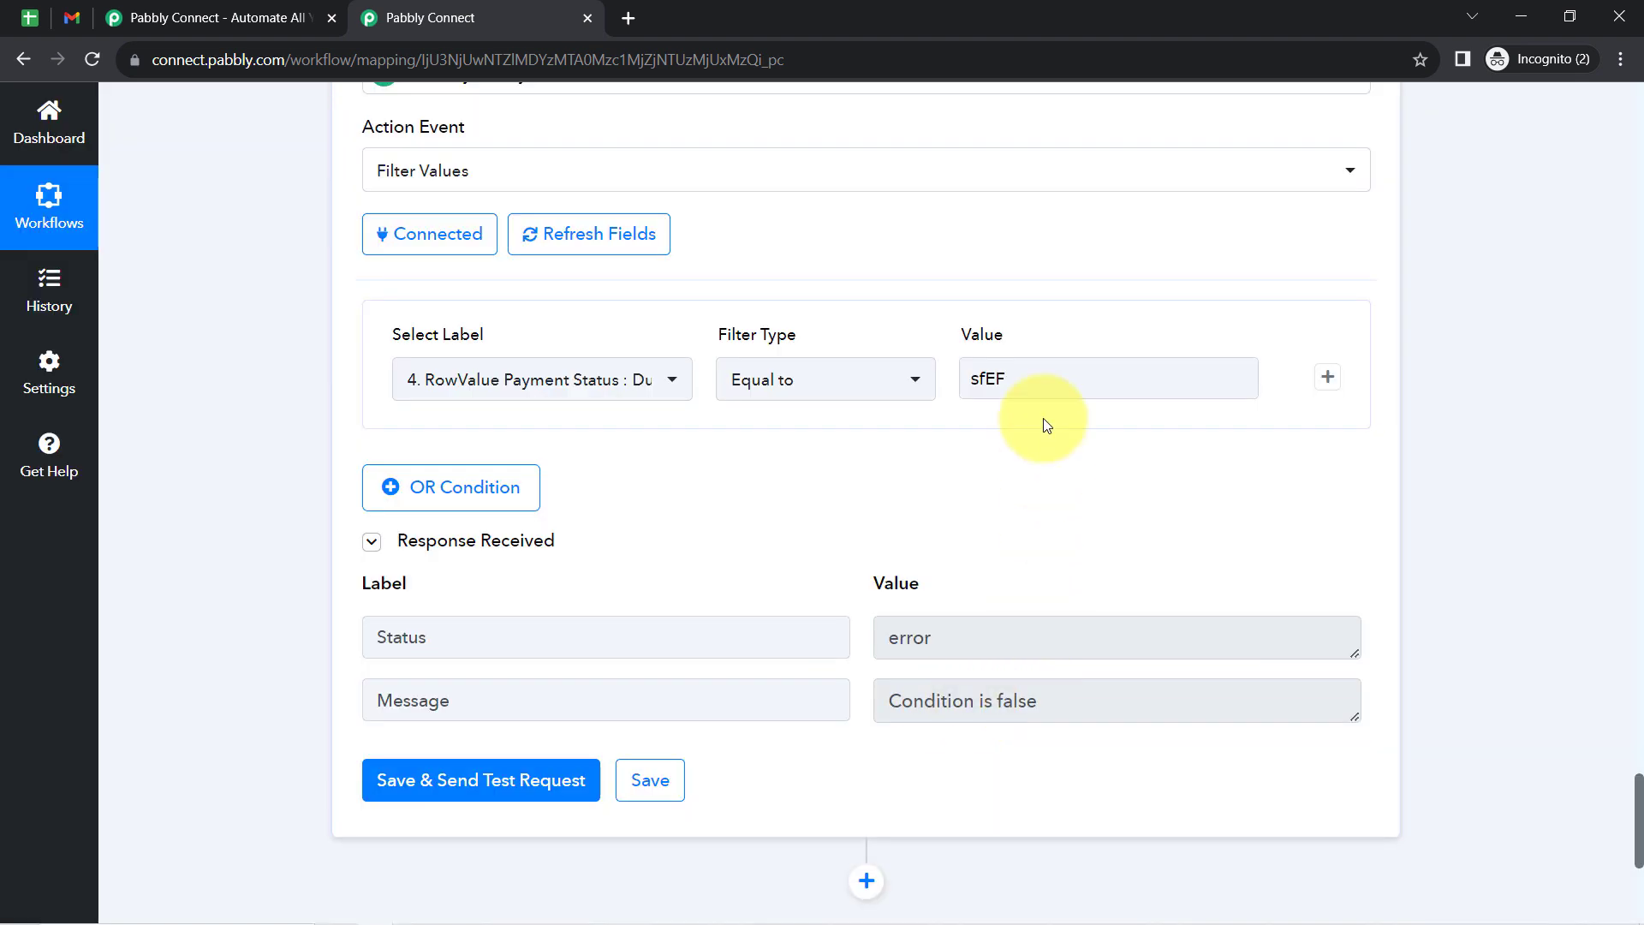
double_click(1021, 380)
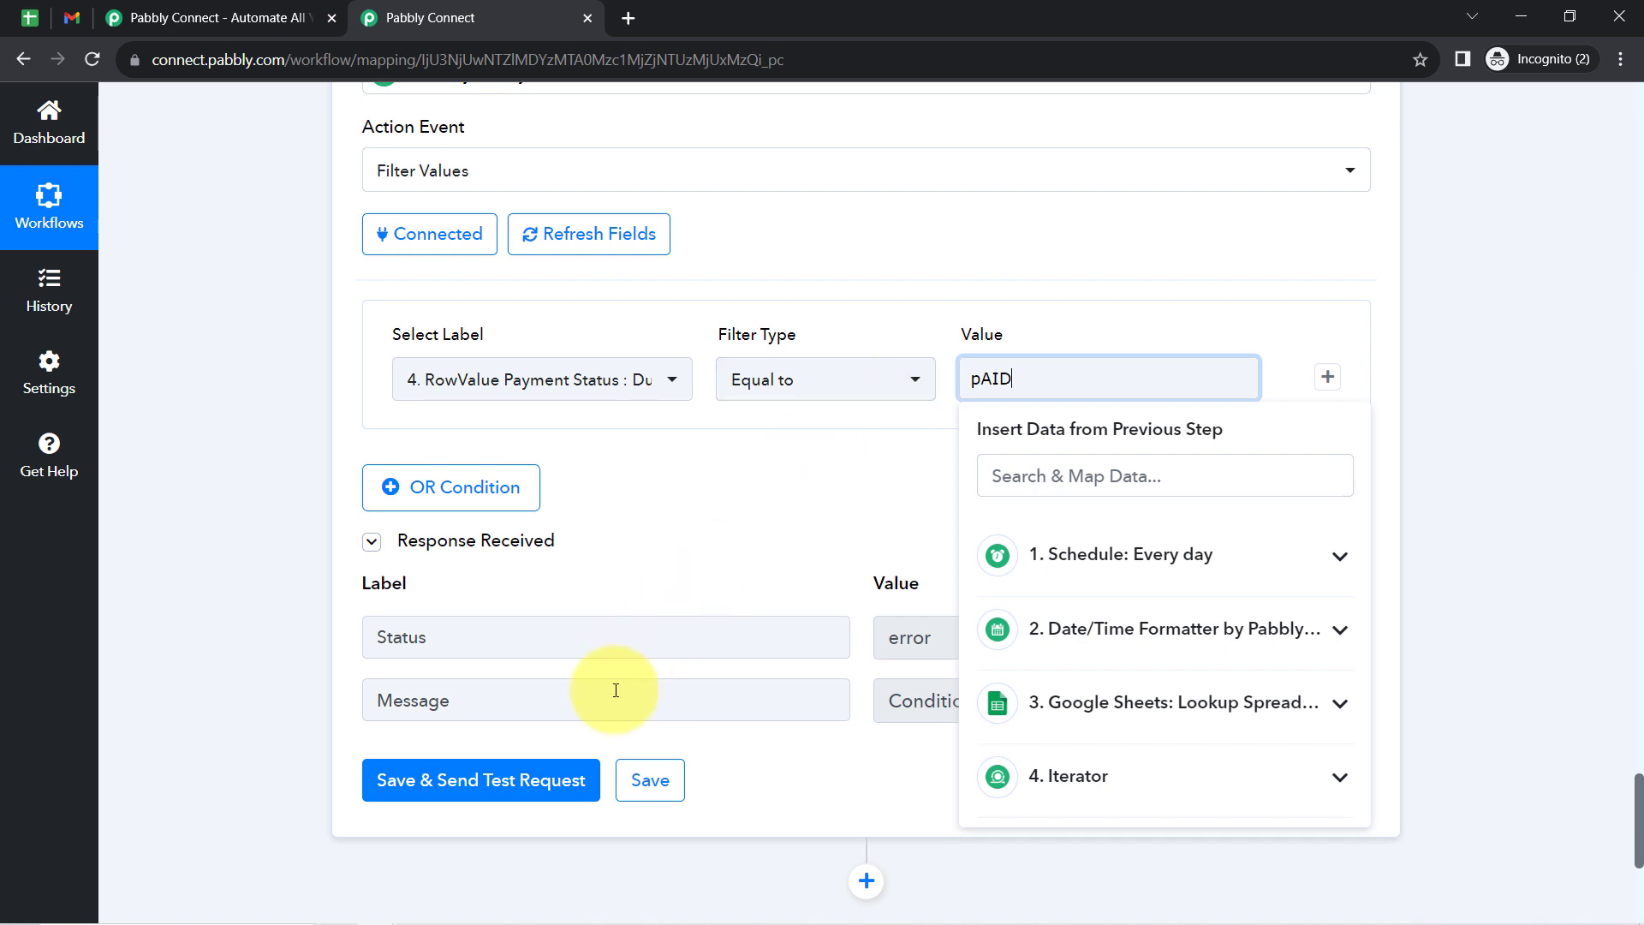
left_click(536, 778)
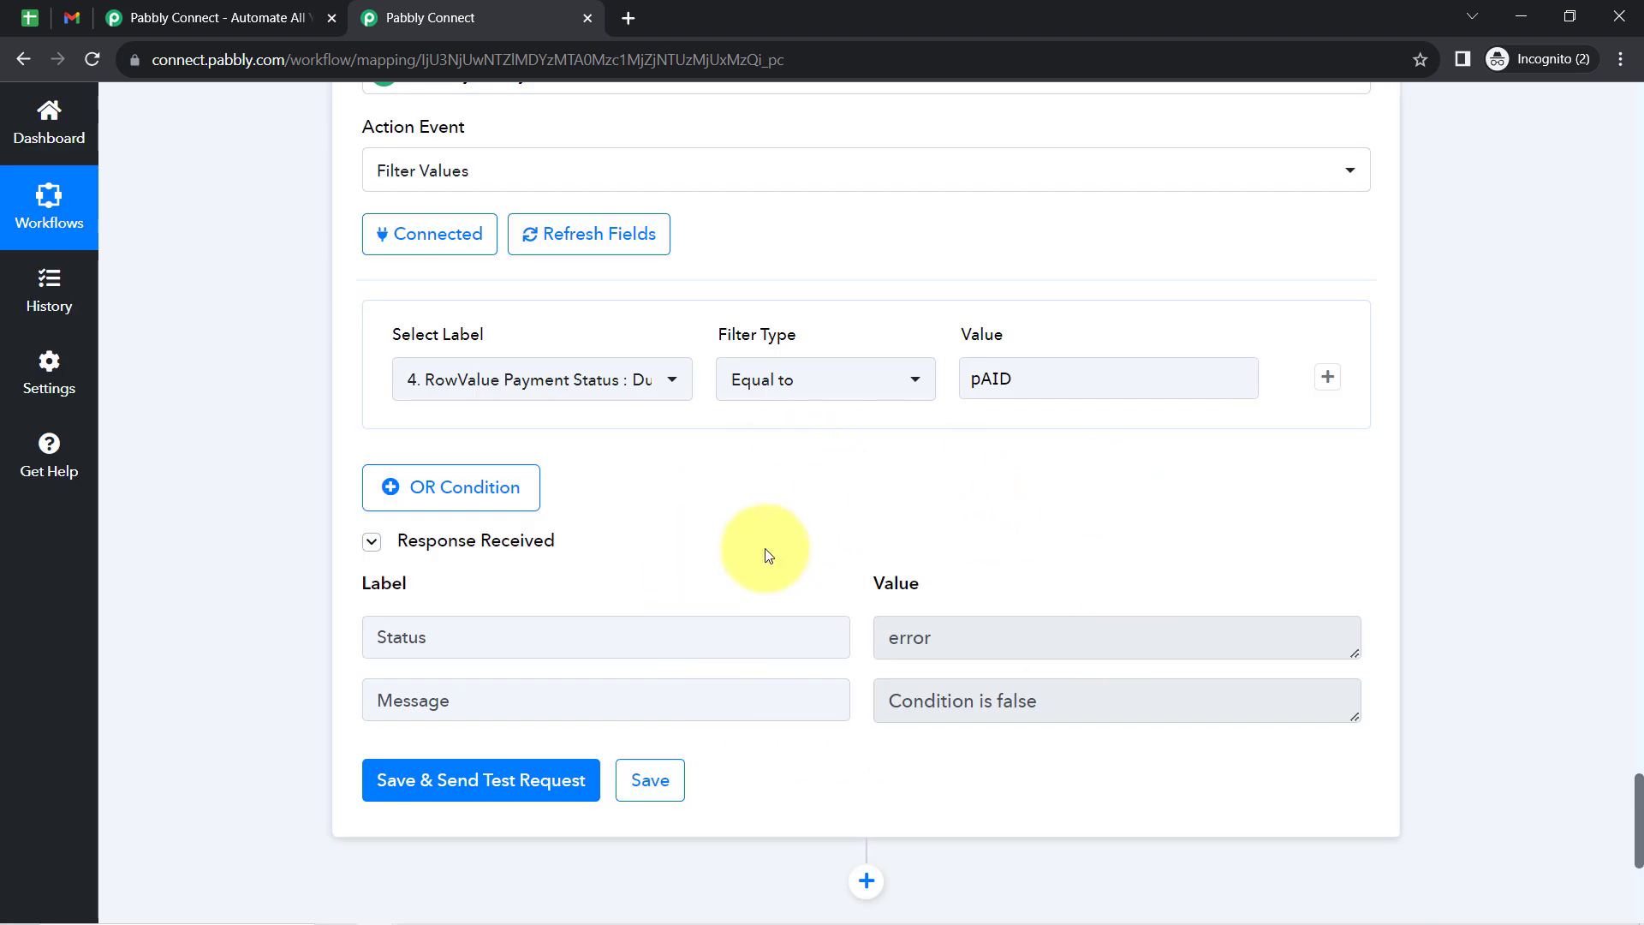
- Set the filter value back to Due, save it with a test request and check the response message
double_click(998, 376)
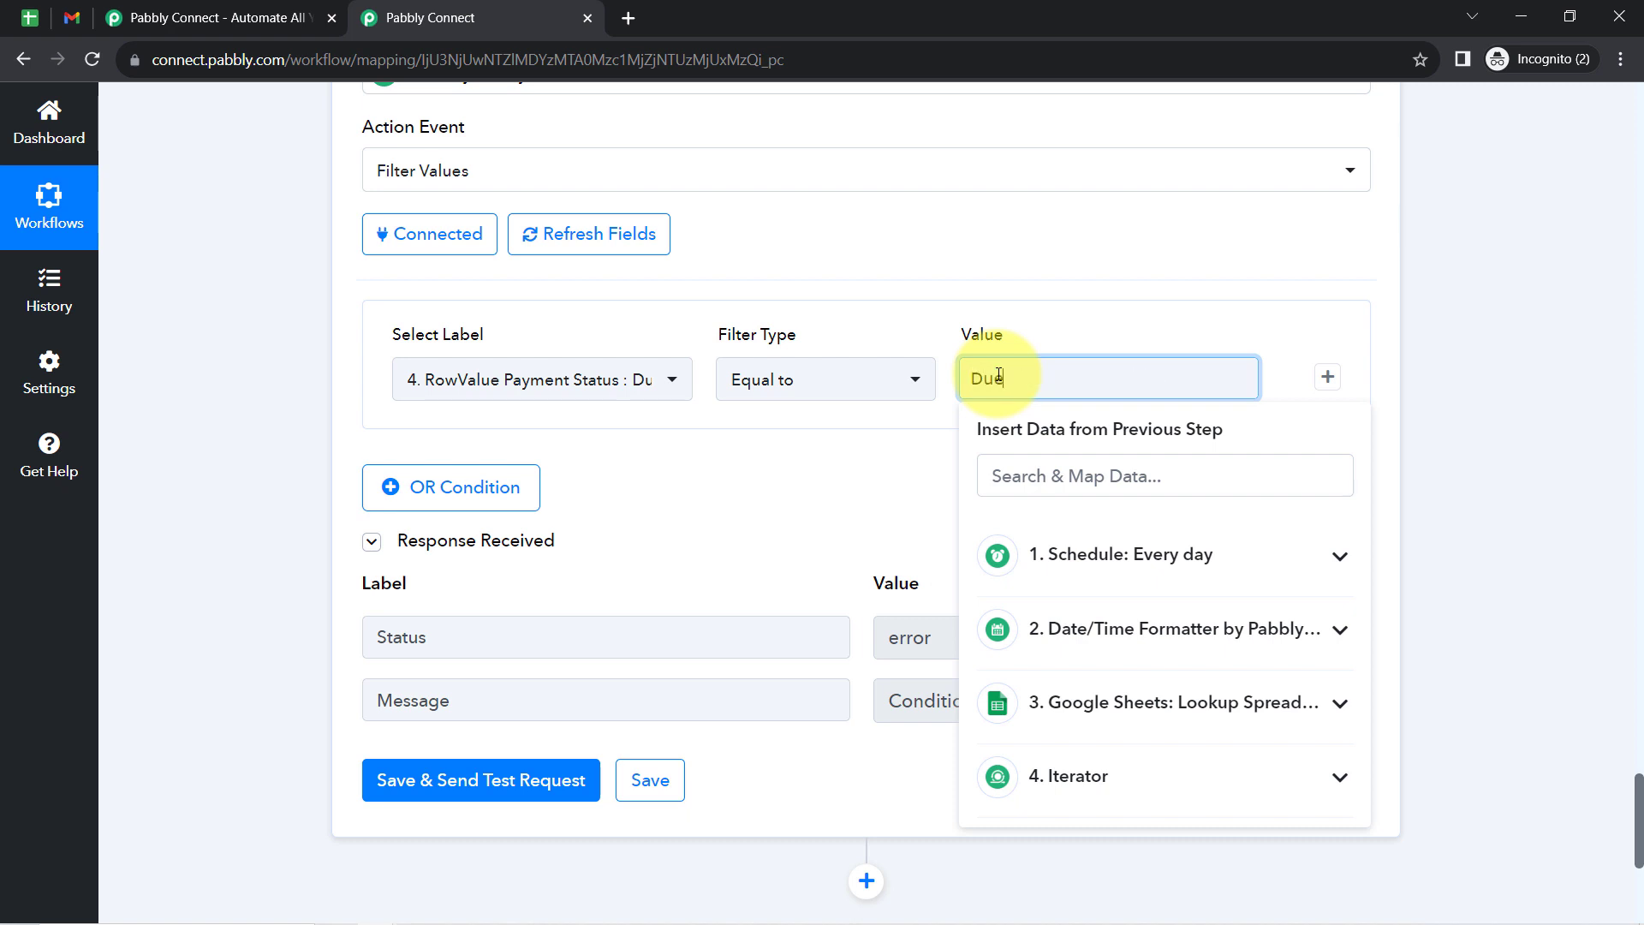
left_click(422, 782)
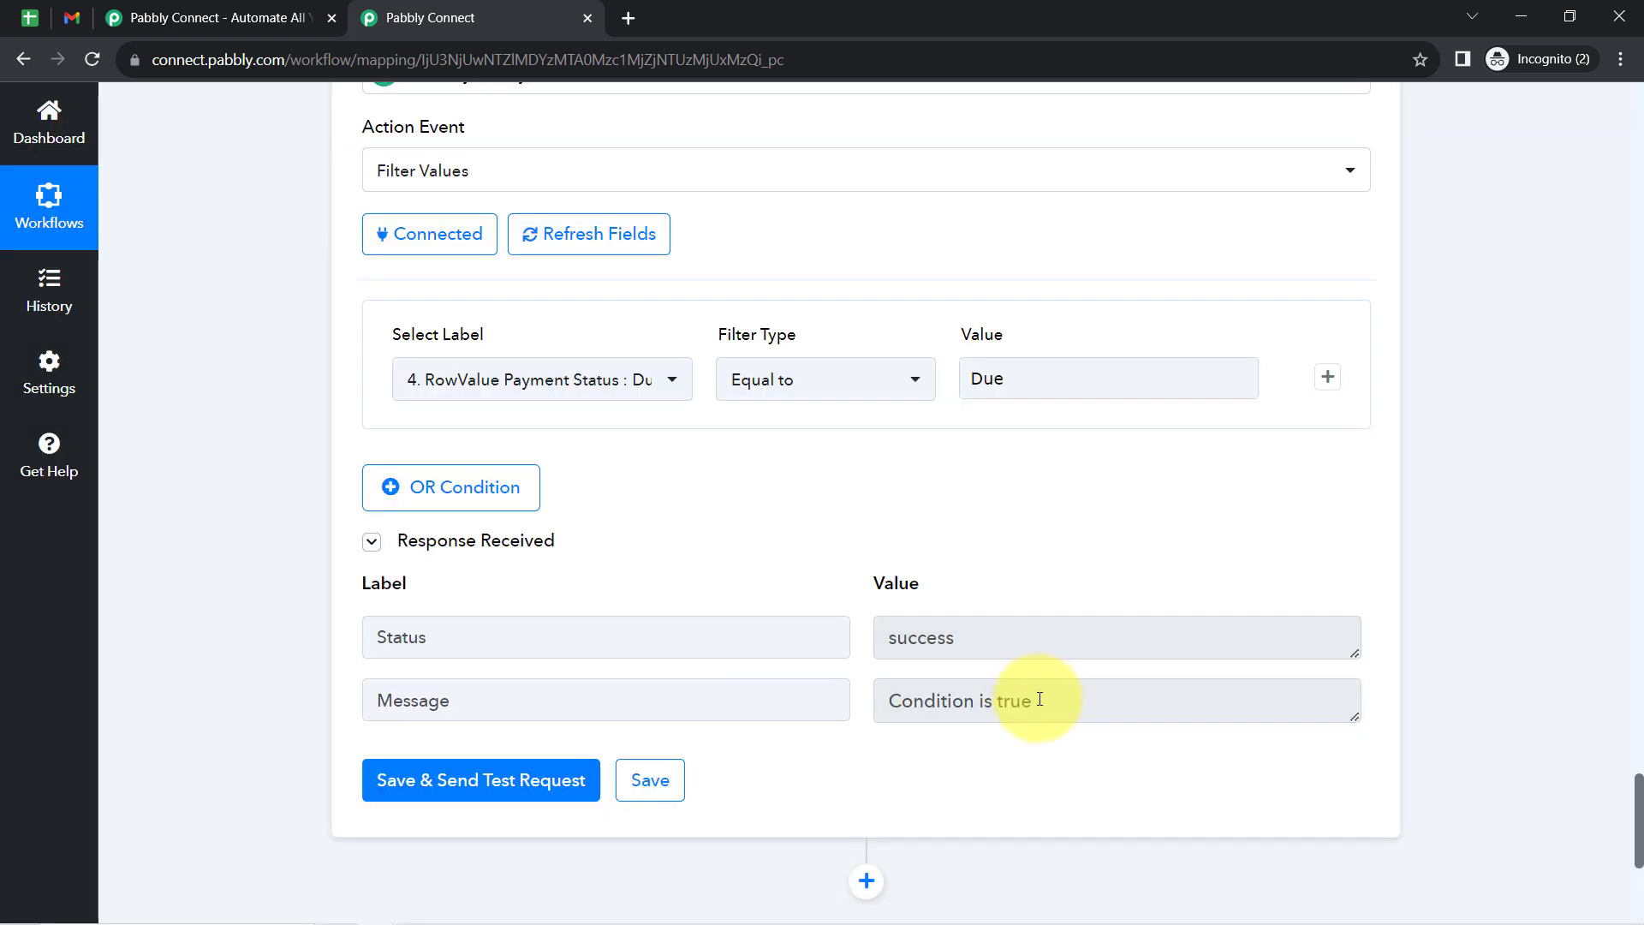
left_click_drag(1040, 700, 870, 711)
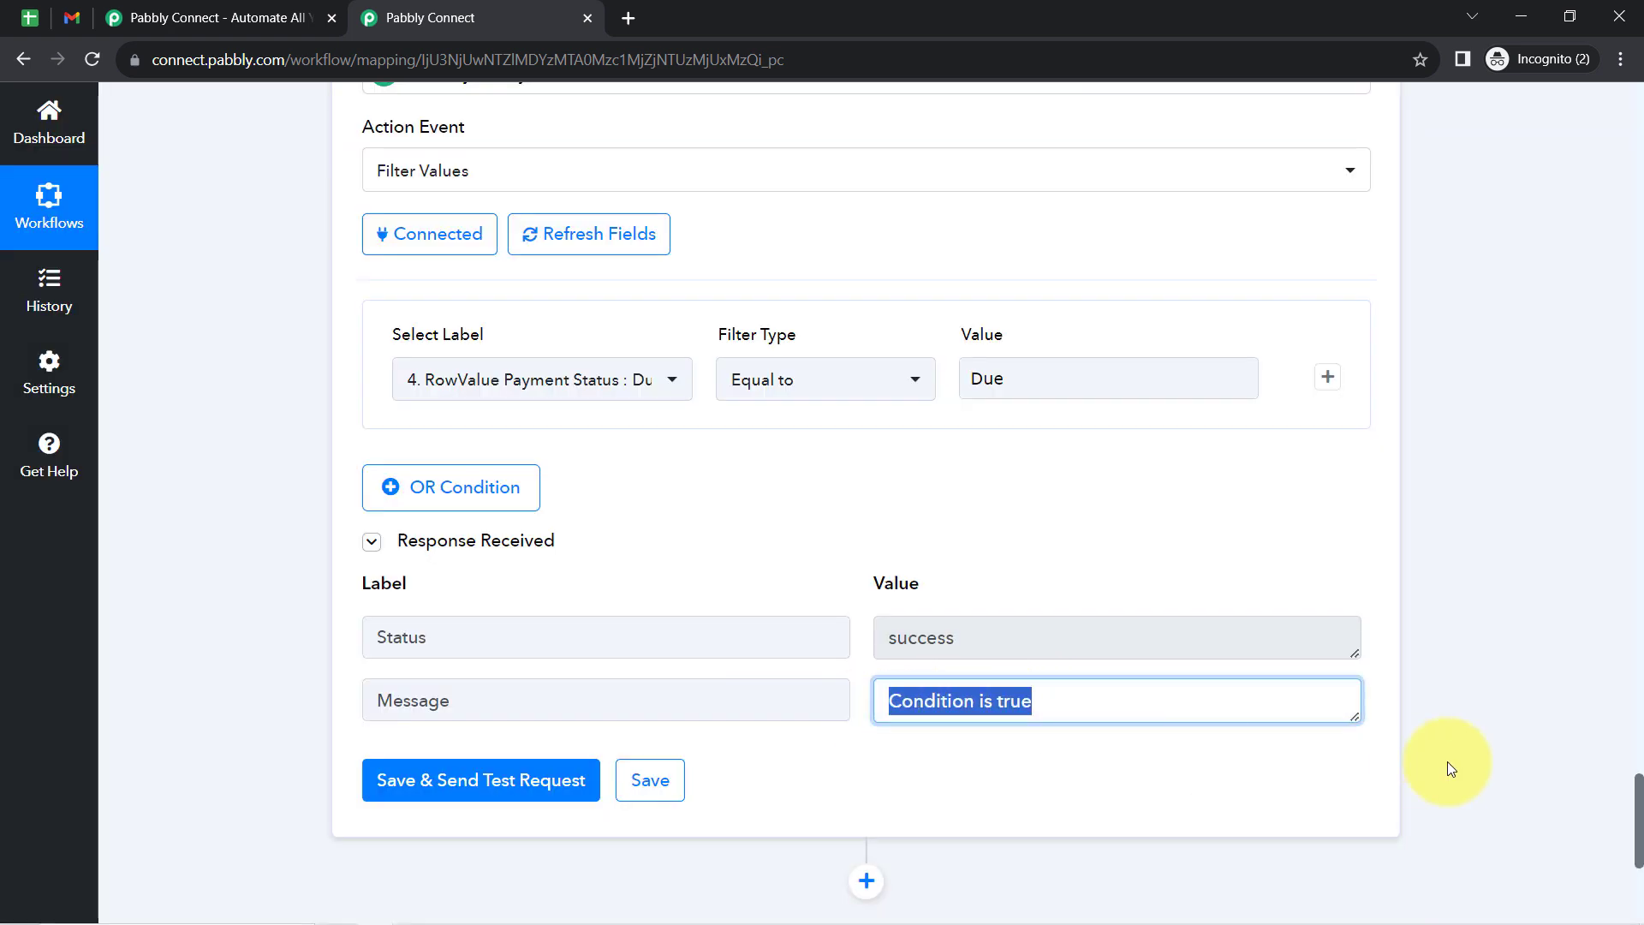
- Add a Gmail action after the Filter, set its event to Send Email and open its connection settings
left_click_drag(1640, 792, 1640, 852)
left_click(866, 393)
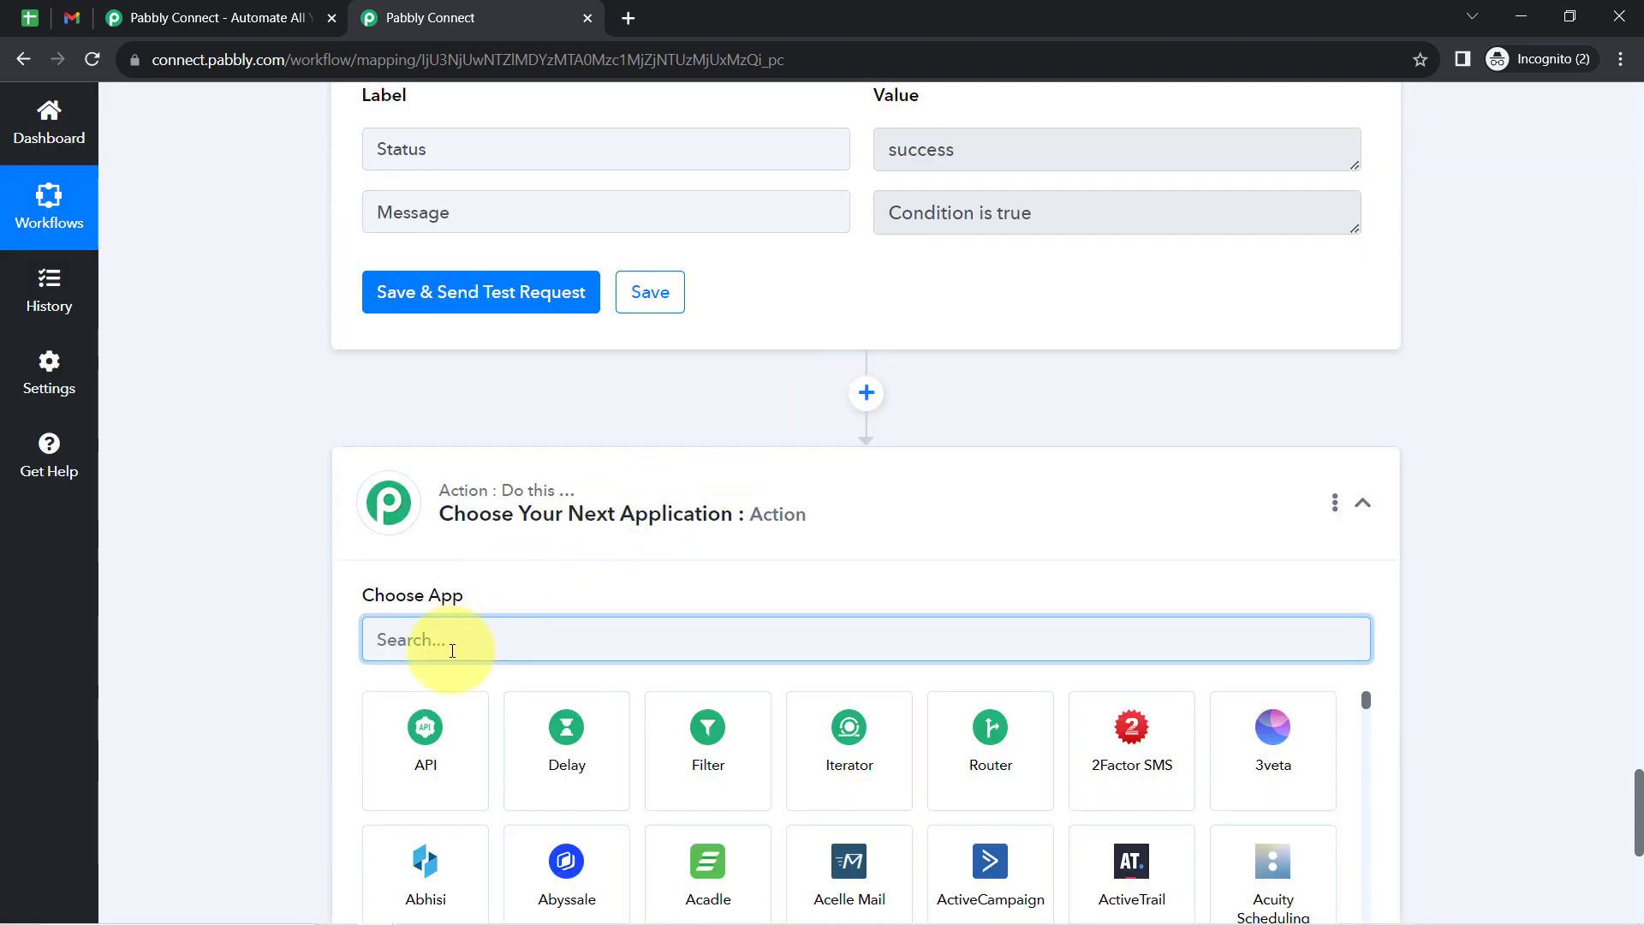
type("gmai")
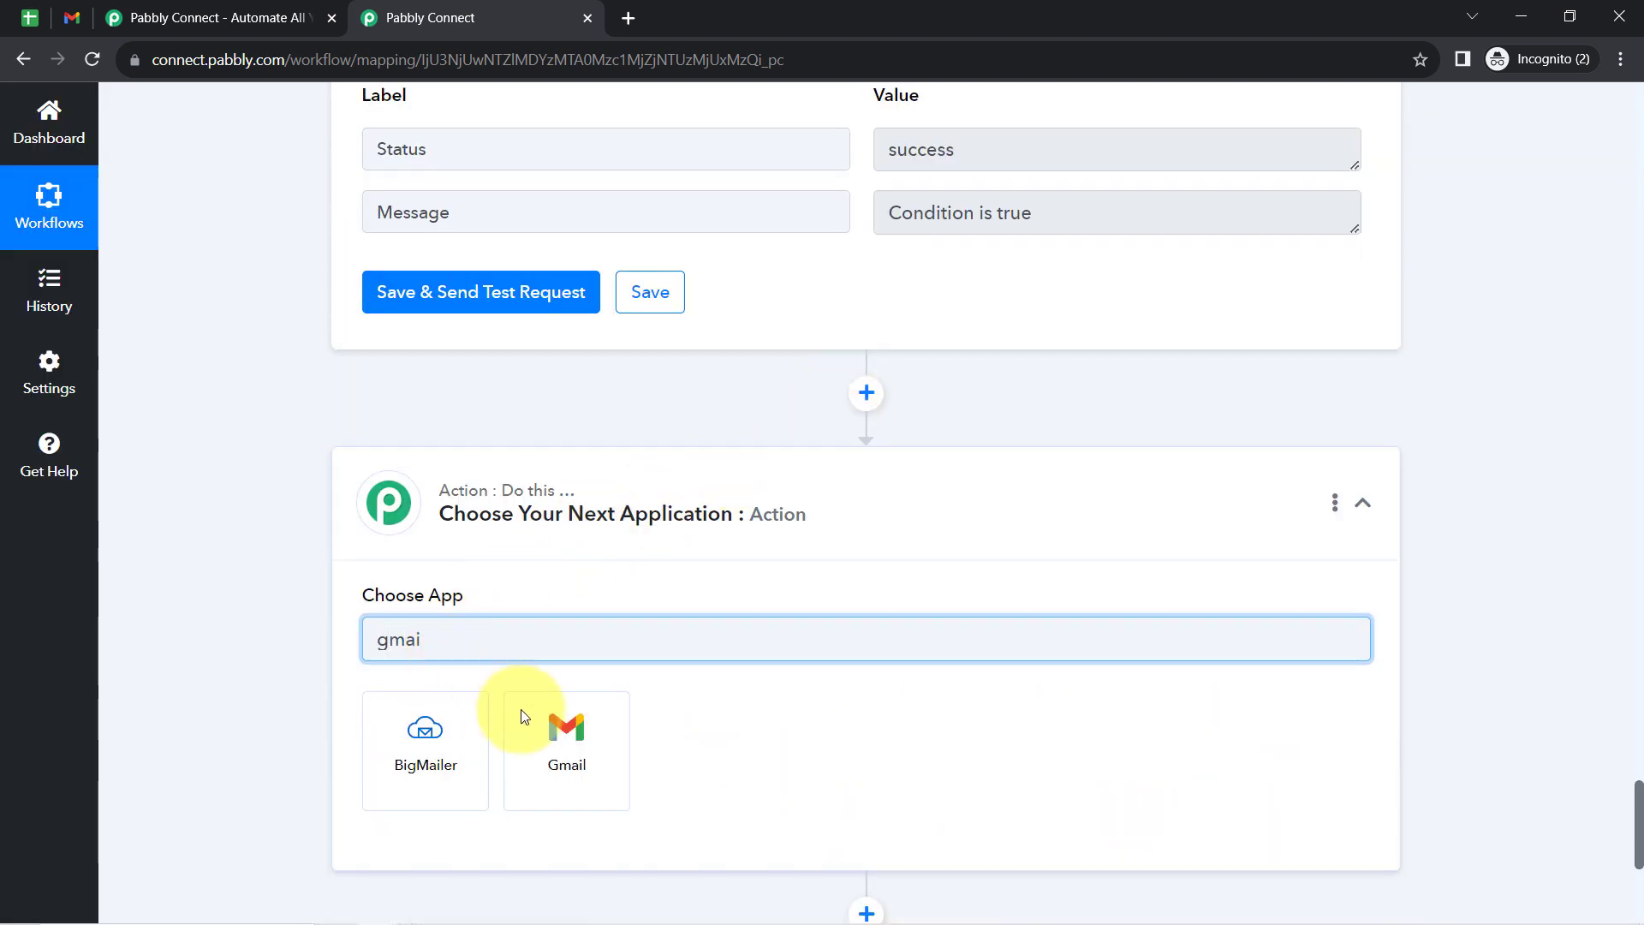
type("l")
left_click(536, 722)
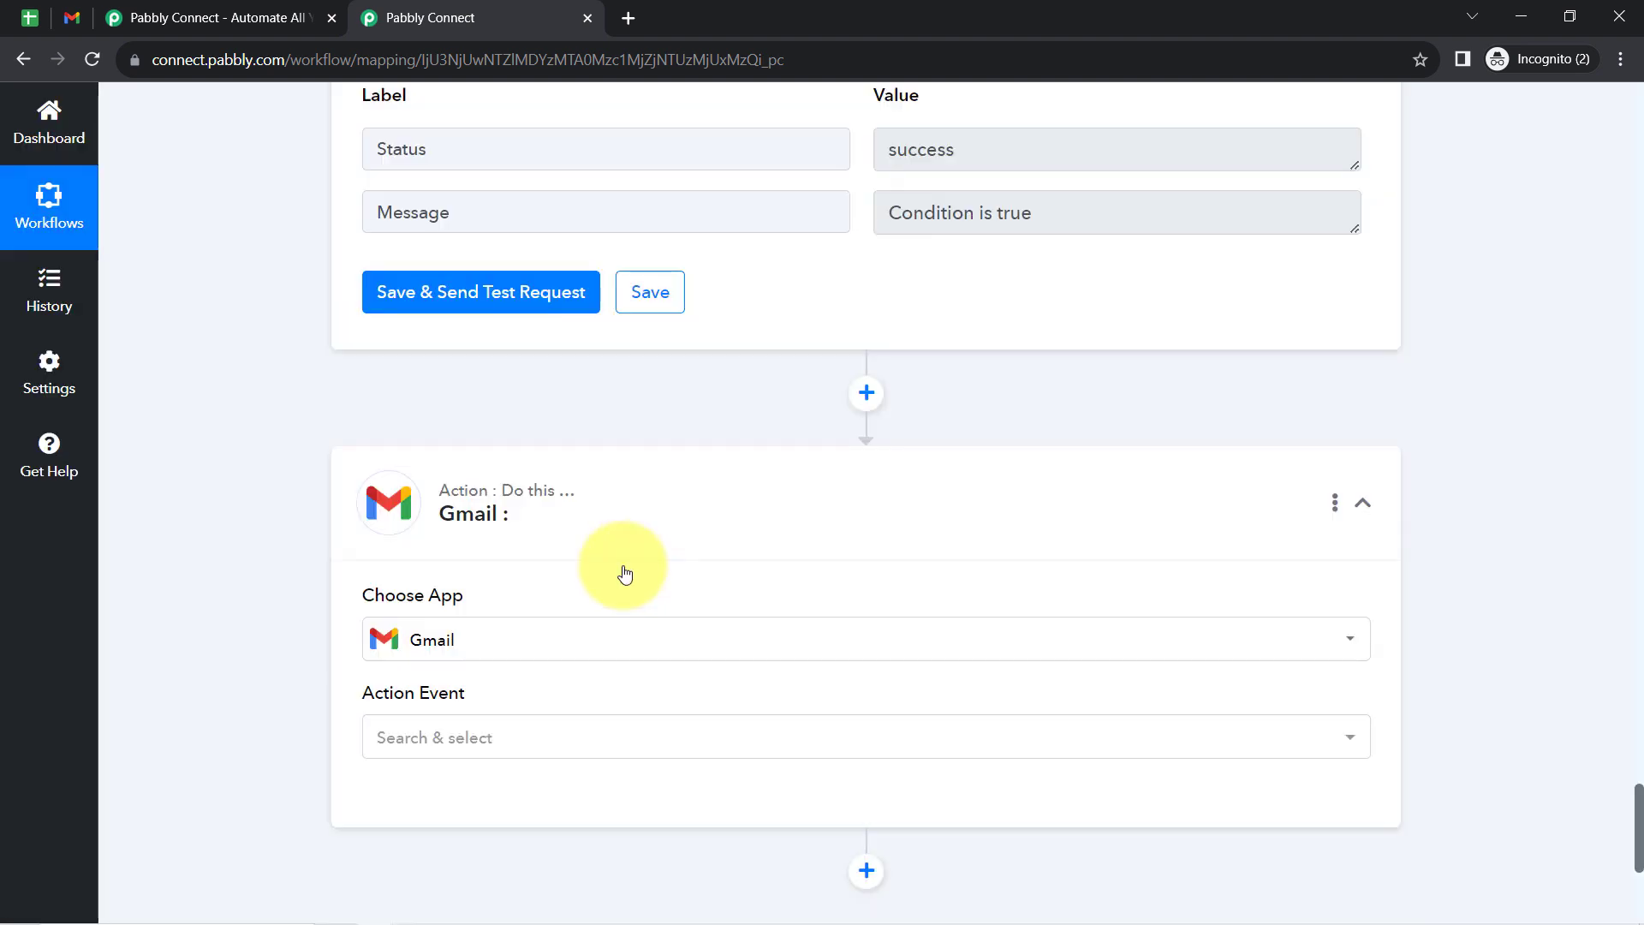
left_click(412, 737)
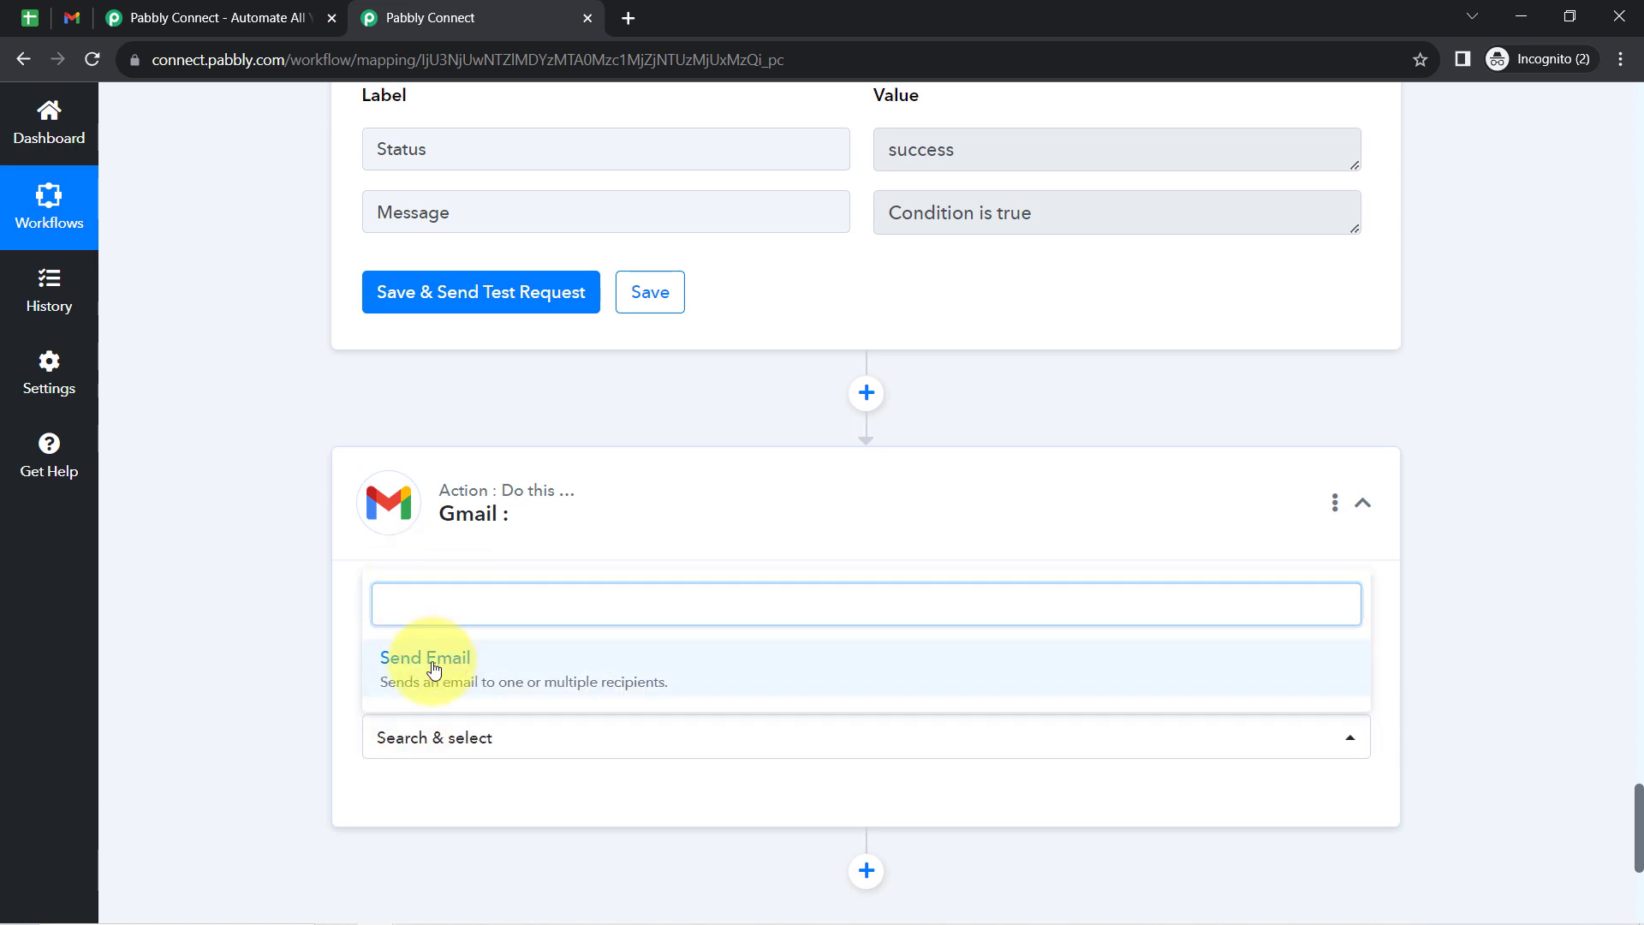
left_click(424, 659)
left_click(419, 796)
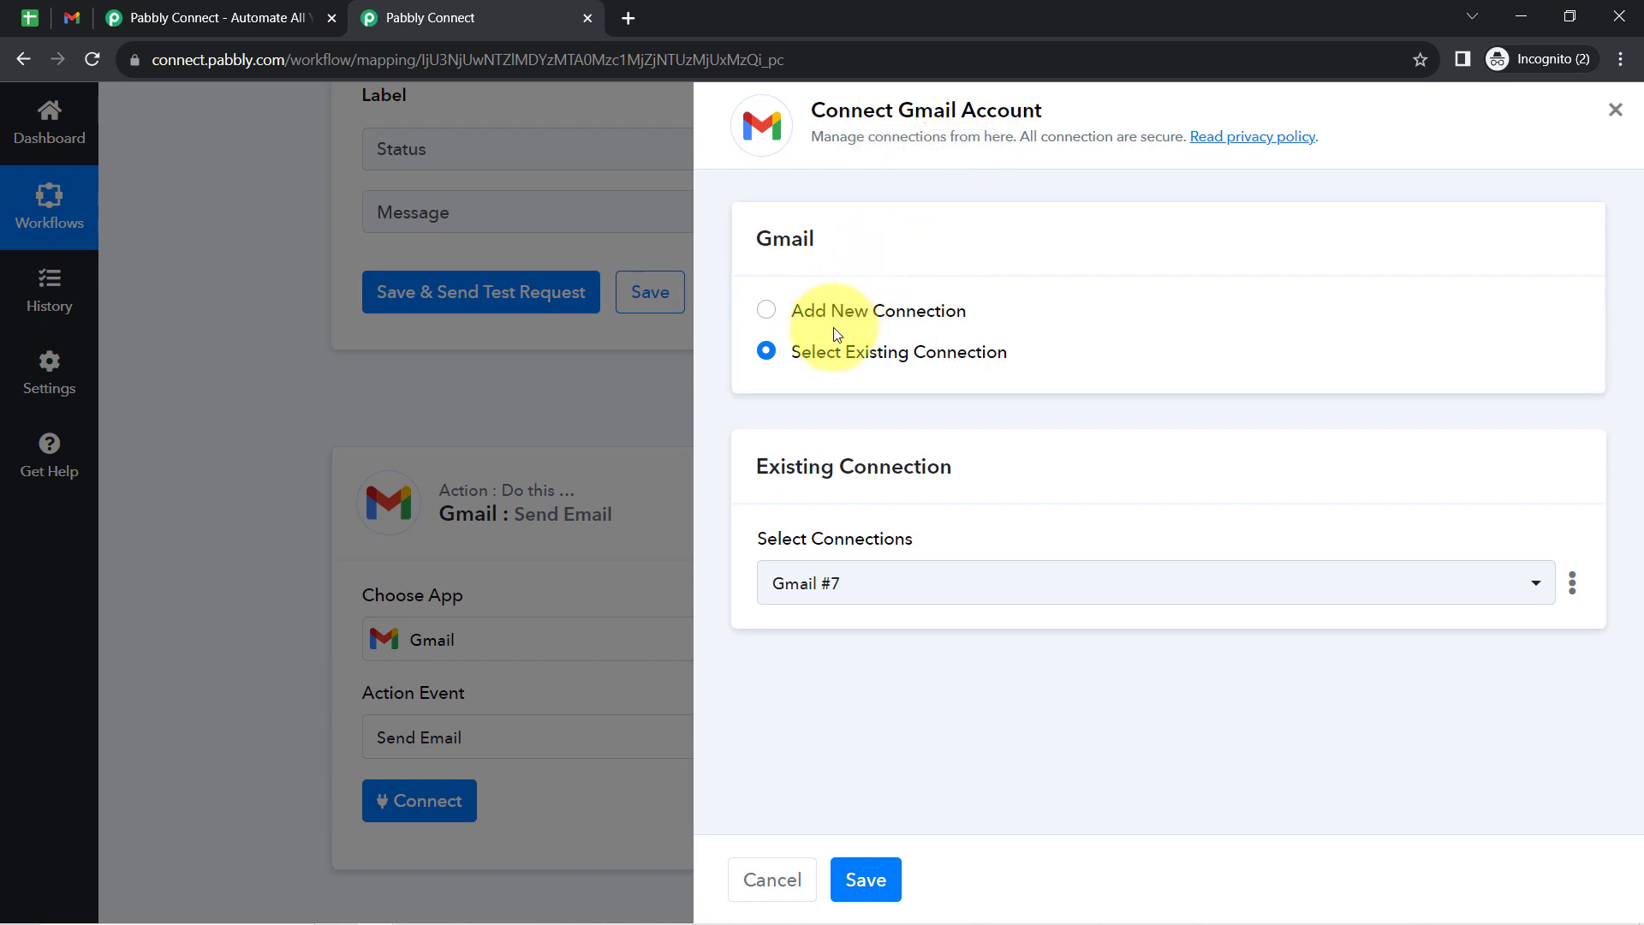
left_click(814, 312)
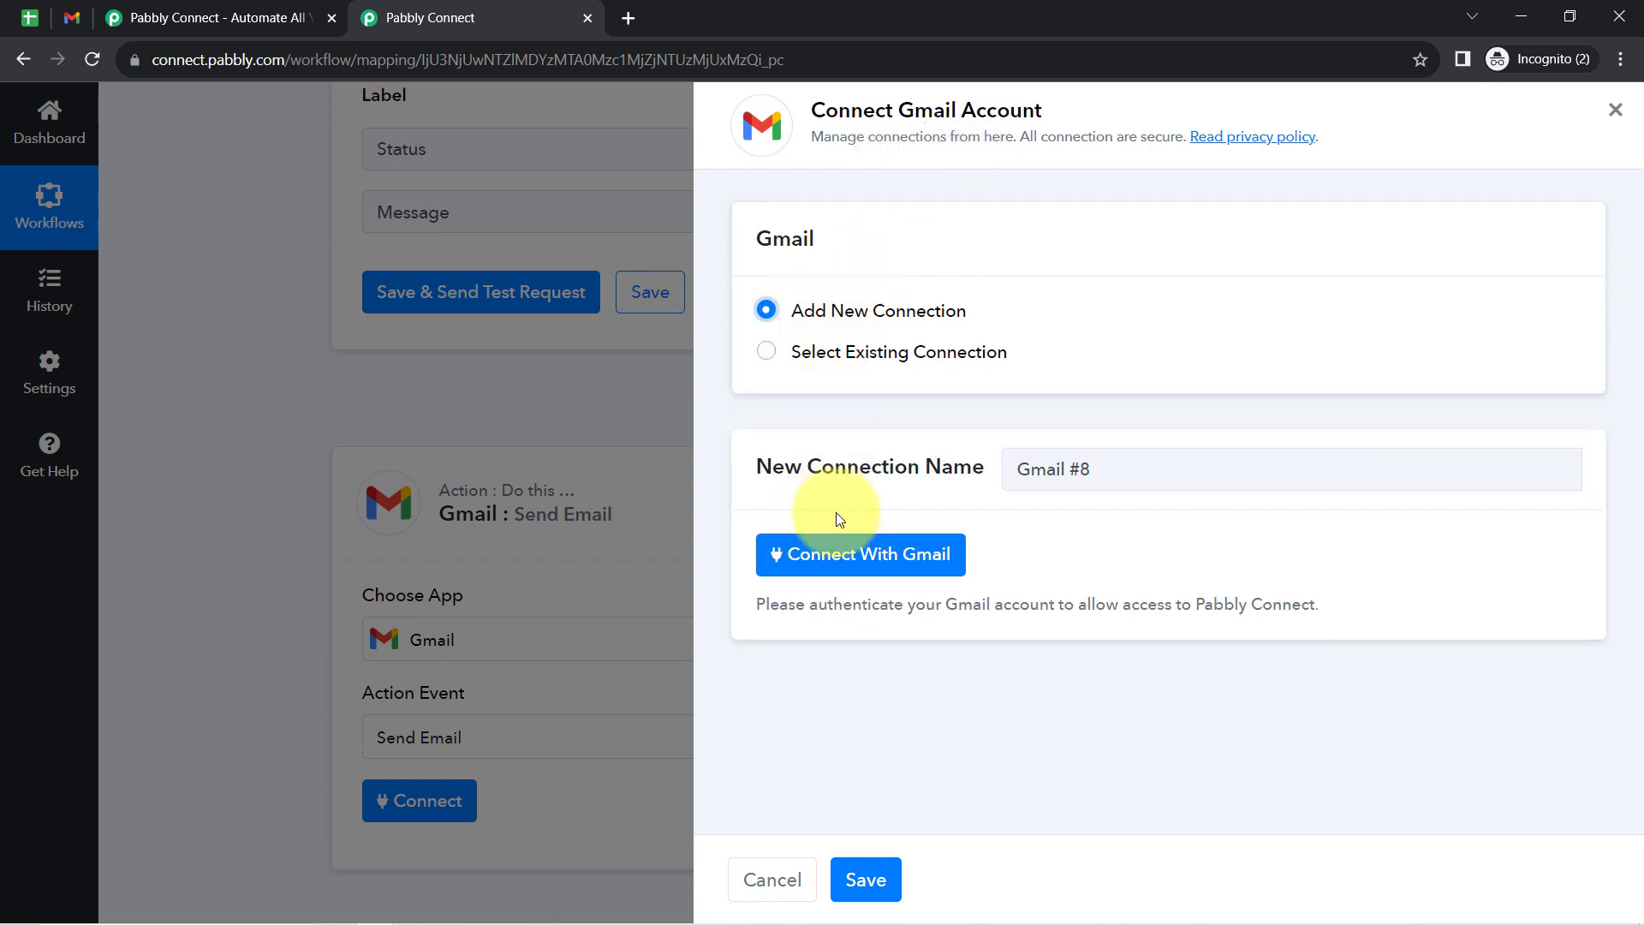
left_click(835, 556)
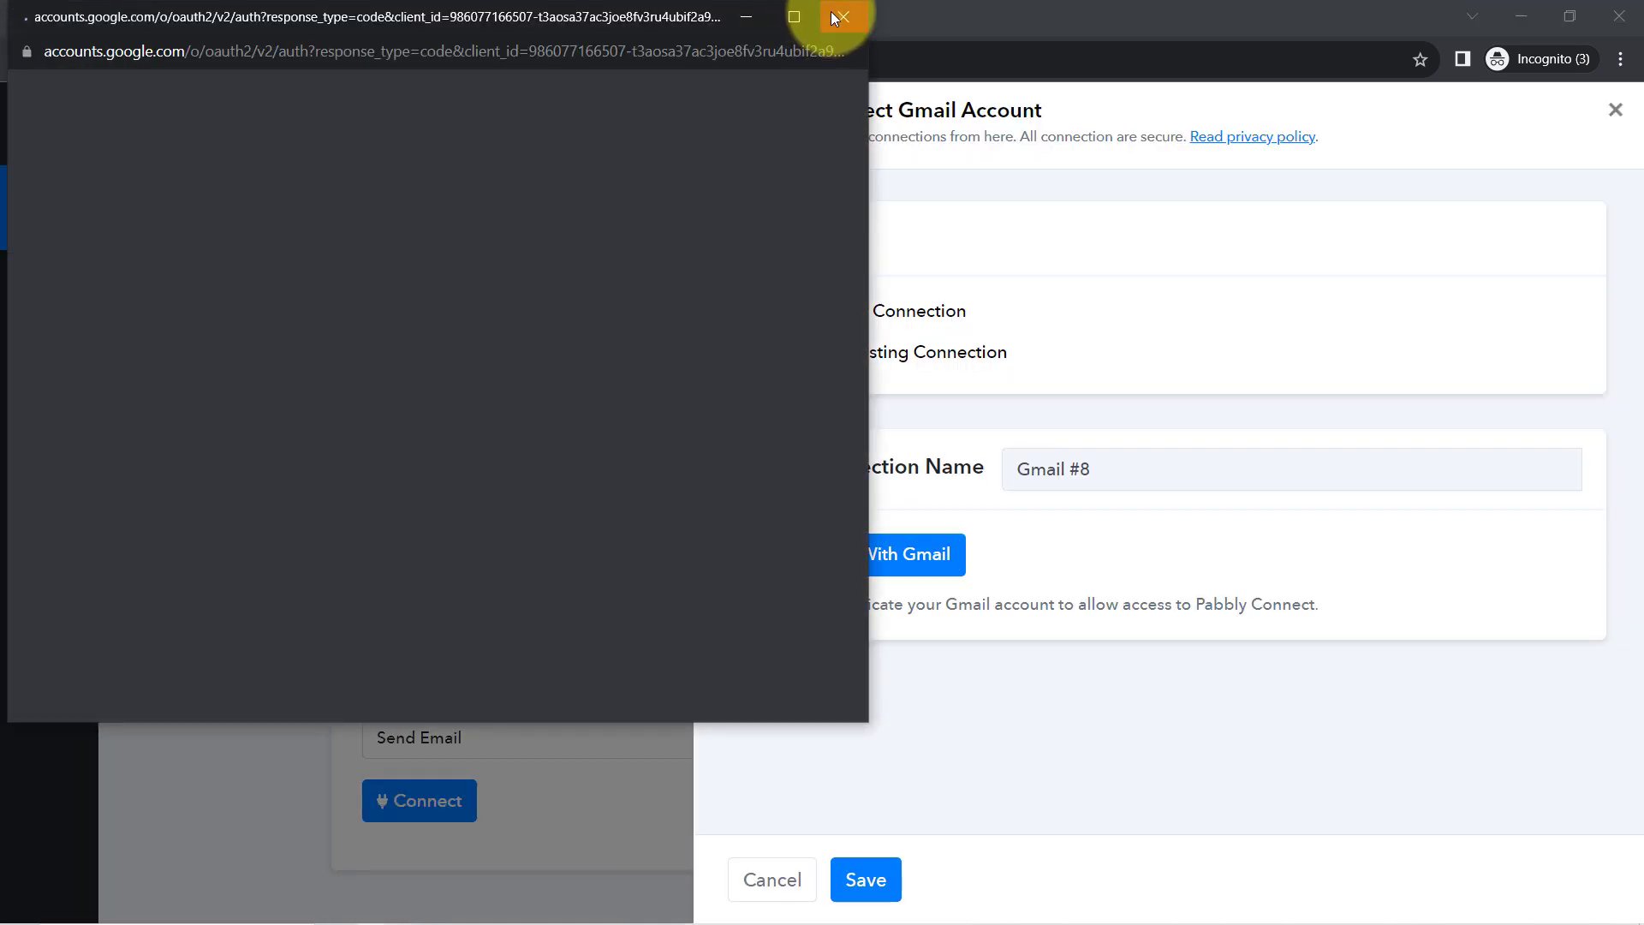
left_click(835, 13)
left_click_drag(992, 92, 996, 100)
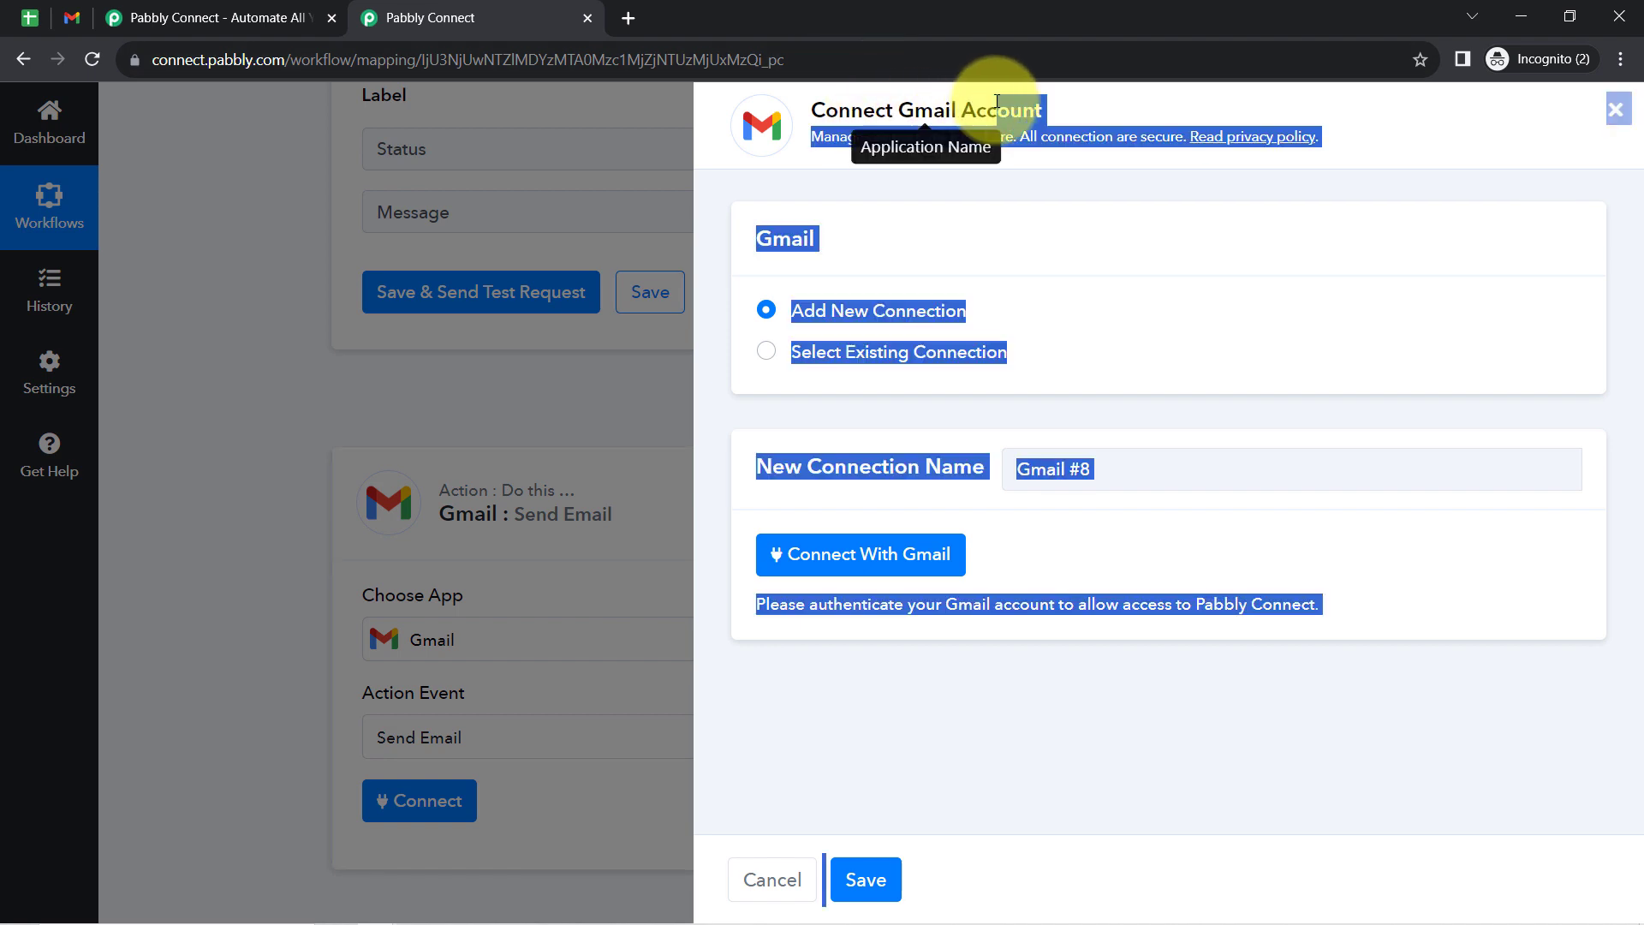
left_click(996, 100)
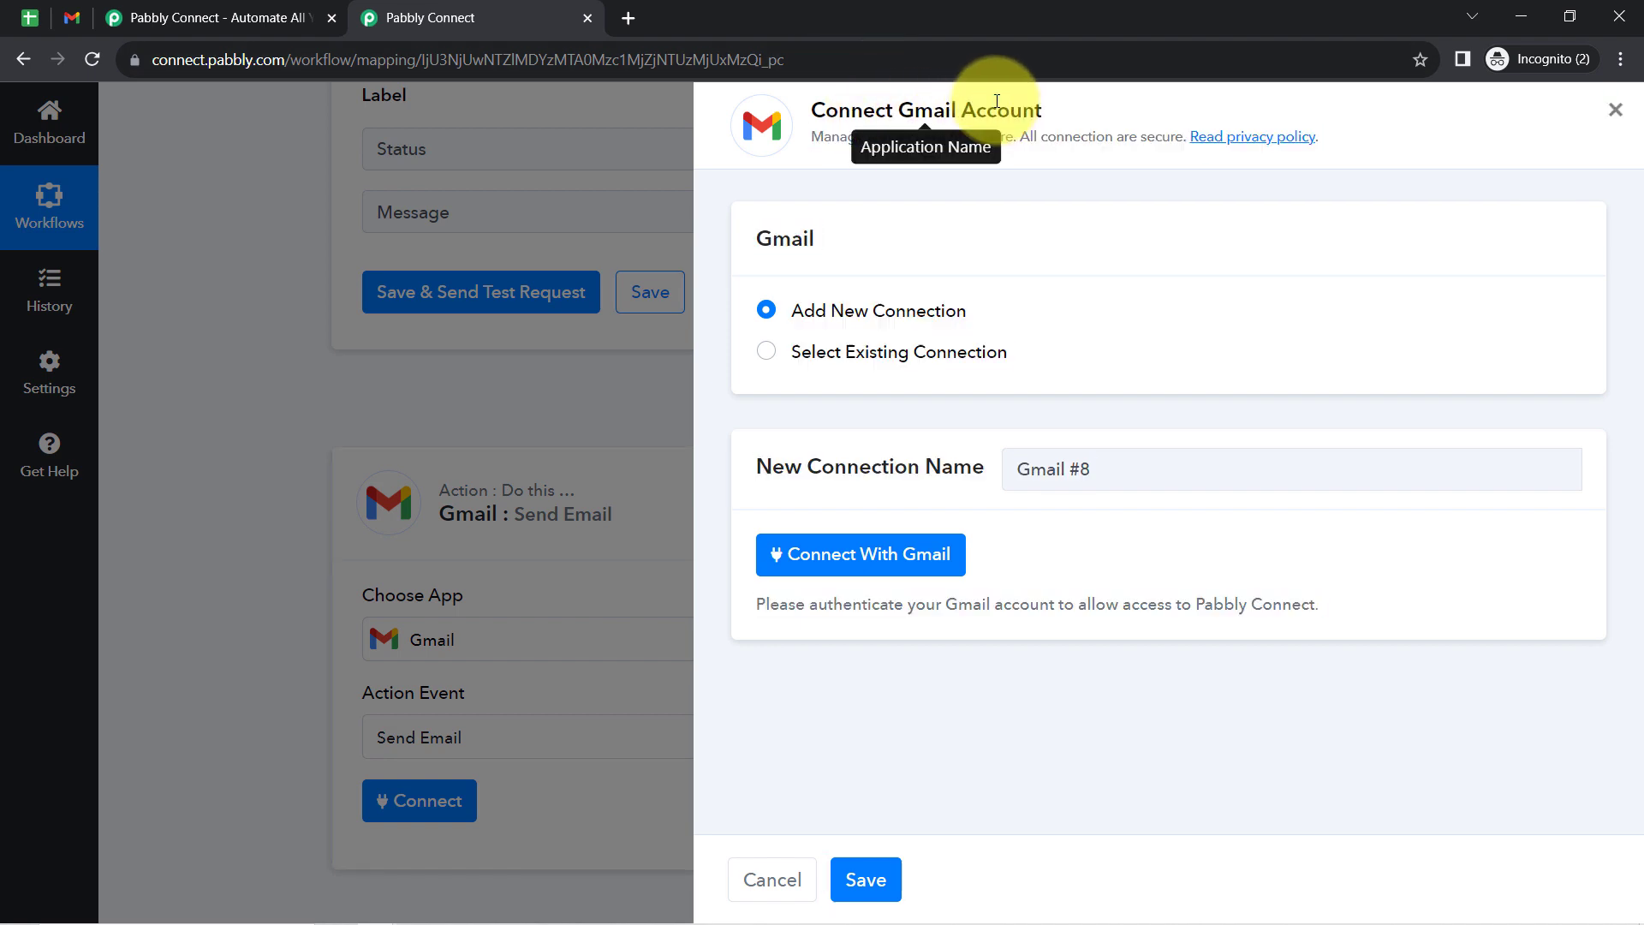
- Connect the Gmail action through the existing Gmail #7 connection and bring up its email fields
left_click(925, 356)
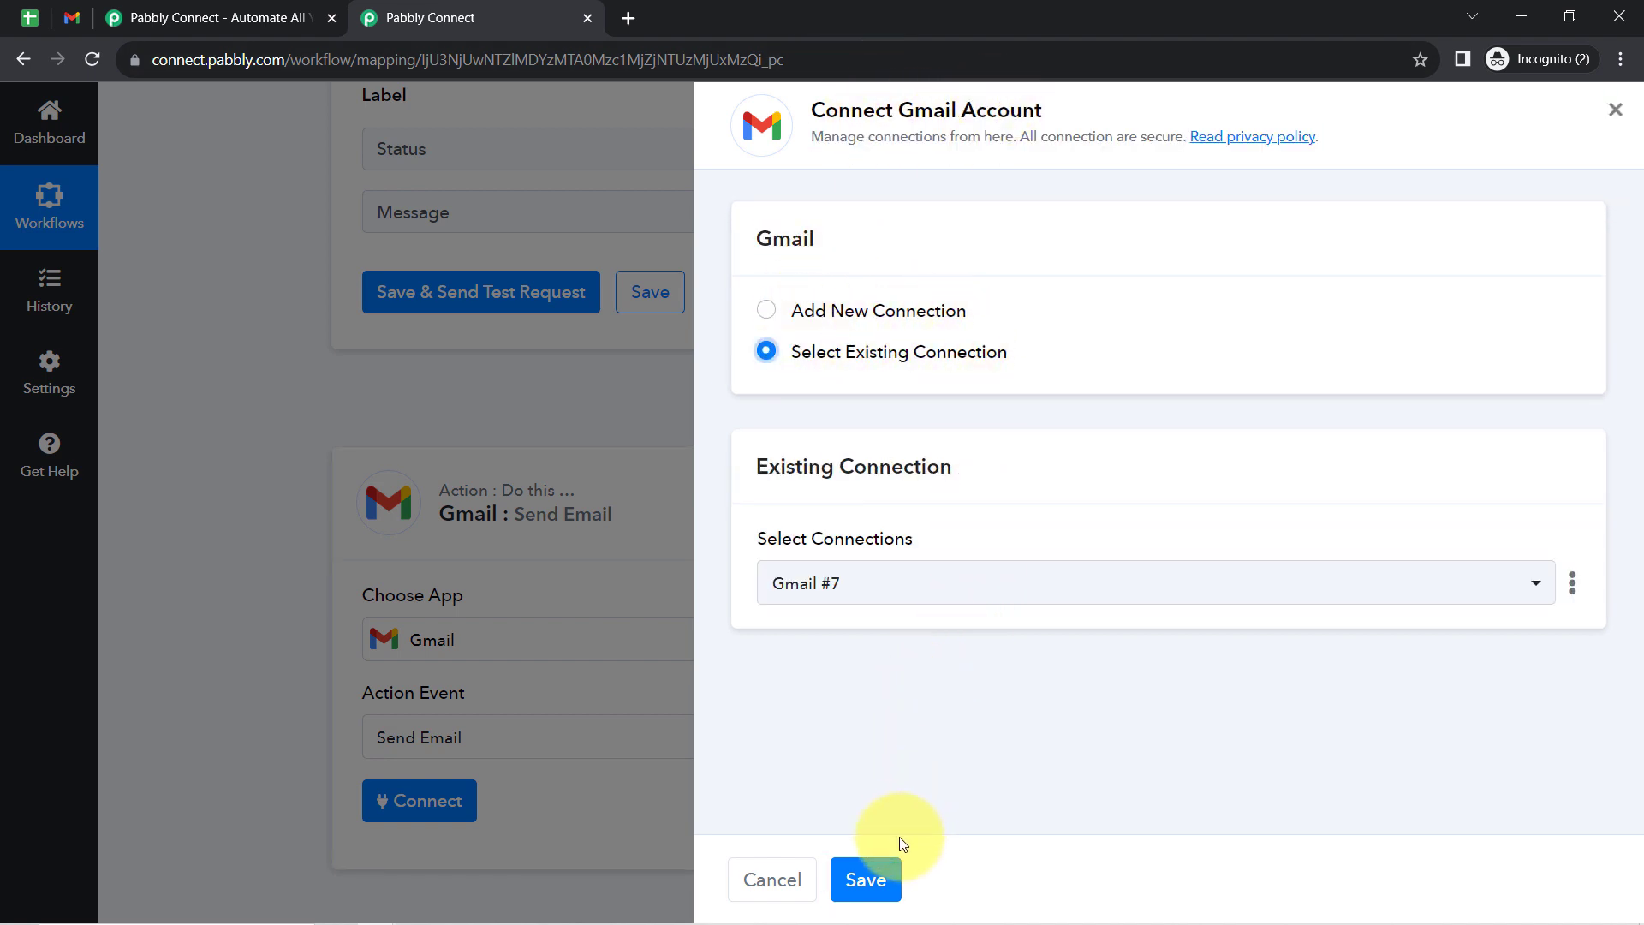
left_click(865, 882)
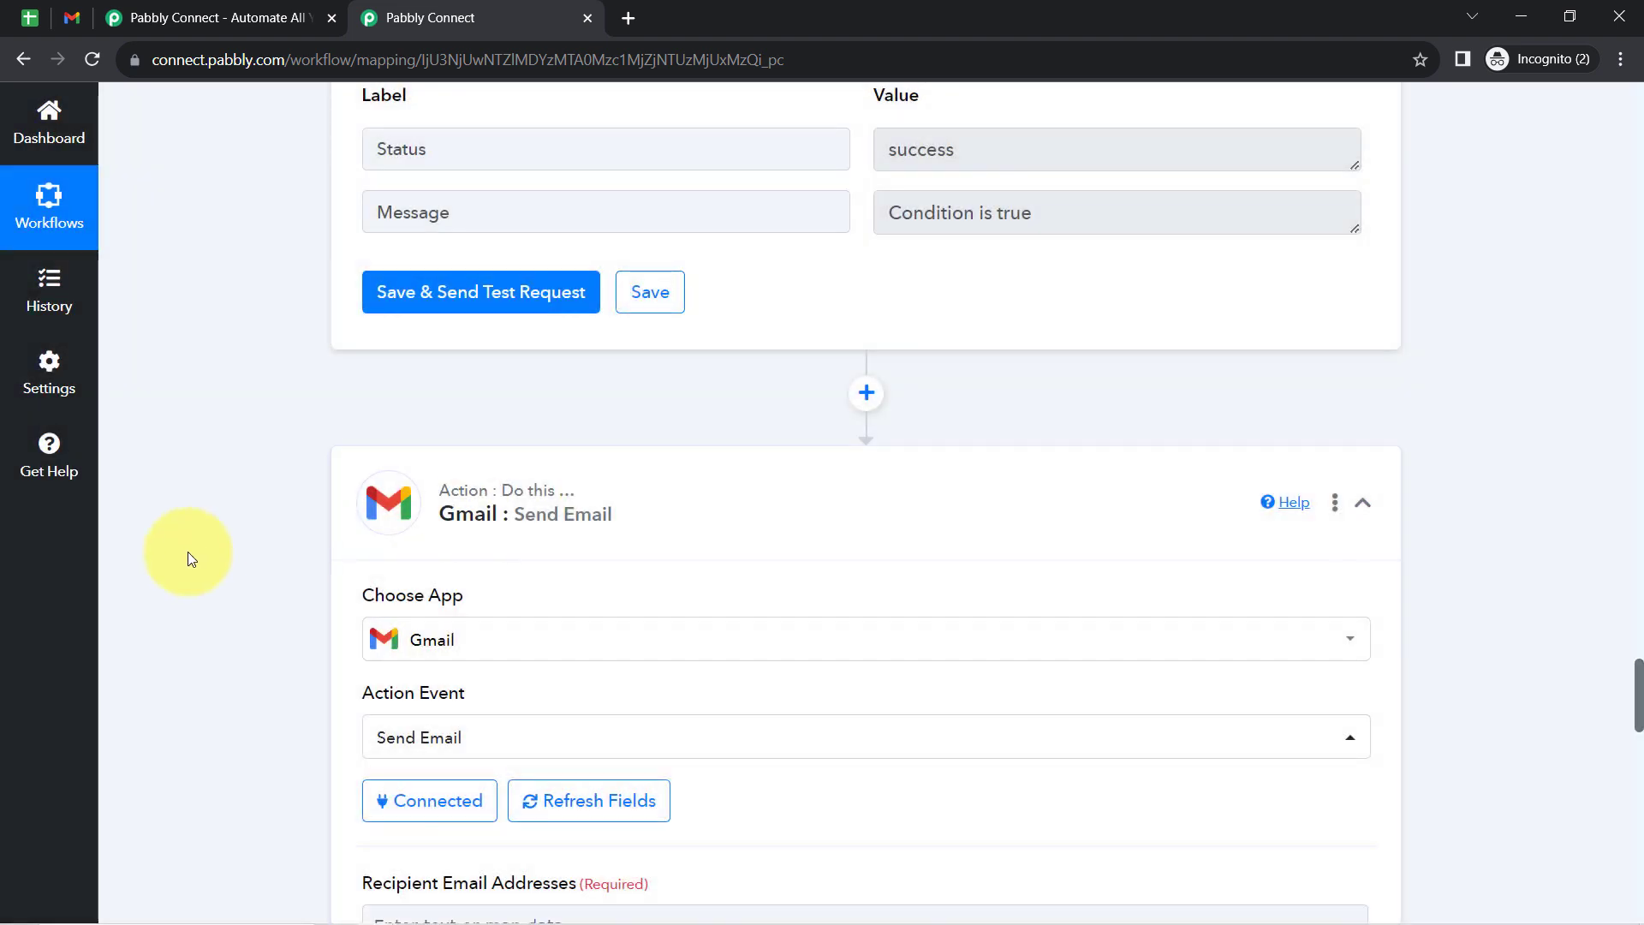
scroll(188, 552, "down", 2)
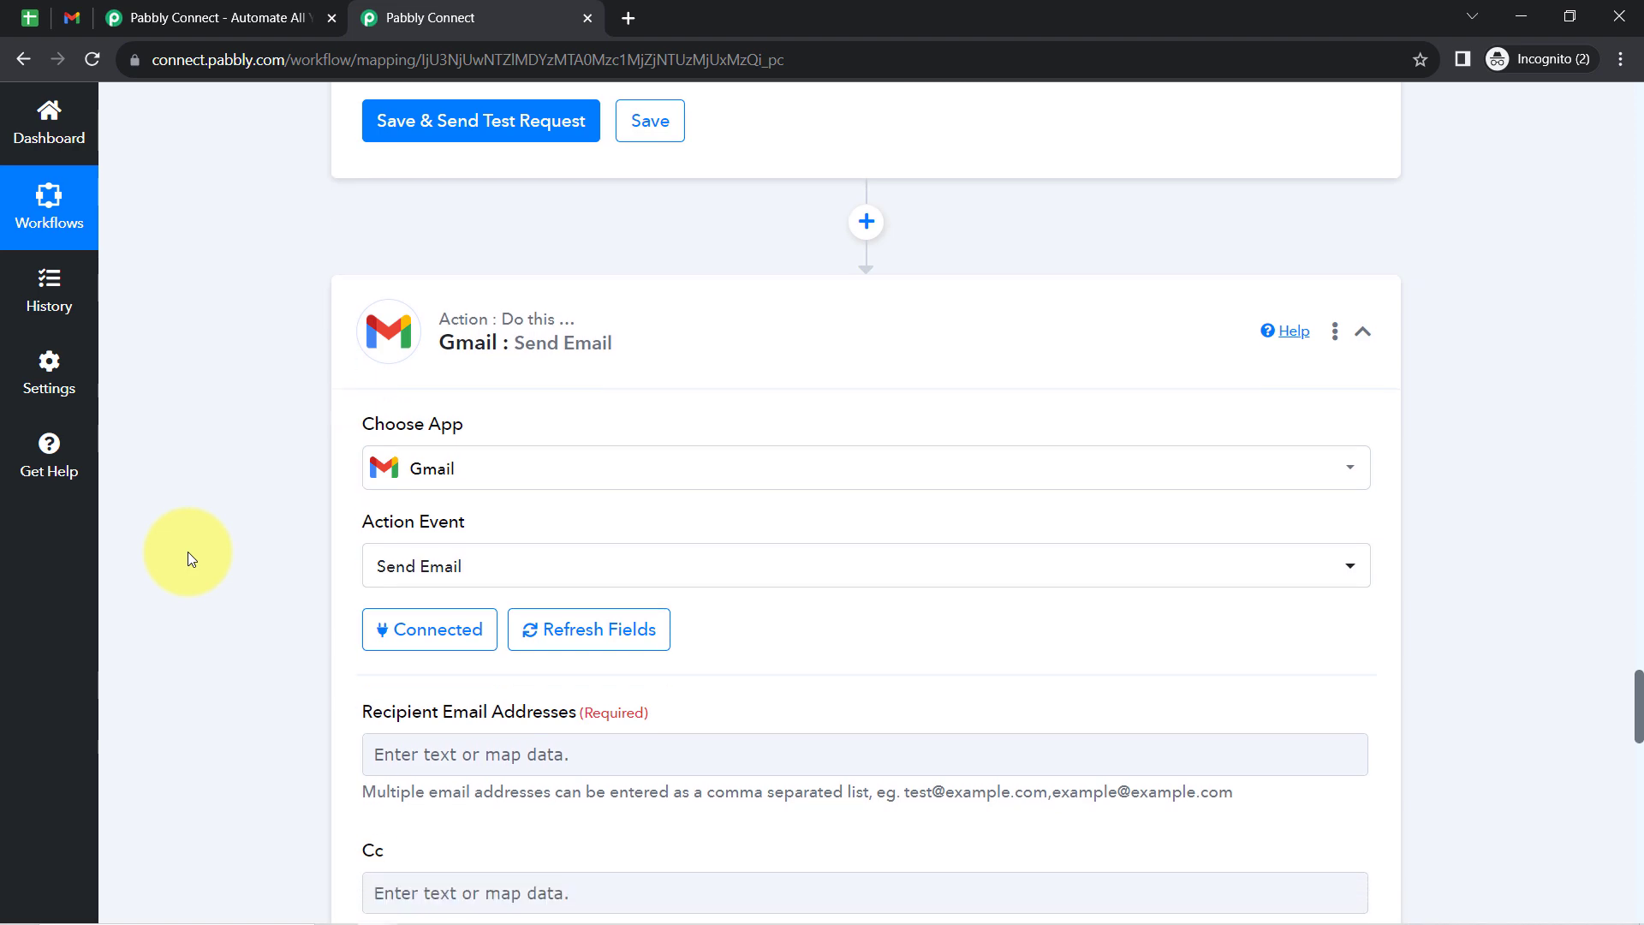
scroll(187, 552, "down", 3)
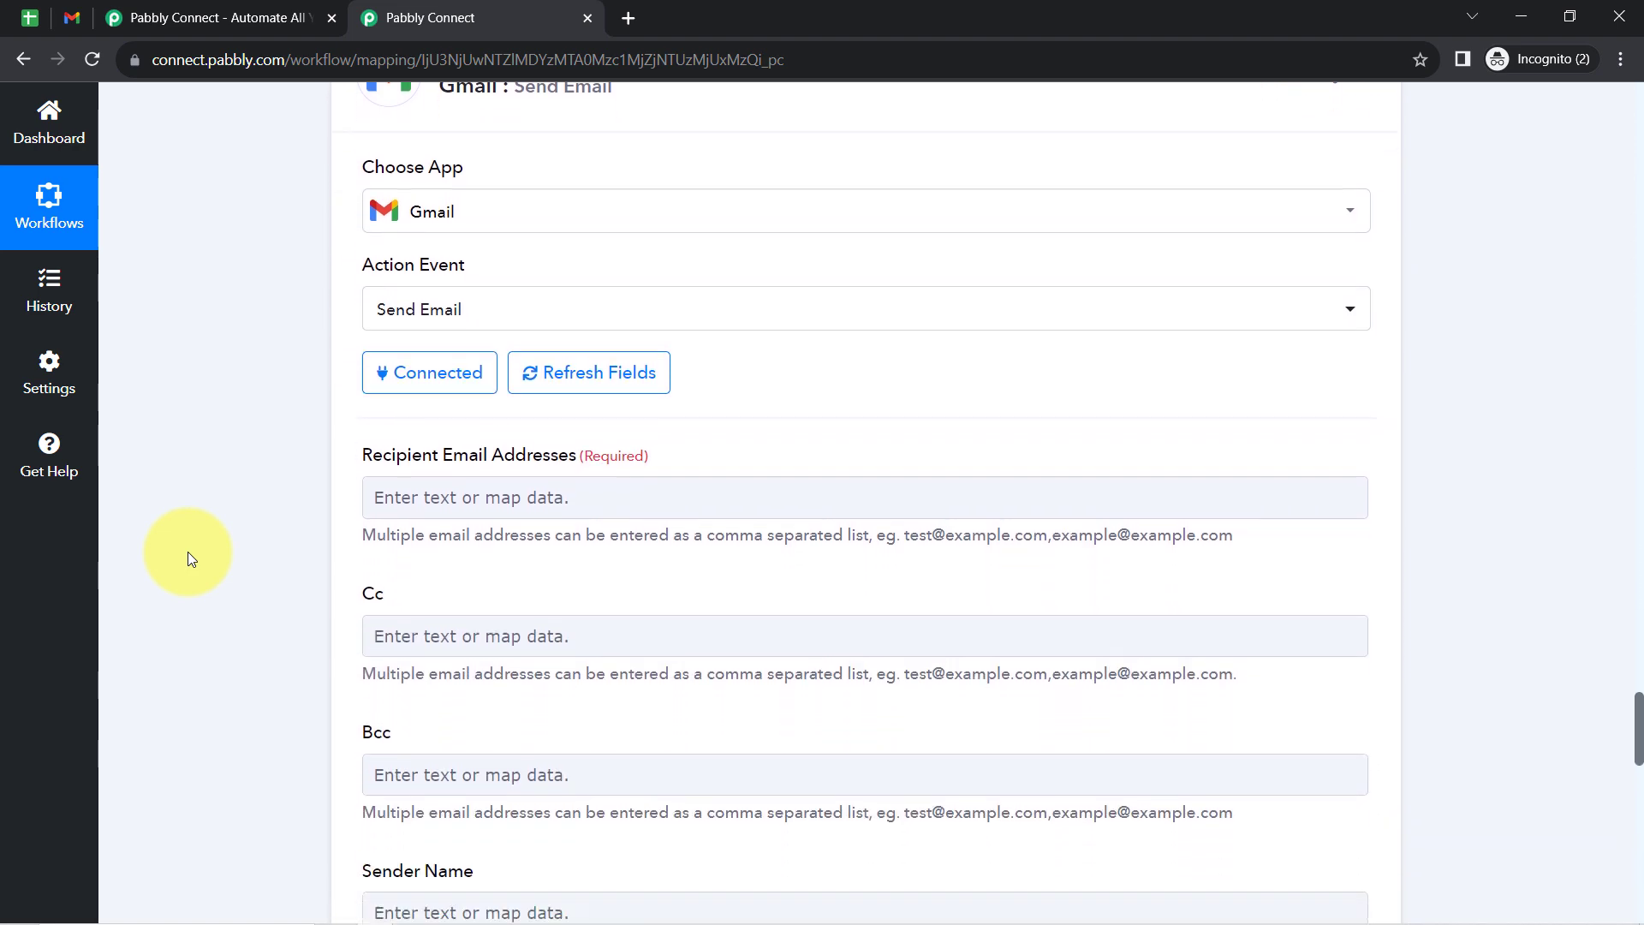
scroll(188, 552, "down", 2)
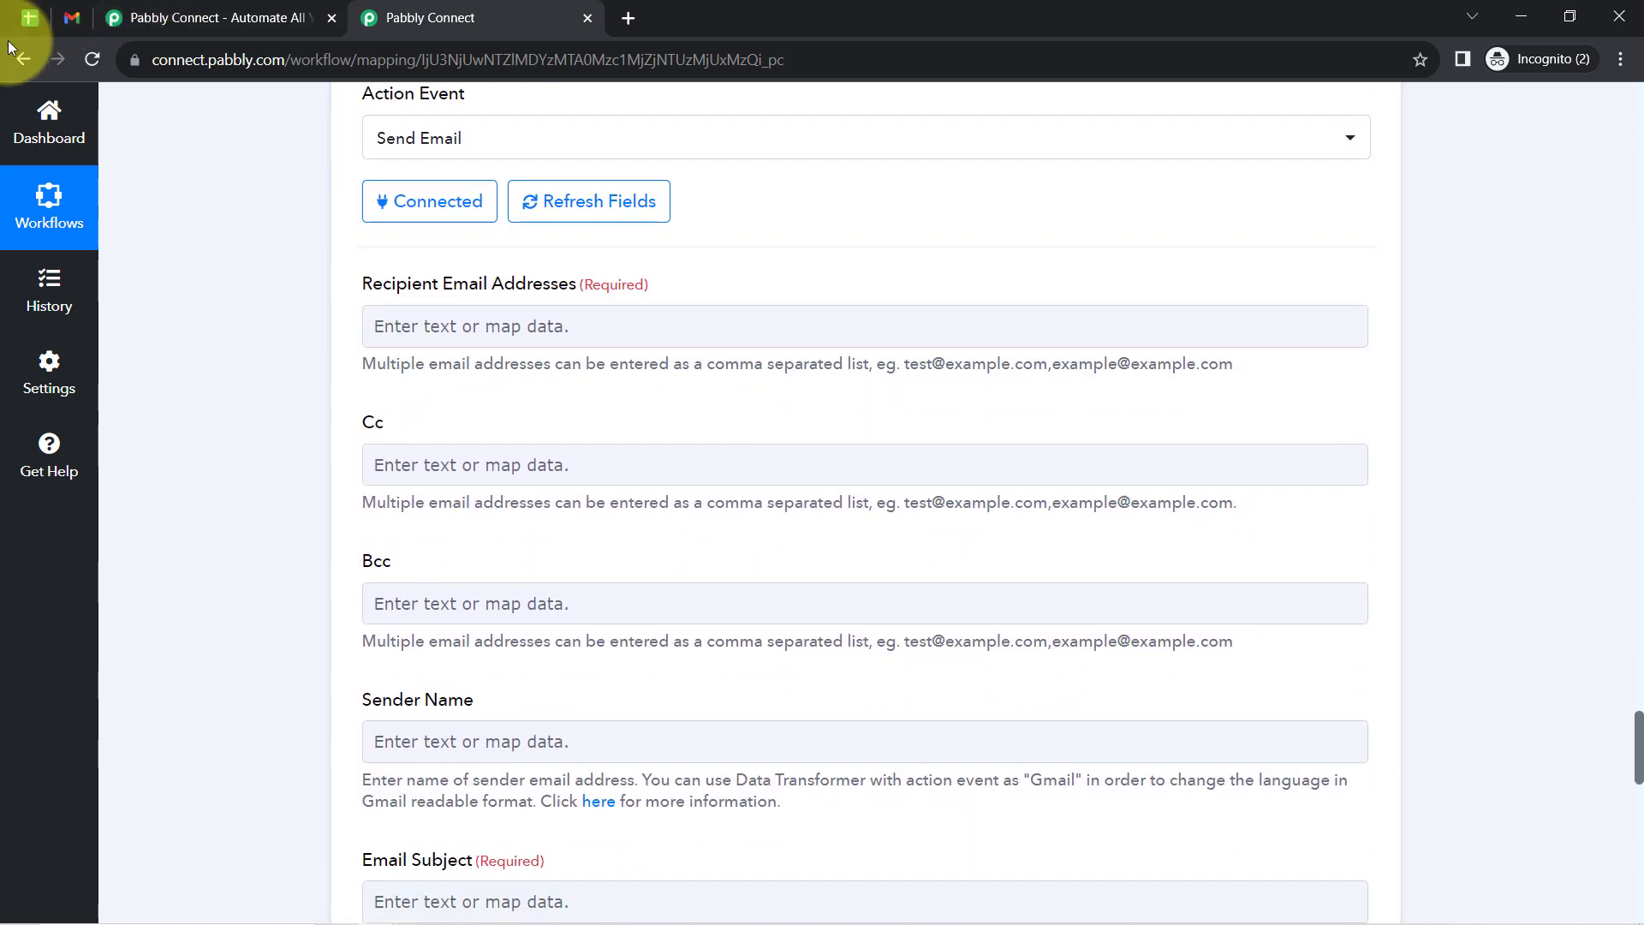
- Examine the billing spreadsheet rows of the two students with payment date 11/23/2023 and return to the workflow
left_click(19, 14)
left_click_drag(1223, 376, 136, 371)
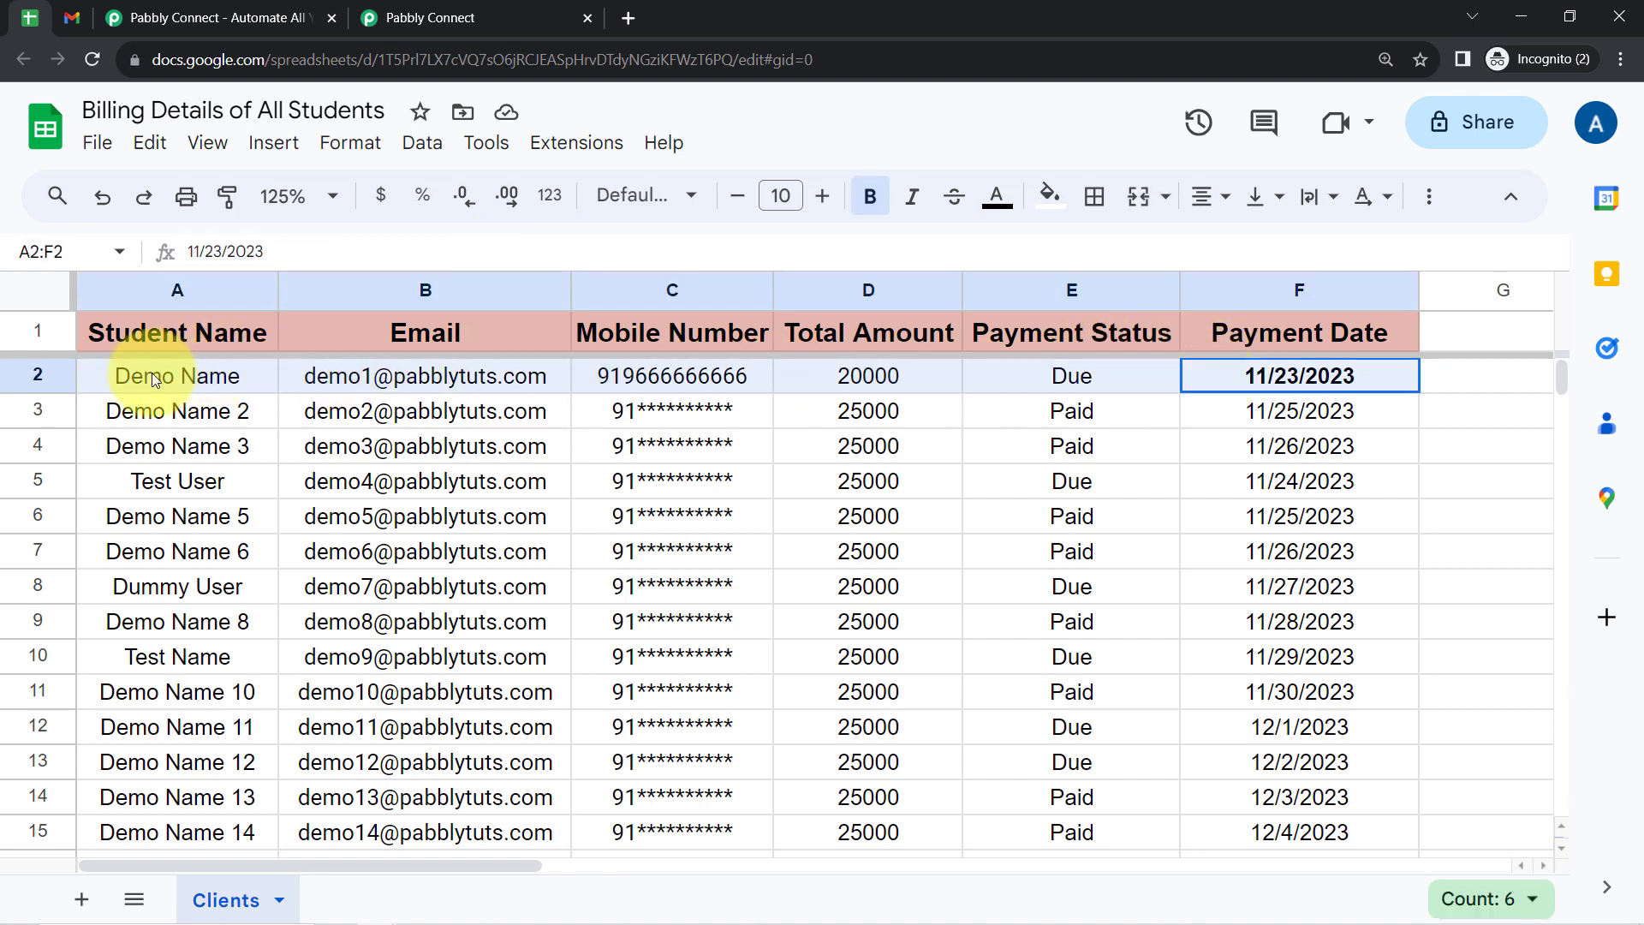
left_click(701, 555)
key("Down")
key("Down")
key("Down")
key("Down")
key("Down")
key("Down")
key("Down")
key("Down")
key("Down")
key("Down")
key("Down")
key("Down")
key("Down")
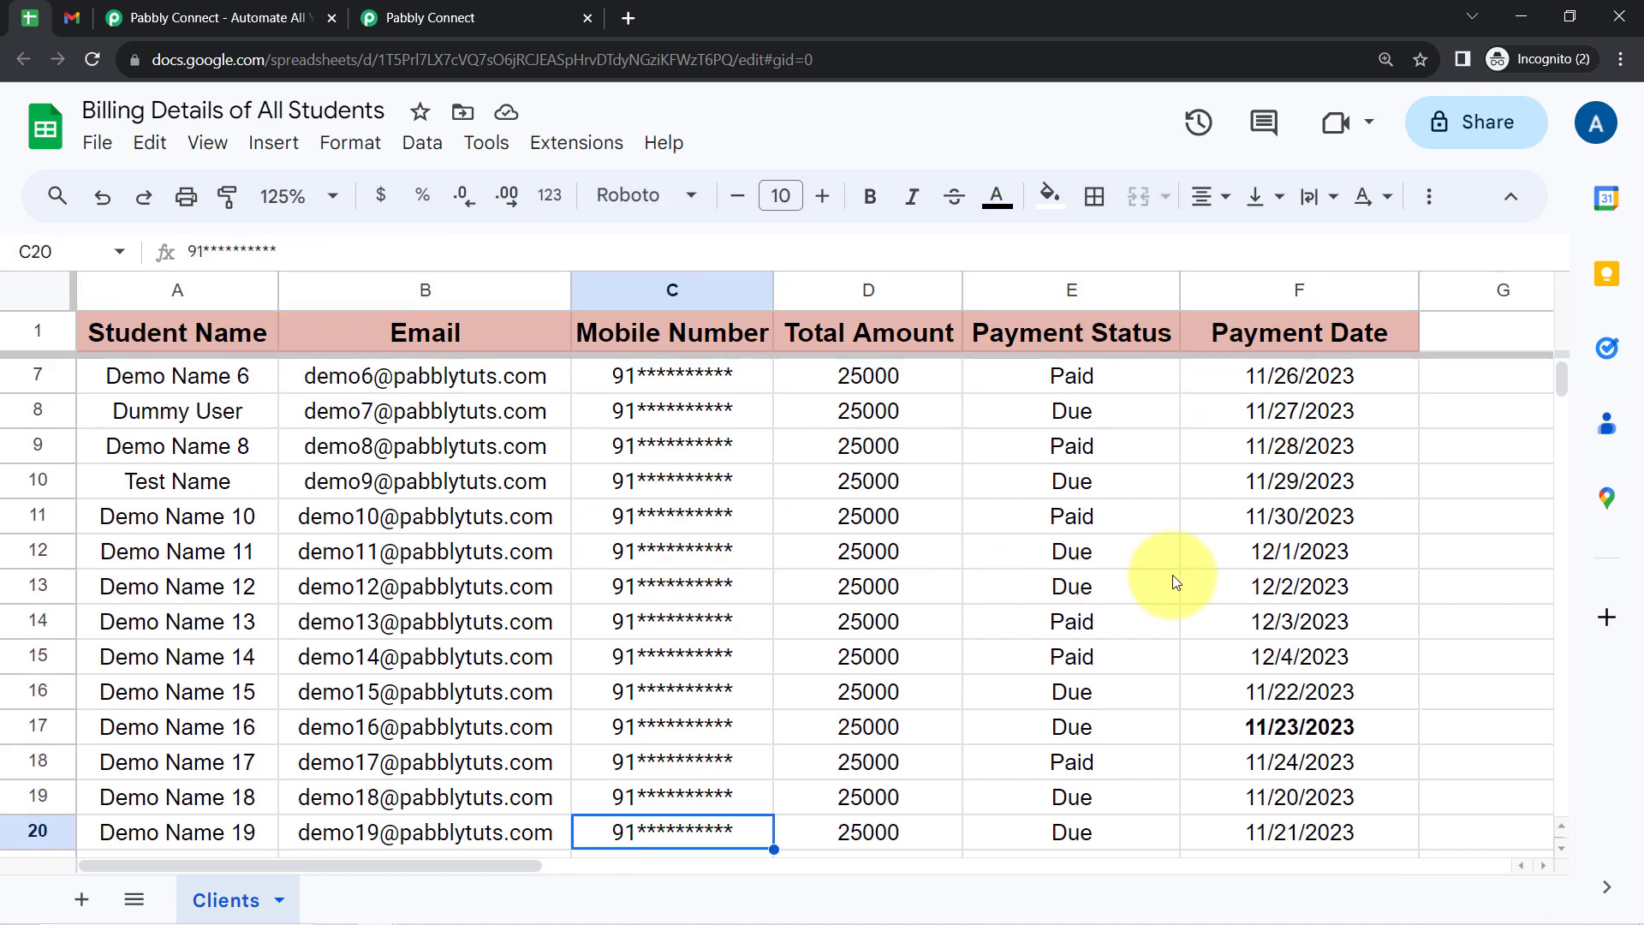
left_click_drag(899, 727, 192, 738)
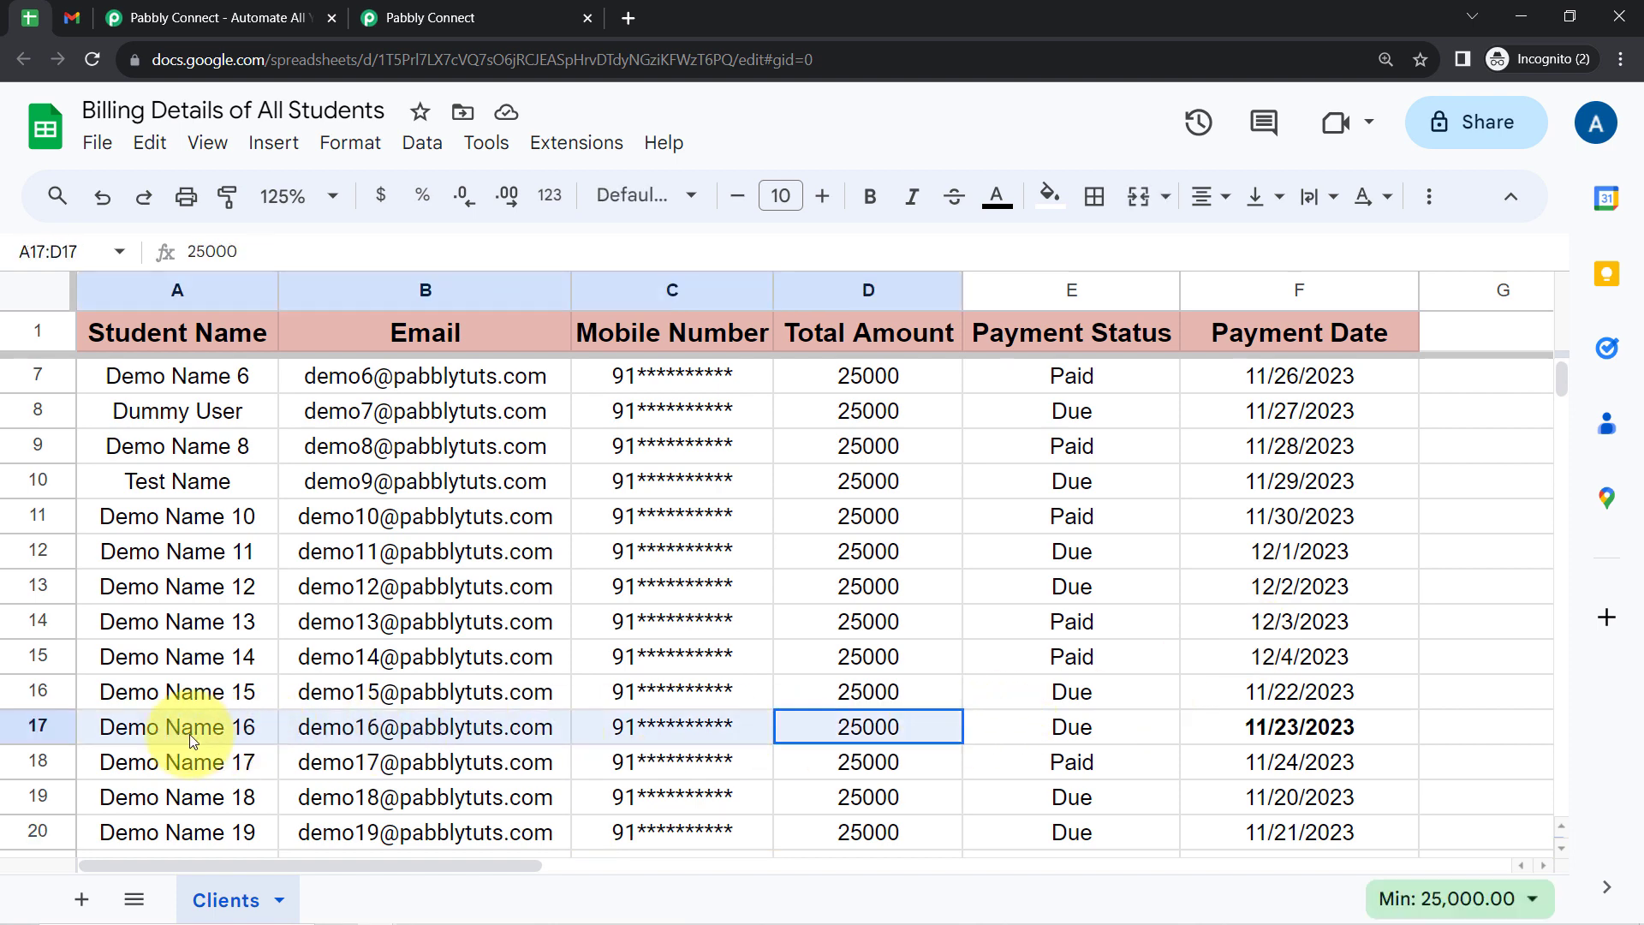
left_click(431, 17)
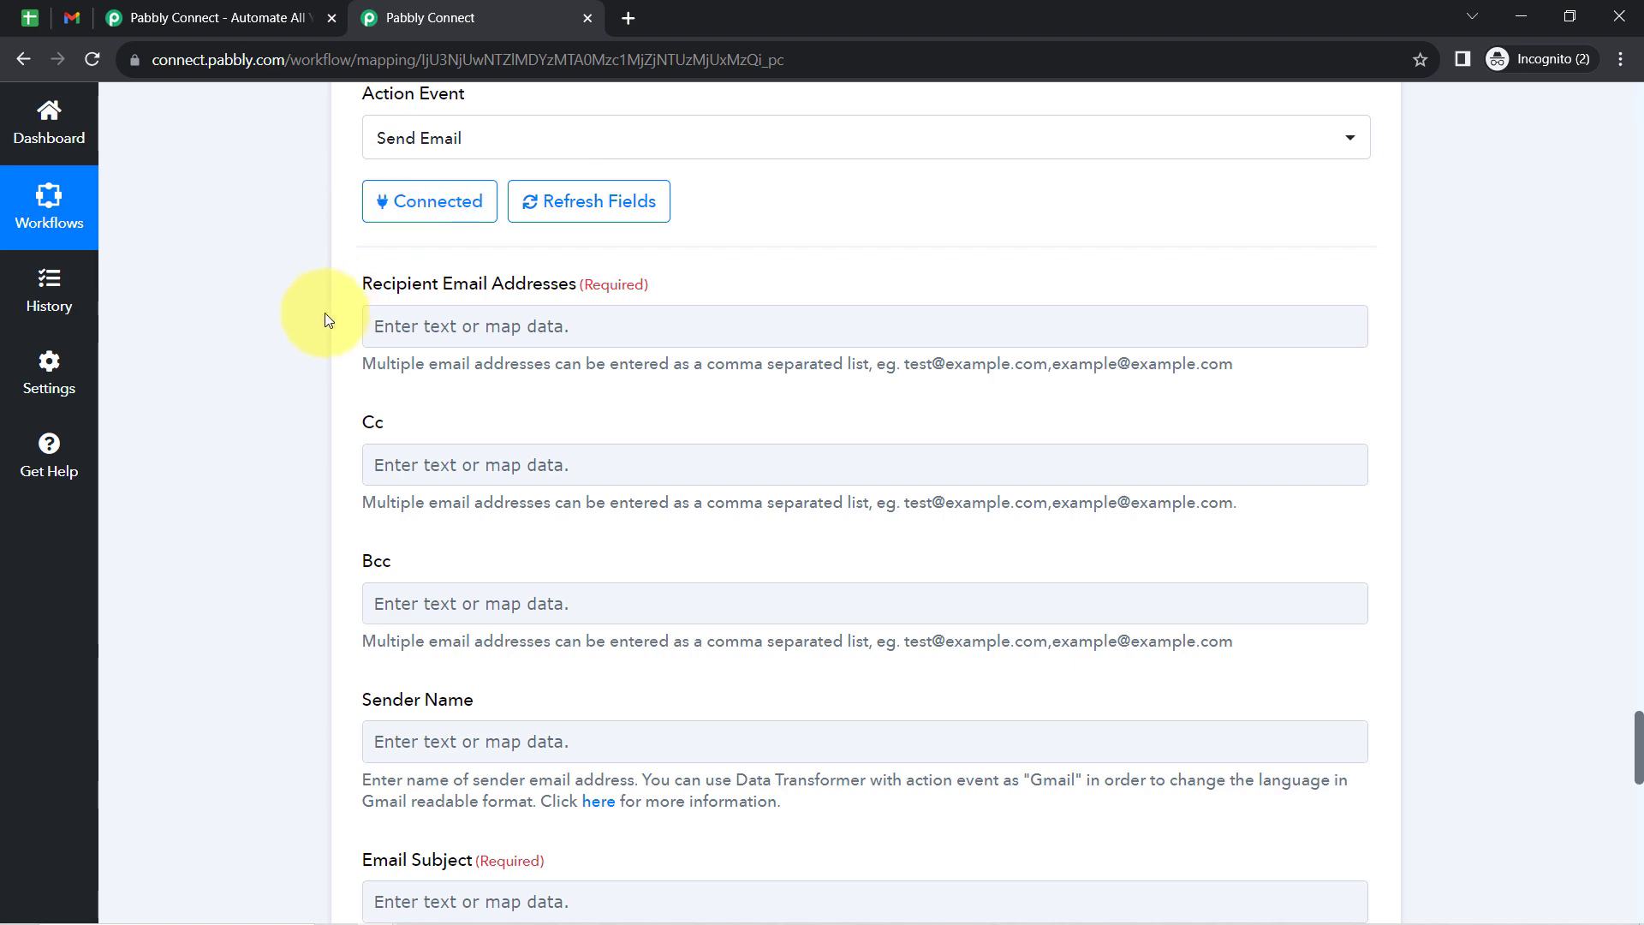
- Review the Filter action's condition and test response, and return to the Gmail action's email fields
scroll(301, 340, "up", 4)
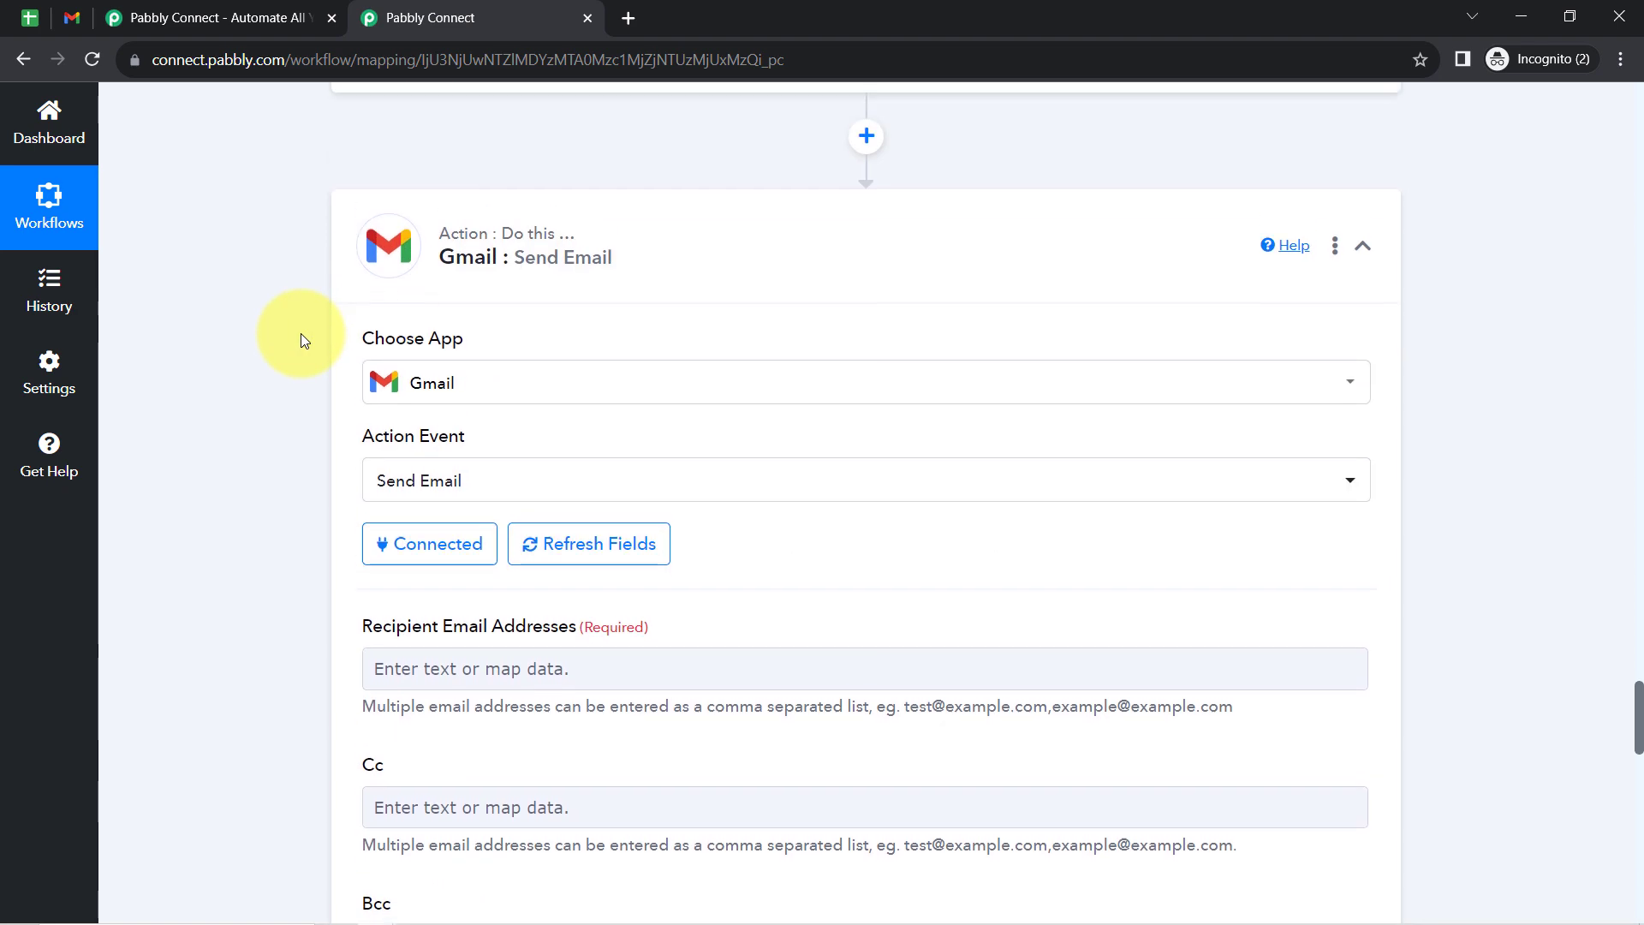
scroll(301, 337, "up", 6)
scroll(300, 340, "up", 3)
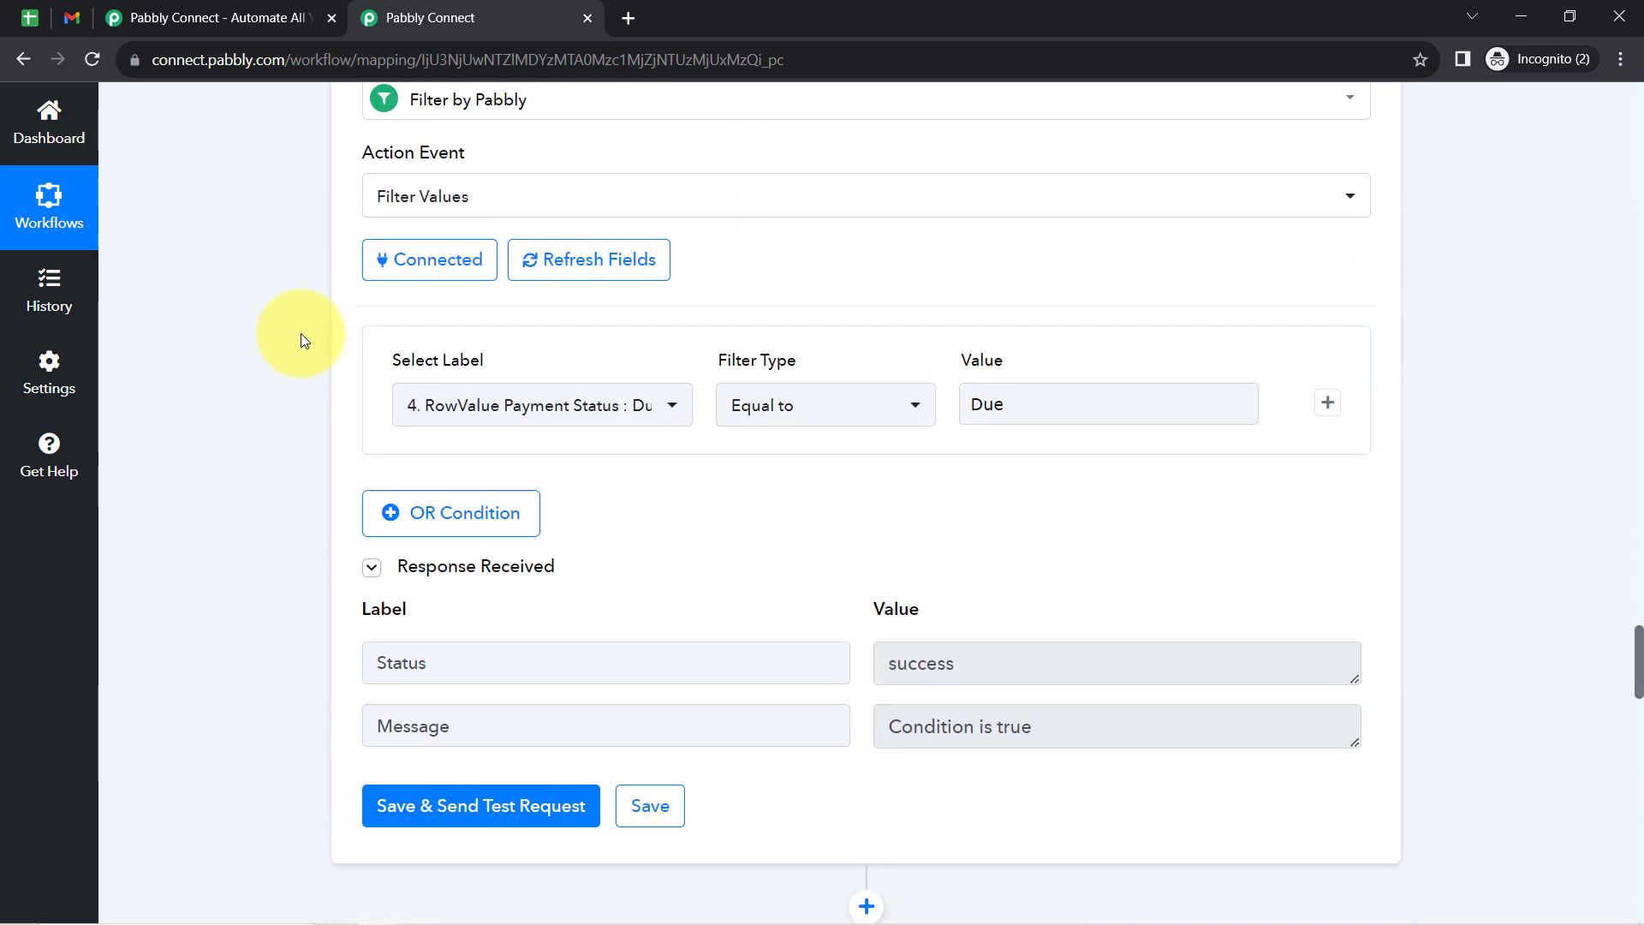
scroll(301, 340, "down", 6)
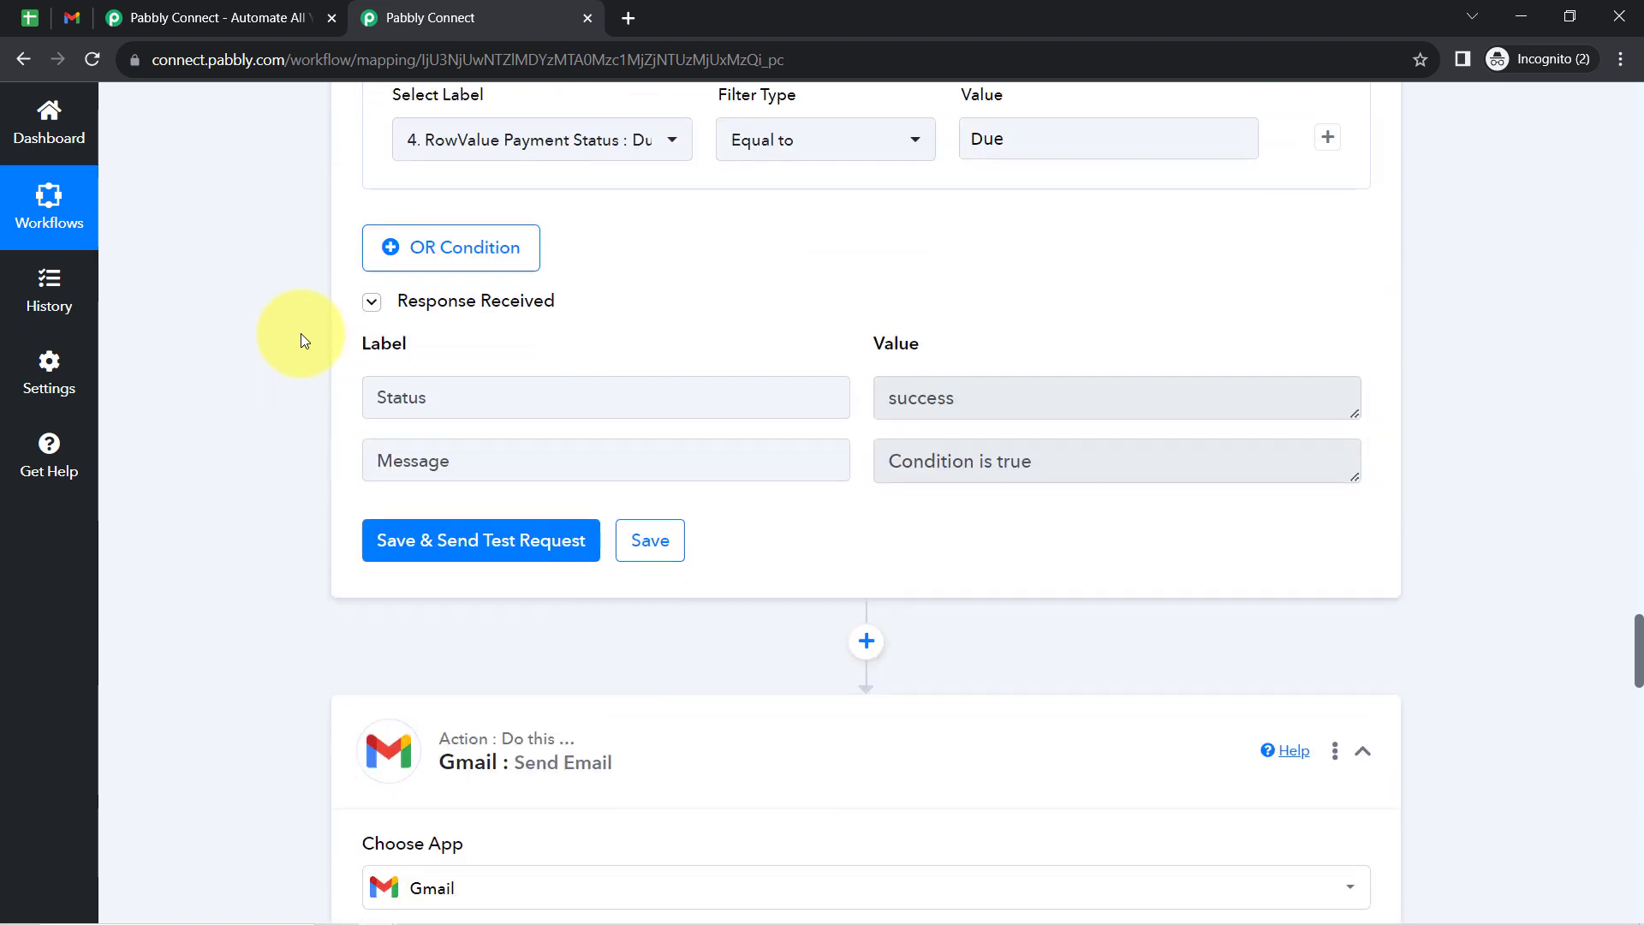
scroll(229, 449, "down", 3)
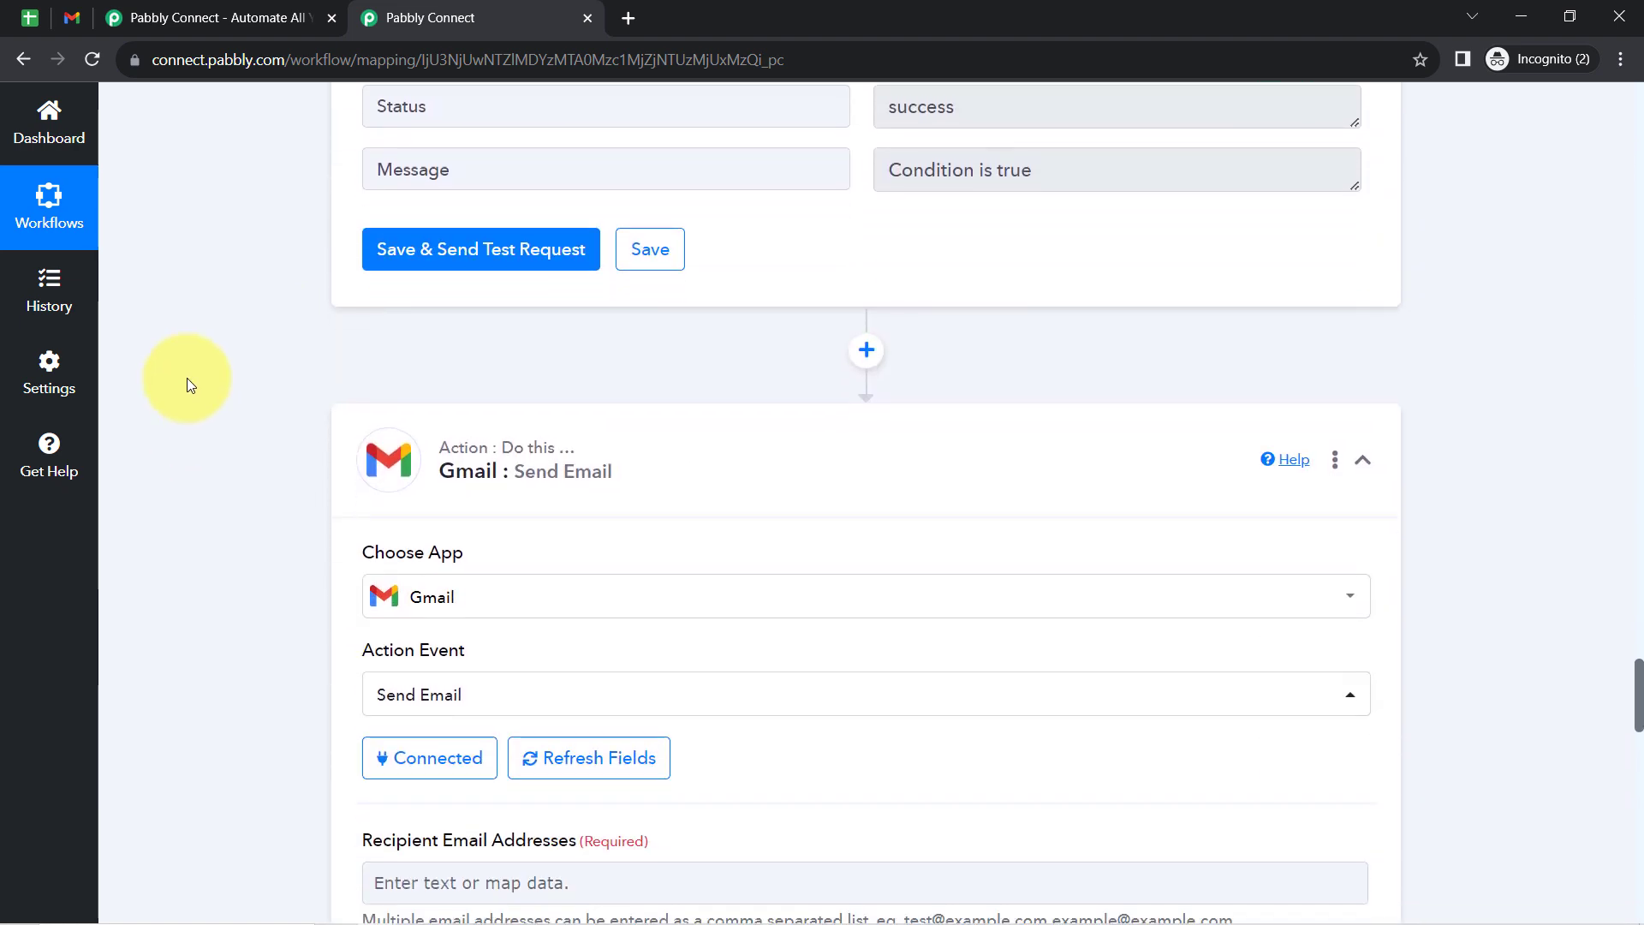
scroll(228, 447, "down", 3)
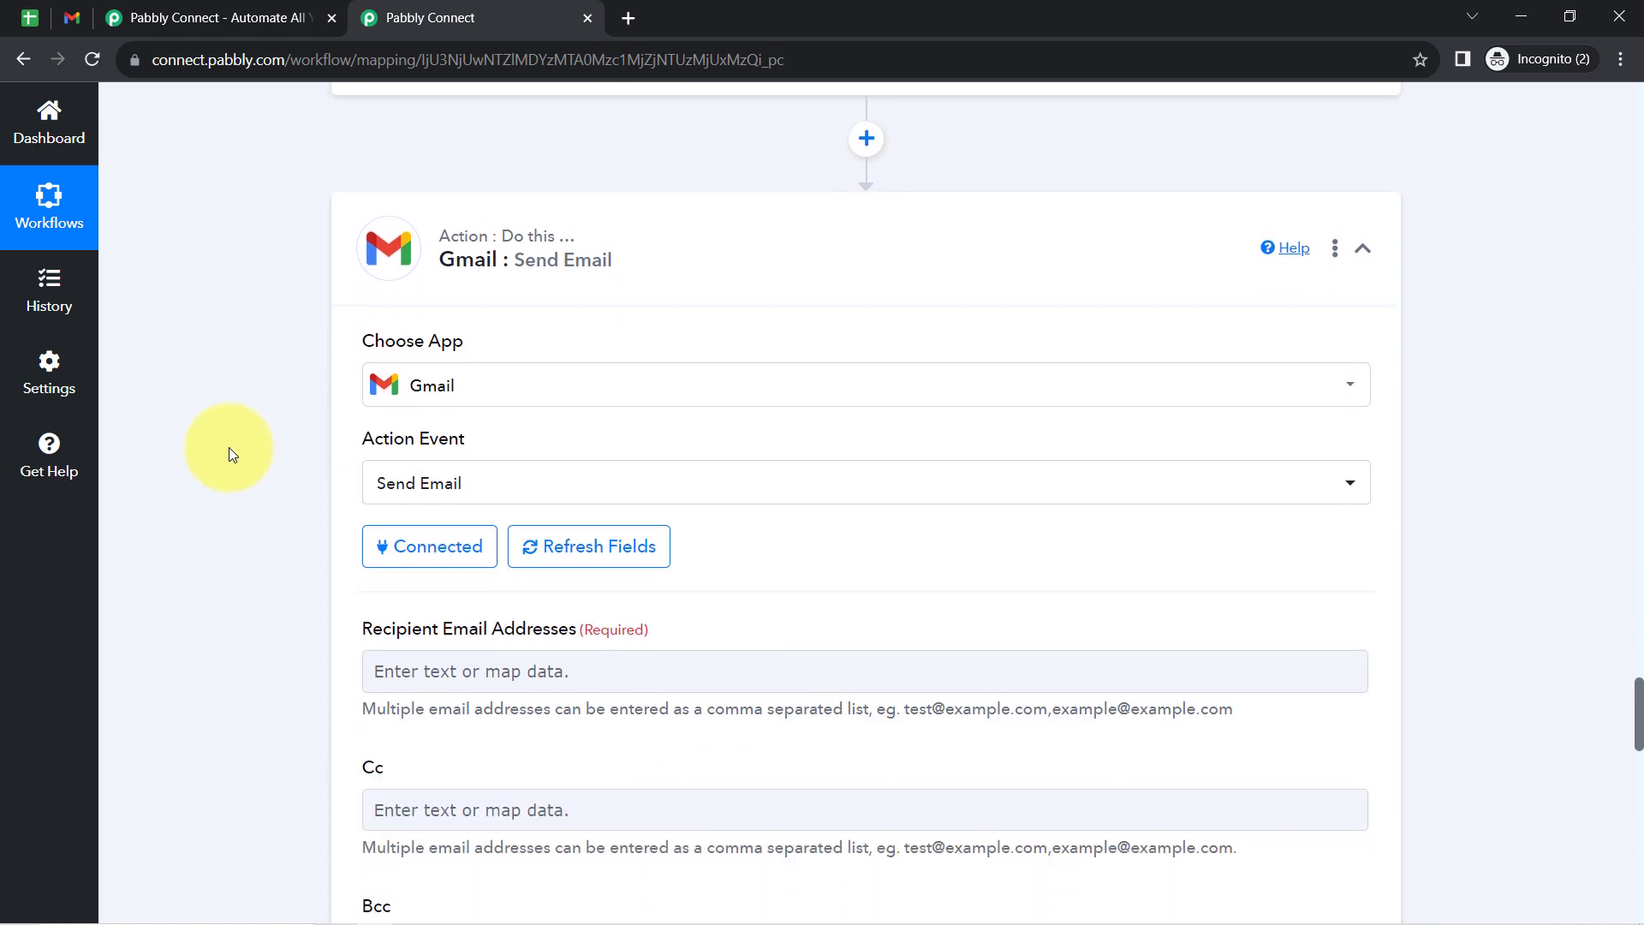
scroll(229, 446, "down", 1)
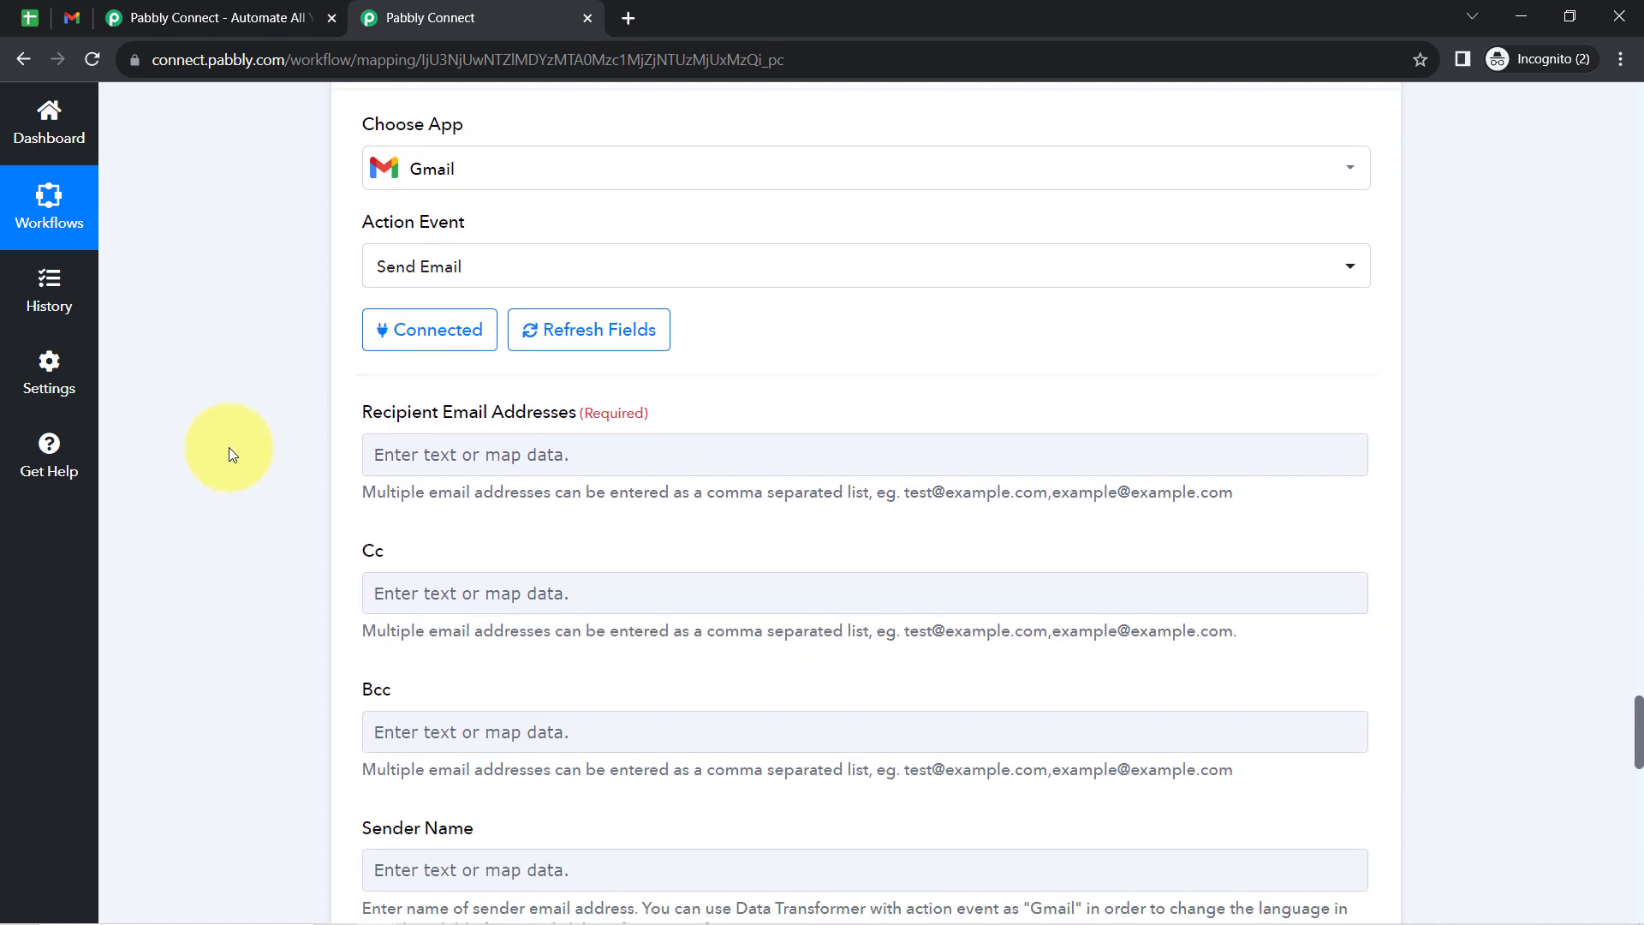
- Map the recipient email address to the Iterator's RowValue Email
left_click(493, 413)
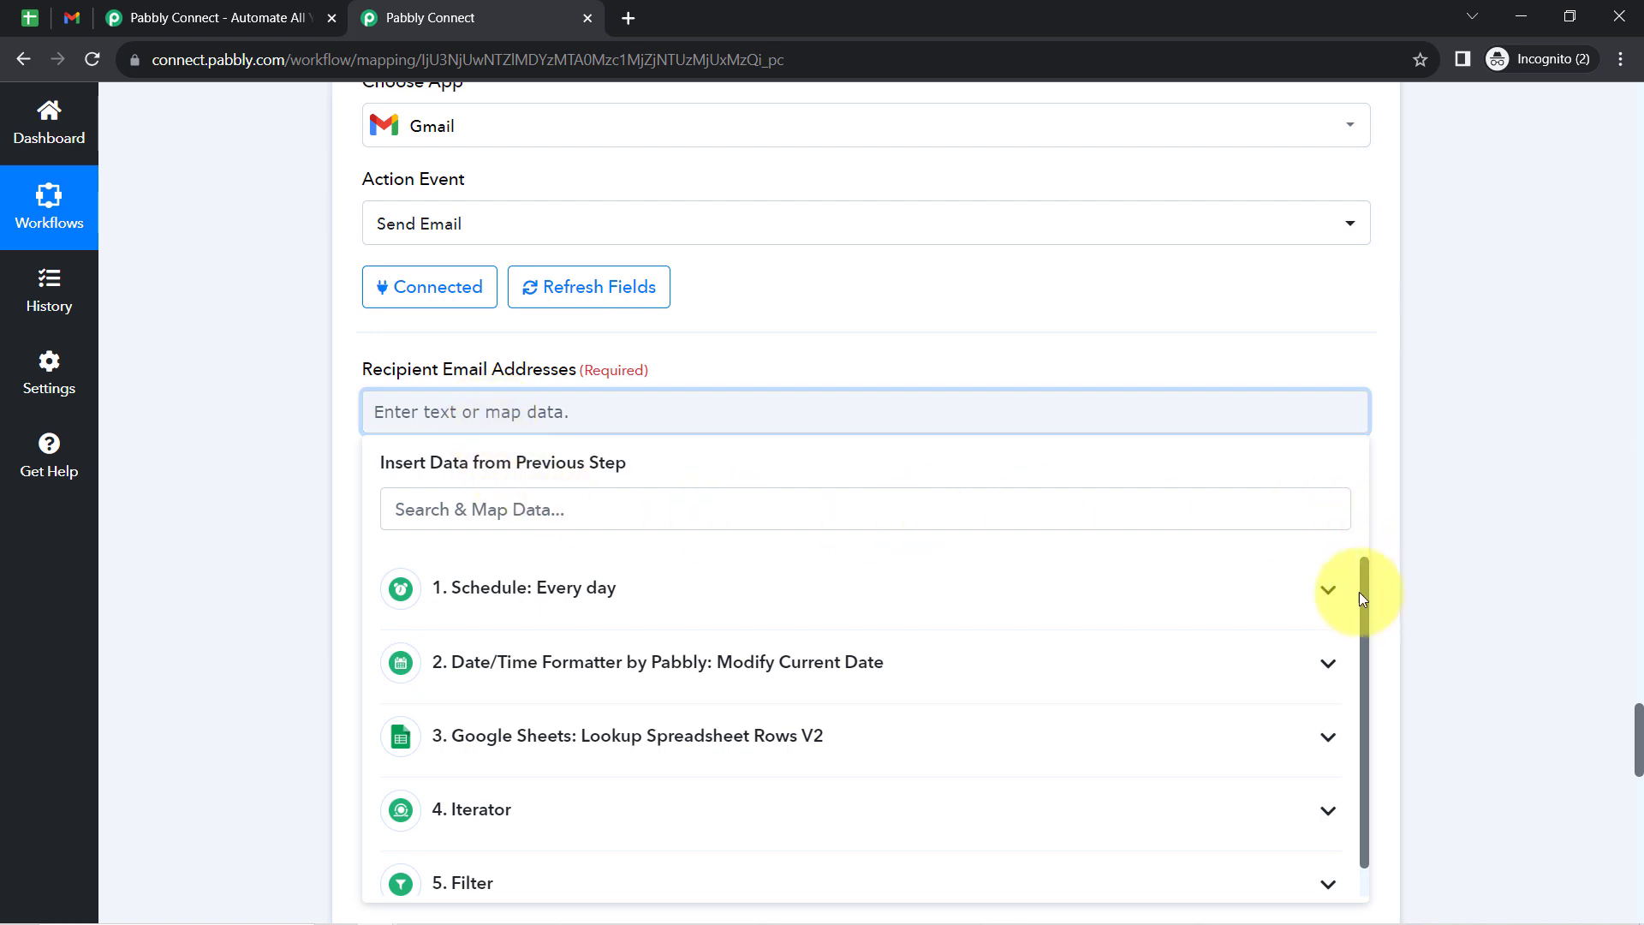
scroll(1361, 596, "down", 1)
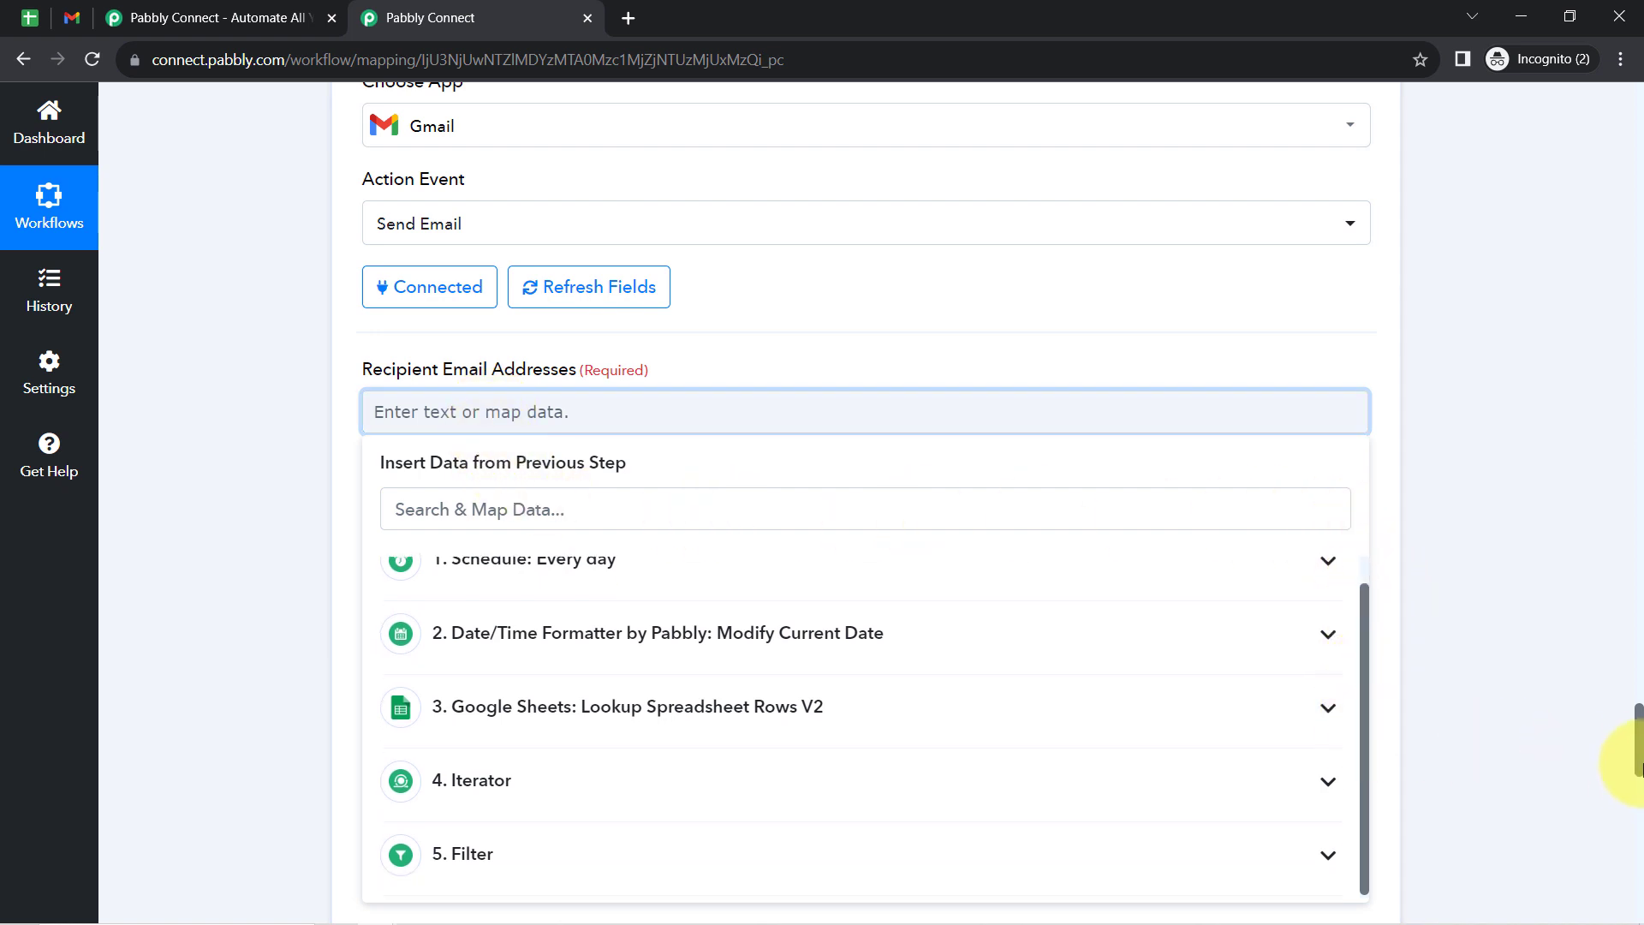
scroll(1638, 754, "down", 4)
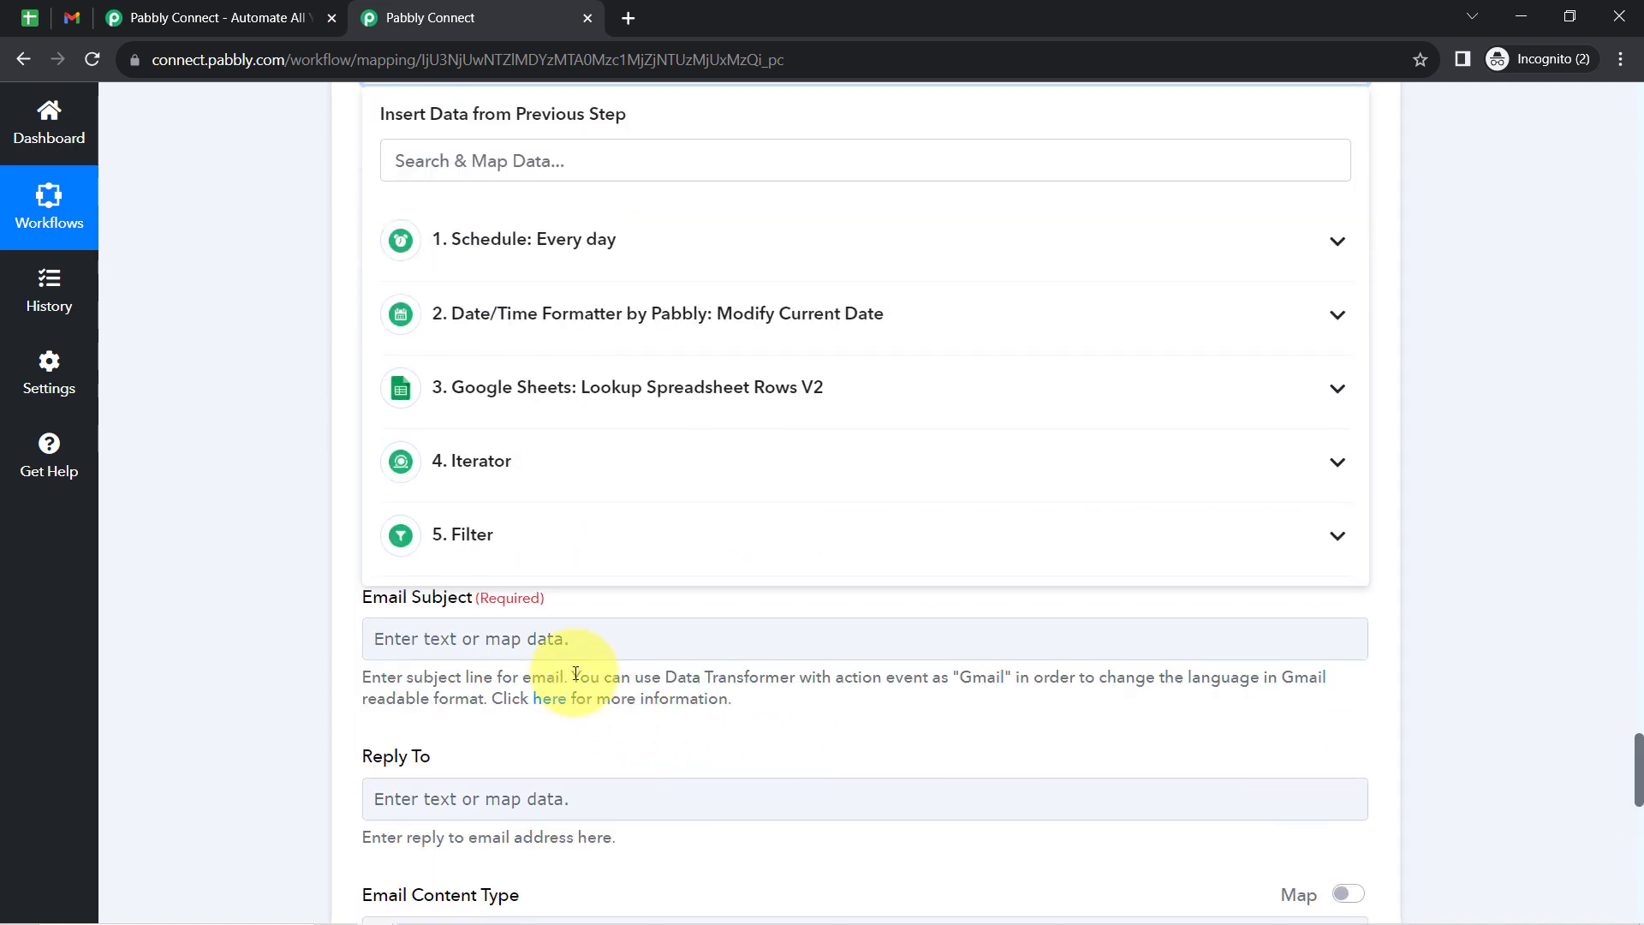
left_click(544, 470)
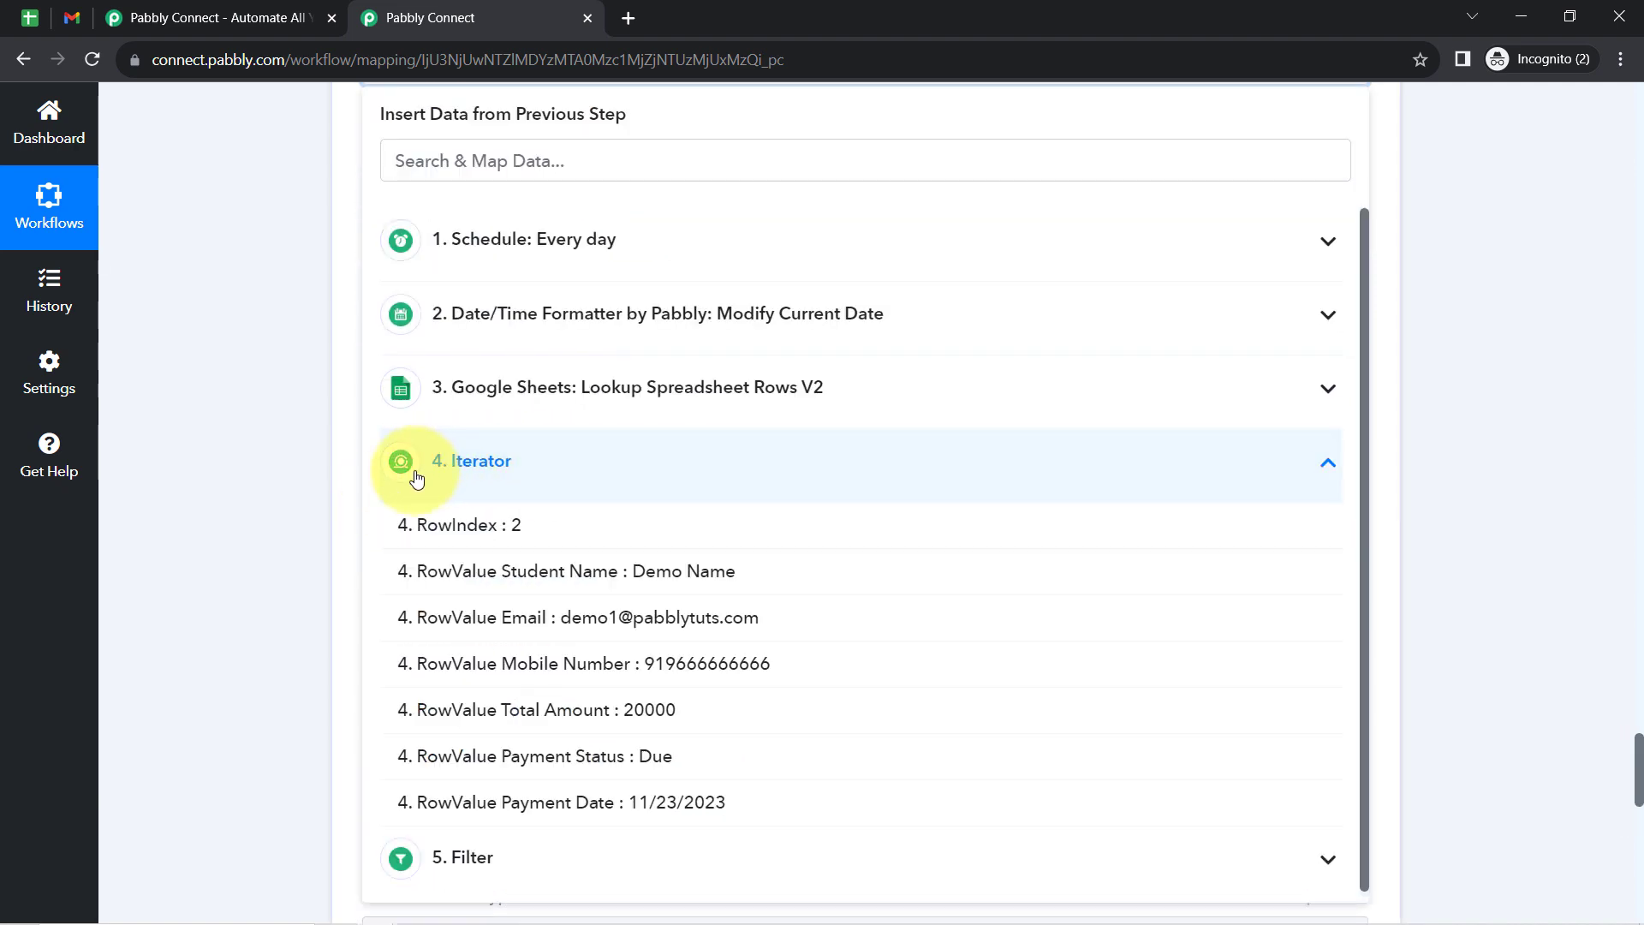
left_click(551, 618)
left_click(259, 301)
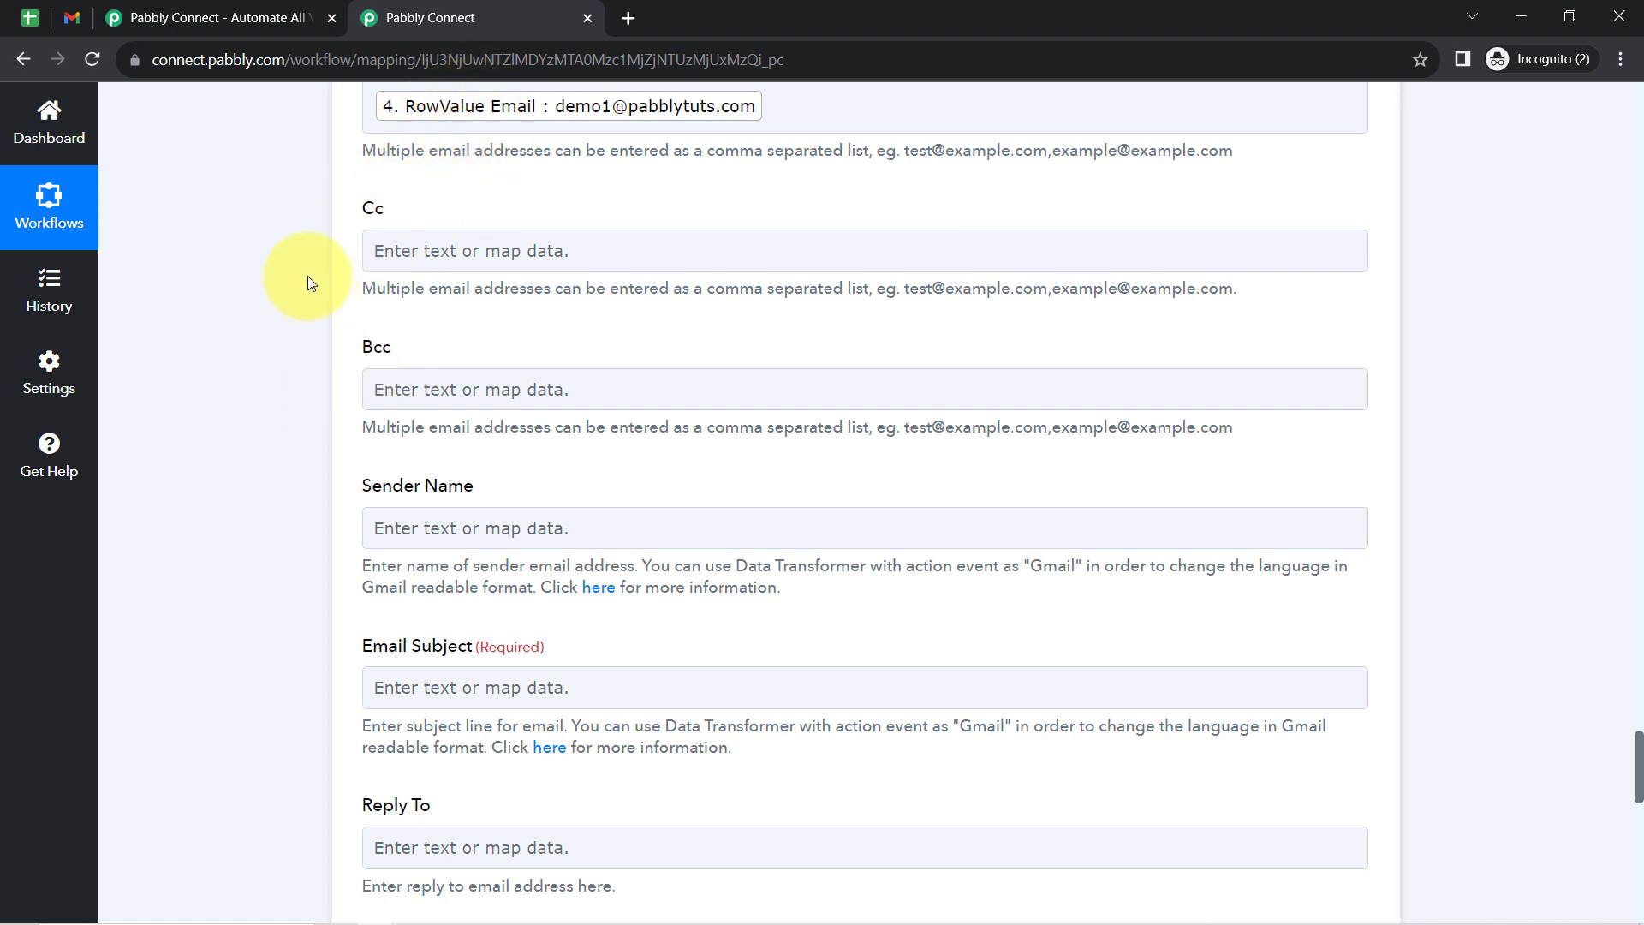
- Leave the Cc and Bcc fields empty and set the sender name to ABC Coaching Classes
left_click(398, 387)
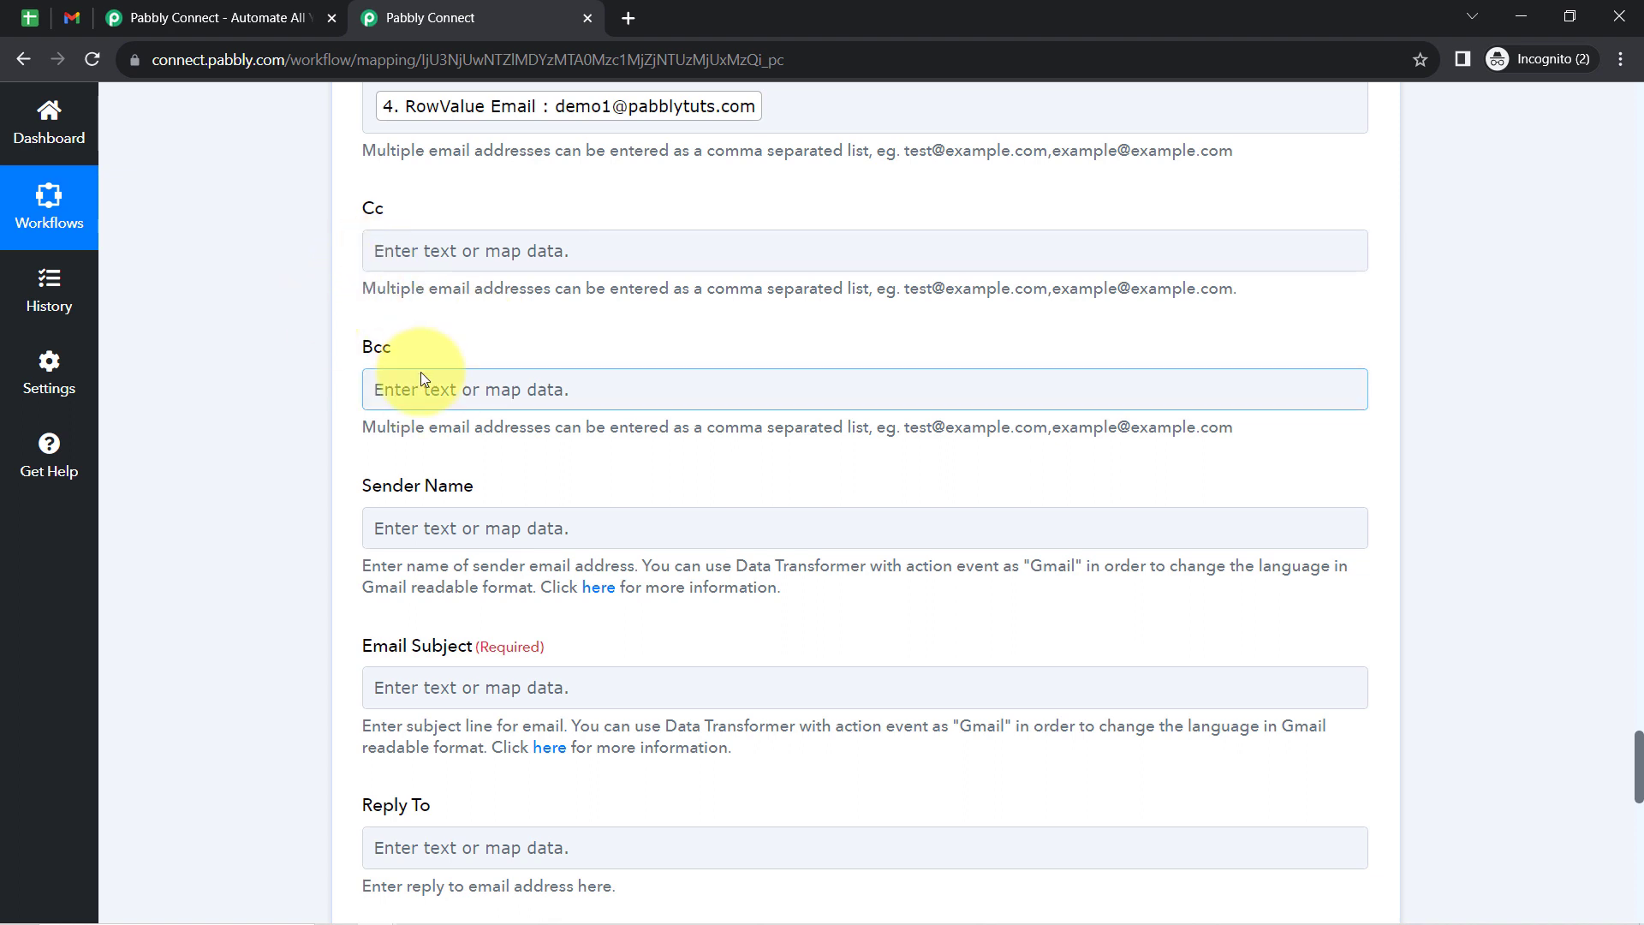
scroll(313, 395, "down", 2)
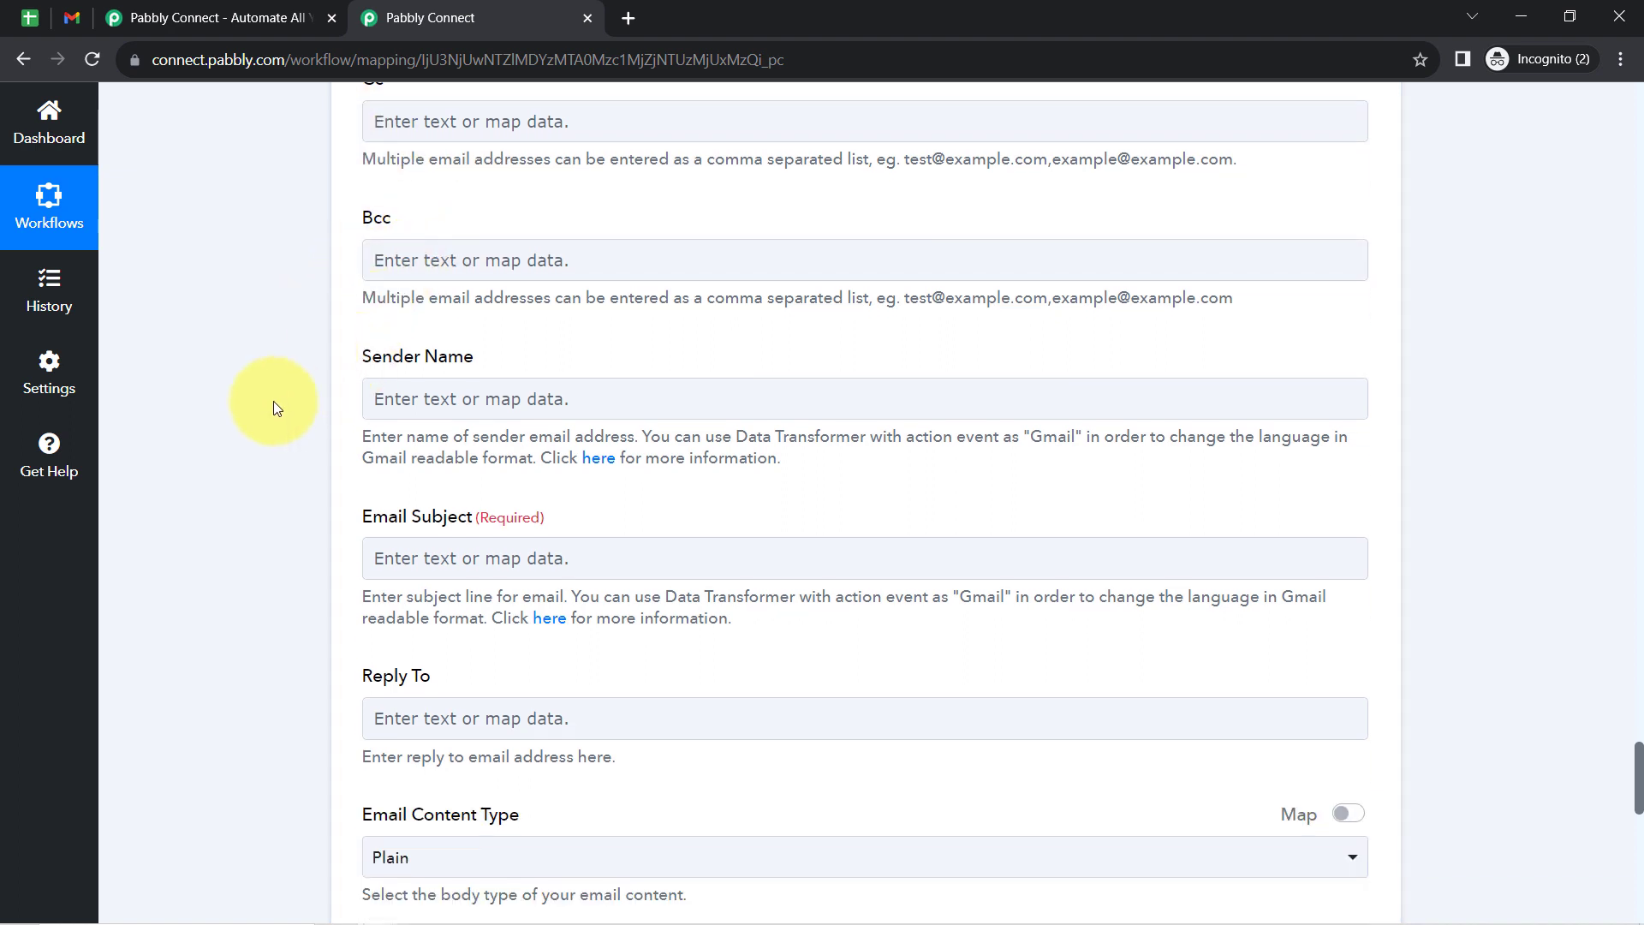
scroll(274, 408, "down", 1)
scroll(252, 337, "down", 1)
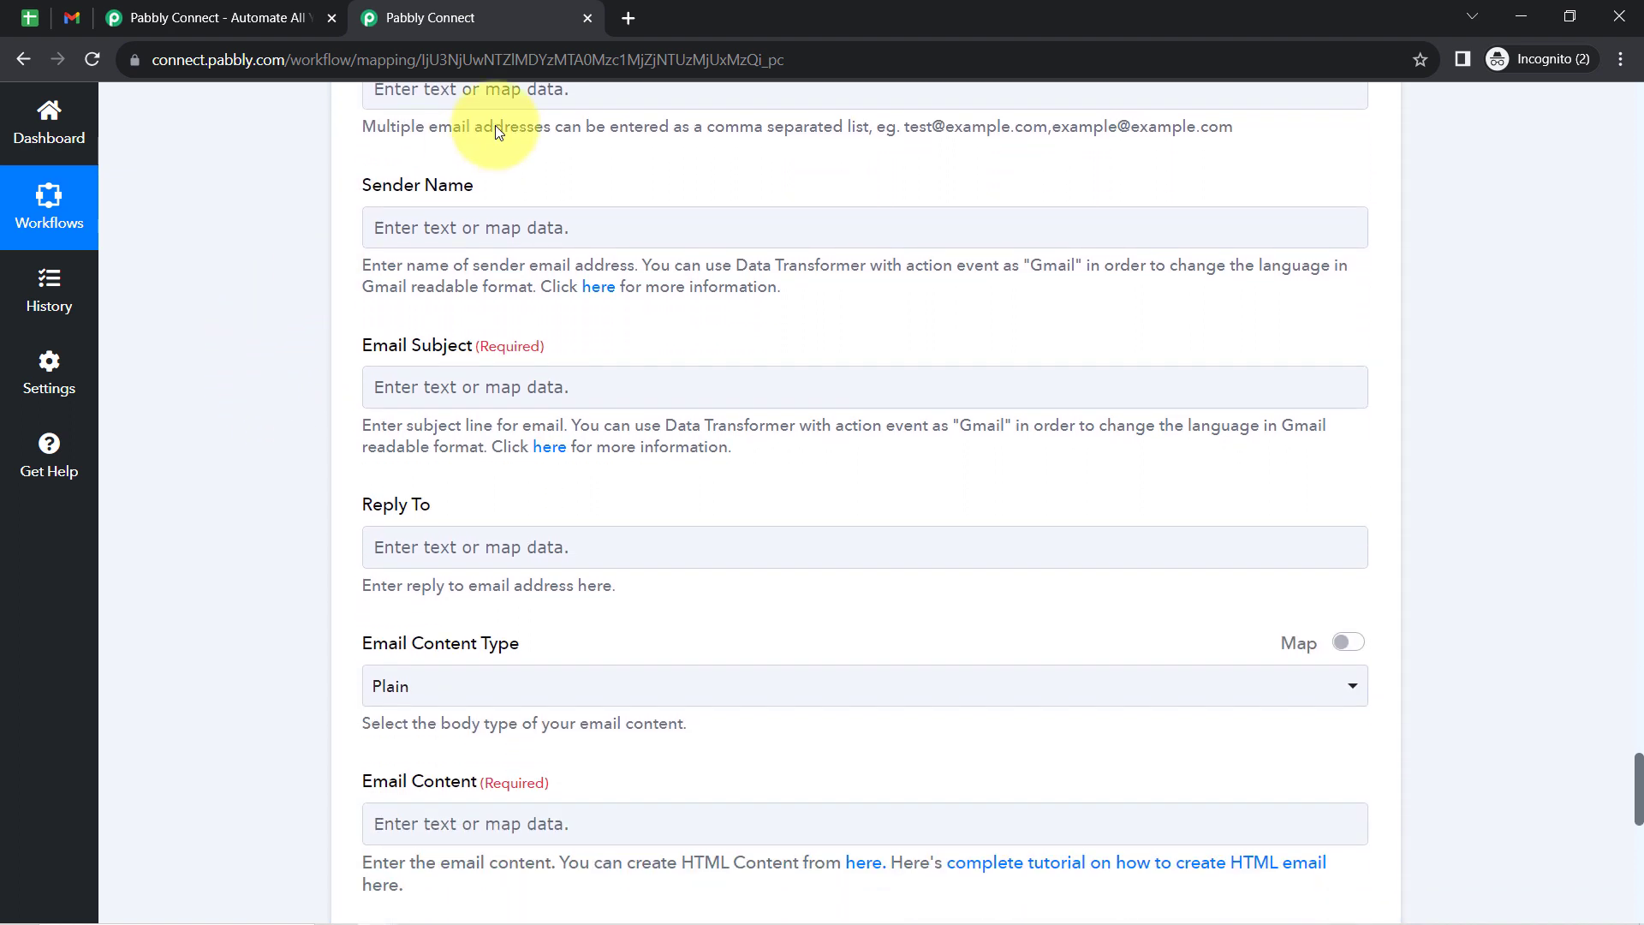
left_click(387, 229)
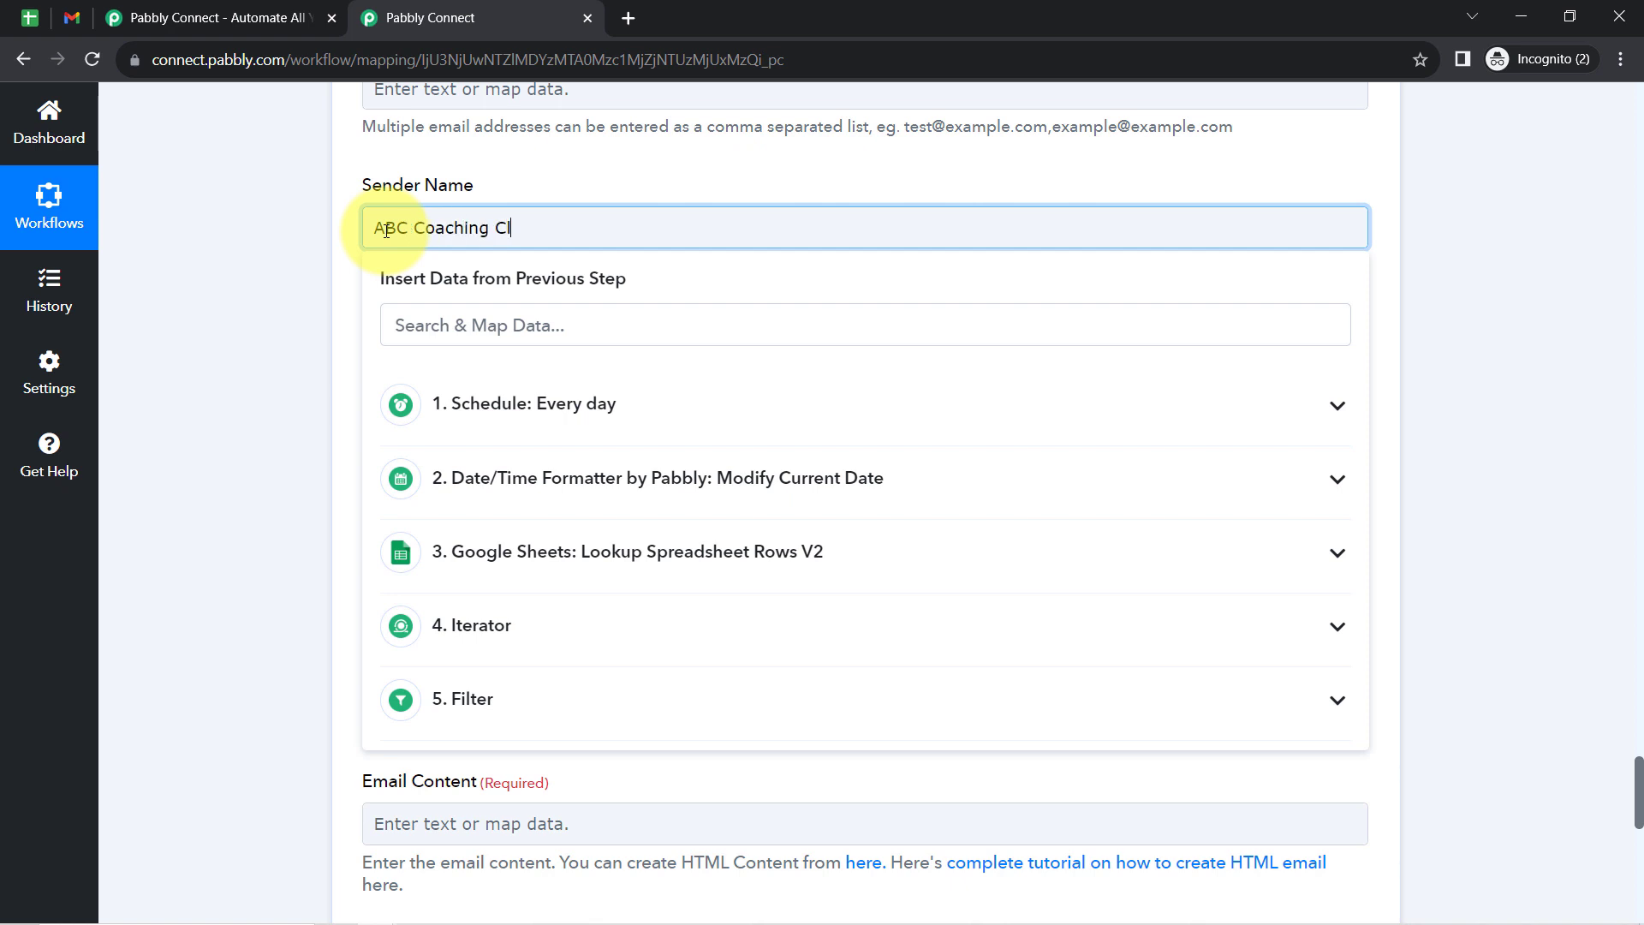
left_click(307, 286)
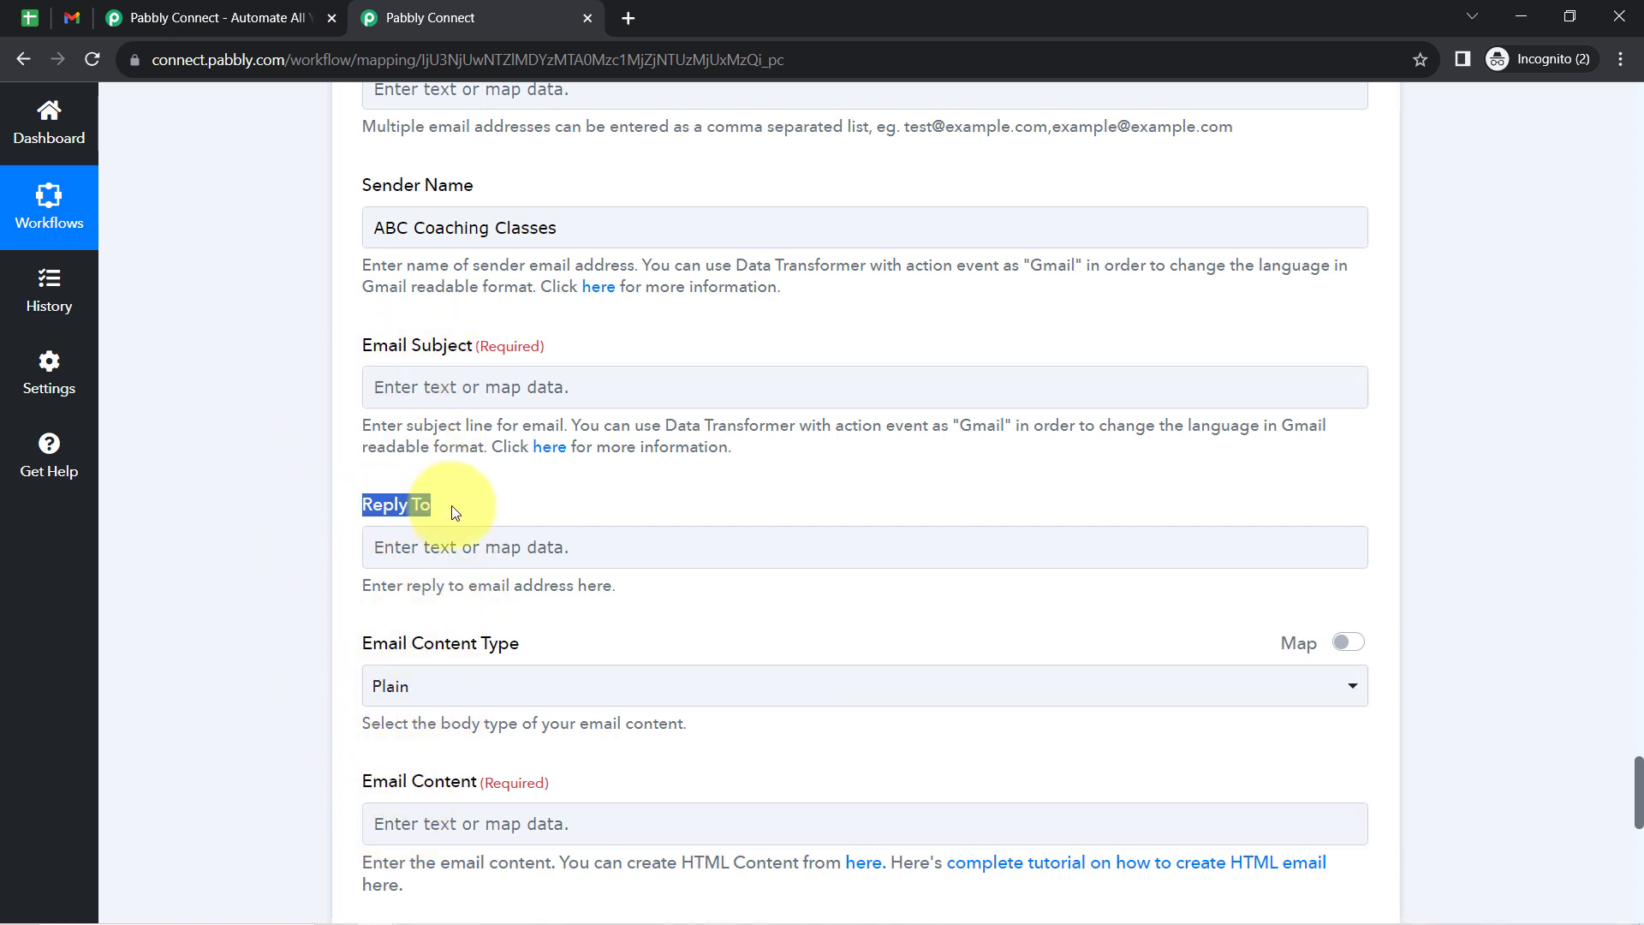
- Copy the line "Friendly Payment Reminder!" from the Notepad draft into the workflow's Email Subject
left_click(454, 914)
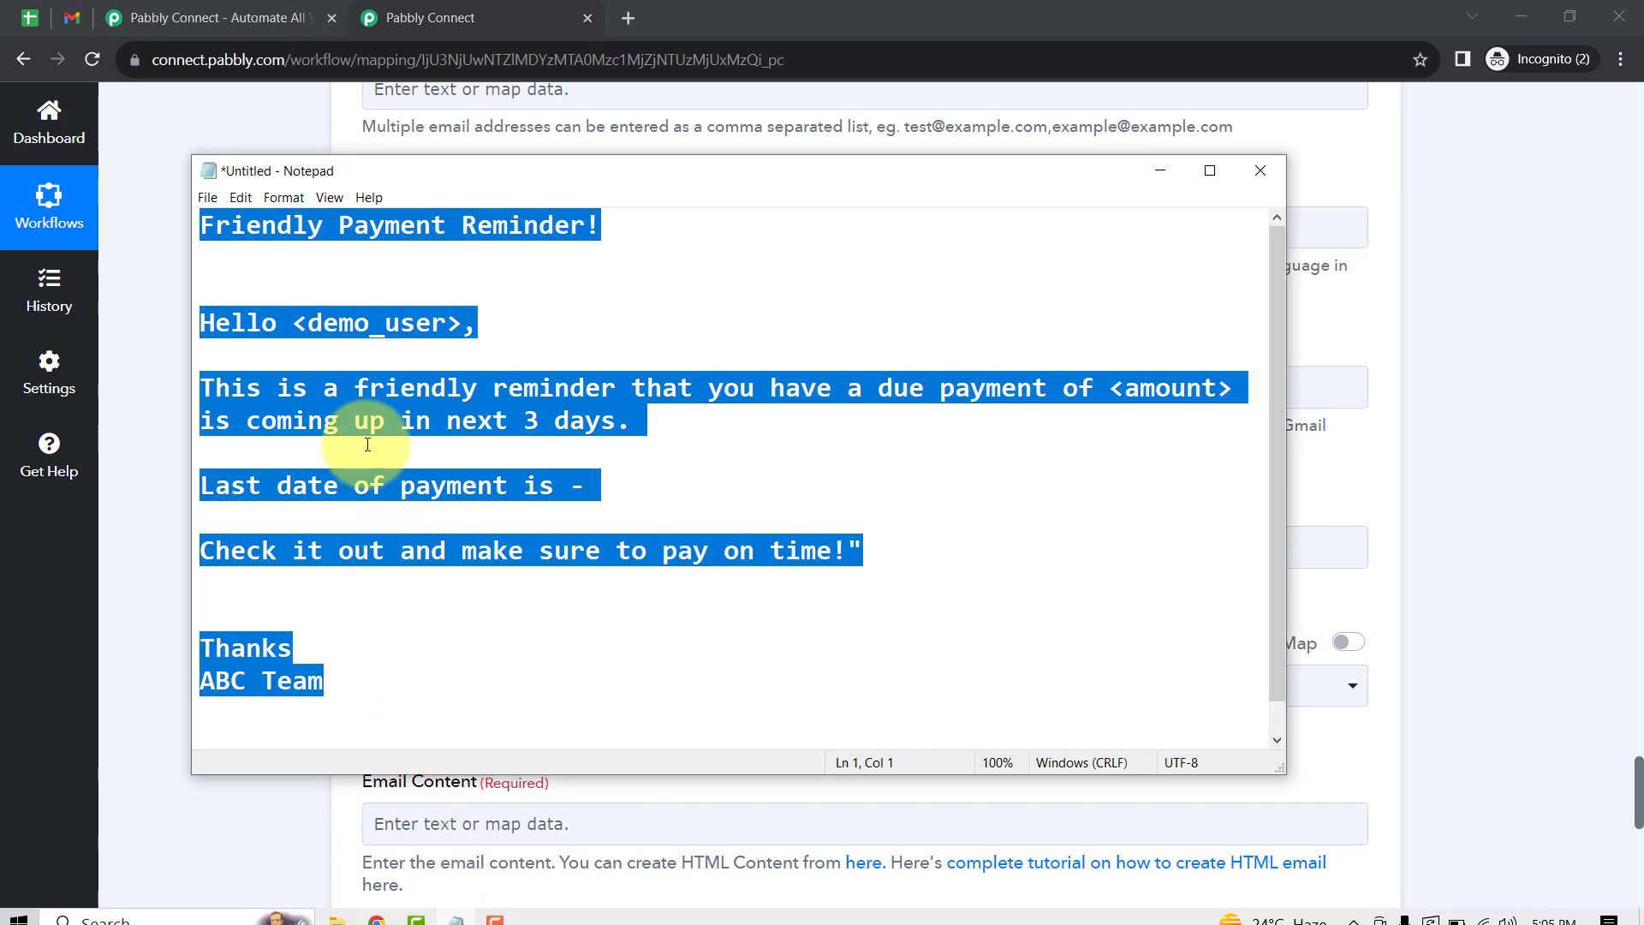
left_click(367, 445)
left_click_drag(671, 225, 179, 220)
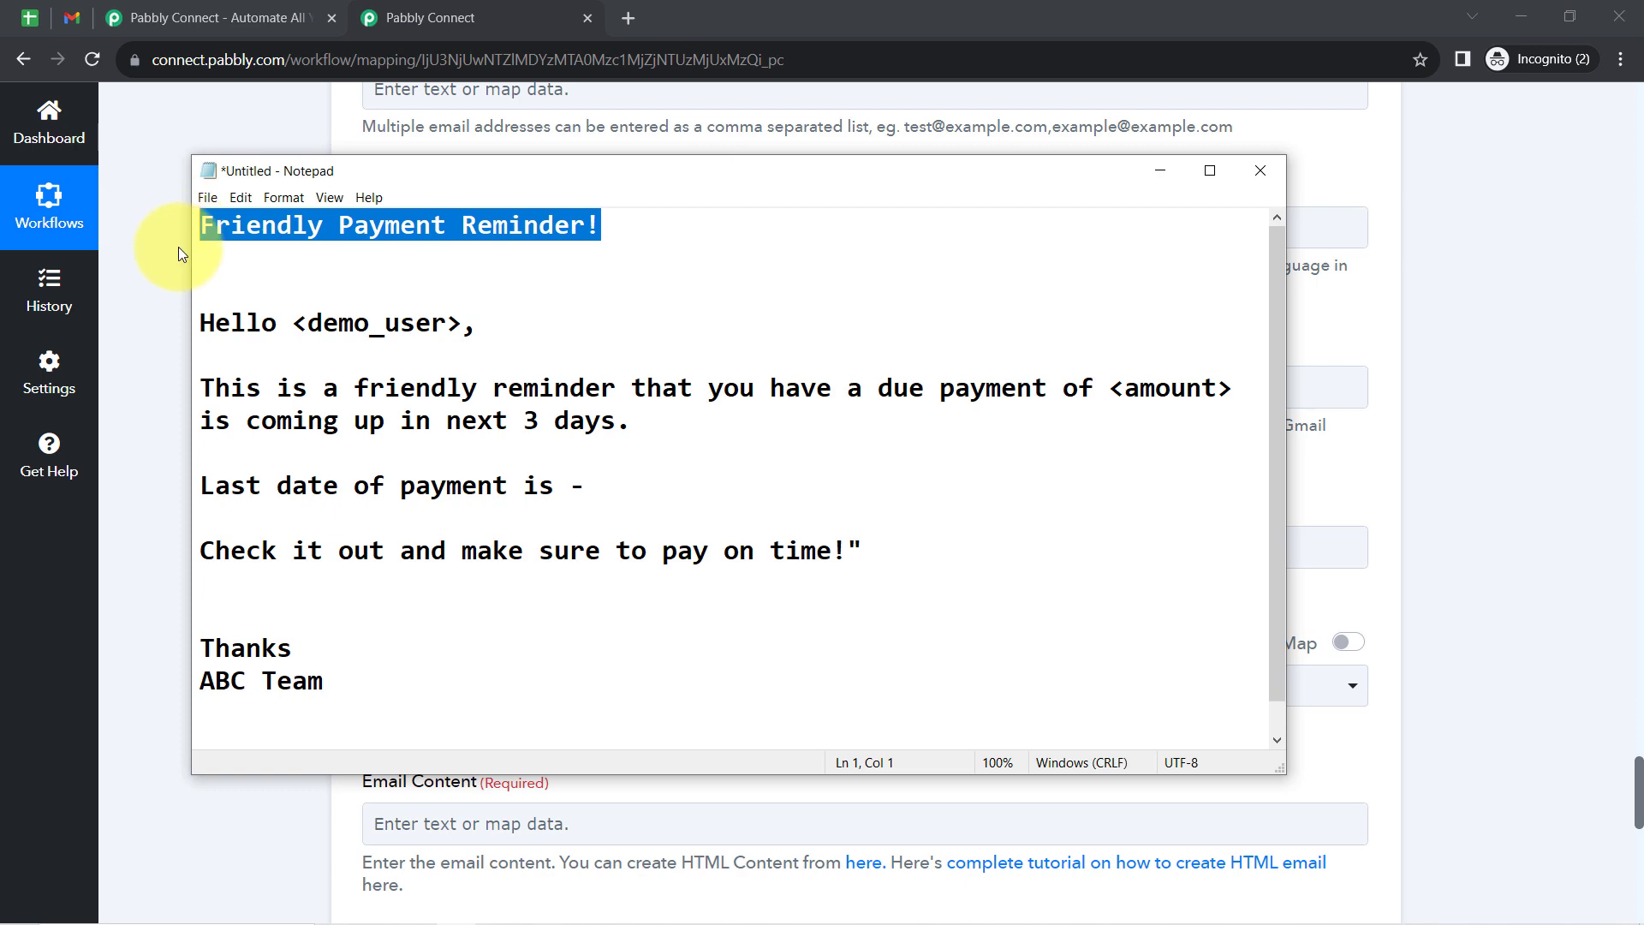
key("ctrl+c")
key("alt+Tab")
left_click(382, 385)
key("ctrl+v")
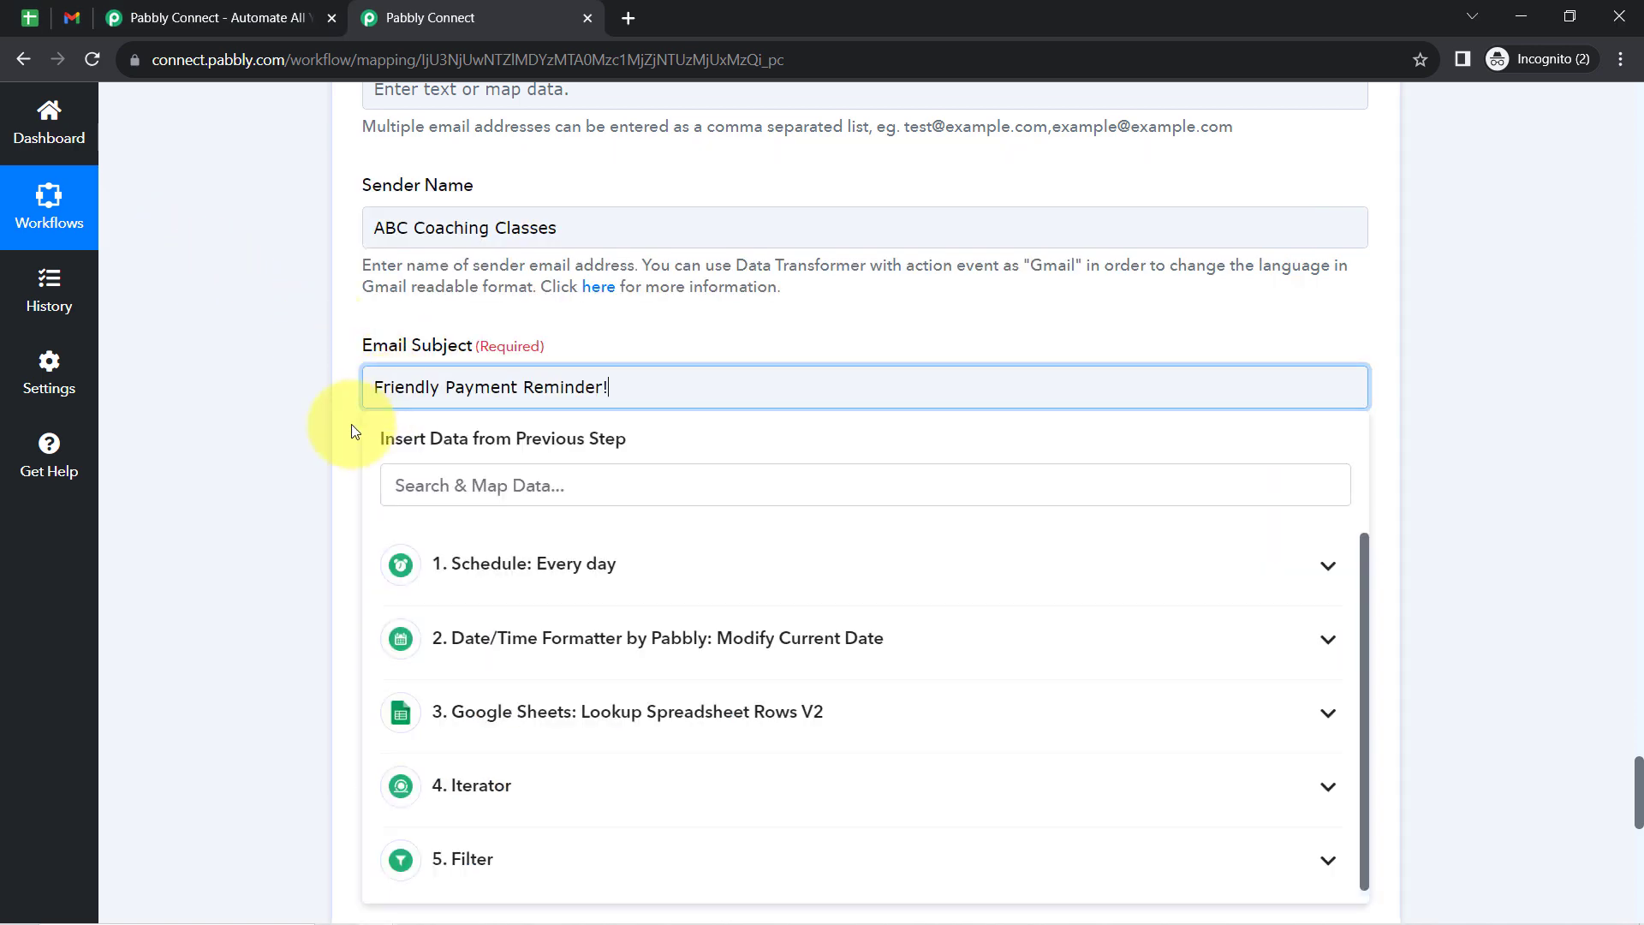
- Insert the Iterator's RowValue Student Name and a comma before "Friendly Payment Reminder!" in the email subject
left_click(362, 427)
left_click_drag(415, 387, 606, 390)
left_click(607, 389)
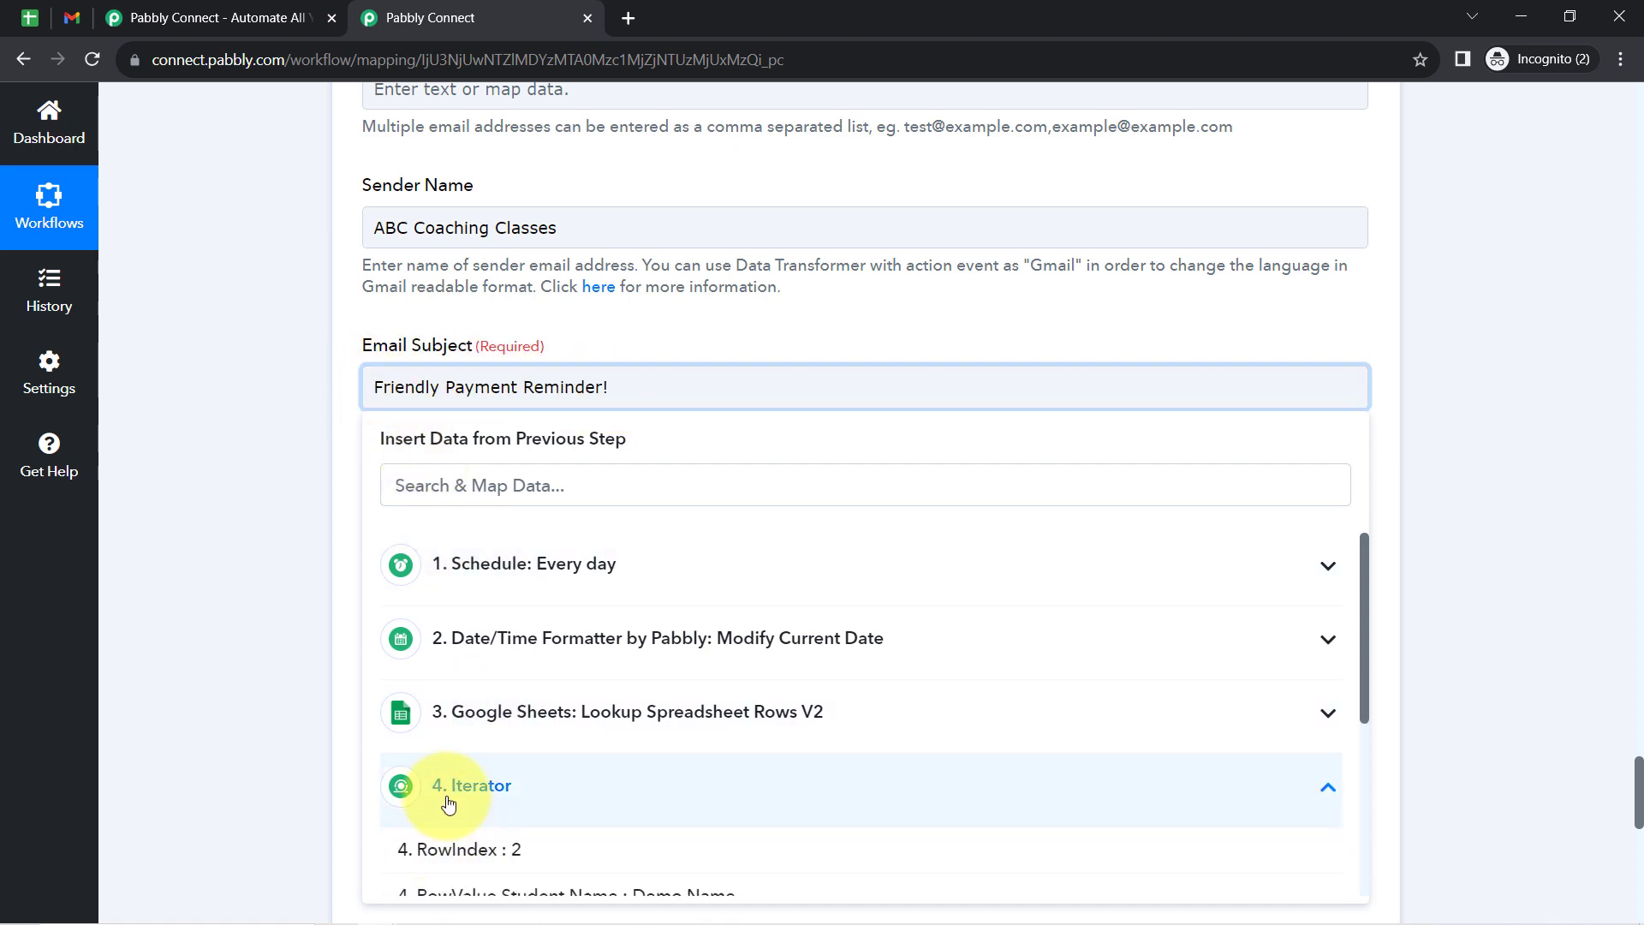
scroll(1627, 762, "down", 5)
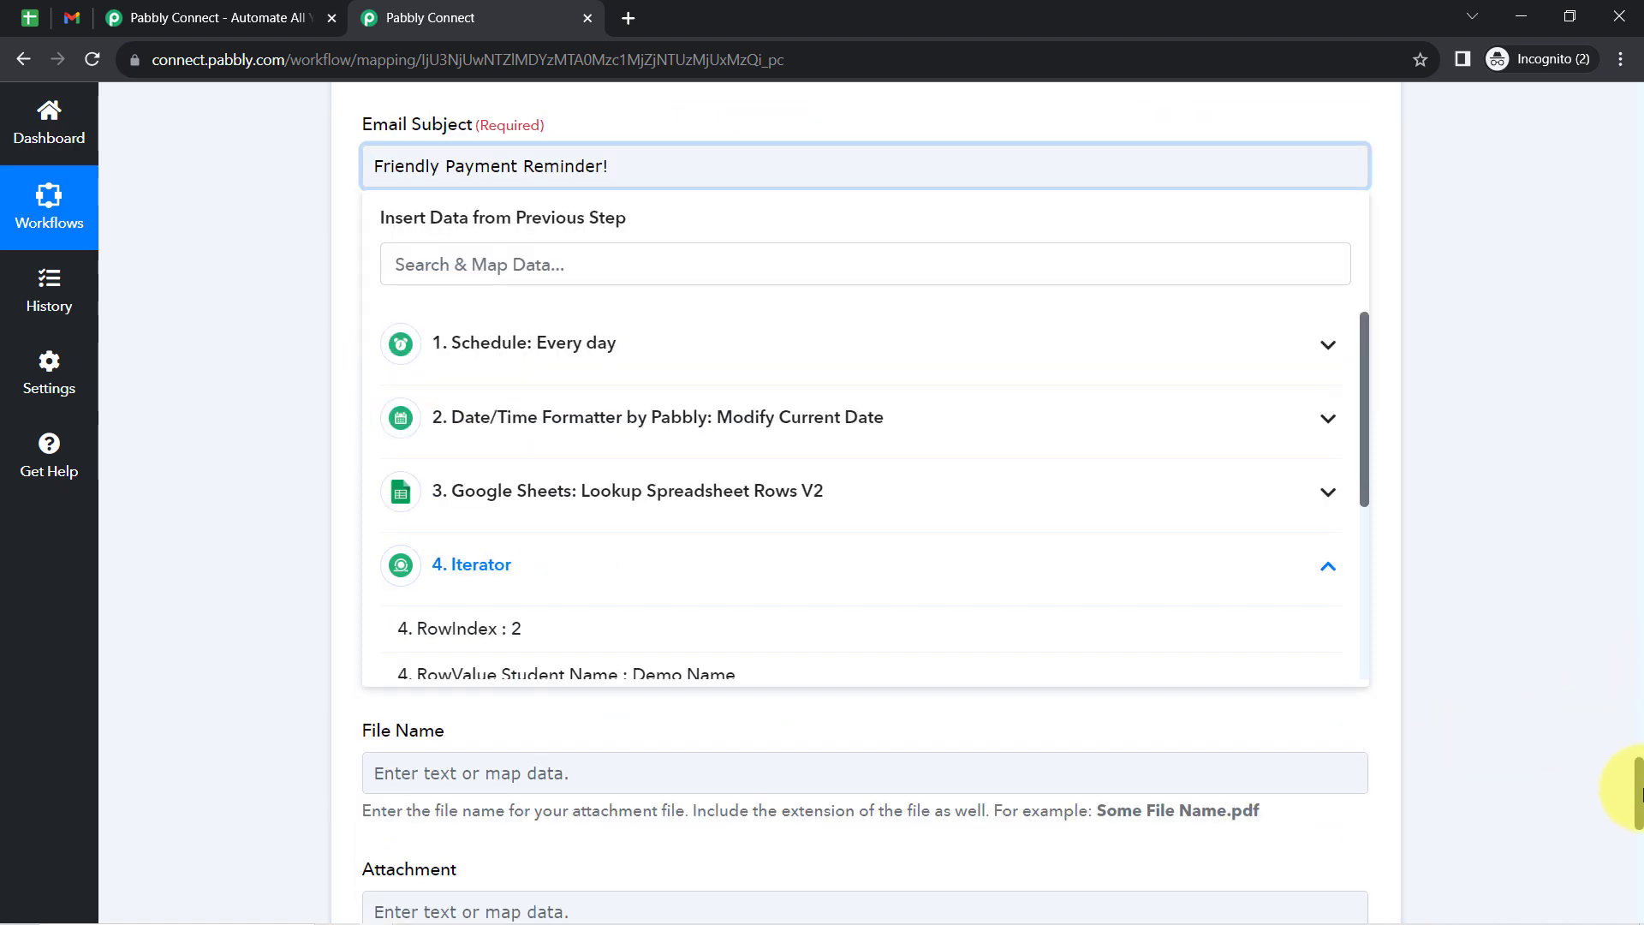
left_click(658, 468)
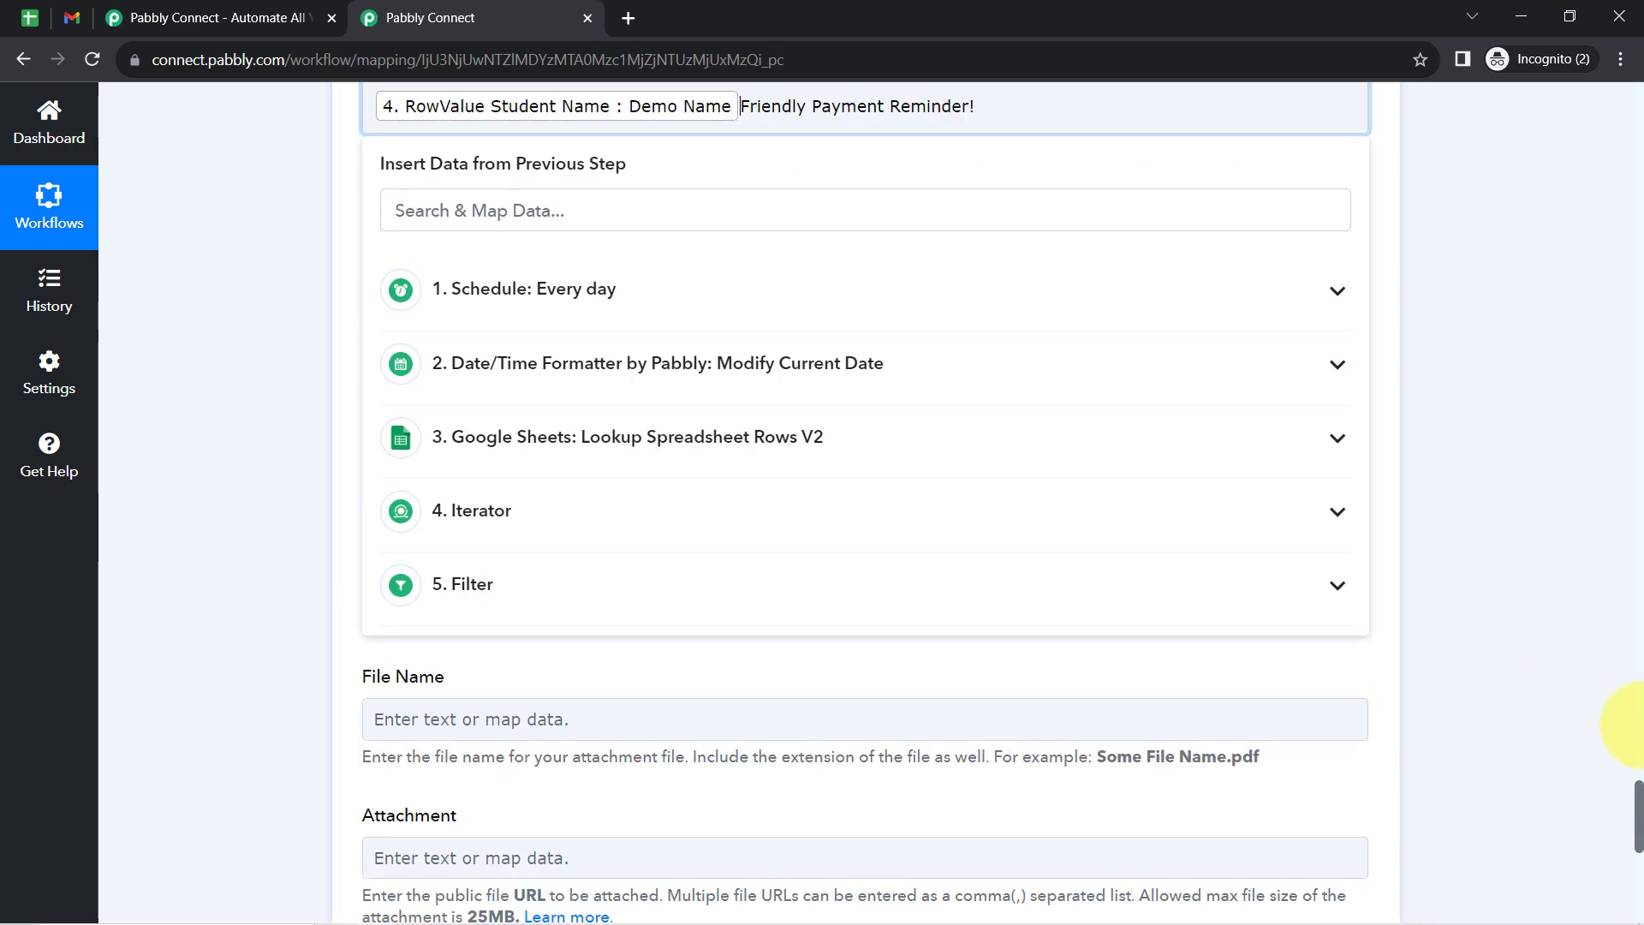
scroll(1637, 799, "up", 3)
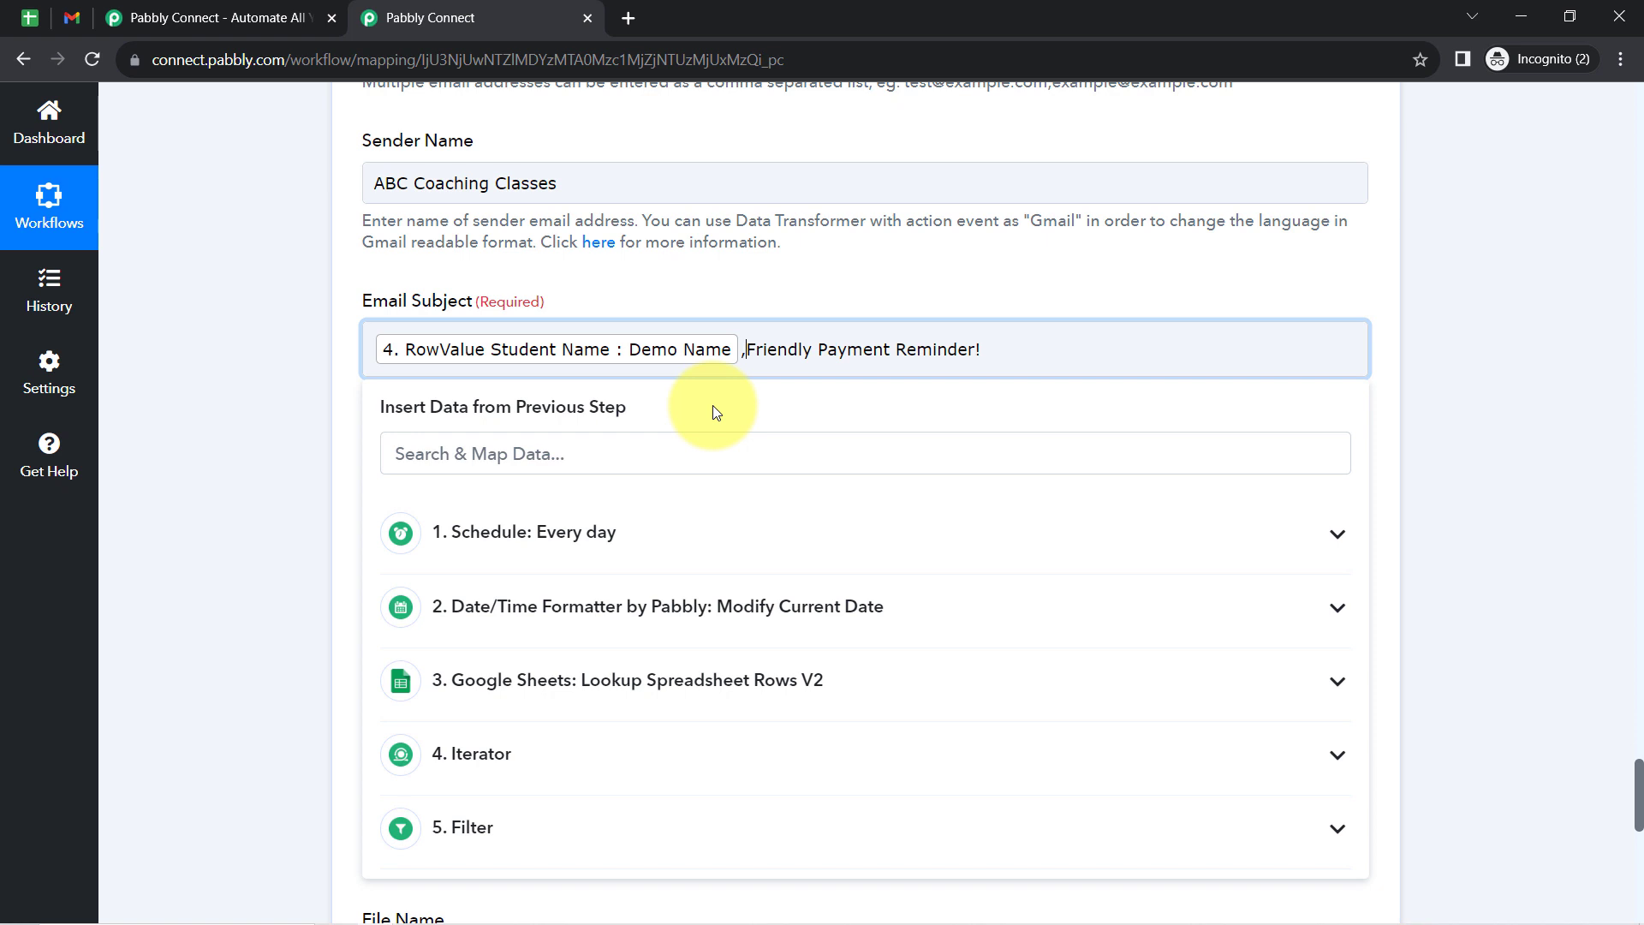
left_click(298, 491)
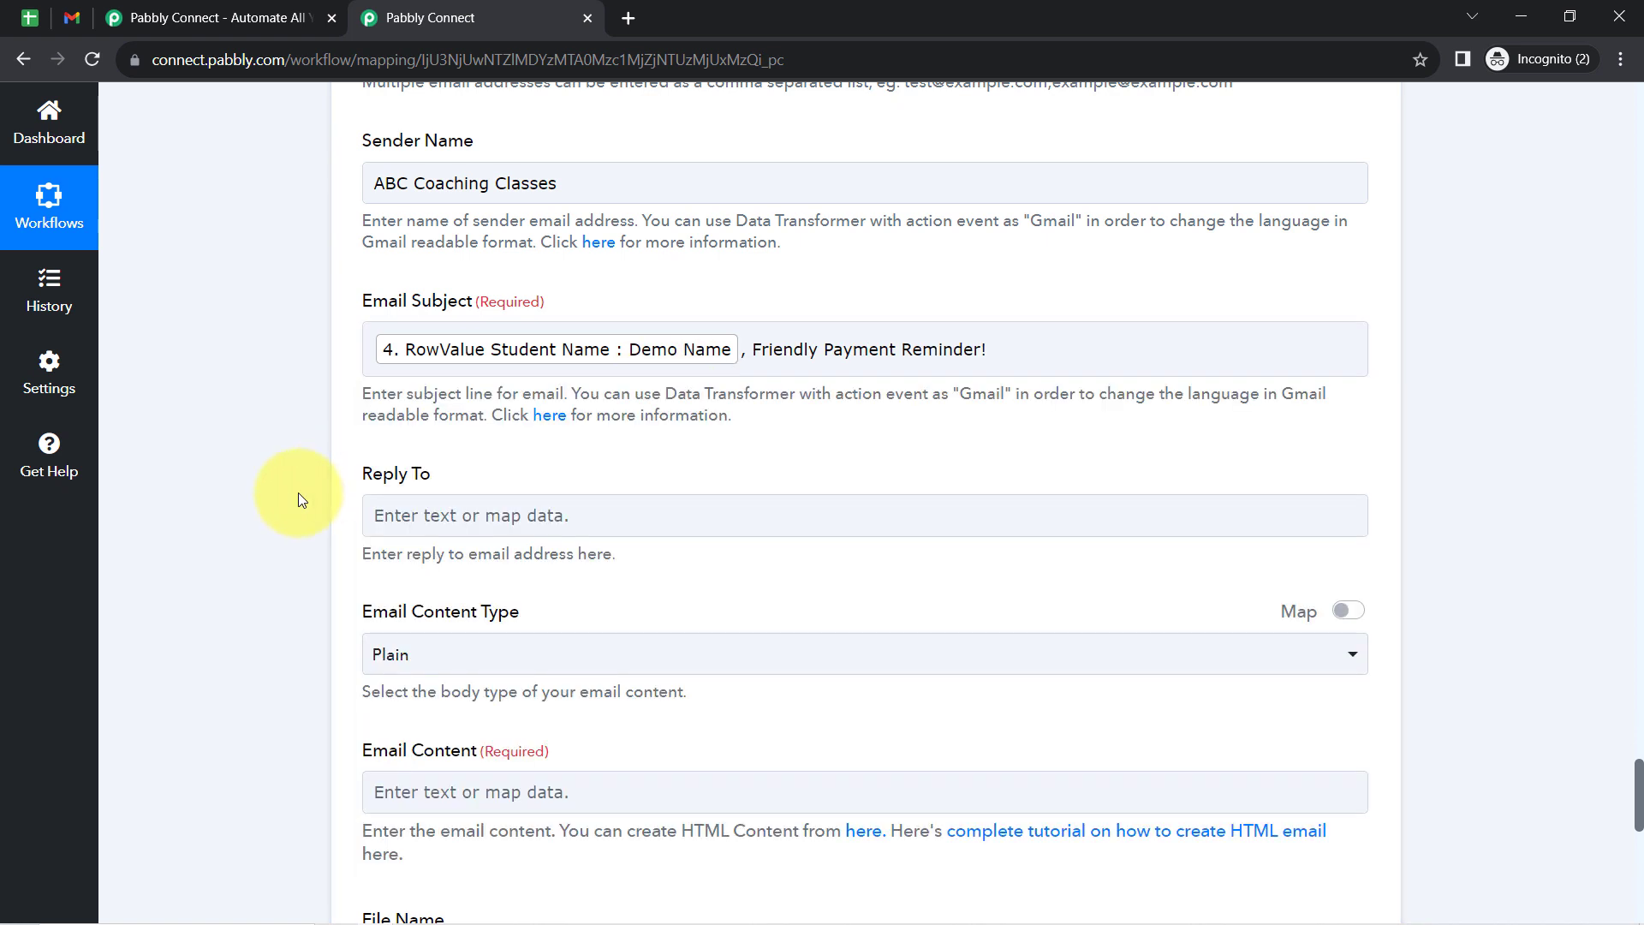
- Check the available email content types and choose Plain, leaving Reply To empty
scroll(298, 492, "down", 2)
scroll(298, 492, "down", 2)
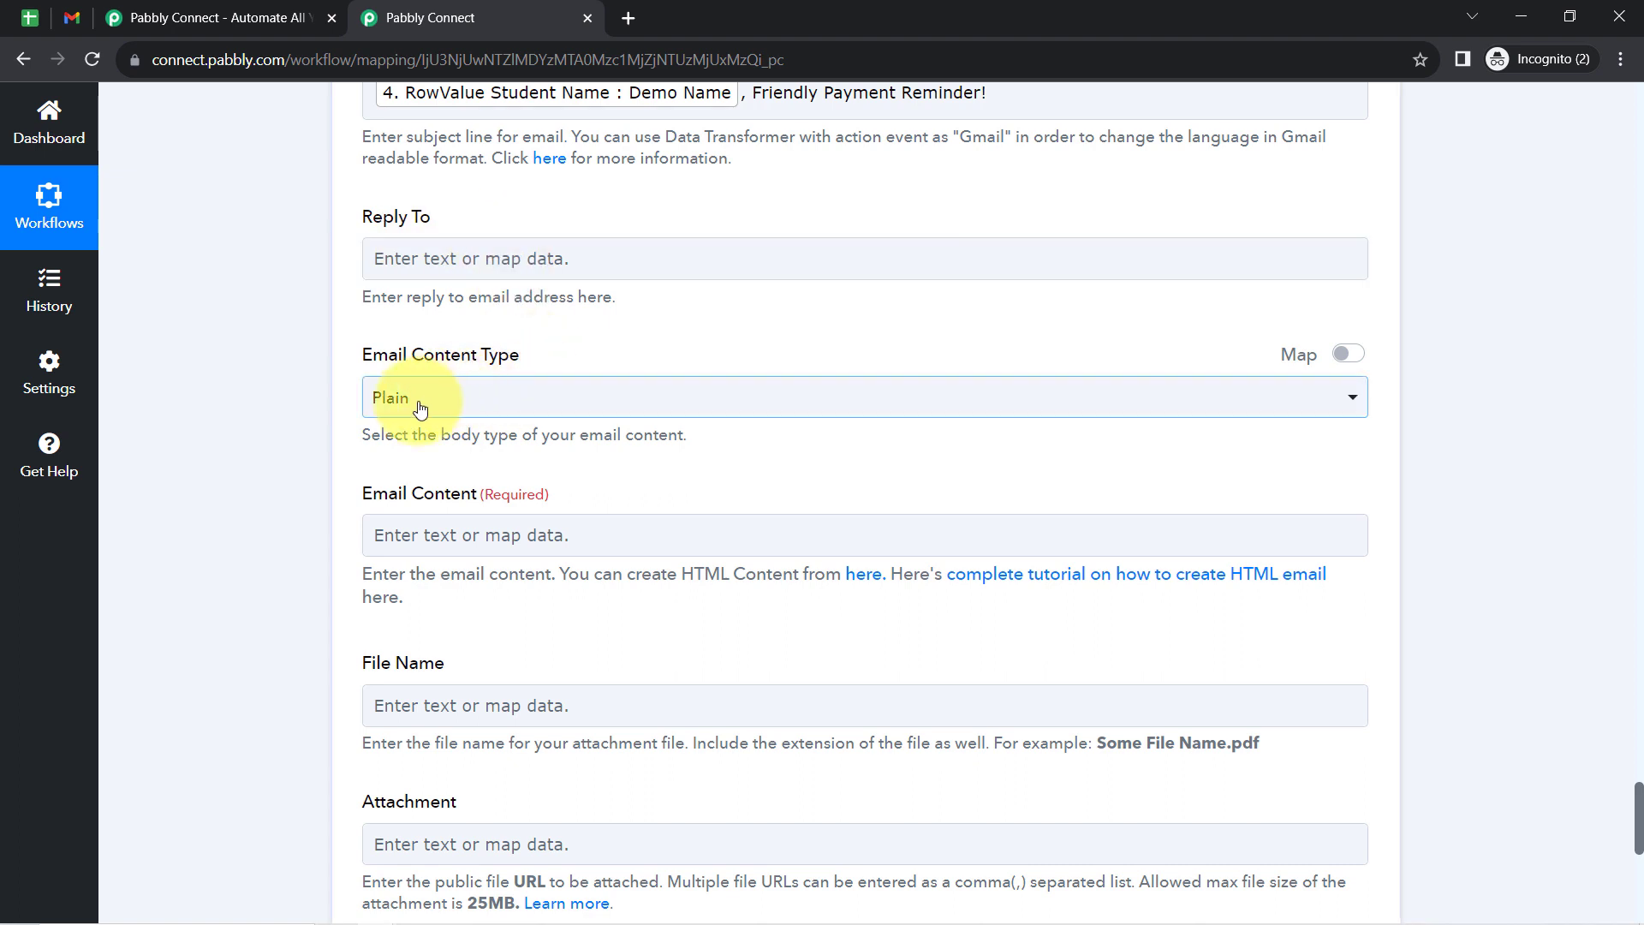
left_click(418, 409)
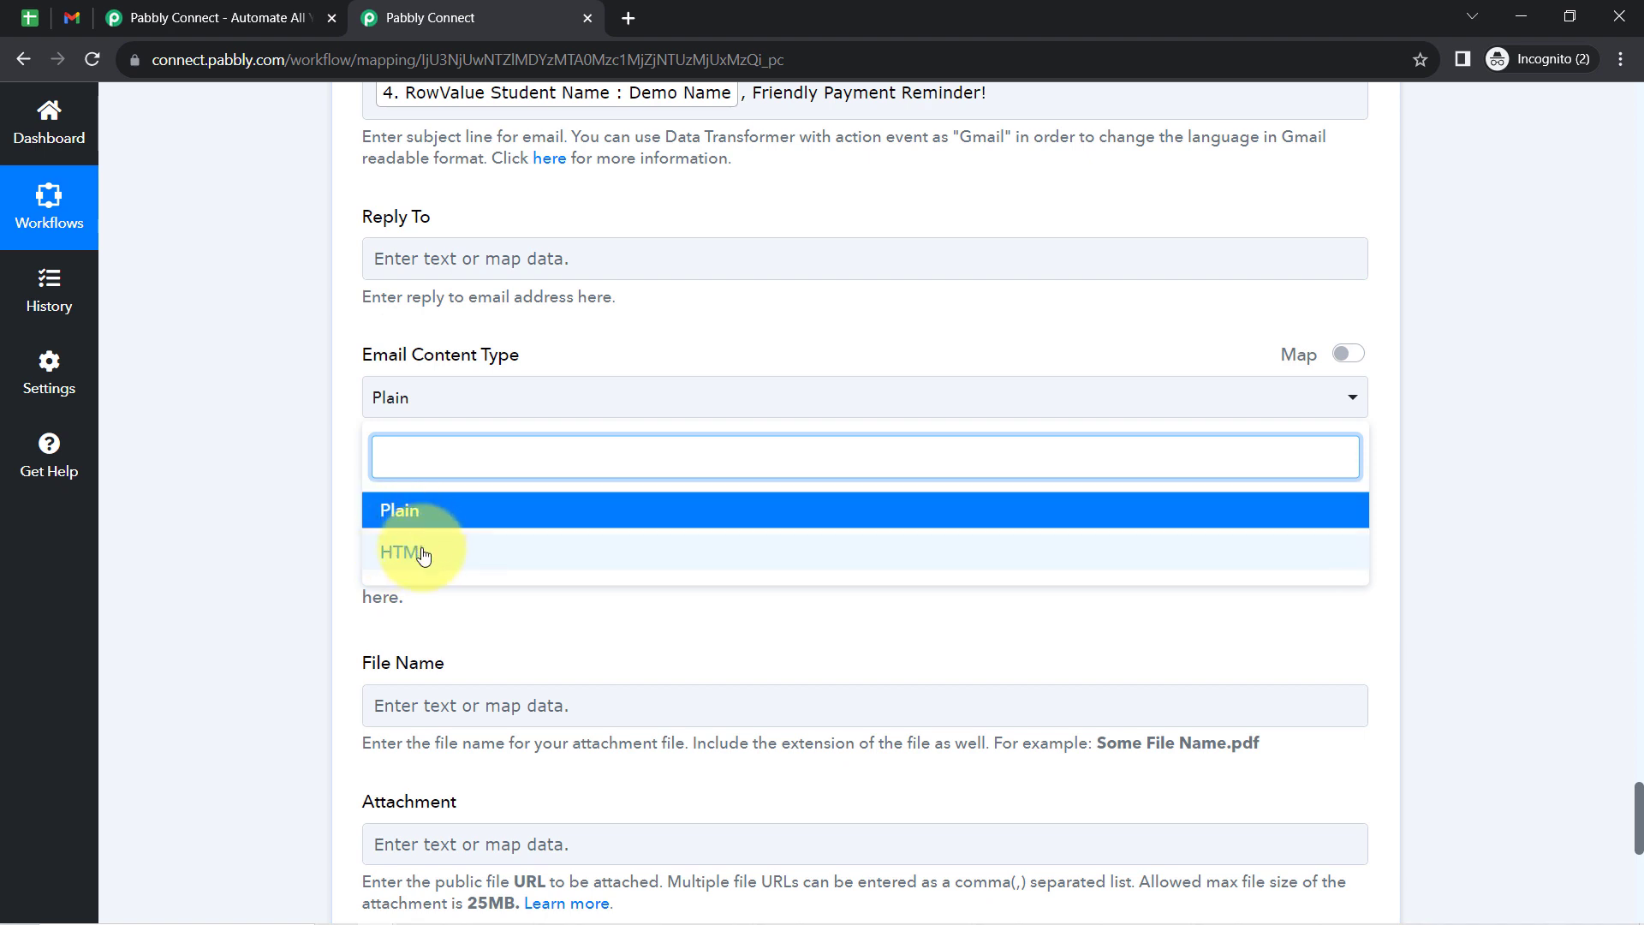
left_click(322, 570)
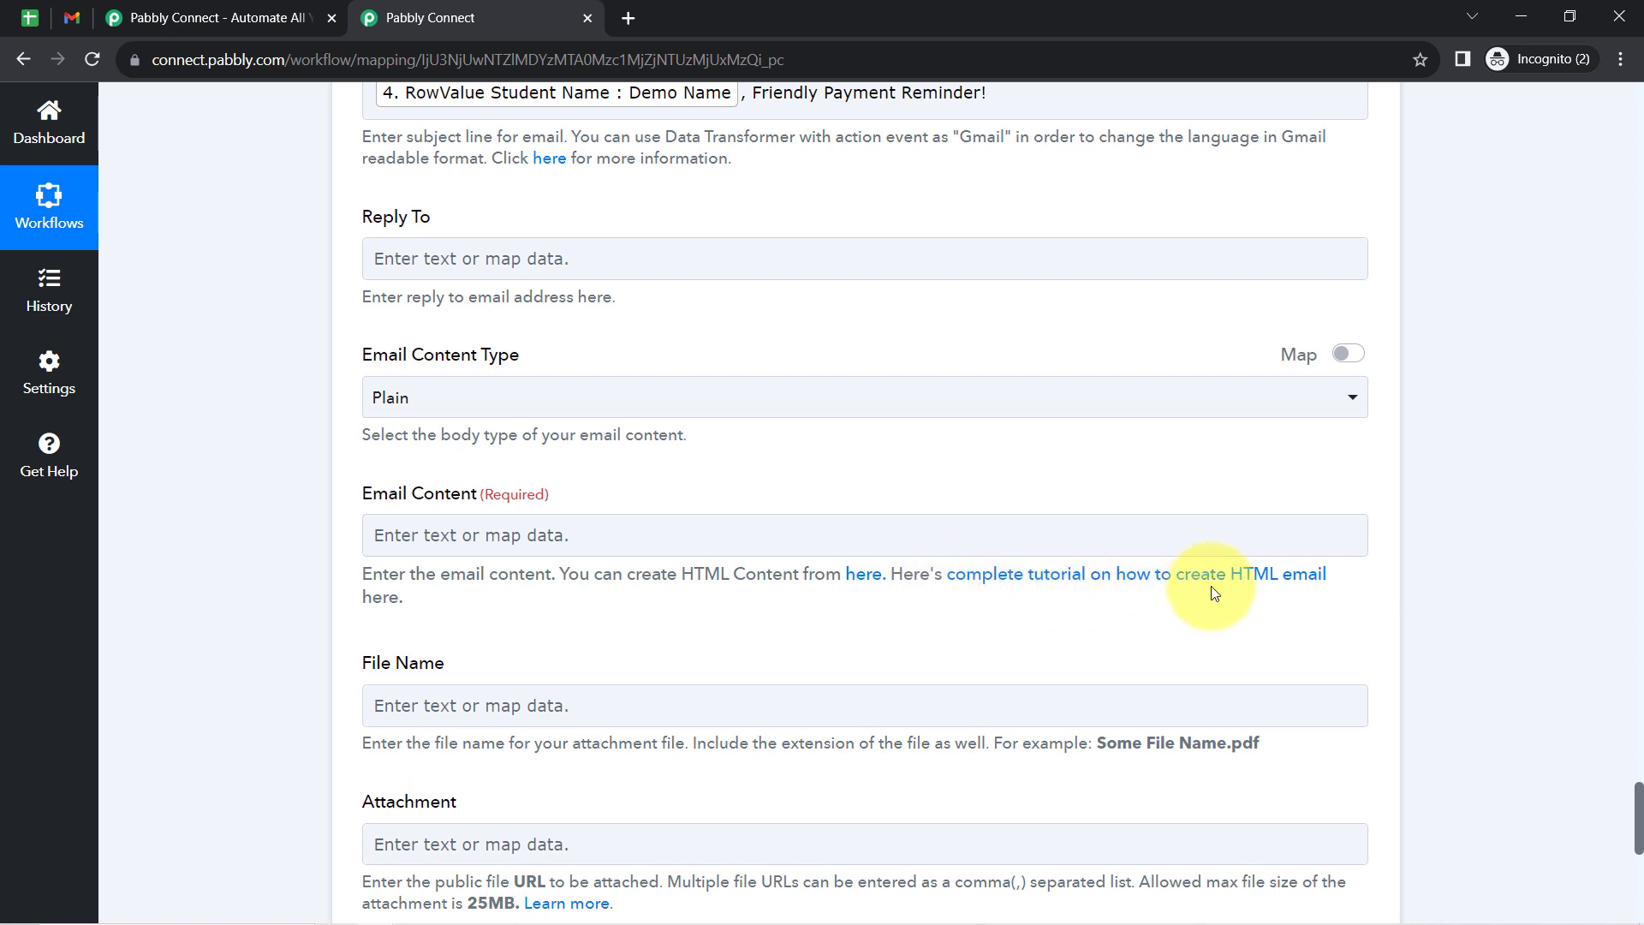
left_click(377, 399)
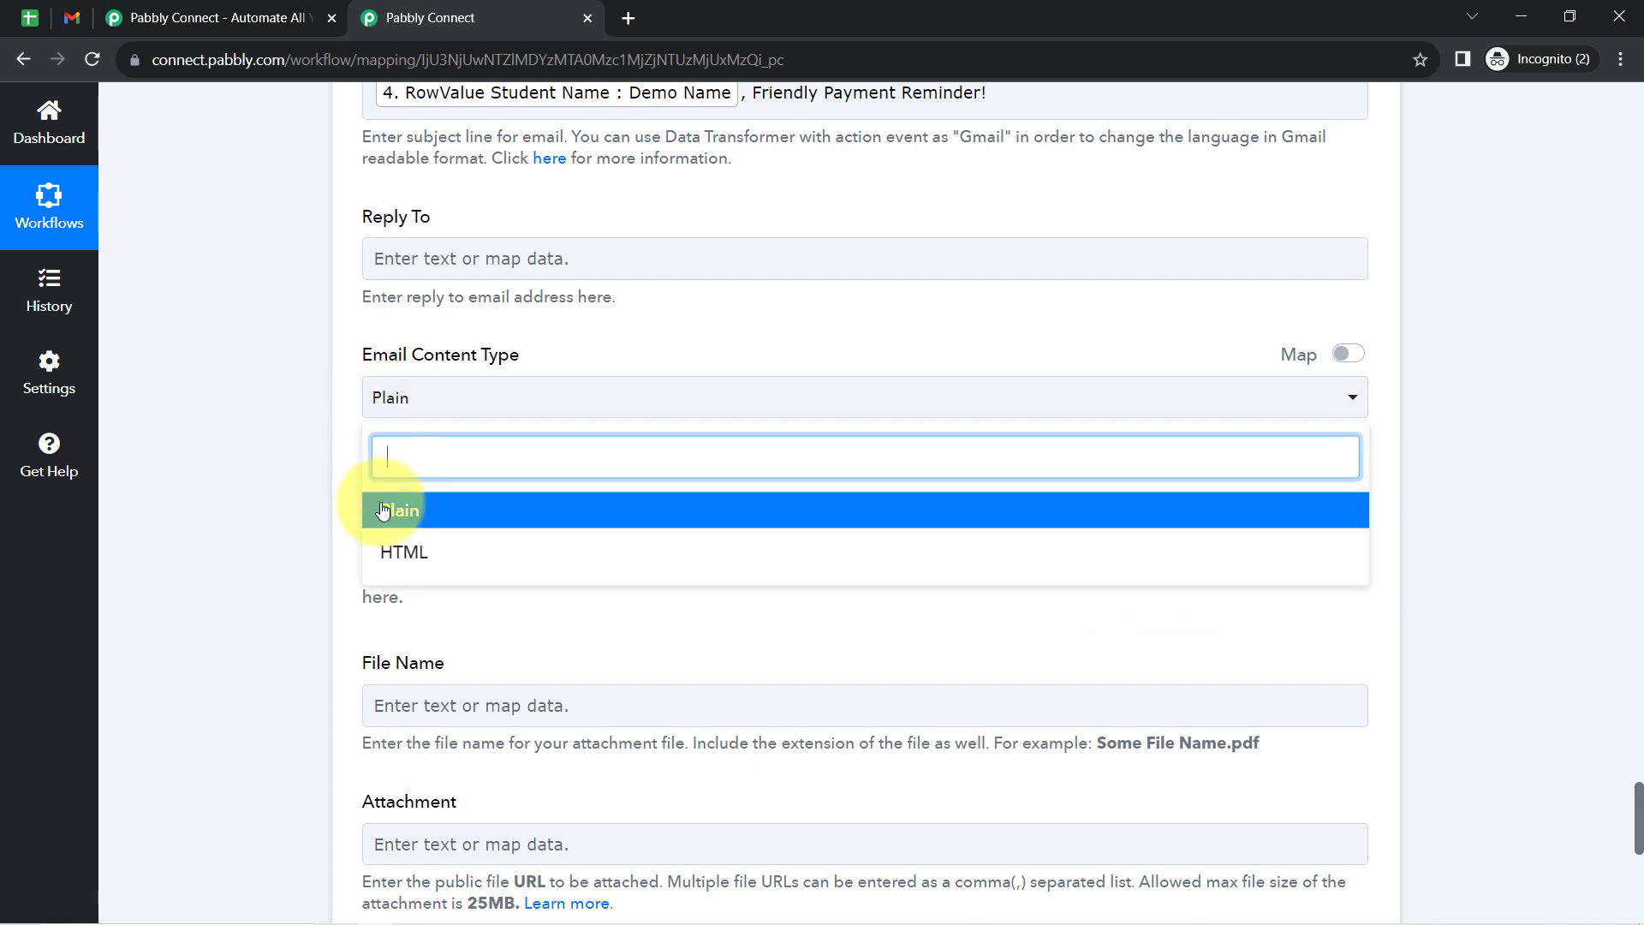
left_click(382, 524)
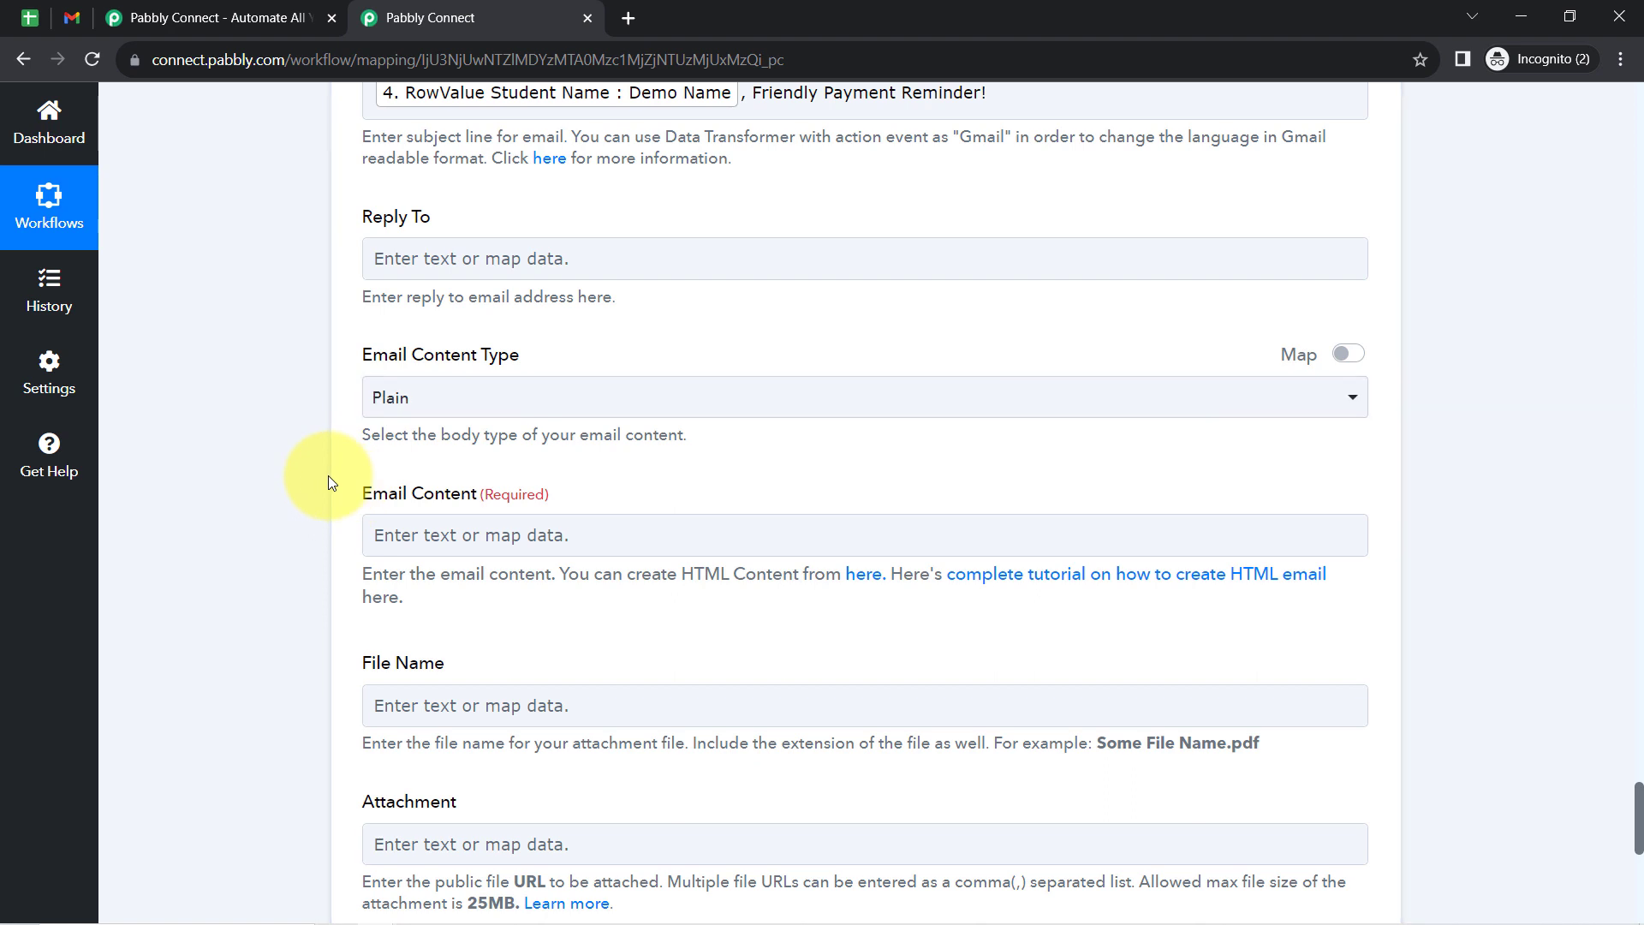
- Copy the message from "Hello <demo_user>," to "ABC Team" in the Notepad draft into the Email Content
scroll(330, 480, "down", 2)
scroll(353, 602, "down", 2)
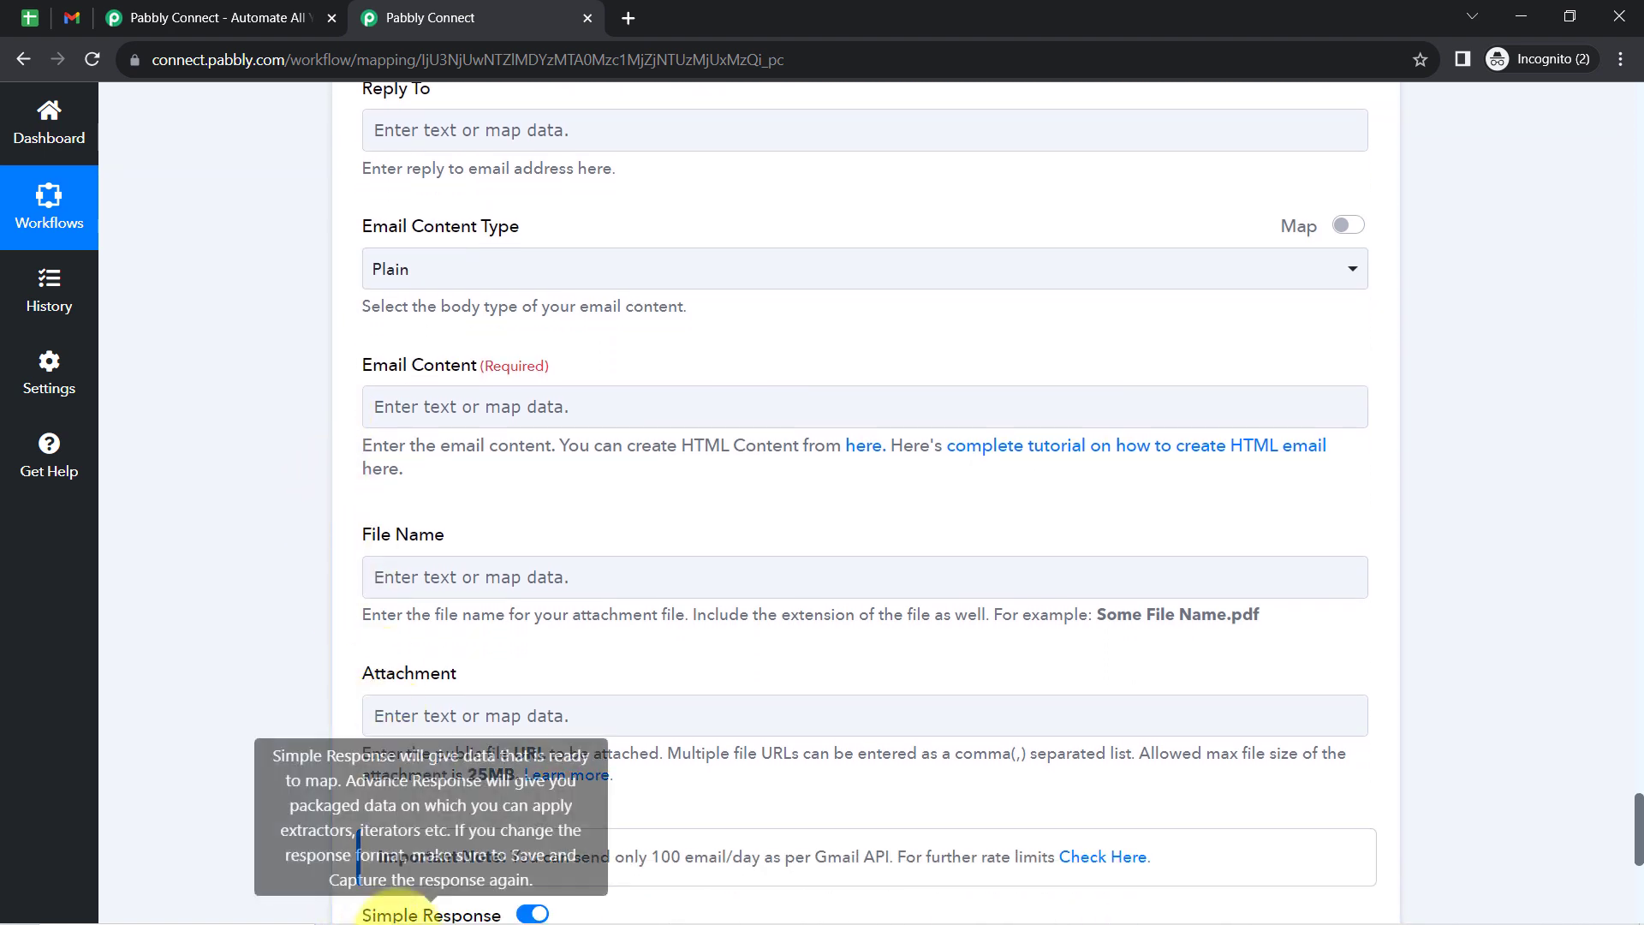
left_click(455, 911)
left_click(411, 550)
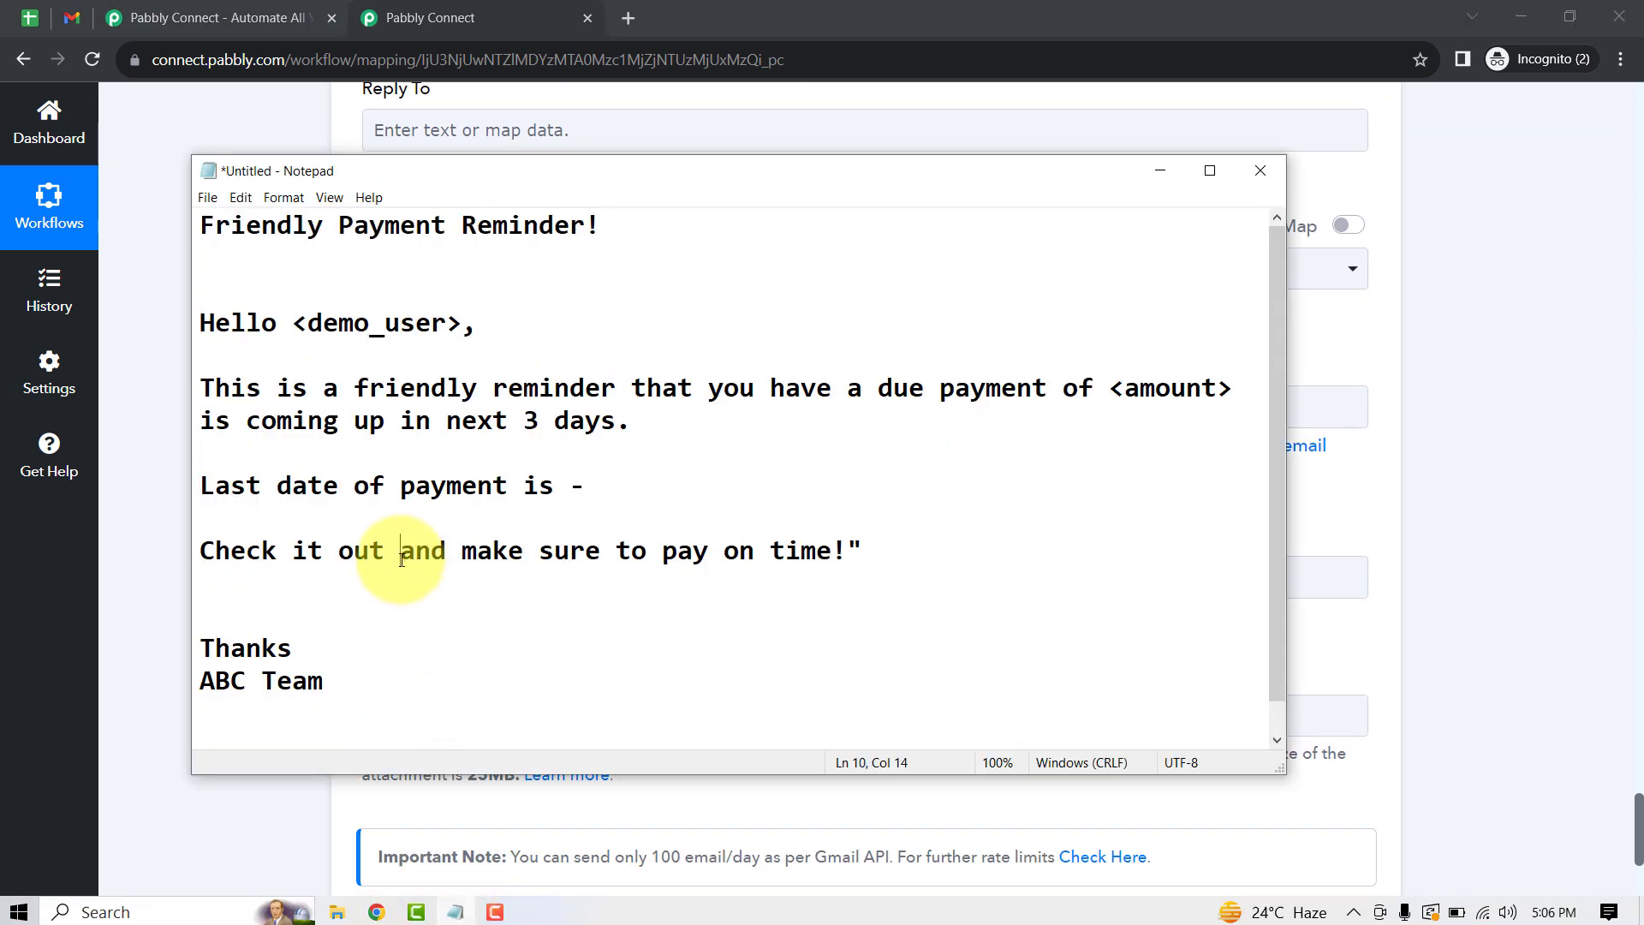
left_click_drag(339, 682, 179, 330)
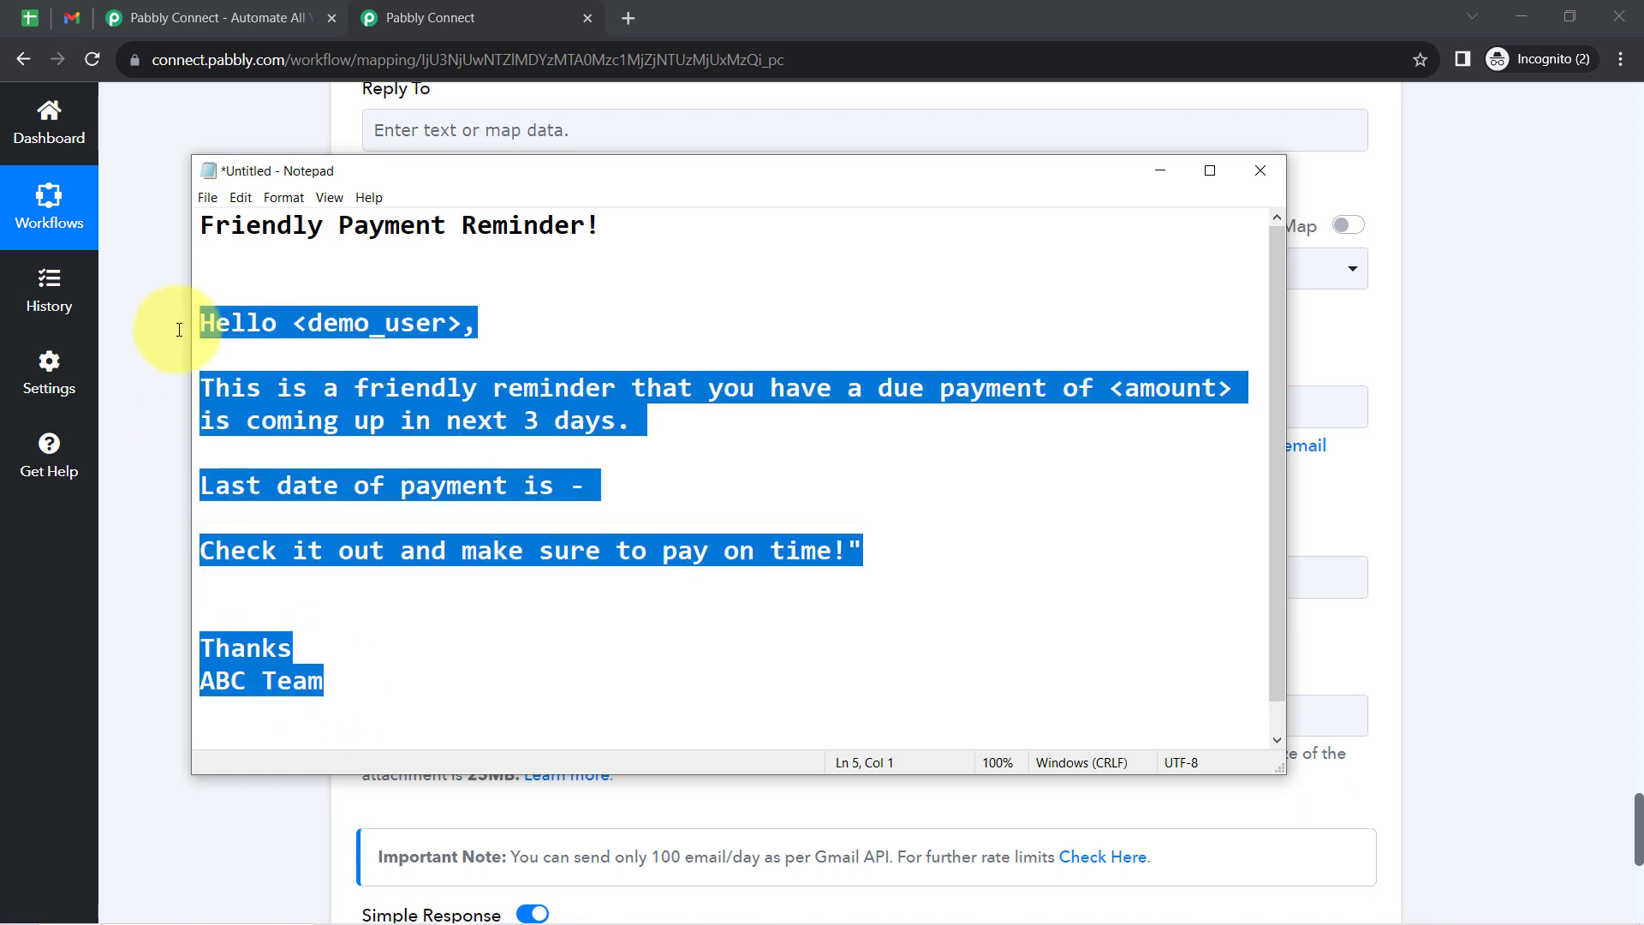
left_click(139, 371)
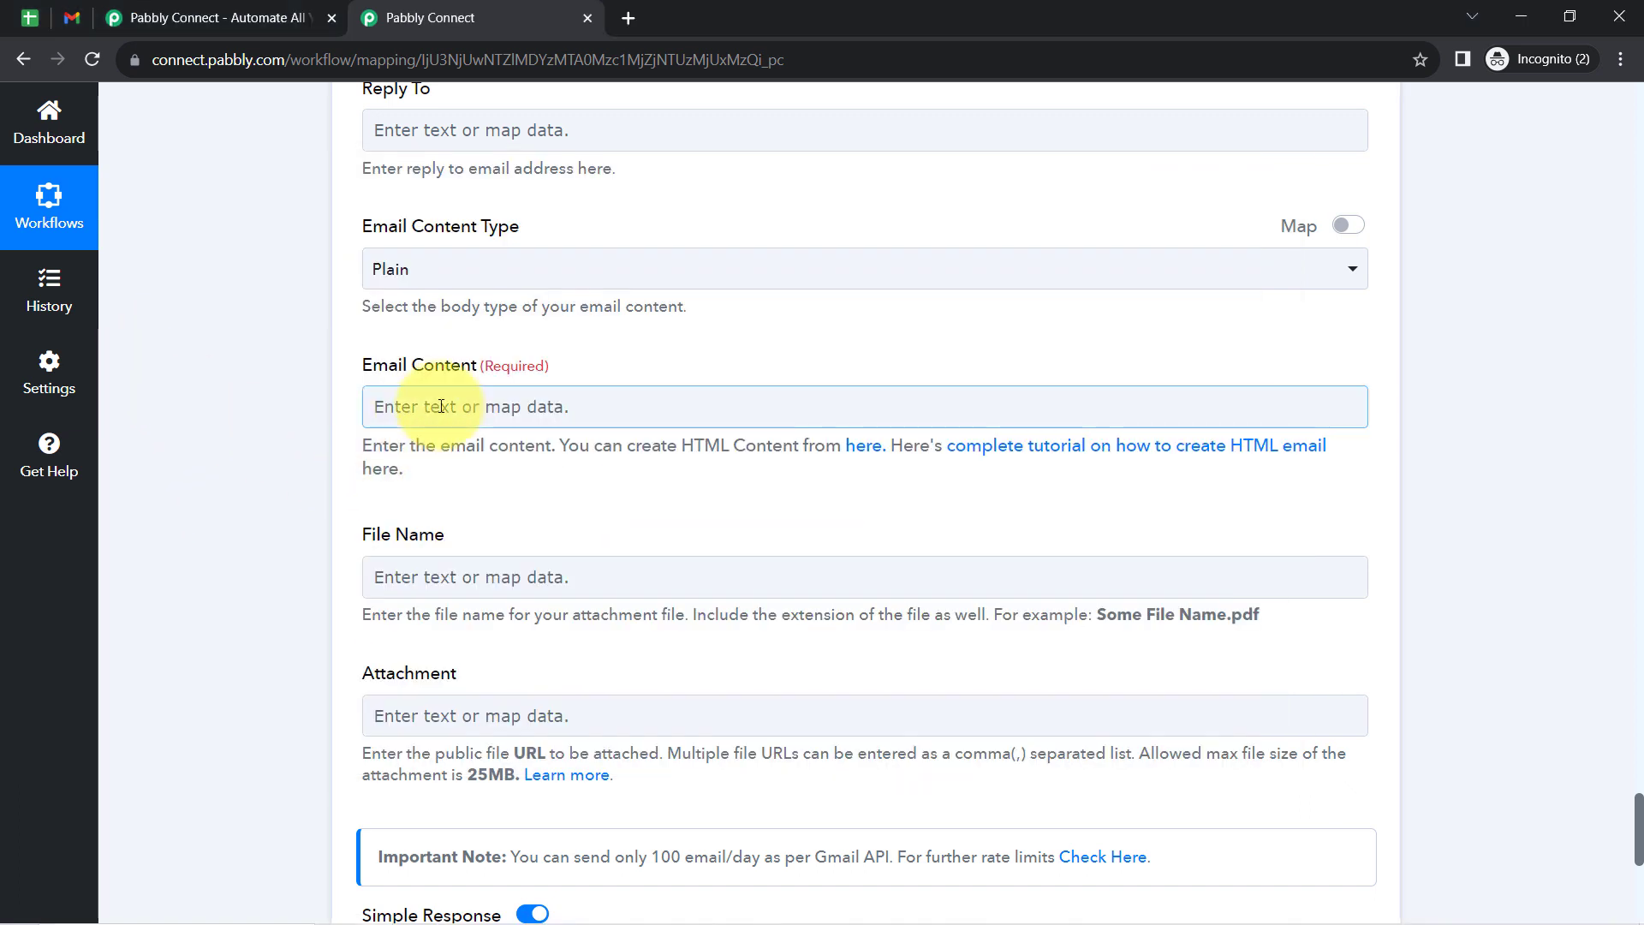
left_click(440, 406)
key("ctrl+v")
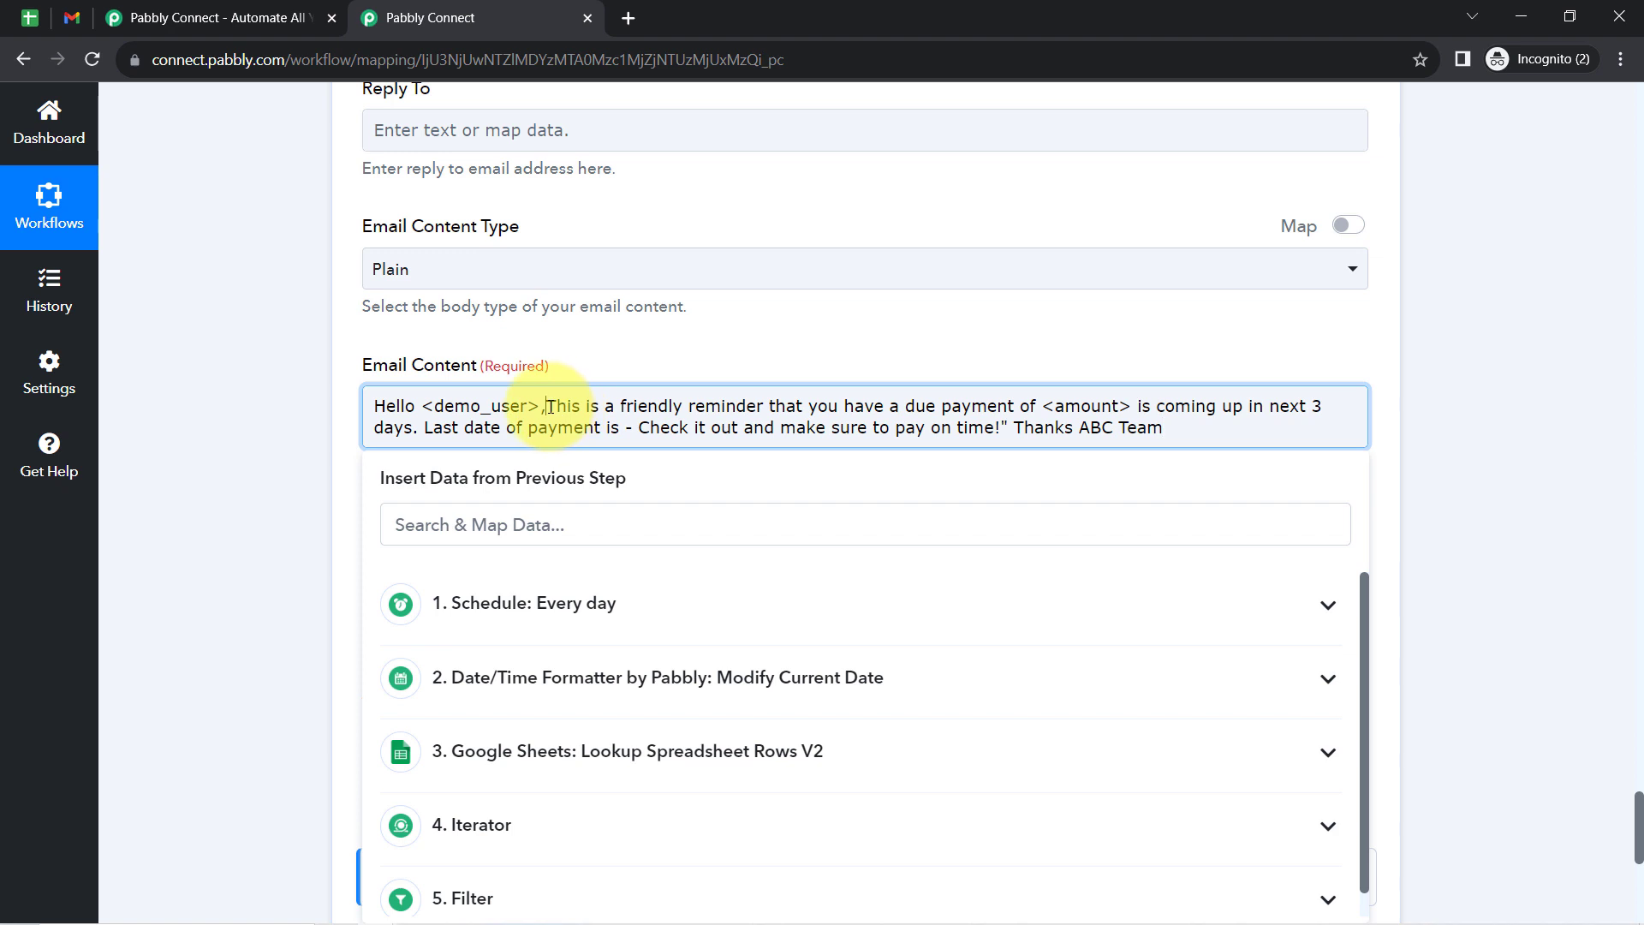
- Format the email content into separate paragraphs, removing the <amount> placeholder and closing quotation mark, and change the sign-off to ABC Coaching Classes
key("Return")
key("Return")
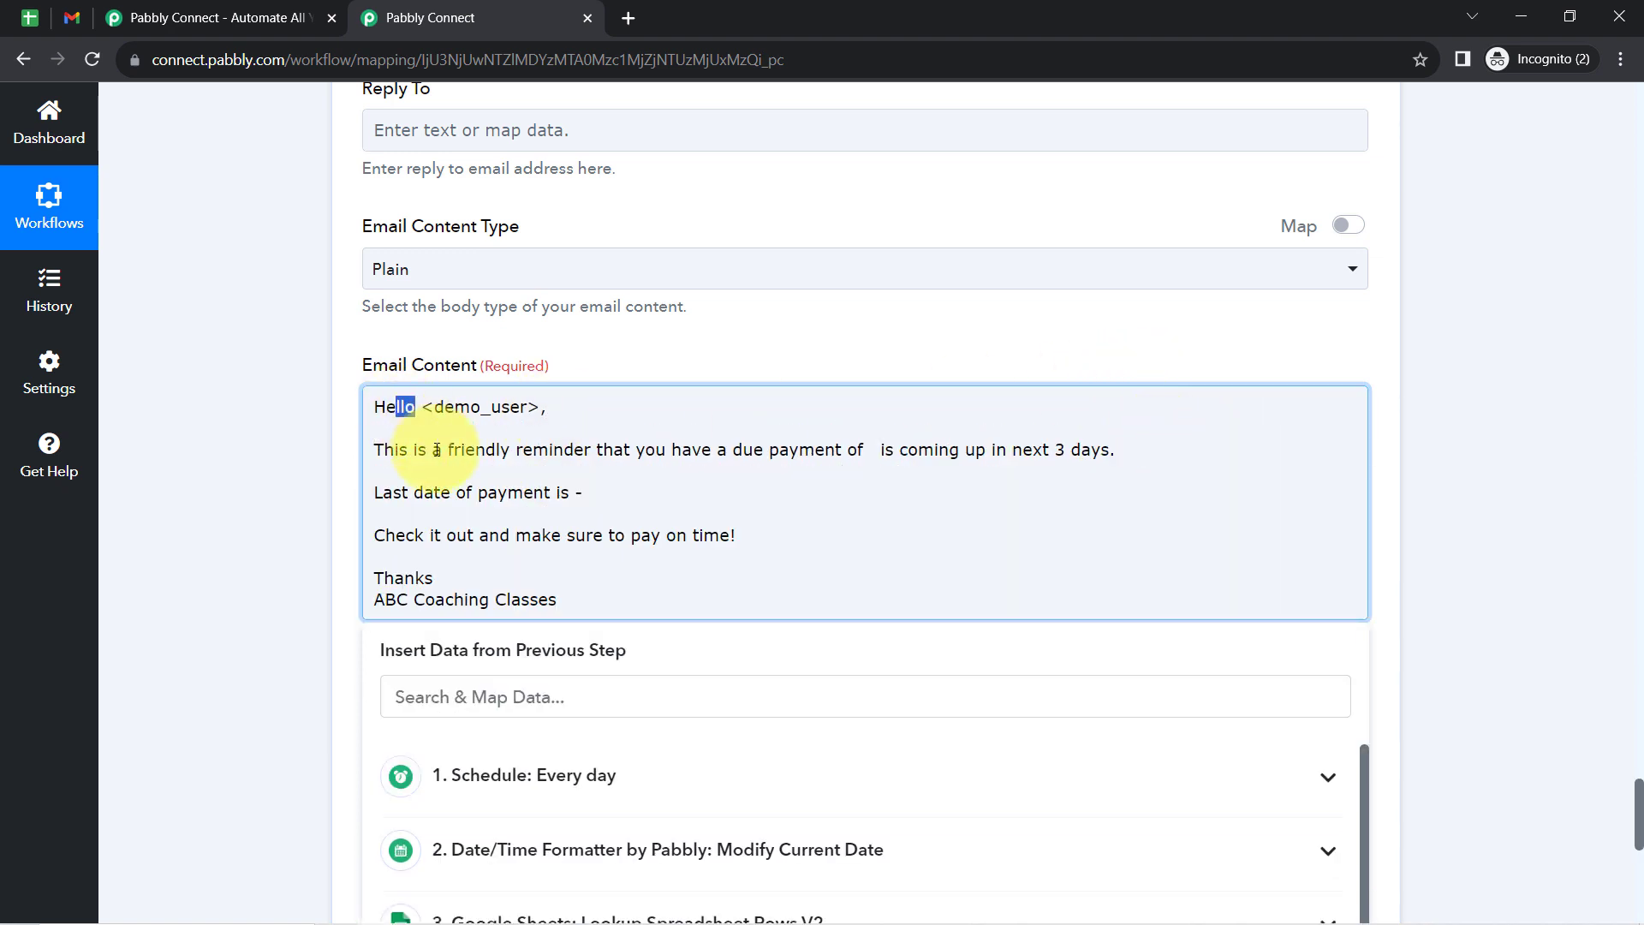
left_click_drag(396, 408, 525, 585)
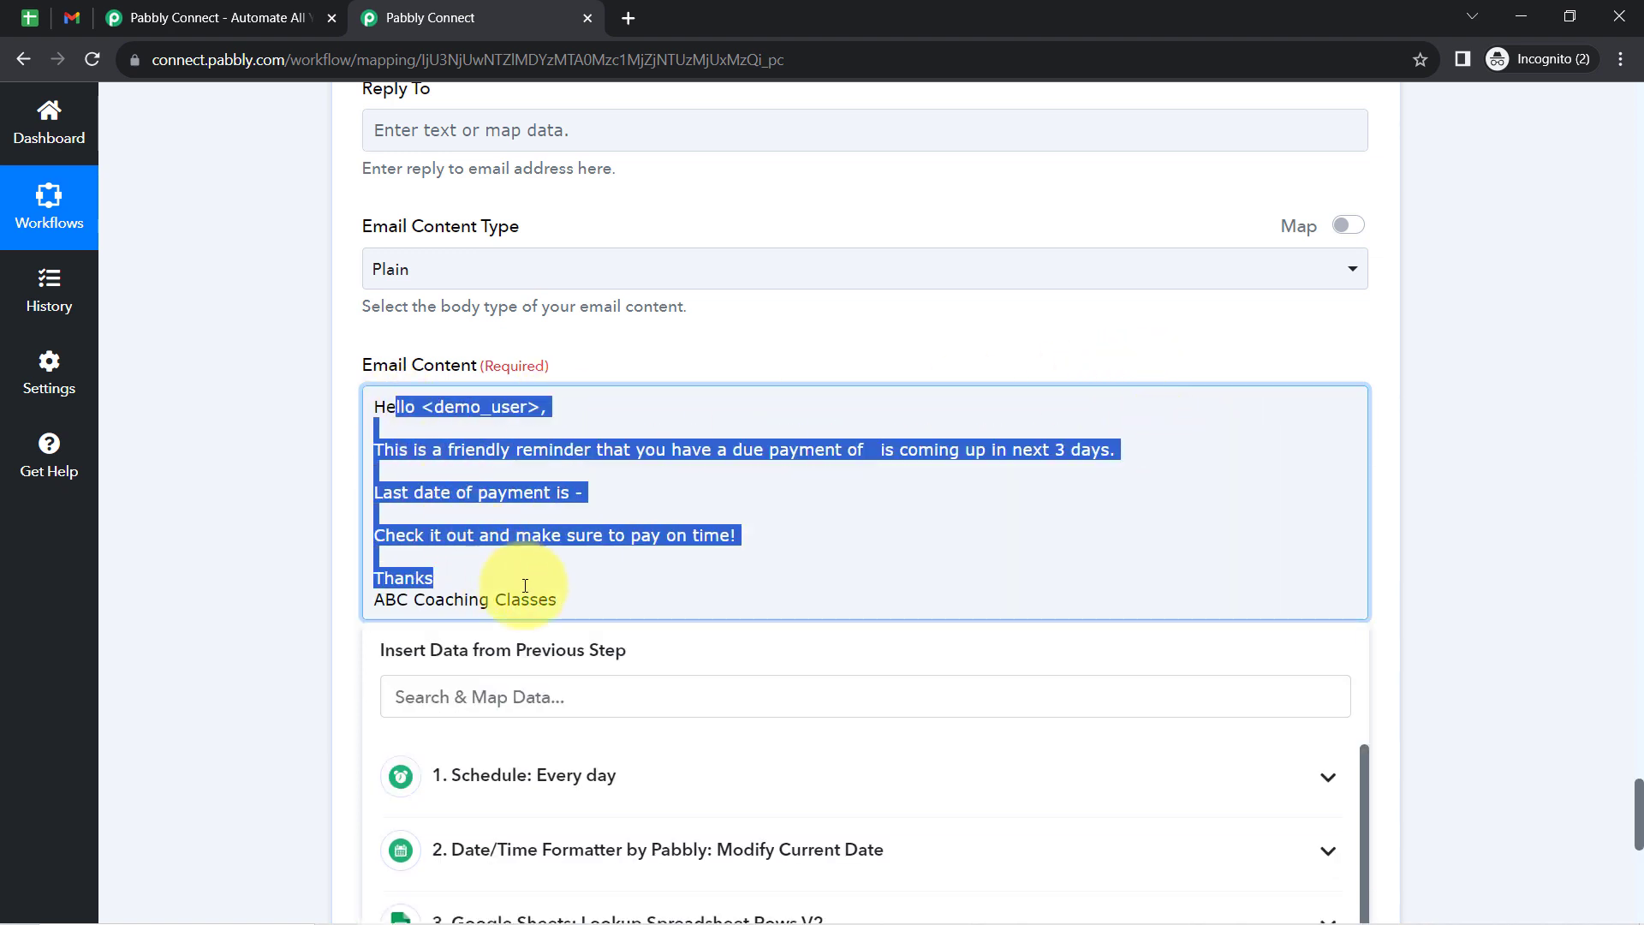
left_click(488, 495)
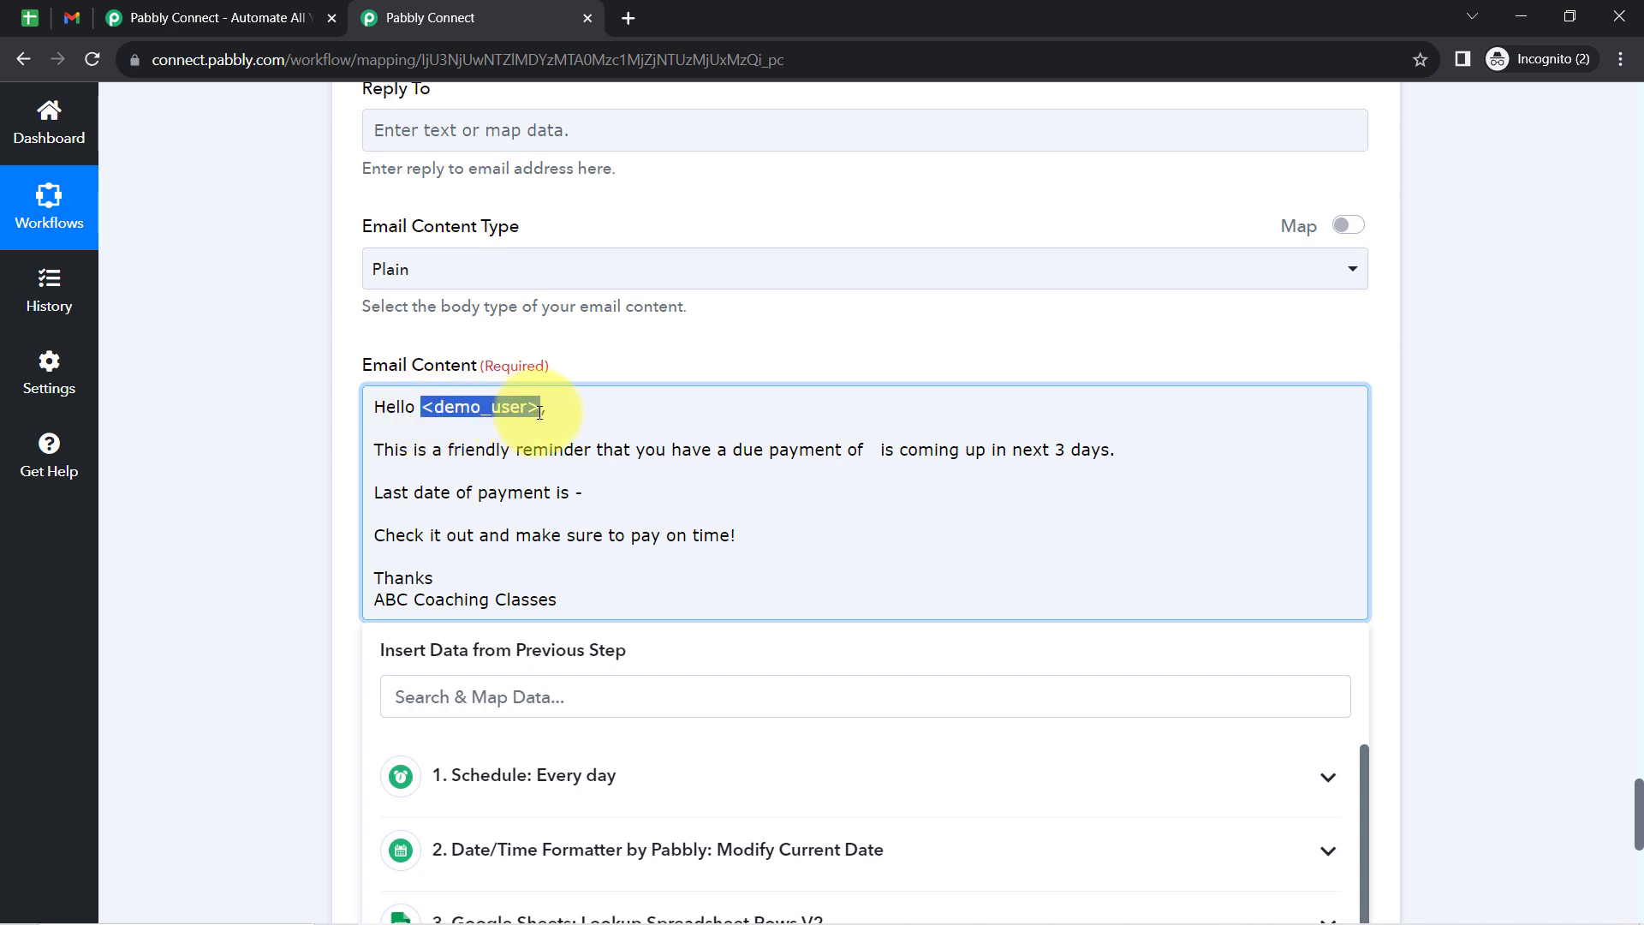
- Replace the <demo_user> placeholder in the email greeting with the Iterator's RowValue Student Name
left_click(396, 694)
type("dem")
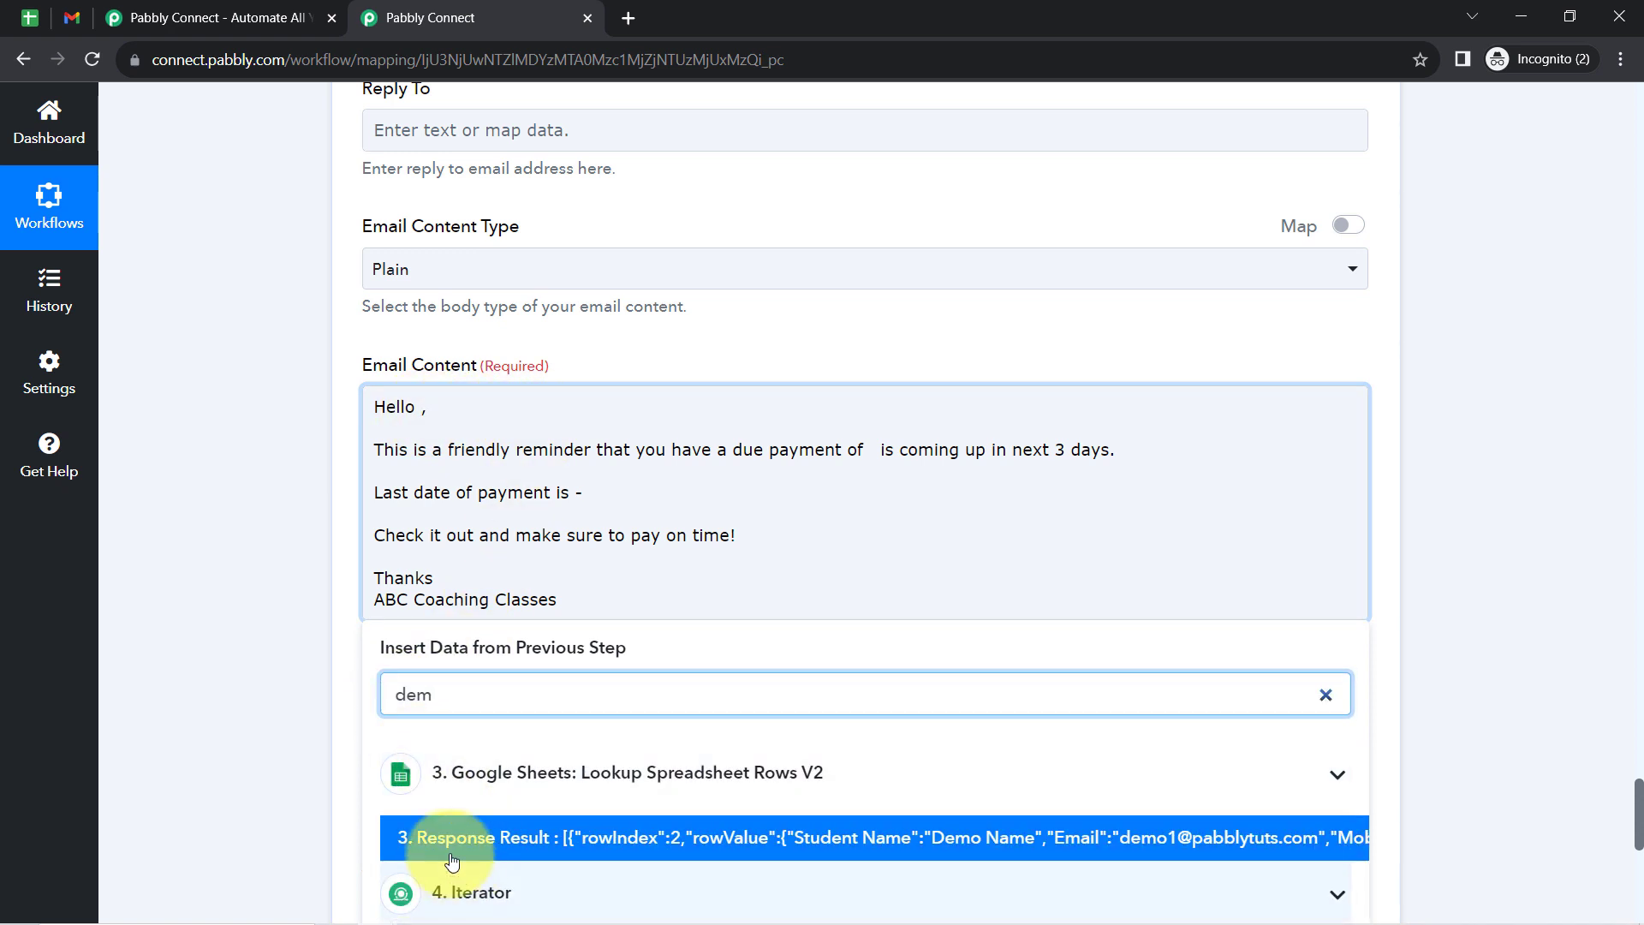
scroll(293, 635, "down", 6)
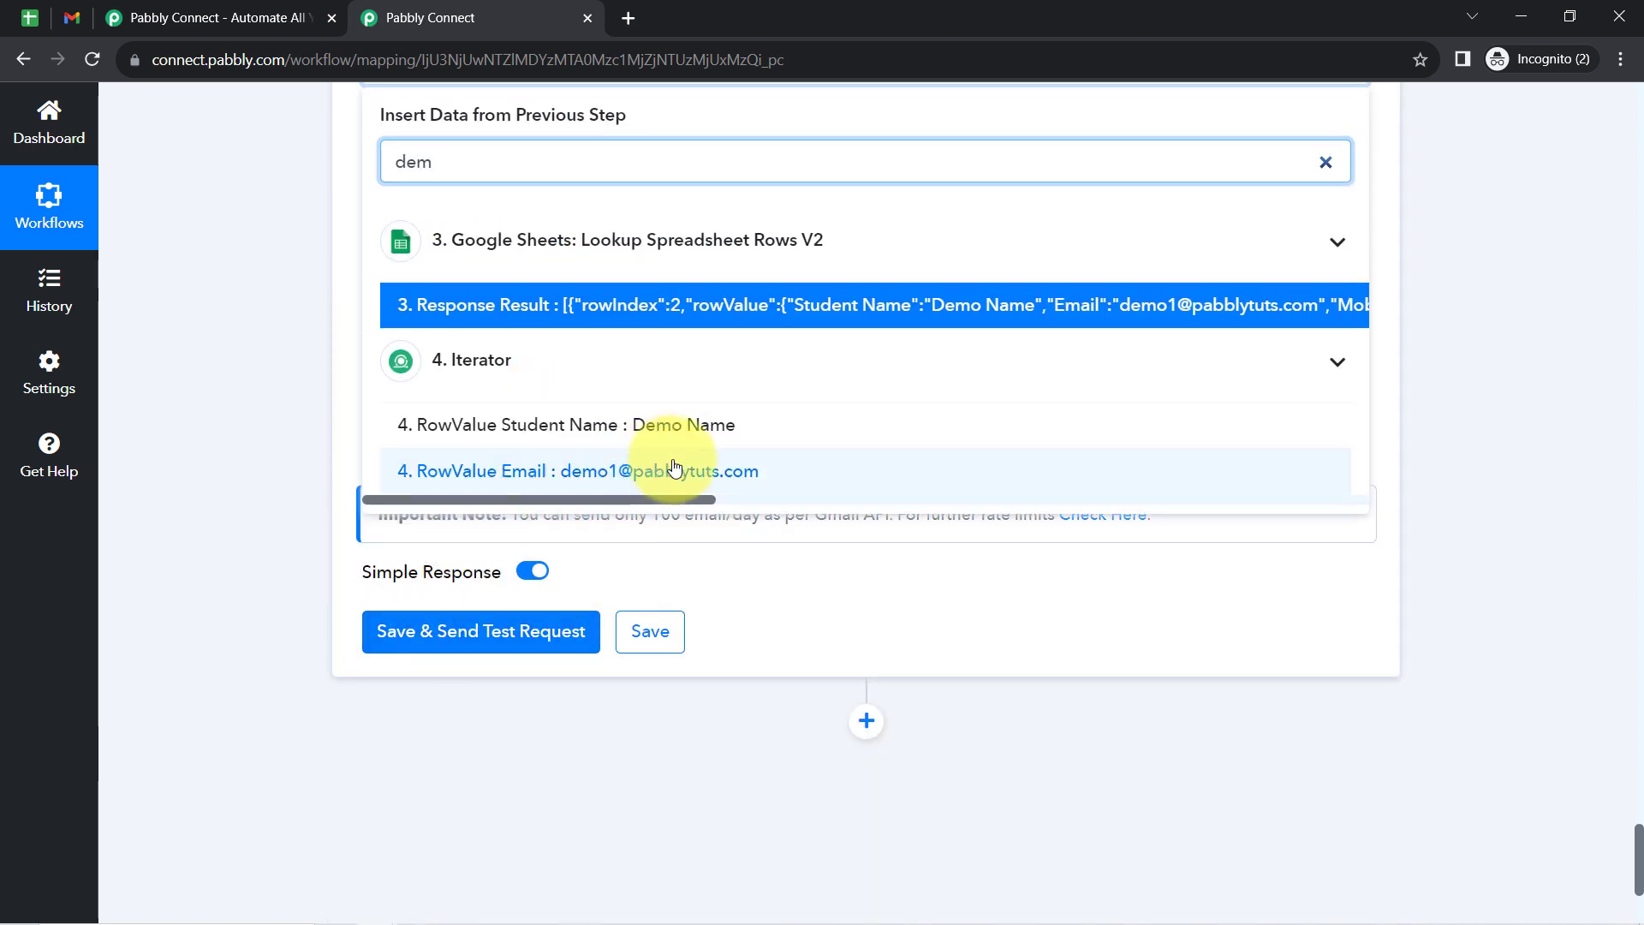
left_click(659, 433)
left_click(275, 402)
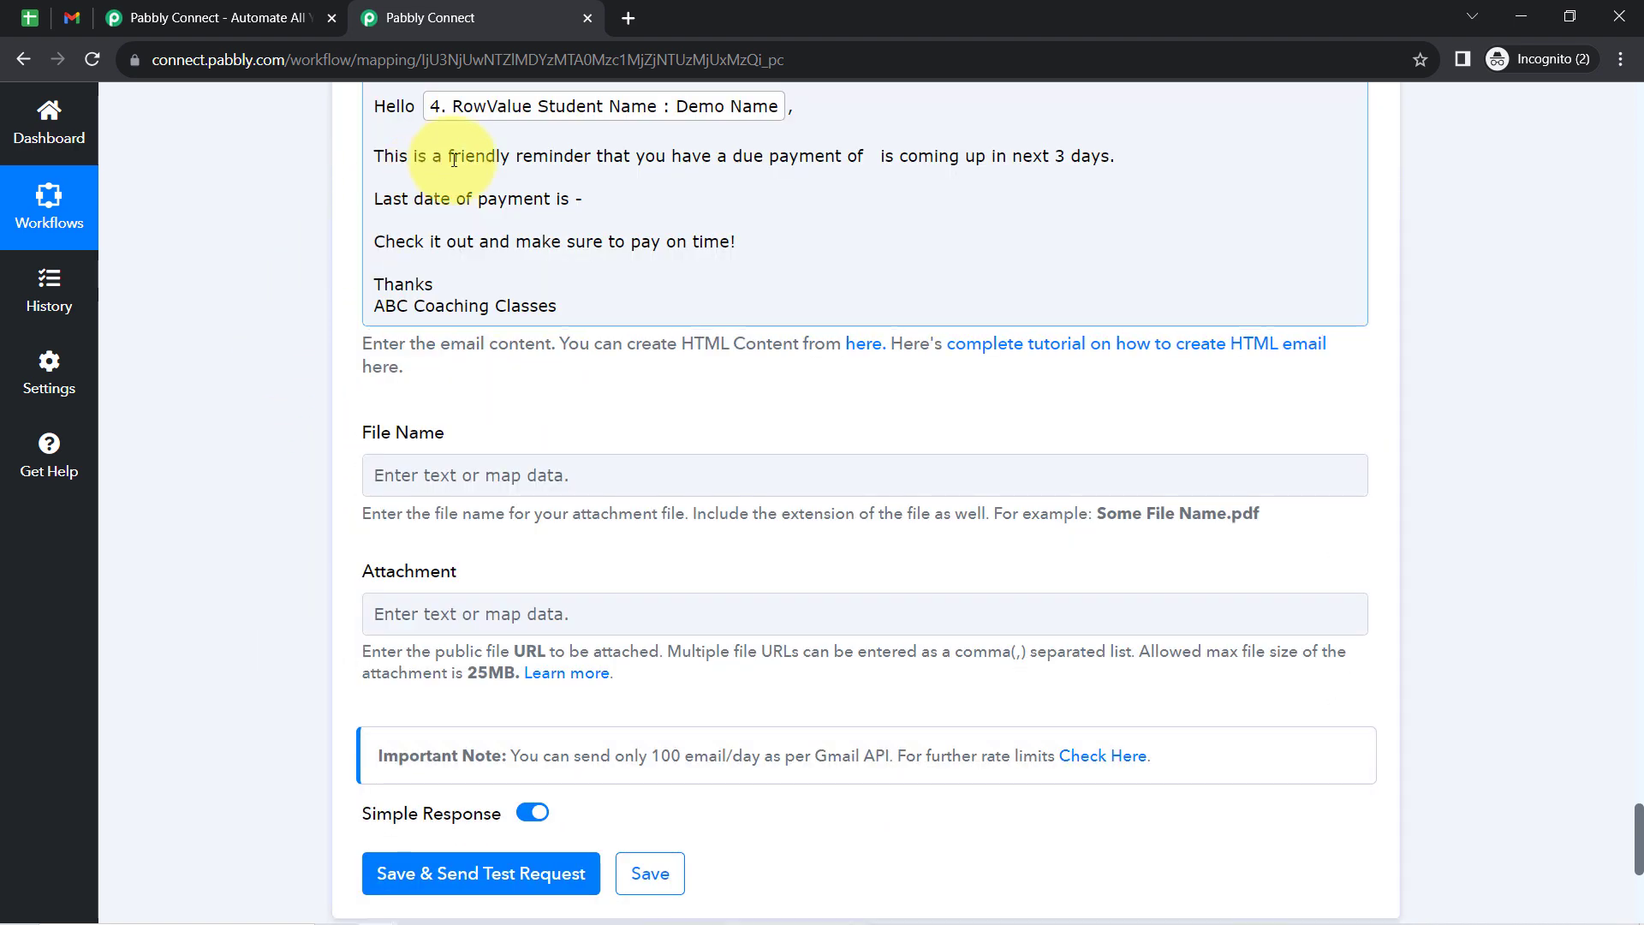
left_click_drag(476, 157, 665, 157)
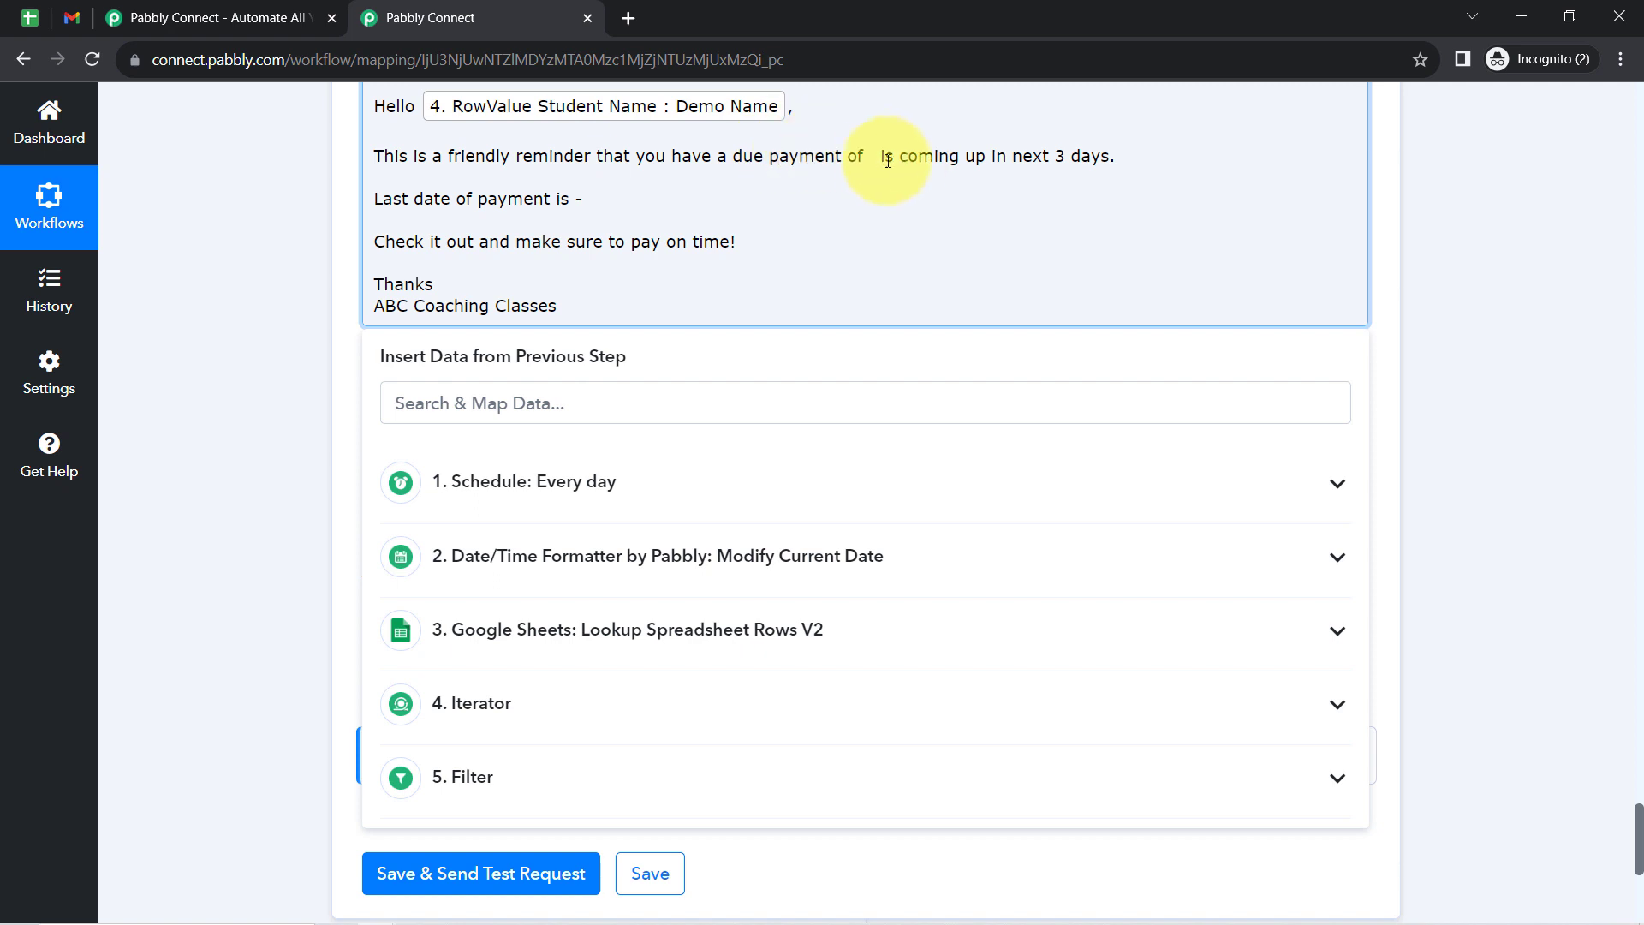
- Insert the Iterator's RowValue Total Amount after "due payment of" in the email content
left_click(452, 724)
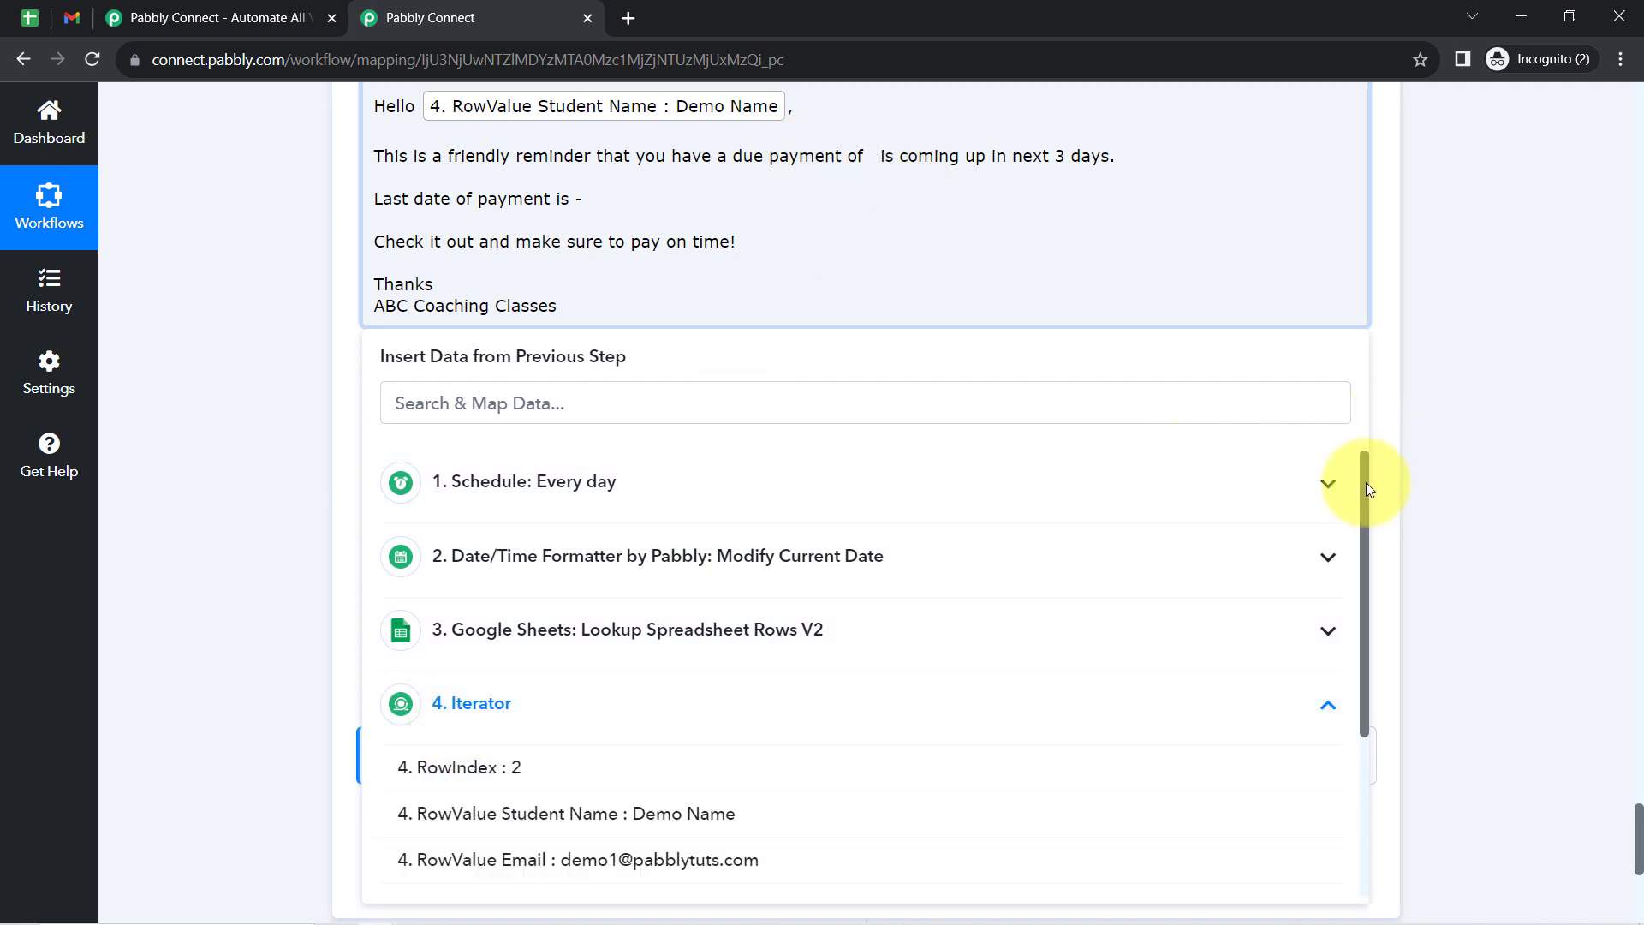
left_click_drag(1365, 481, 1276, 727)
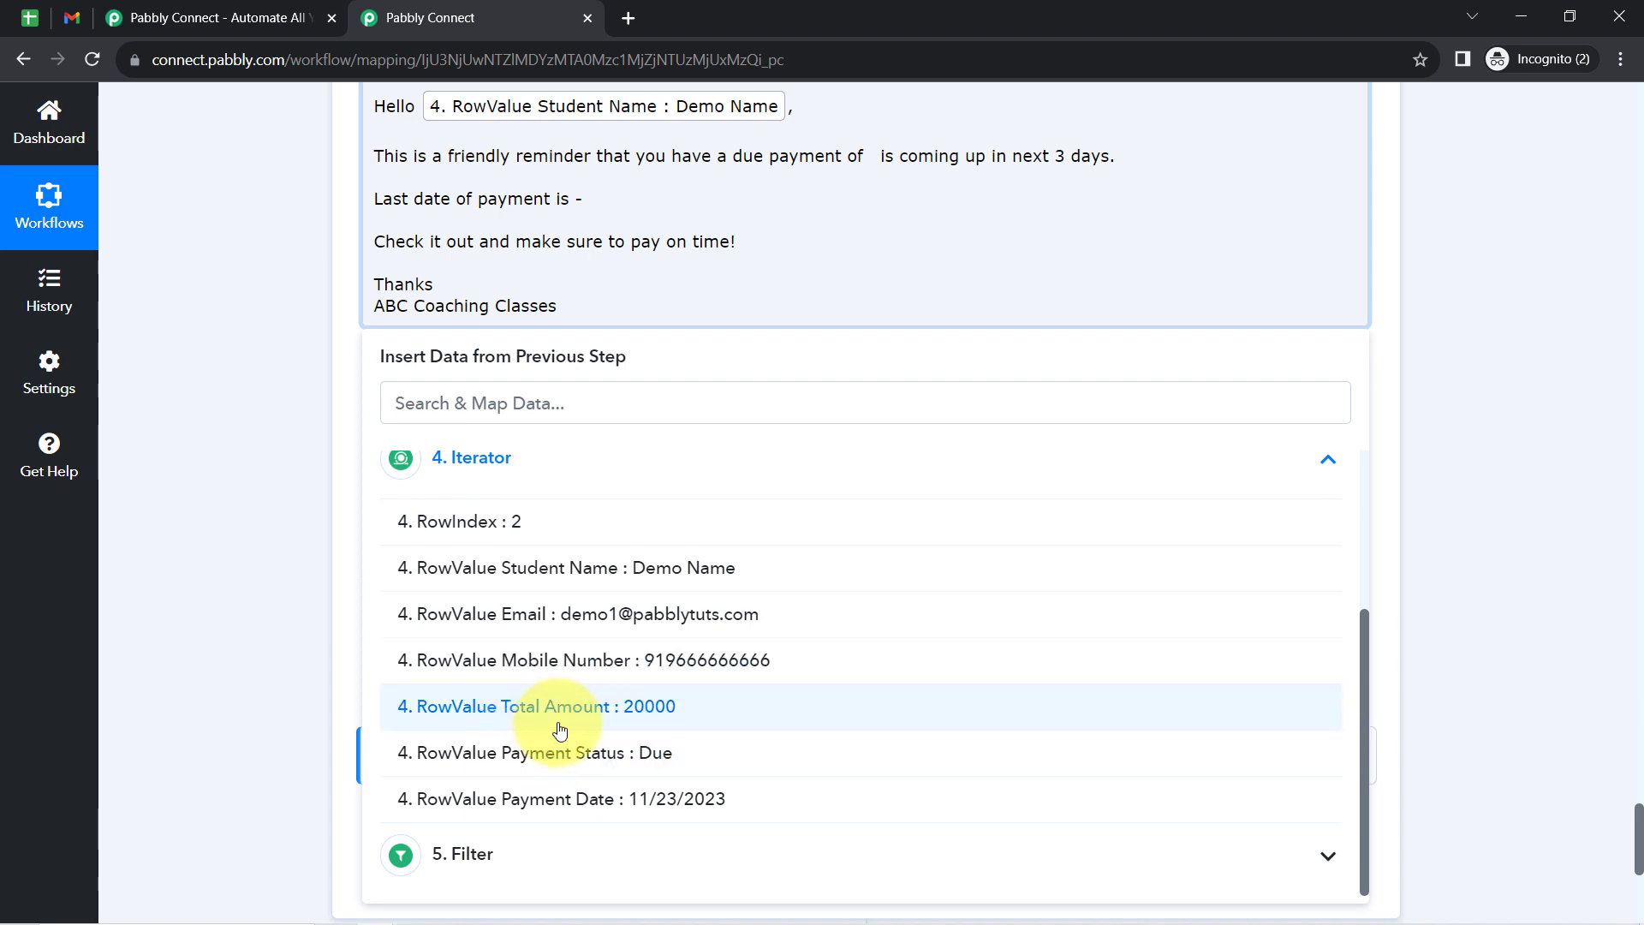
left_click(605, 727)
left_click(326, 396)
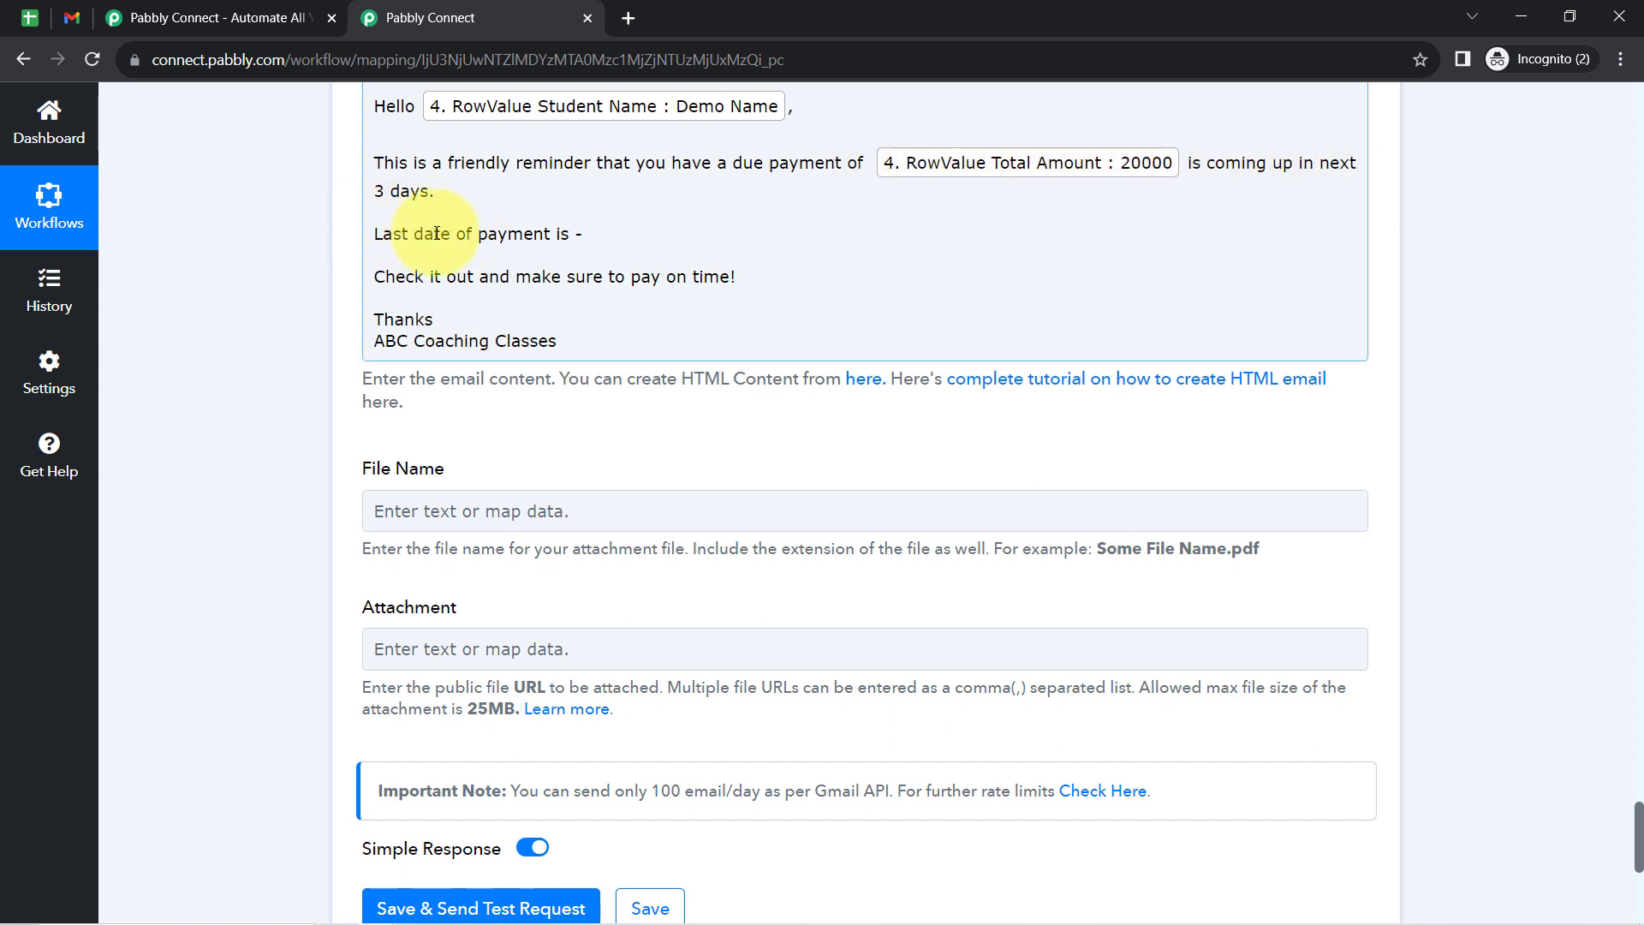
- Insert the Iterator's RowValue Payment Date after "Last date of payment is -" in the email content
left_click(587, 229)
left_click(471, 736)
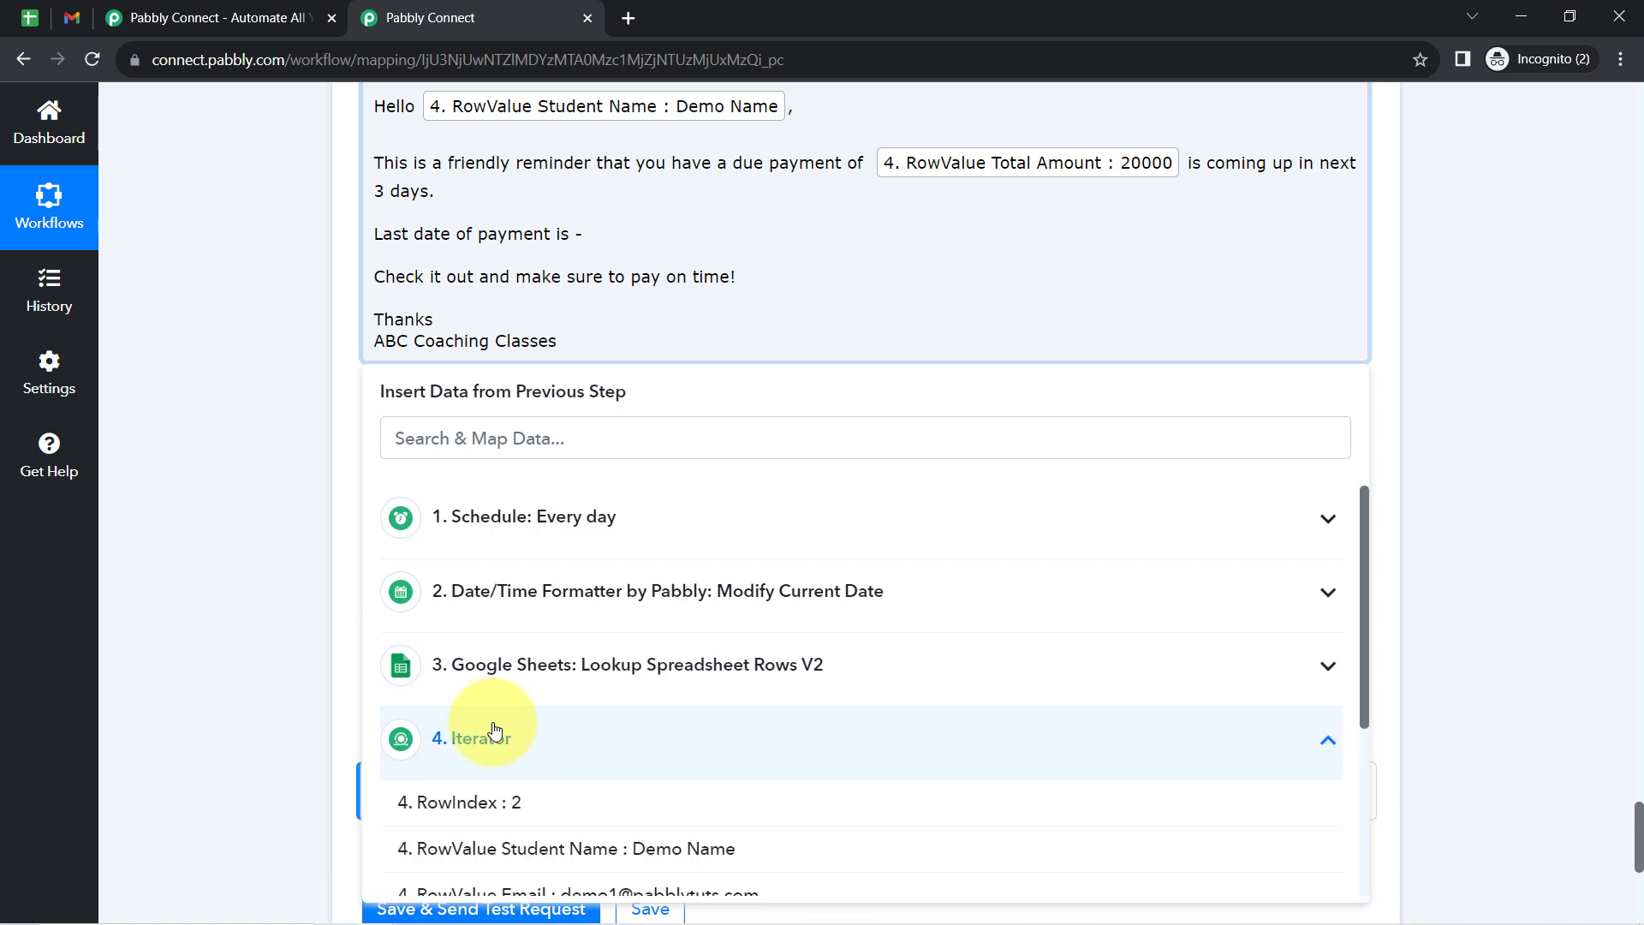
left_click_drag(1364, 522, 1328, 694)
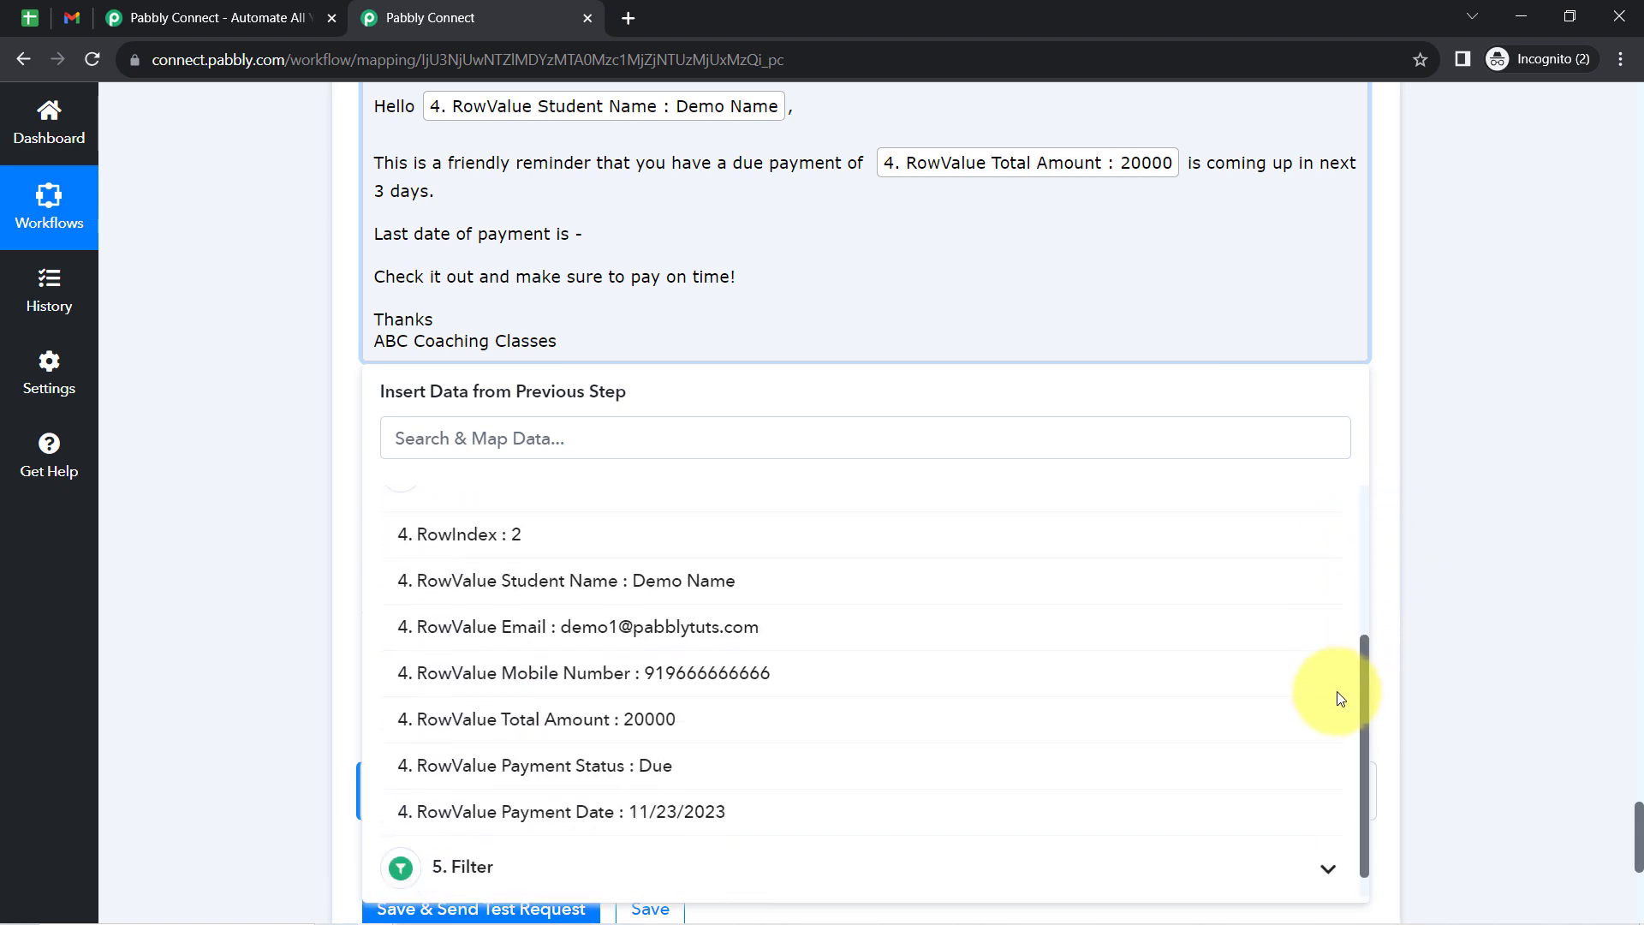
left_click(718, 791)
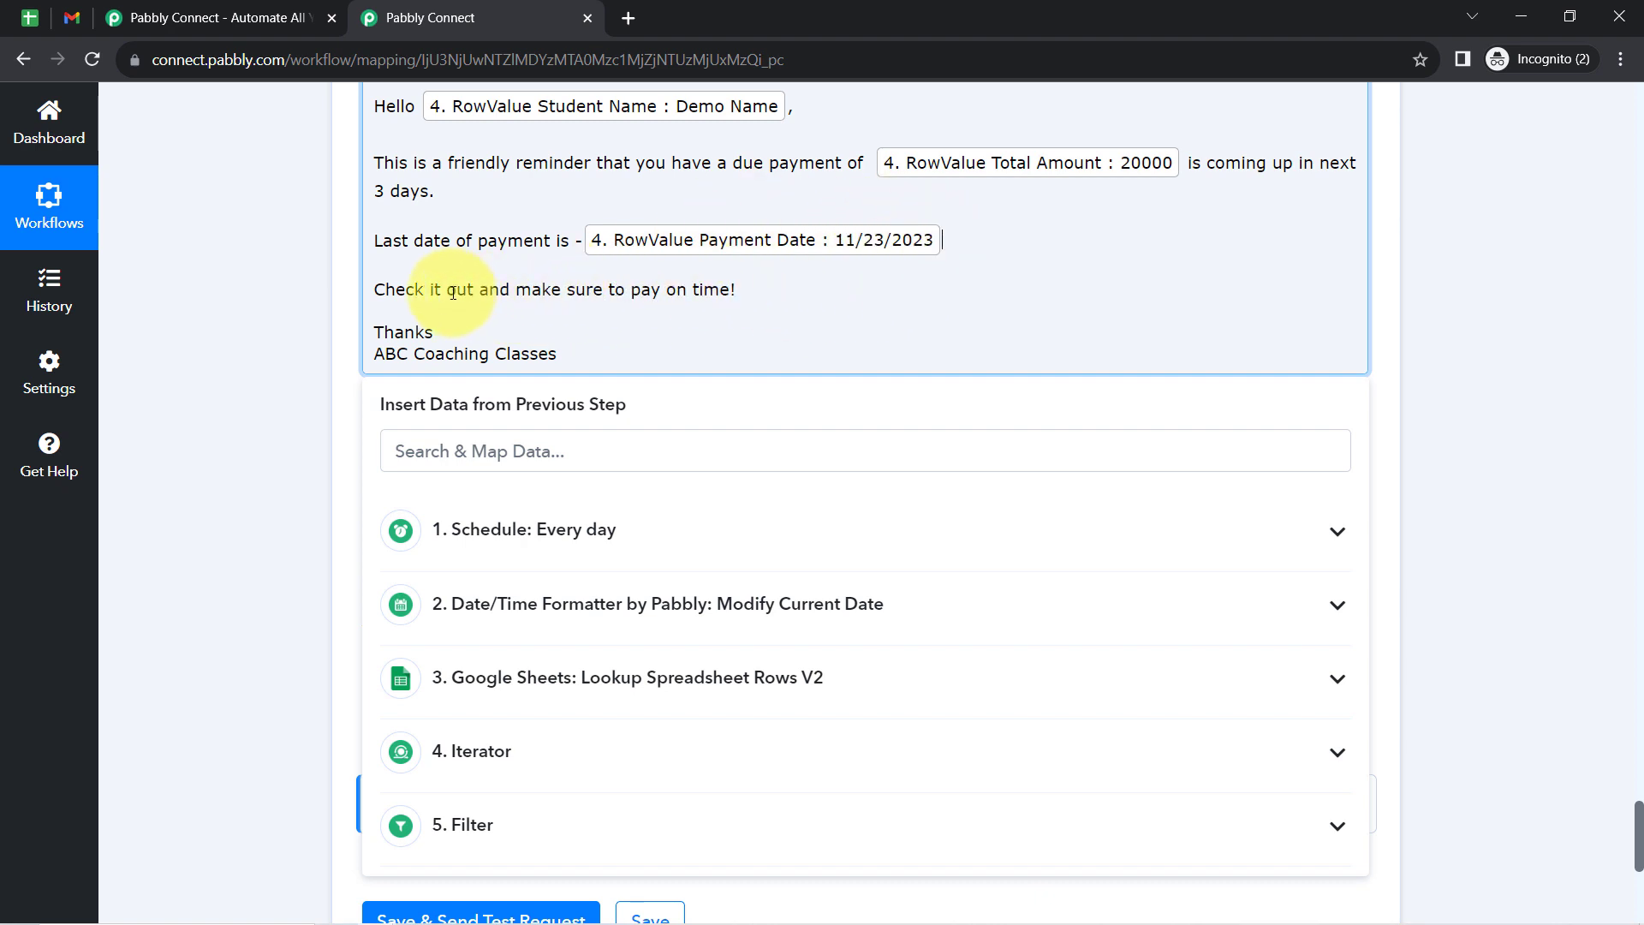
left_click_drag(617, 277, 727, 285)
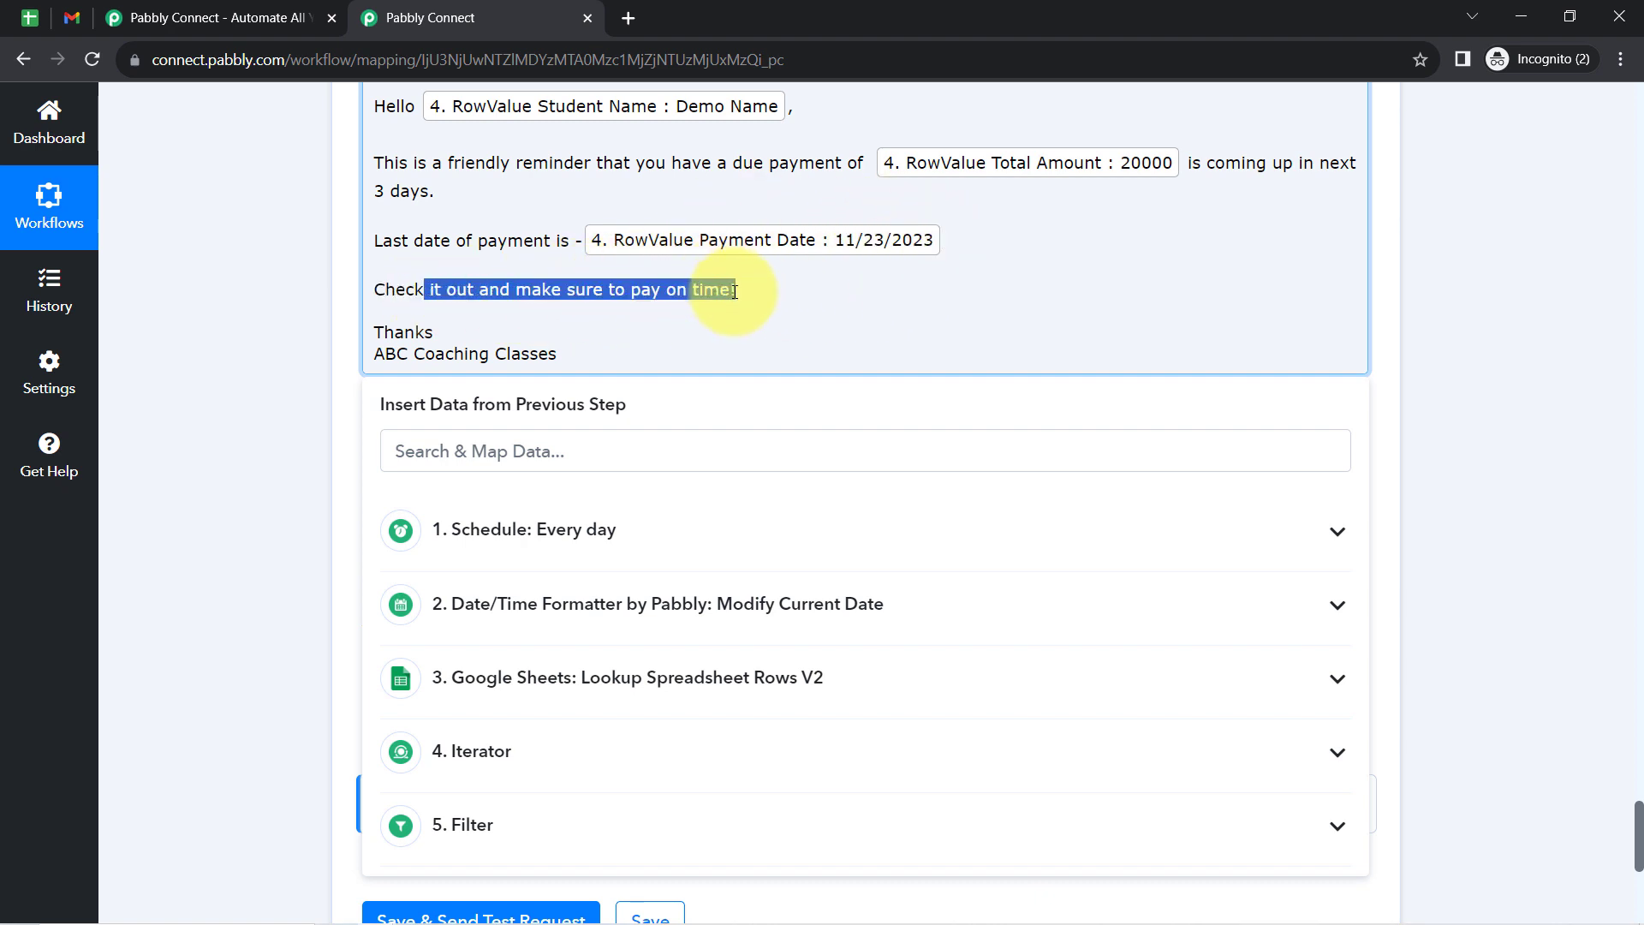
left_click(312, 402)
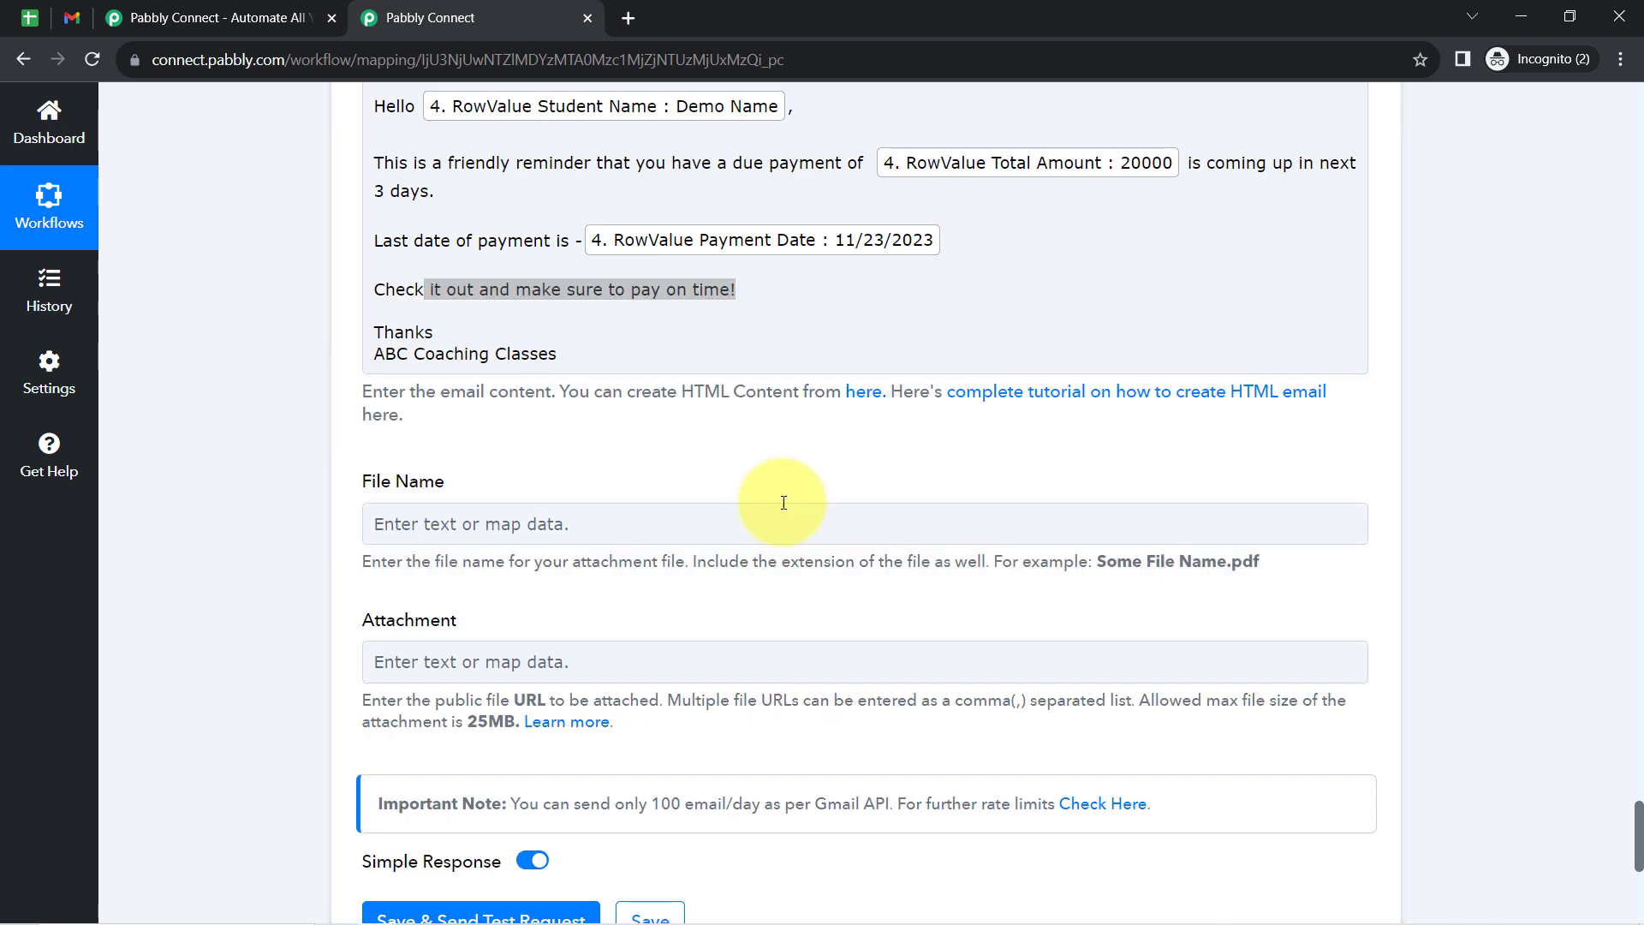
- Remove the mapped RowValue Email from the Recipient Email Addresses of the Gmail step
left_click_drag(1639, 818, 1629, 716)
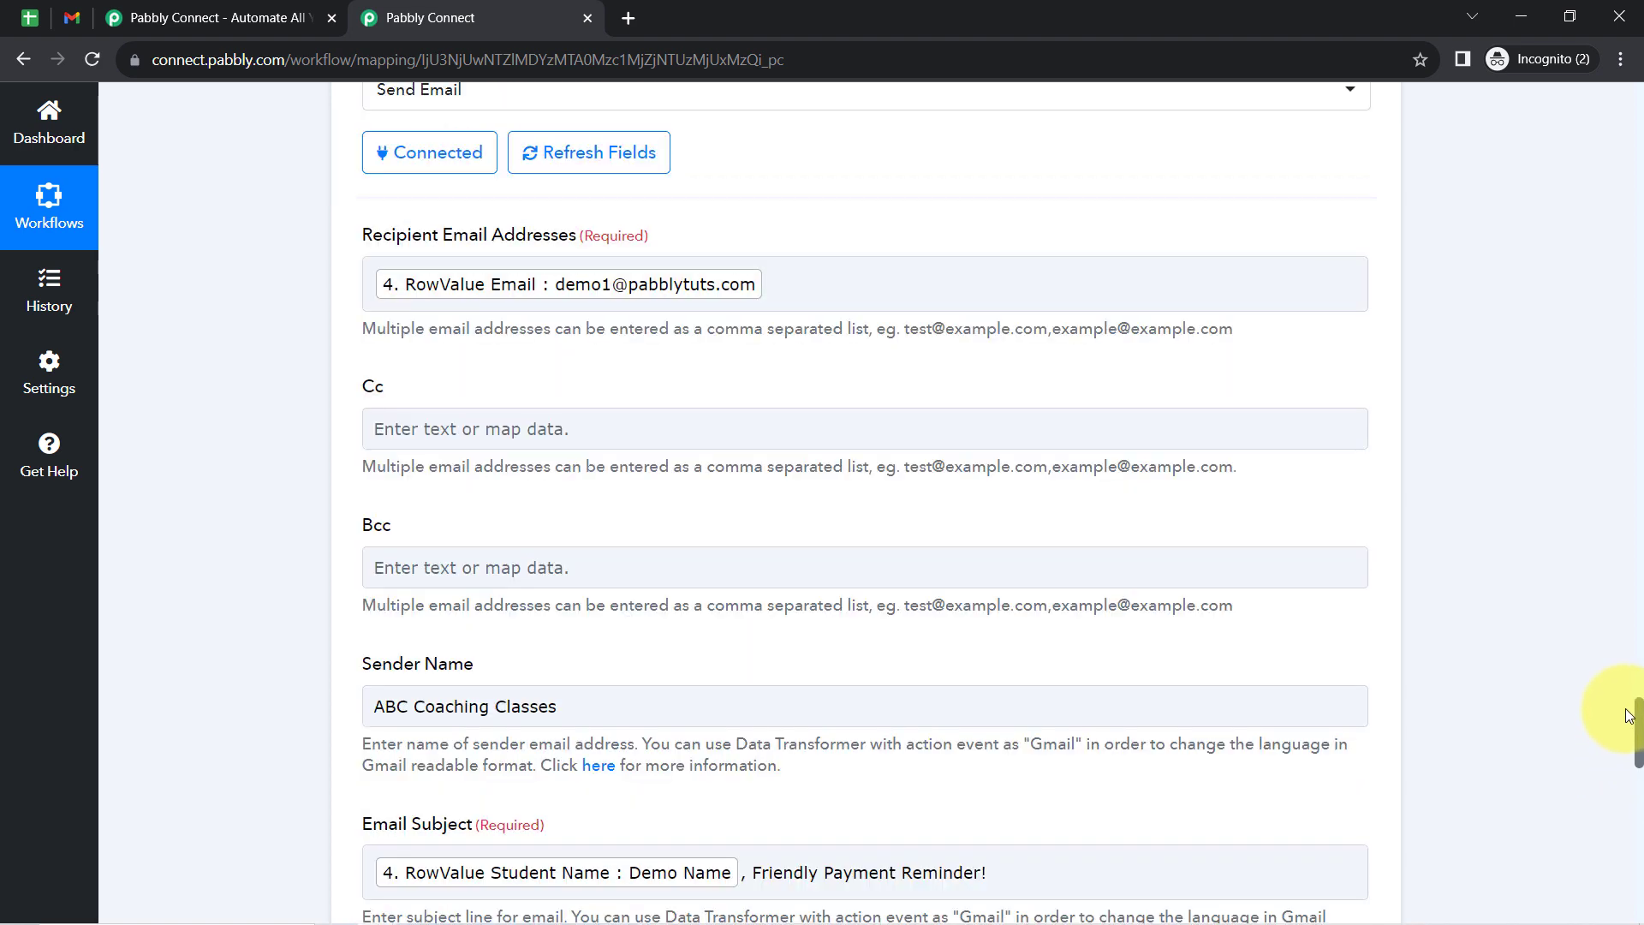
left_click(837, 275)
key("BackSpace")
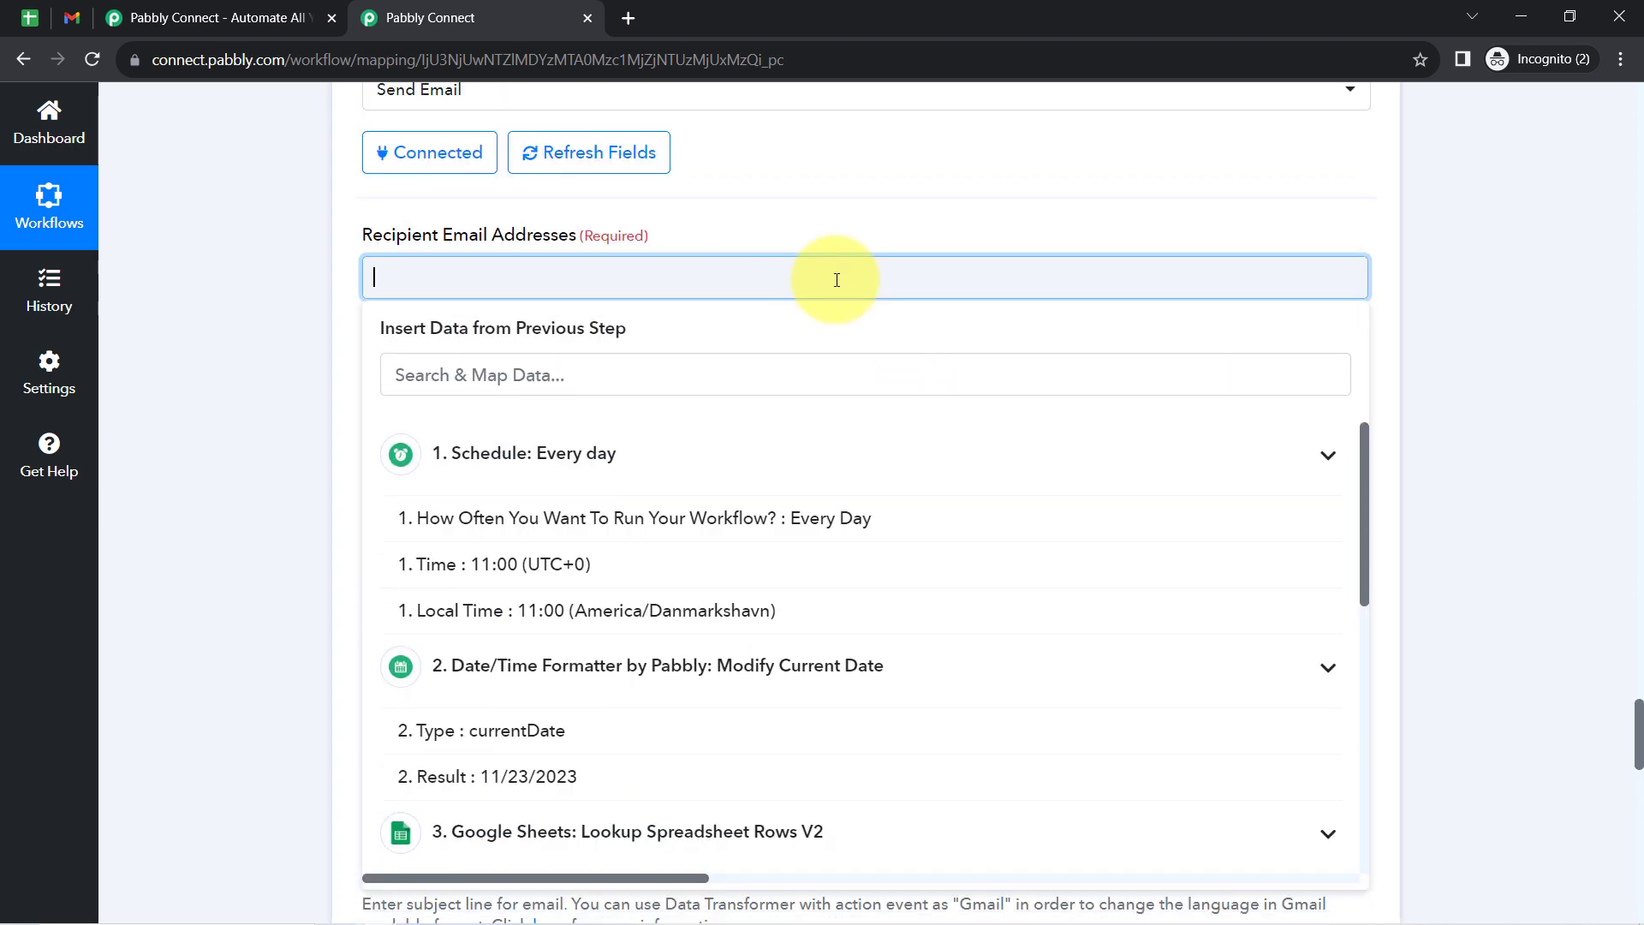
- Switch to Gmail and delete the old "This is a friendly payment reminder!" email from the inbox
left_click(71, 15)
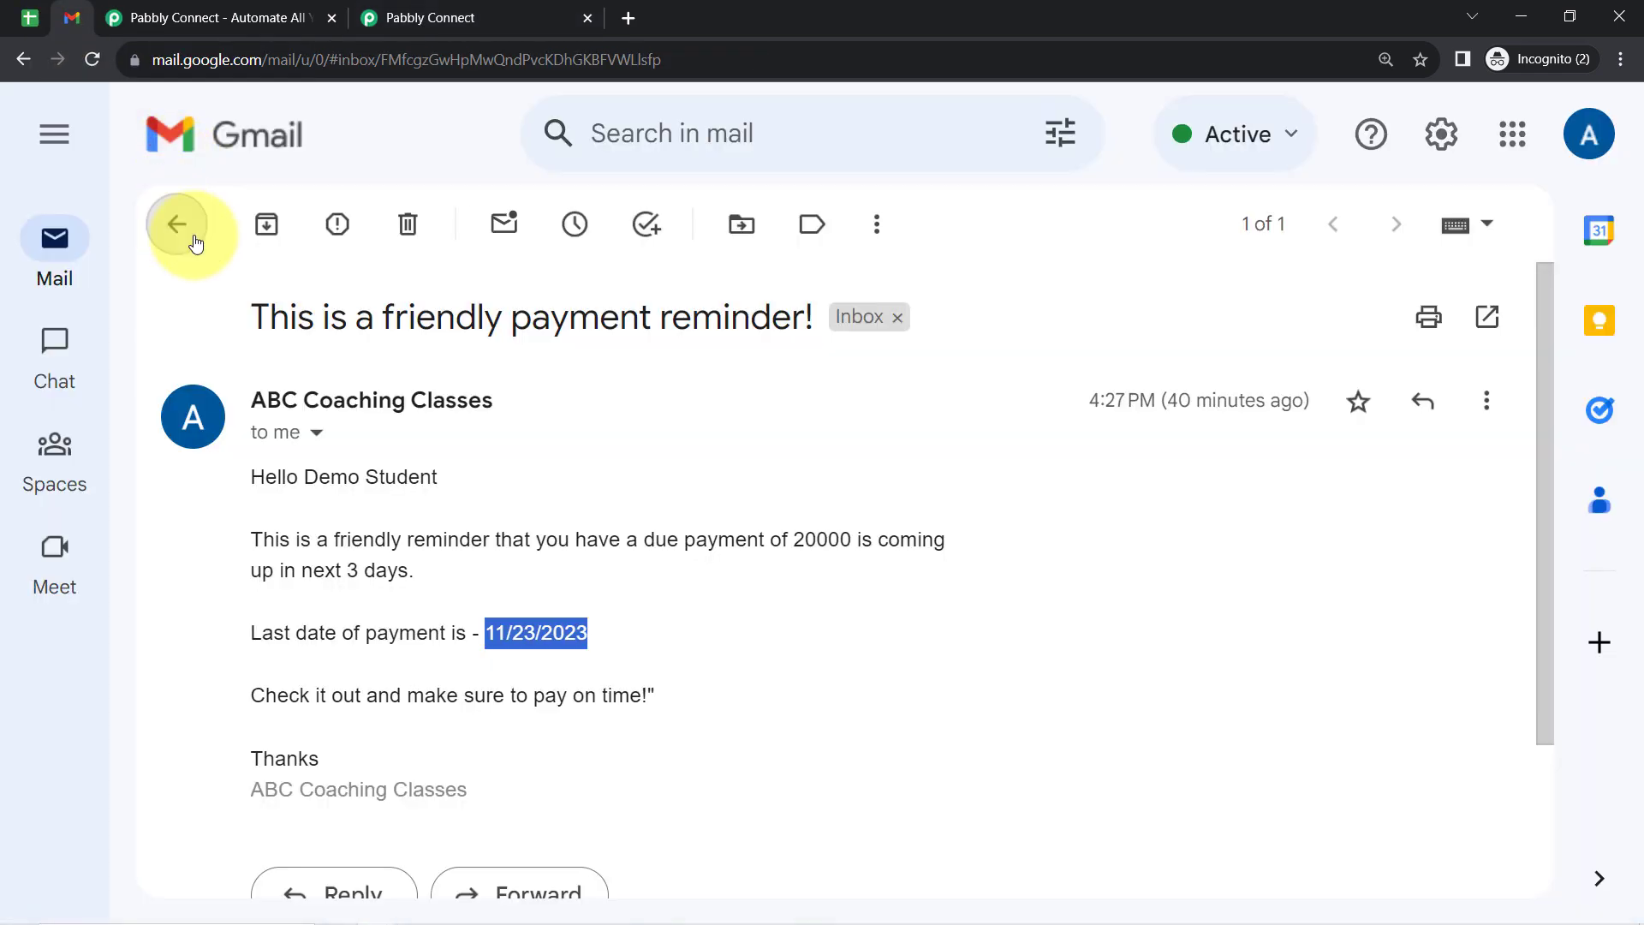
left_click(175, 226)
left_click(176, 383)
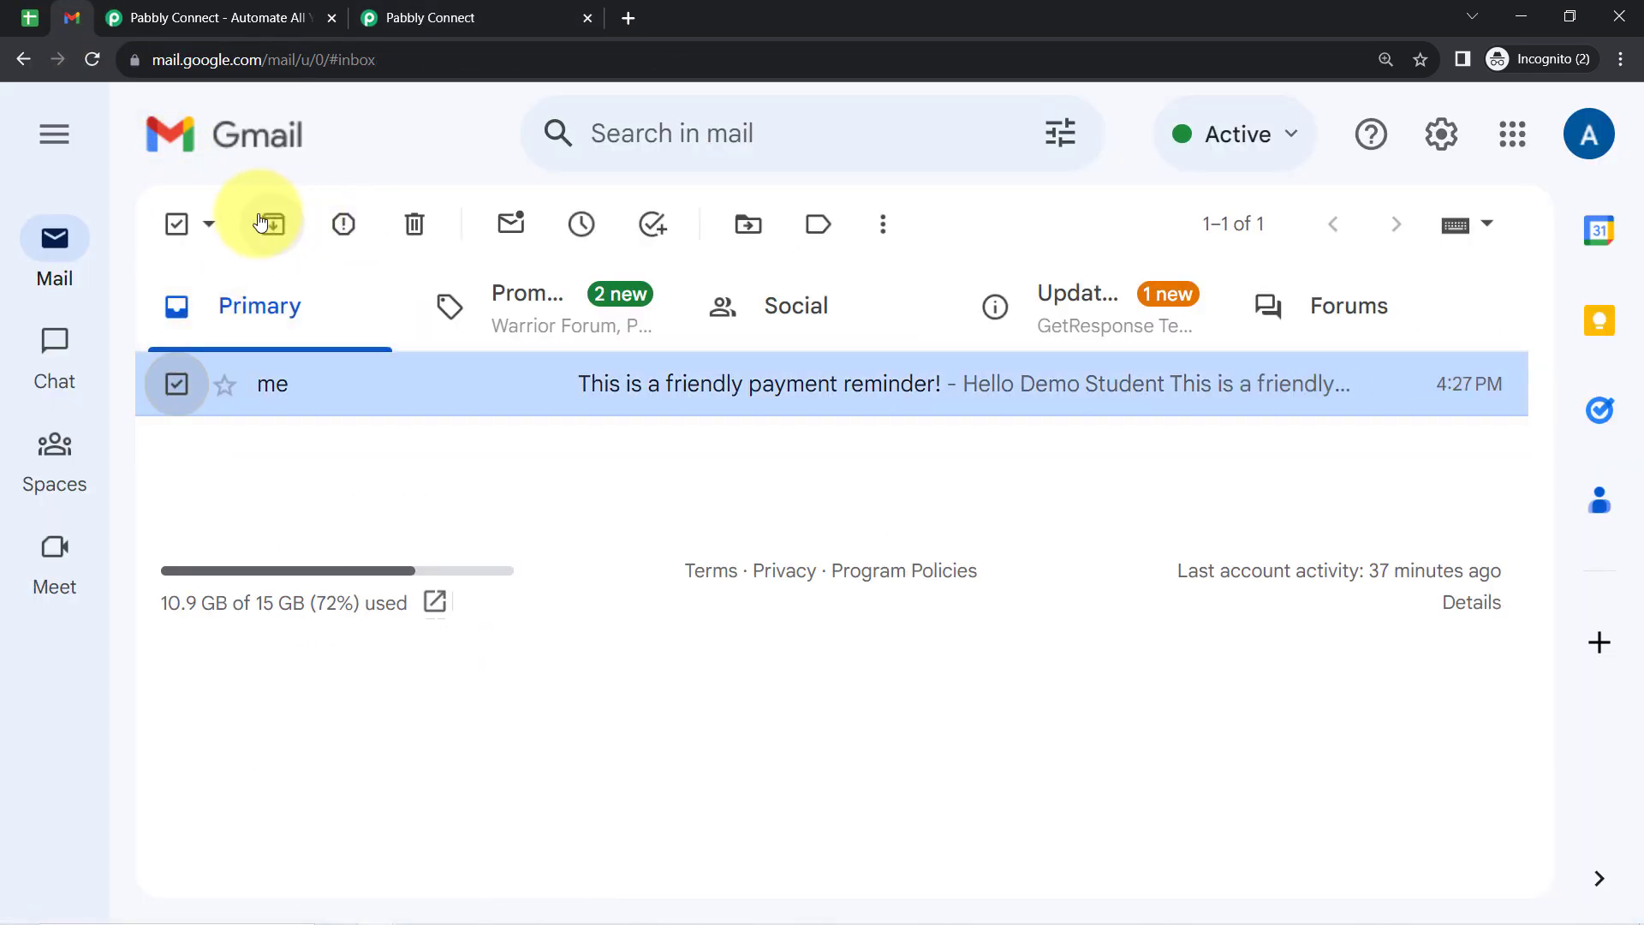
left_click(411, 223)
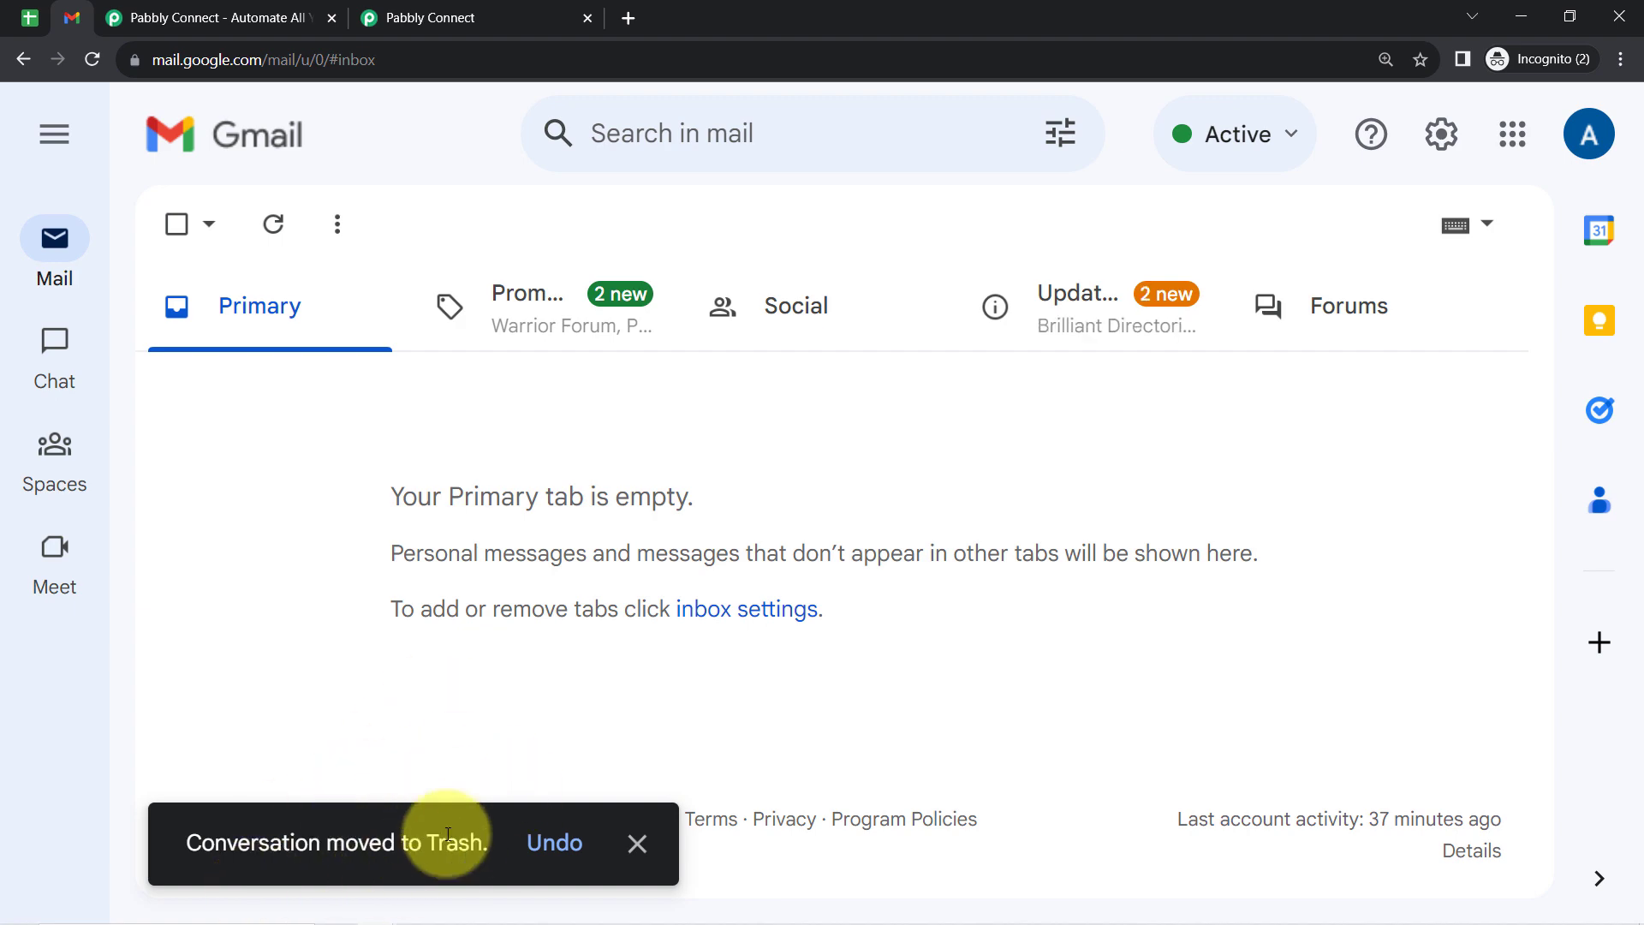
- Return to Pabbly Connect, send a test request to the test recipient's email address and check the Response Result Status
left_click(457, 10)
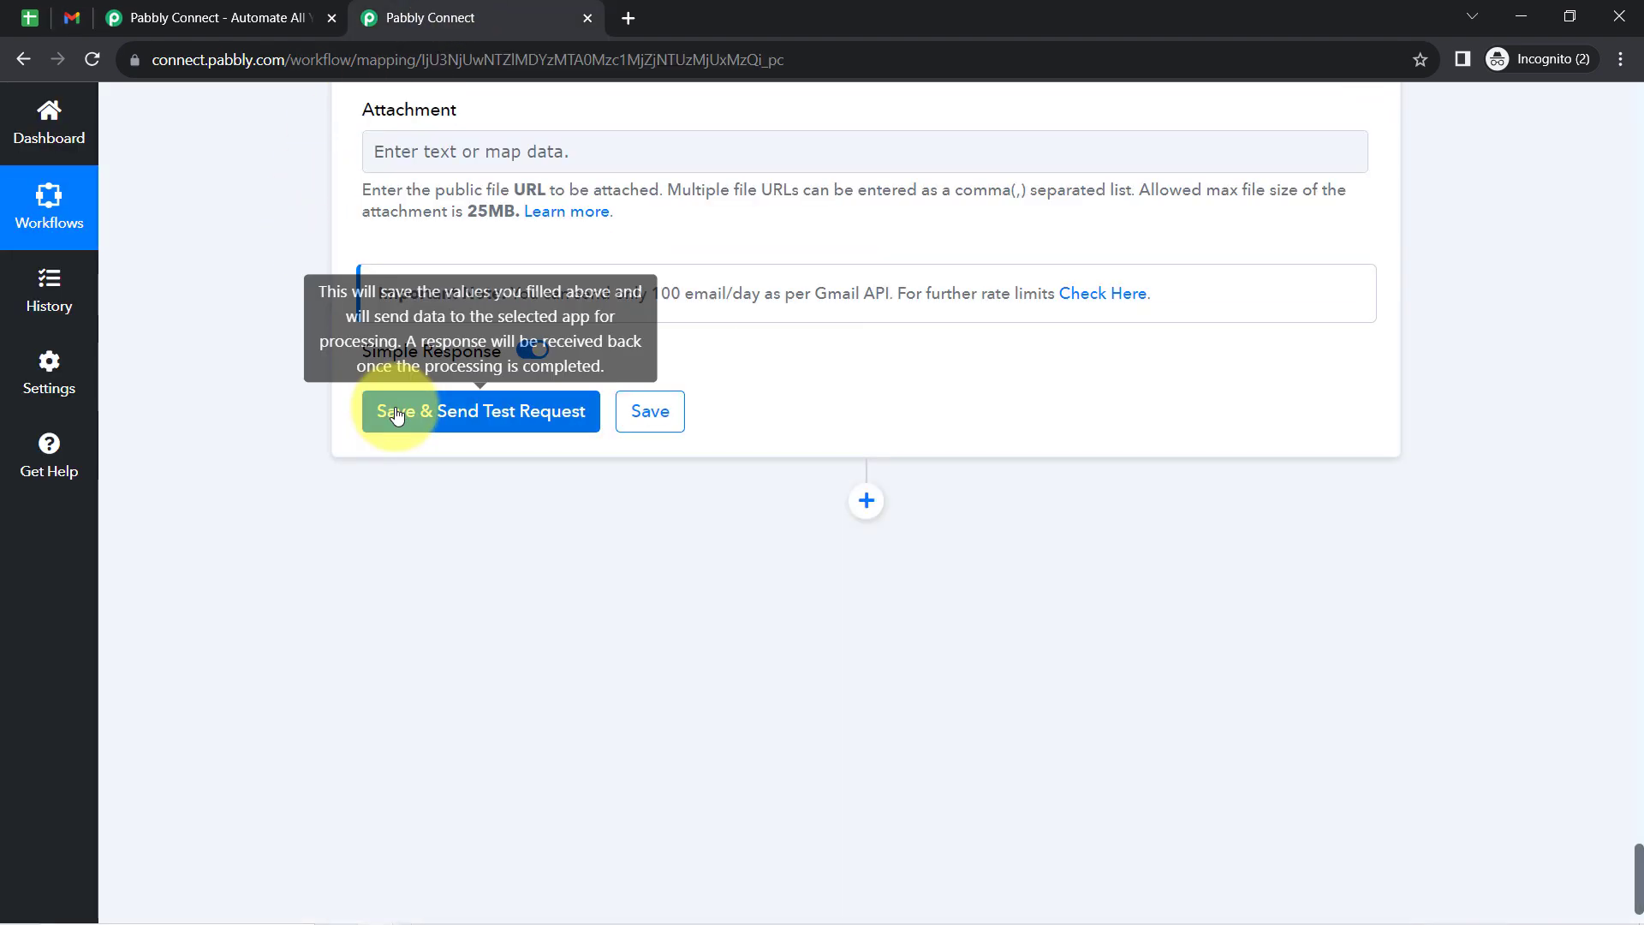
left_click(395, 412)
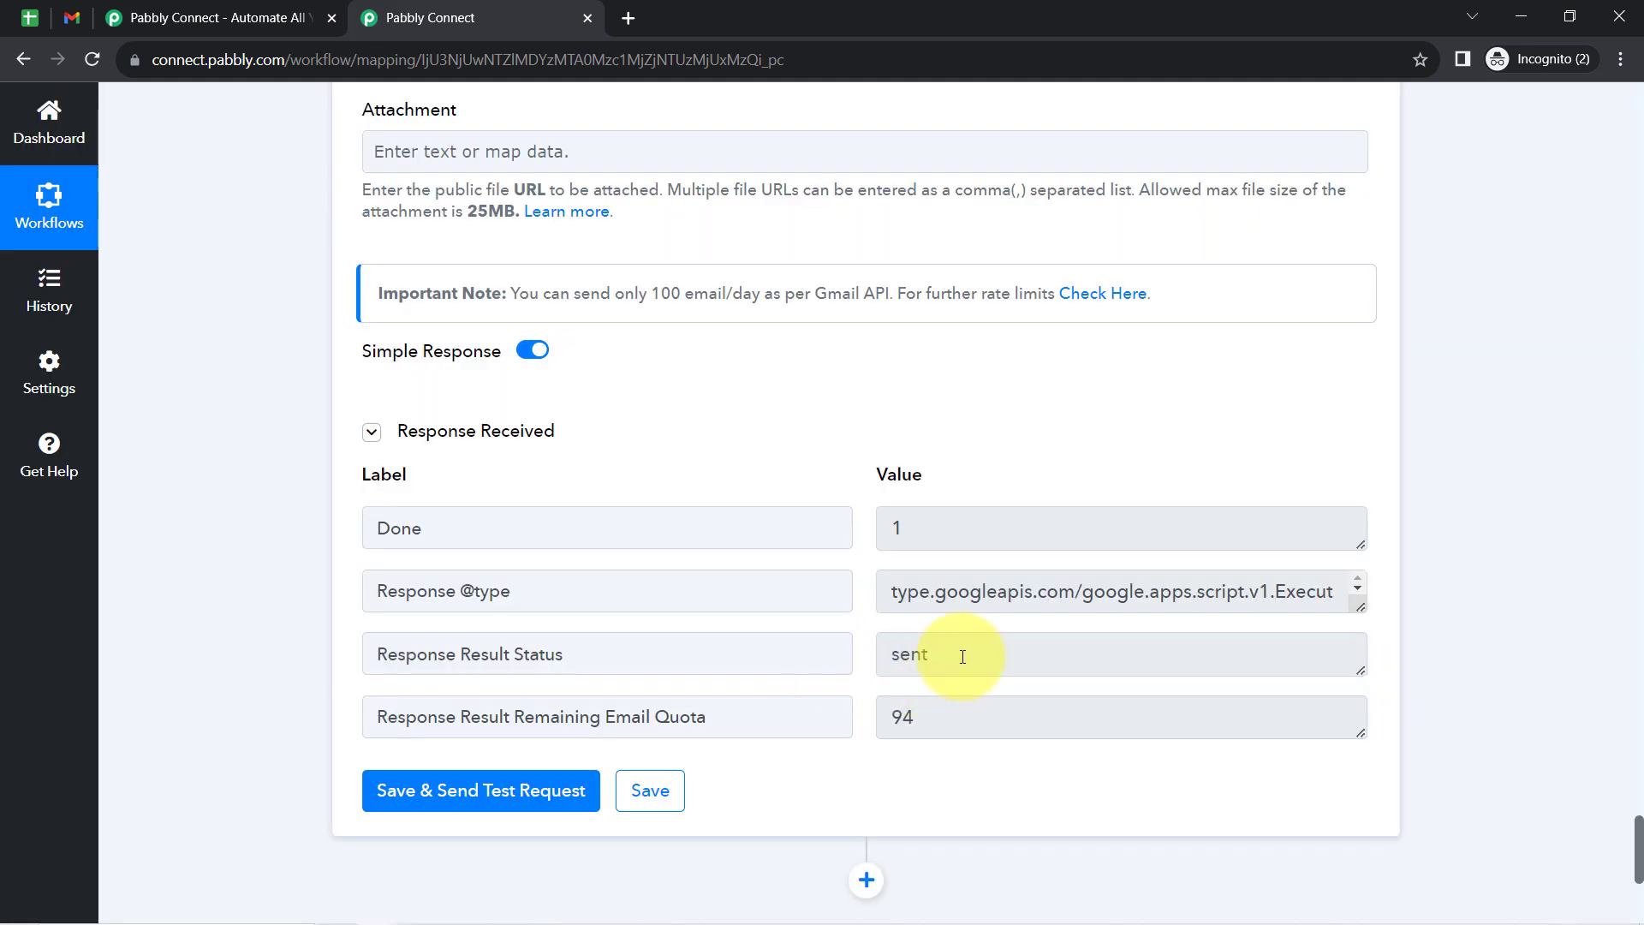
left_click_drag(962, 653, 870, 650)
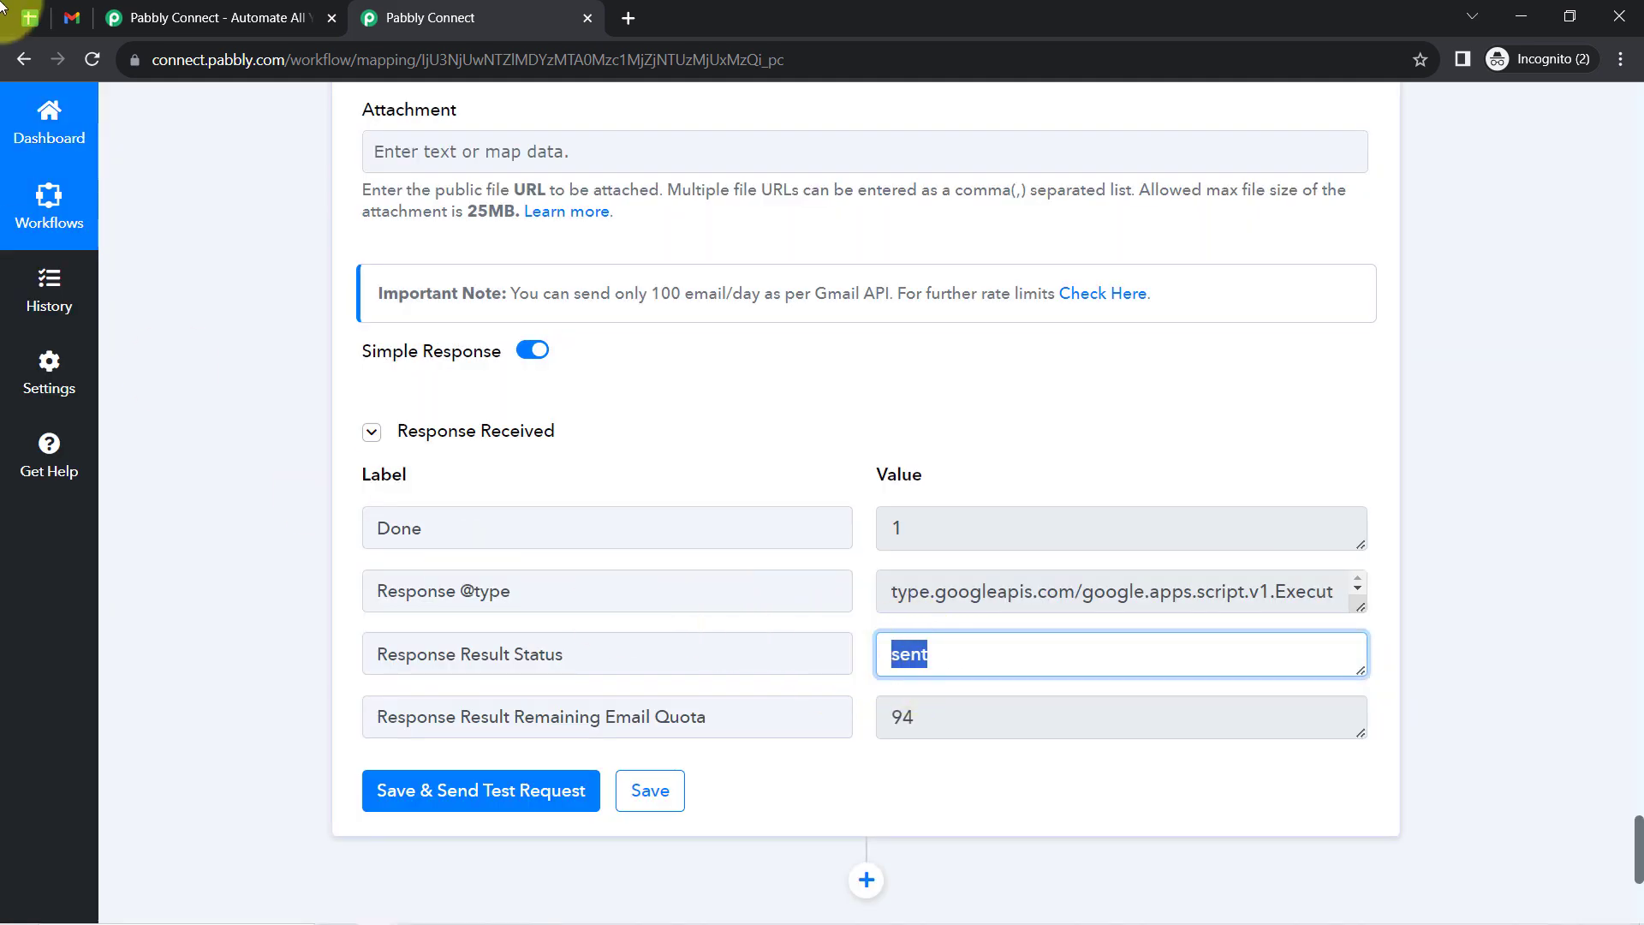
- Open the newly received payment reminder in Gmail and check its greeting, due amount, payment date and sign-off
left_click(69, 28)
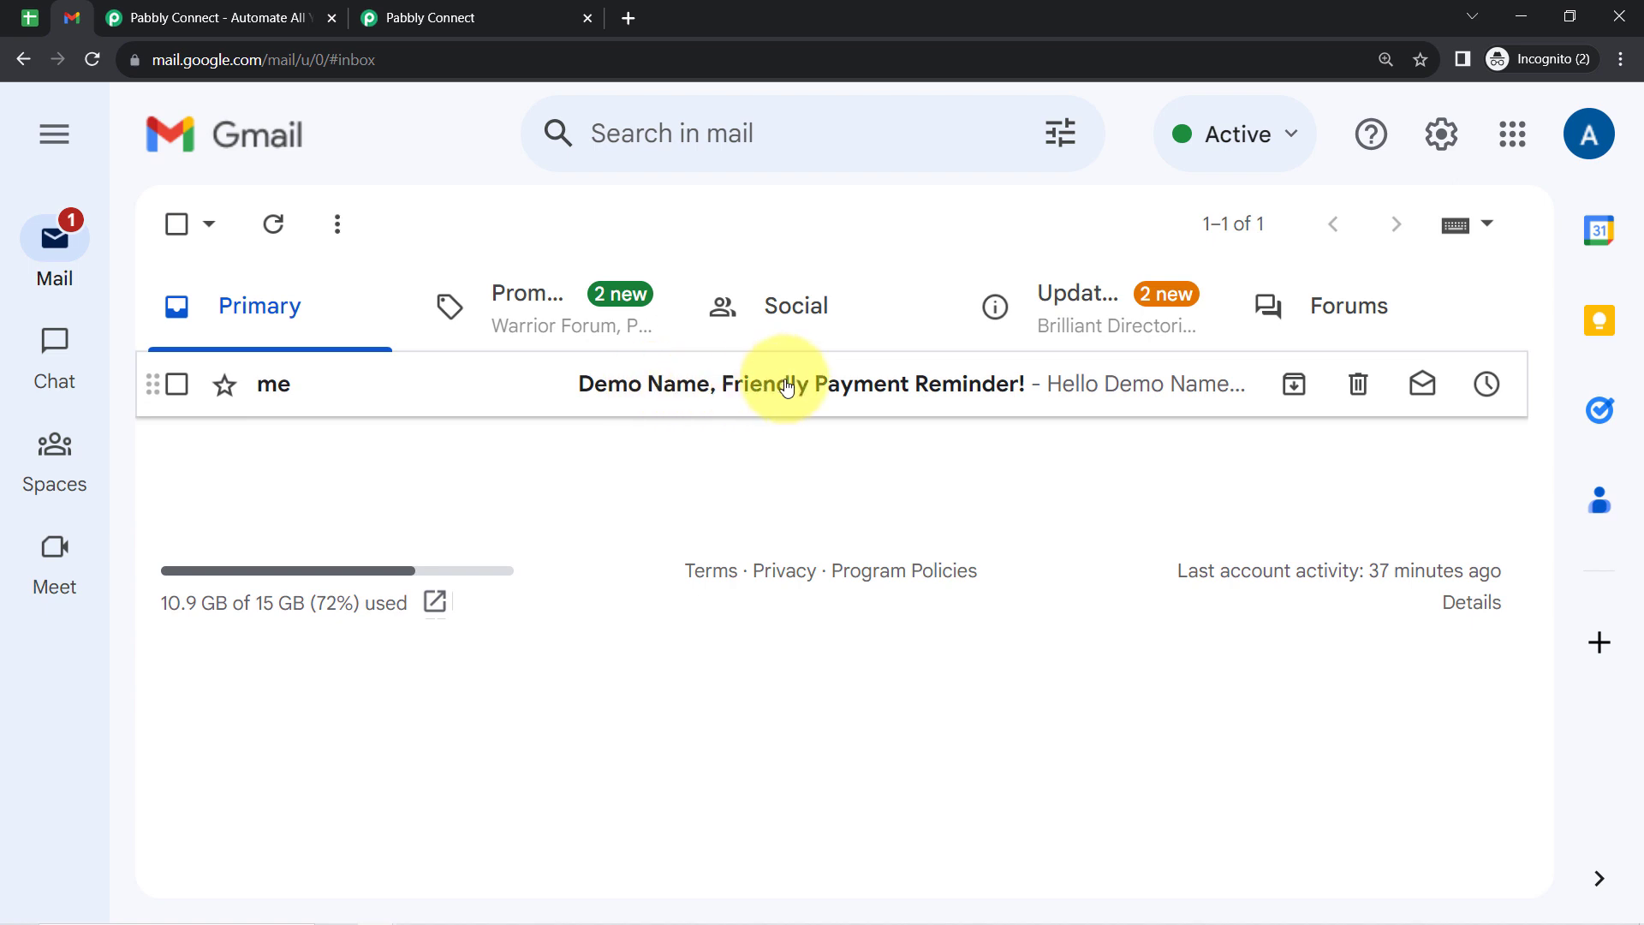
left_click(924, 391)
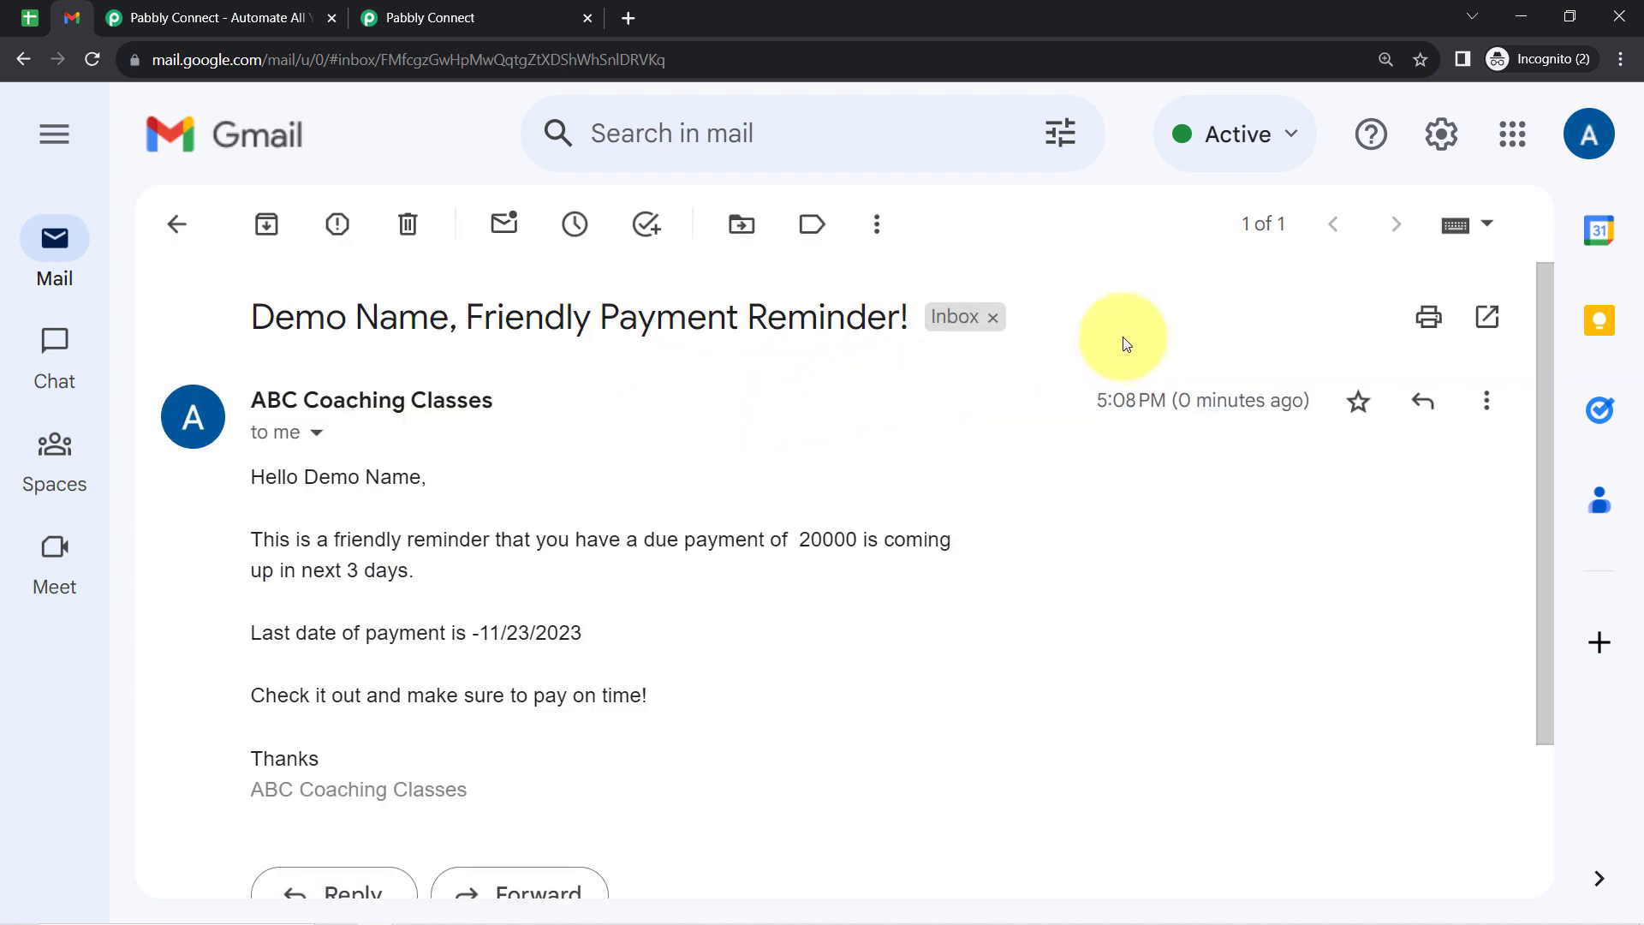
left_click_drag(318, 478, 441, 505)
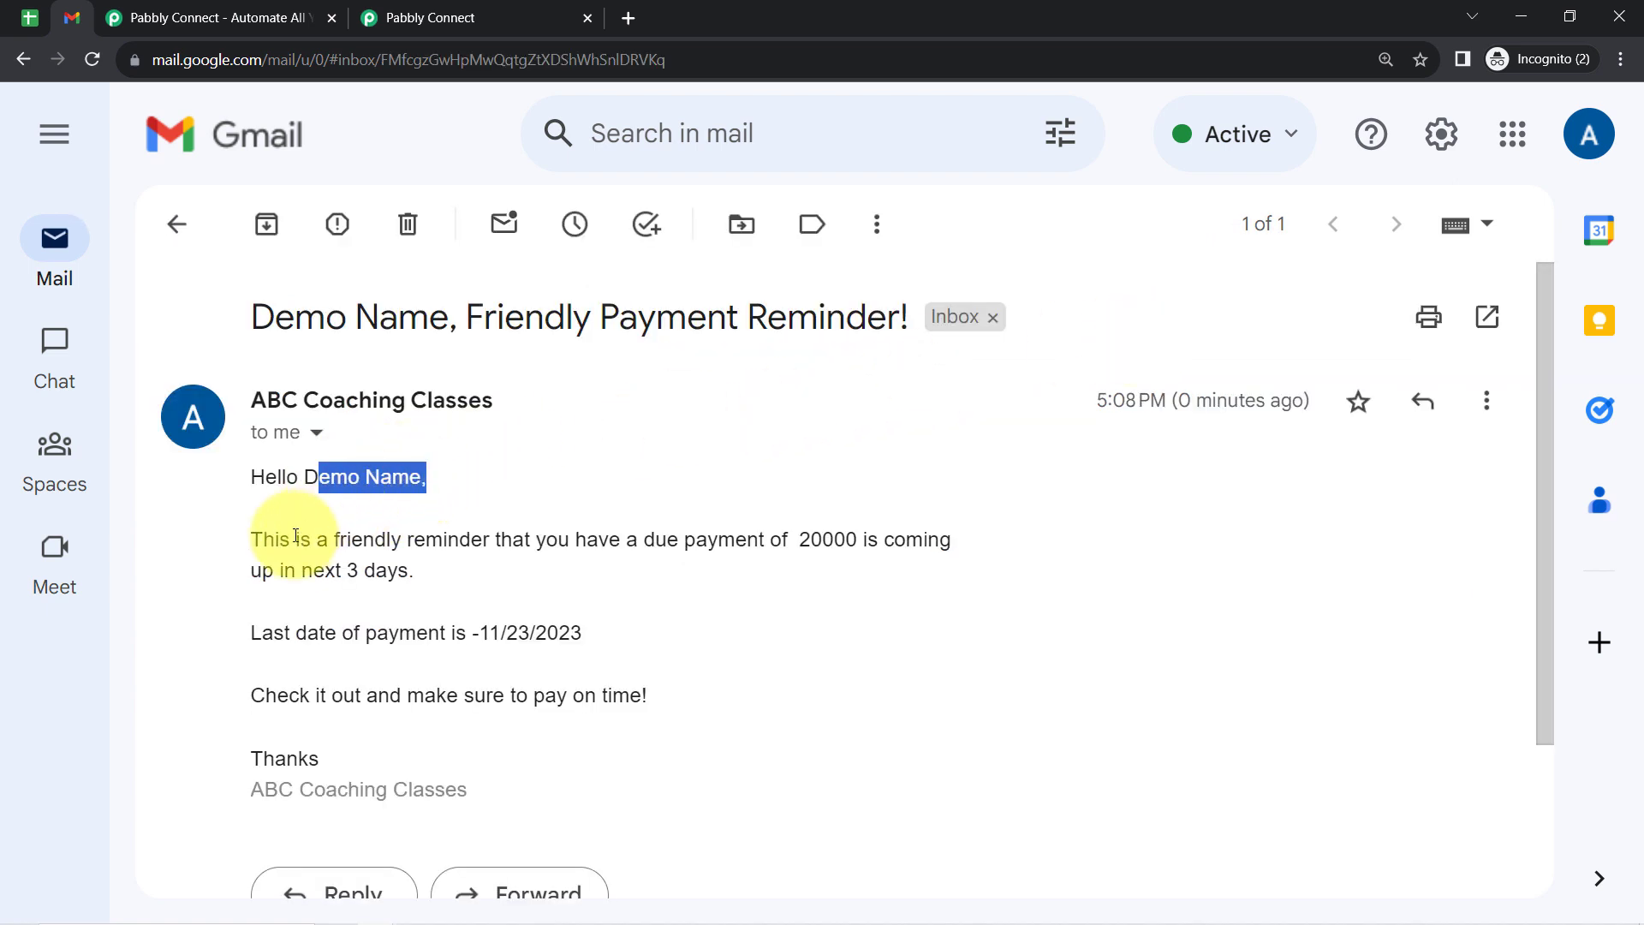
left_click_drag(293, 540, 415, 572)
left_click_drag(313, 638, 574, 614)
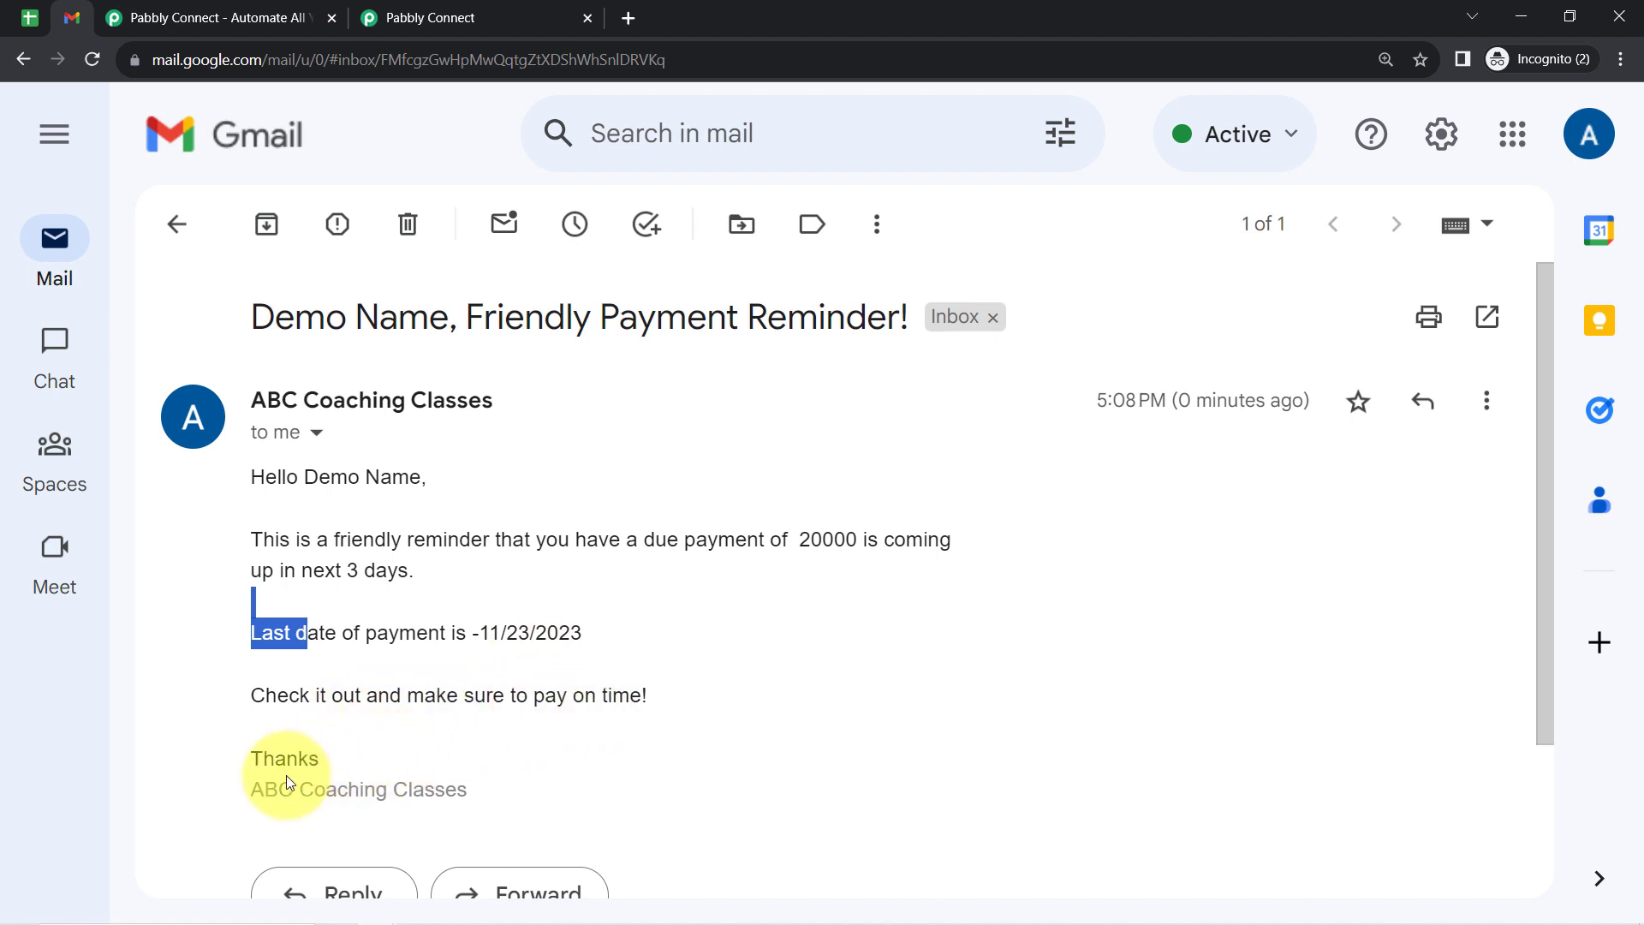
left_click_drag(274, 784, 454, 791)
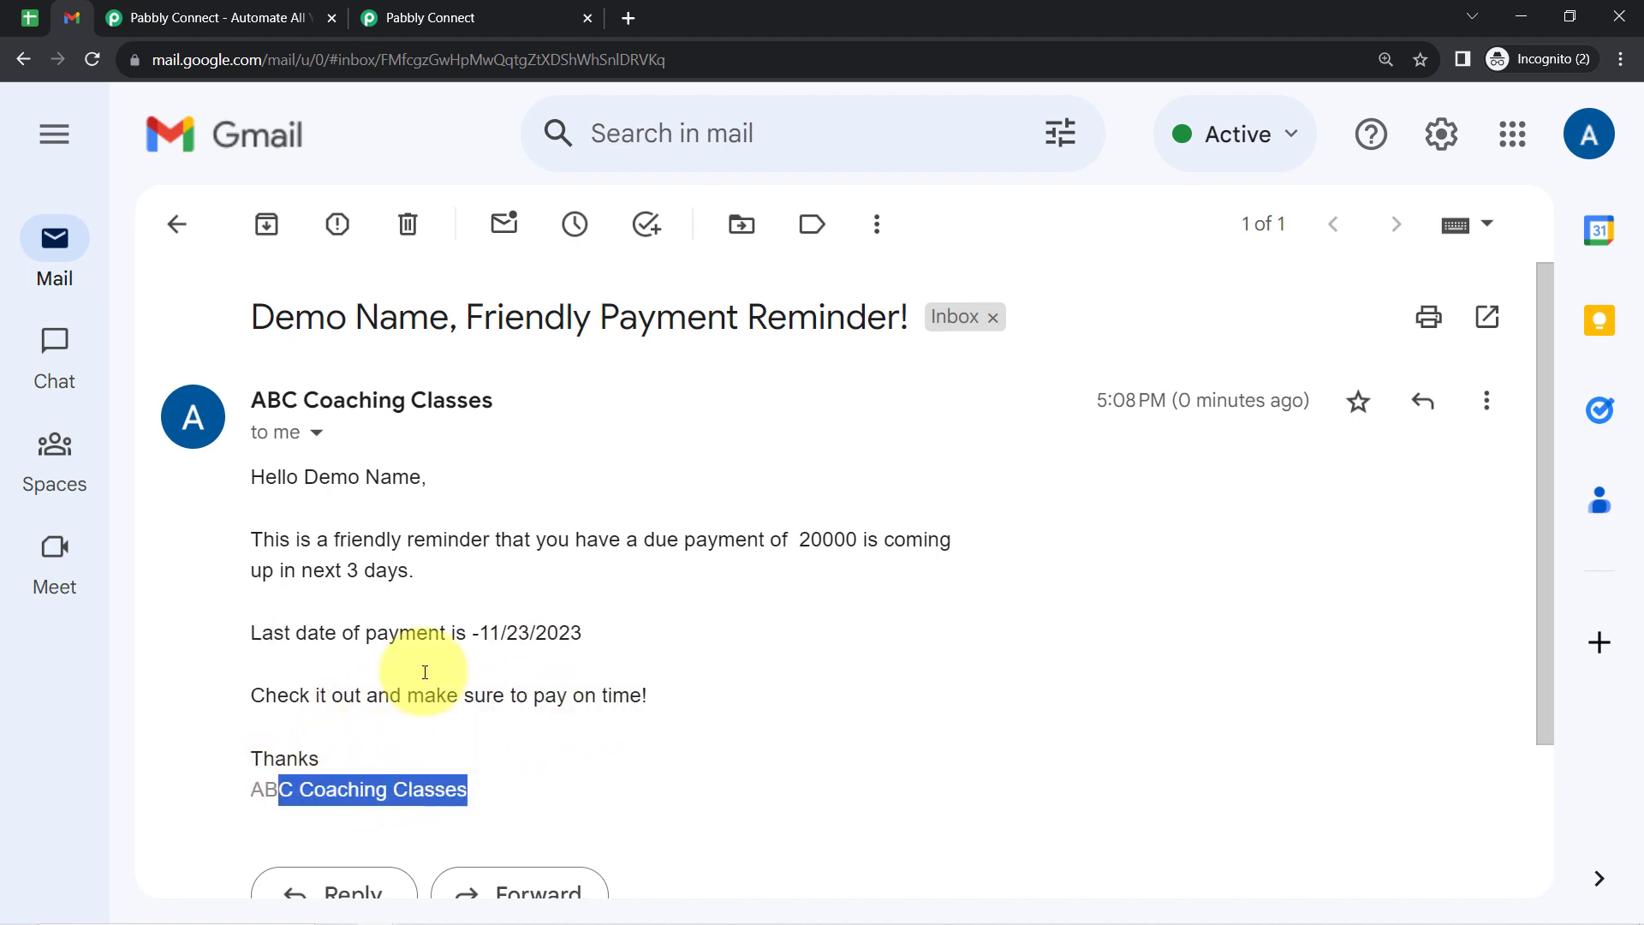
left_click(415, 642)
left_click_drag(254, 474, 455, 779)
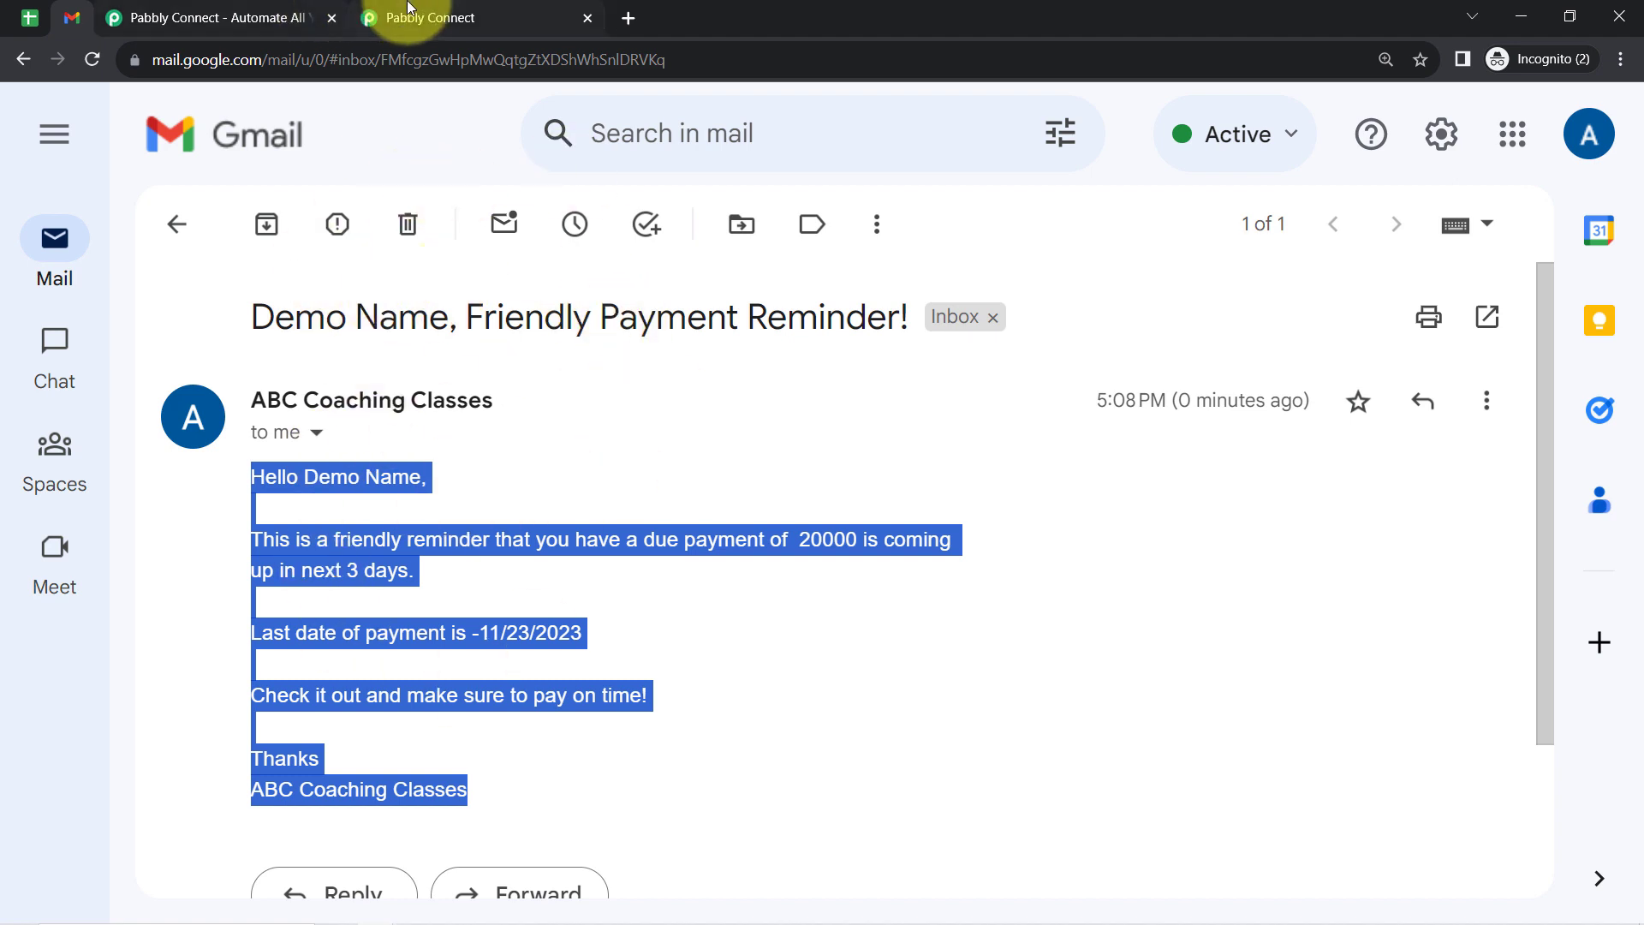
- Return to the Pabbly Connect workflow and collapse its Date/Time Formatter, Google Sheets, Iterator, Filter and Gmail steps
left_click(435, 11)
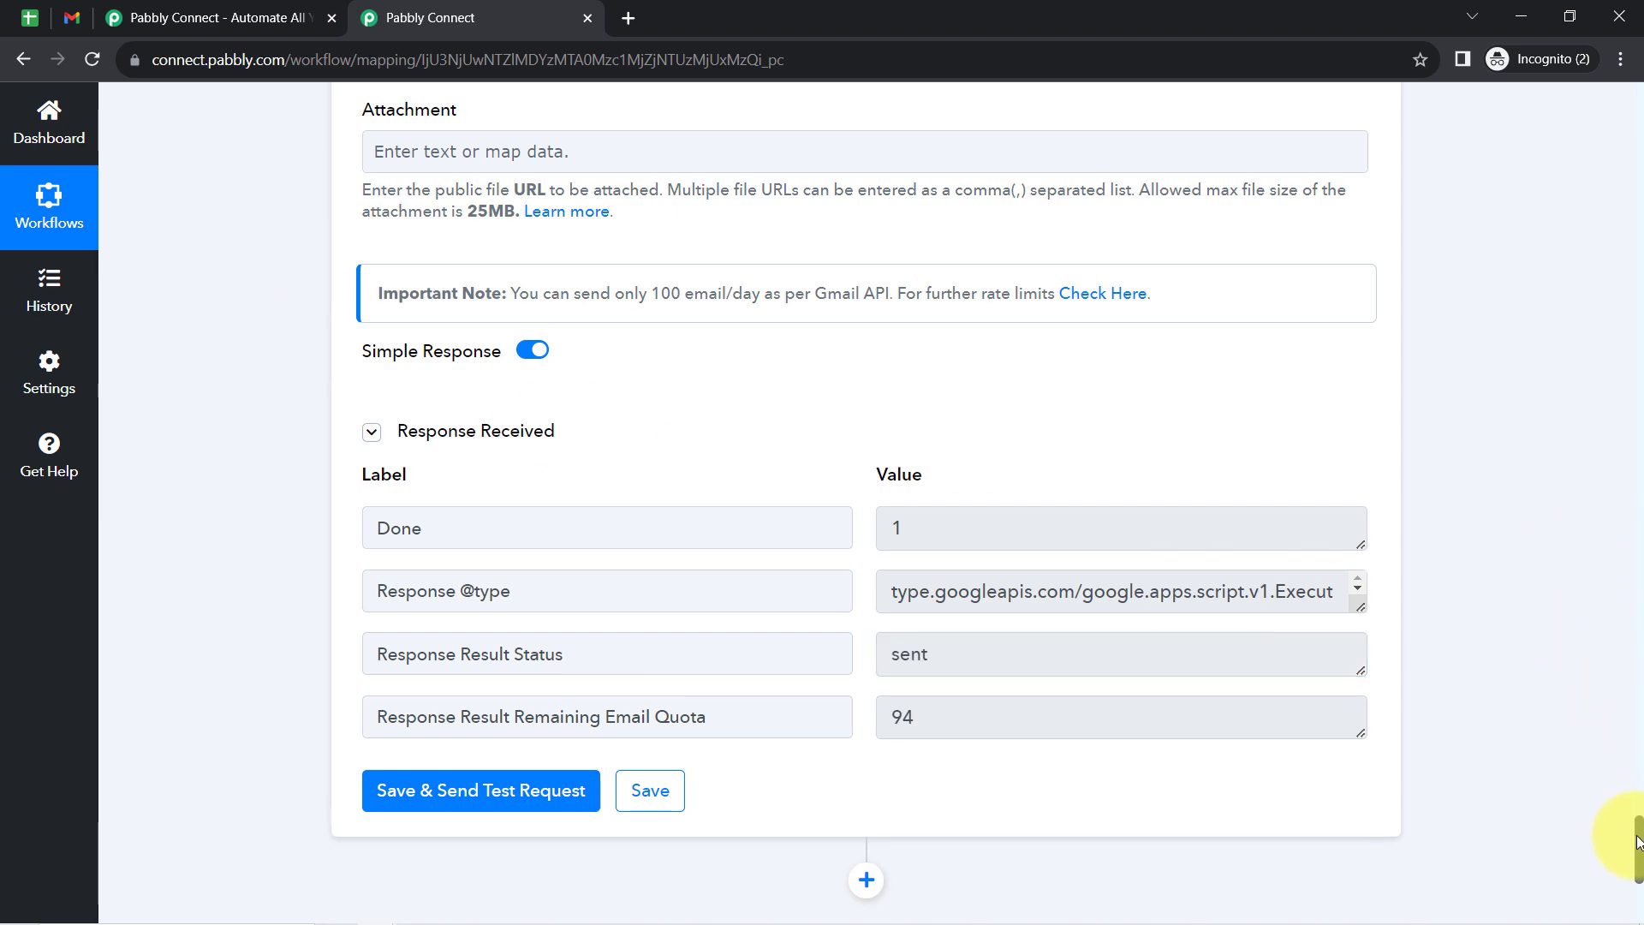
left_click_drag(1635, 843, 1618, 110)
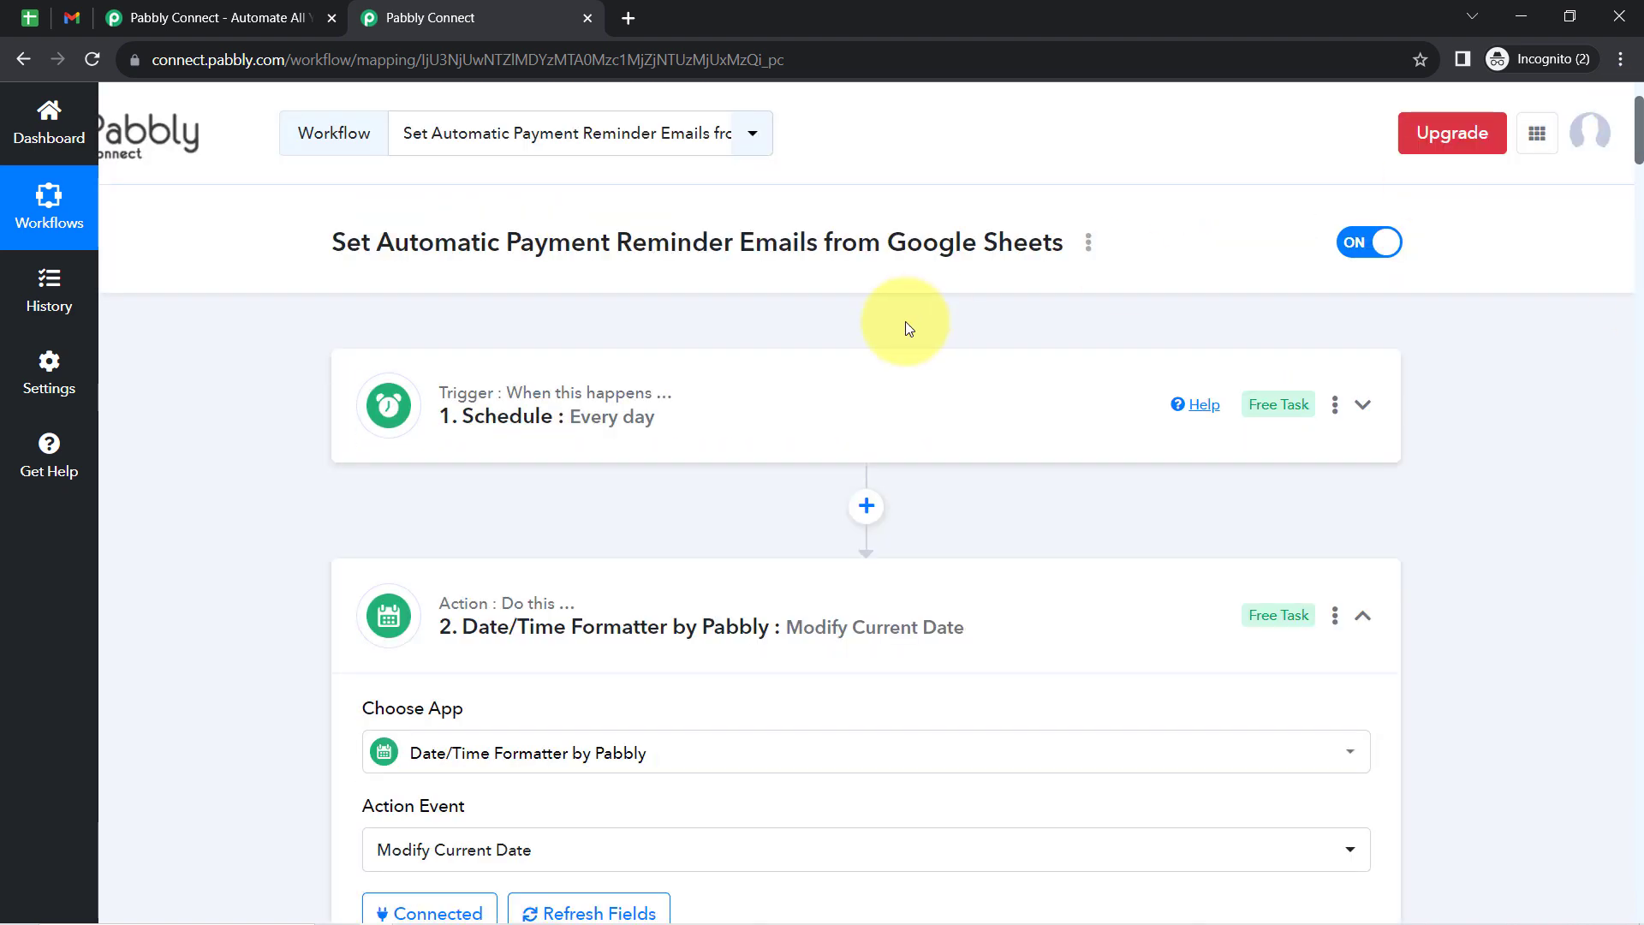
left_click(479, 654)
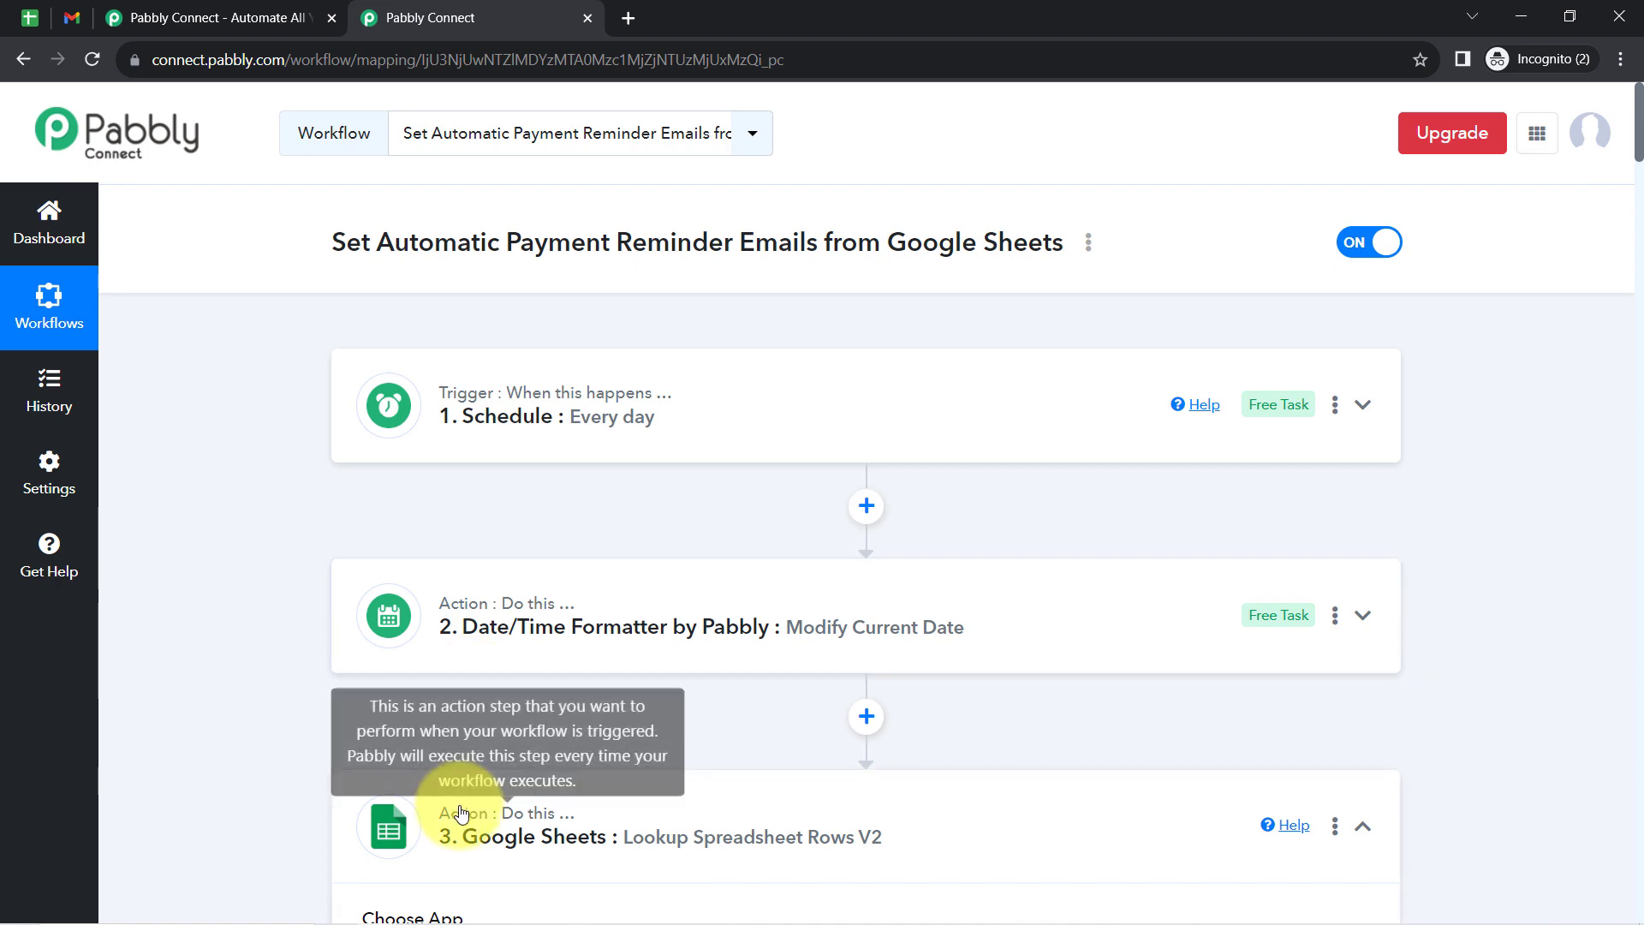
left_click_drag(1640, 176, 1635, 248)
left_click(622, 571)
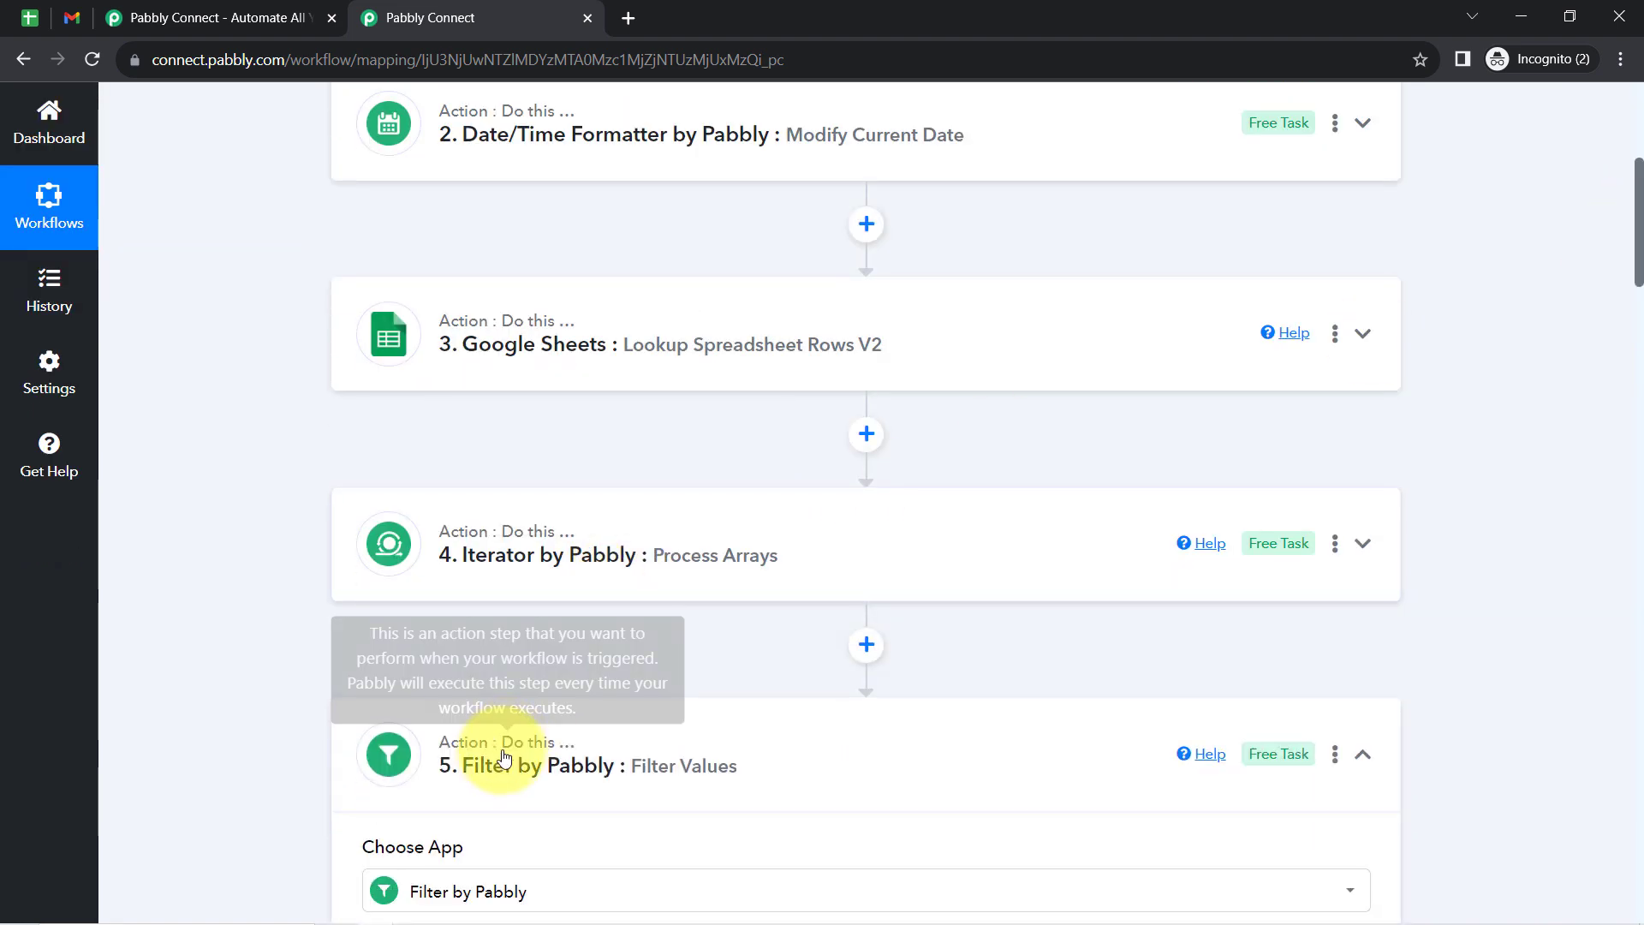
left_click_drag(1639, 255, 1638, 402)
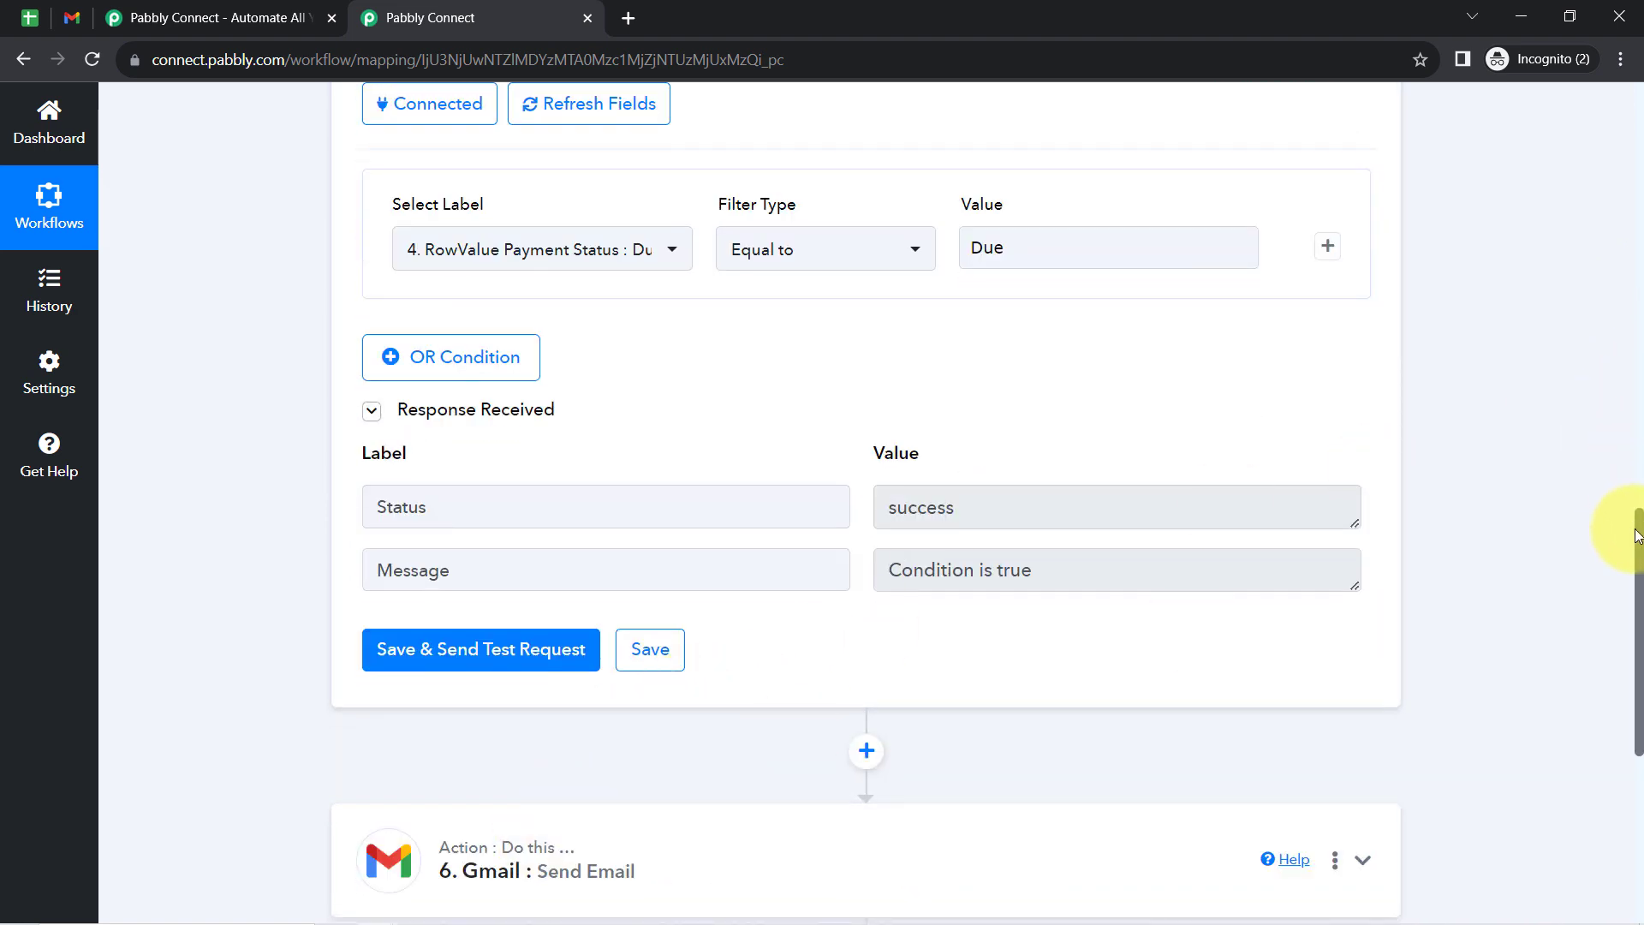
scroll(1627, 479, "up", 5)
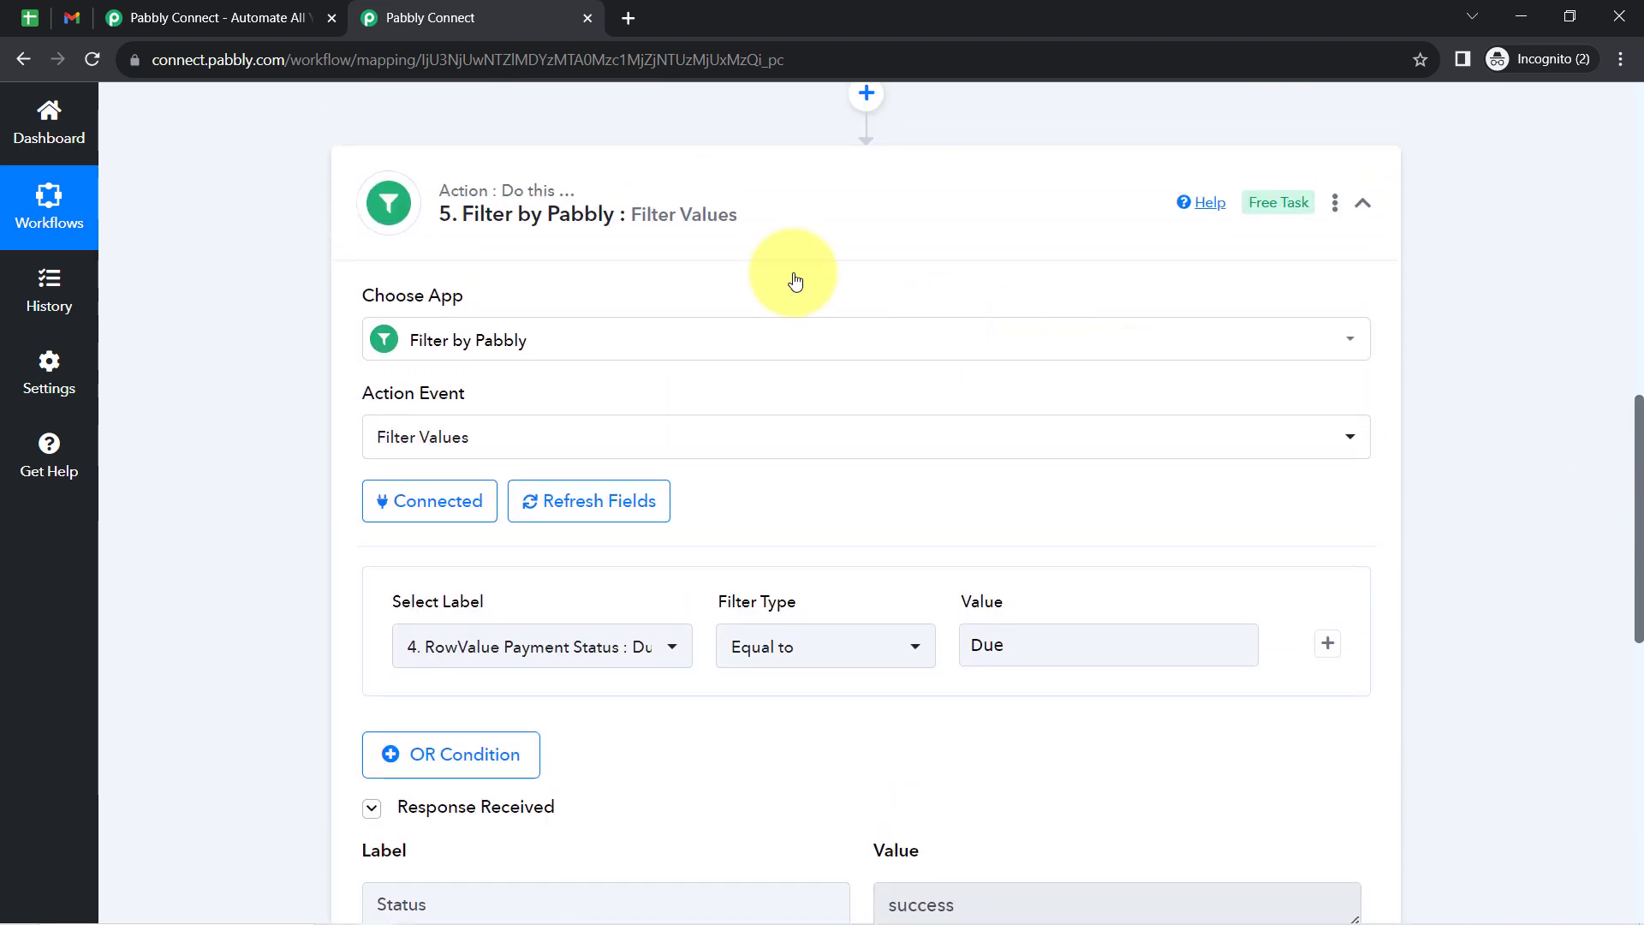
left_click(658, 185)
- Copy the share link of the "Set Automatic Payment Reminder Emails from Google Sheets" workflow and close the sharing dialog
left_click_drag(1638, 552, 1615, 128)
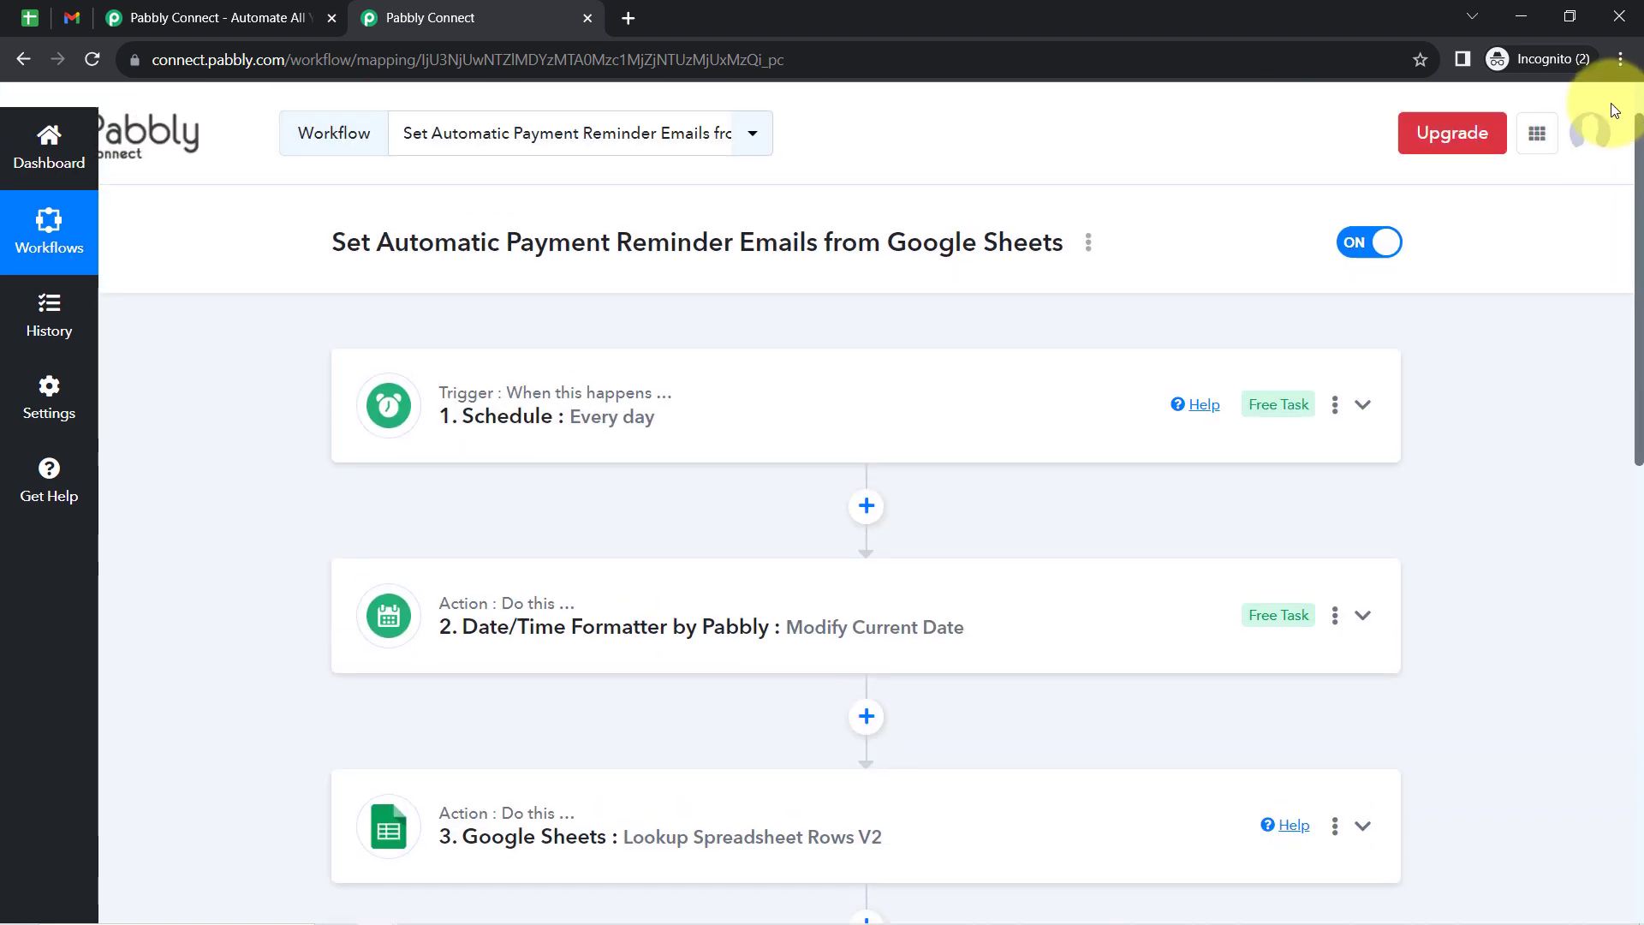
left_click(1089, 246)
left_click(880, 352)
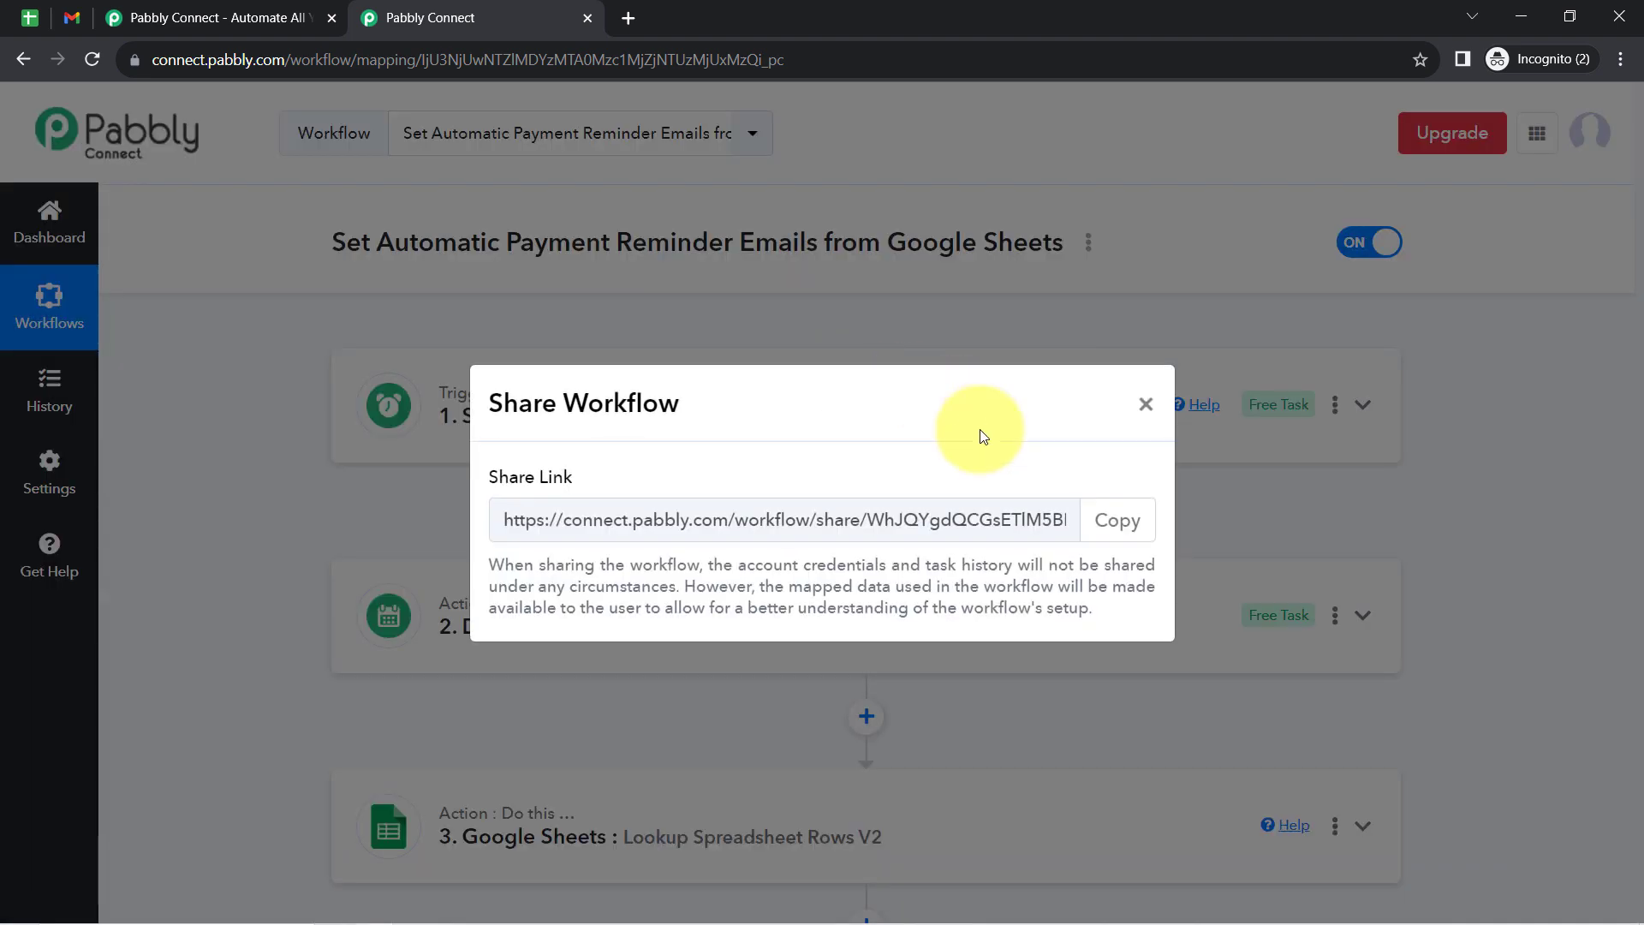
left_click(1118, 519)
left_click(1145, 404)
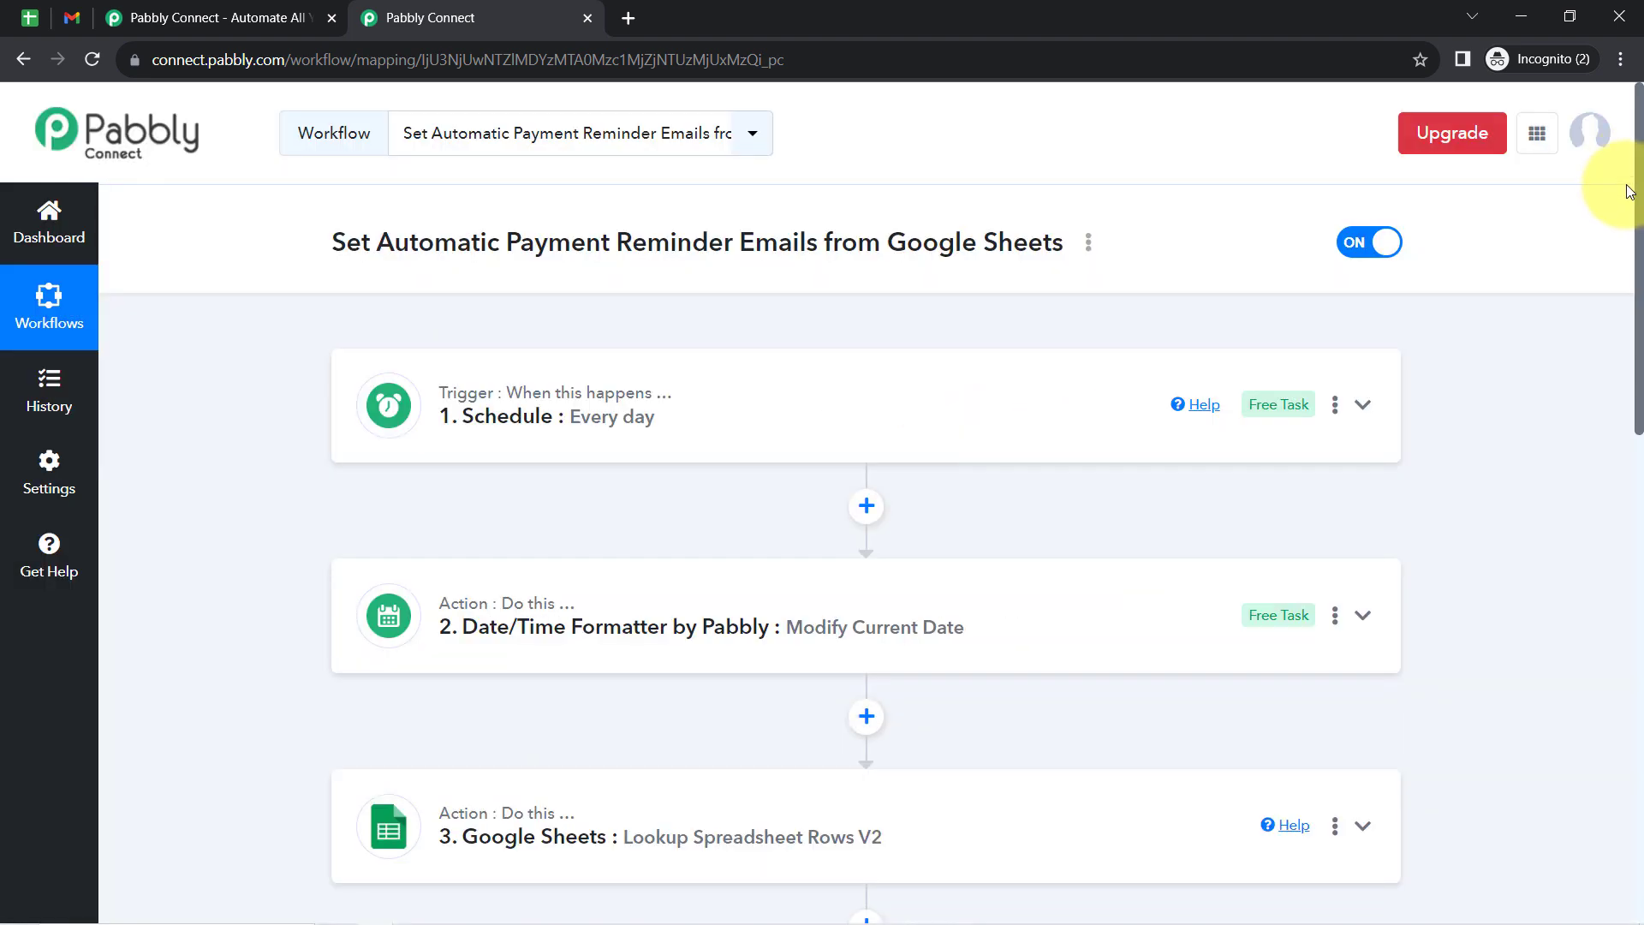
scroll(1623, 240, "down", 2)
scroll(1621, 266, "down", 4)
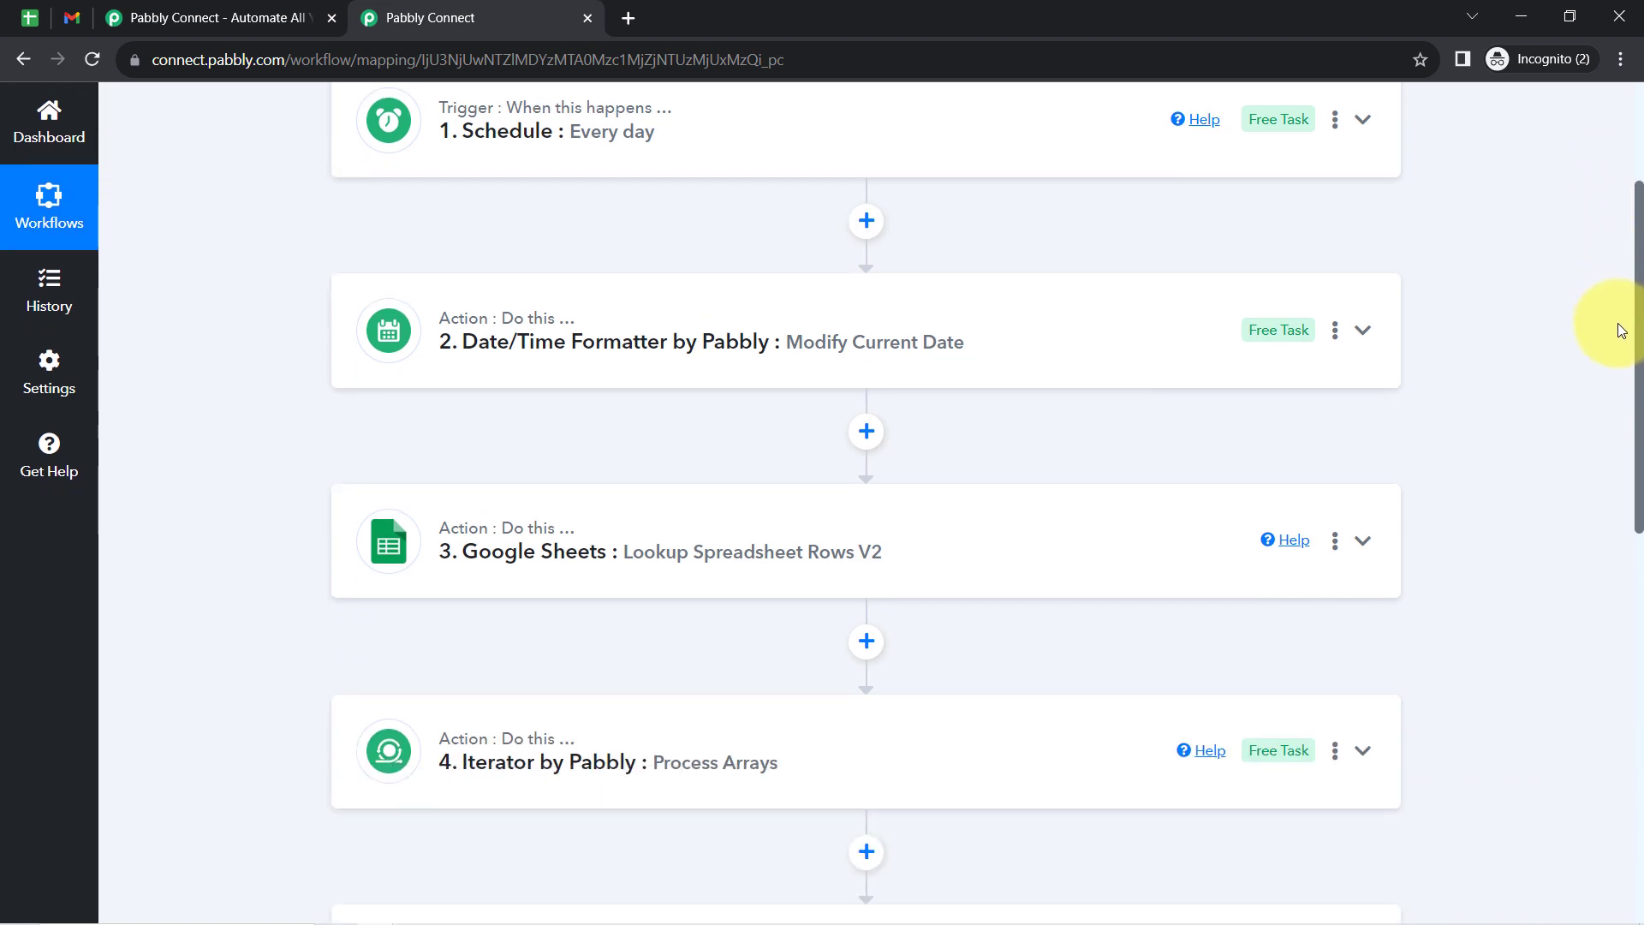
scroll(1623, 386, "down", 2)
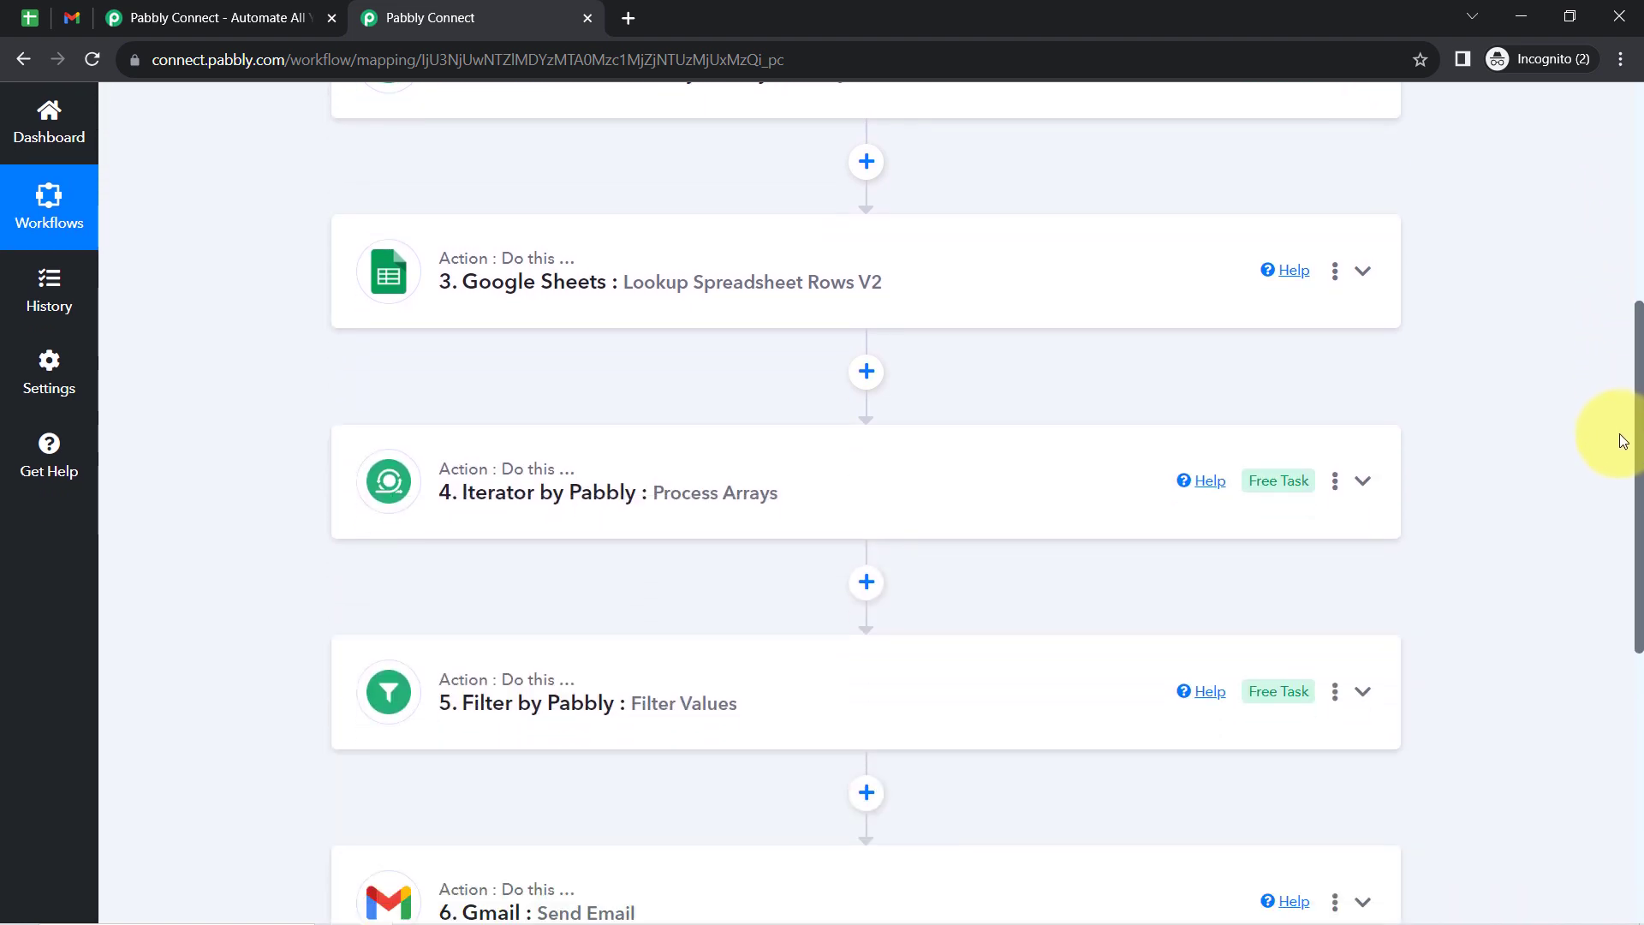
left_click_drag(1630, 396, 1589, 133)
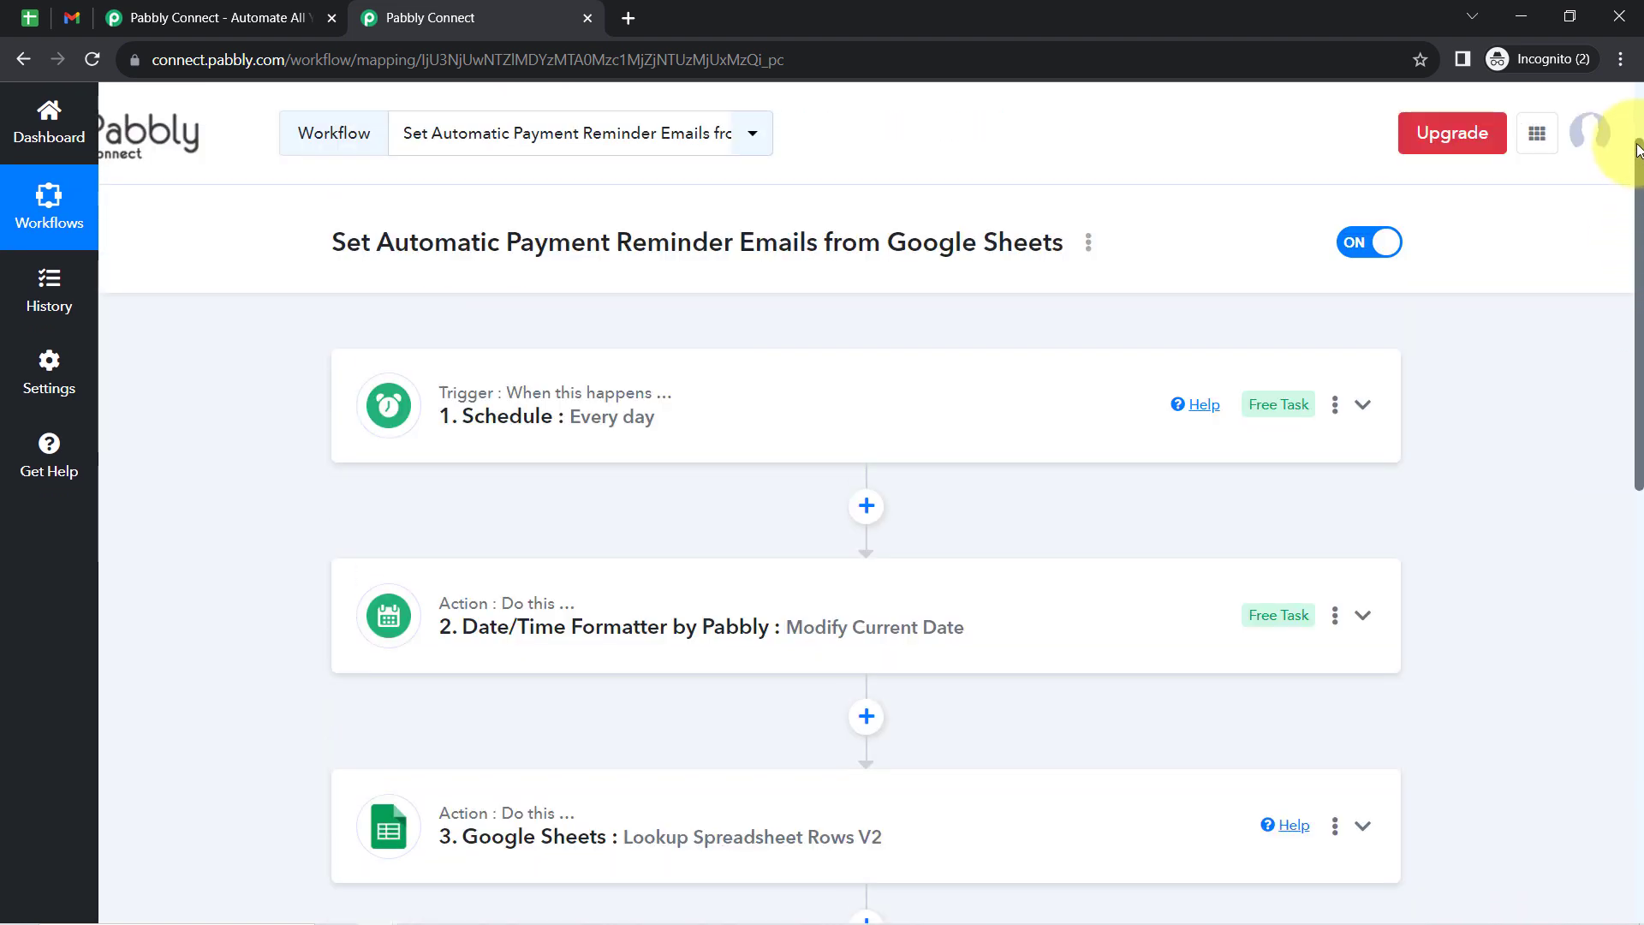
mouse_move(503, 395)
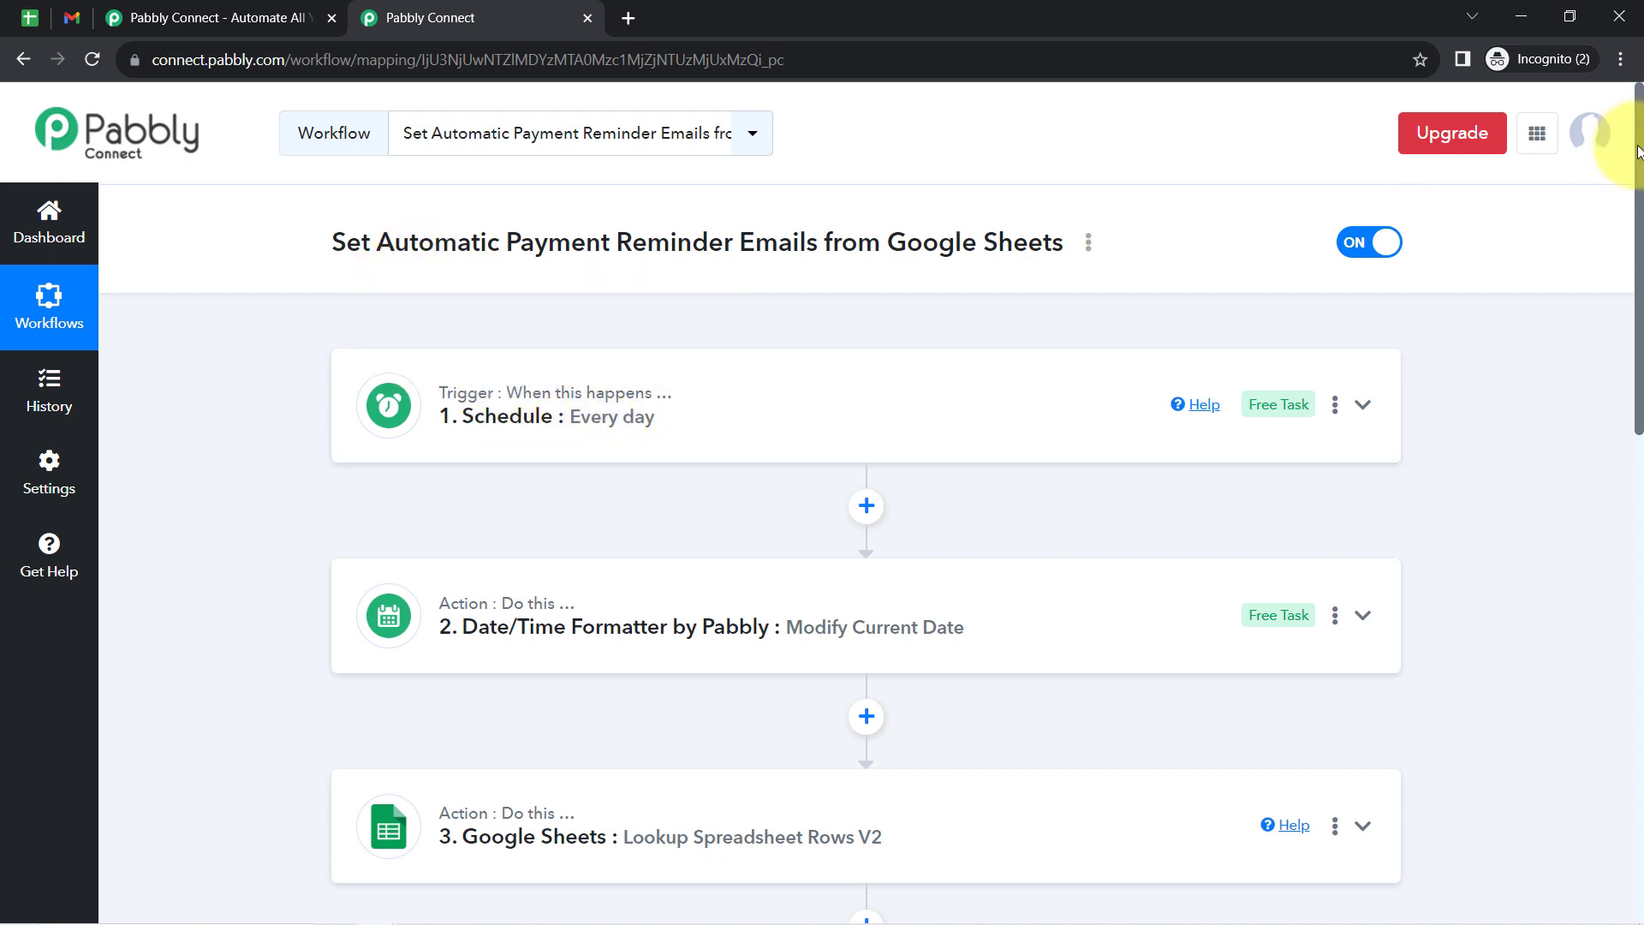
- Review the workflow from its Schedule trigger to the Gmail action, expanding the Google Sheets lookup and Filter steps to examine their setup
left_click_drag(1636, 185, 1640, 293)
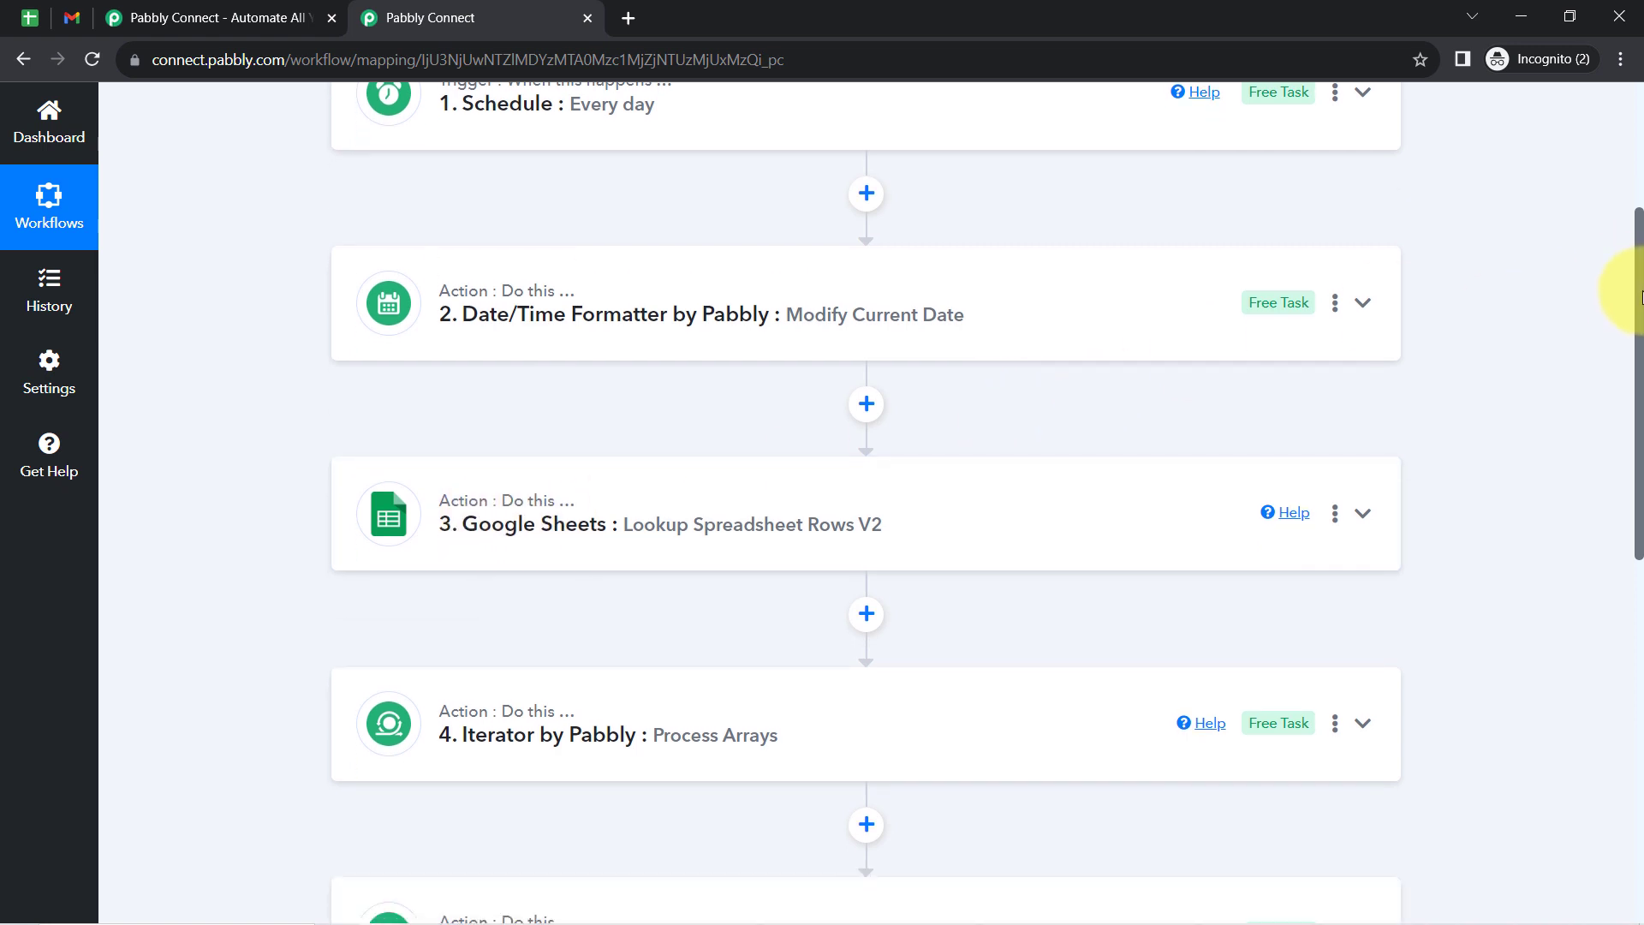
left_click_drag(1639, 275, 1639, 405)
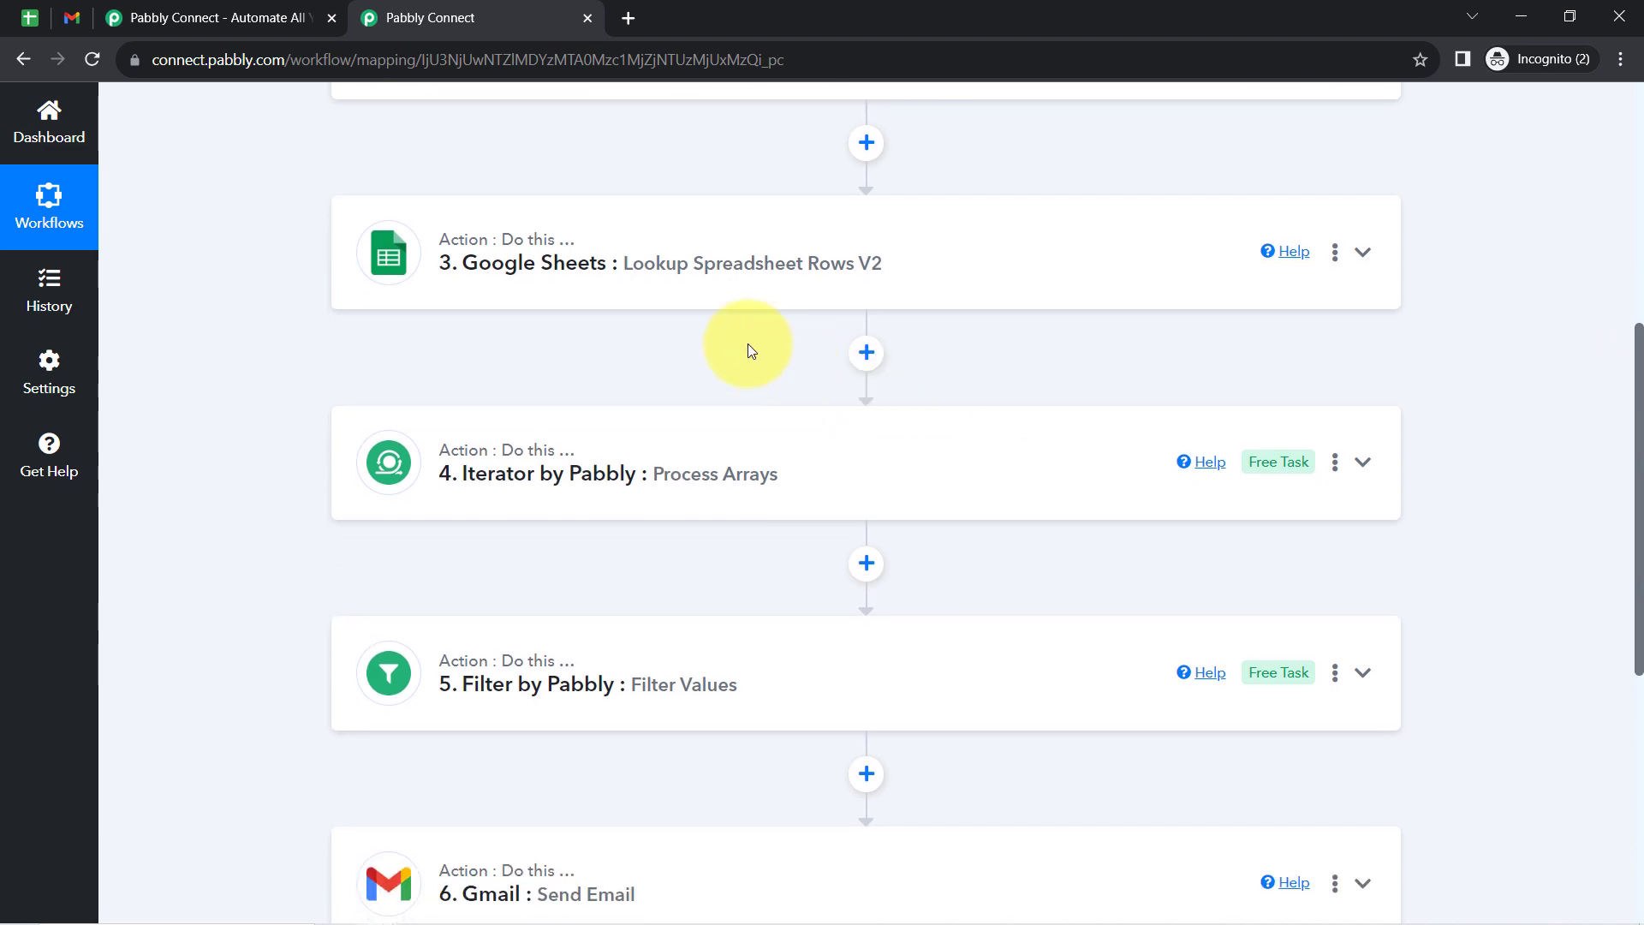
left_click(690, 268)
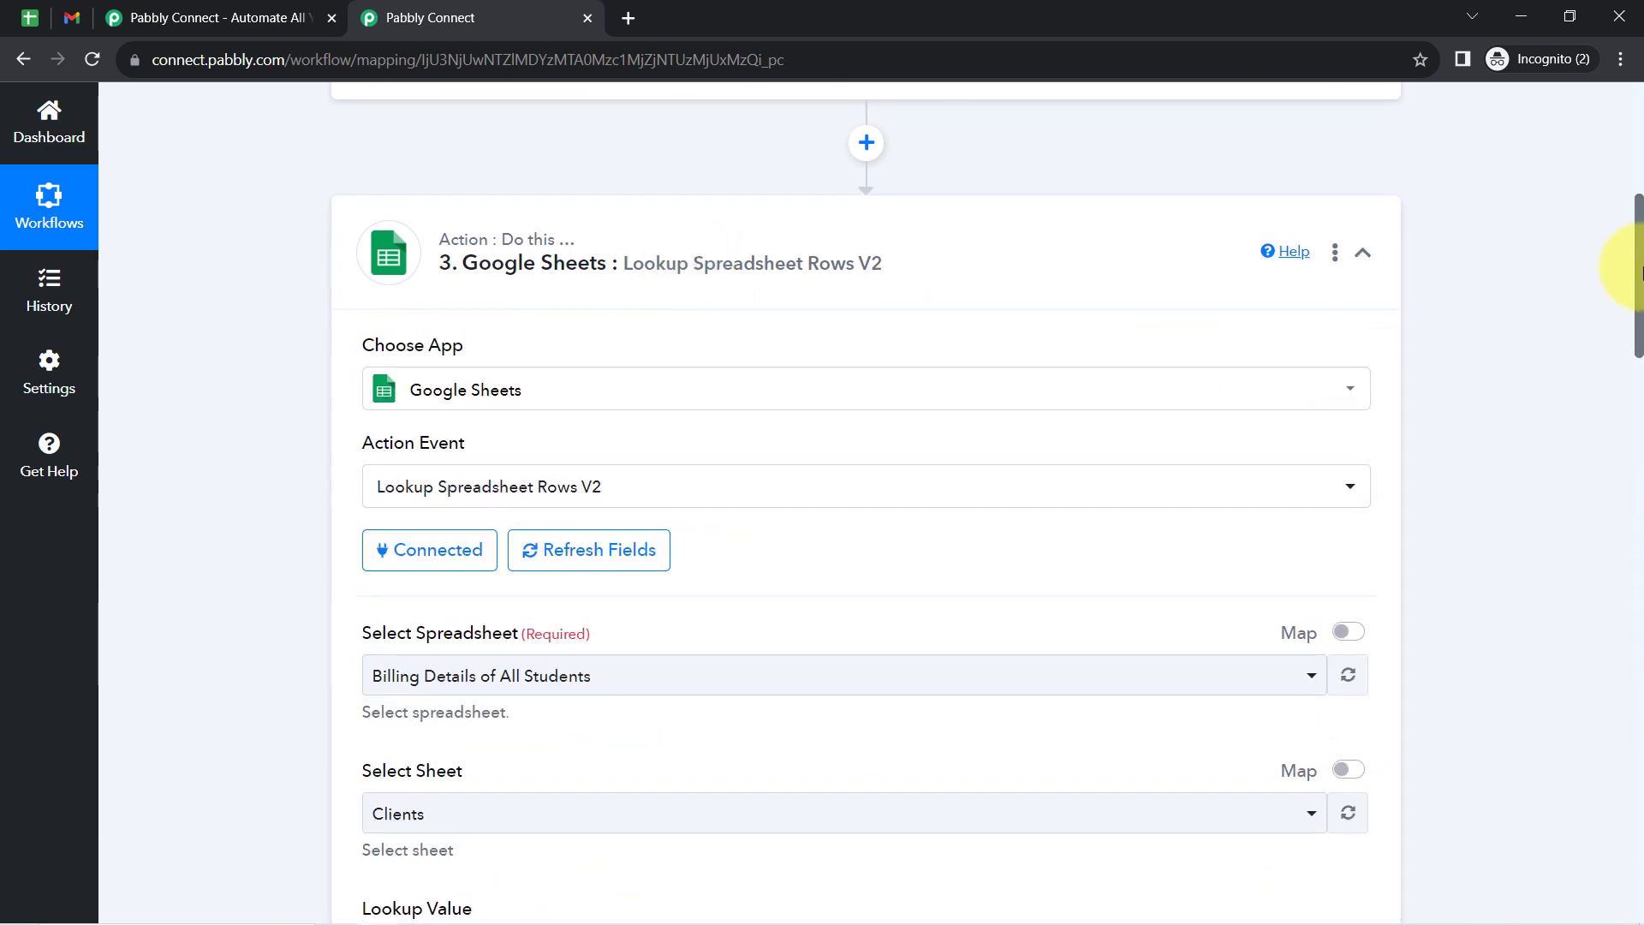
left_click_drag(1639, 273, 1640, 754)
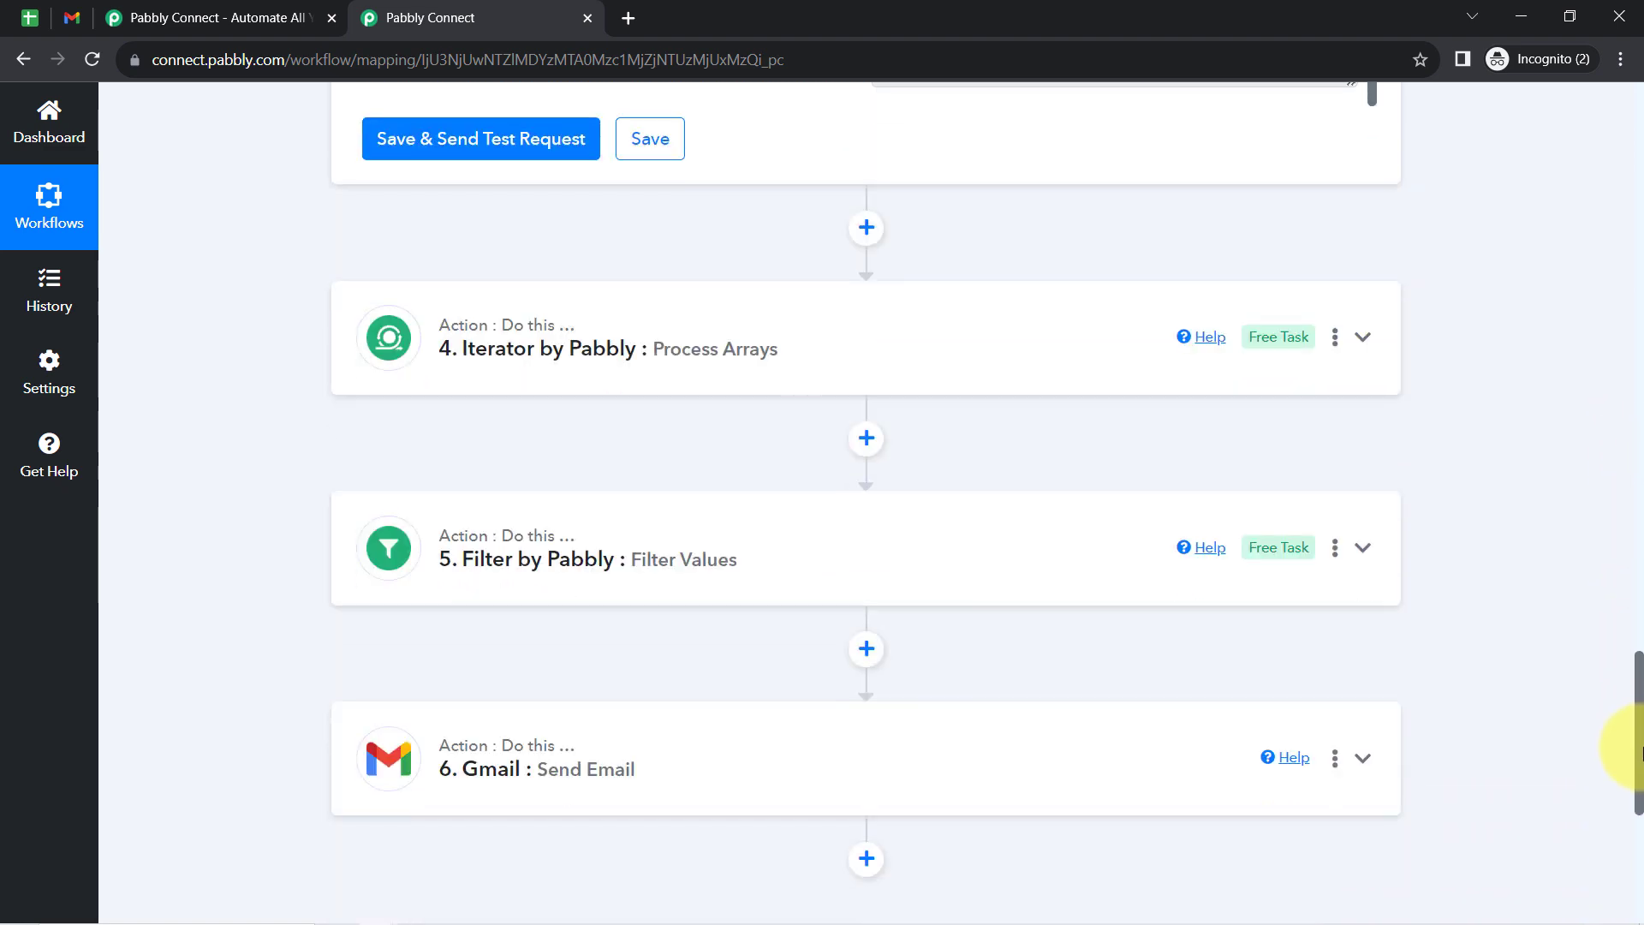
left_click(552, 522)
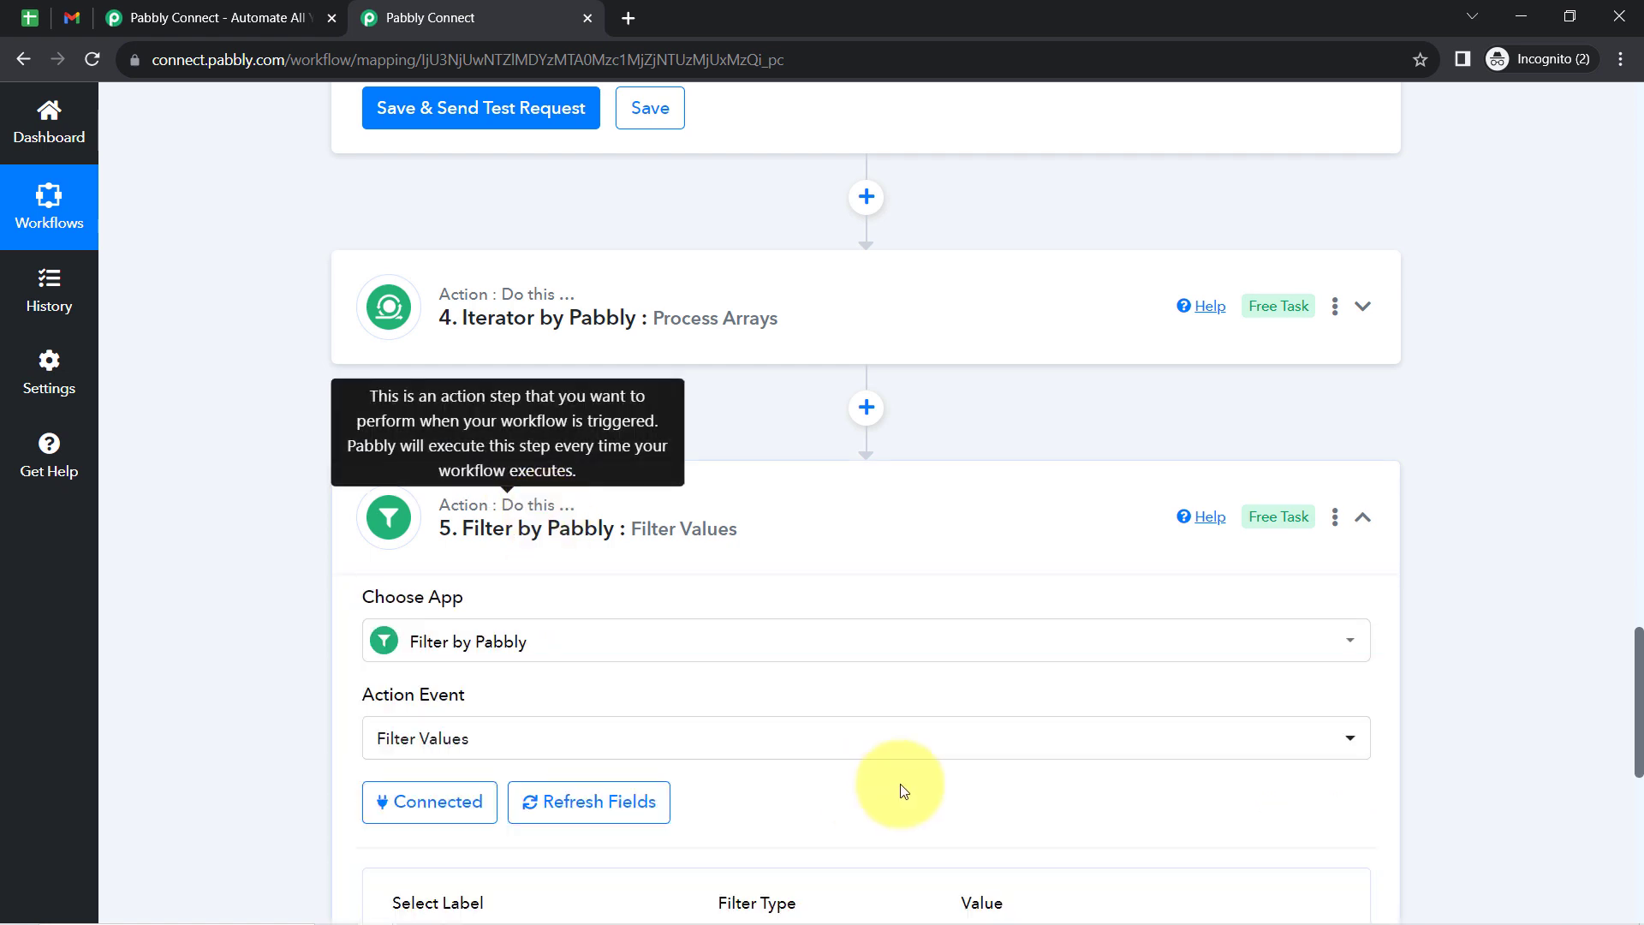
left_click_drag(1642, 589, 1638, 64)
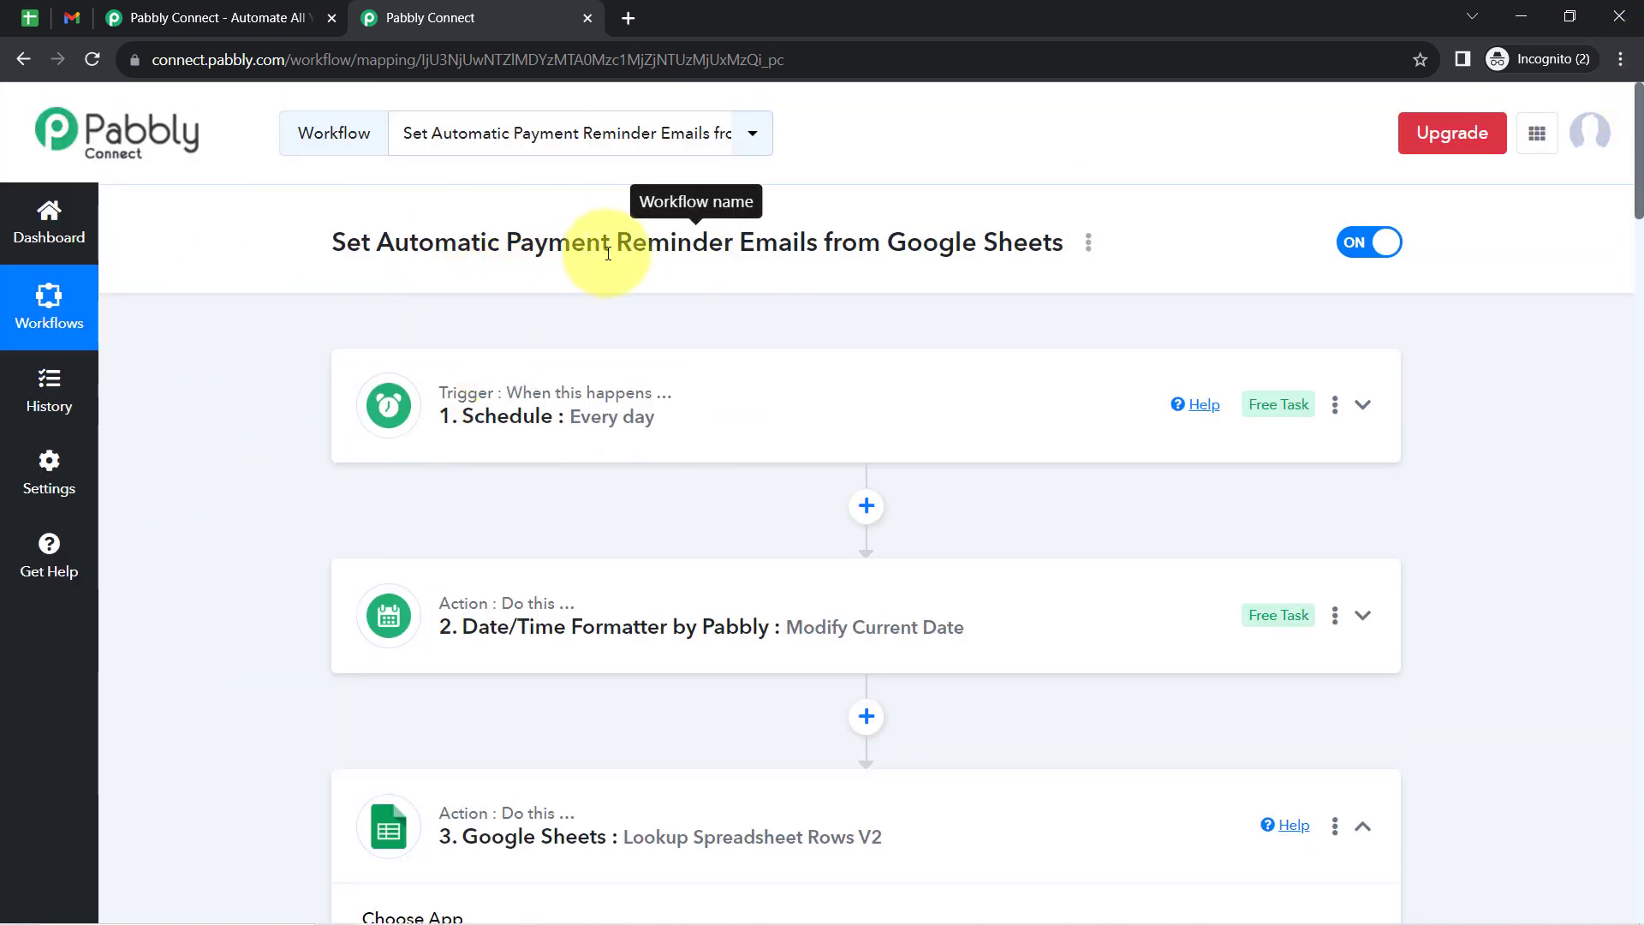
left_click_drag(612, 243, 744, 243)
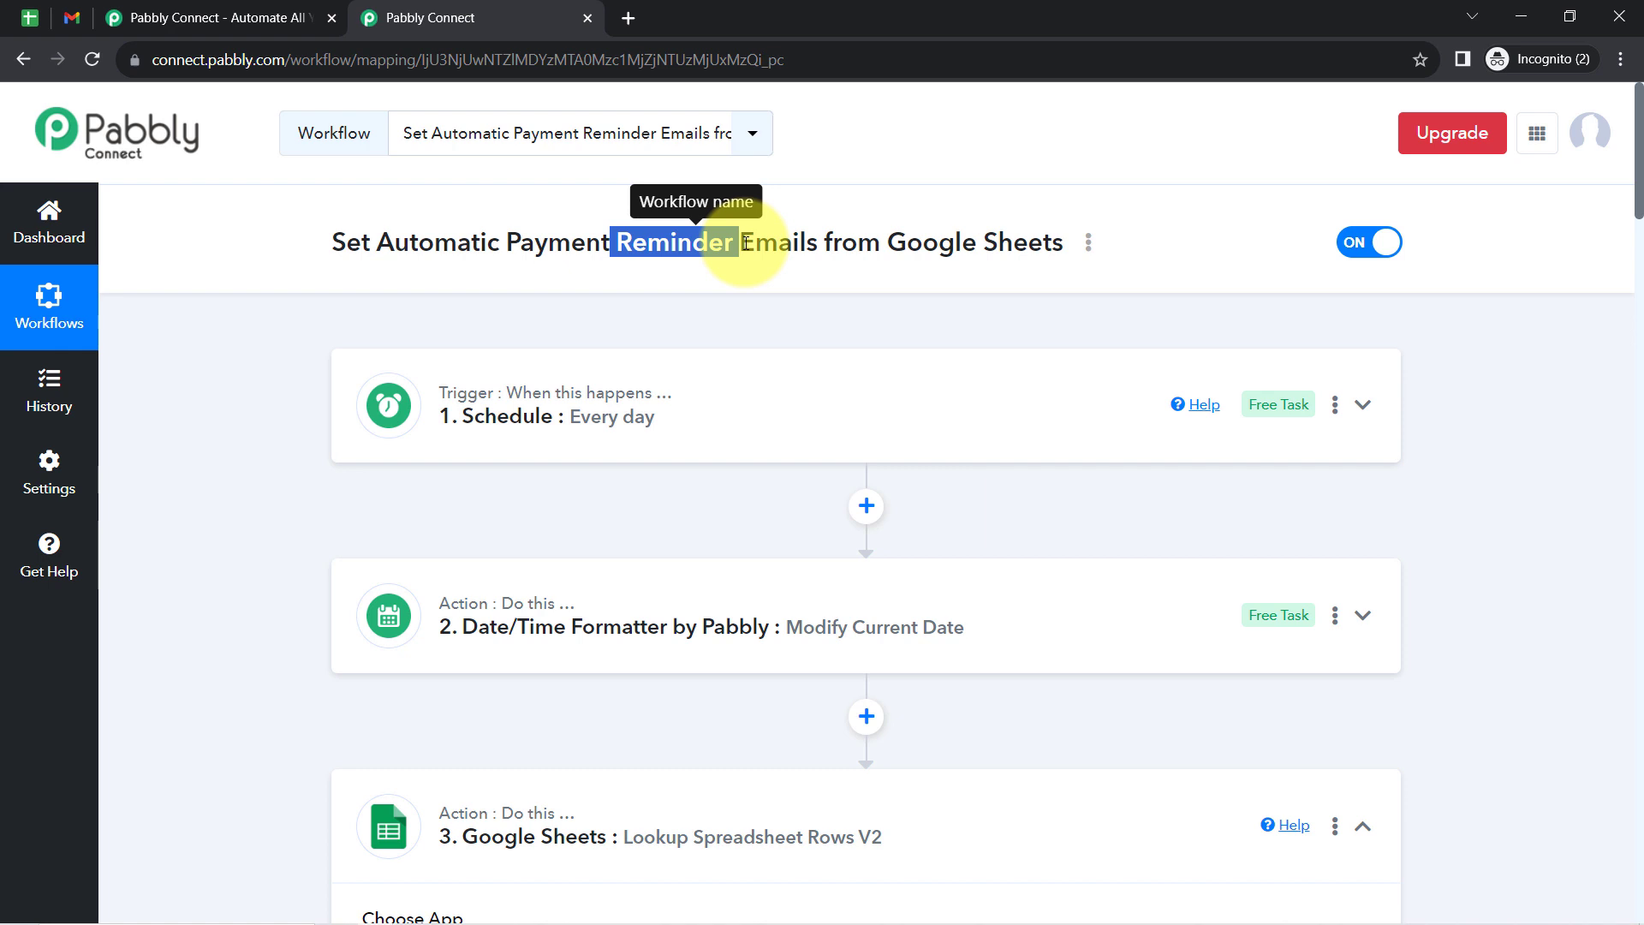